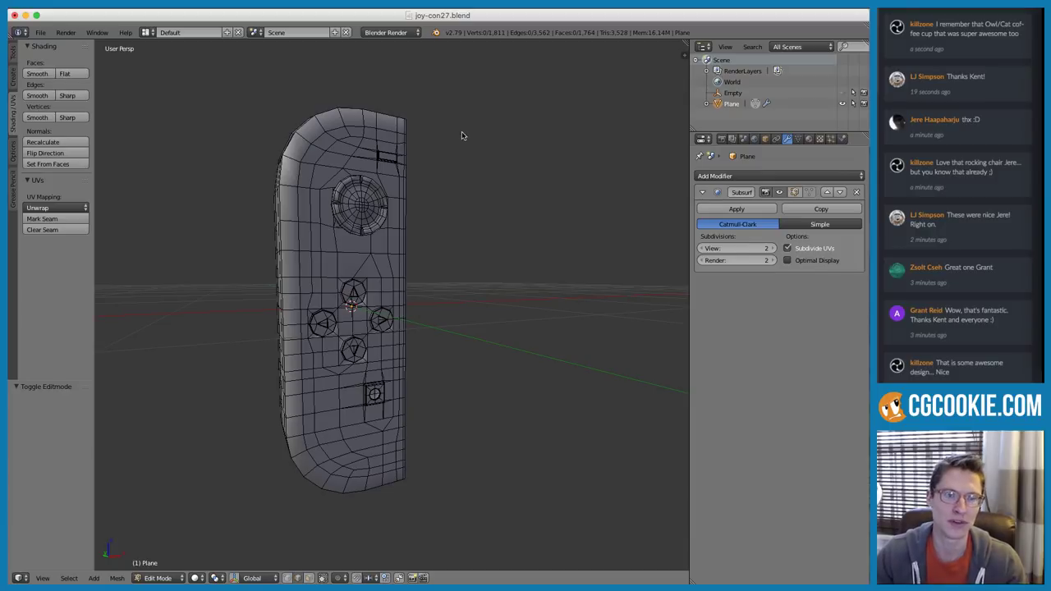
Leave Edit Mode and raise the controller about 1.584 units along the Z axis
right_click(389, 252)
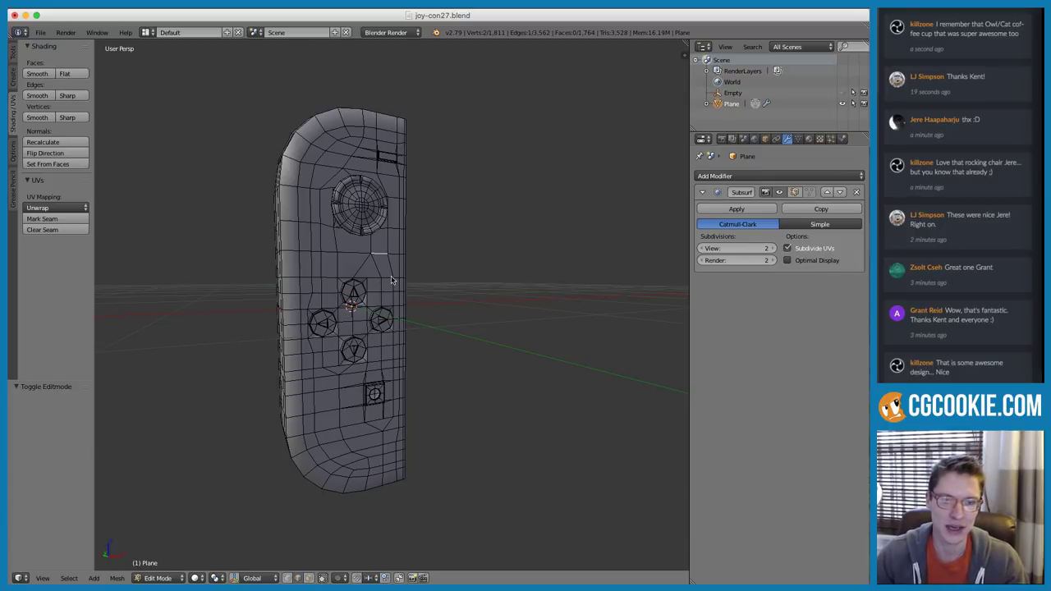
key(Tab)
key(g)
key(z)
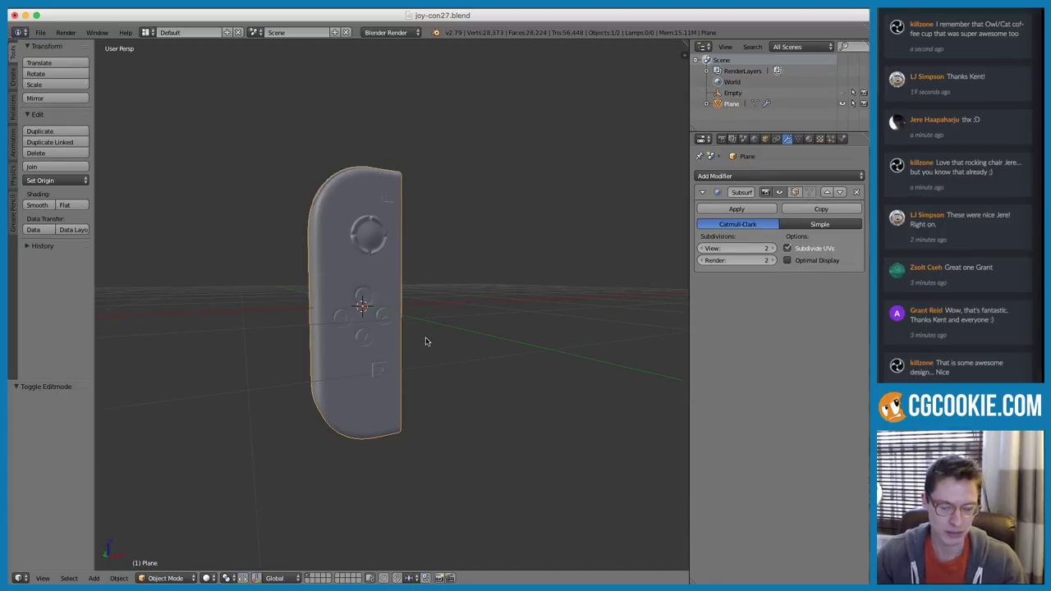
click(422, 162)
middle_drag(422, 162, 466, 285)
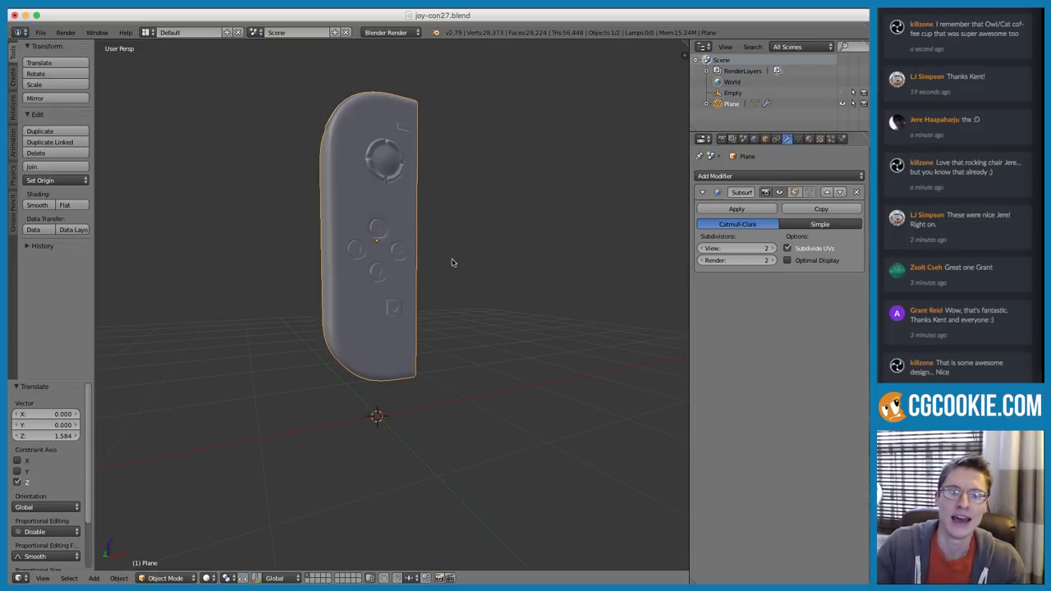
Examine the controller's front, comparing its smoothed surface in Object Mode with its mesh topology in Edit Mode
middle_drag(451, 263, 400, 268)
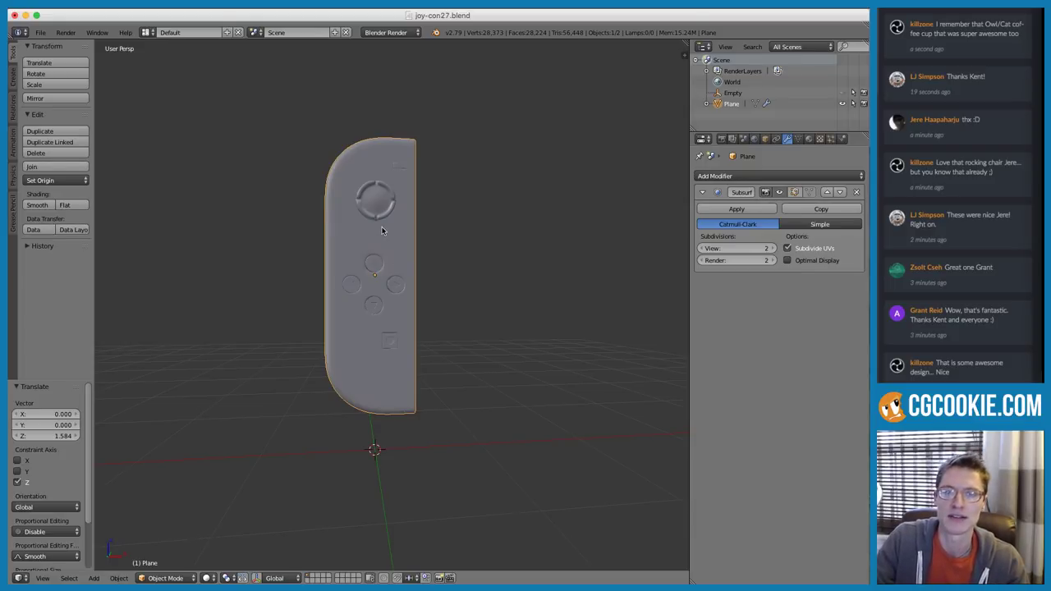
scroll(380, 242, up, 2)
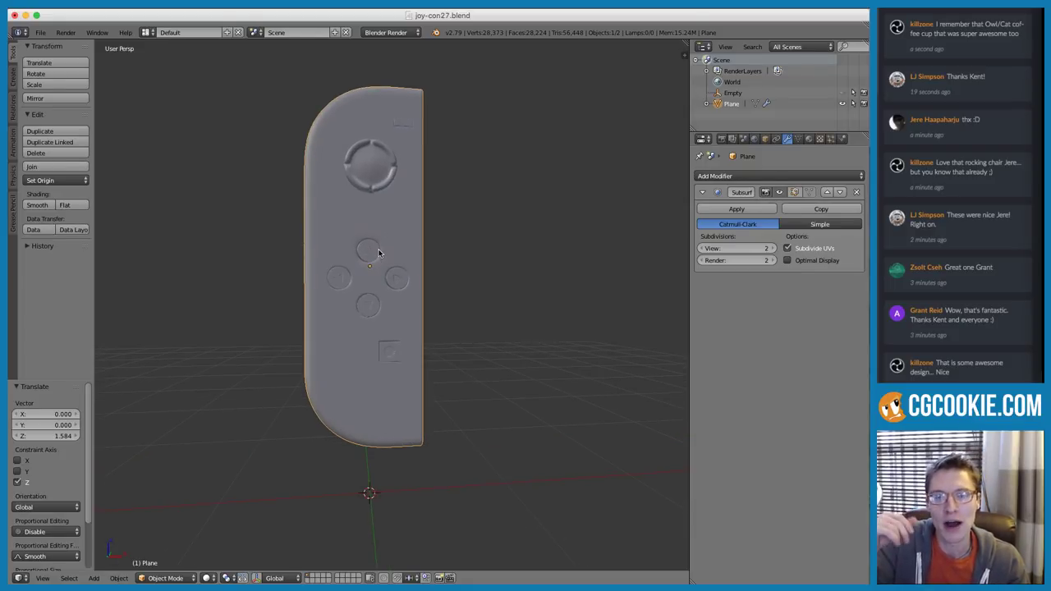
key(Tab)
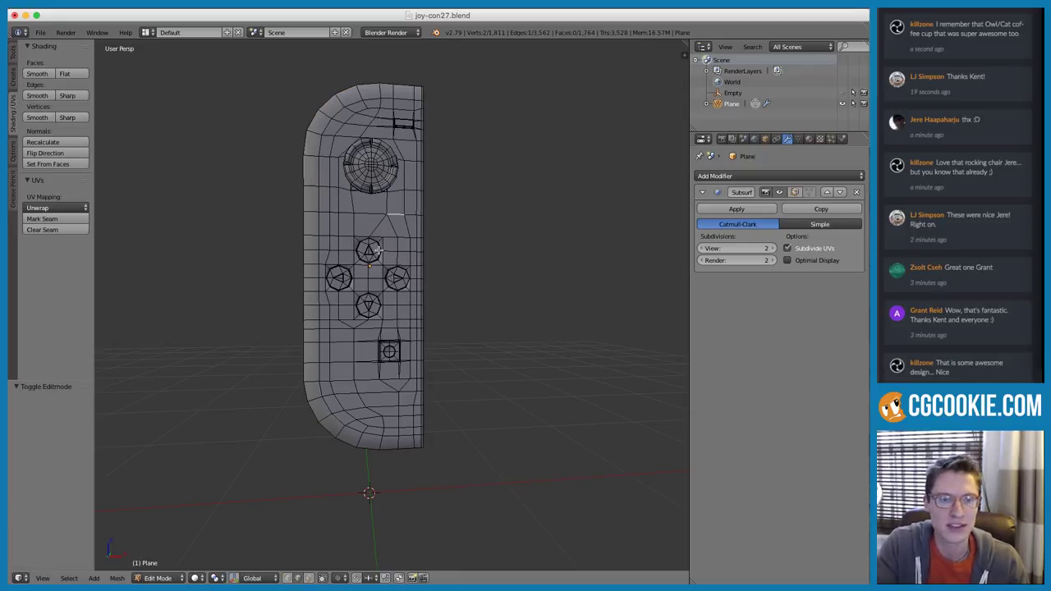
shift+middle_drag(378, 242, 388, 280)
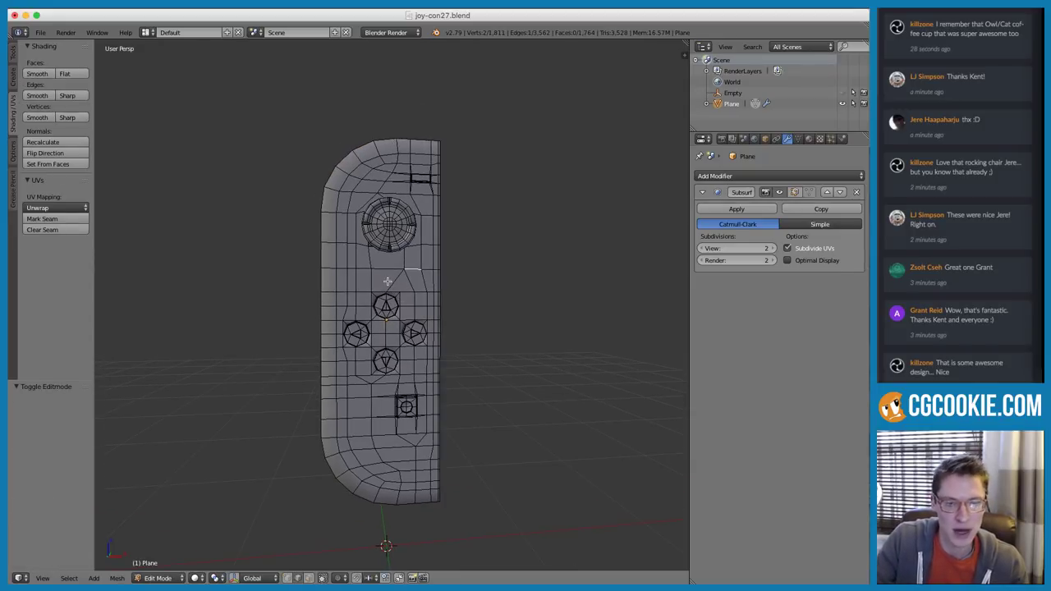
scroll(402, 268, up, 2)
scroll(396, 276, down, 3)
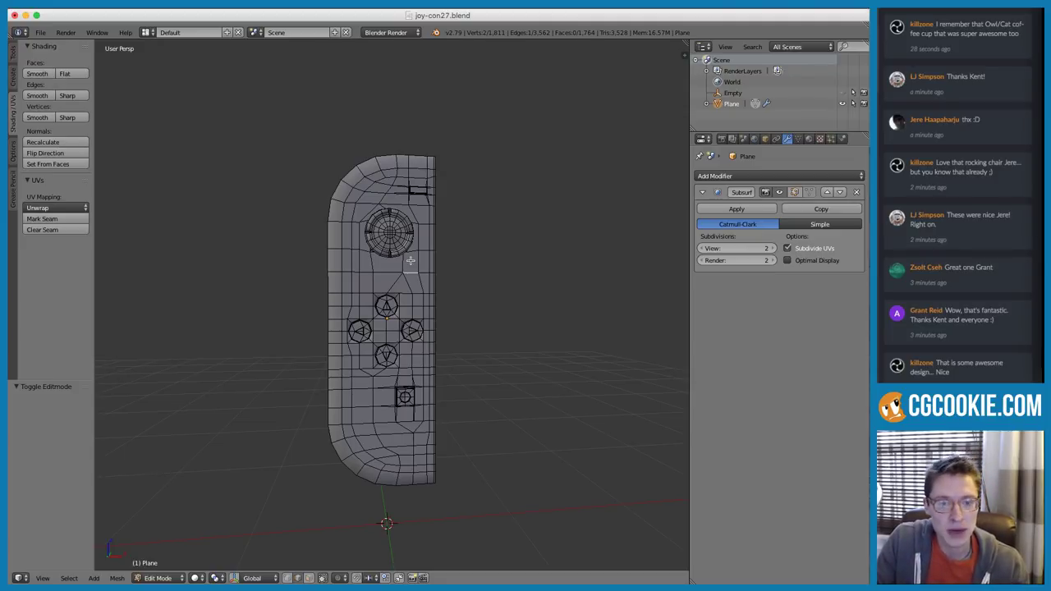
key(Tab)
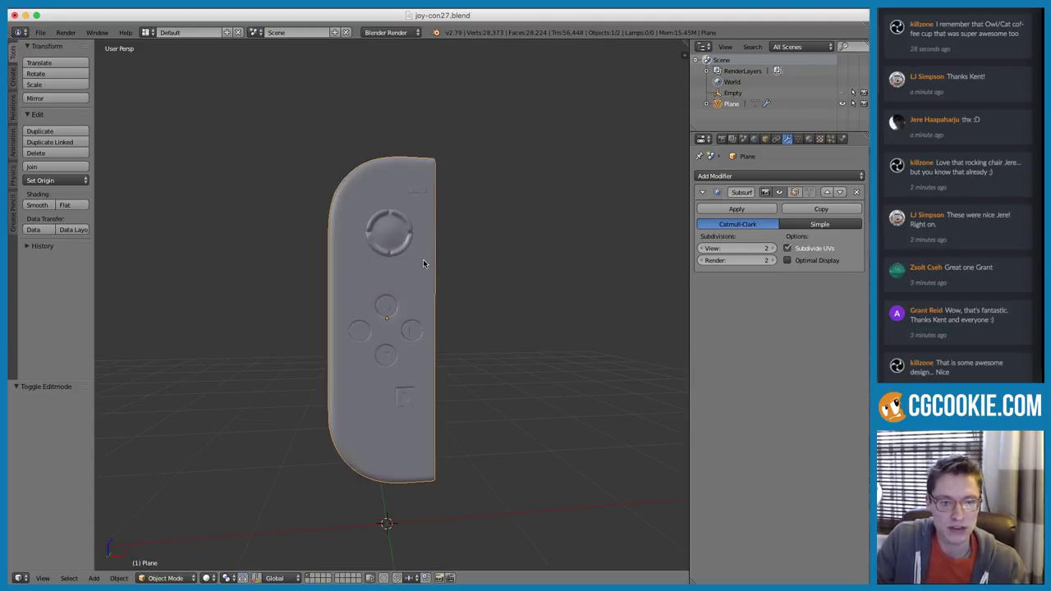
mouse_move(423, 259)
middle_down()
mouse_move(493, 231)
mouse_move(488, 244)
mouse_move(429, 254)
mouse_move(435, 268)
mouse_move(407, 277)
mouse_move(441, 248)
mouse_move(385, 265)
mouse_move(421, 236)
mouse_move(324, 249)
mouse_move(342, 213)
mouse_move(455, 261)
mouse_move(403, 255)
mouse_move(448, 246)
middle_up()
key(Tab)
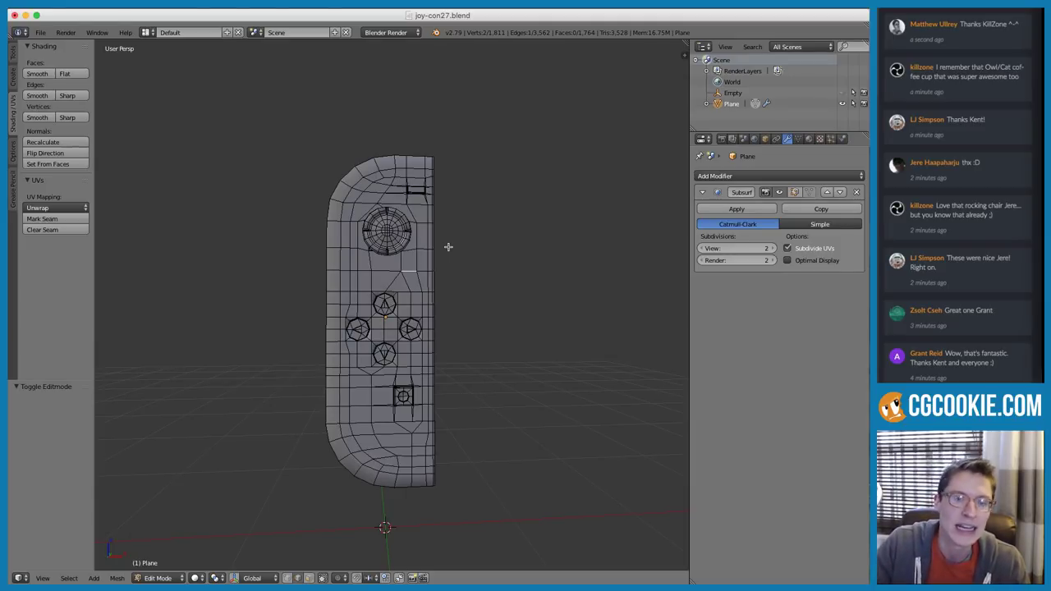
scroll(408, 240, up, 2)
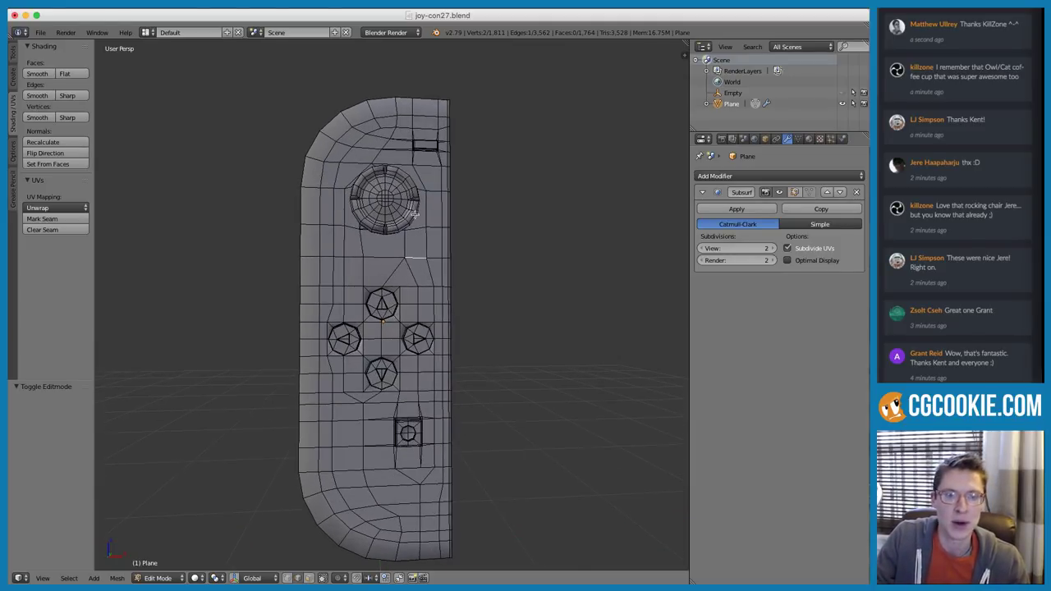
Merge the extra vertices at the upper-left corner of the small rectangular button near the controller's top, using At Last
scroll(416, 211, up, 8)
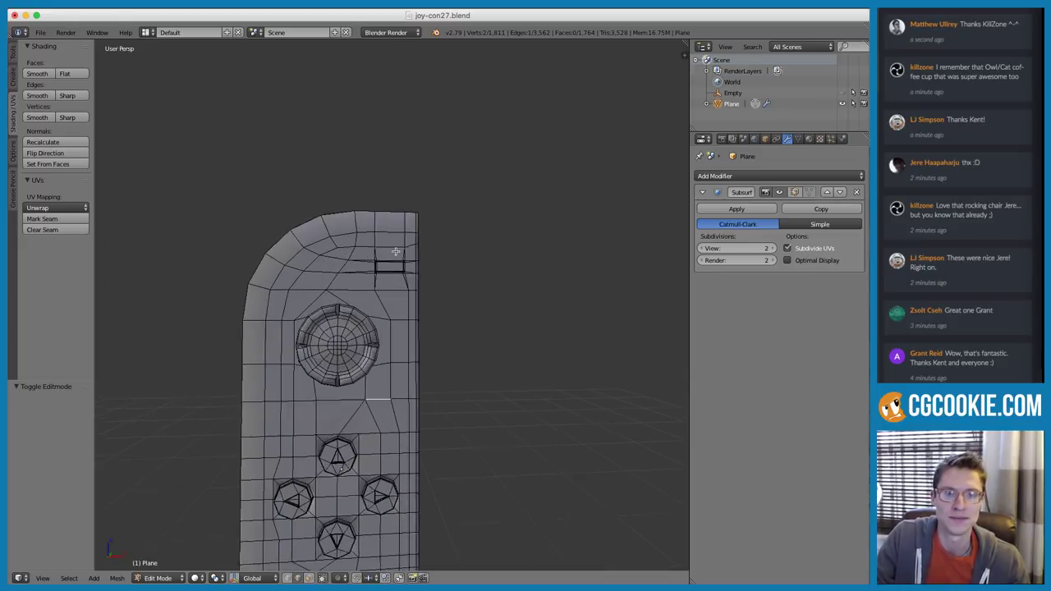
scroll(380, 252, up, 3)
scroll(372, 291, down, 5)
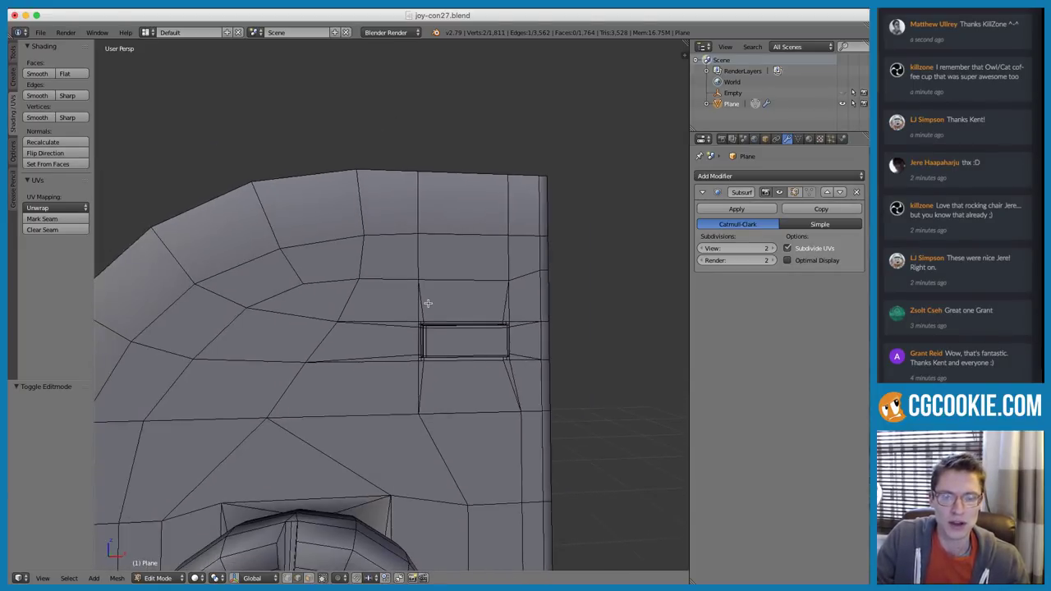
scroll(418, 272, up, 4)
scroll(408, 310, up, 2)
scroll(409, 312, down, 2)
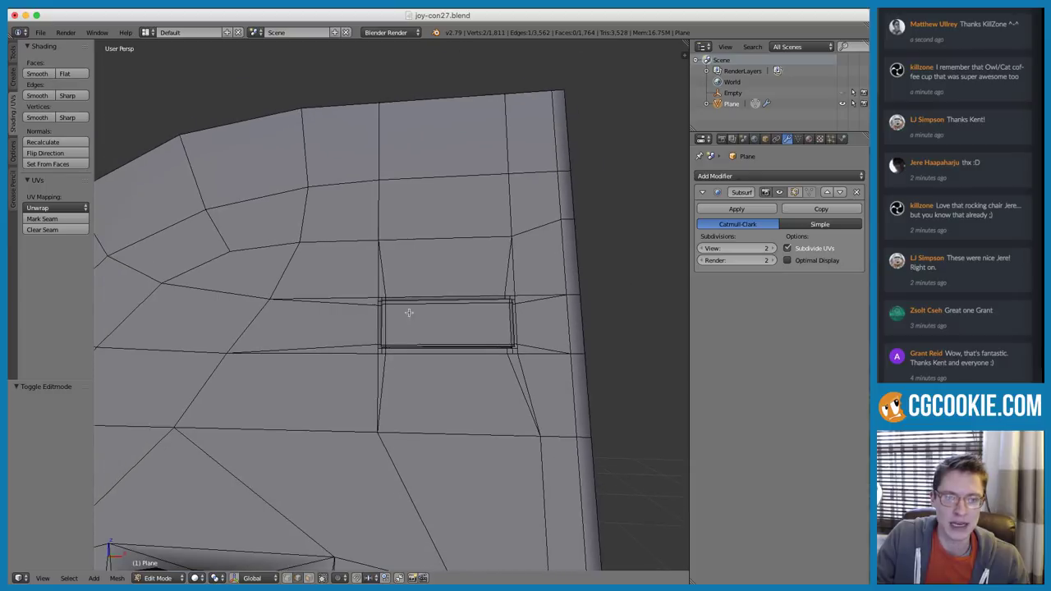
scroll(394, 316, up, 3)
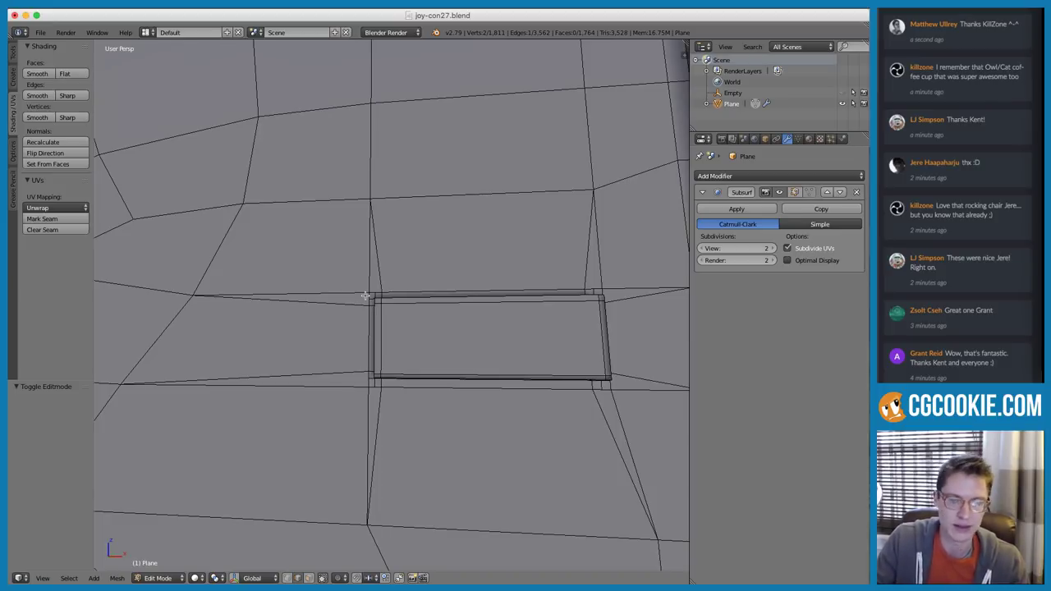
scroll(364, 282, up, 1)
key(ctrl+Tab)
click(360, 267)
scroll(347, 272, up, 3)
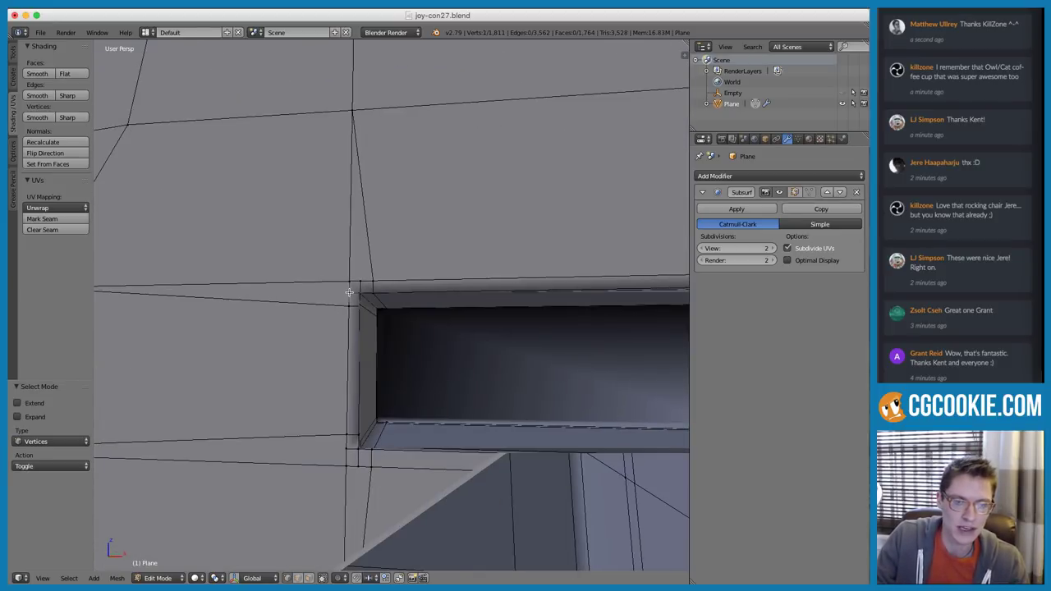
key(z)
scroll(349, 292, down, 2)
right_click(362, 287)
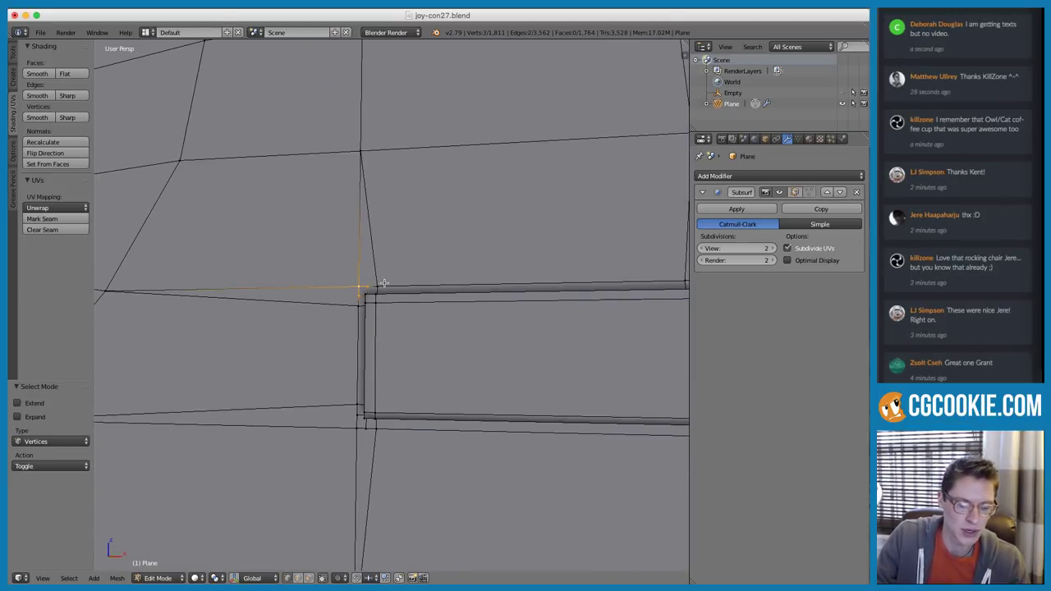
key(alt+m)
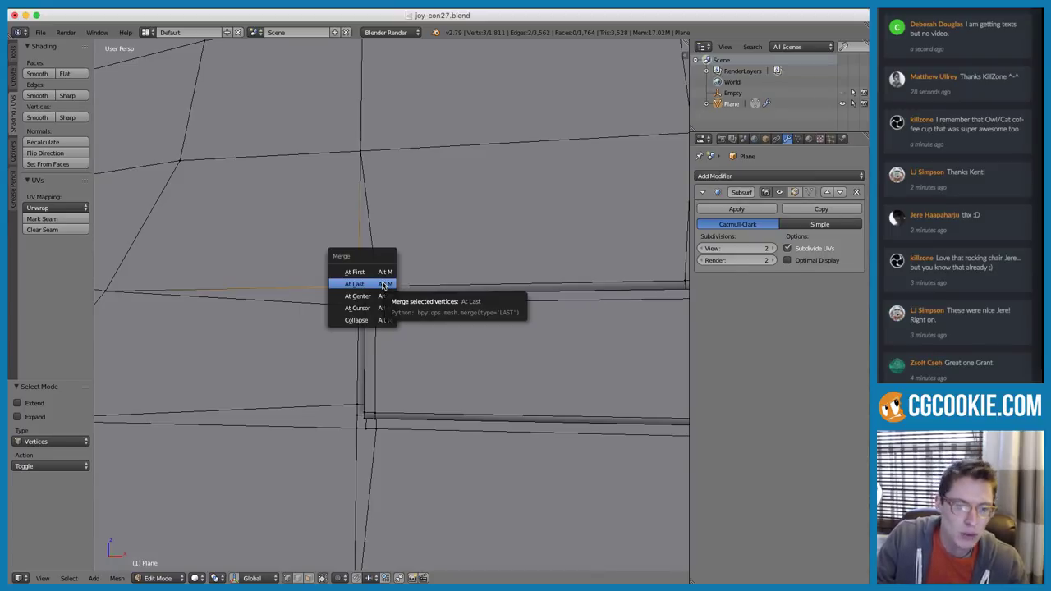
click(383, 284)
Delete the two edges running left and up from the rectangular button's upper-left corner
key(ctrl+Tab)
click(317, 281)
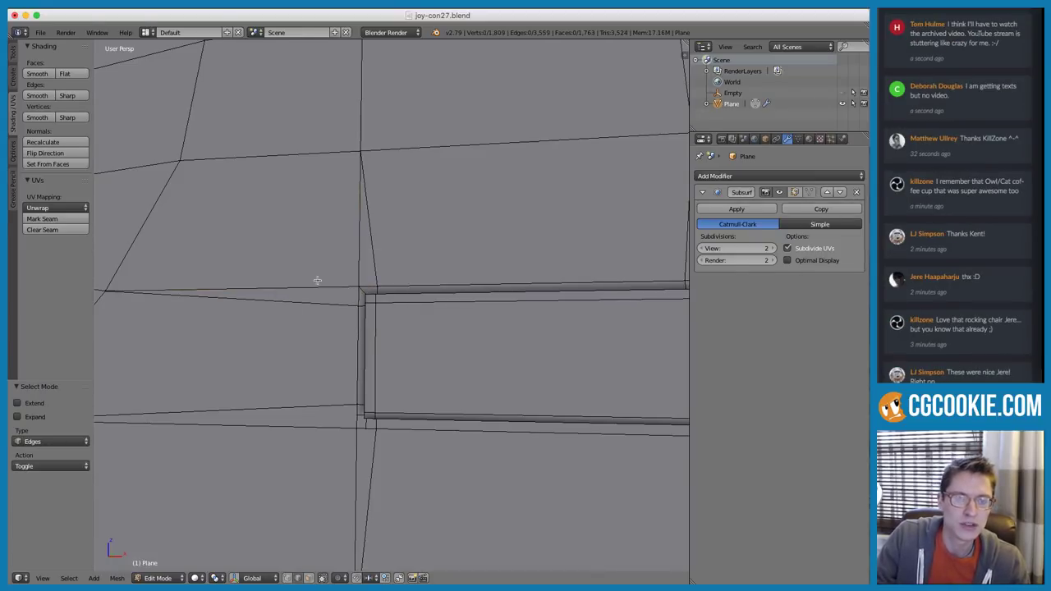
right_click(317, 281)
shift+right_click(350, 246)
key(x)
click(328, 120)
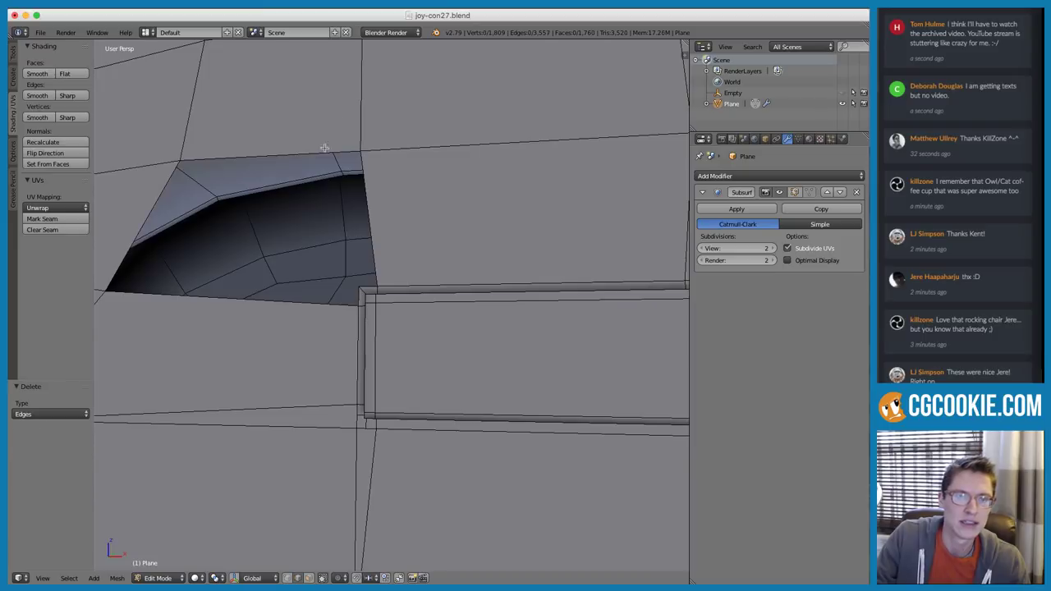
Fill the hole beside the rectangular button's upper-left corner with two faces and check the smoothed surface in Object Mode
right_click(222, 297)
key(f)
key(f)
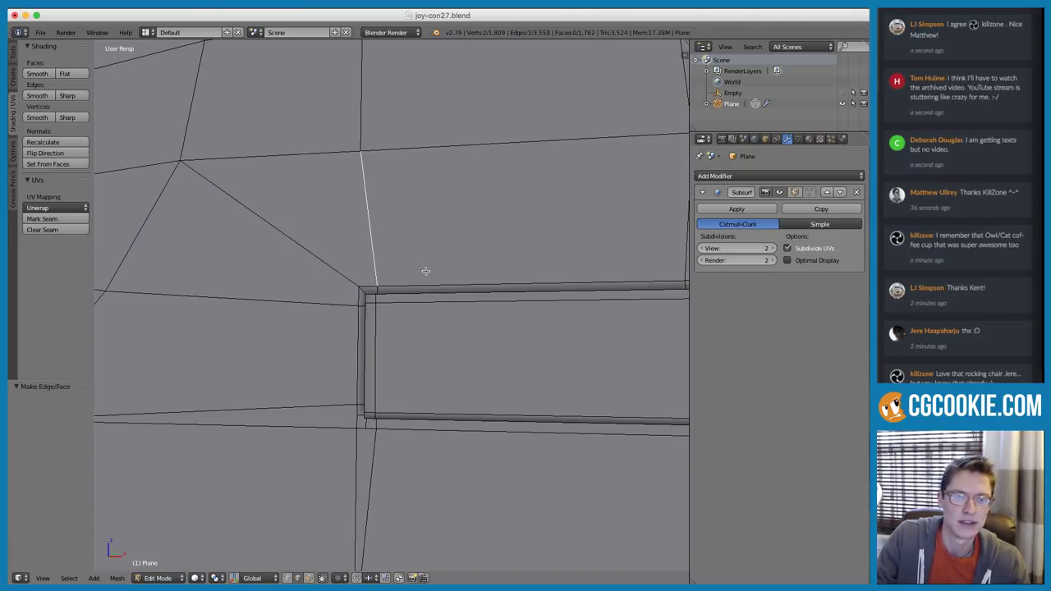
scroll(426, 271, down, 4)
key(Tab)
mouse_move(432, 264)
middle_down()
mouse_move(465, 264)
mouse_move(429, 271)
mouse_move(440, 271)
middle_up()
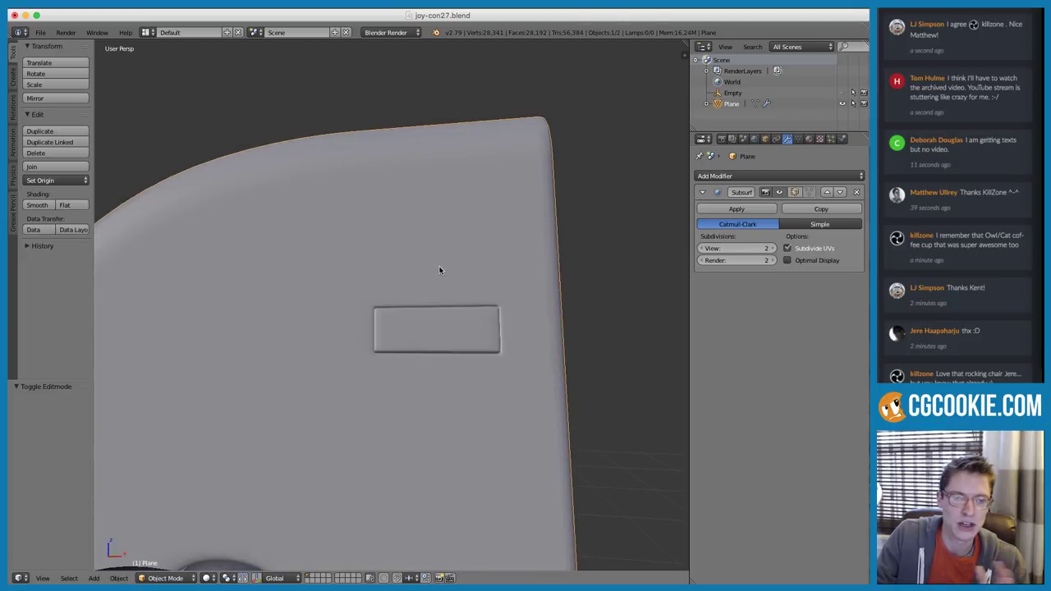
Merge the extra vertices at the rectangular button's lower-left corner in Edit Mode, using At Last
key(Tab)
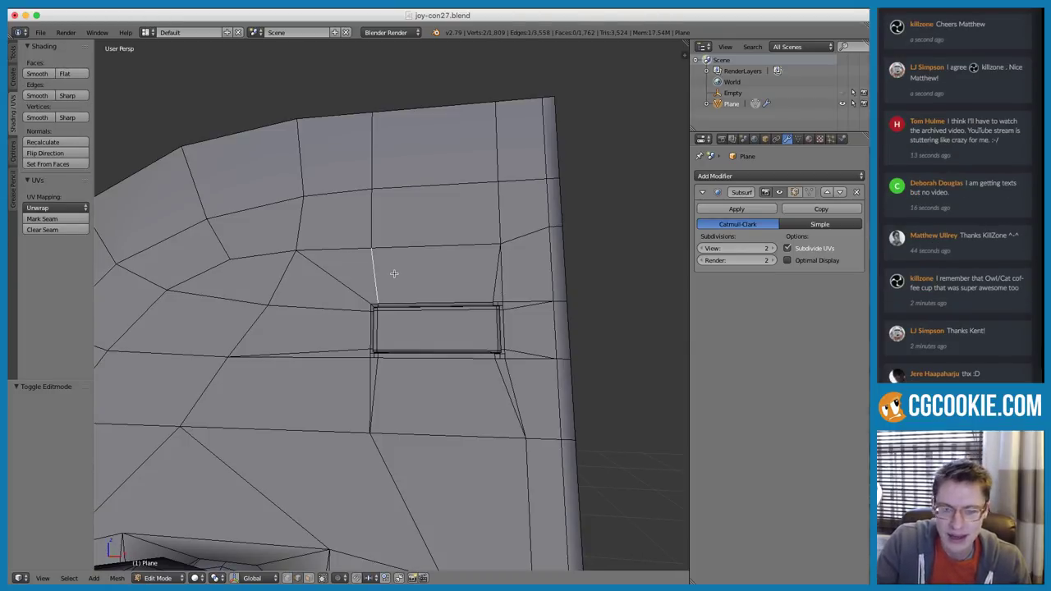
scroll(379, 268, up, 3)
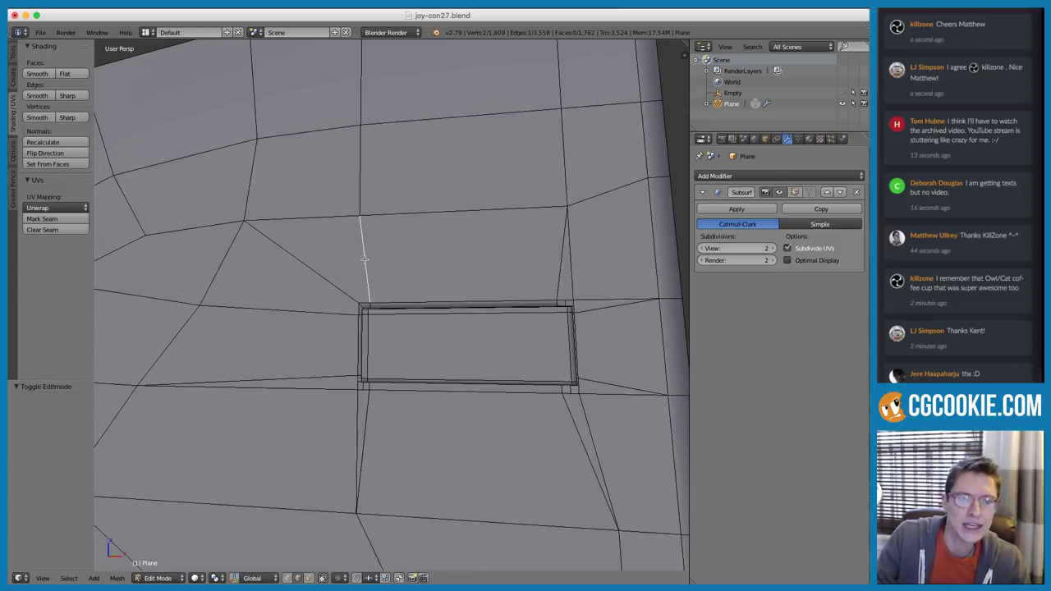
scroll(362, 266, up, 5)
key(ctrl+Tab)
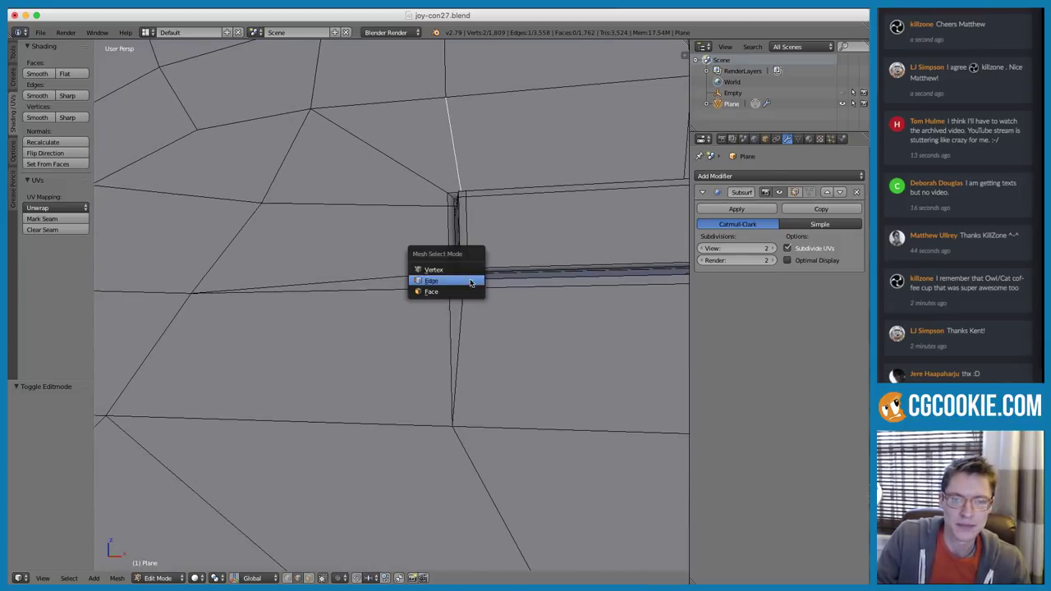
click(456, 269)
right_click(447, 287)
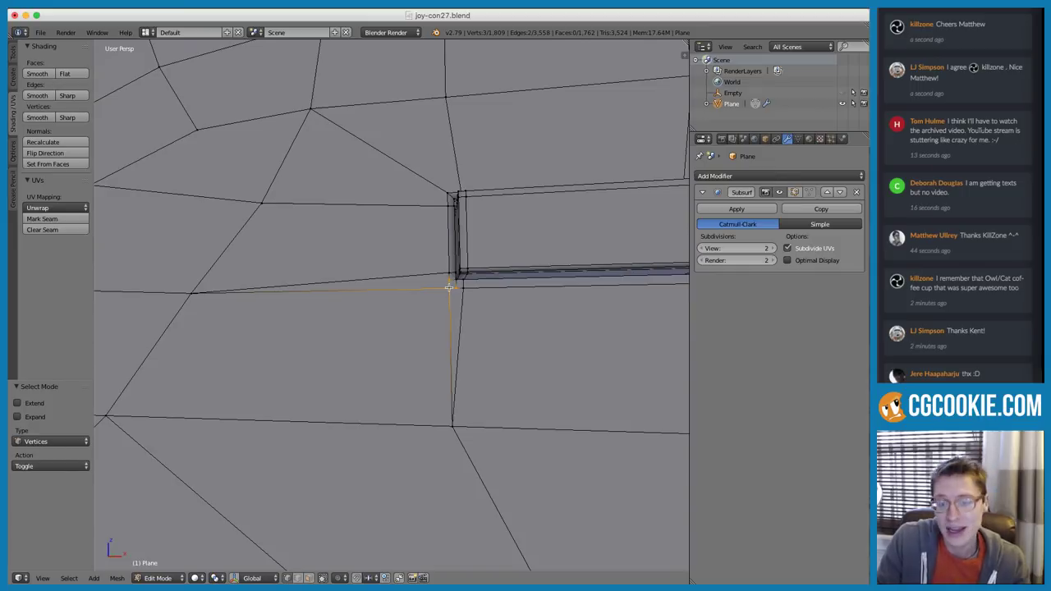
key(alt+m)
click(448, 285)
Delete the two edges running left and down from the button's lower-left corner and fill the gap with new faces
key(ctrl+Tab)
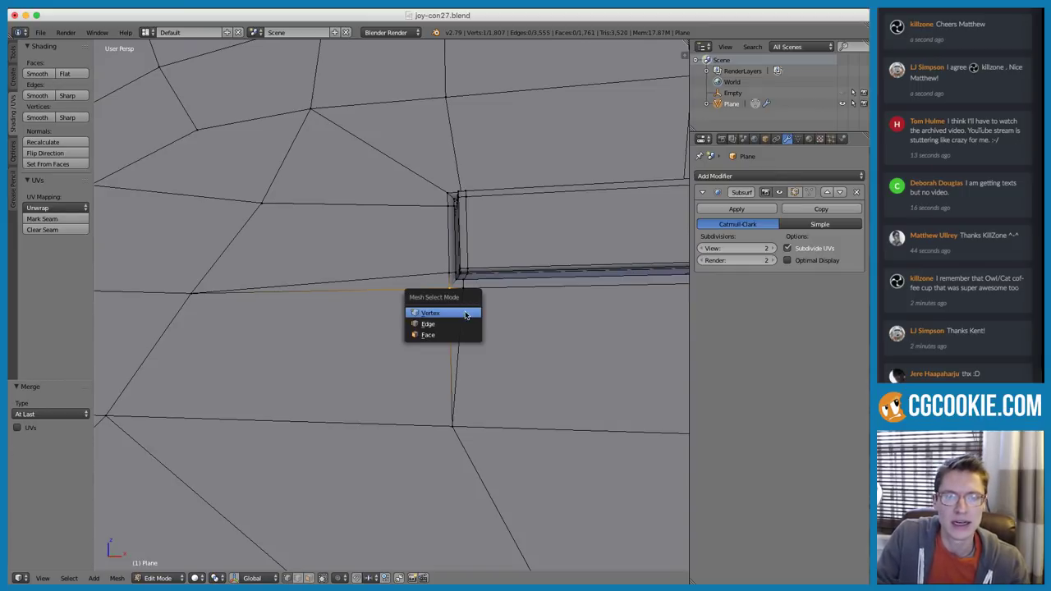
key(Escape)
key(ctrl+Tab)
click(427, 314)
key(x)
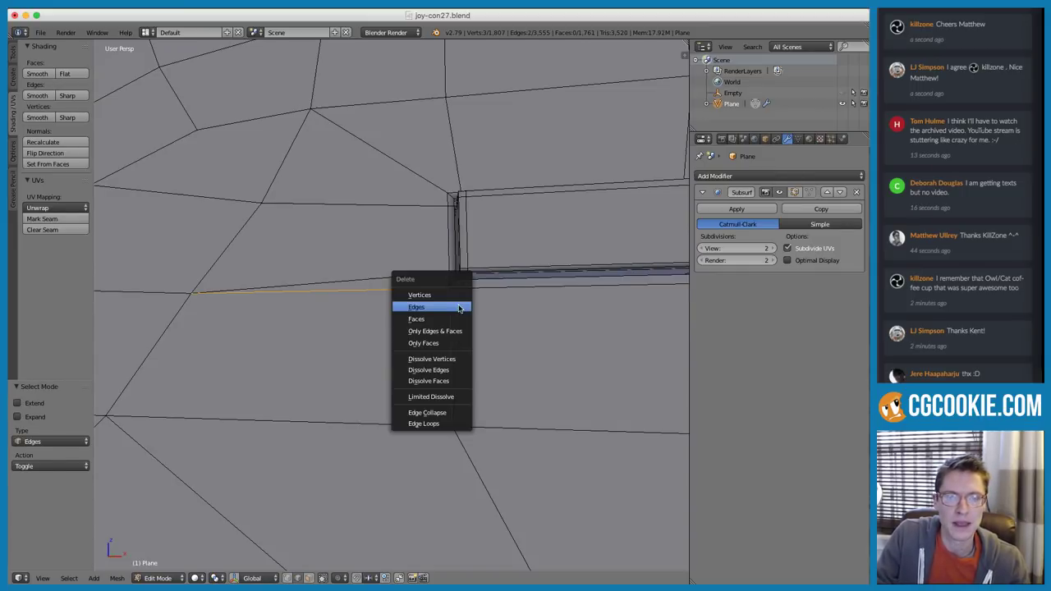
click(448, 308)
right_click(276, 281)
key(f)
Merge the extra vertices at the rectangular button's lower-right corner, using At Last
middle_drag(504, 347, 403, 300)
key(ctrl+Tab)
click(366, 287)
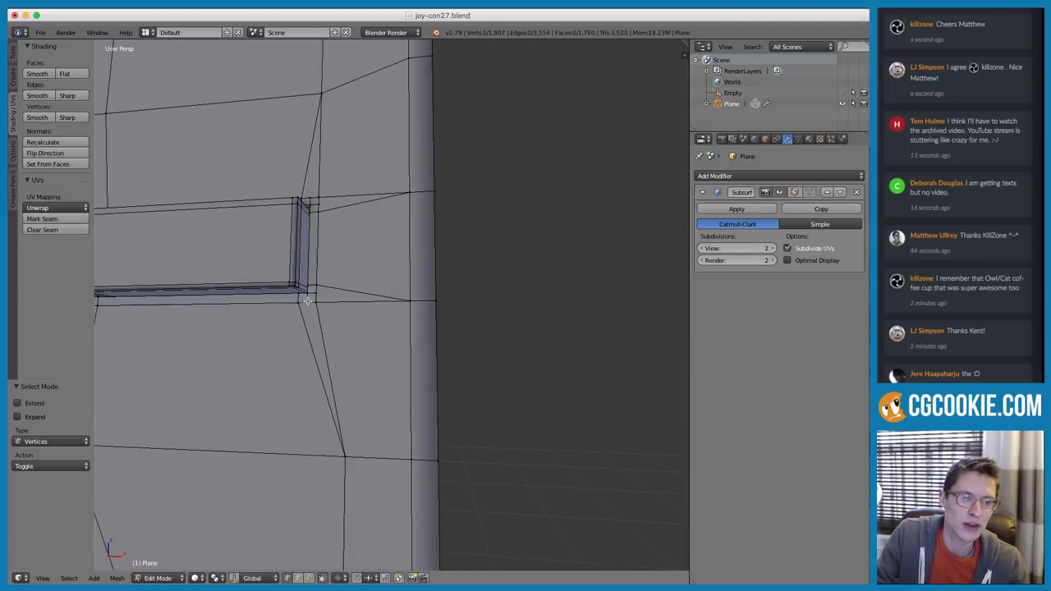
shift+right_click(315, 301)
key(alt+m)
click(336, 301)
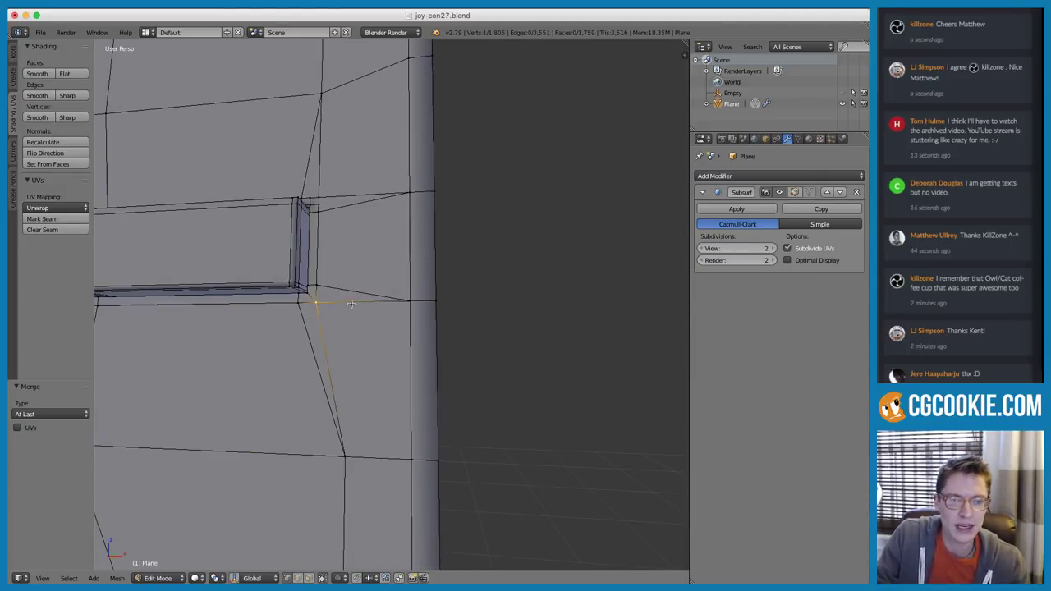
Dissolve the two edges running right and down from the rectangular button's lower-right corner
key(ctrl+Tab)
click(327, 313)
shift+right_click(361, 300)
key(x)
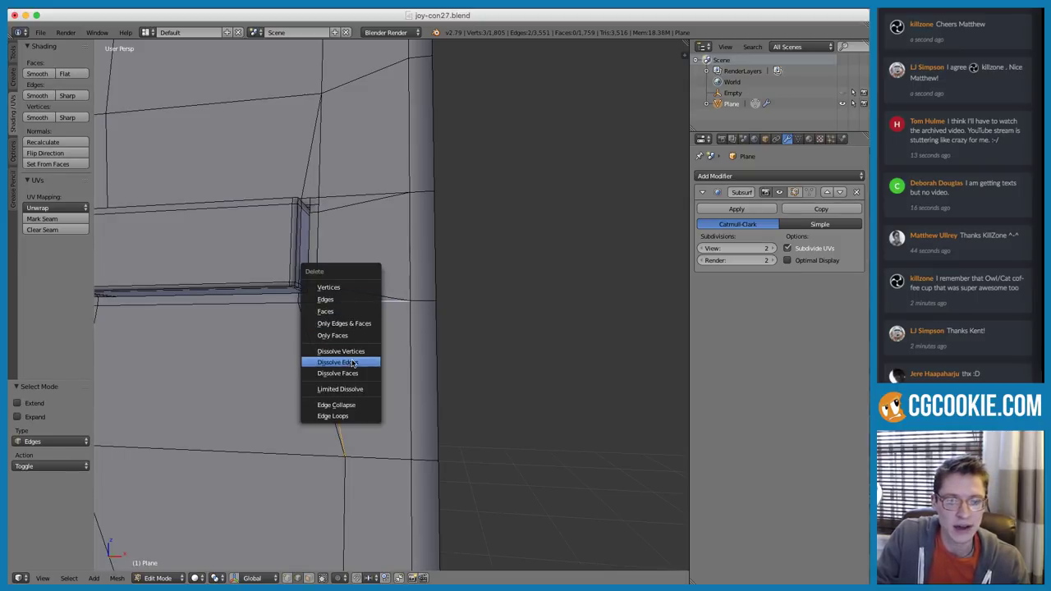
click(353, 363)
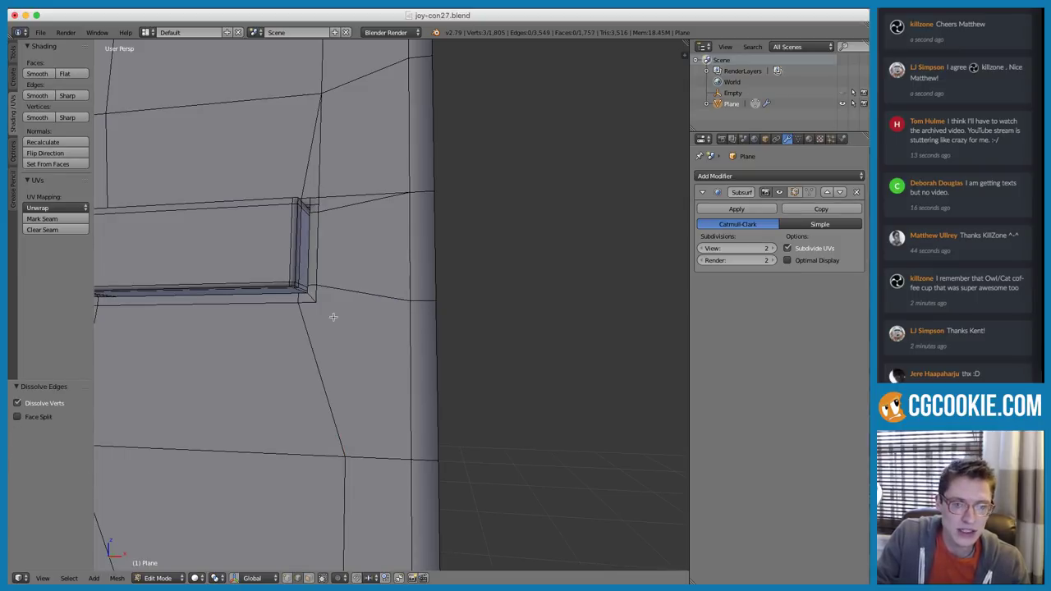
Connect the button's lower-right corner vertex diagonally to the vertex below it near the controller's straight side
key(ctrl+Tab)
click(329, 299)
shift+right_click(432, 448)
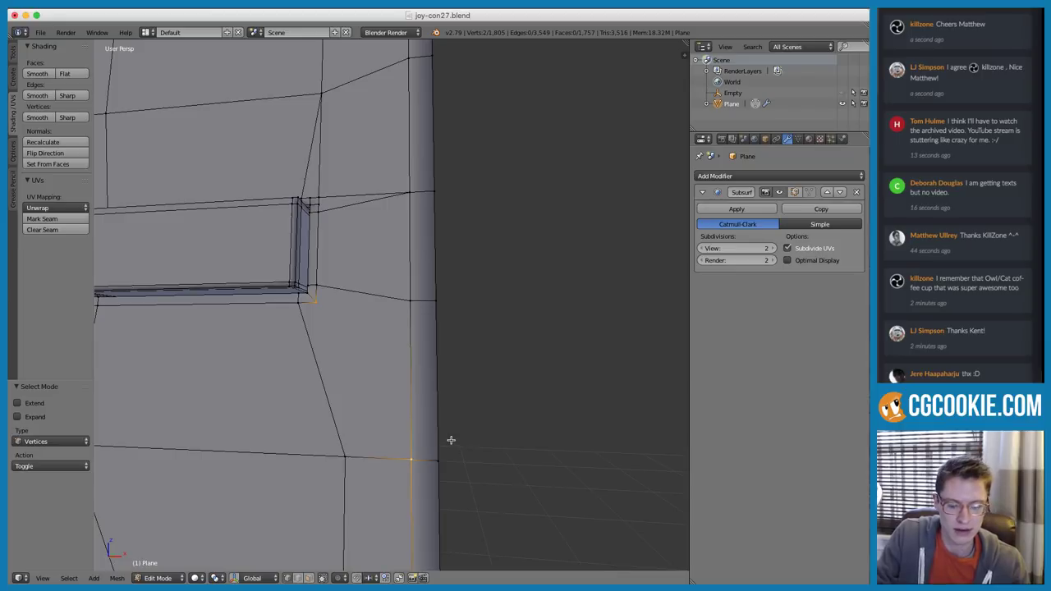
key(j)
Merge the extra vertices at the rectangular button's upper-right corner, using At Last
middle_drag(389, 235, 359, 304)
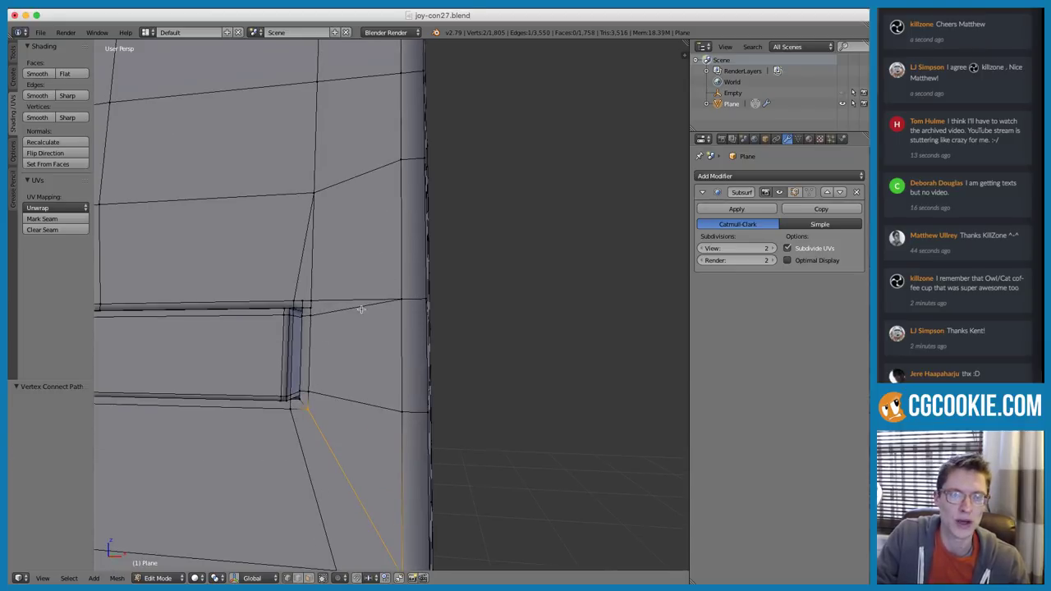
scroll(351, 301, down, 1)
key(ctrl+Tab)
click(333, 293)
scroll(312, 301, up, 2)
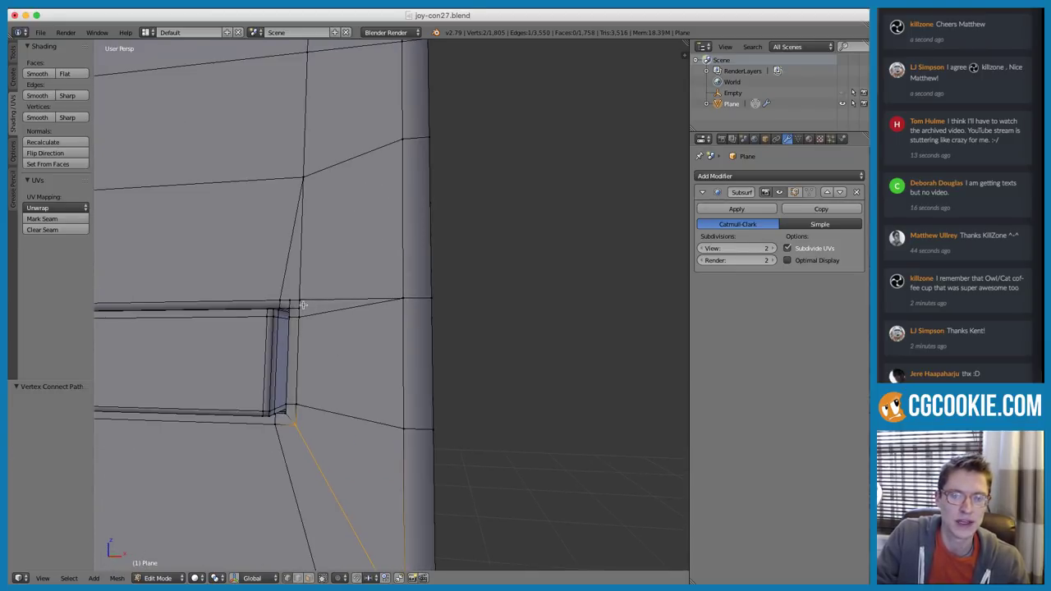
right_click(293, 303)
shift+right_click(299, 303)
key(alt+m)
click(303, 299)
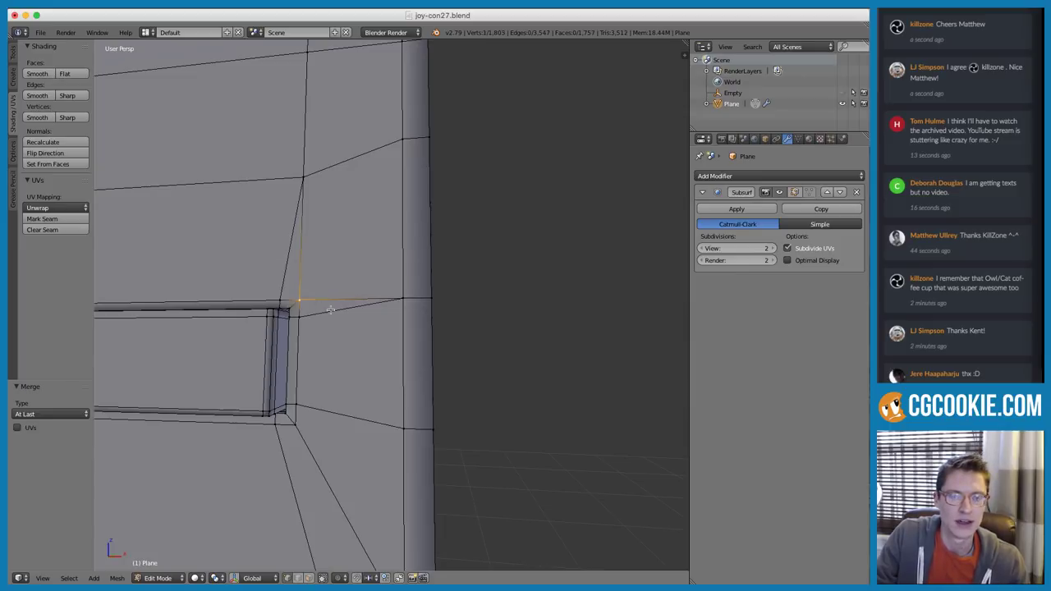
Connect the button's upper-right corner vertex diagonally to the vertex above it near the controller's straight side
key(ctrl+Tab)
click(314, 293)
shift+right_click(392, 147)
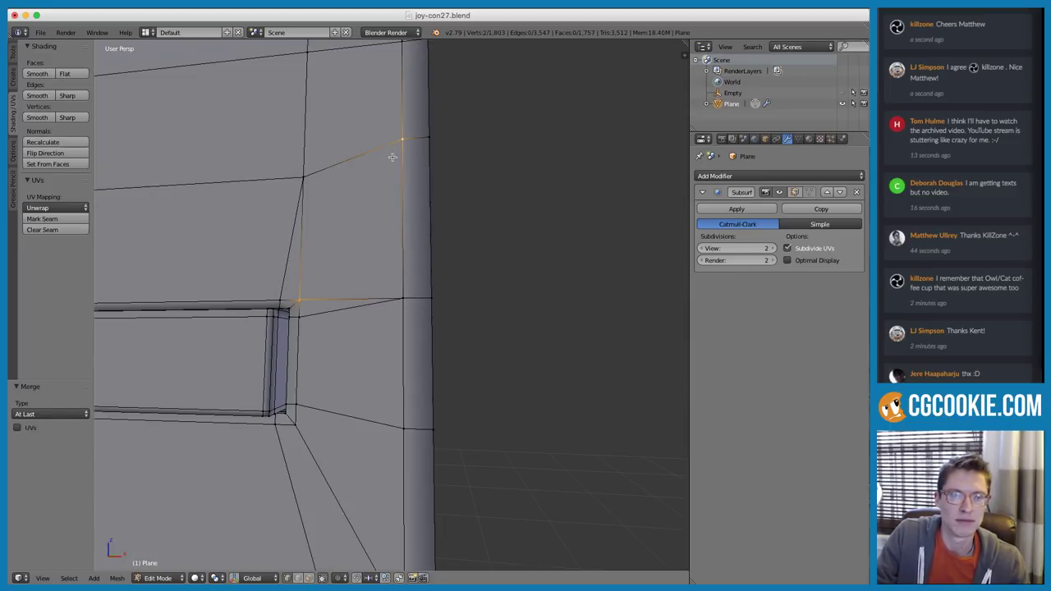
key(j)
Dissolve the two edges running up and right from the rectangular button's upper-right corner
key(ctrl+Tab)
click(353, 217)
right_click(302, 220)
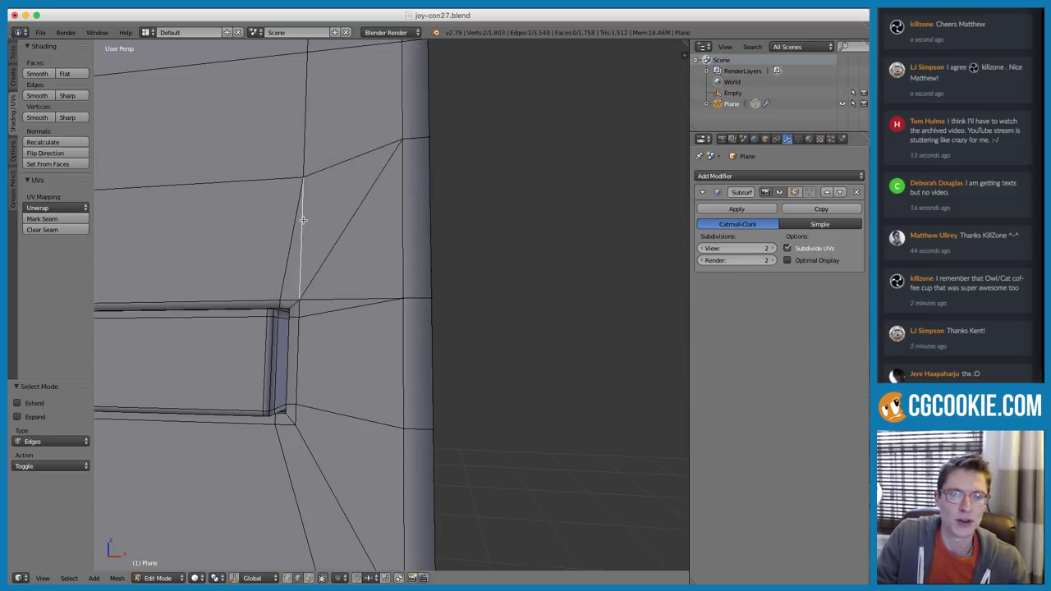
key(x)
click(335, 291)
Select the edge path that wraps from the front across the controller's straight side, just above the rectangular button
scroll(392, 252, down, 5)
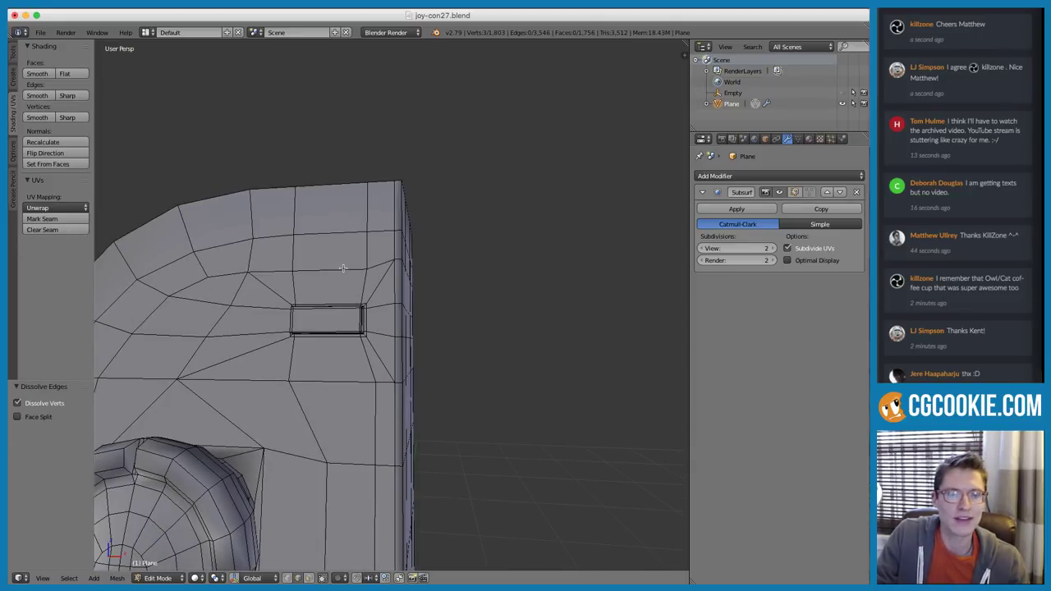
right_click(403, 254)
middle_drag(415, 251, 369, 239)
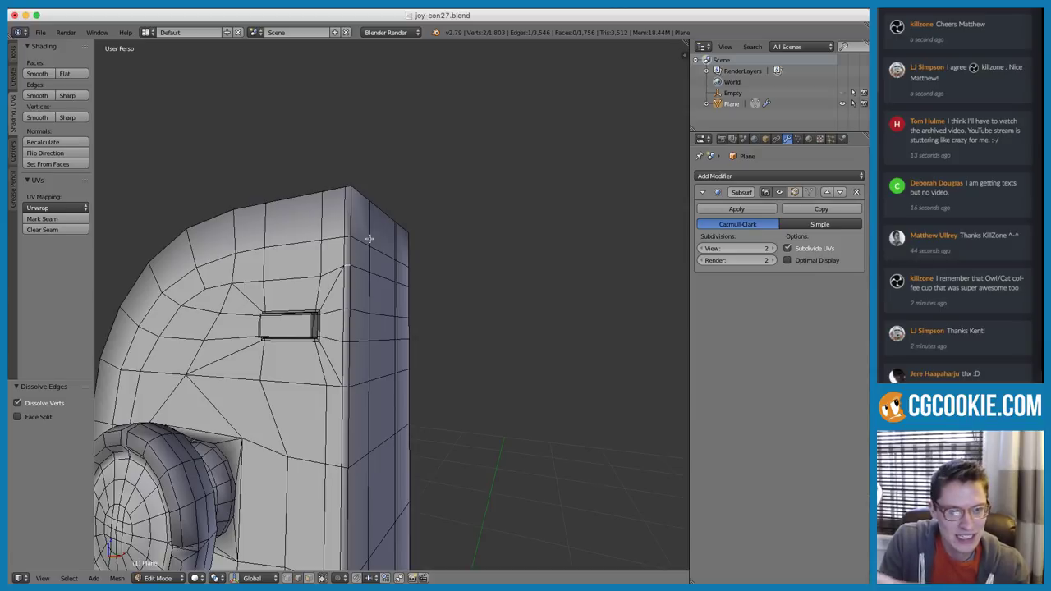
middle_drag(411, 260, 359, 247)
ctrl+right_click(312, 283)
ctrl+right_click(361, 280)
ctrl+right_click(374, 280)
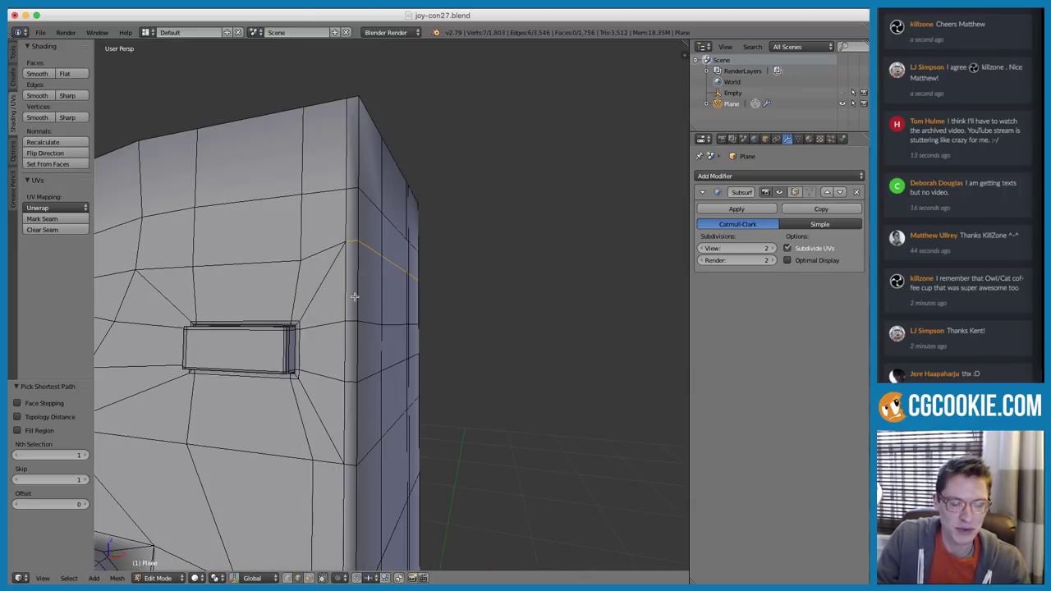
Mark the raised edge path and the row above the button with Grease Pencil strokes and remove the stroke layer
mouse_move(355, 296)
mouse_down()
mouse_move(357, 246)
mouse_move(365, 263)
mouse_up()
drag(184, 265, 299, 261)
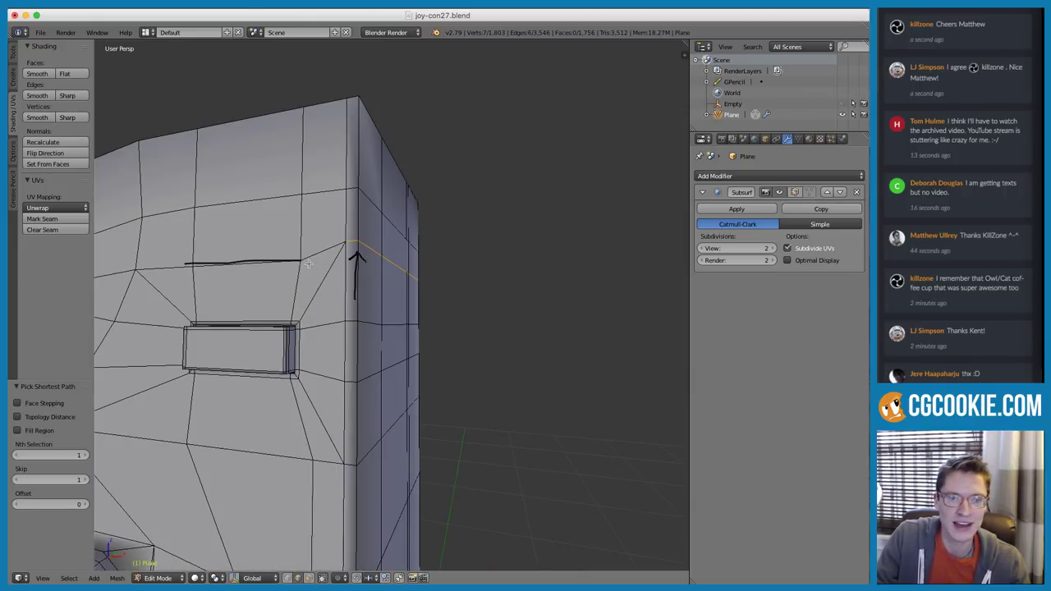
key(n)
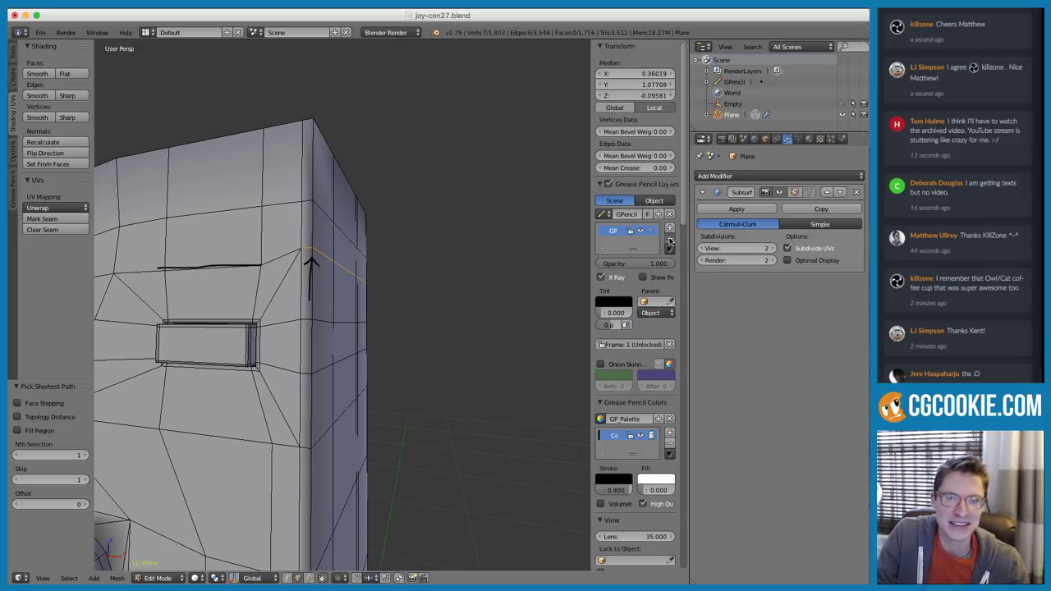
click(675, 243)
key(n)
Move the selected edge path down about 0.02 along global Z to level it with the row above the button
key(g)
key(z)
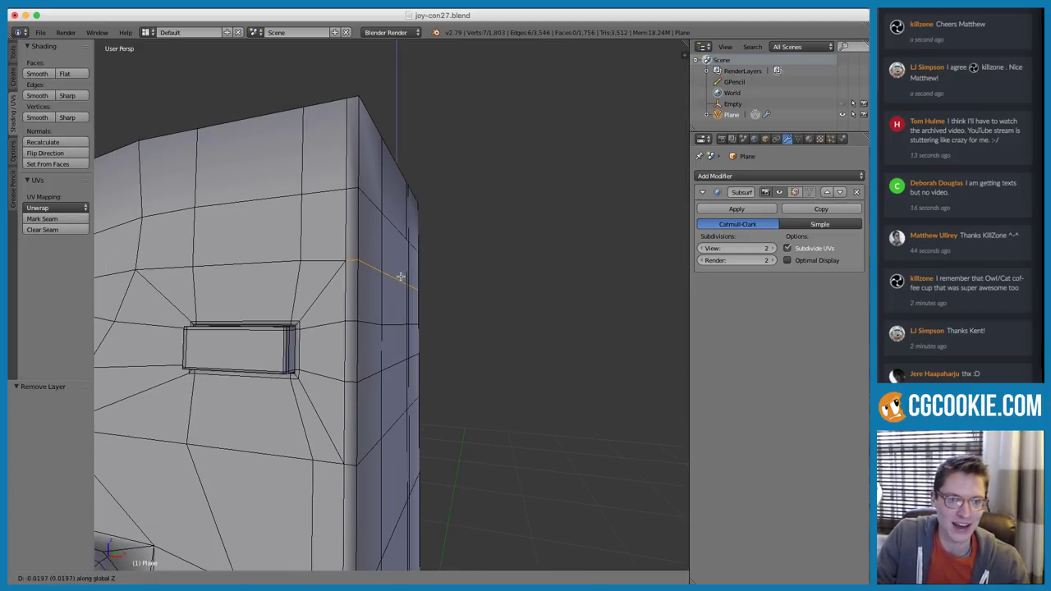
click(399, 277)
Lower the neighbouring edge on the controller's back by 0.009 along global Z and clear the selection
scroll(456, 254, down, 3)
middle_drag(455, 254, 372, 288)
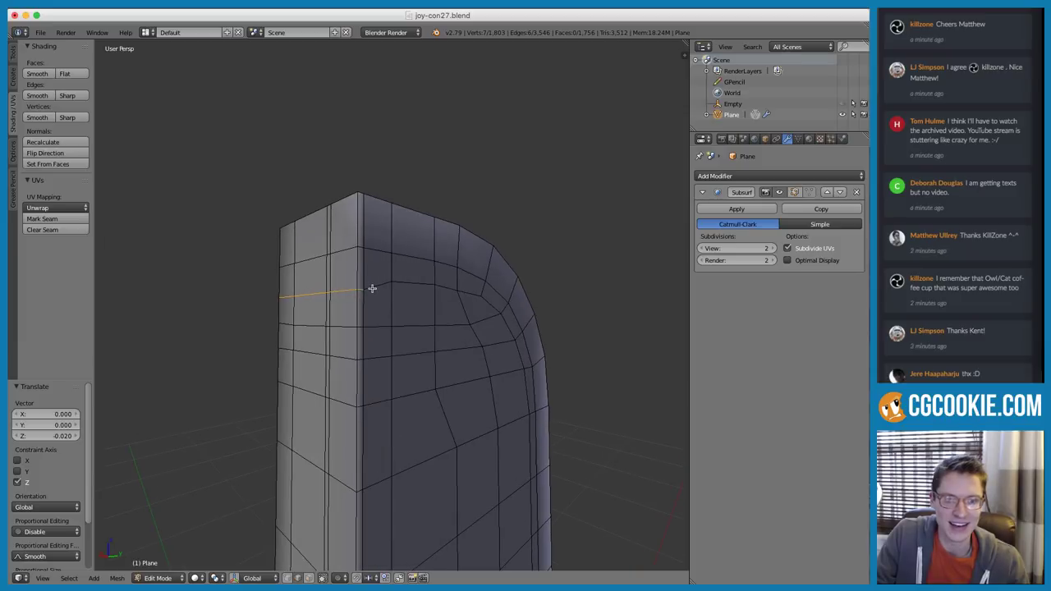
click(406, 284)
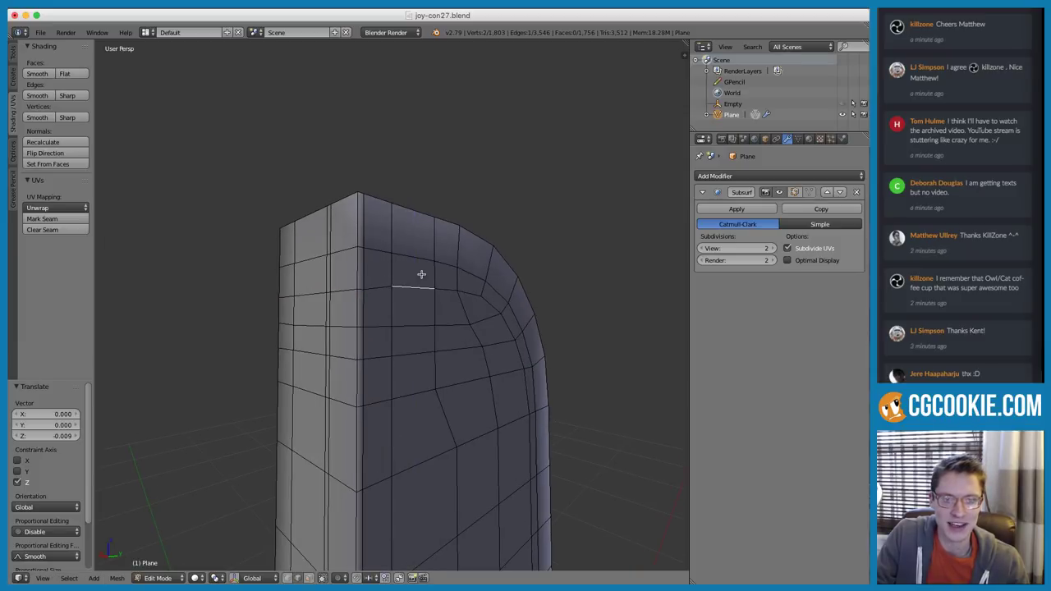
key(1)
key(a)
middle_drag(380, 284, 404, 259)
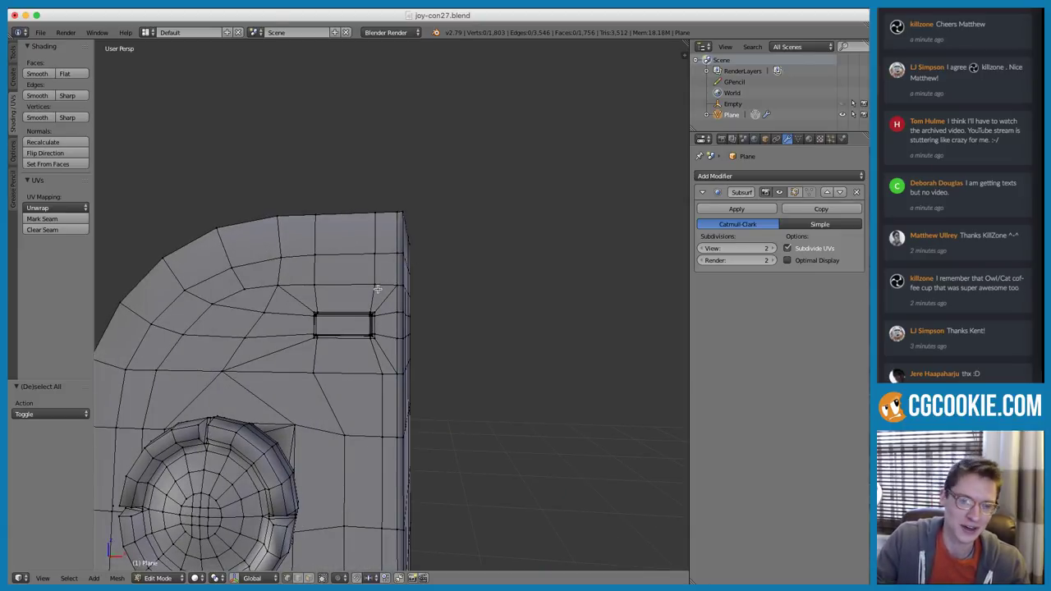
Delete the loose vertex floating beside the joystick
middle_drag(342, 330, 379, 256)
scroll(390, 260, up, 2)
key(ctrl+Tab)
click(380, 261)
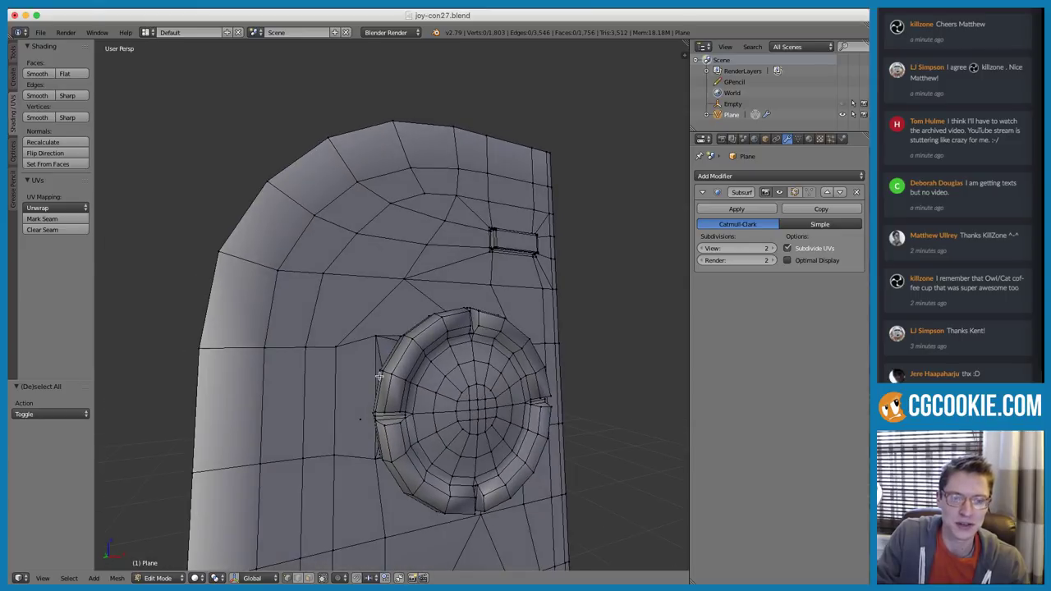
middle_drag(448, 385, 420, 344)
key(x)
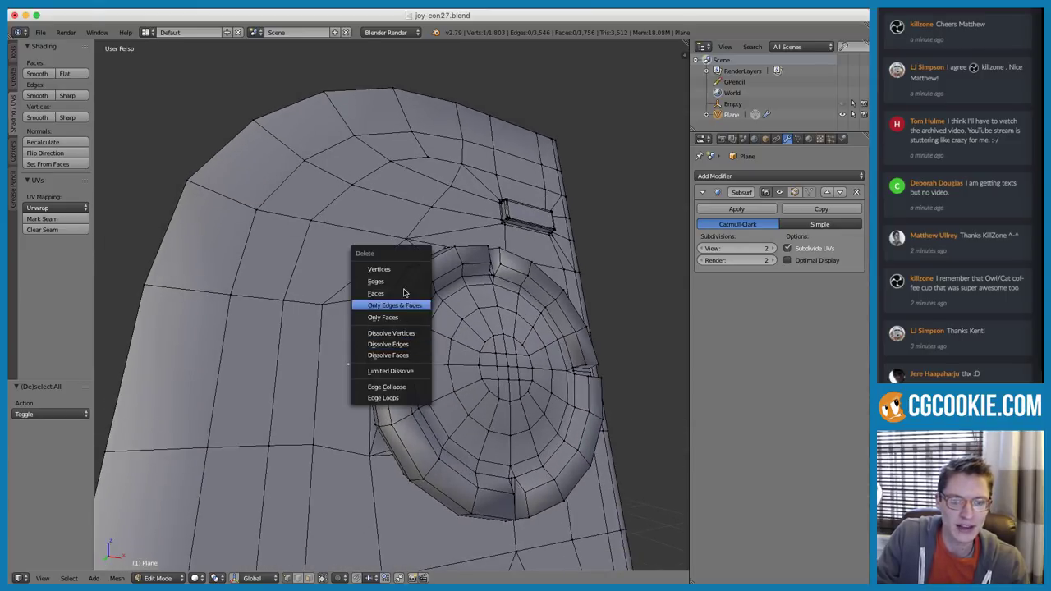
click(380, 269)
Isolate the controller body by selecting its linked mesh from the joystick hole's corner and hiding the unselected geometry
right_click(407, 253)
middle_drag(464, 261, 459, 325)
middle_drag(451, 361, 464, 316)
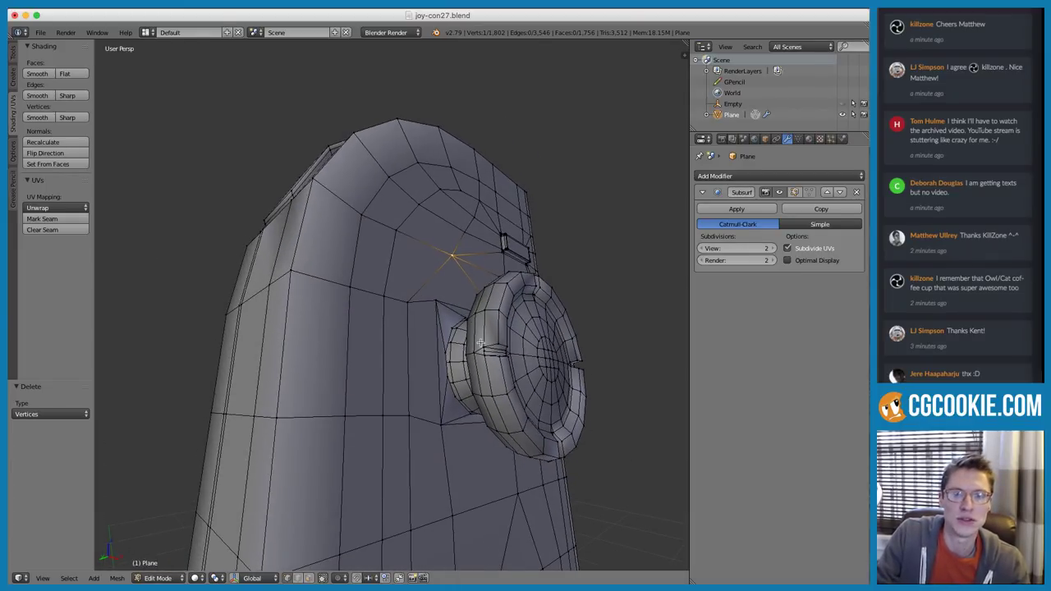
middle_drag(538, 343, 435, 338)
right_click(409, 328)
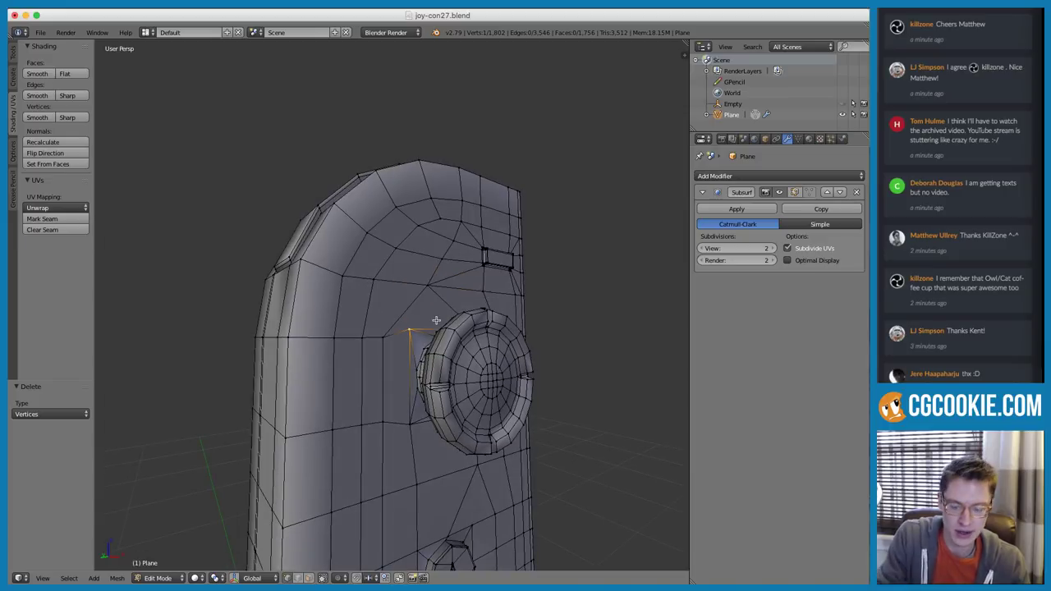
key(ctrl+l)
key(shift+h)
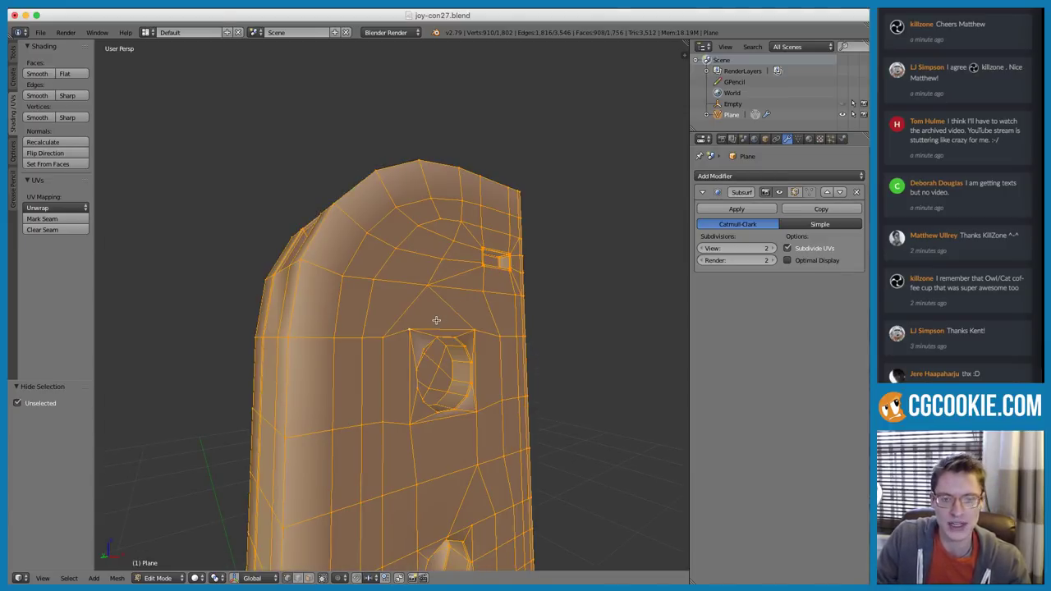
middle_drag(488, 316, 387, 329)
key(a)
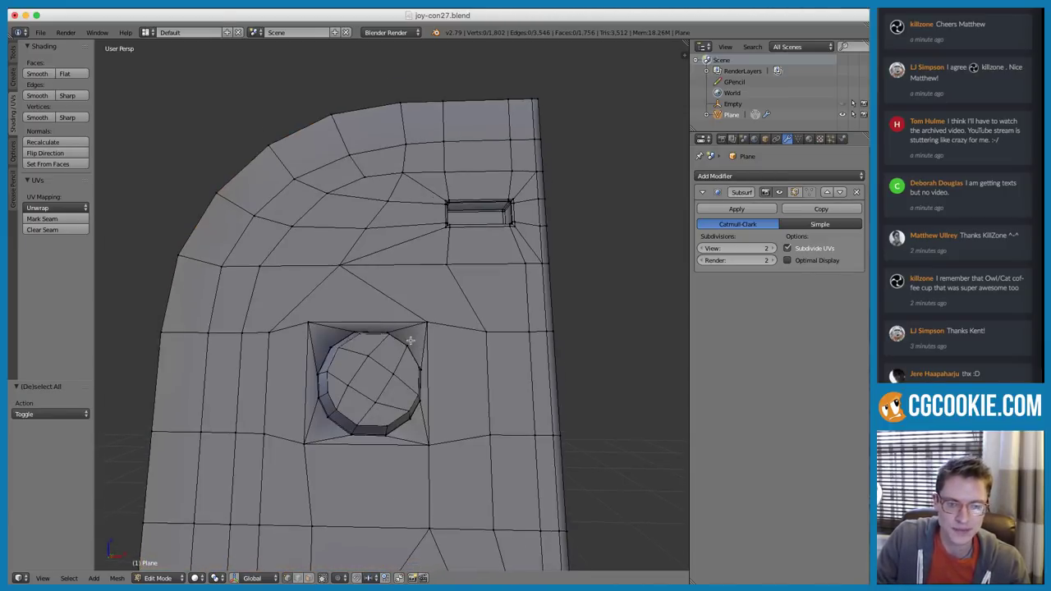
Examine the smoothed joystick base in Object Mode and compare the vertex counts of the hole's square surround and circular rim
scroll(406, 339, up, 2)
key(Tab)
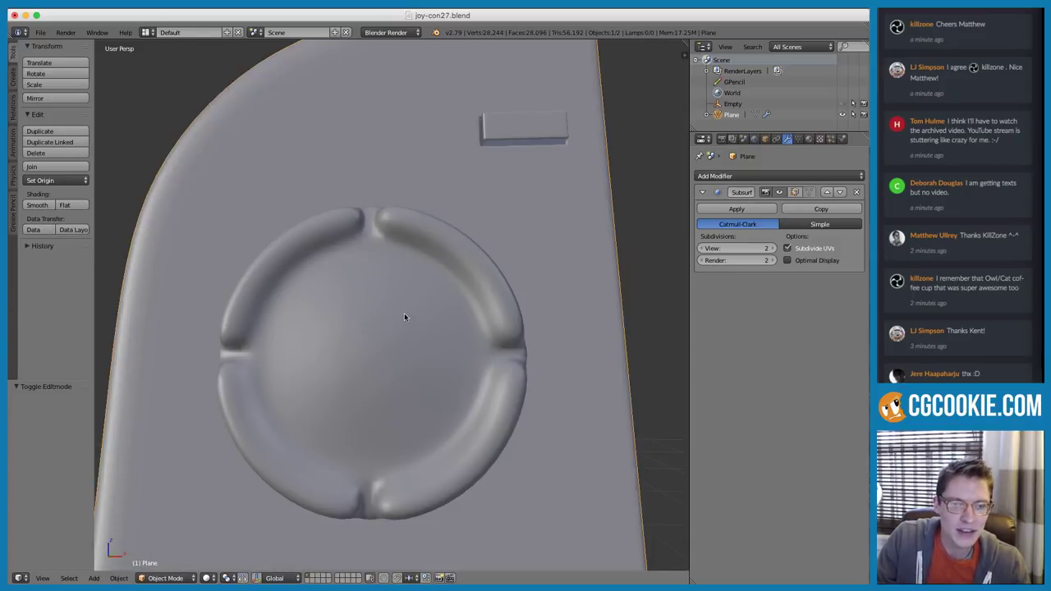
middle_drag(418, 261, 491, 246)
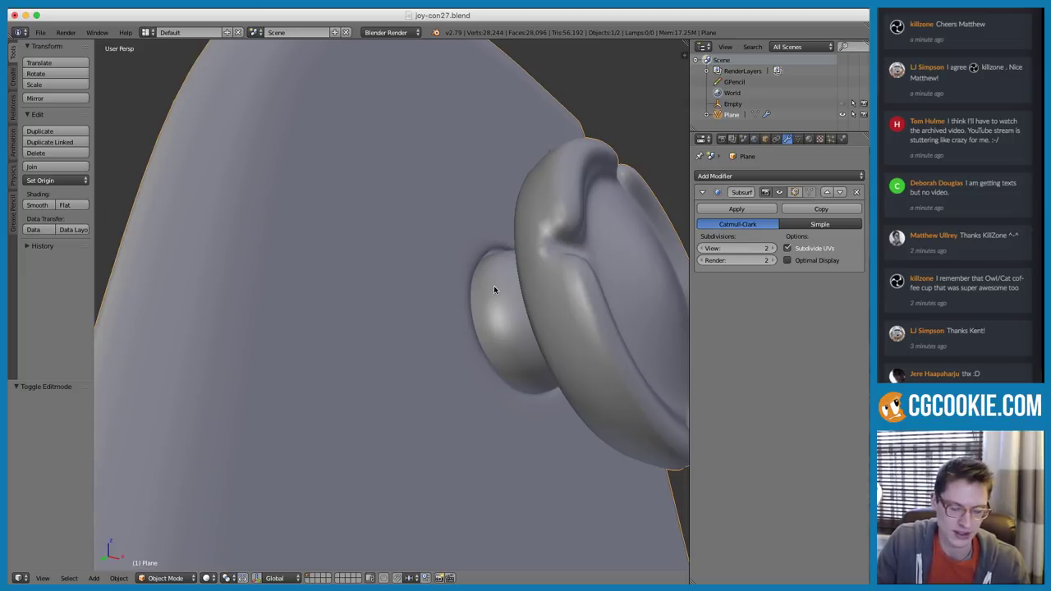
key(Tab)
middle_drag(487, 277, 408, 263)
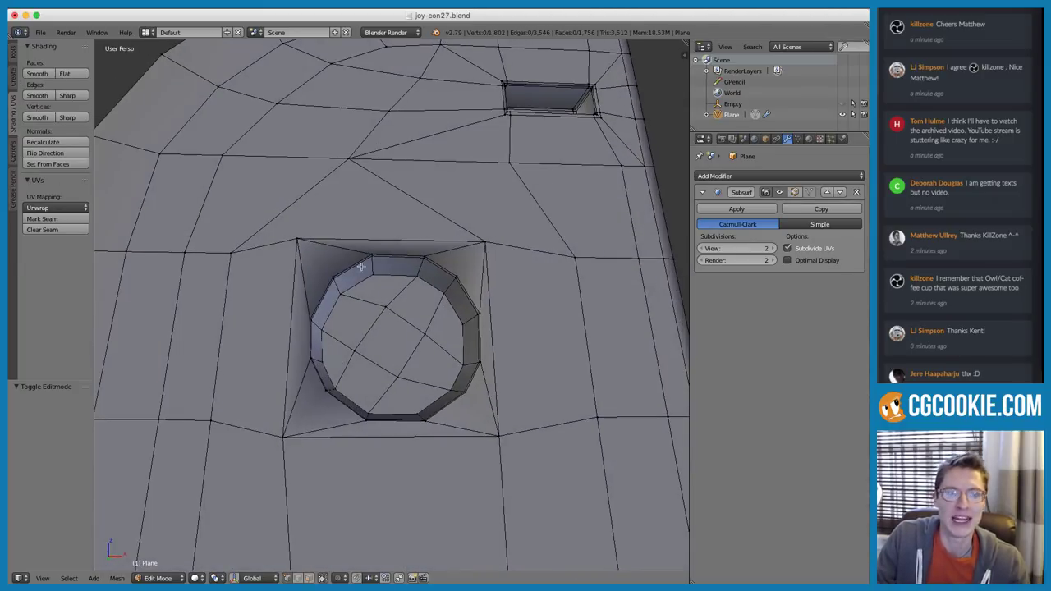
right_click(297, 240)
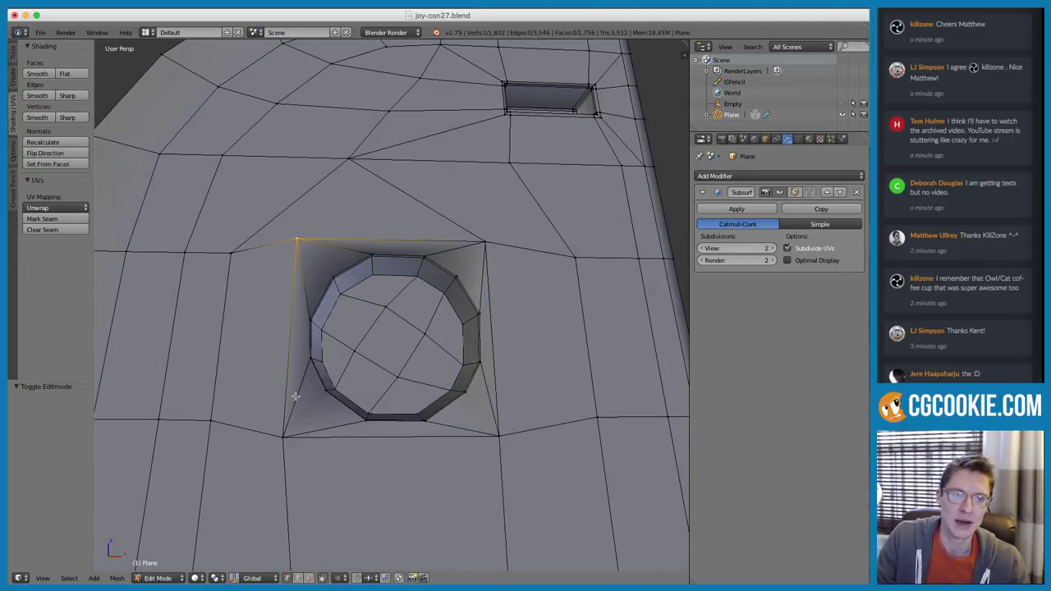
ctrl+right_click(489, 433)
ctrl+right_click(284, 437)
ctrl+right_click(486, 243)
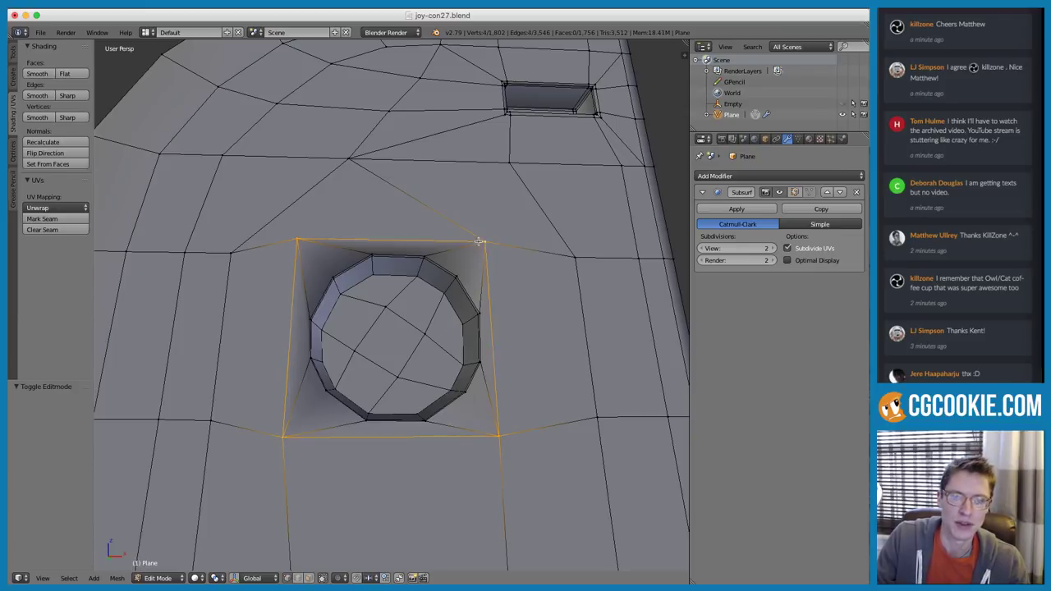
middle_drag(493, 238, 471, 267)
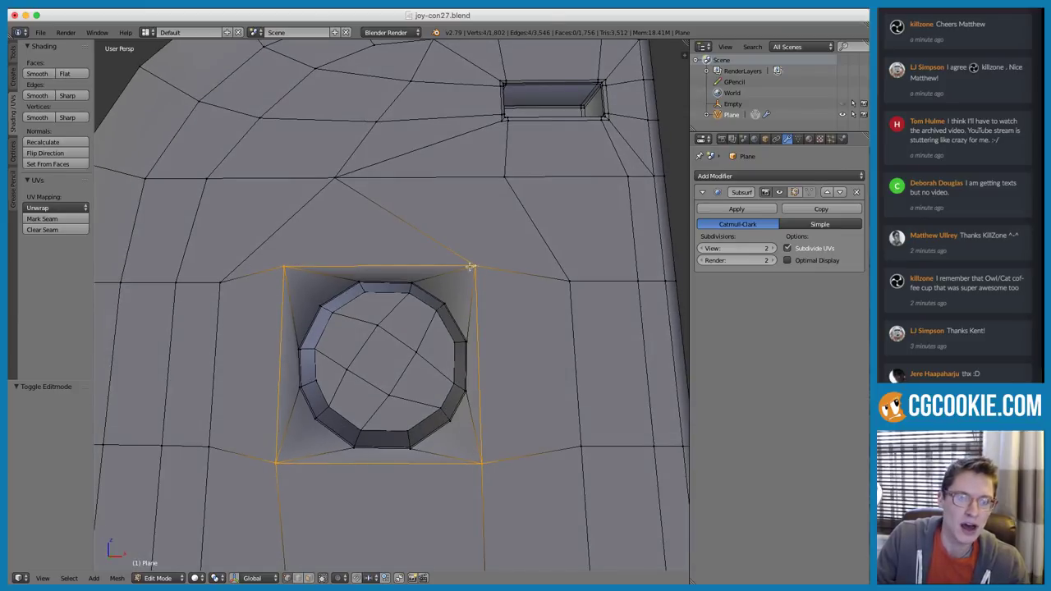
alt+right_click(333, 301)
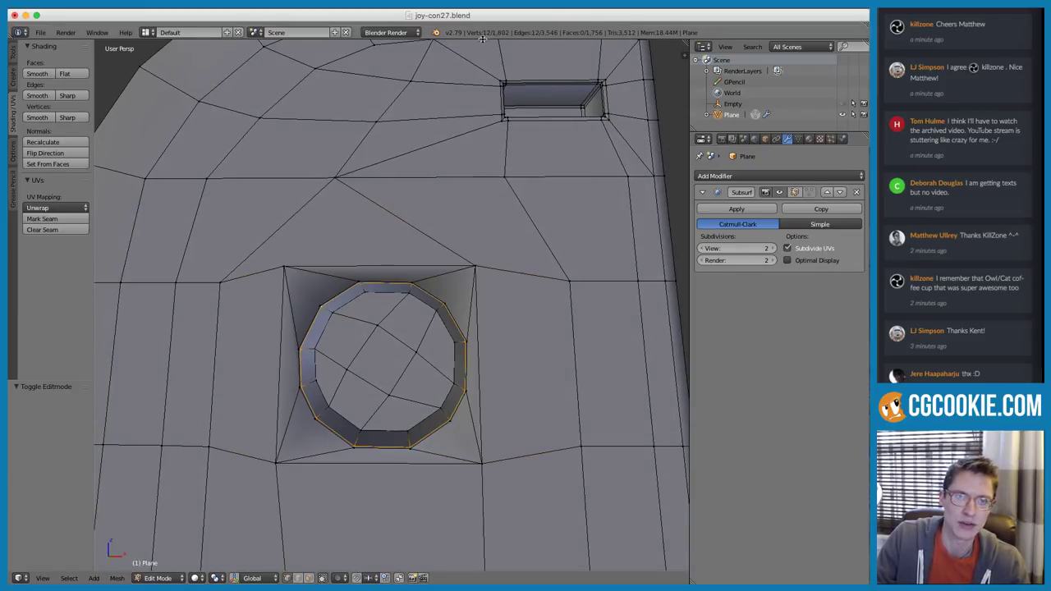
Delete the four corner vertices of the square surrounding the circular joystick hole
right_click(284, 267)
ctrl+right_click(481, 462)
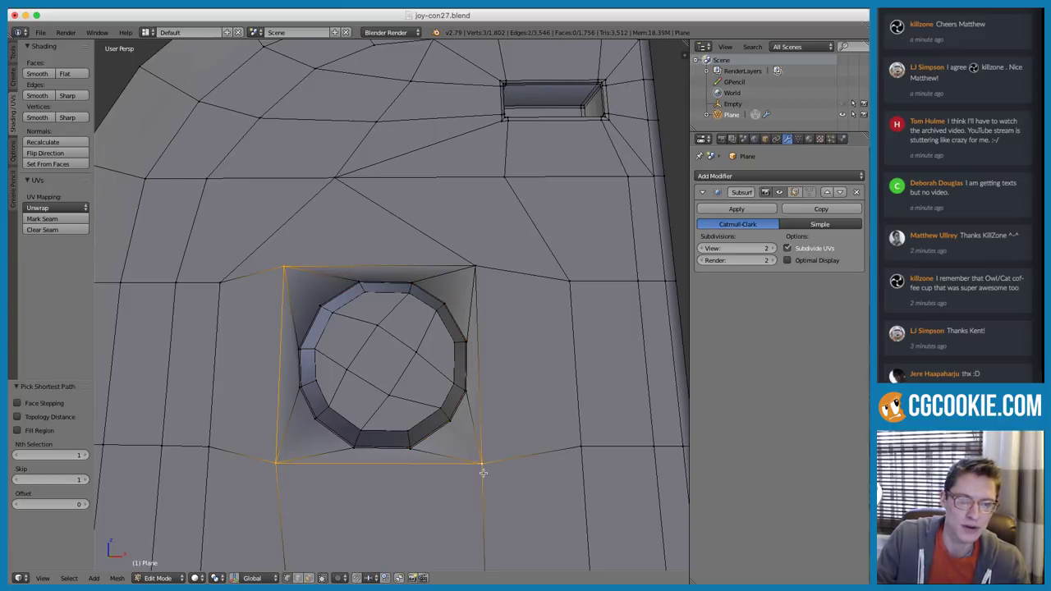
ctrl+right_click(476, 266)
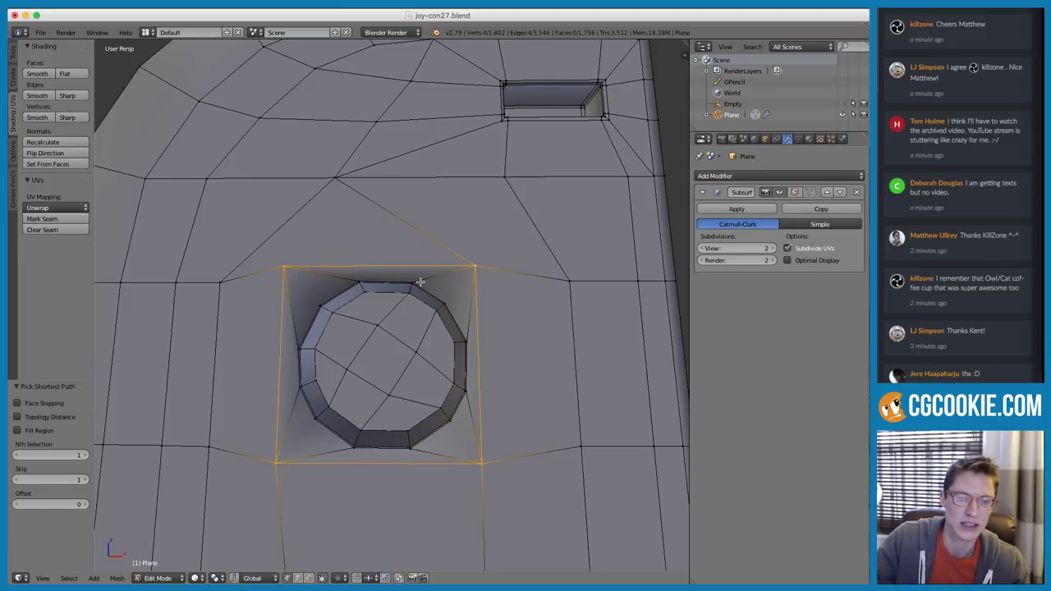
key(x)
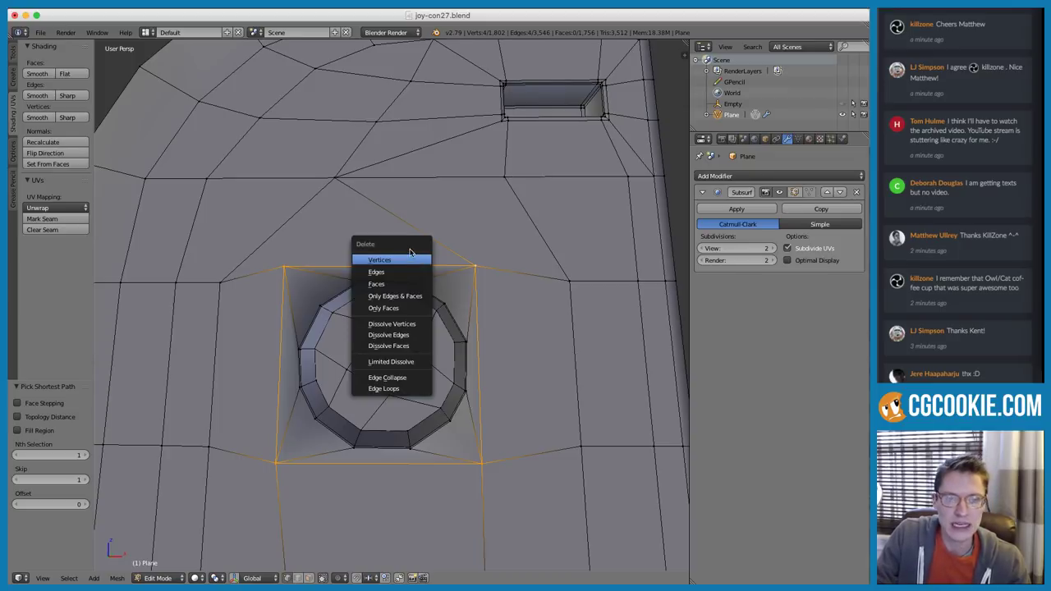
click(410, 258)
scroll(411, 234, down, 4)
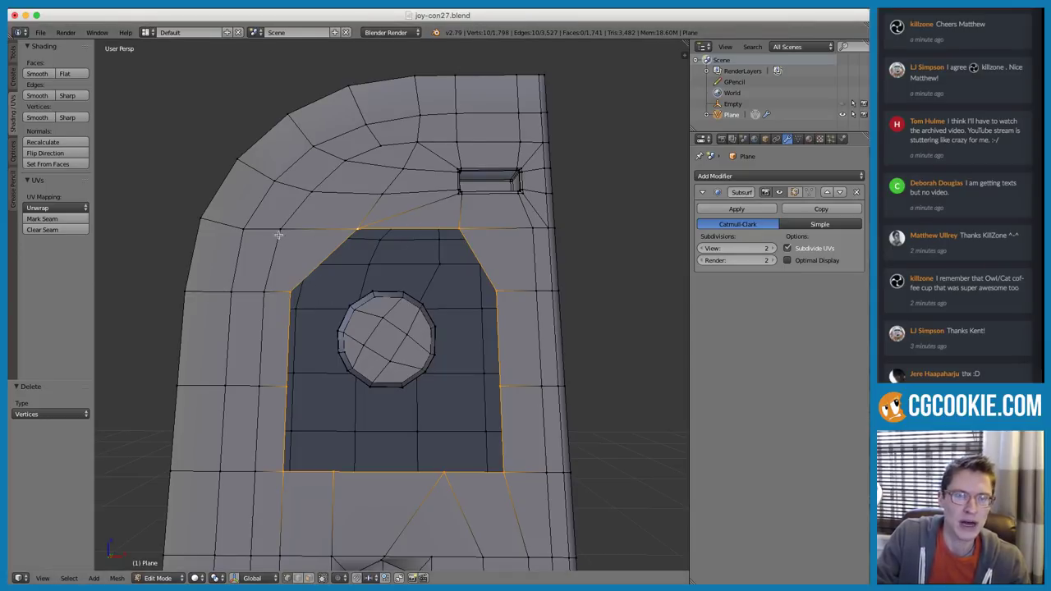
Delete the two vertices on the opening's left edge and select the opening's boundary edge loop
key(a)
right_click(278, 384)
right_click(281, 286)
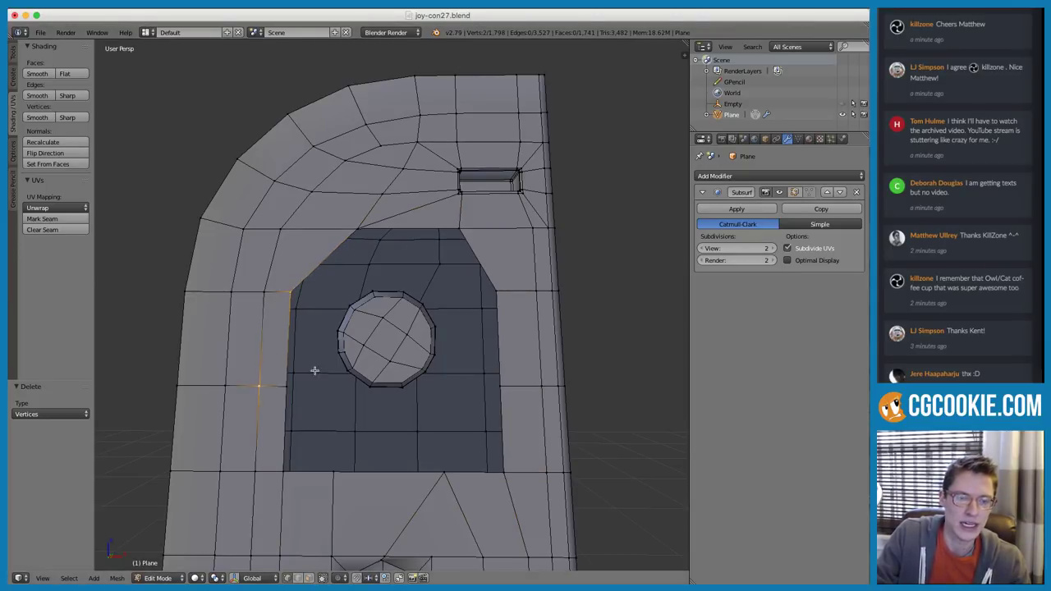
shift+right_click(282, 393)
key(x)
click(326, 280)
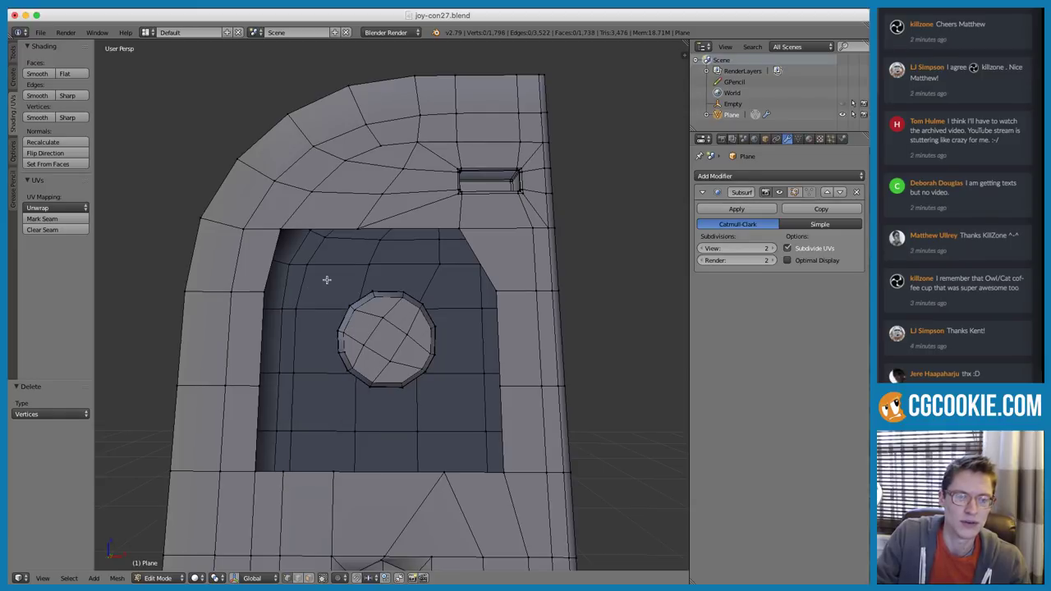
alt+right_click(284, 287)
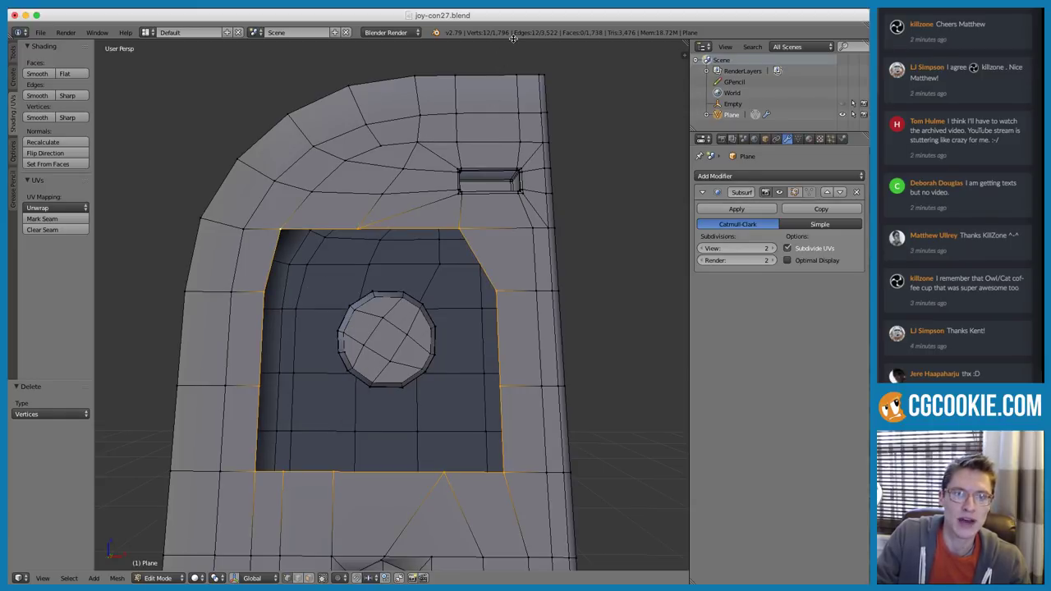
scroll(319, 216, up, 2)
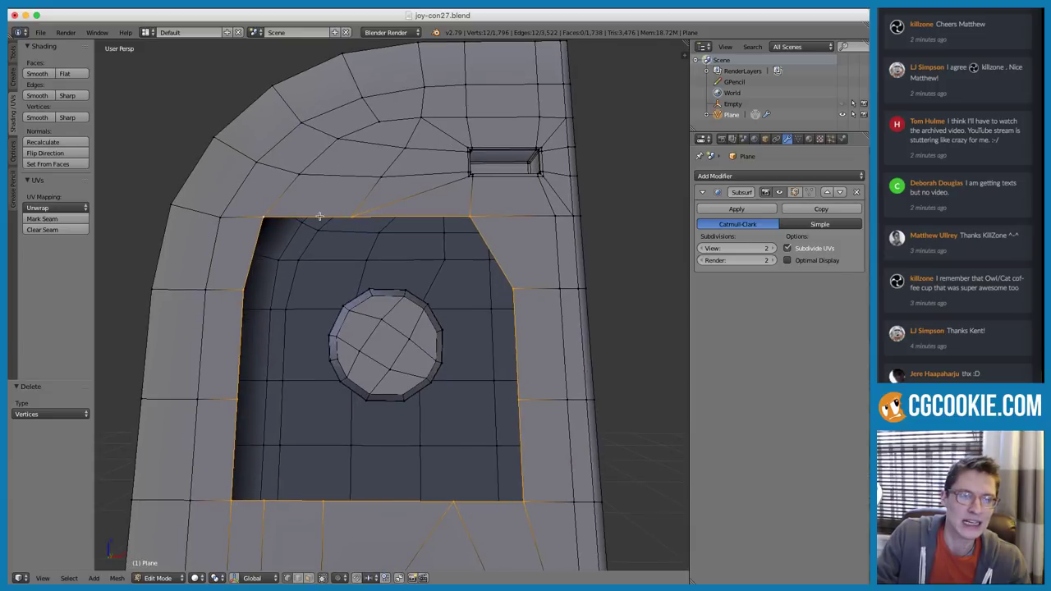
Select the circular joystick rim's edge loop, extrude it in place, and scale the new loop outward to 1.630
middle_drag(320, 216, 321, 220)
middle_drag(379, 294, 372, 277)
scroll(372, 277, up, 2)
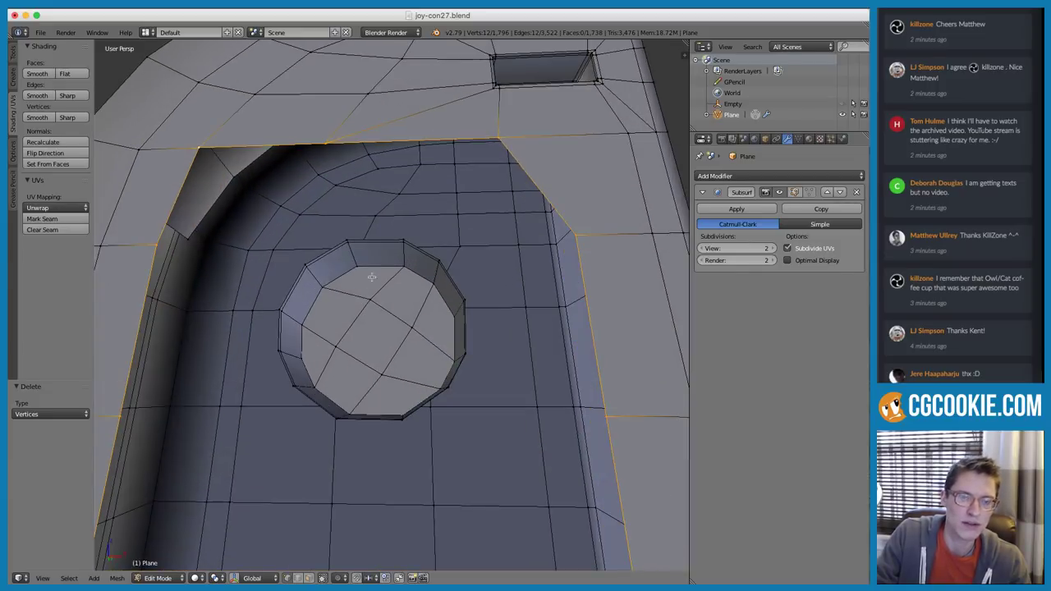
middle_drag(370, 238, 418, 270)
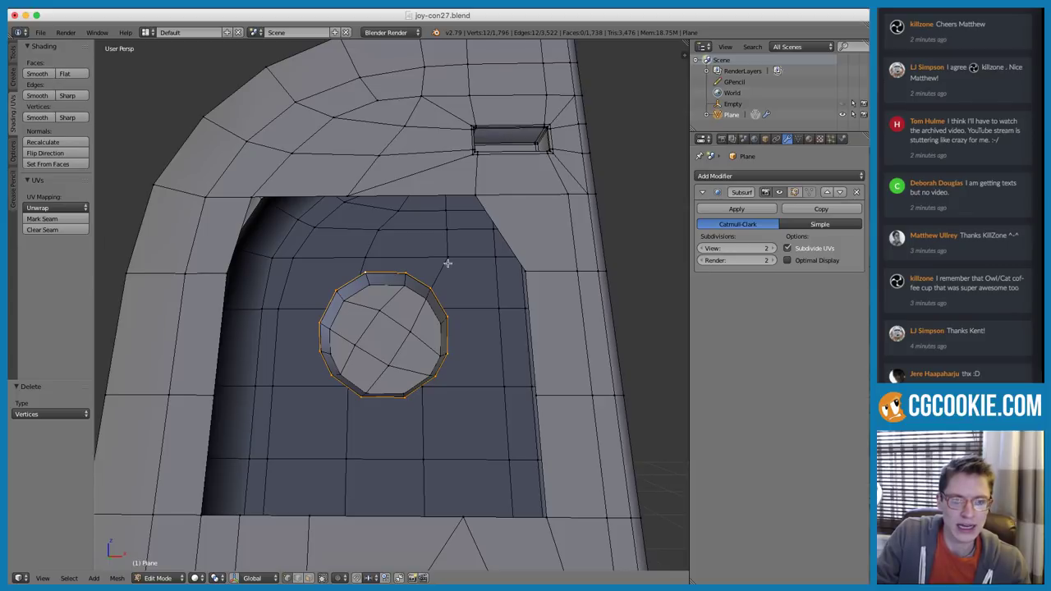
key(e)
right_click(450, 256)
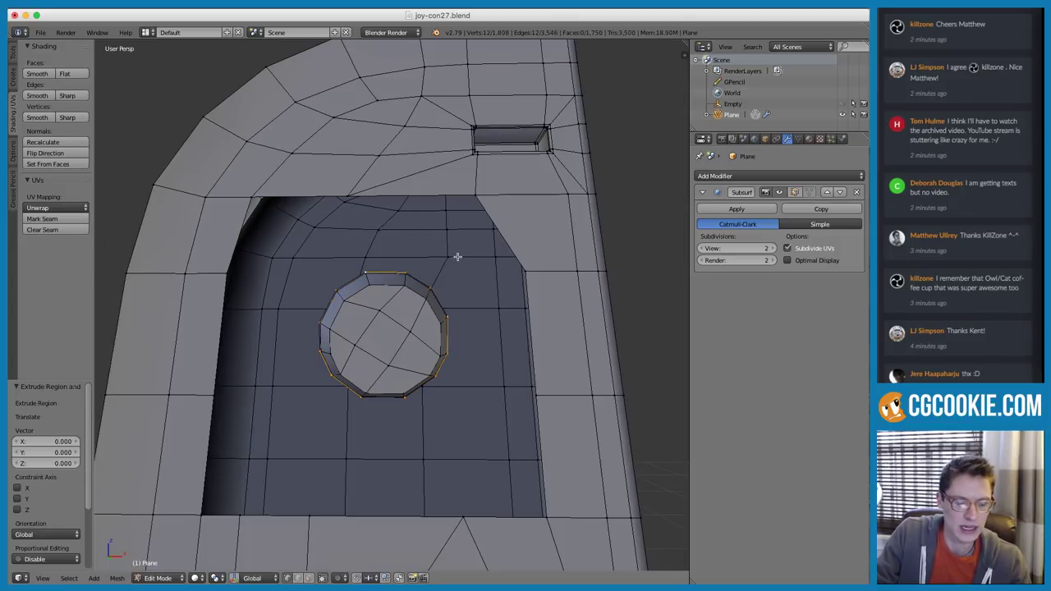
key(s)
click(524, 229)
Connect an upper vertex of the extruded ring to the vertex above it on the opening's boundary with a new edge
middle_drag(401, 266, 413, 299)
scroll(413, 299, down, 3)
right_click(349, 239)
shift+right_click(346, 206)
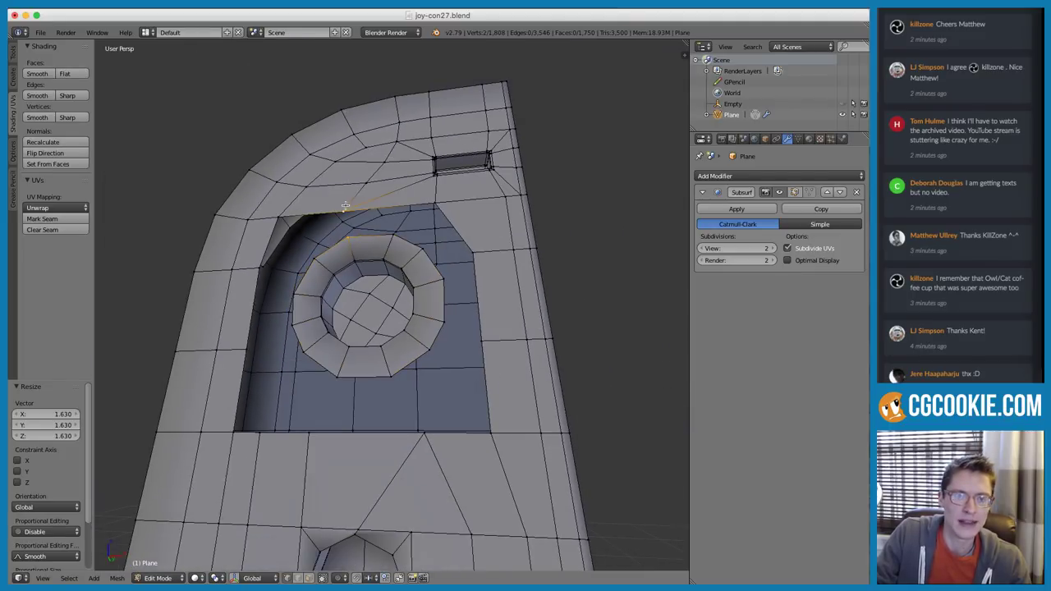
key(f)
Fill the gap between the extruded ring and the opening's boundary with faces all the way around, working in edge select mode
middle_drag(417, 210, 355, 241)
key(ctrl+Tab)
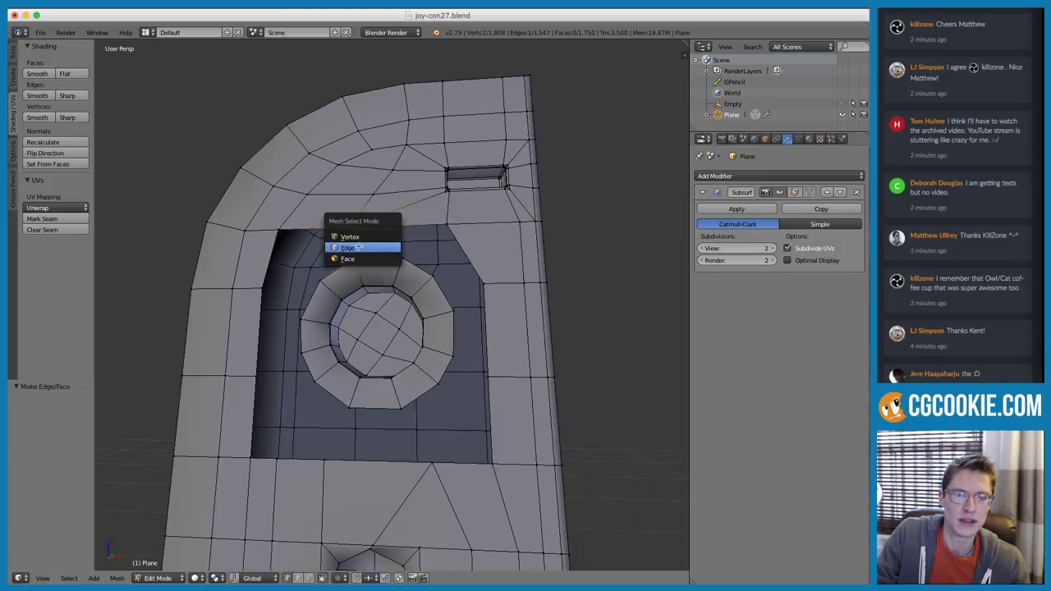
click(353, 244)
right_click(350, 237)
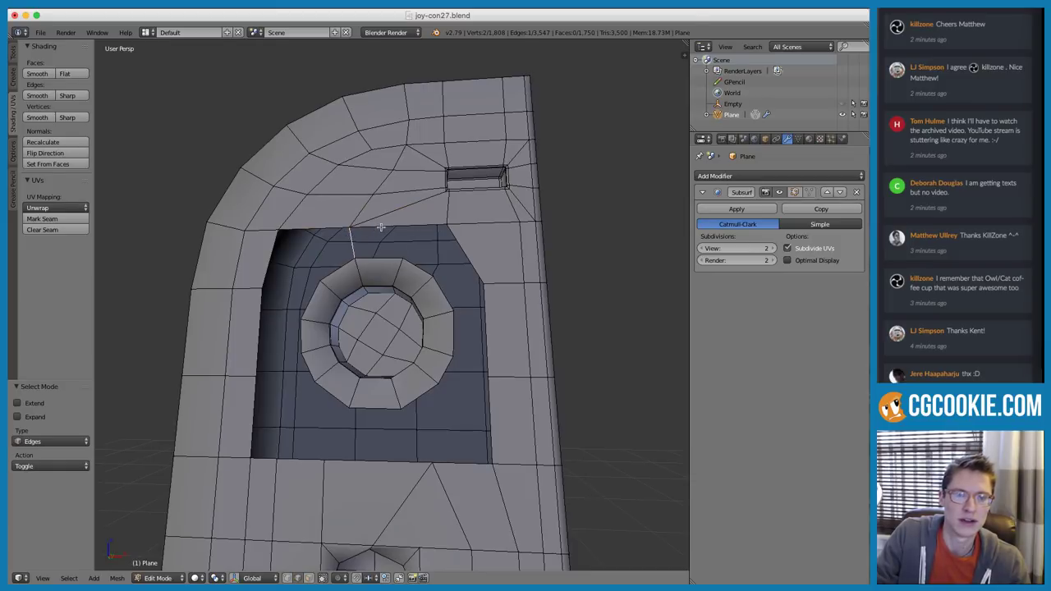
shift+right_click(381, 228)
shift+right_click(374, 259)
key(f)
key(f)
key(f)
key(f)
key(f)
key(f)
key(f)
key(f)
key(f)
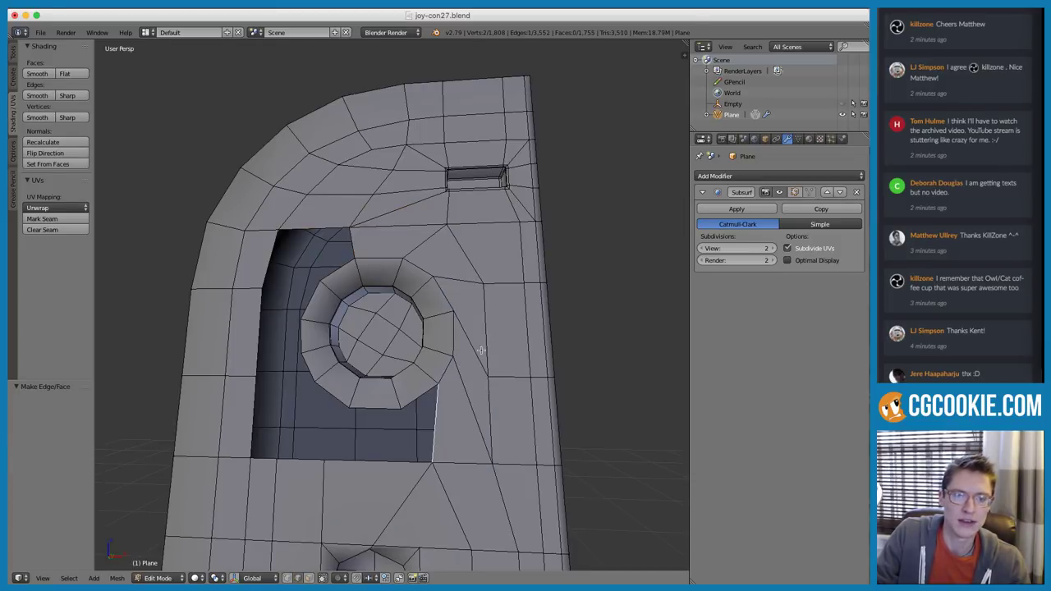
key(f)
key(f)
key(f)
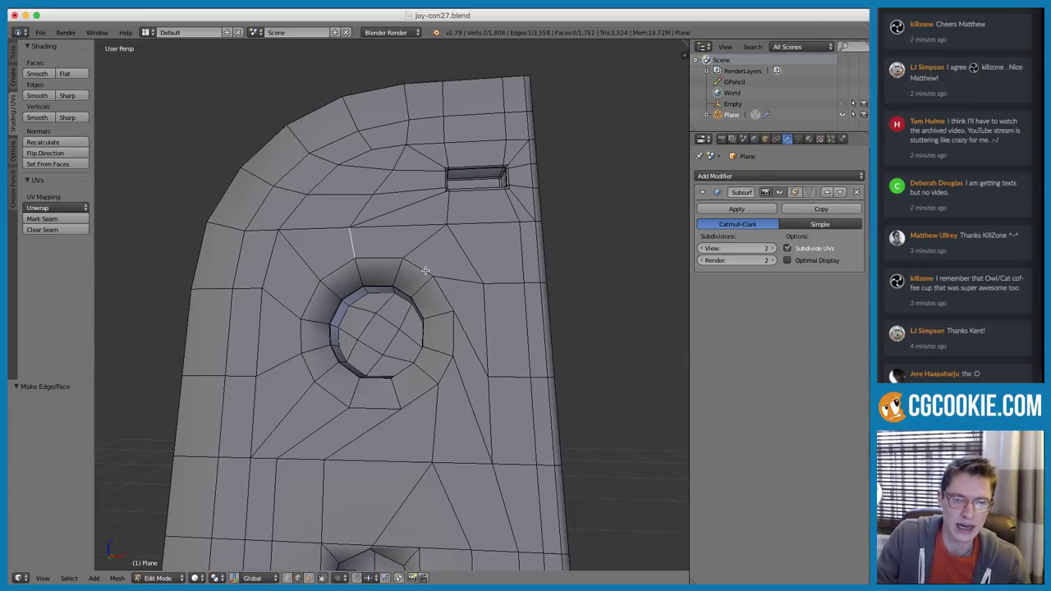
Examine the ring's edge loop and the rebuilt surface around the joystick hole from several angles
alt+right_click(425, 270)
key(ctrl+Tab)
click(460, 248)
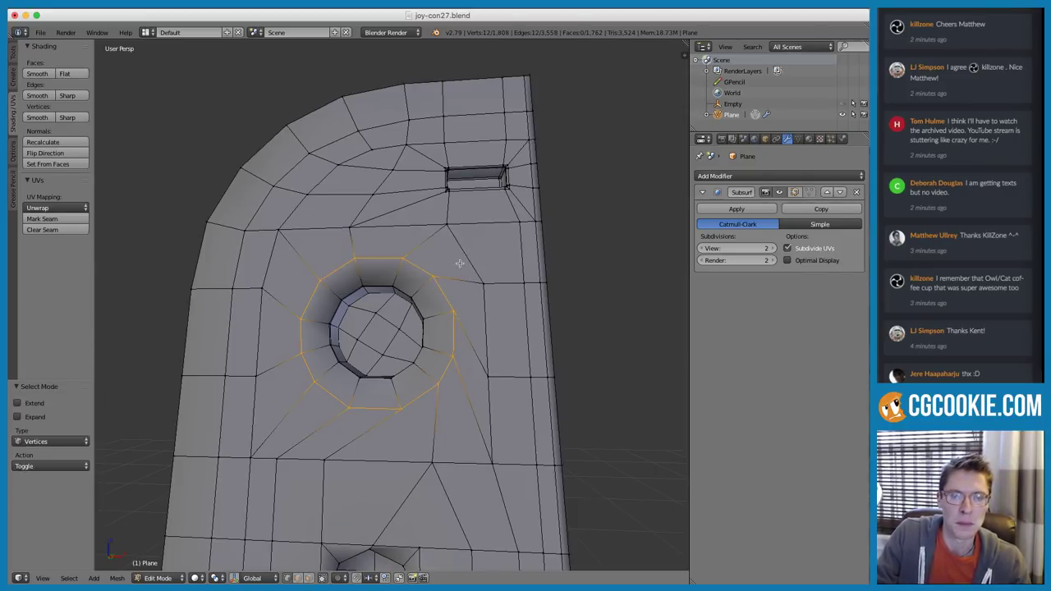
scroll(458, 256, down, 2)
key(a)
middle_drag(444, 251, 411, 194)
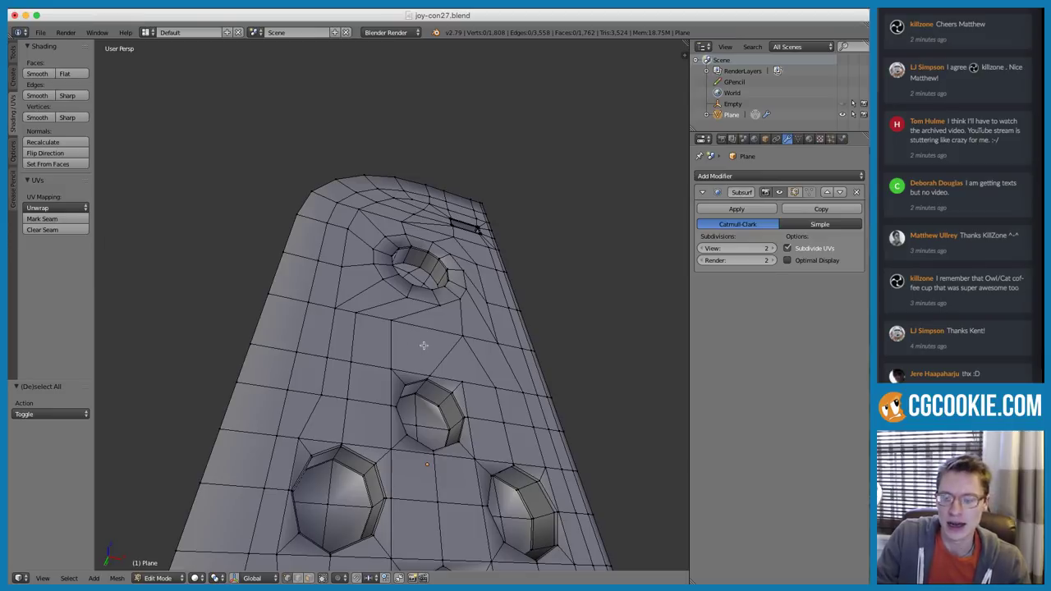
middle_drag(427, 330, 437, 382)
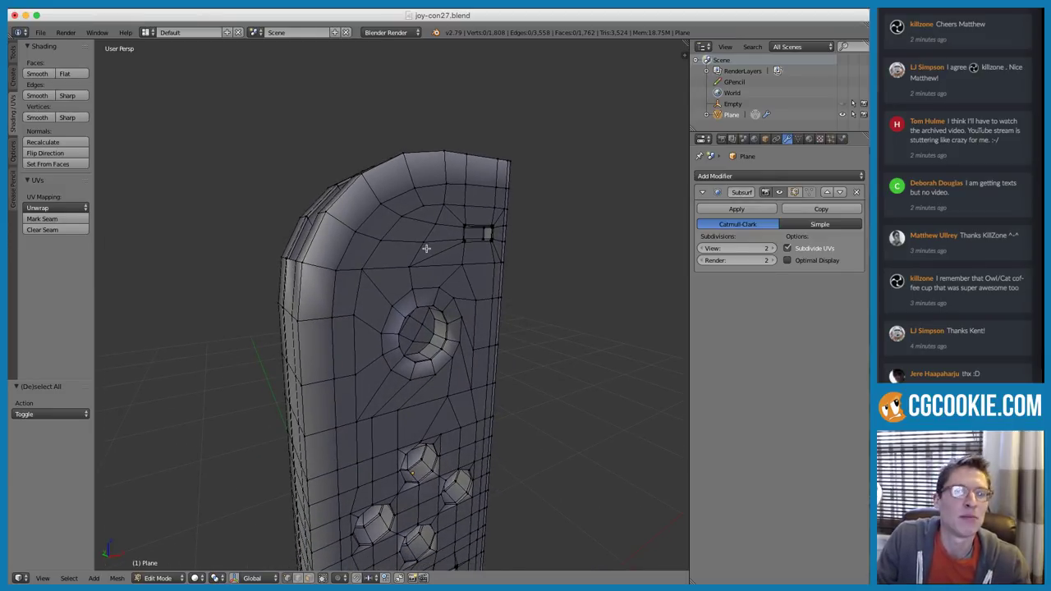
shift+middle_drag(461, 267, 431, 209)
scroll(386, 260, up, 3)
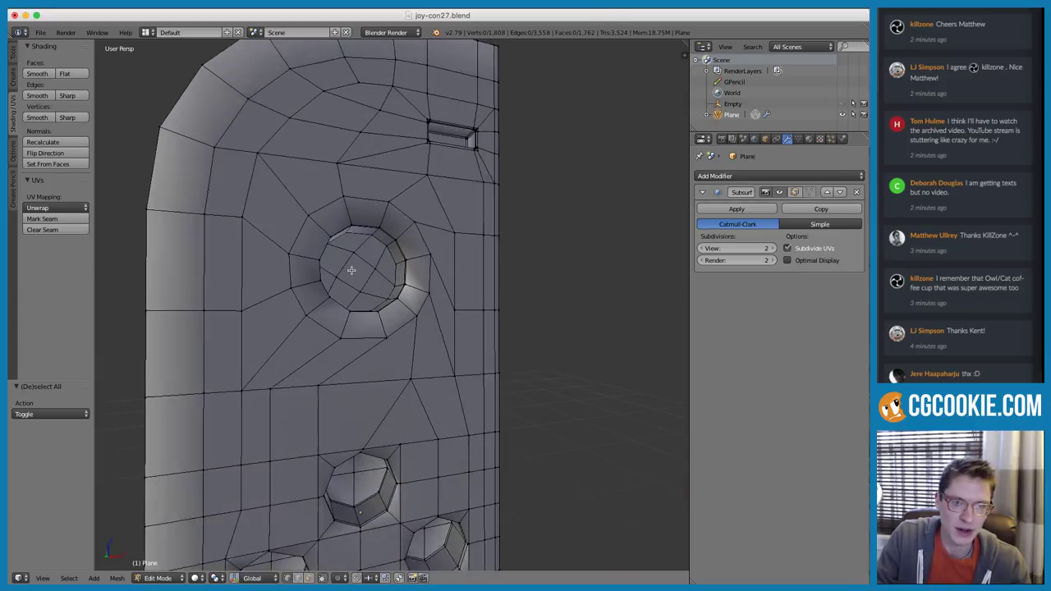
Select the edge loops around the joystick hole, the rectangular button recess and the body's outer outline
key(ctrl+Tab)
click(361, 248)
scroll(354, 269, up, 2)
middle_drag(355, 269, 381, 240)
alt+click(393, 219)
alt+shift+click(376, 262)
shift+middle_drag(416, 204, 401, 252)
scroll(401, 252, up, 1)
alt+shift+click(440, 156)
alt+shift+click(425, 165)
scroll(424, 167, down, 2)
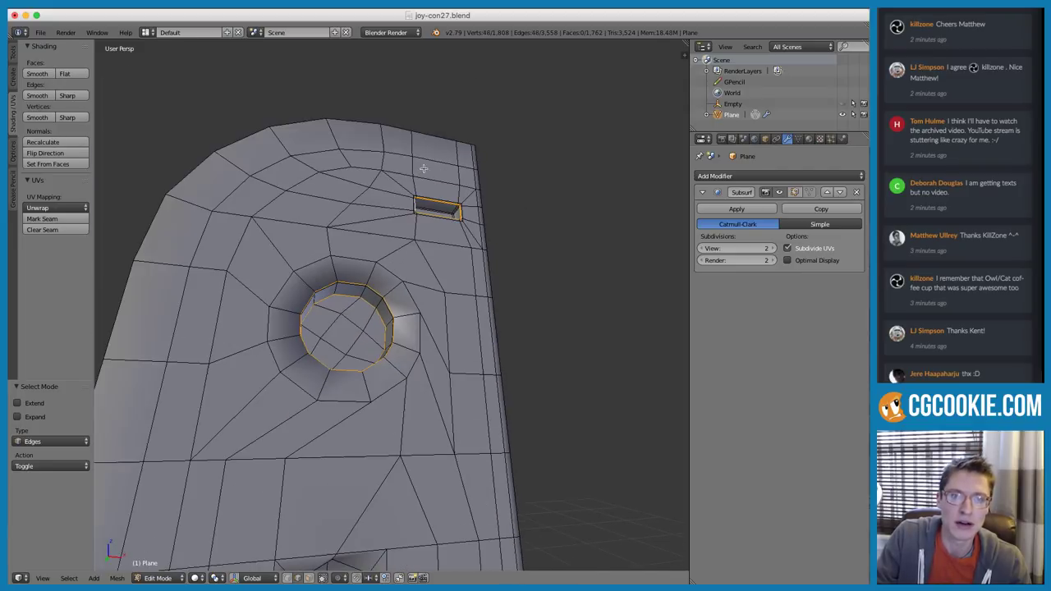
alt+shift+click(426, 128)
Examine how the selected loops frame the flat front surface of the controller body
scroll(444, 250, down, 4)
shift+middle_drag(407, 238, 409, 111)
middle_drag(386, 205, 419, 230)
scroll(376, 300, down, 4)
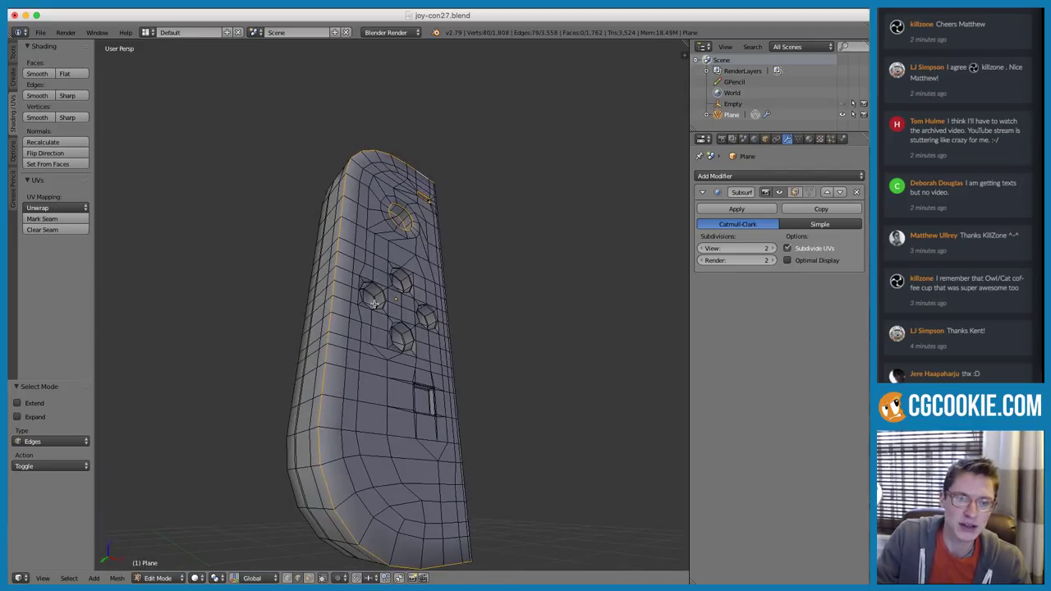
middle_drag(376, 300, 366, 319)
scroll(356, 246, up, 3)
middle_drag(350, 267, 373, 243)
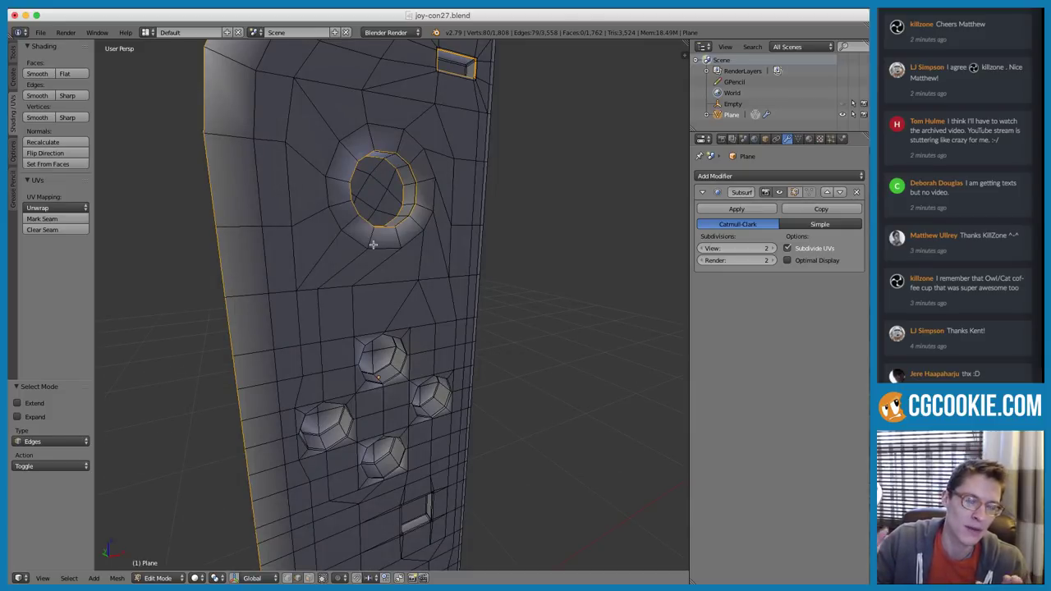
middle_drag(382, 244, 367, 278)
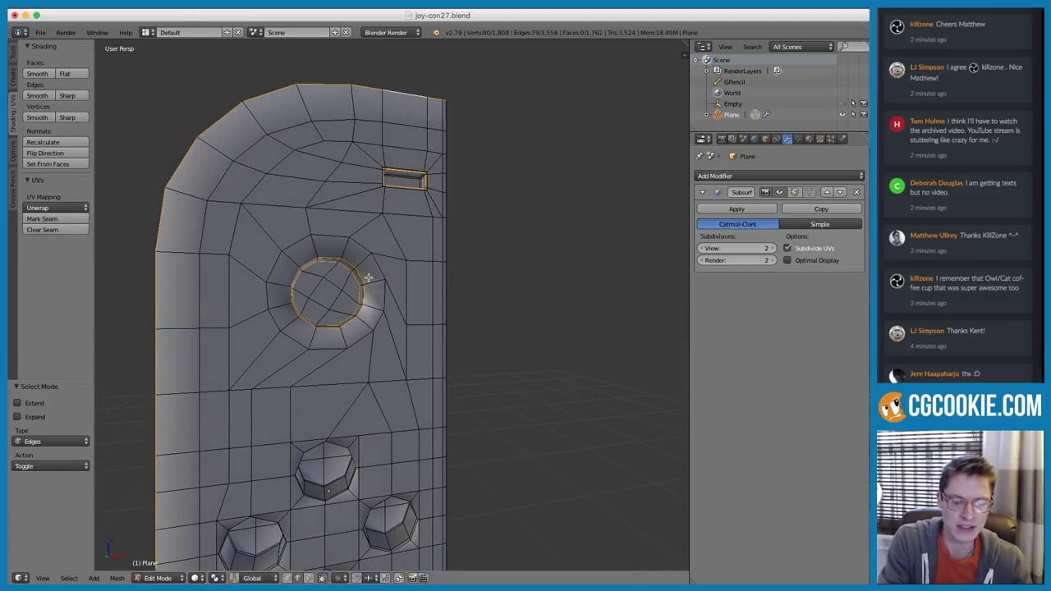
Invert the selection, box-deselect the area around the lower buttons, and clear the remaining selection
key(ctrl+i)
middle_drag(369, 206, 408, 225)
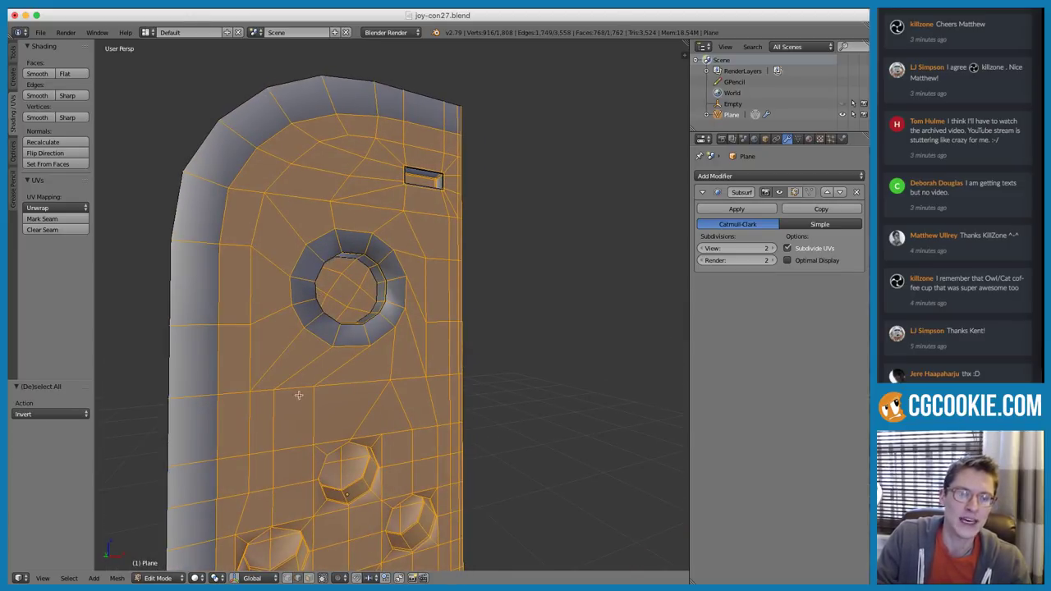
key(b)
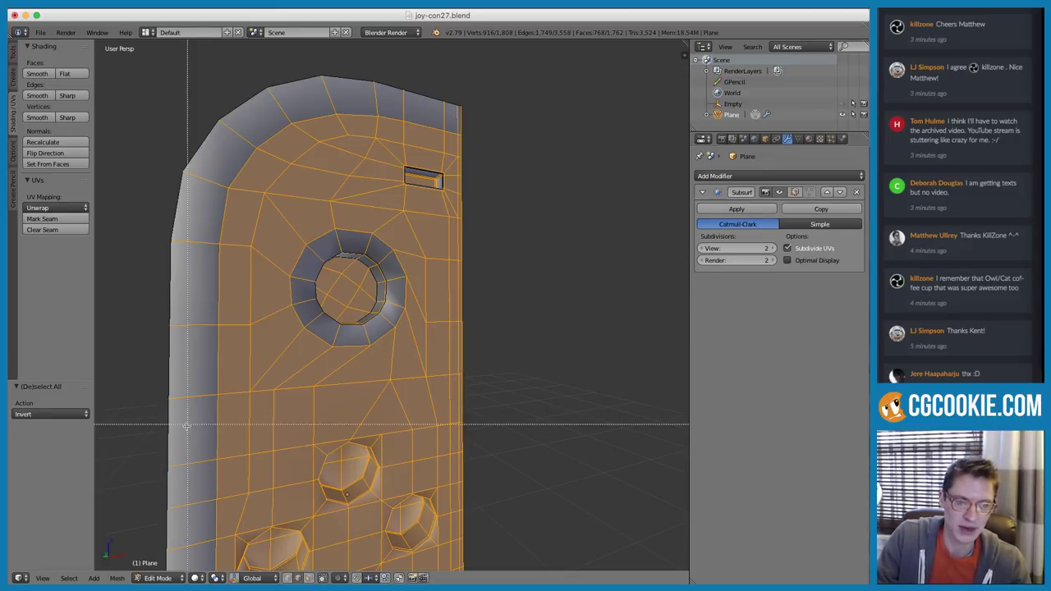
middle_drag(205, 433, 517, 571)
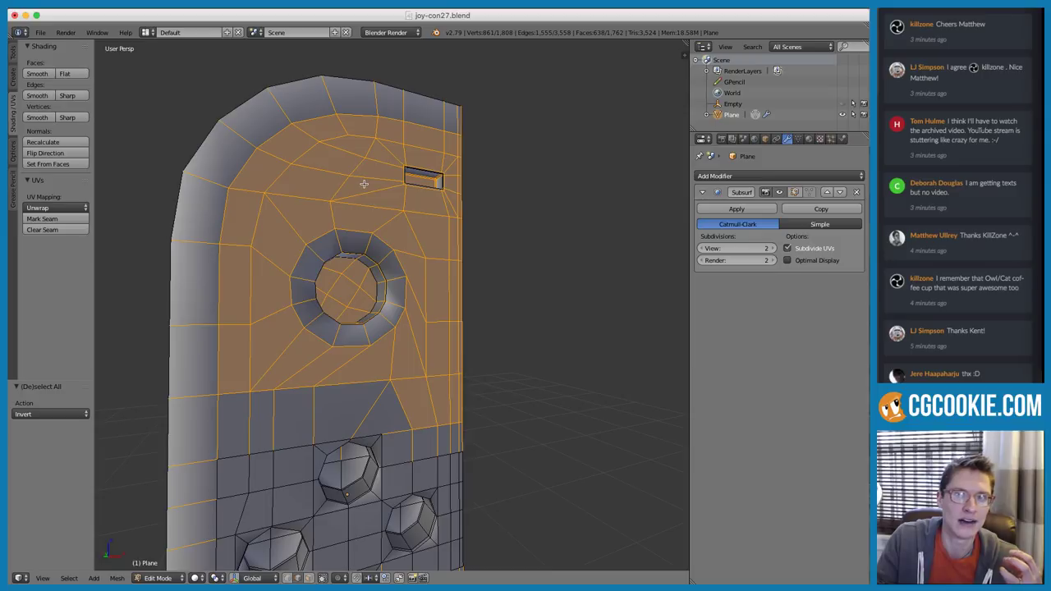
key(a)
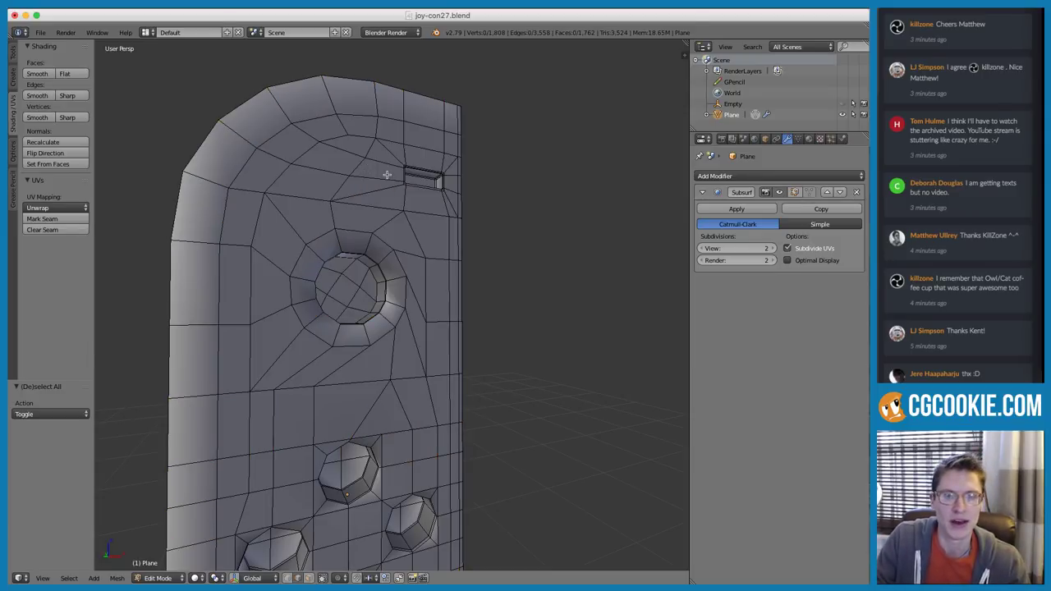
scroll(392, 177, up, 3)
shift+middle_drag(323, 216, 388, 235)
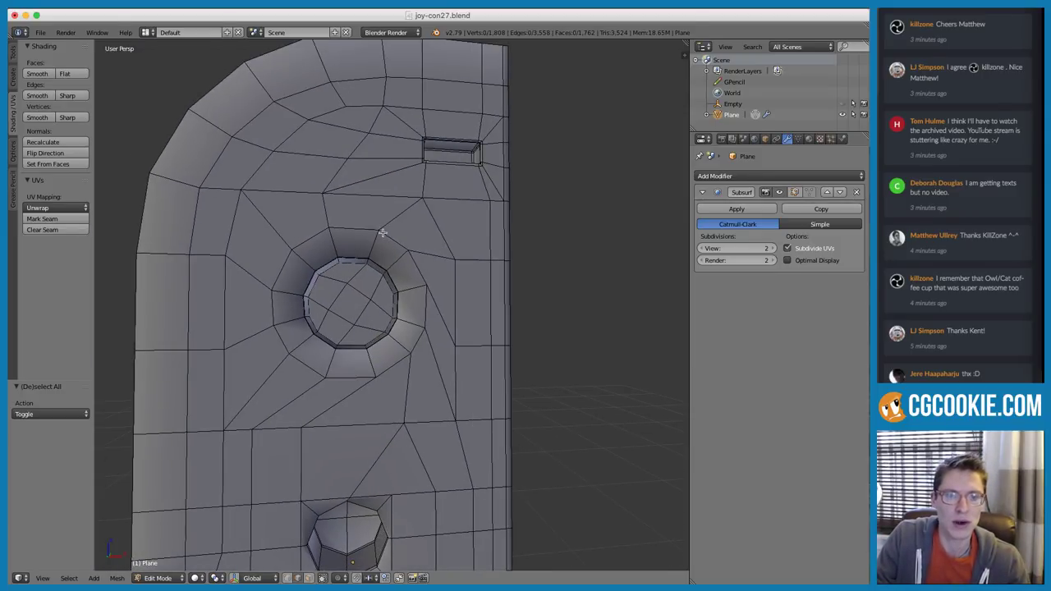
alt+right_click(386, 235)
key(a)
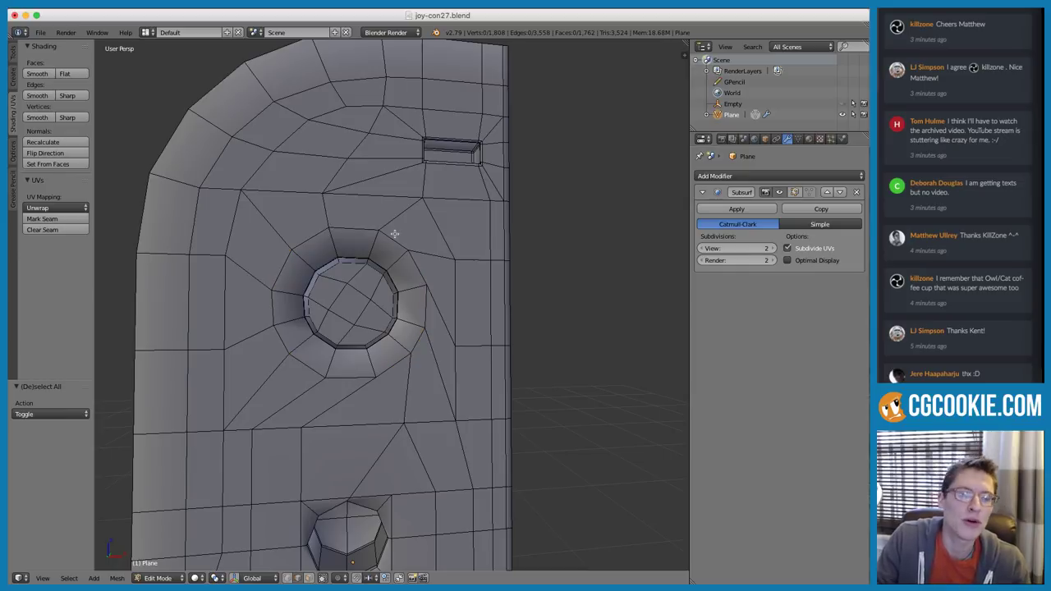
Select the closed path of edges forming the square surround of the joystick hole, using shortest-path picks in edge mode
scroll(297, 350, down, 2)
key(1)
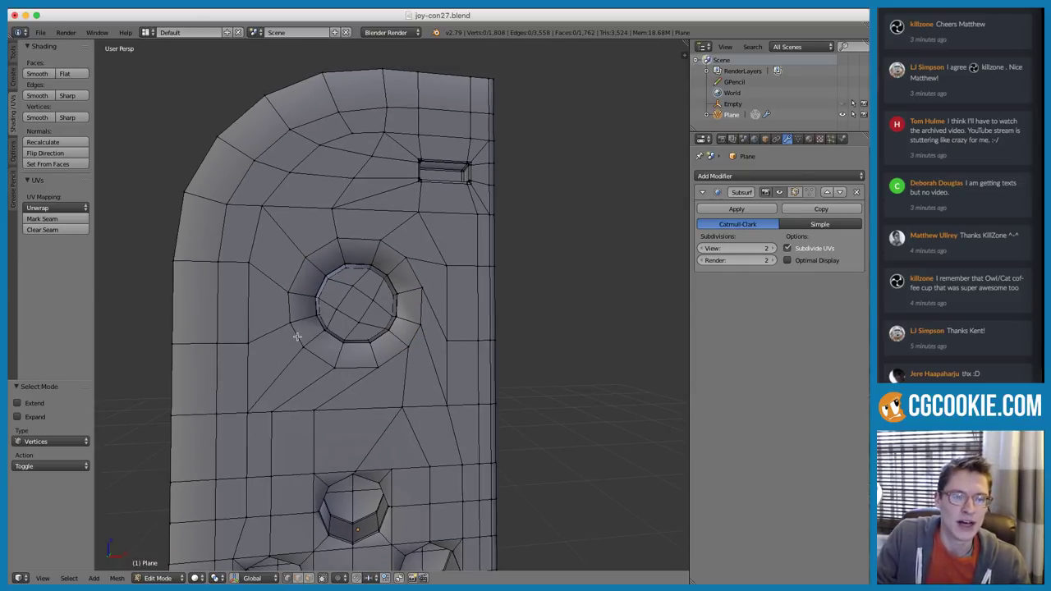
key(ctrl+Tab)
click(271, 206)
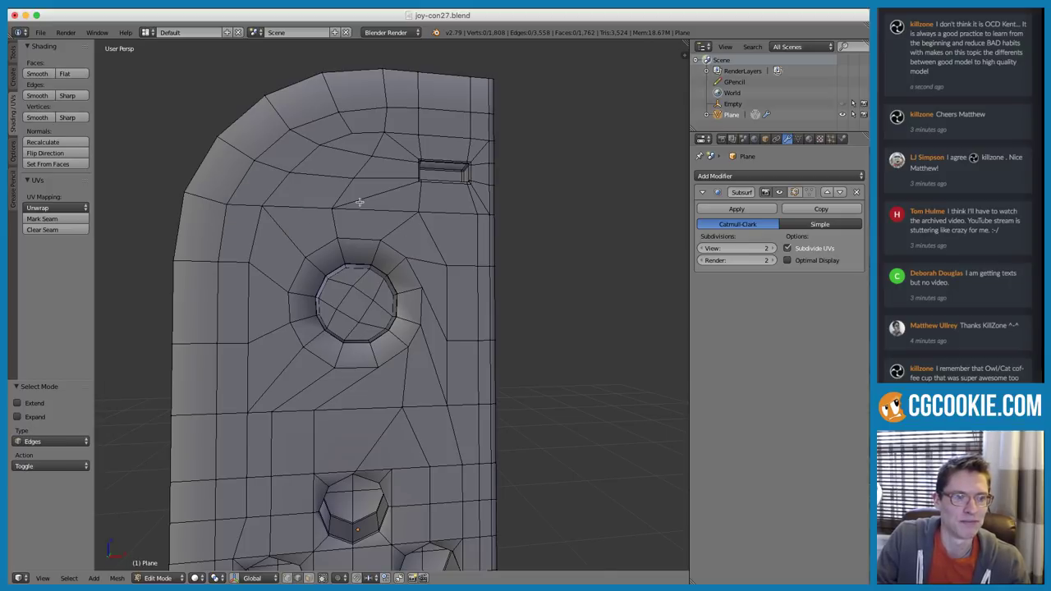
right_click(335, 185)
right_click(288, 206)
ctrl+right_click(250, 380)
ctrl+right_click(387, 408)
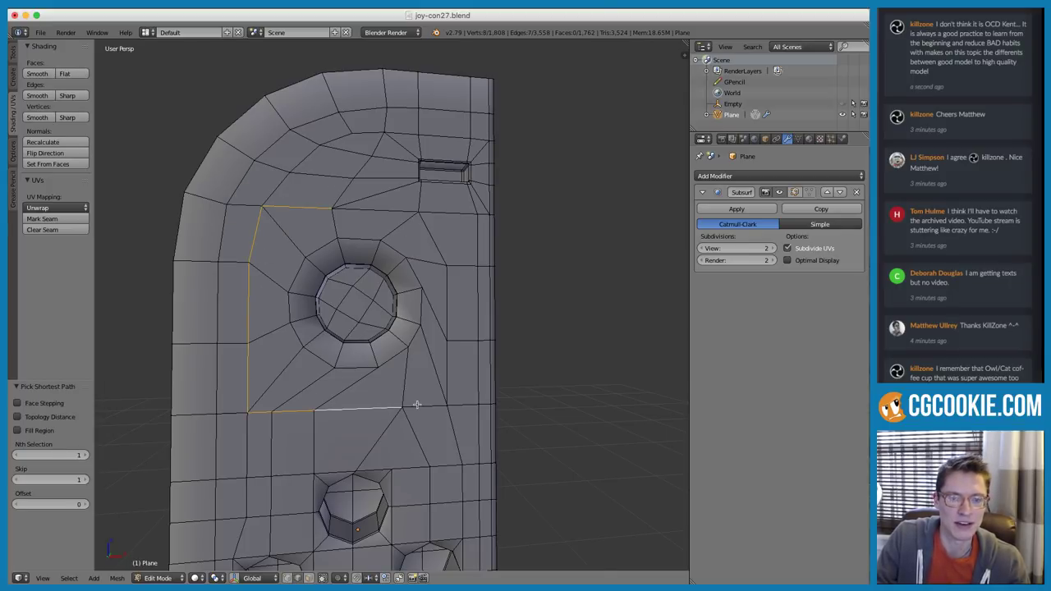
ctrl+right_click(424, 405)
ctrl+right_click(450, 312)
ctrl+right_click(433, 230)
ctrl+right_click(376, 211)
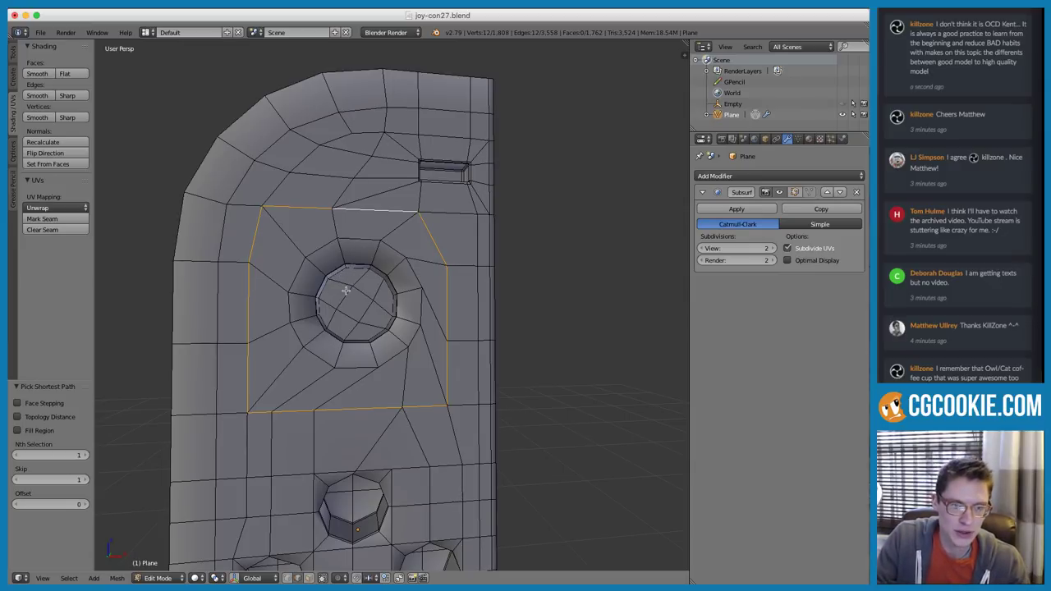
Apply Smooth Vertex repeatedly to the selected surround to round its corners
click(13, 56)
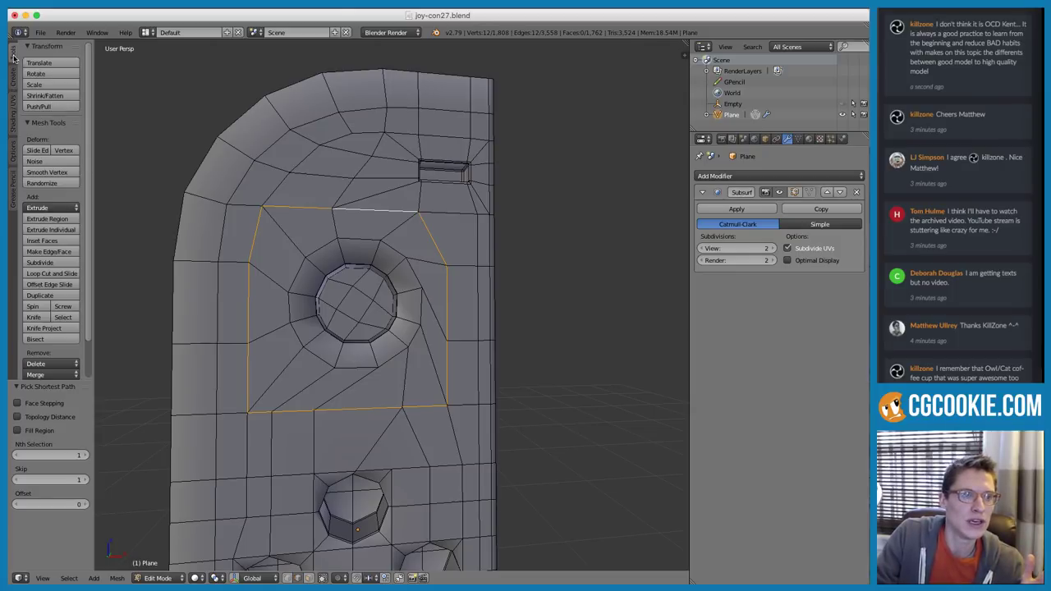
click(49, 173)
click(50, 173)
click(49, 173)
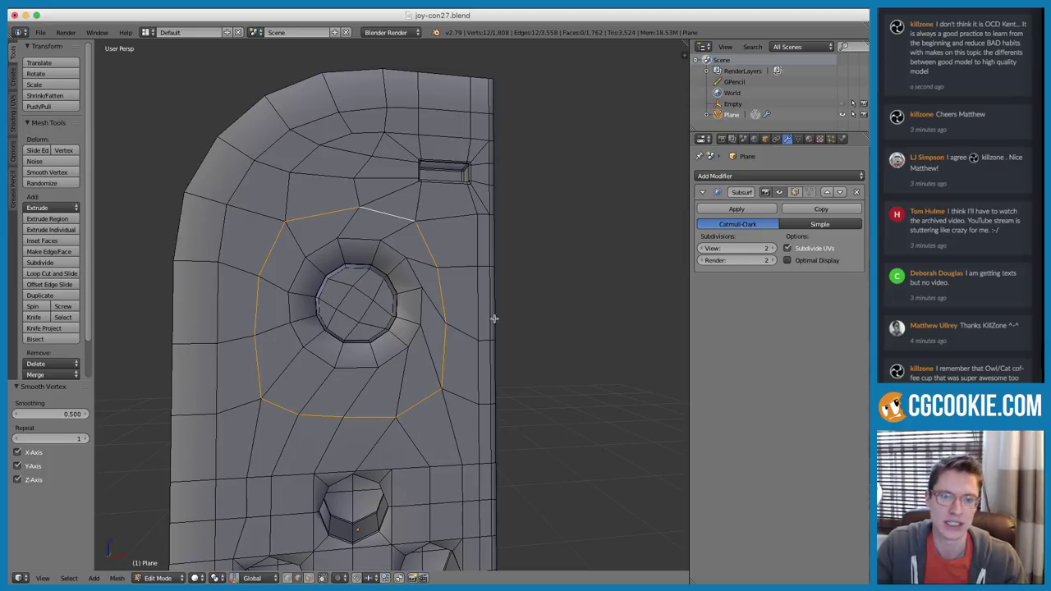
Step back and forward through the smoothing passes, keeping a slightly less smoothed surround loop
key(ctrl+Tab)
click(448, 233)
key(ctrl+z)
key(ctrl+z)
key(ctrl+z)
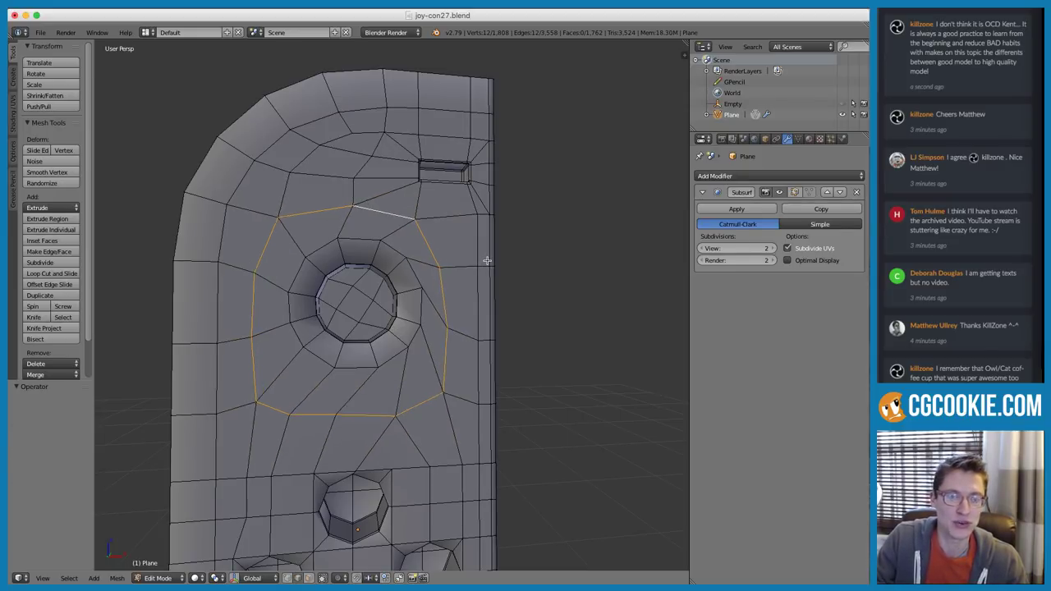
key(ctrl+z)
key(ctrl+z)
key(ctrl+z)
key(ctrl+shift+z)
key(ctrl+shift+z)
key(ctrl+shift+z)
key(ctrl+shift+z)
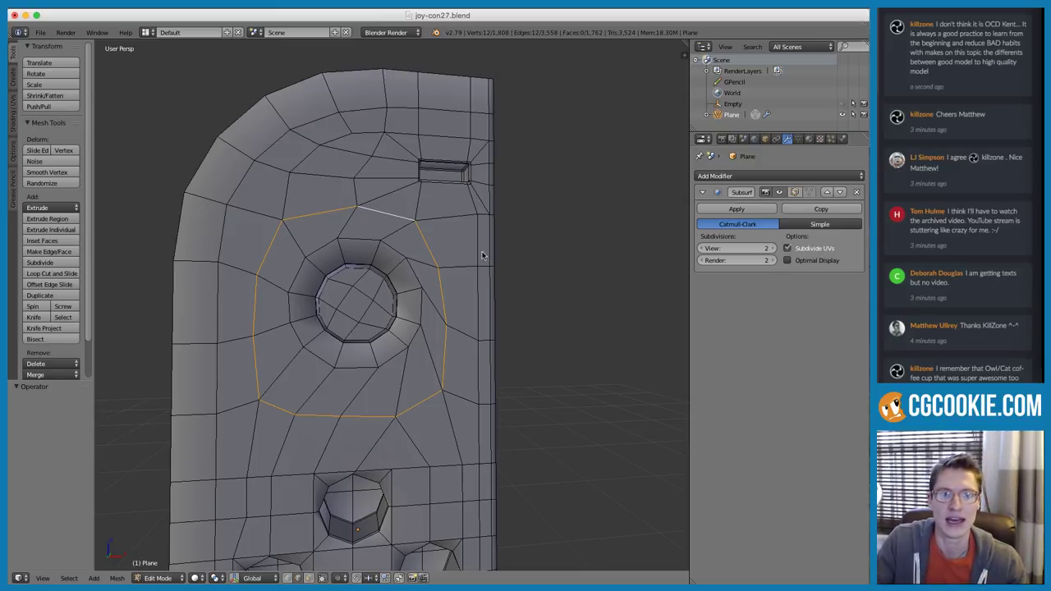
Raise the two neighbouring vertices on the right side of the surround loop along global Z, by 0.026 and about 0.047
key(ctrl+Tab)
click(437, 254)
right_click(440, 268)
middle_drag(491, 253, 474, 249)
key(g)
key(z)
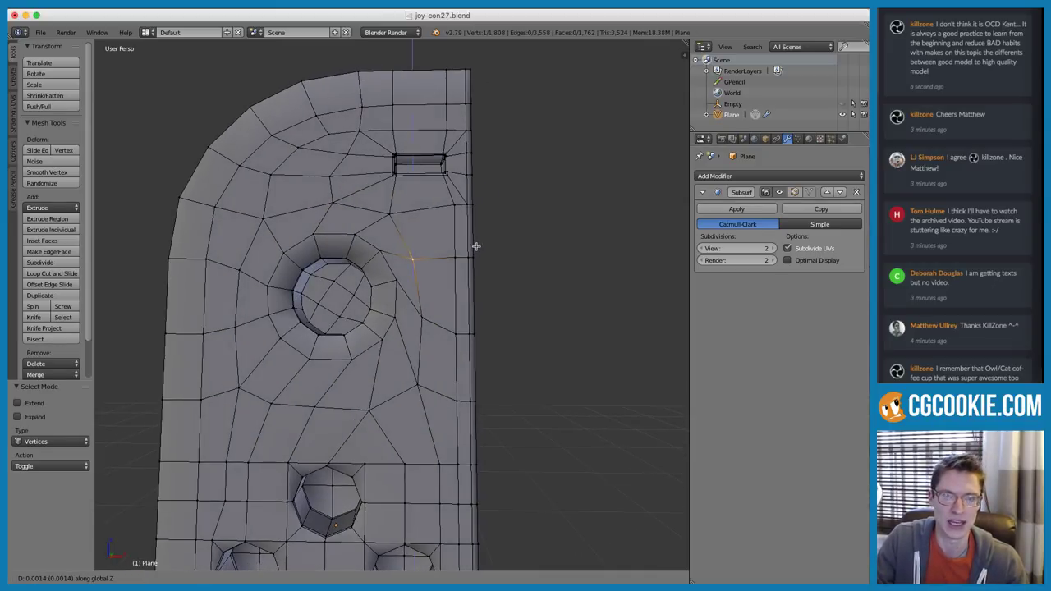
click(441, 282)
key(g)
key(z)
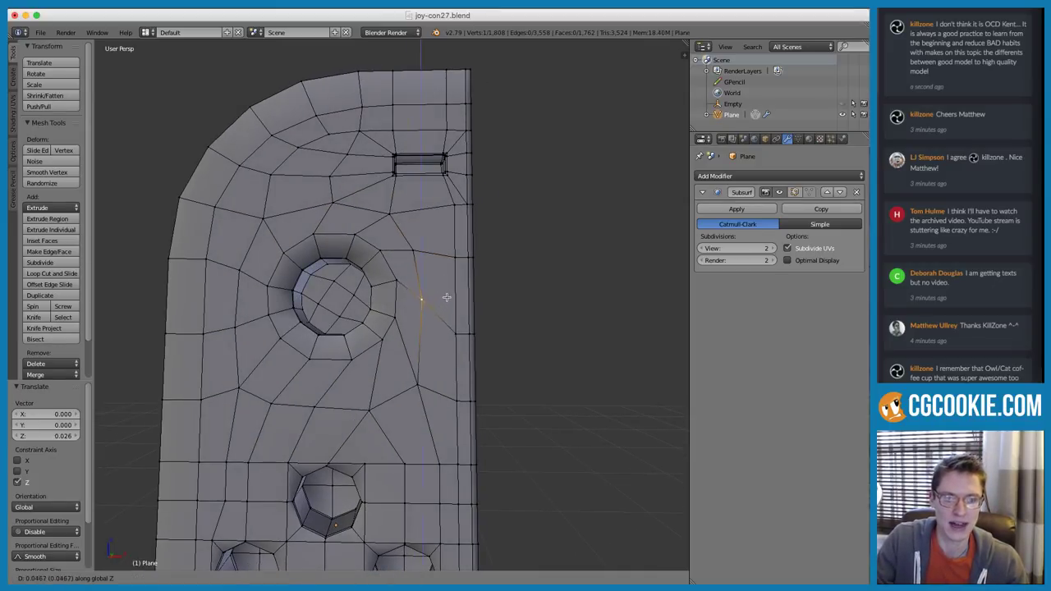
click(443, 301)
key(a)
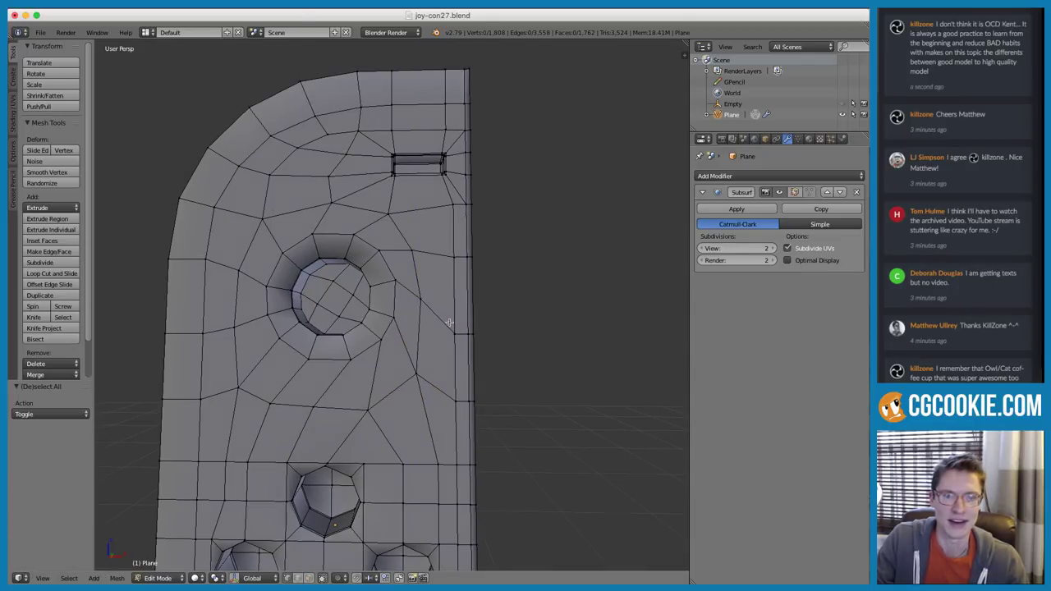
Try to move the vertex between the surround loop and the body's right edge along global Z
right_click(449, 323)
key(g)
key(z)
click(443, 287)
key(ctrl+z)
key(ctrl+z)
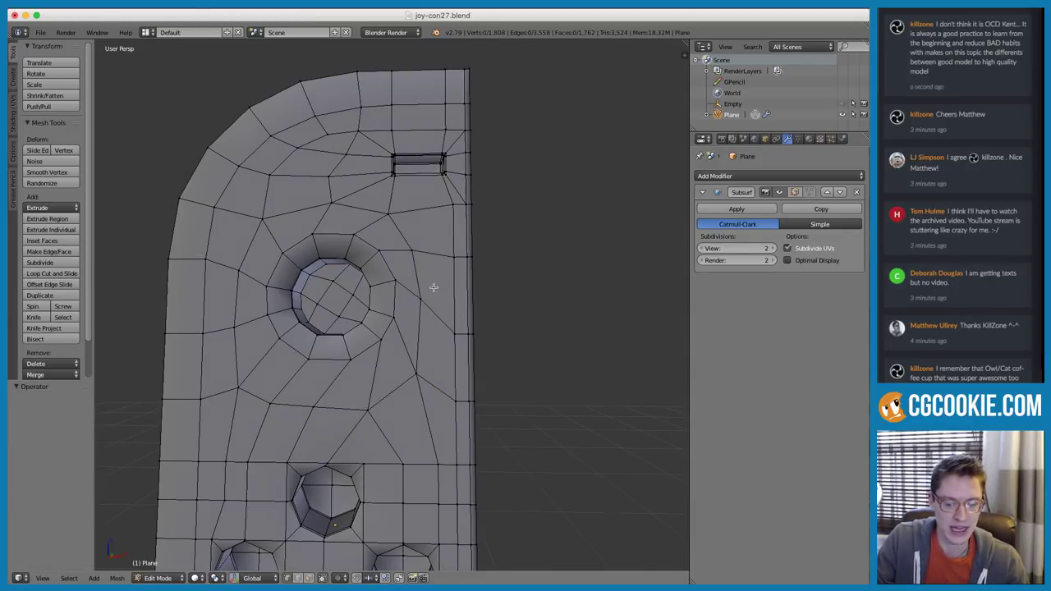
Draw a Grease Pencil stroke along the diagonal edges from the joystick ring to the vertex near the body's right edge
drag(396, 281, 461, 331)
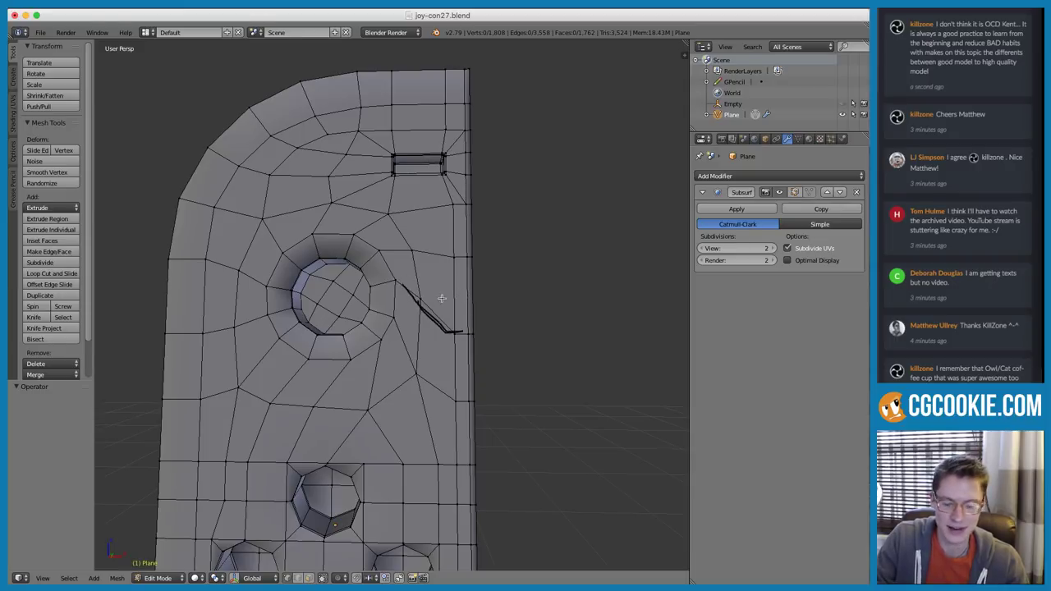
Undo the Grease Pencil strokes and raise the two vertices beside the body's right edge along global Z, the upper one by 0.006
key(ctrl+z)
key(ctrl+z)
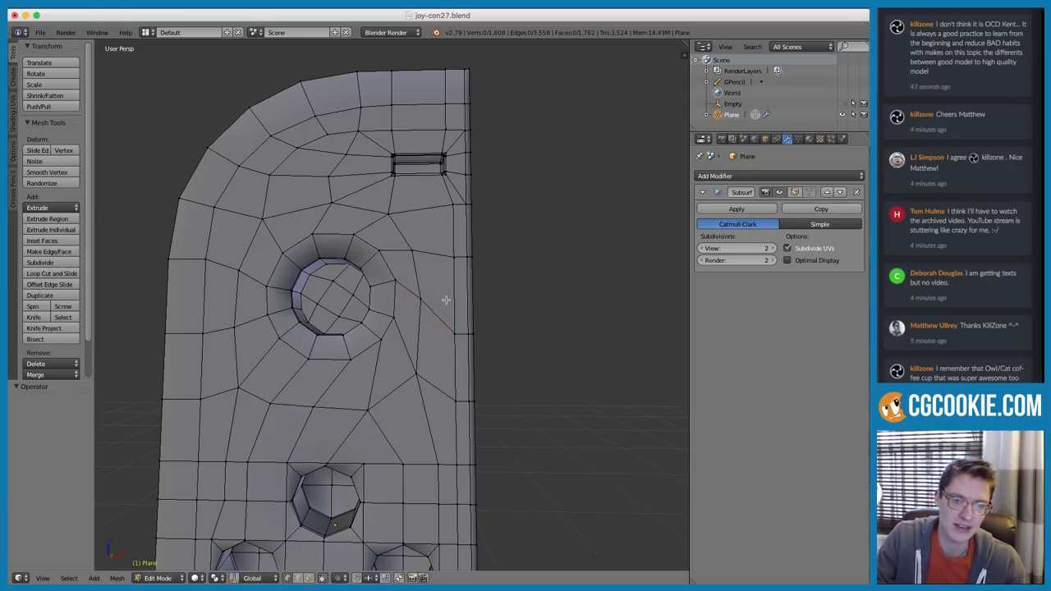
right_click(472, 326)
key(g)
key(z)
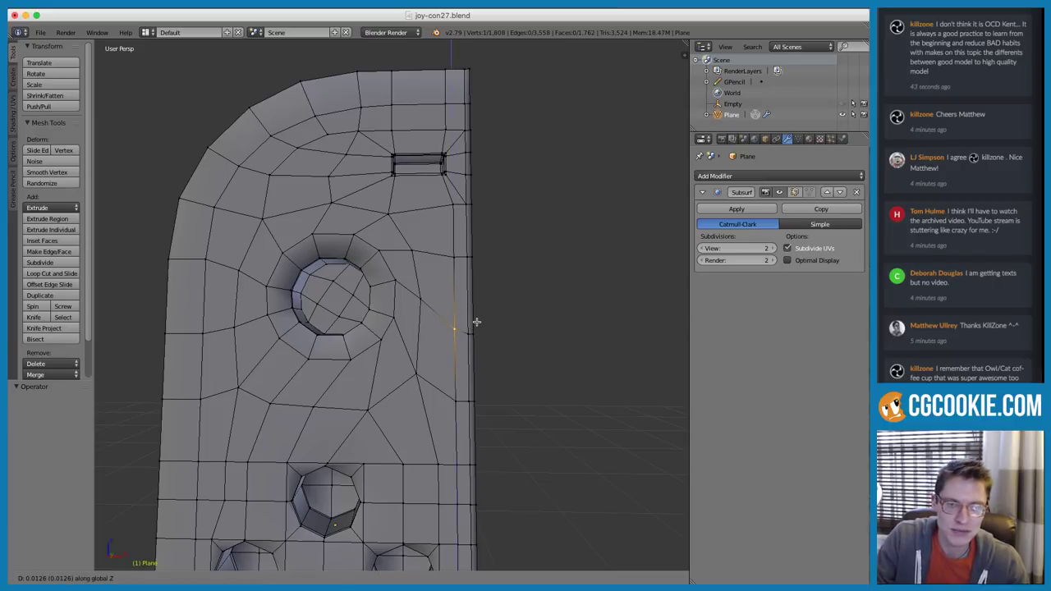
click(473, 255)
key(a)
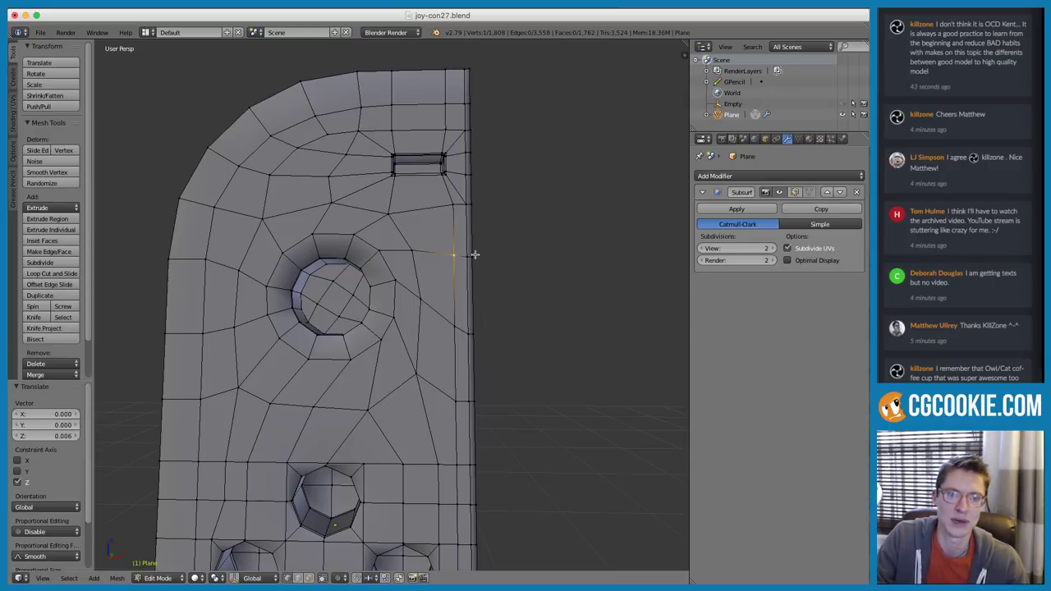
scroll(428, 220, down, 3)
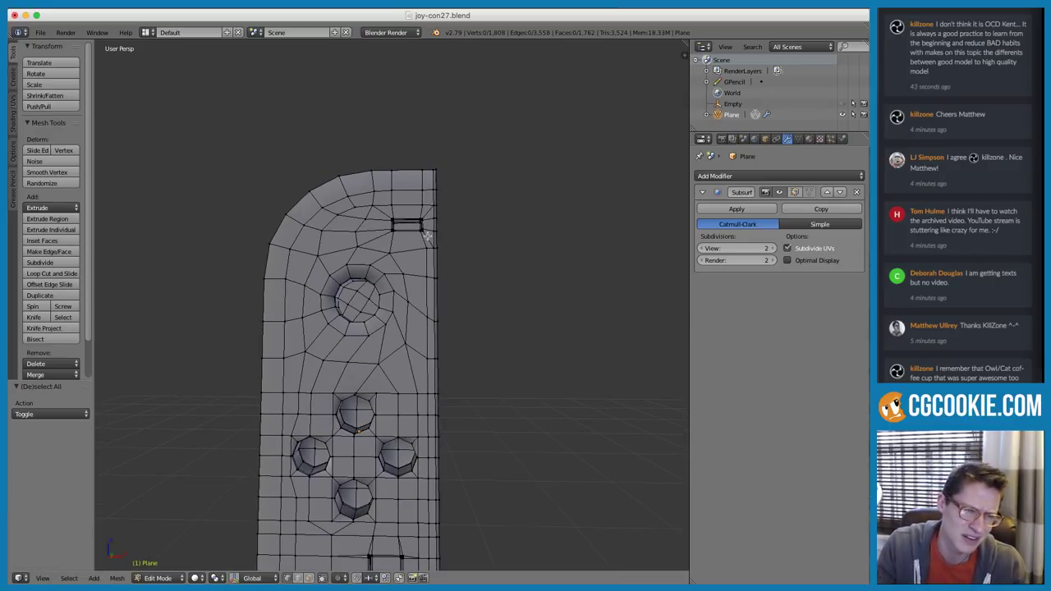
scroll(357, 206, up, 3)
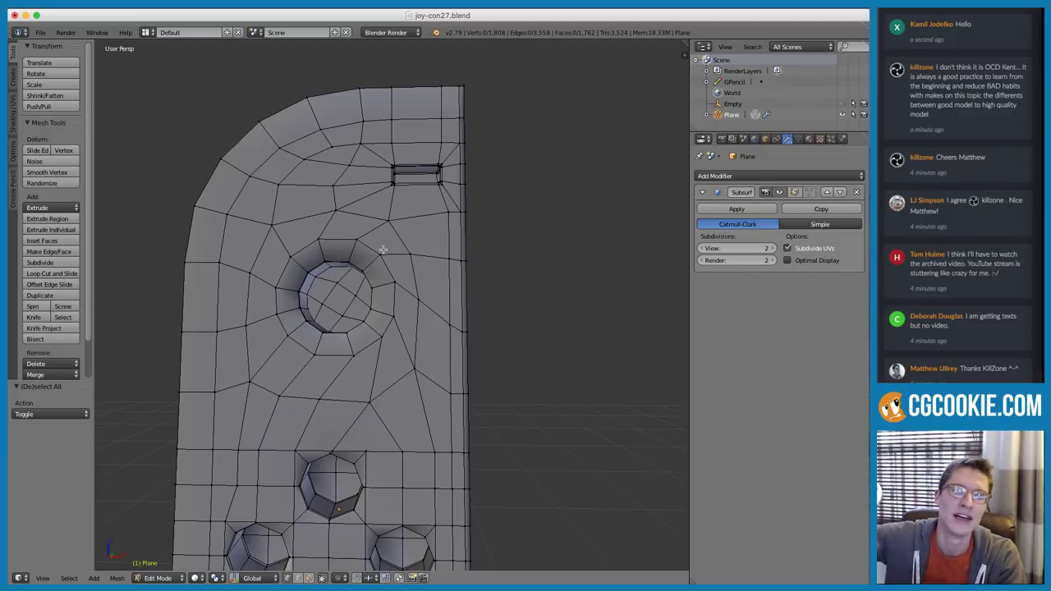
Select the square edge path surrounding the left D-pad button hole
shift+middle_drag(336, 454, 381, 288)
scroll(307, 293, up, 1)
shift+middle_drag(259, 284, 278, 287)
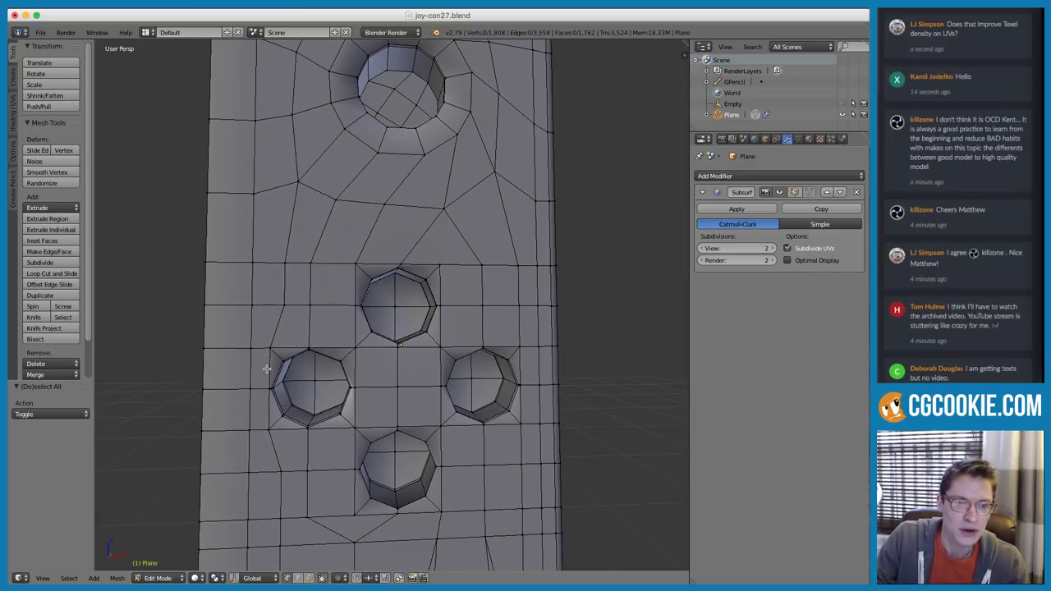
shift+middle_drag(269, 370, 290, 354)
right_click(297, 332)
ctrl+right_click(288, 415)
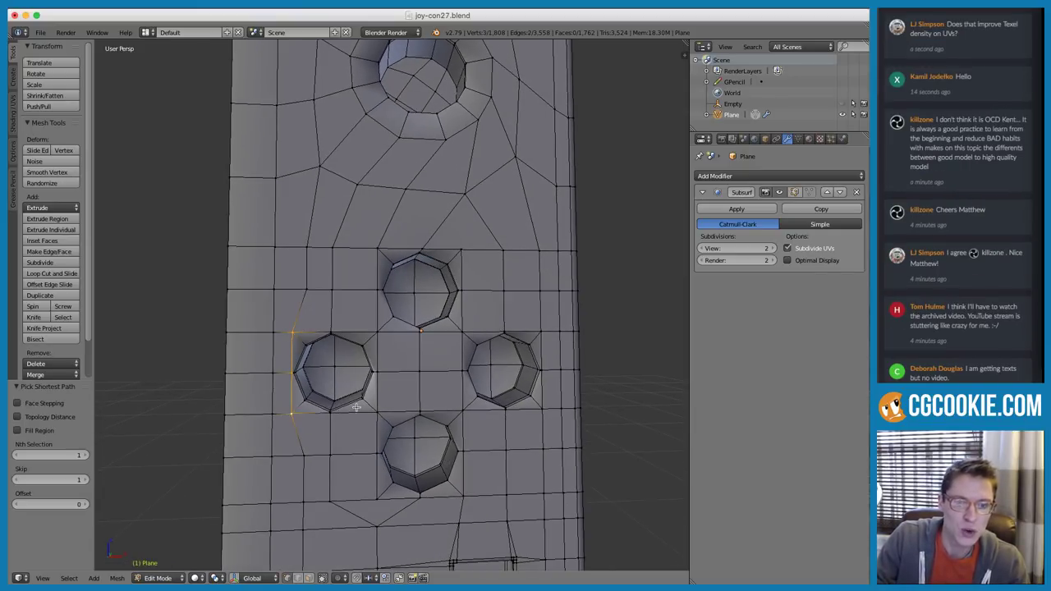
ctrl+right_click(357, 407)
key(ctrl+z)
ctrl+right_click(375, 409)
ctrl+right_click(377, 333)
middle_drag(358, 306, 357, 330)
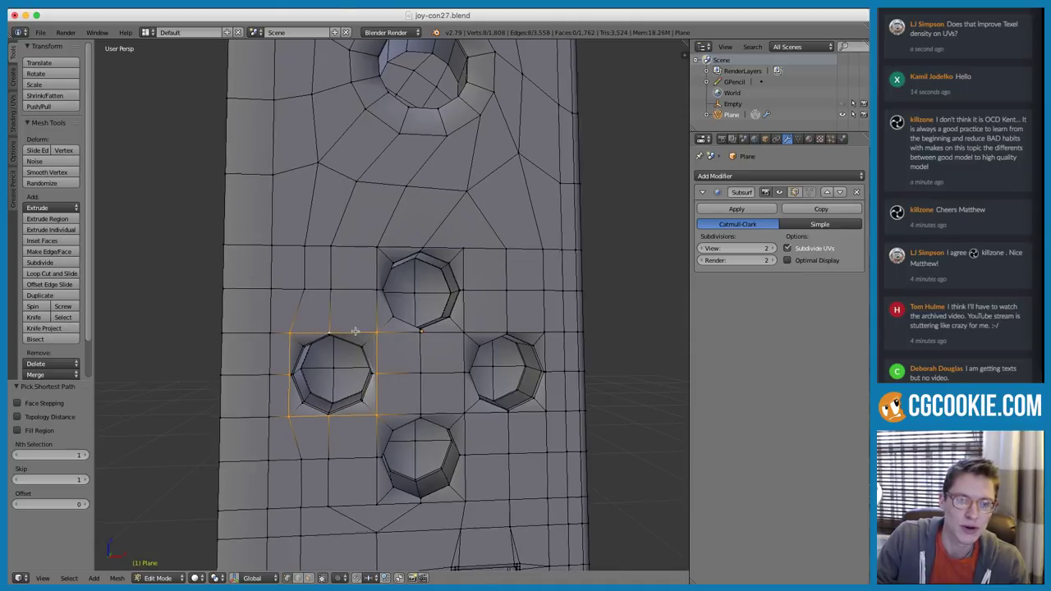
Move the left button hole's outer left vertex slightly outward along global X and lower its bottom surround vertex by 0.020 along global Z
scroll(349, 345, up, 1)
shift+middle_drag(308, 356, 414, 328)
scroll(386, 344, up, 1)
right_click(367, 360)
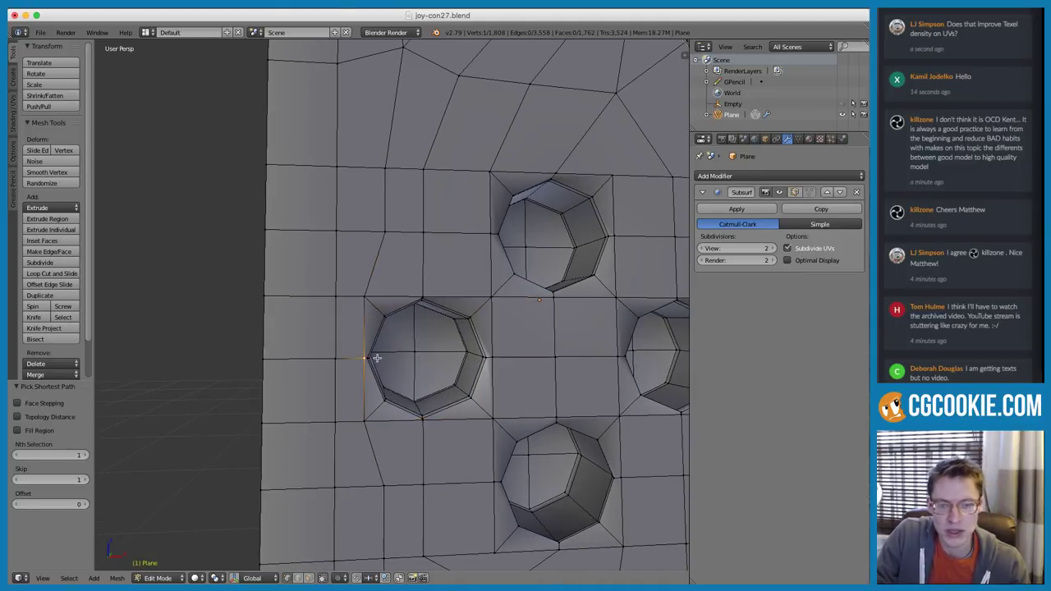
key(g)
key(x)
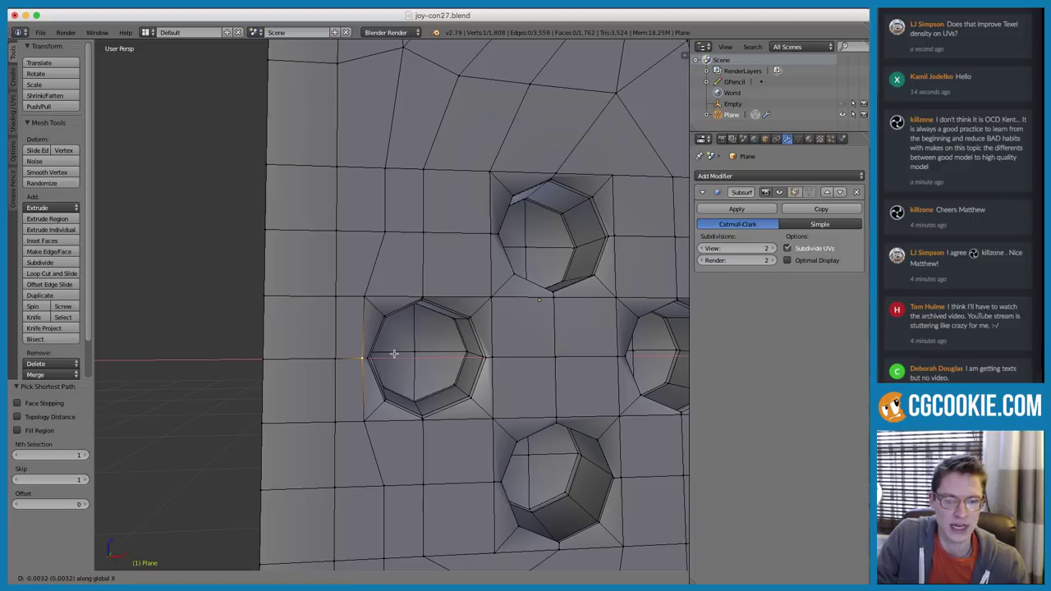
click(391, 359)
right_click(423, 421)
key(g)
key(z)
click(424, 443)
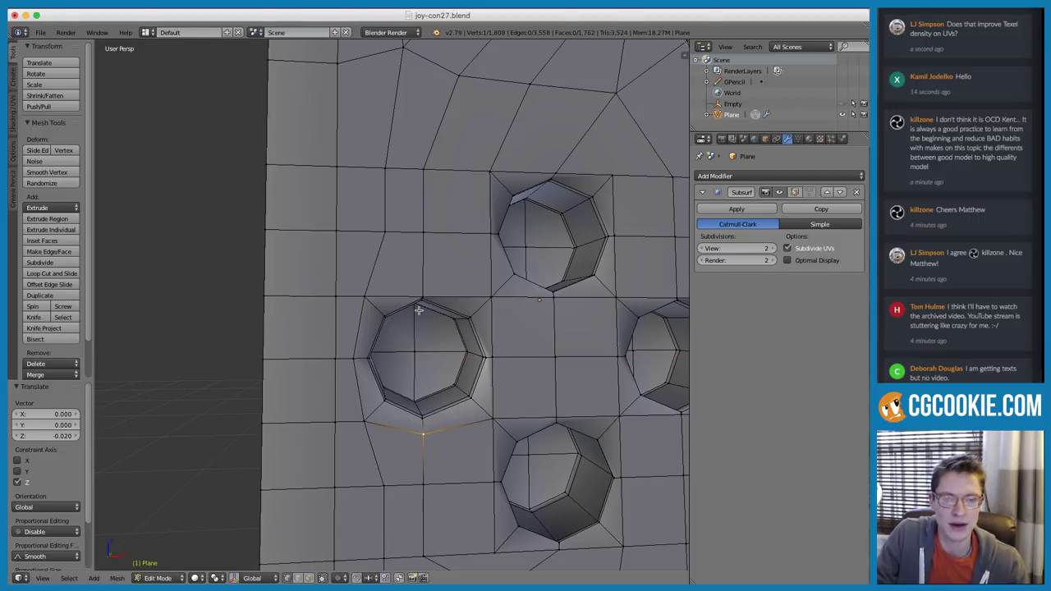
Raise the left button hole's top surround vertex by 0.019 along global Z and move its right surround vertex 0.026 along global X
right_click(420, 300)
key(g)
key(z)
click(415, 272)
right_click(491, 353)
key(g)
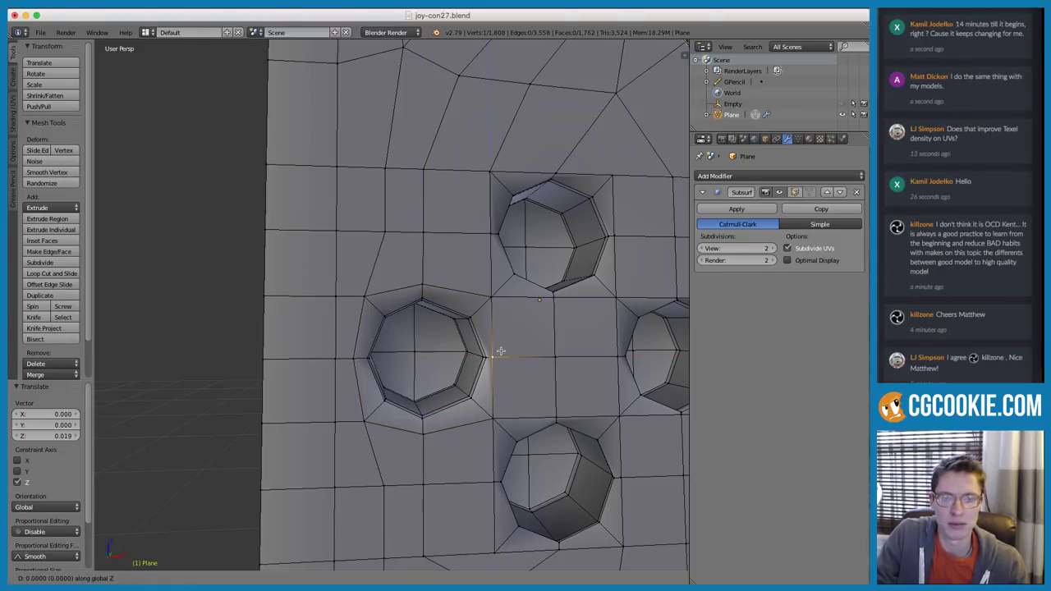
key(x)
click(517, 345)
Select the square edge loop around the right D-pad button hole and smooth its vertices
shift+middle_drag(652, 306, 499, 316)
alt+right_click(490, 306)
alt+shift+right_click(496, 435)
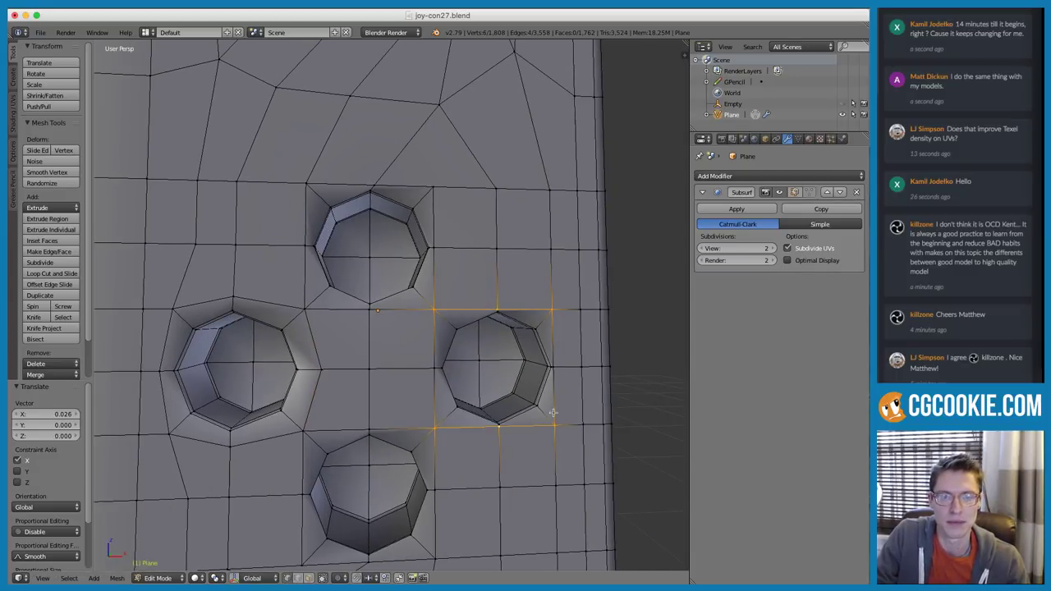
alt+shift+right_click(559, 365)
alt+shift+right_click(424, 368)
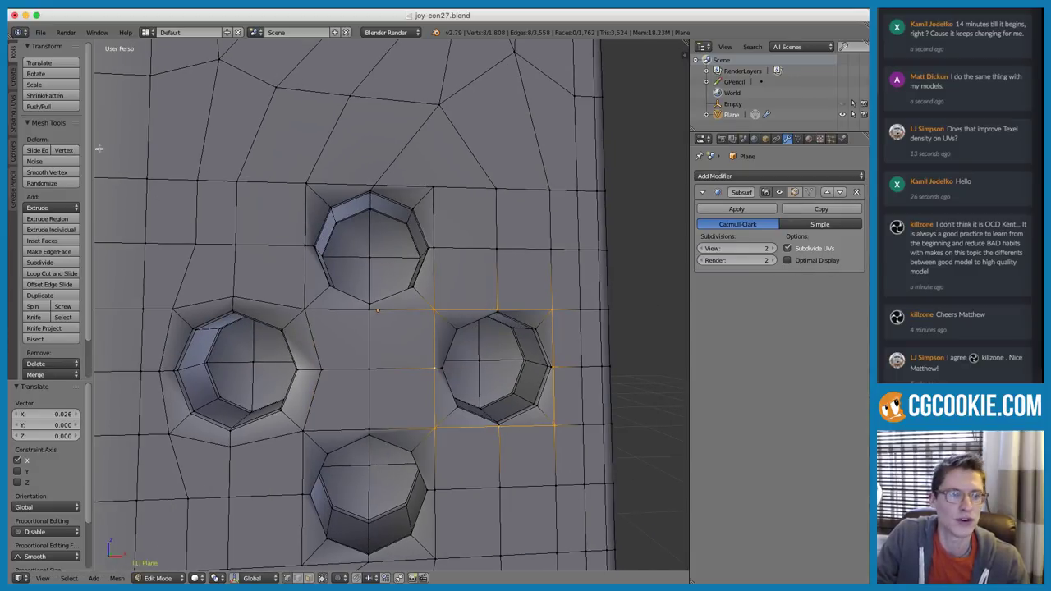
click(45, 173)
scroll(424, 247, down, 5)
key(a)
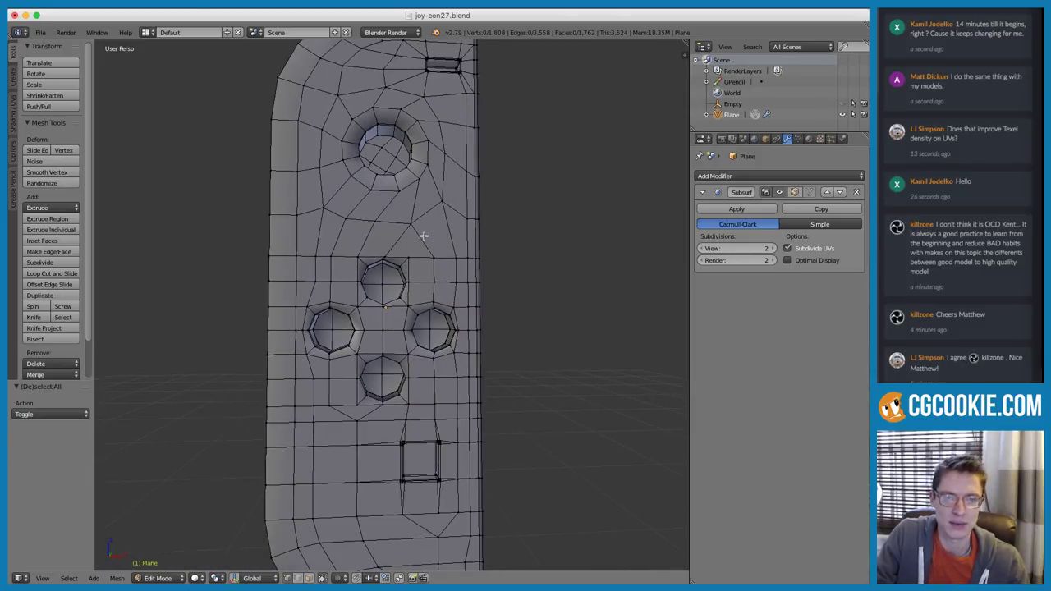
Select the horizontal row of vertices just above the top D-pad button hole and smooth it once at 0.500
shift+middle_drag(424, 236, 407, 305)
scroll(328, 327, up, 3)
right_click(246, 368)
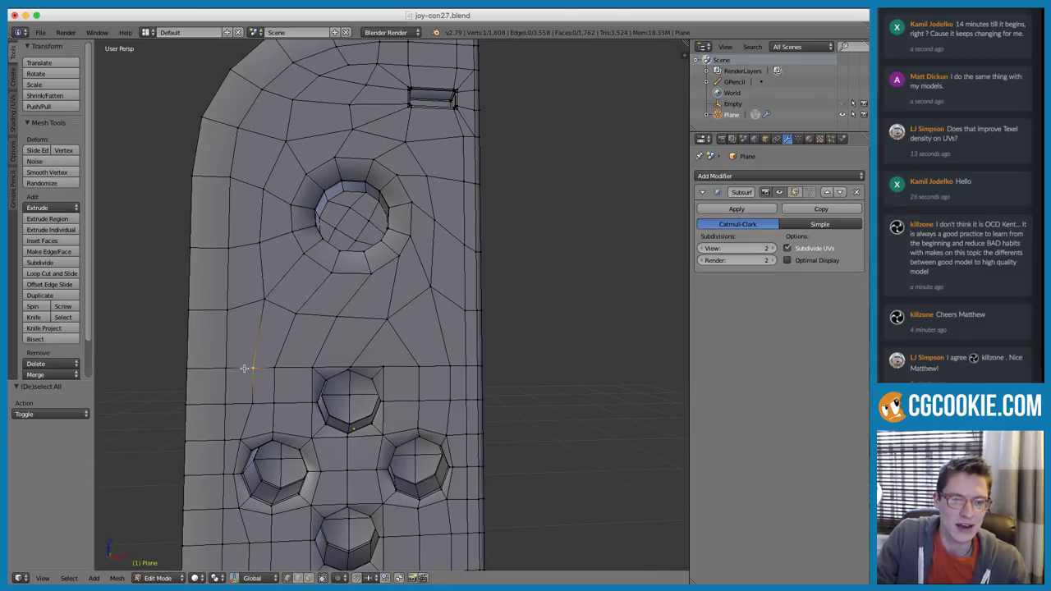
ctrl+right_click(446, 368)
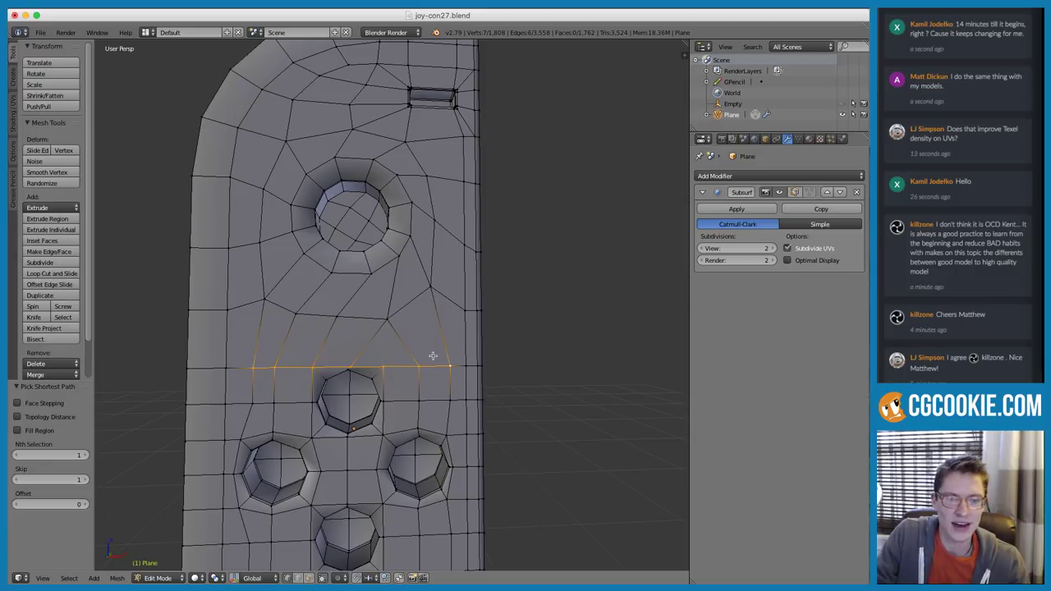
click(50, 172)
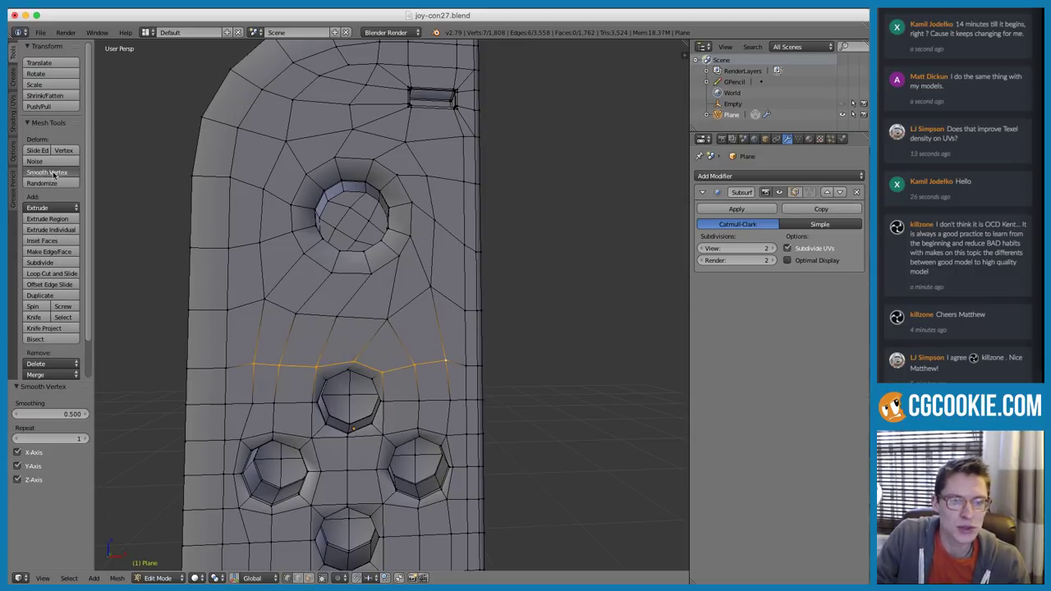
Move the surround vertex on the right of the top D-pad button hole outward along global X by about 0.012
right_click(406, 403)
key(h)
key(x)
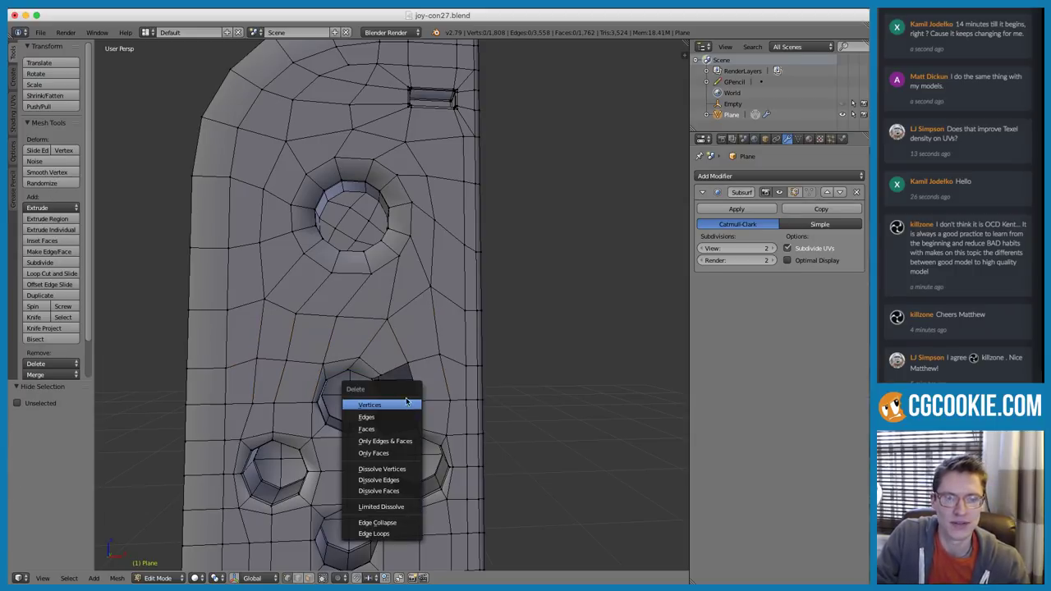
key(Escape)
key(ctrl+z)
key(g)
key(x)
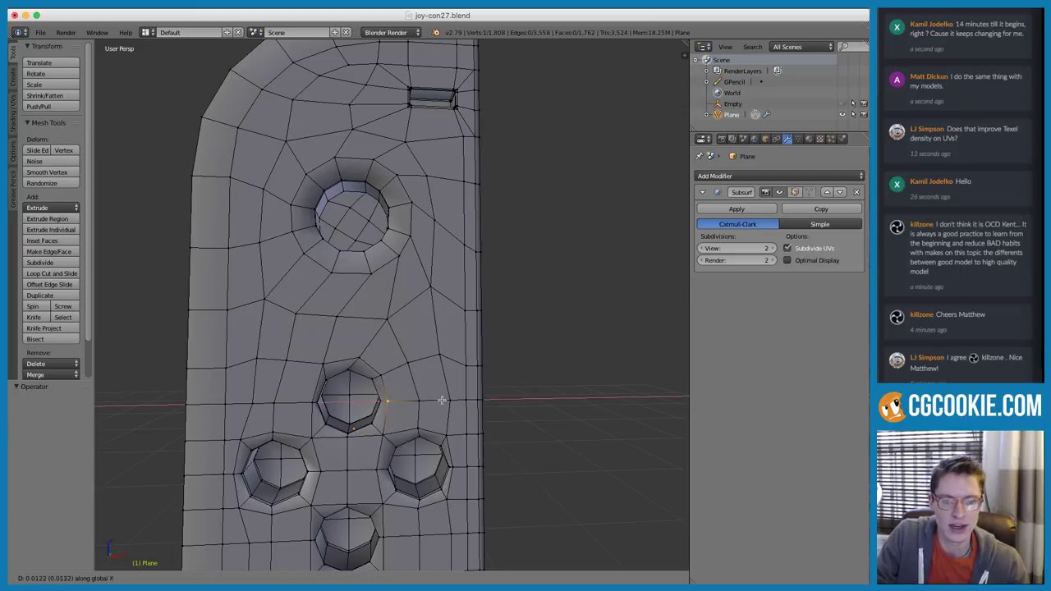
click(444, 400)
Move the surround vertex on the left of the top D-pad button hole slightly outward along global X
right_click(305, 403)
key(g)
key(x)
click(297, 403)
key(a)
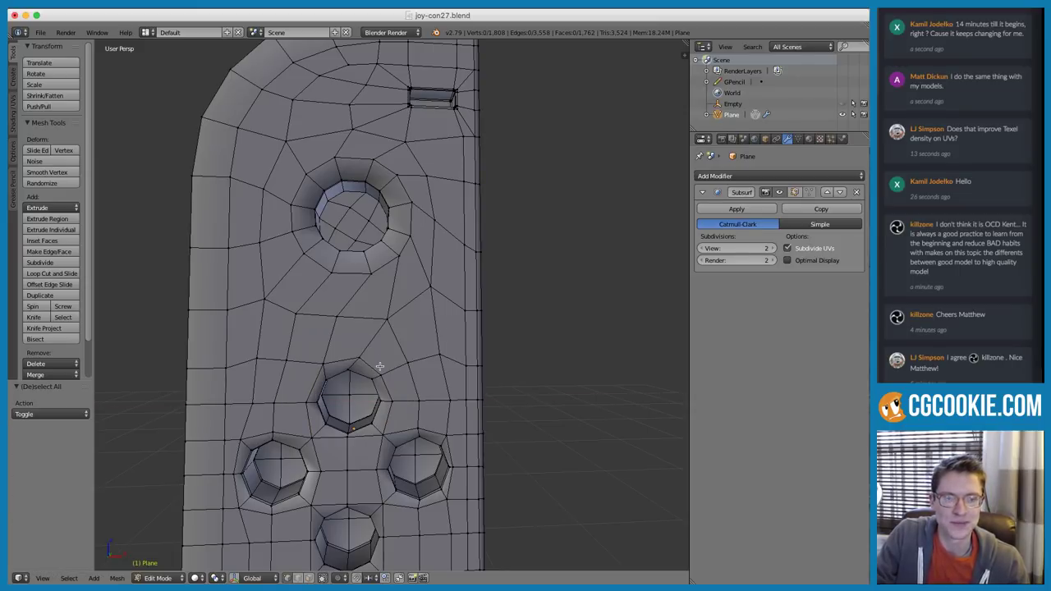
Switch to Object Mode and inspect the subdivided controller's surface from the side and the front
scroll(398, 294, down, 3)
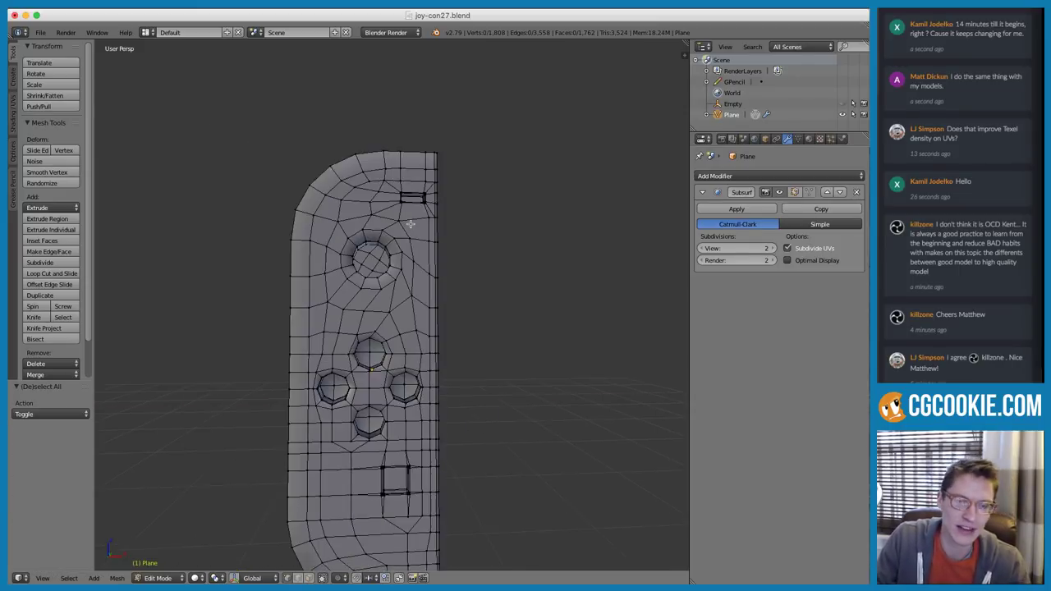
key(Tab)
middle_drag(380, 233, 351, 242)
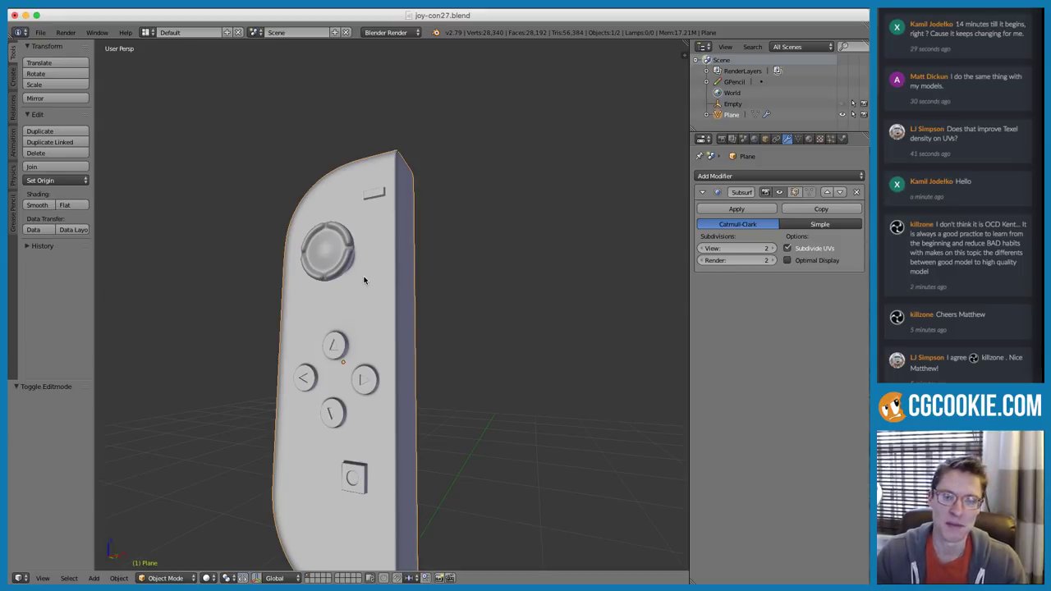
mouse_move(364, 280)
middle_down()
mouse_move(401, 320)
mouse_move(441, 291)
middle_up()
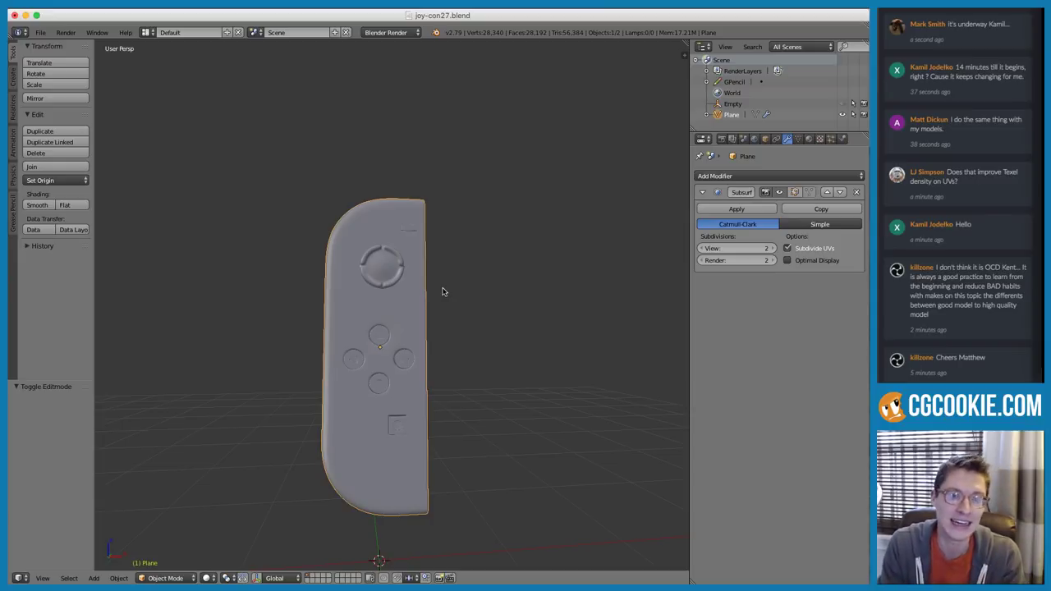
key(KP_5)
key(KP_5)
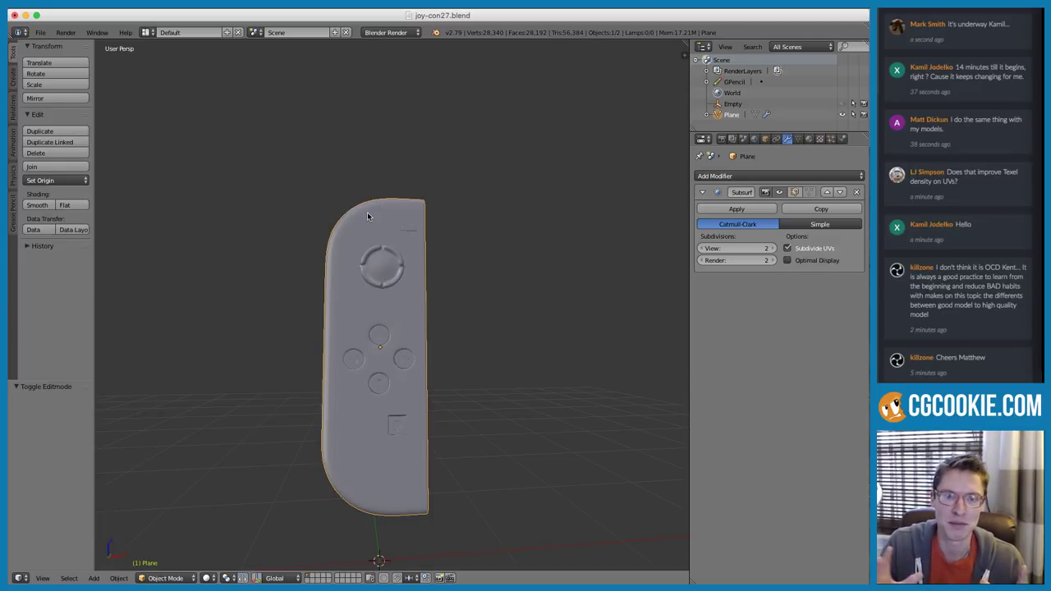
Examine the edge flow around the joystick hole in Edit Mode and compare it with the smooth surface in Object Mode
key(Tab)
scroll(361, 181, up, 4)
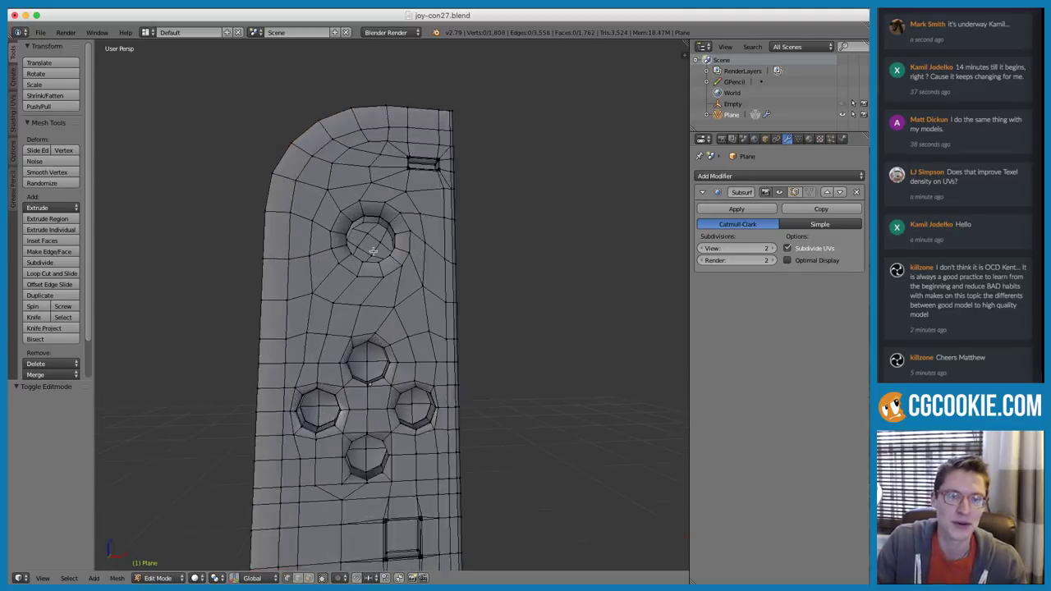
shift+middle_drag(356, 145, 345, 179)
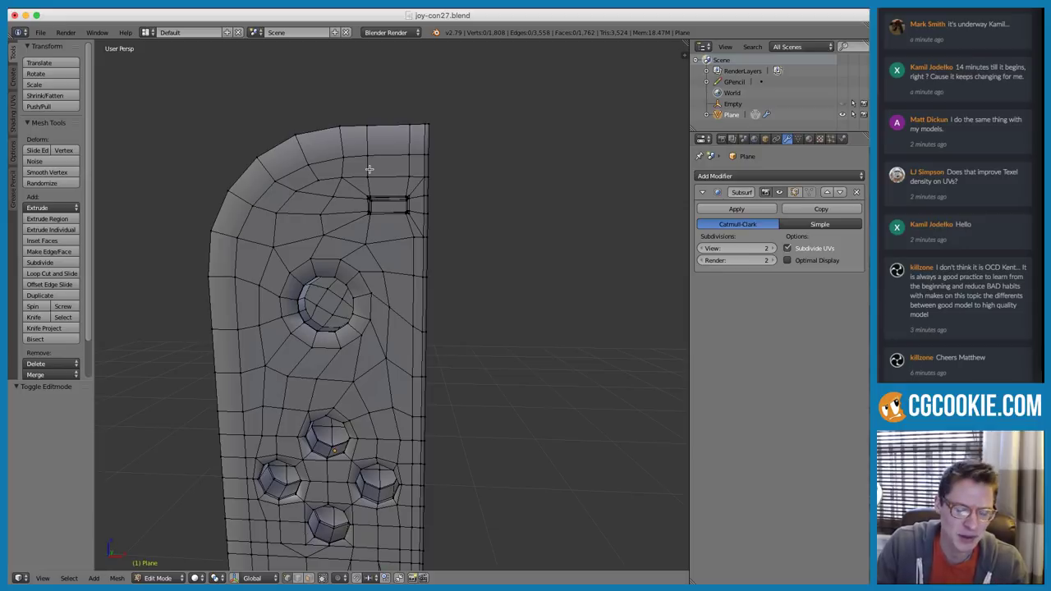
key(Tab)
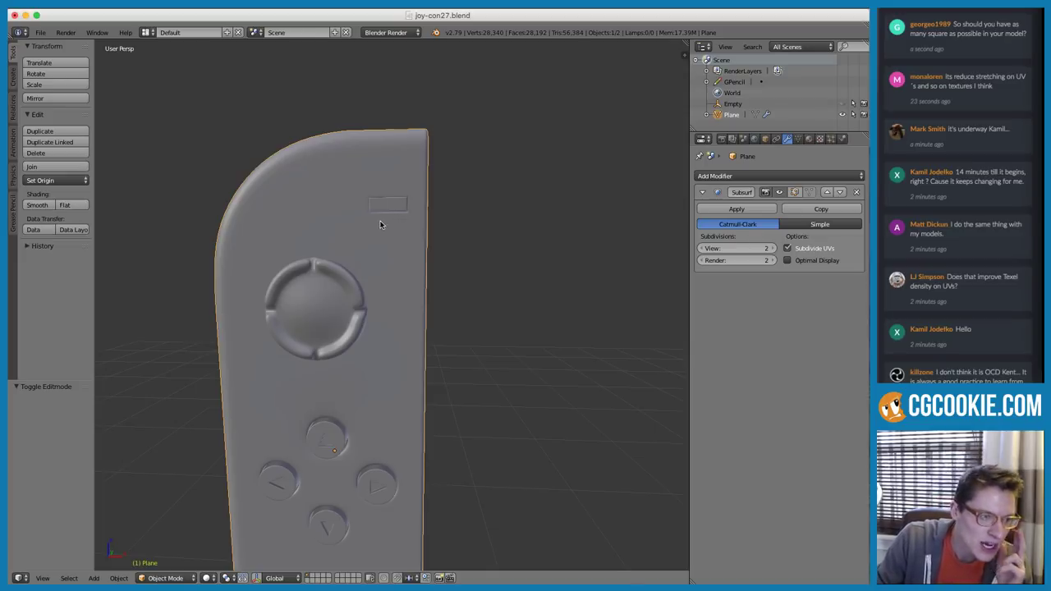
Read through the live chat and highlight the viewer's question about having as many squares as possible in the model
scroll(950, 152, down, 5)
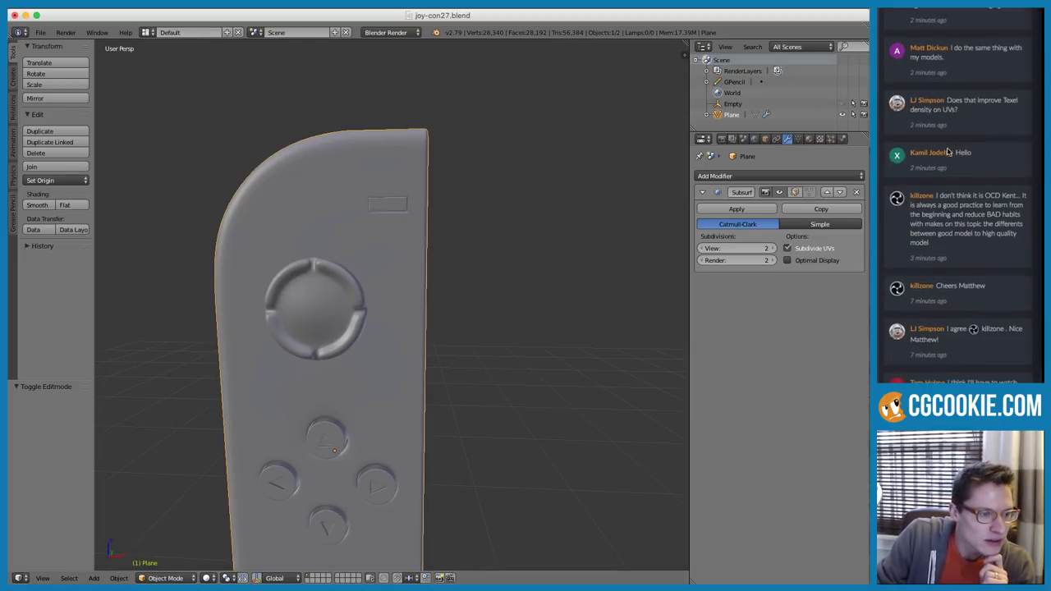
scroll(948, 150, down, 2)
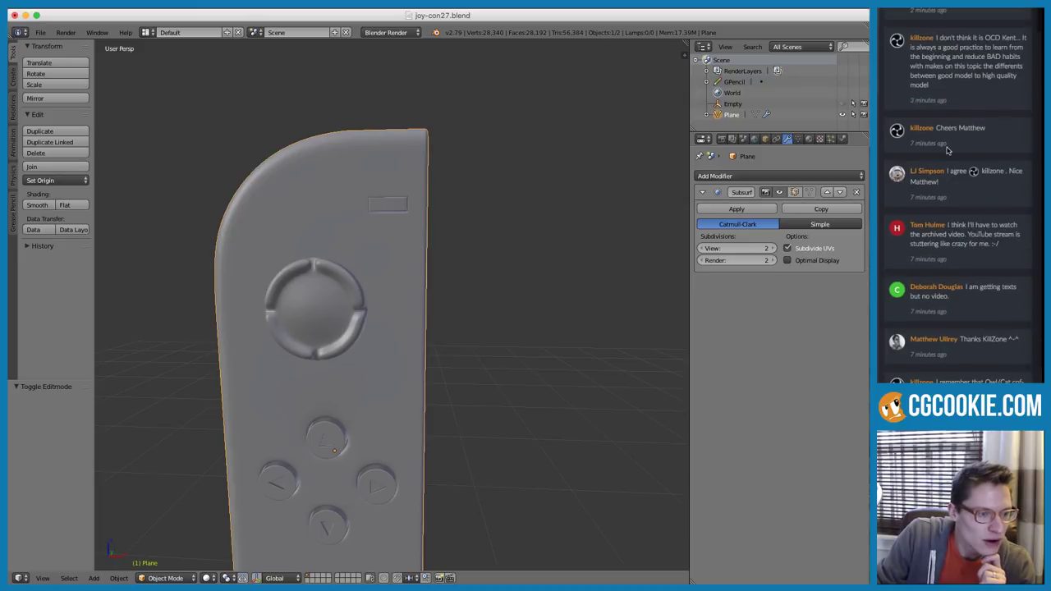
scroll(947, 149, down, 3)
scroll(946, 150, up, 5)
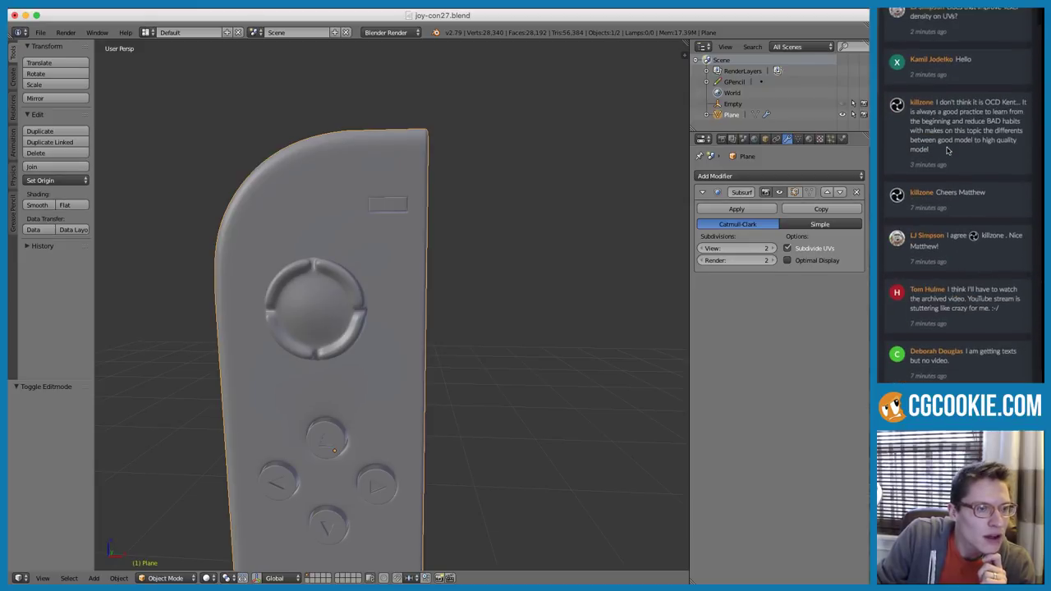
scroll(947, 149, up, 5)
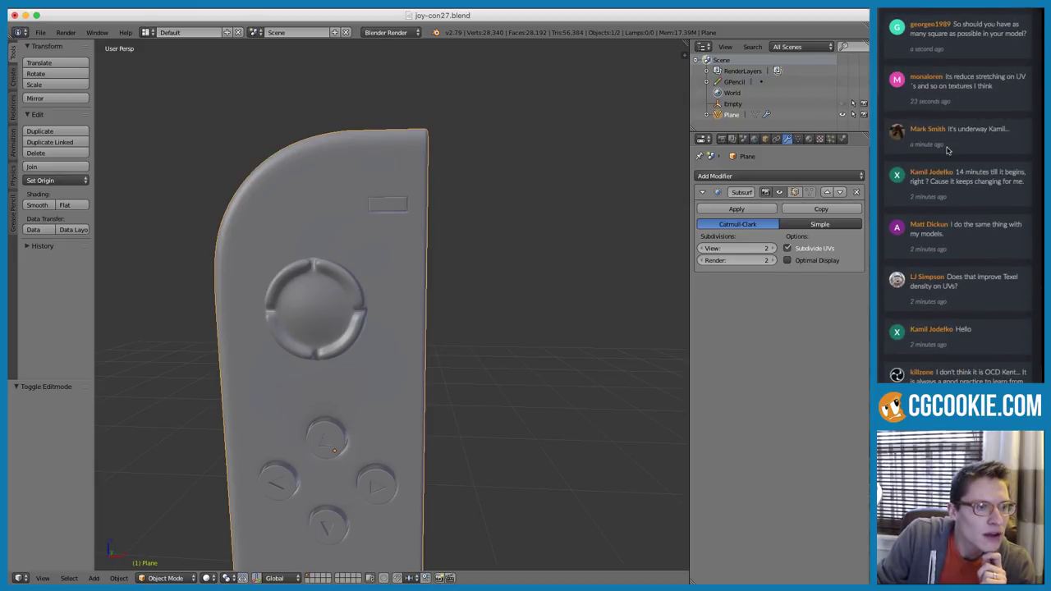
click(1026, 189)
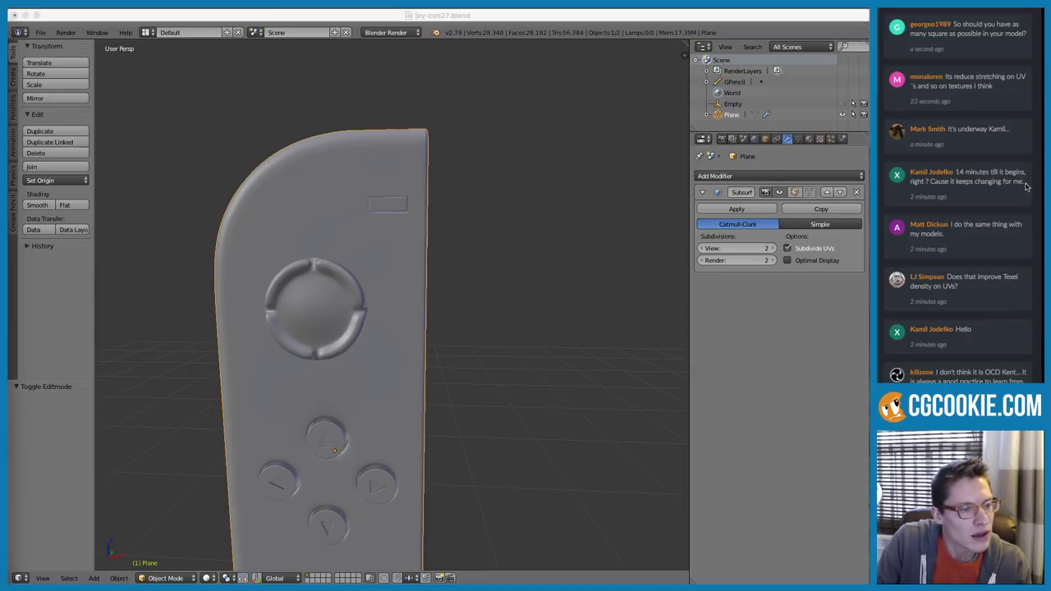
drag(1026, 185, 954, 175)
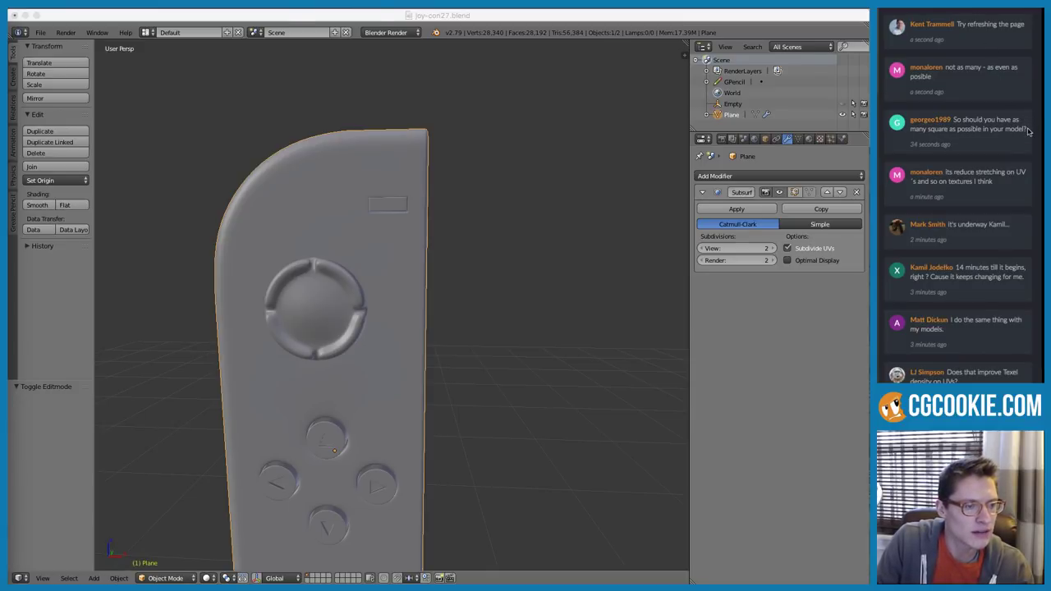
drag(1026, 129, 954, 119)
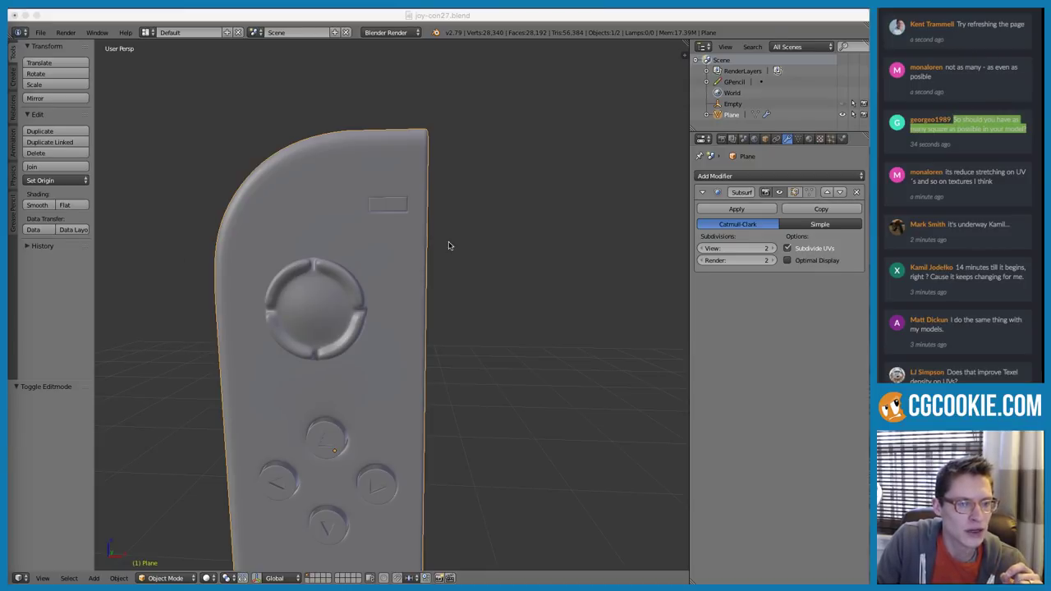
In Edit Mode with face selection, select the six faces along the rounded corner above the joystick hole
click(337, 205)
key(Tab)
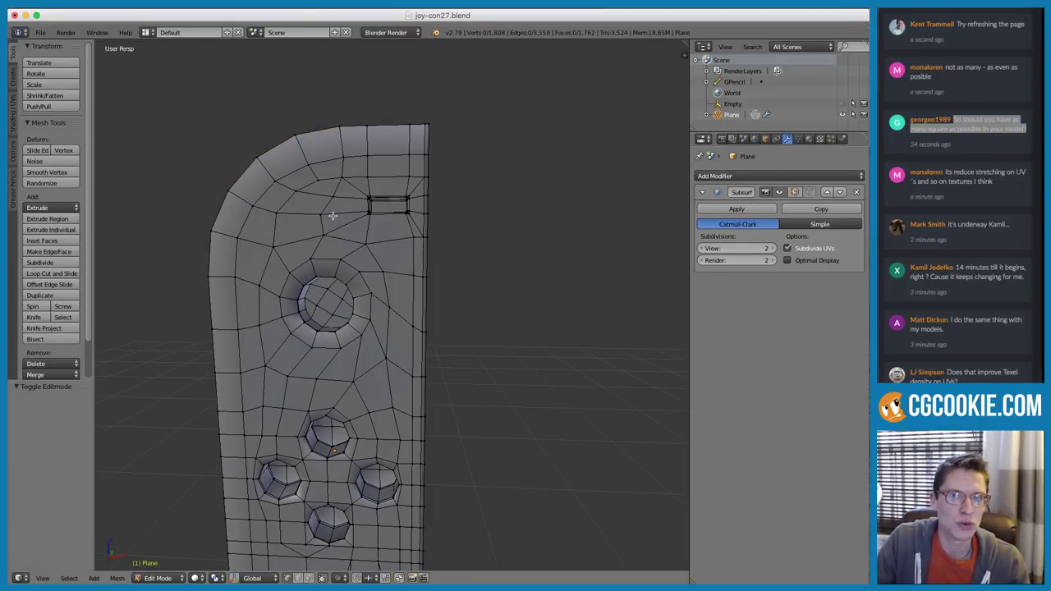
key(ctrl+Tab)
click(316, 240)
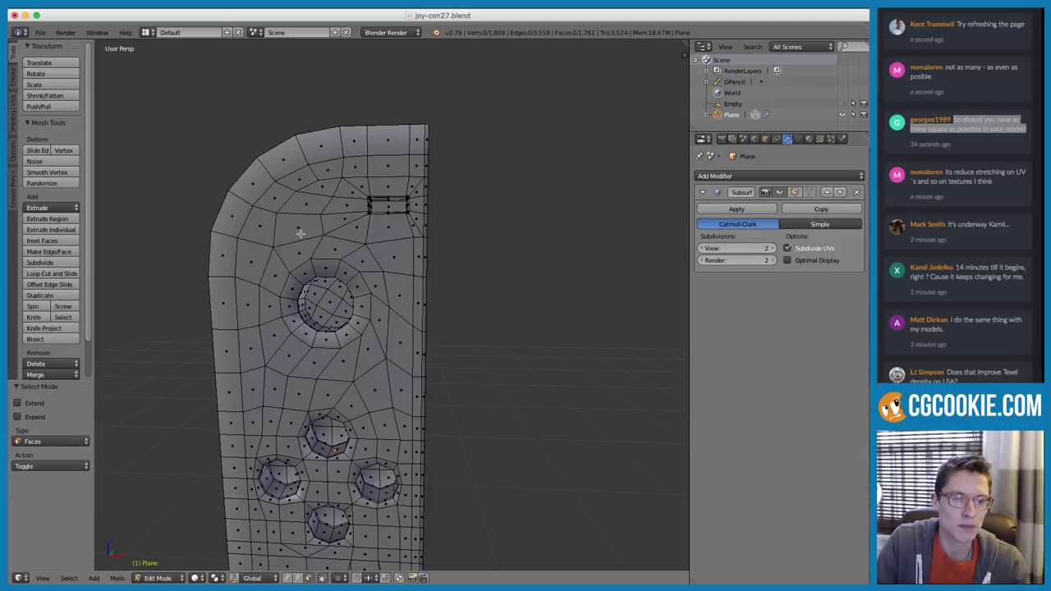
click(256, 223)
shift+click(273, 203)
shift+click(305, 203)
shift+click(298, 181)
shift+click(317, 187)
shift+click(326, 170)
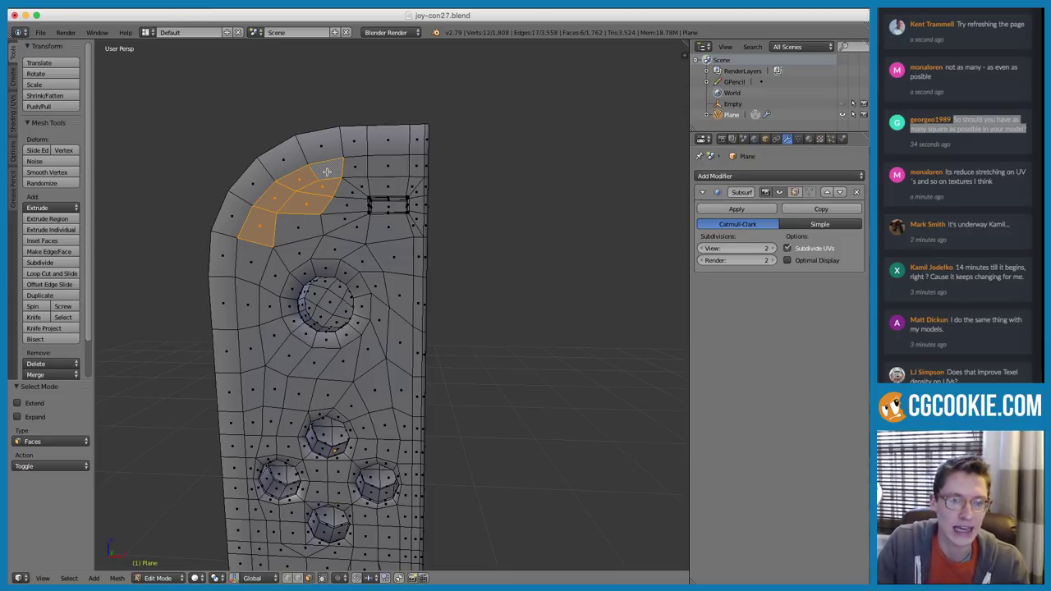
Switch to vertex selection and select the four corner vertices of the large quad just above the joystick hole
key(ctrl+Tab)
click(303, 158)
key(ctrl+Tab)
click(299, 138)
right_click(275, 213)
shift+right_click(319, 213)
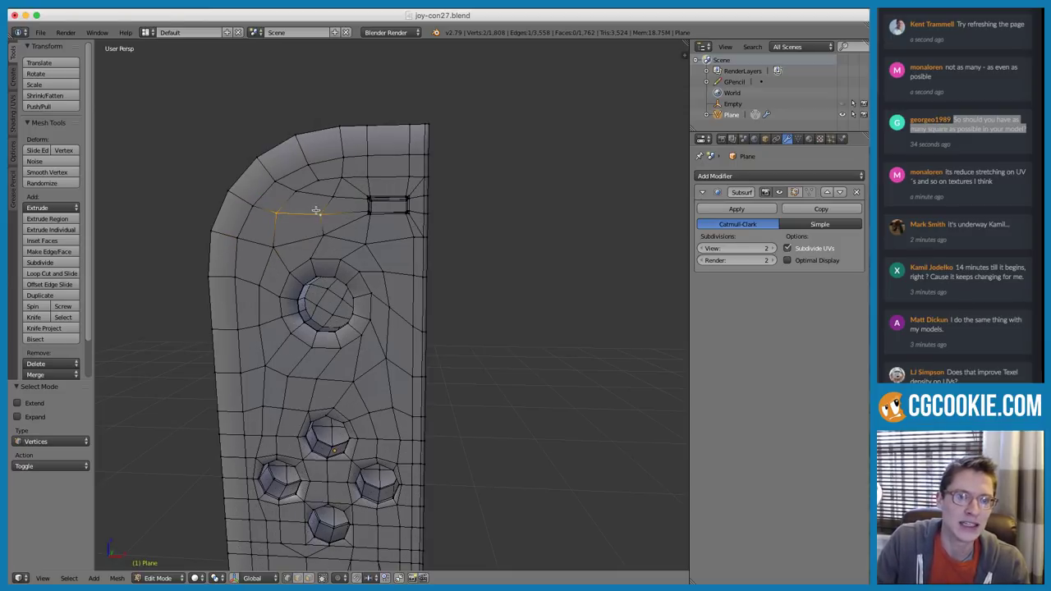
shift+click(273, 244)
shift+click(321, 233)
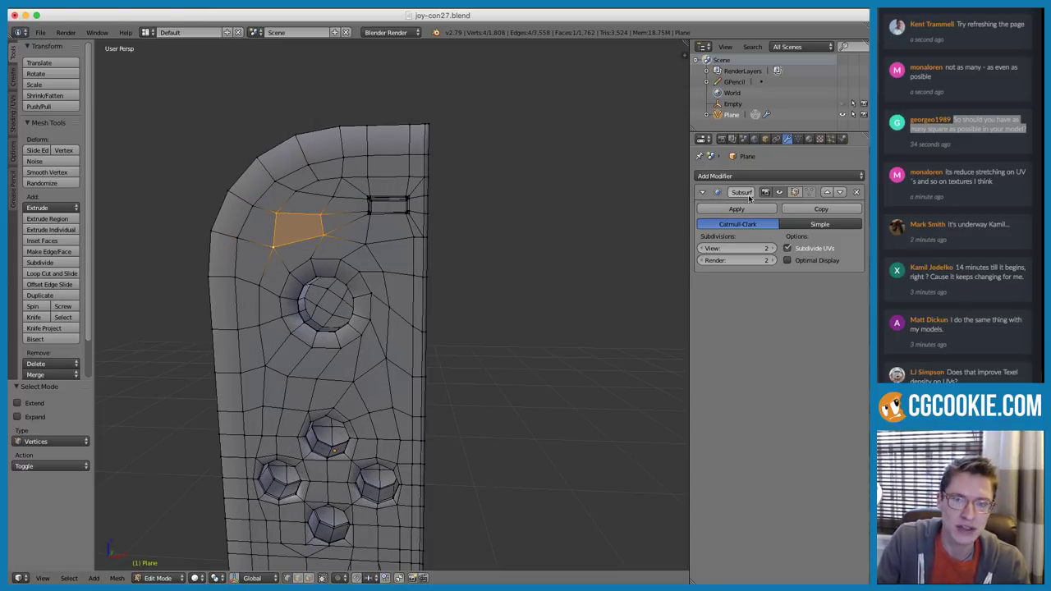
Extend the selection to the neighbouring quad toward the outer edge, and select the two vertices of the first quad's inner edge
scroll(273, 202, up, 3)
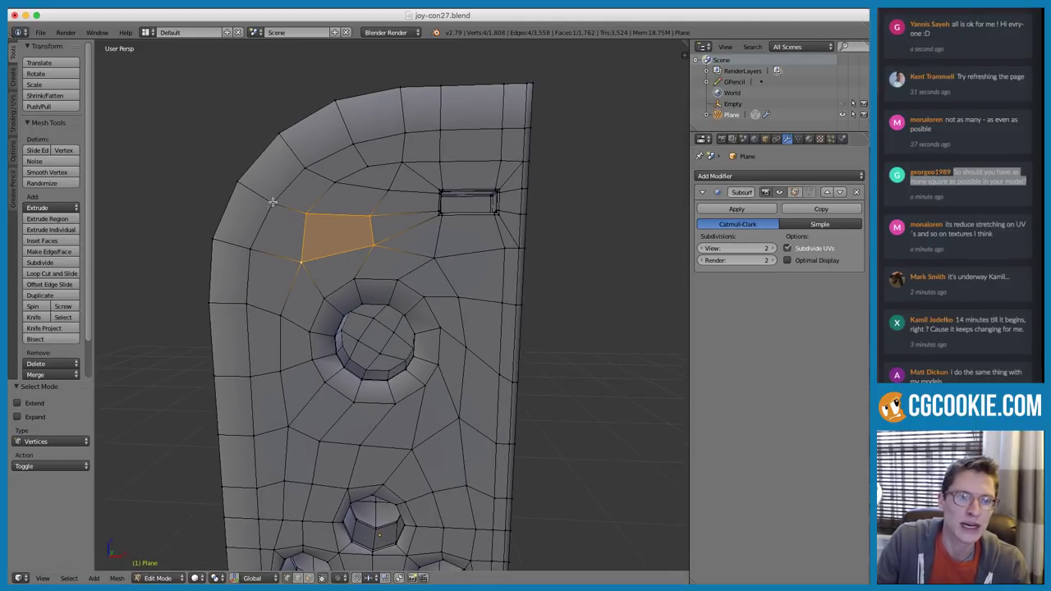
shift+click(272, 202)
shift+click(249, 248)
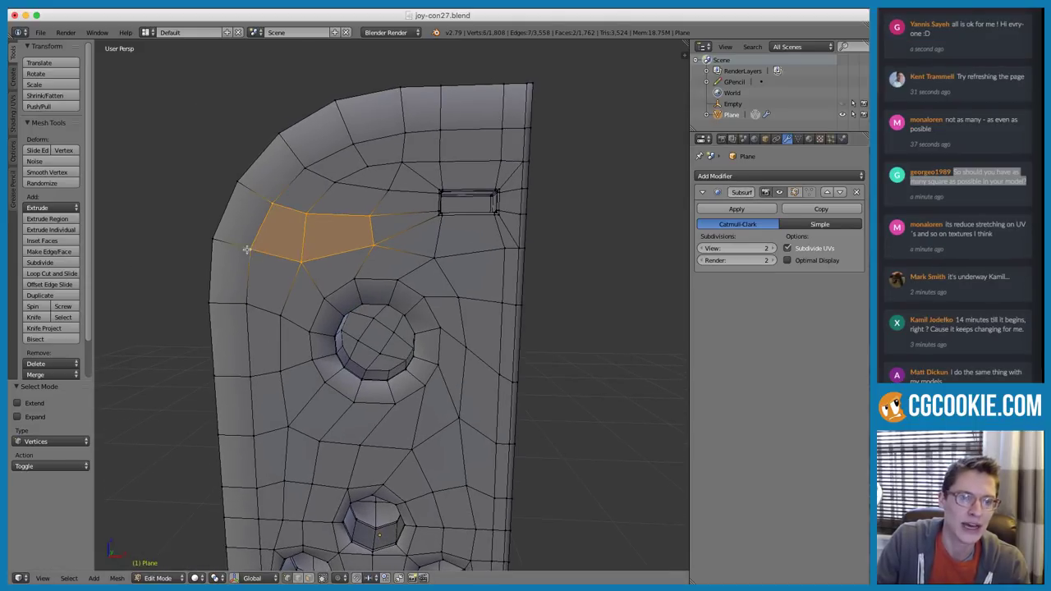
click(371, 215)
shift+click(370, 246)
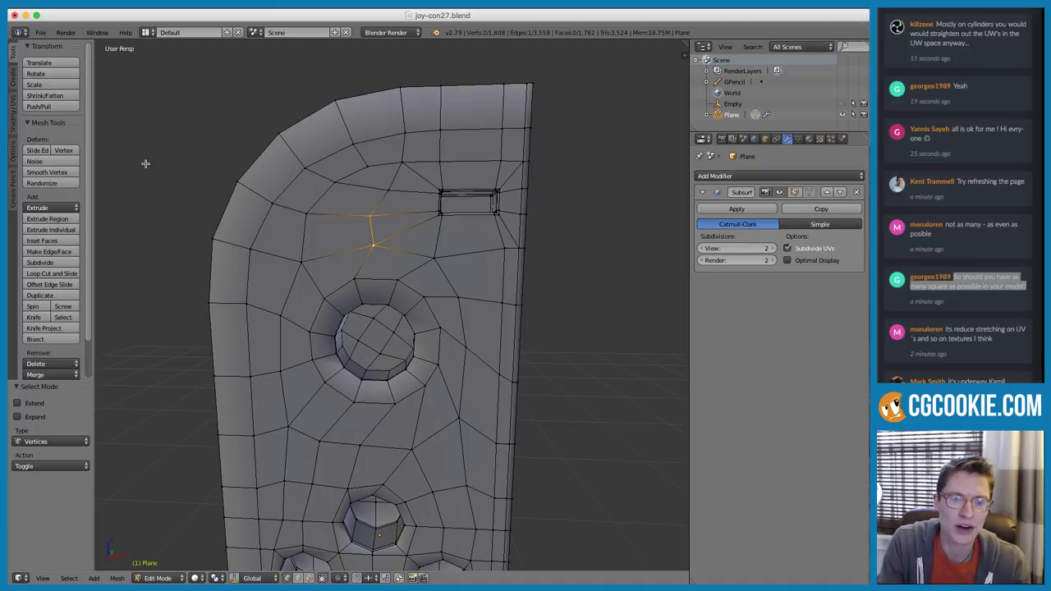
Select the outer edge loop around the joystick hole and smooth its vertices once
alt+right_click(399, 281)
middle_drag(399, 281, 407, 259)
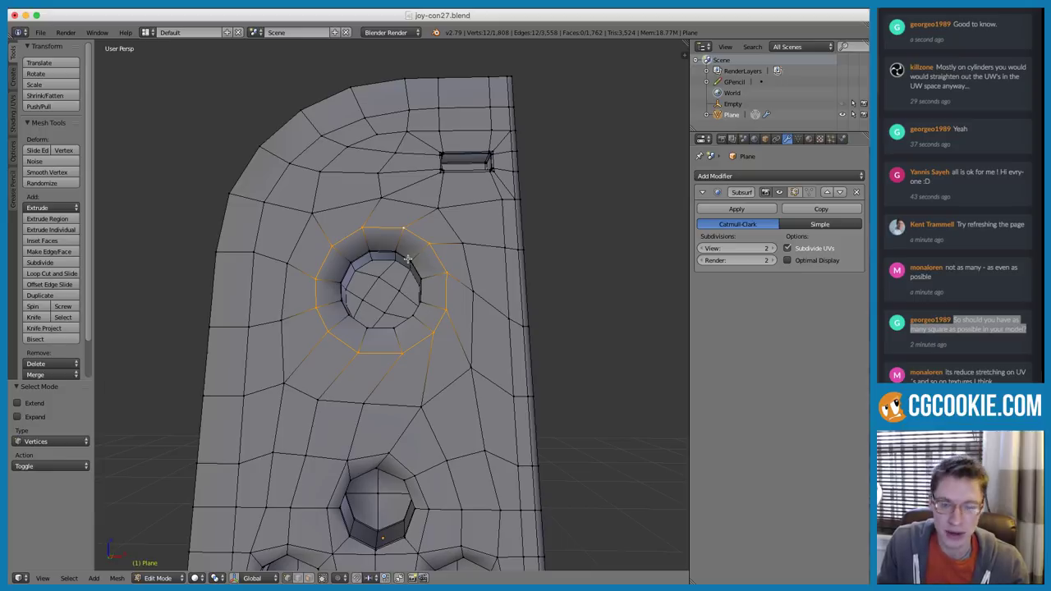
click(47, 172)
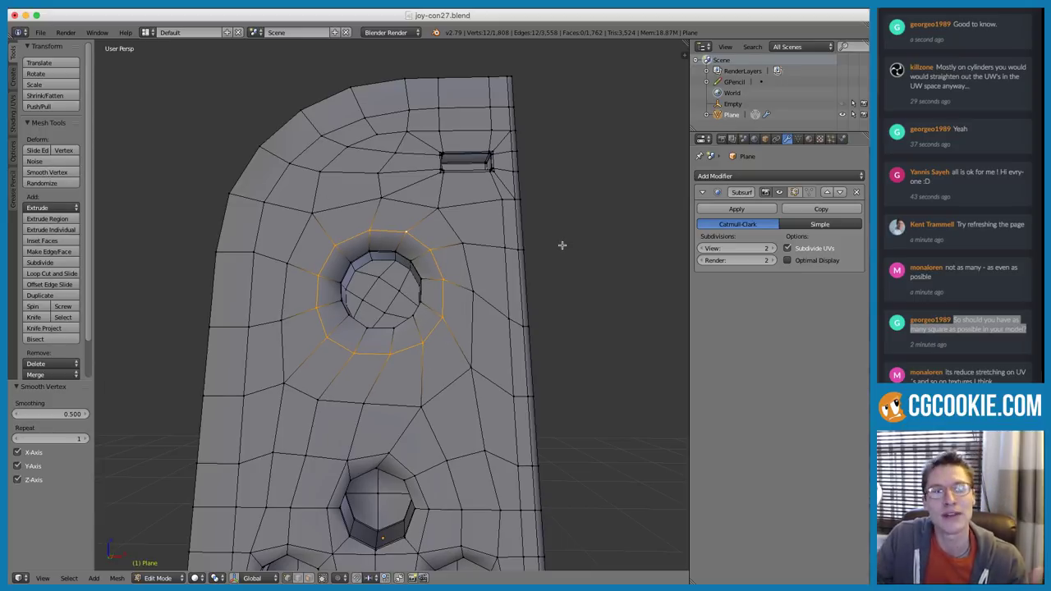
Inspect the whole subdivided controller in Object Mode and compare it with its Edit Mode mesh
key(Tab)
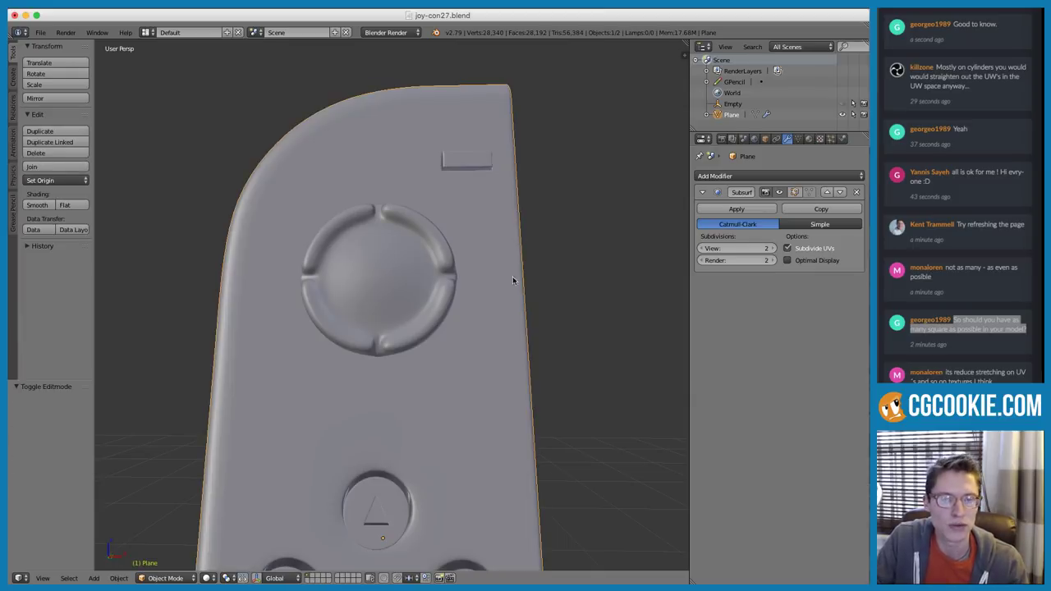
scroll(501, 254, down, 3)
mouse_move(488, 249)
middle_down()
mouse_move(481, 254)
mouse_move(499, 253)
mouse_move(511, 270)
middle_up()
key(Tab)
key(Tab)
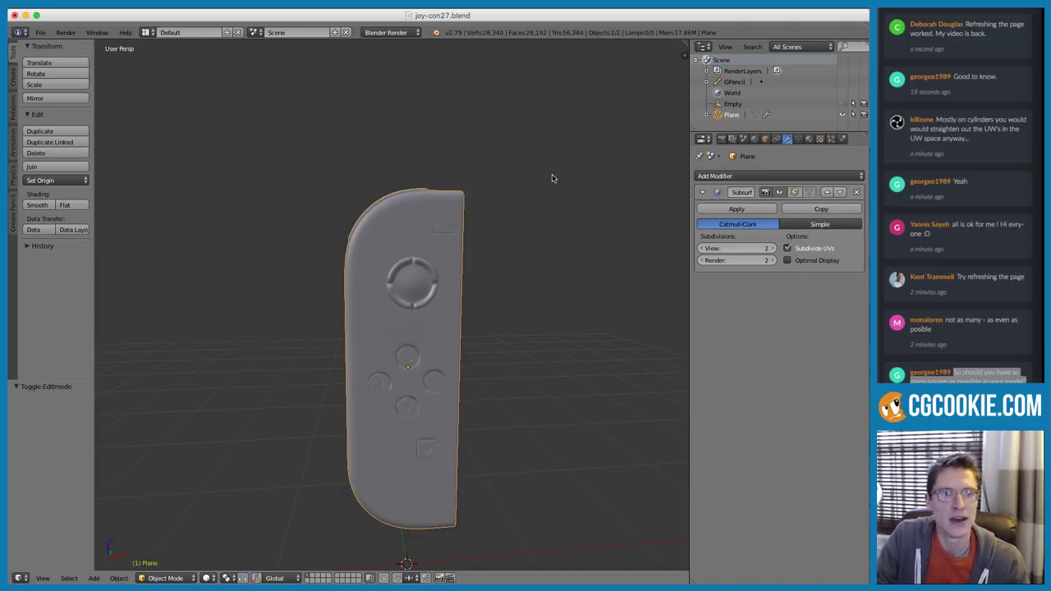
Switch to the browser presentation and advance from the Week 1 Loose Ends slide to the "What is Digital Sculpting?" slide
key(super+Tab)
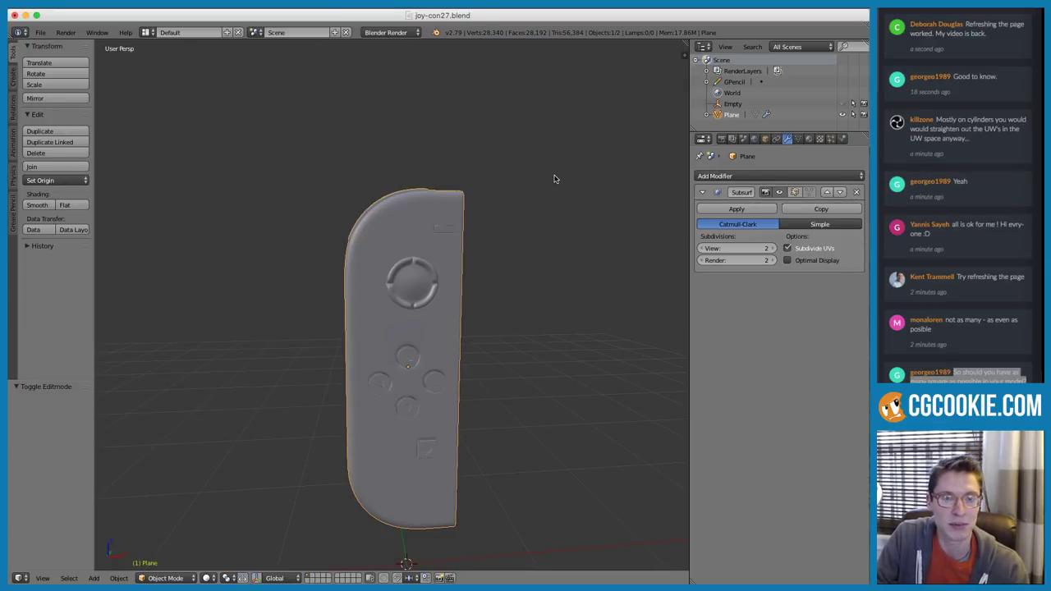
key(super+Tab)
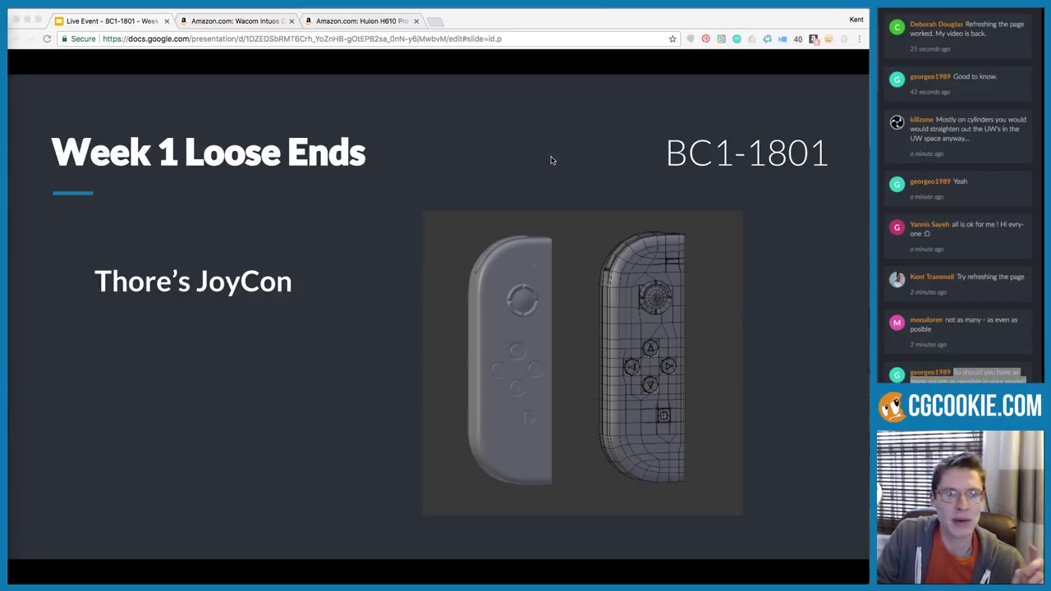
key(Right)
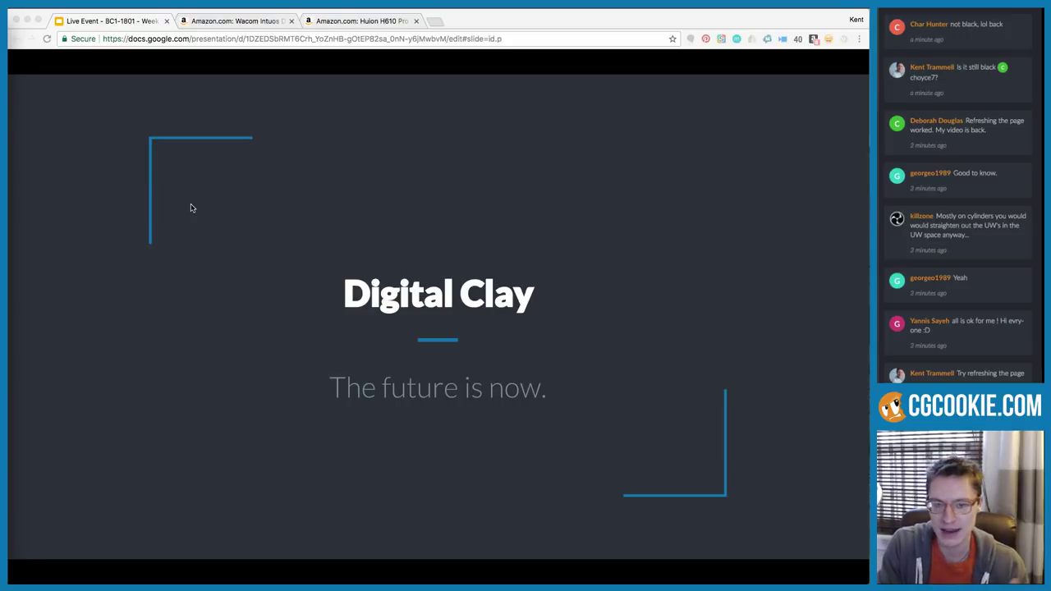
click(187, 210)
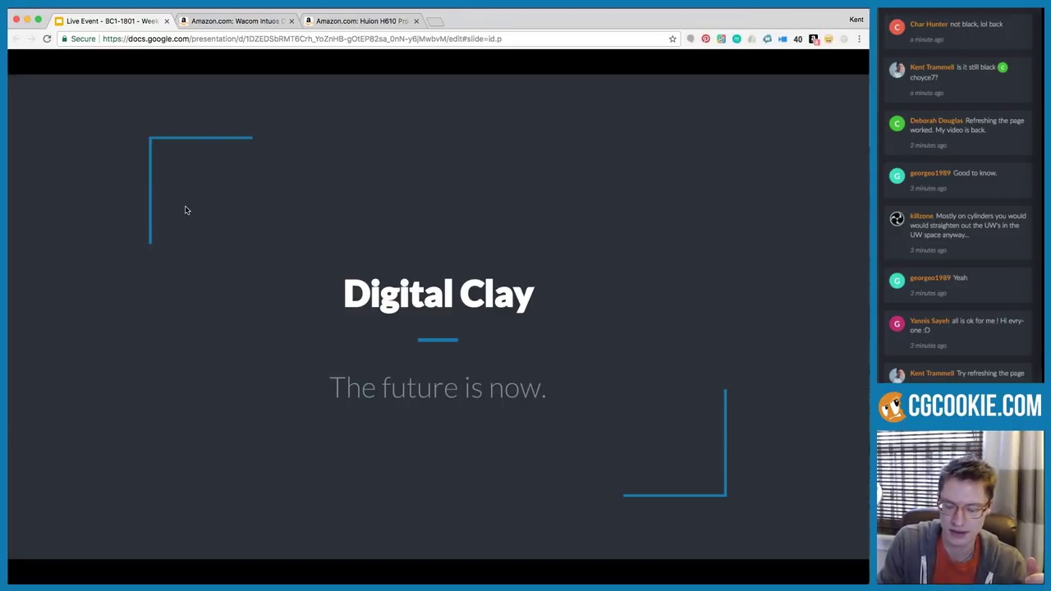
click(186, 210)
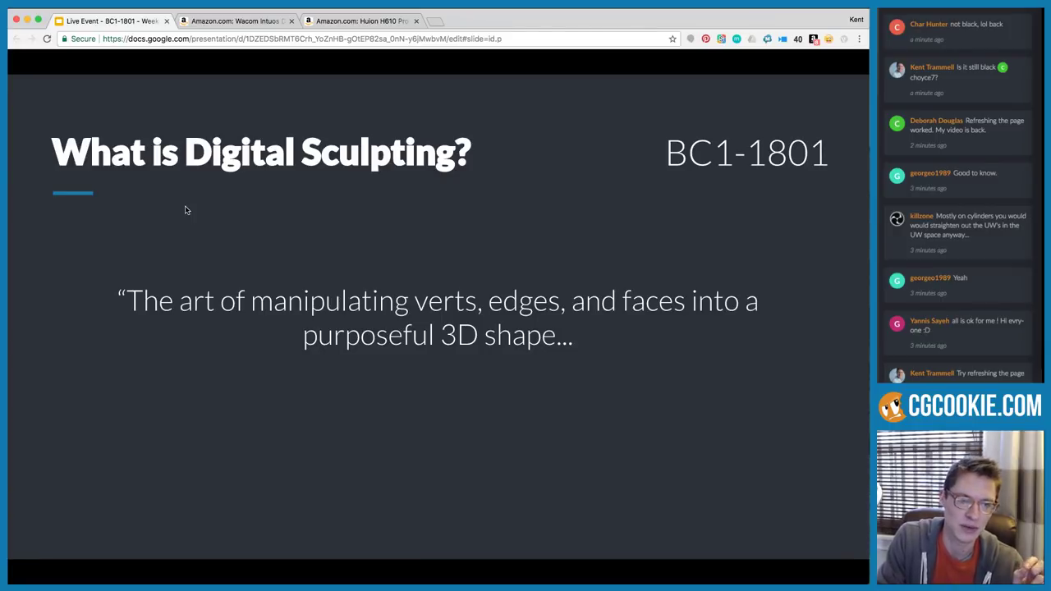
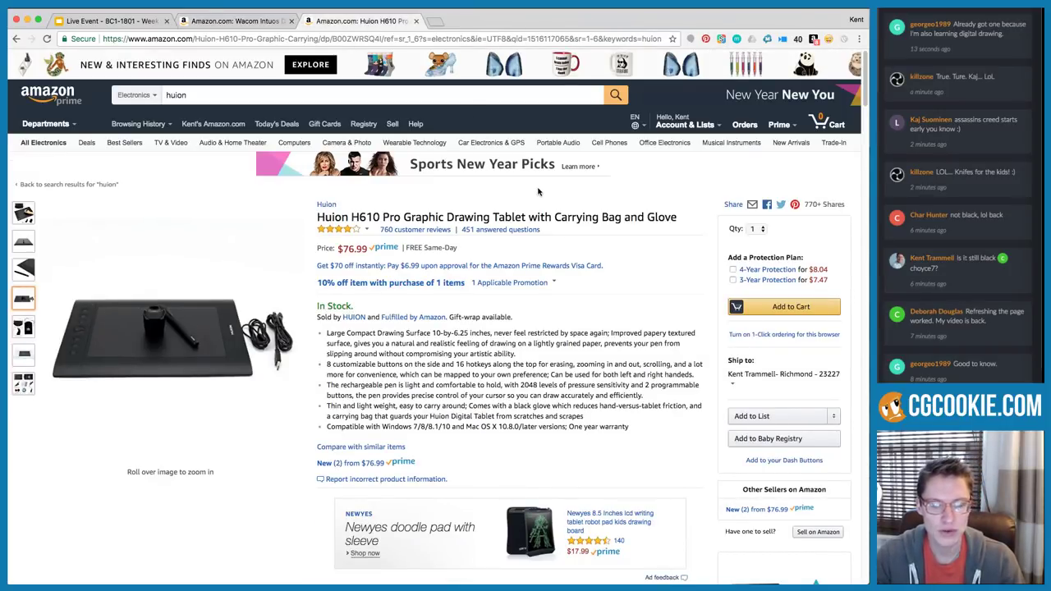
Compare the Amazon product pages of the Wacom Intuos Draw CTL490DW and the Huion H610 Pro, including price, rating and product images
click(252, 22)
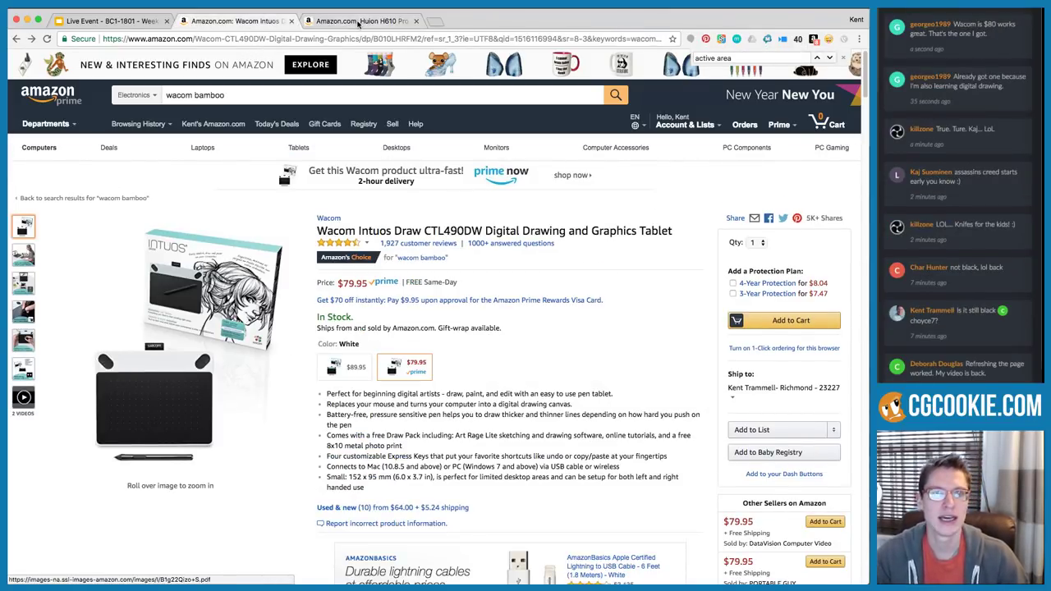
click(358, 22)
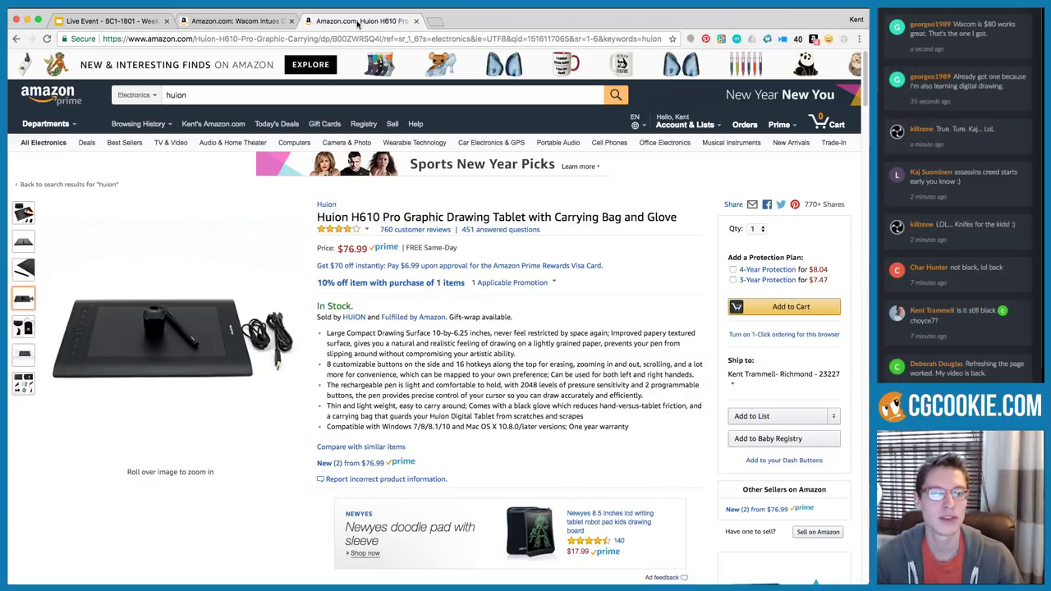
click(383, 286)
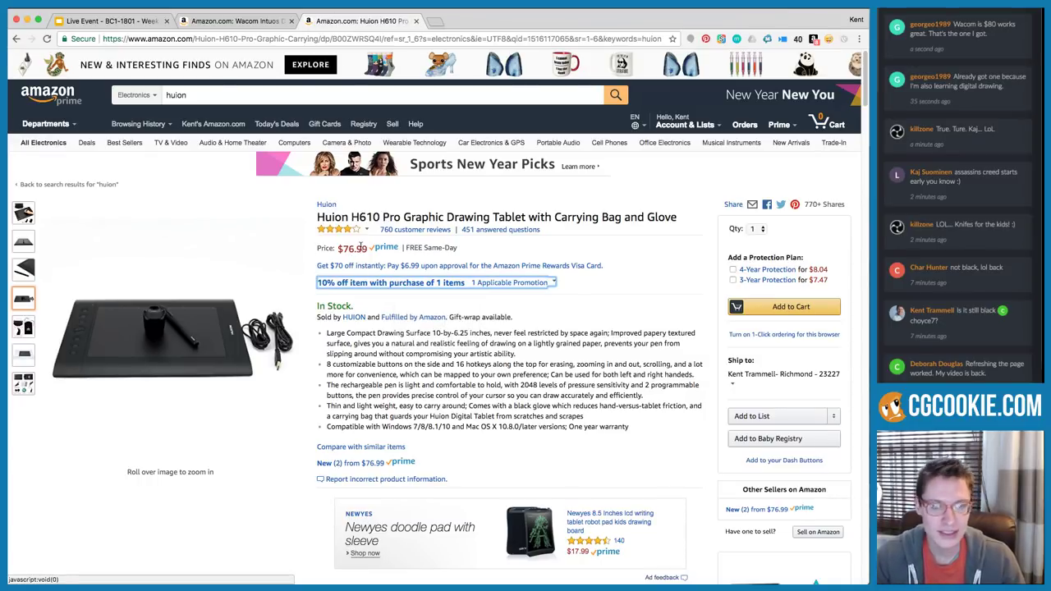
mouse_move(354, 235)
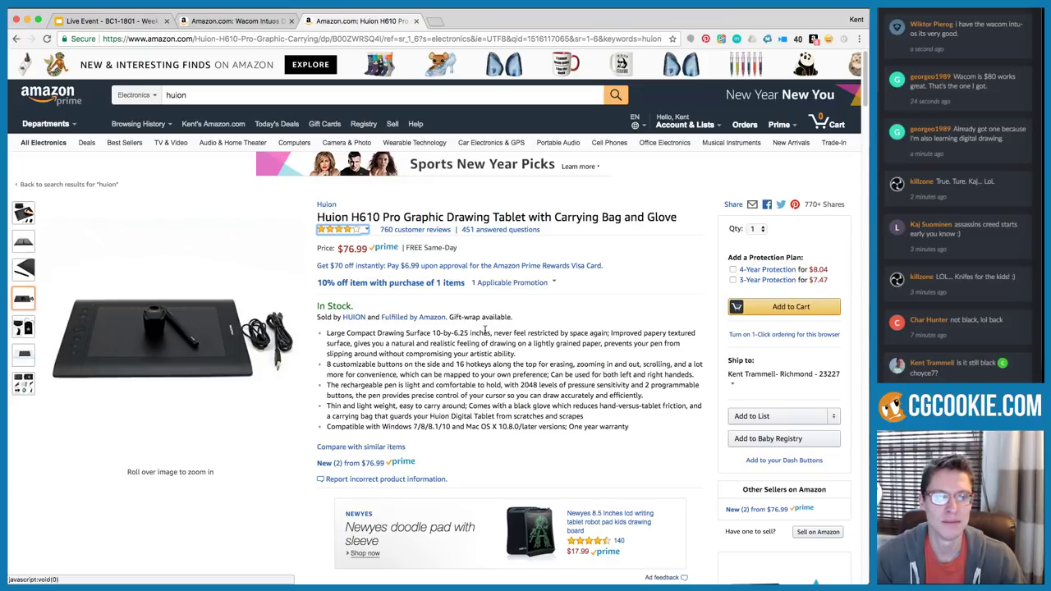
key(ctrl+shift+Tab)
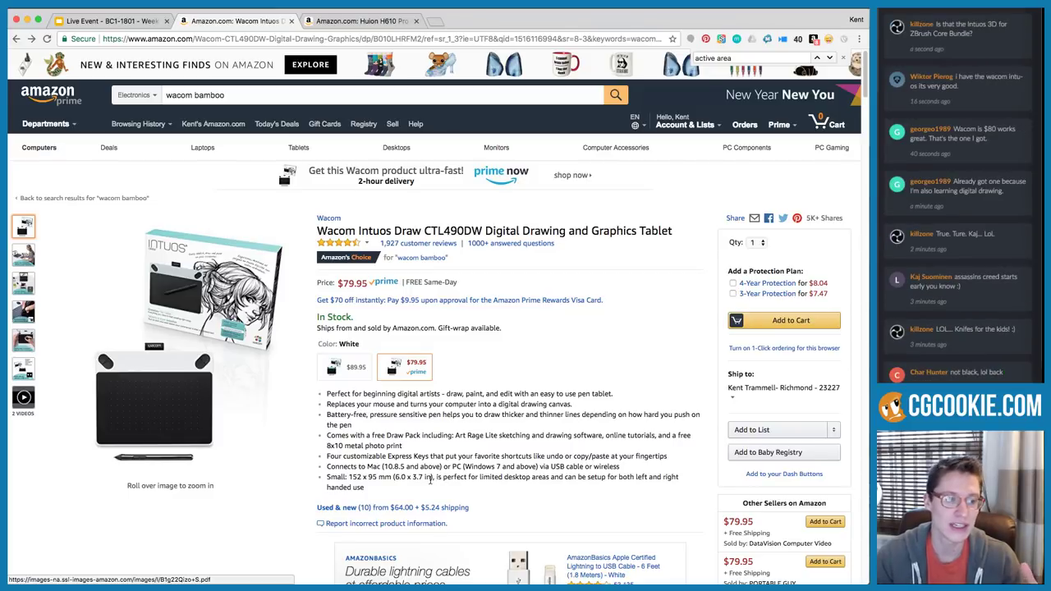
mouse_move(168, 423)
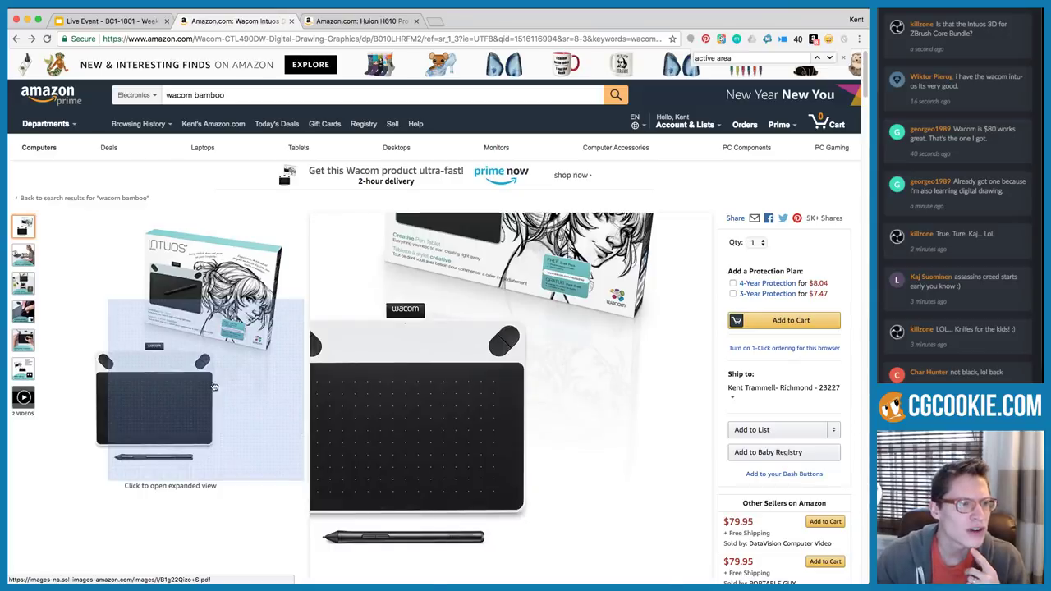
Highlight the live chat question about the Intuos 3D for ZBrush Core bundle and clear the highlight
click(976, 38)
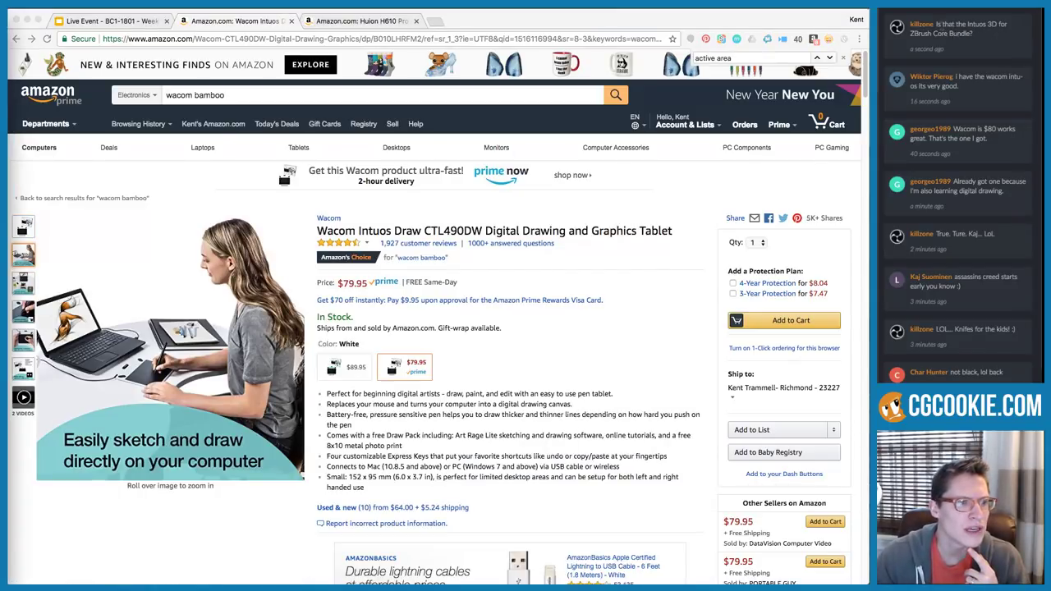
triple_click(952, 33)
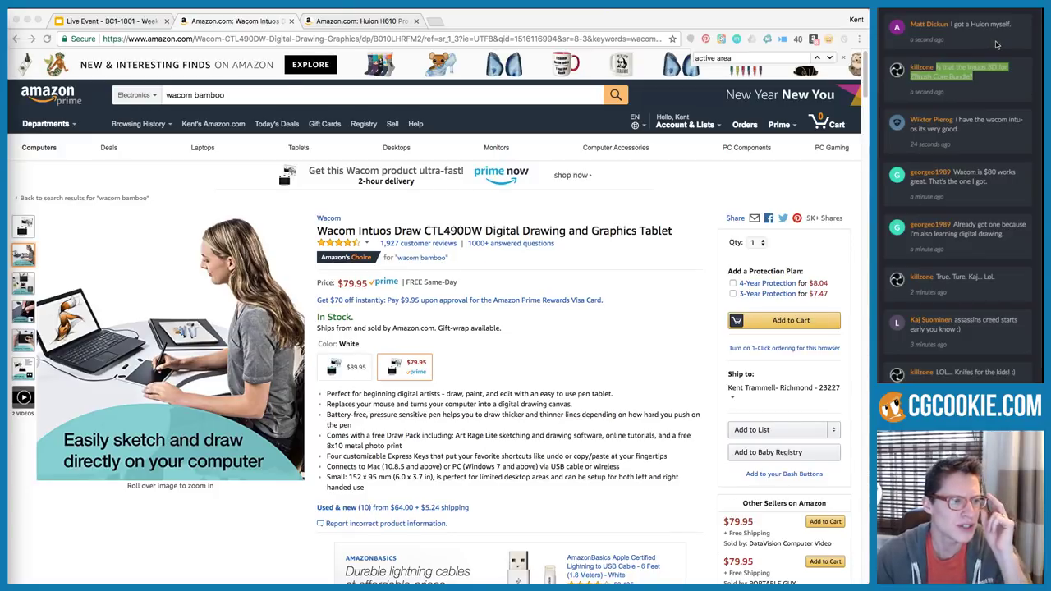
click(1003, 82)
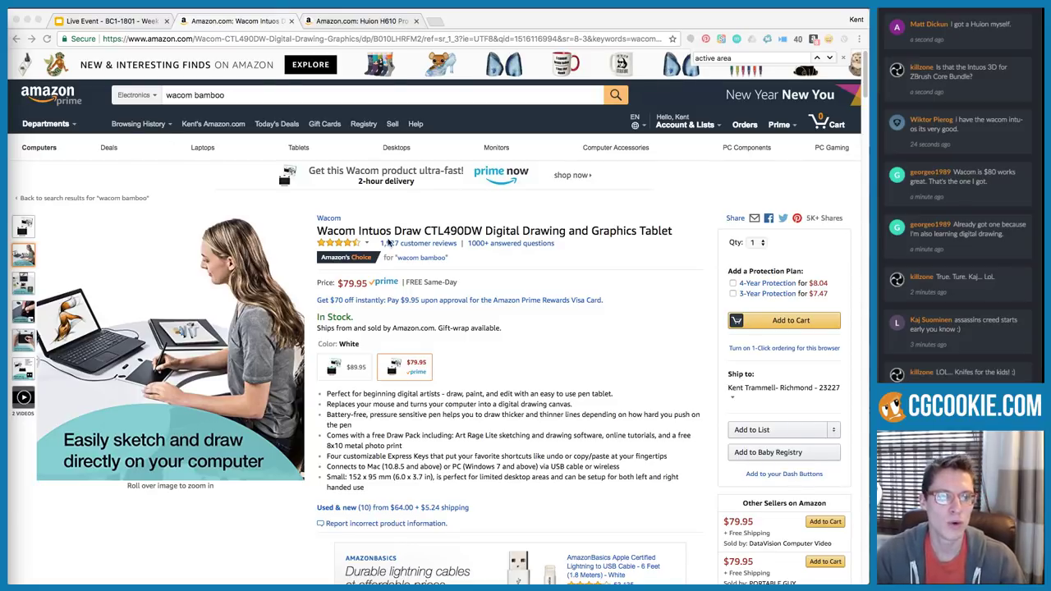
Revisit the Huion and Wacom product pages and return to the graphic tablets slide of the presentation
click(351, 22)
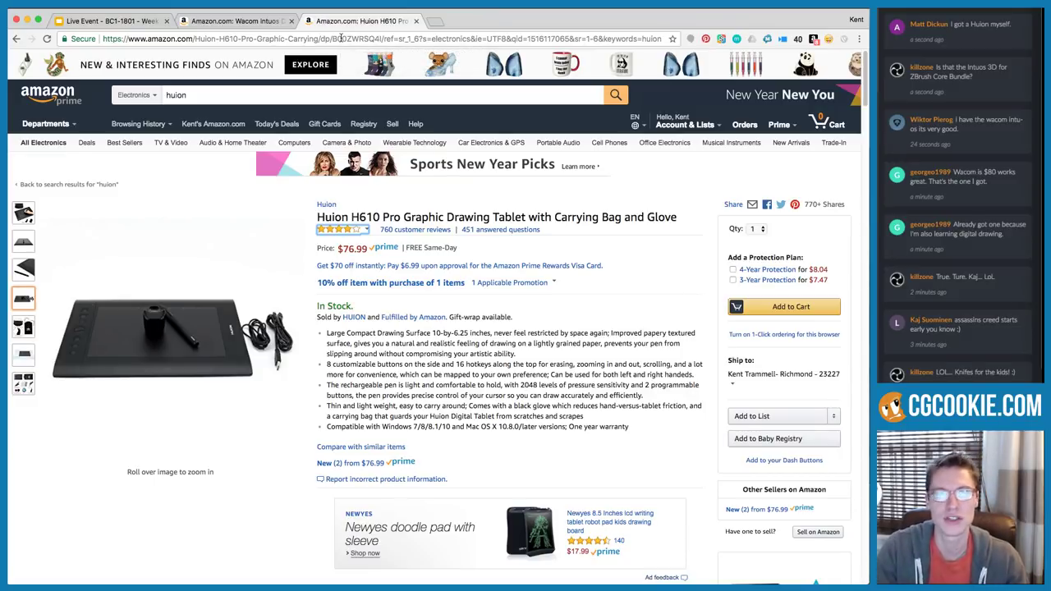
click(234, 20)
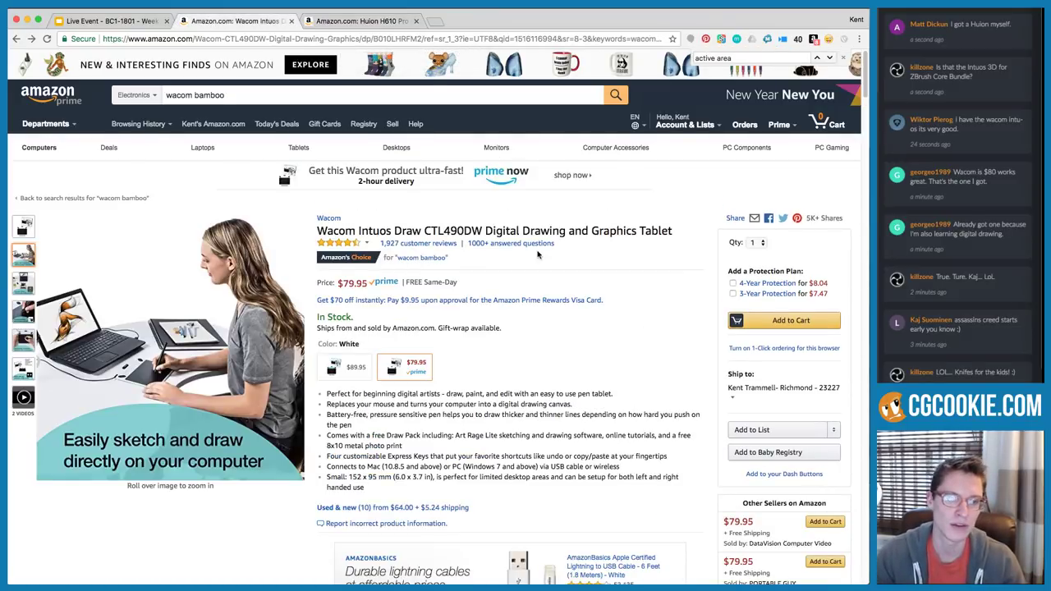
click(104, 21)
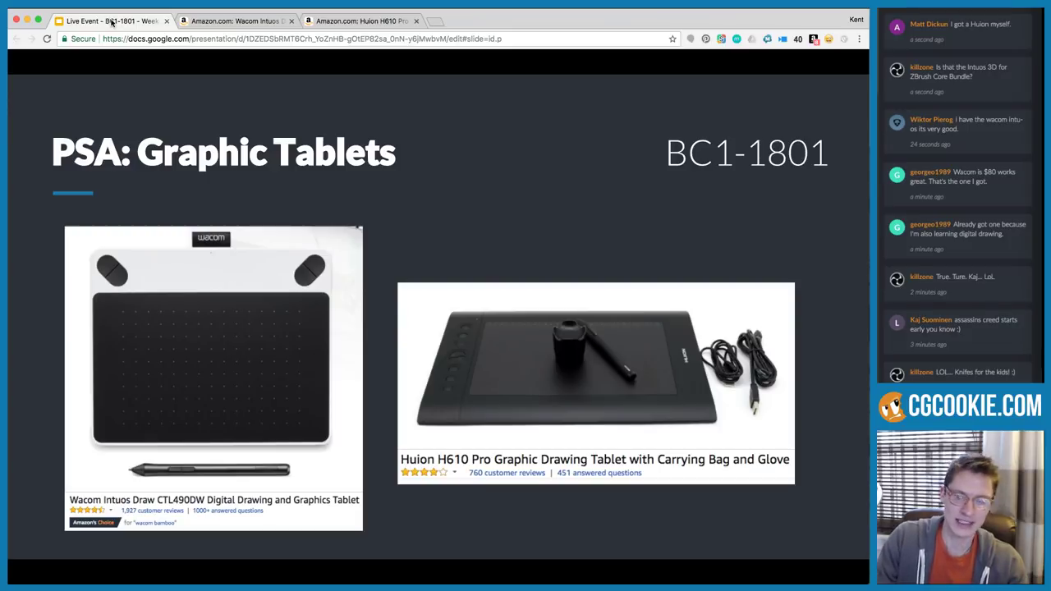
Switch to Blender, start a new file by reloading the start-up file, and bring the live chat into focus
key(super+Tab)
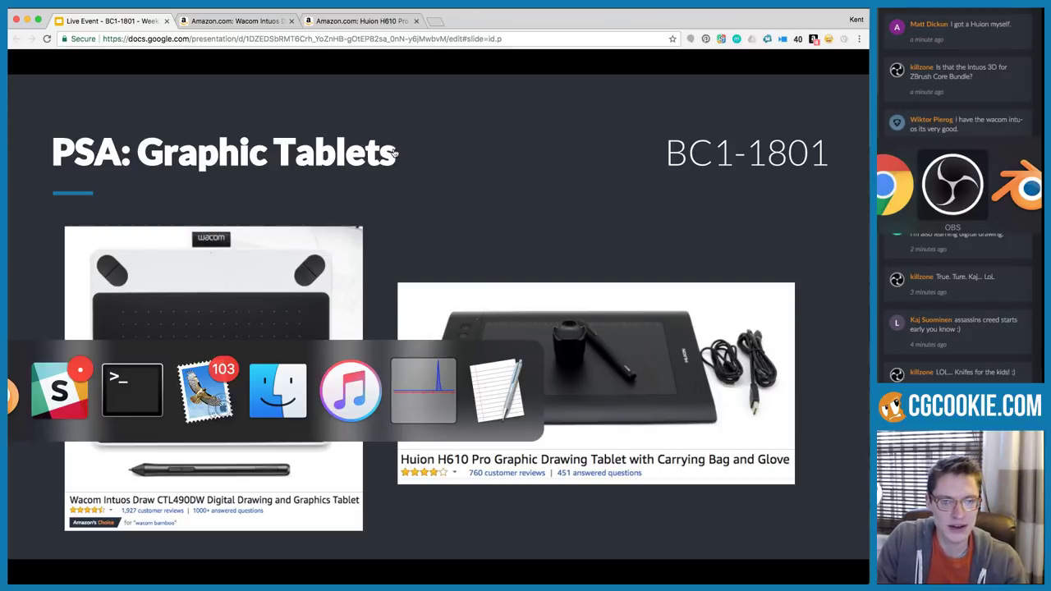
key(super+Tab)
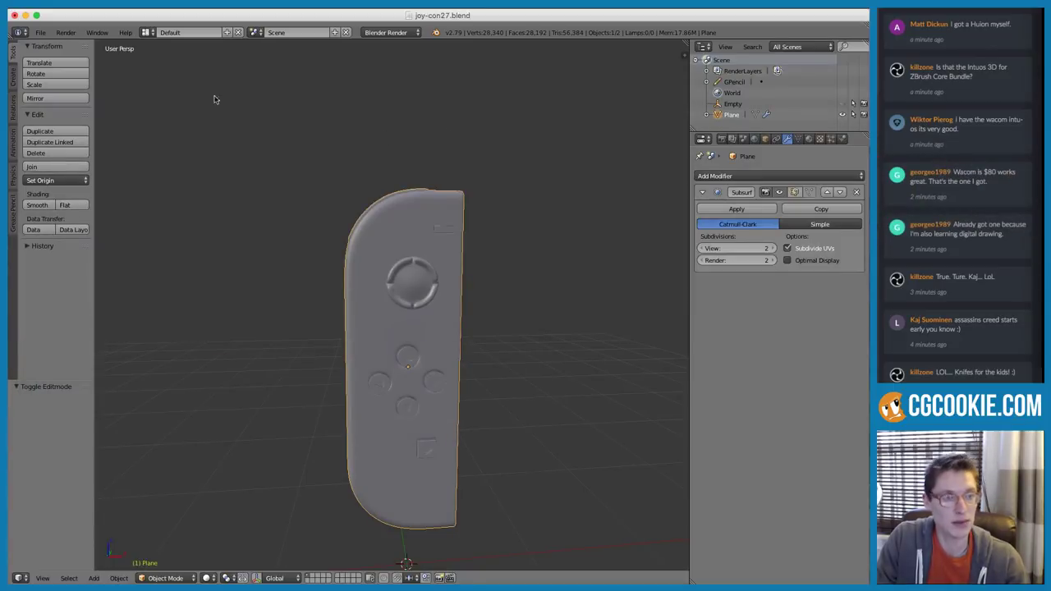
click(40, 33)
click(53, 46)
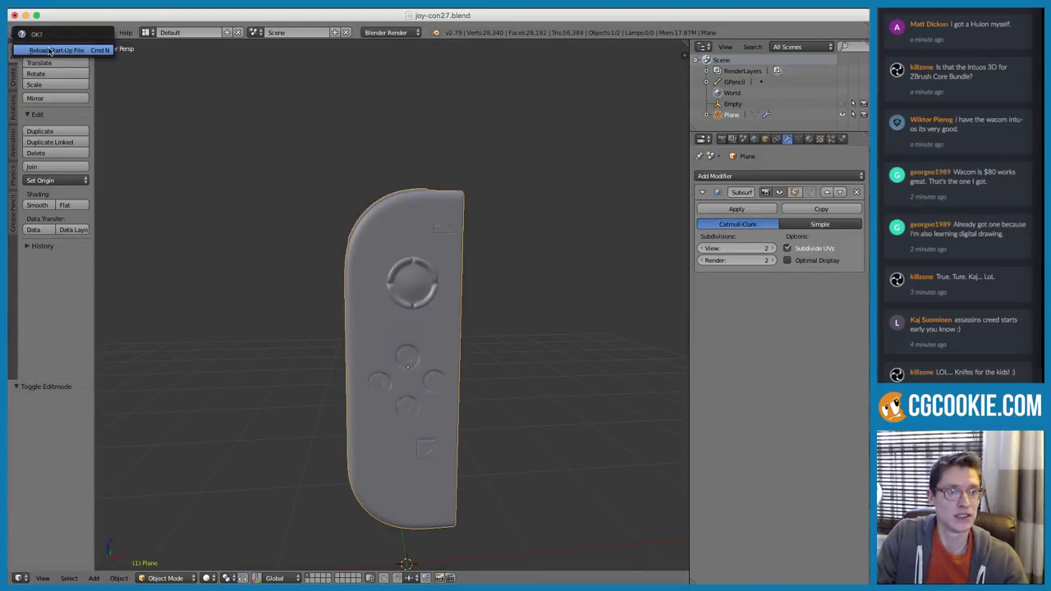
click(51, 49)
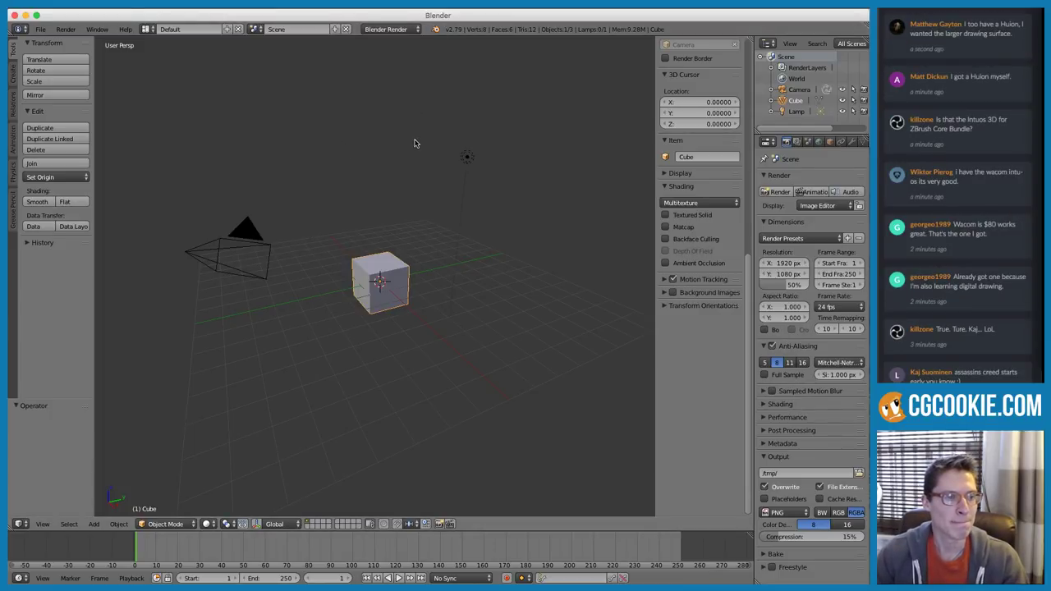
click(1014, 64)
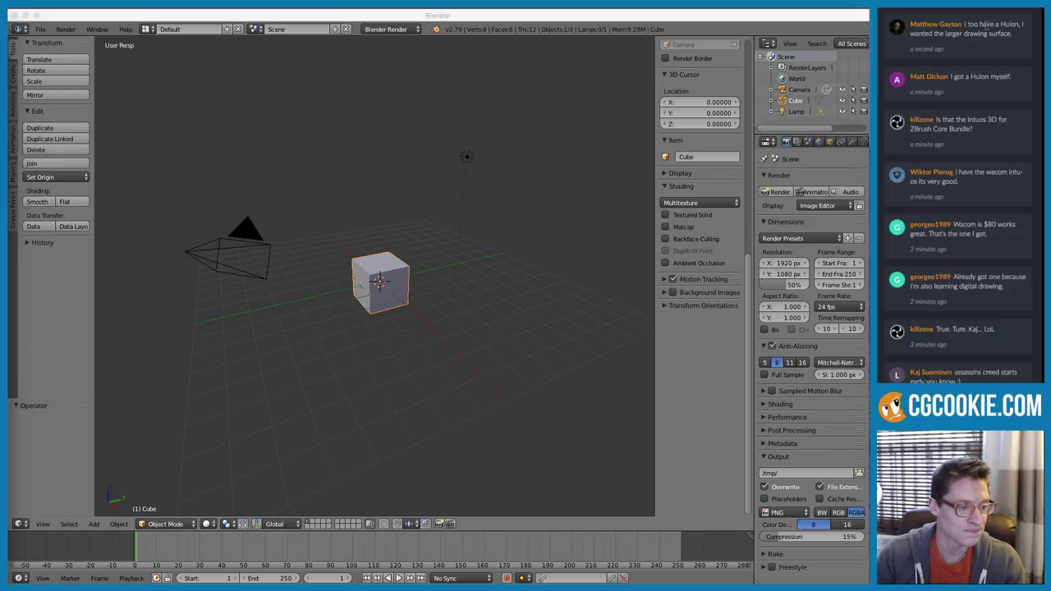
Read back through the older live chat messages, return to the newest ones and bring the 3D view back into focus
scroll(966, 151, down, 3)
scroll(966, 151, down, 3)
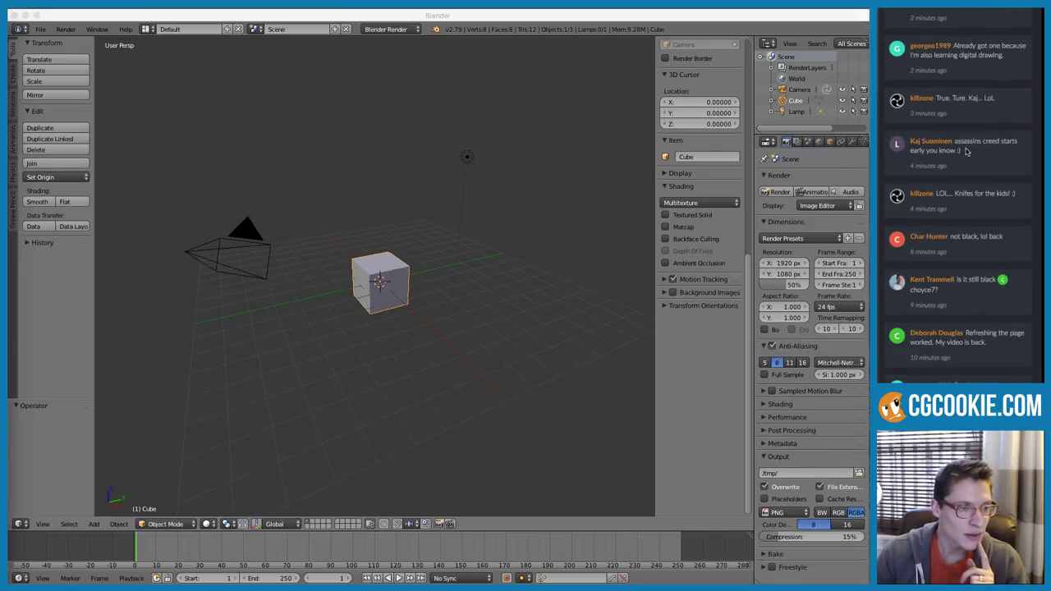
scroll(966, 151, down, 5)
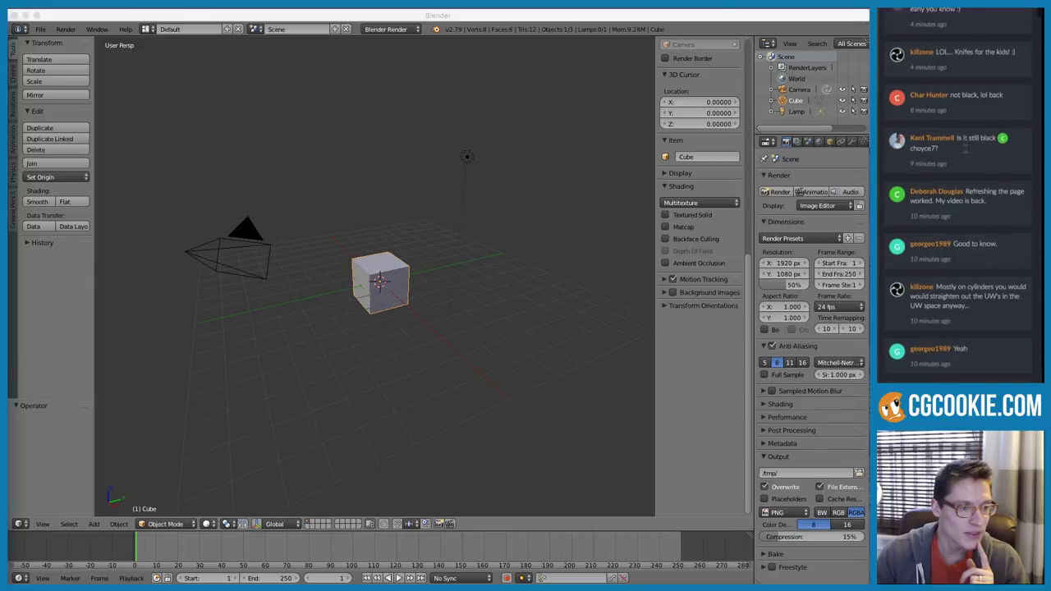
scroll(966, 151, down, 2)
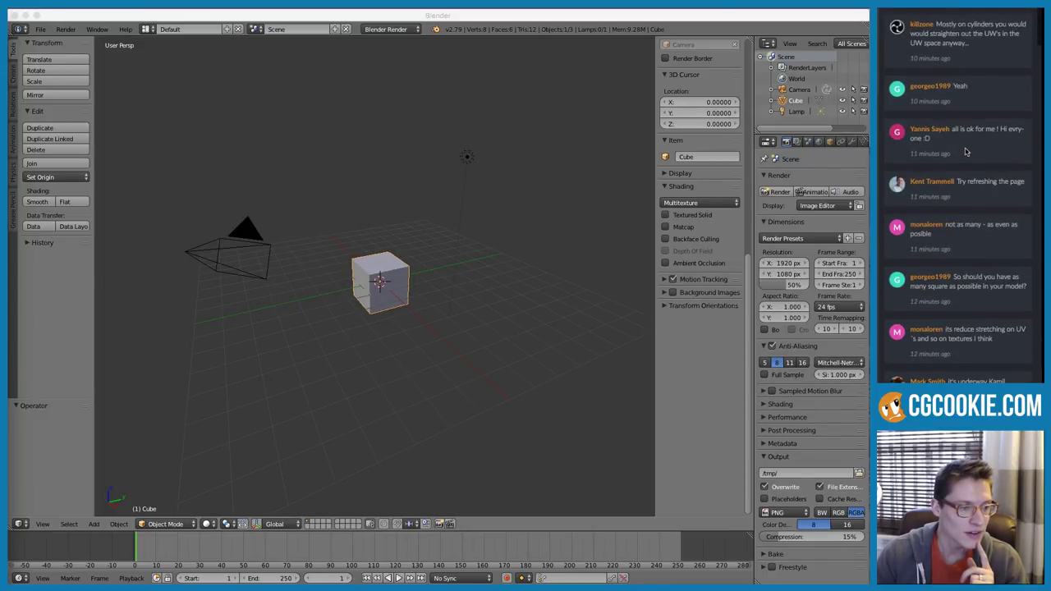
scroll(966, 151, down, 1)
scroll(966, 151, up, 10)
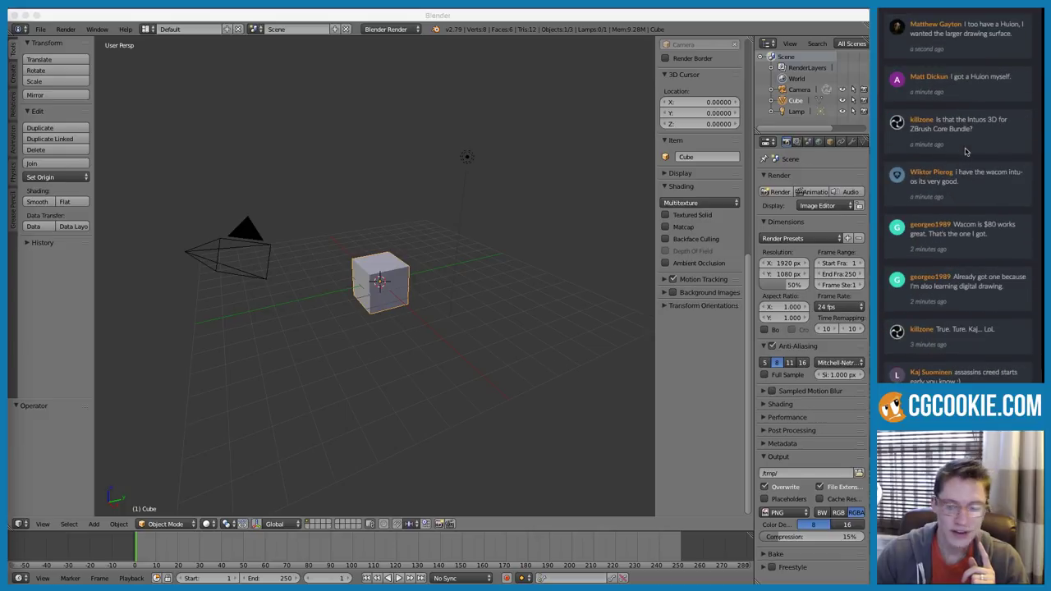
click(379, 127)
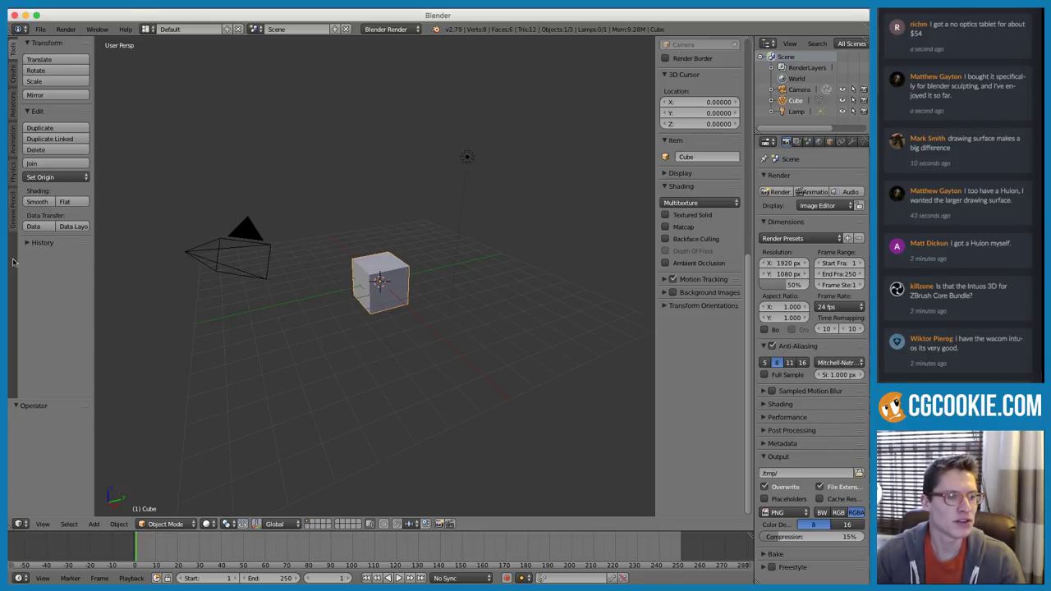
Highlight the live chat comment about buying a tablet for Blender sculpting, clear it, and highlight the comment about drawing surface
click(977, 90)
mouse_move(954, 95)
mouse_down()
mouse_move(977, 80)
mouse_move(964, 79)
mouse_up()
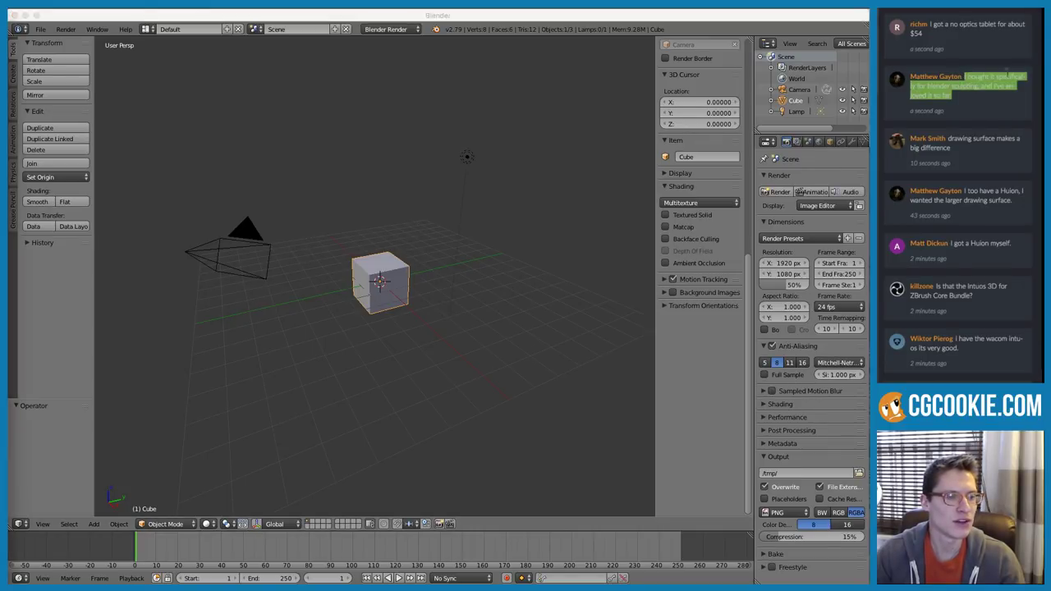
click(993, 97)
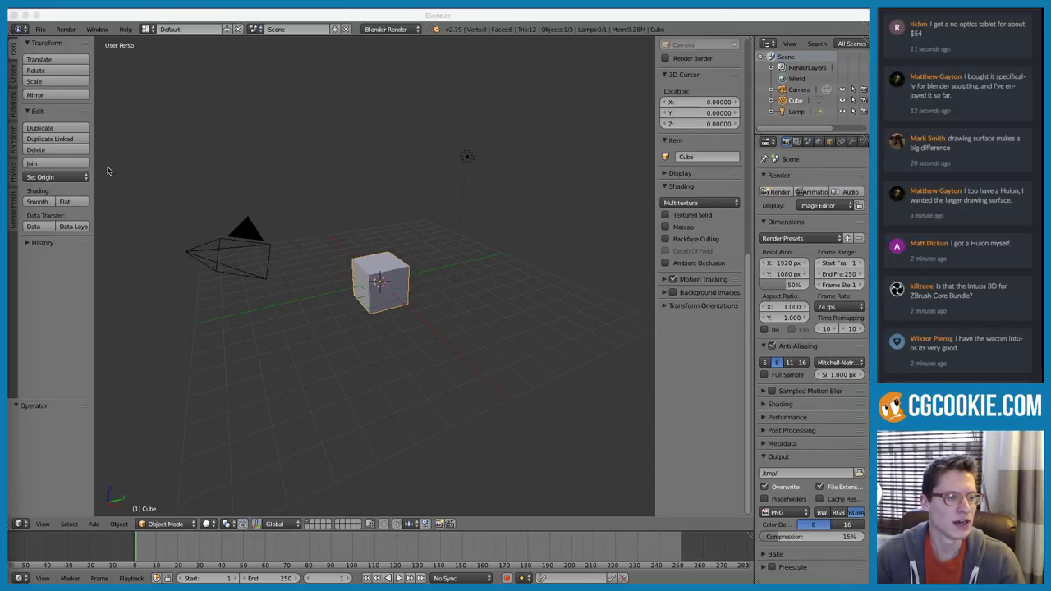
triple_click(951, 148)
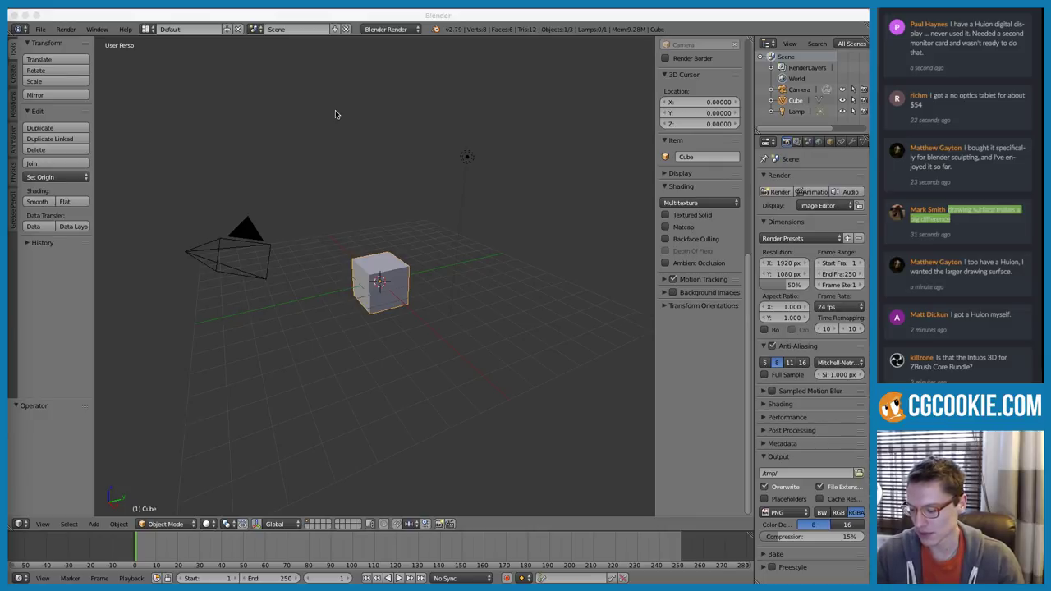
Switch to the browser and examine the sponsored and related products on the Huion H610 Pro's Amazon page, including the second sponsored set
key(super+Tab)
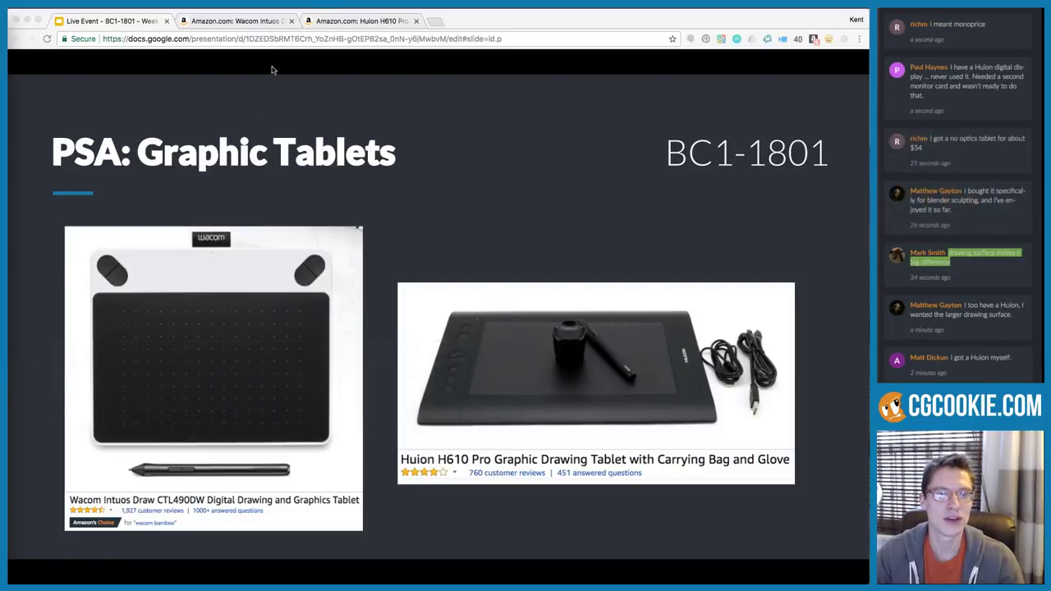
click(337, 20)
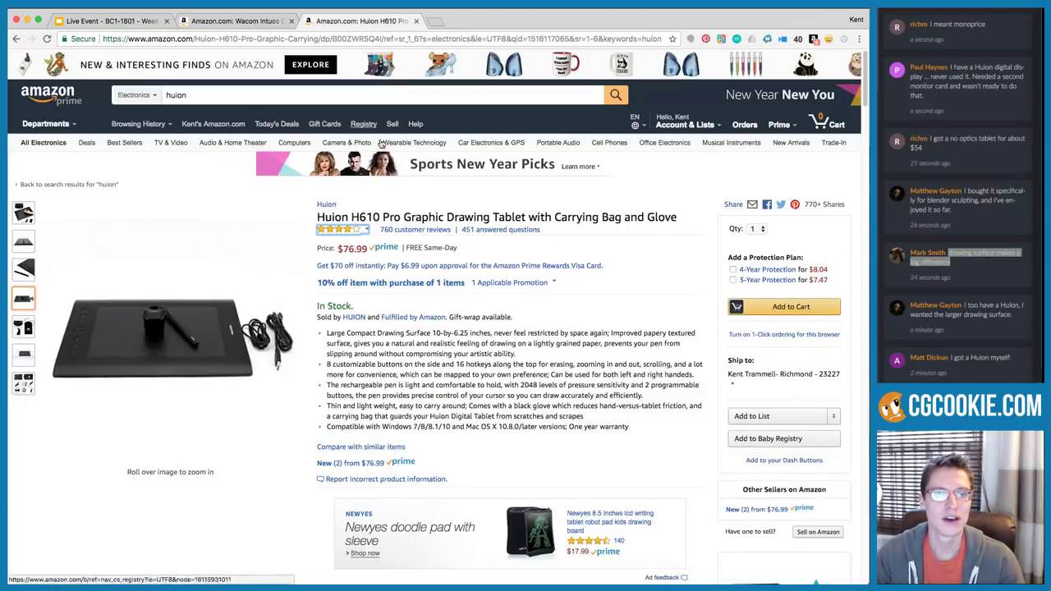
scroll(430, 279, down, 15)
scroll(431, 278, up, 3)
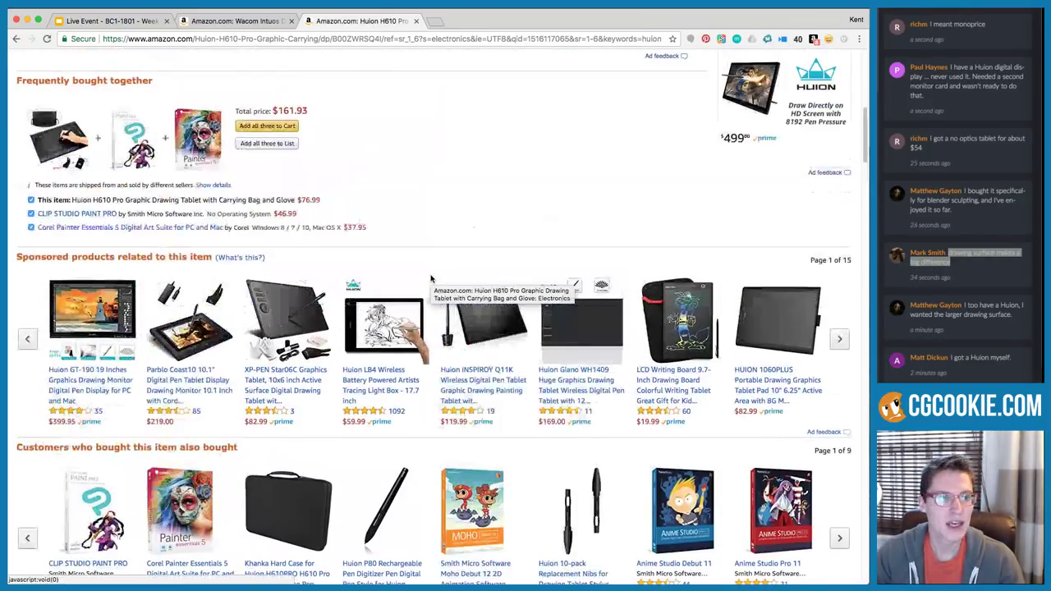
scroll(431, 278, down, 3)
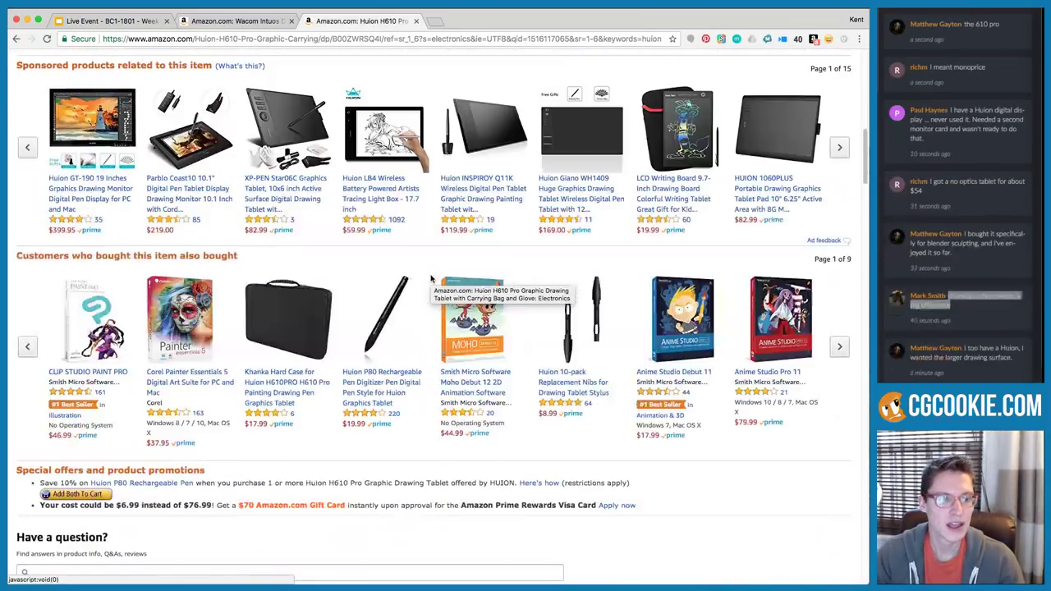
click(839, 147)
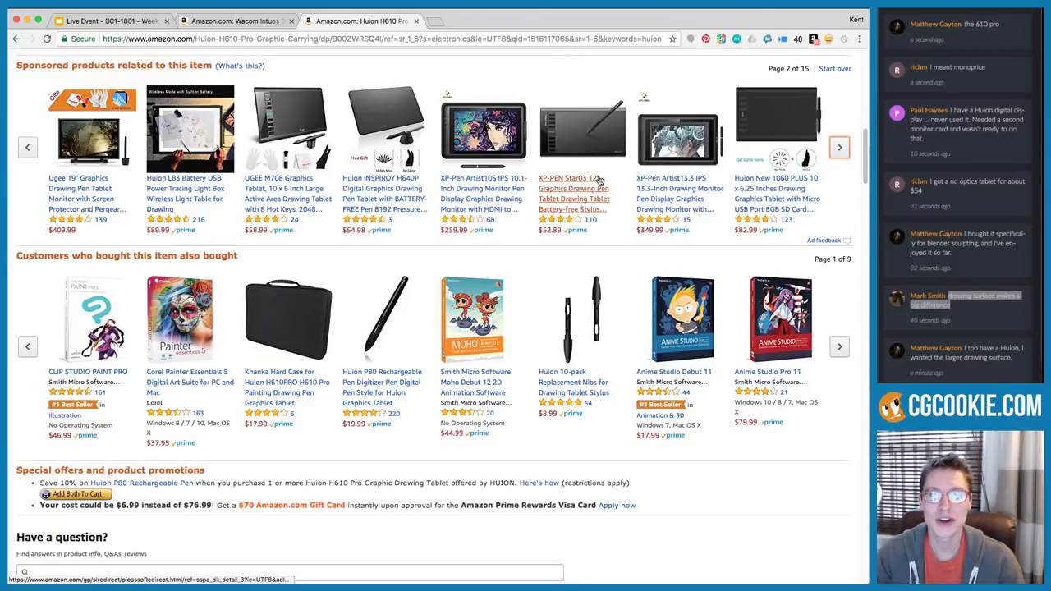
scroll(580, 175, down, 5)
scroll(582, 173, down, 5)
scroll(583, 172, up, 20)
Search Amazon Electronics for "huion small tablet"
click(294, 99)
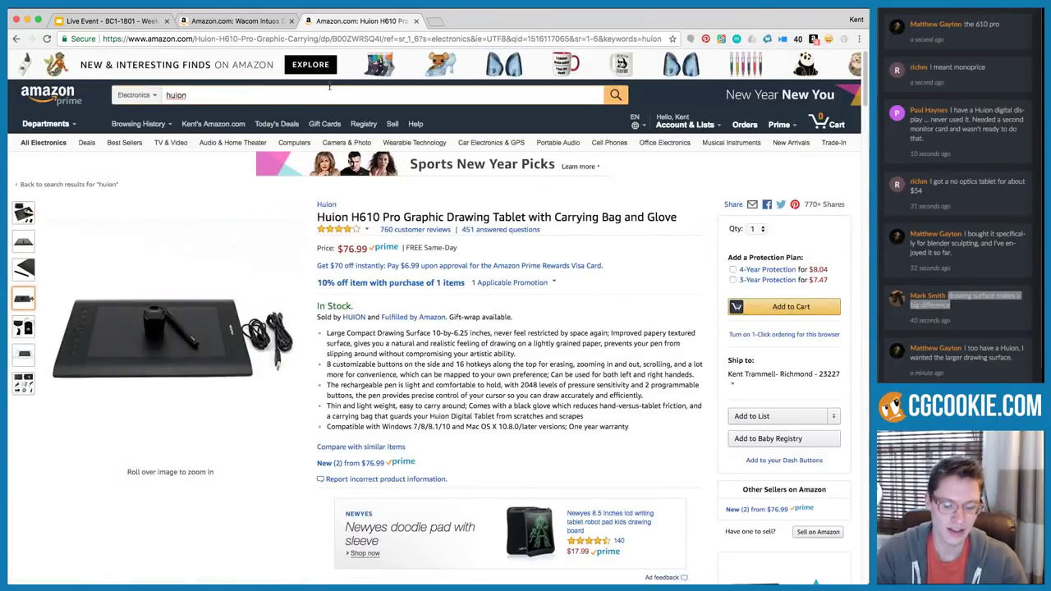
text(small ta)
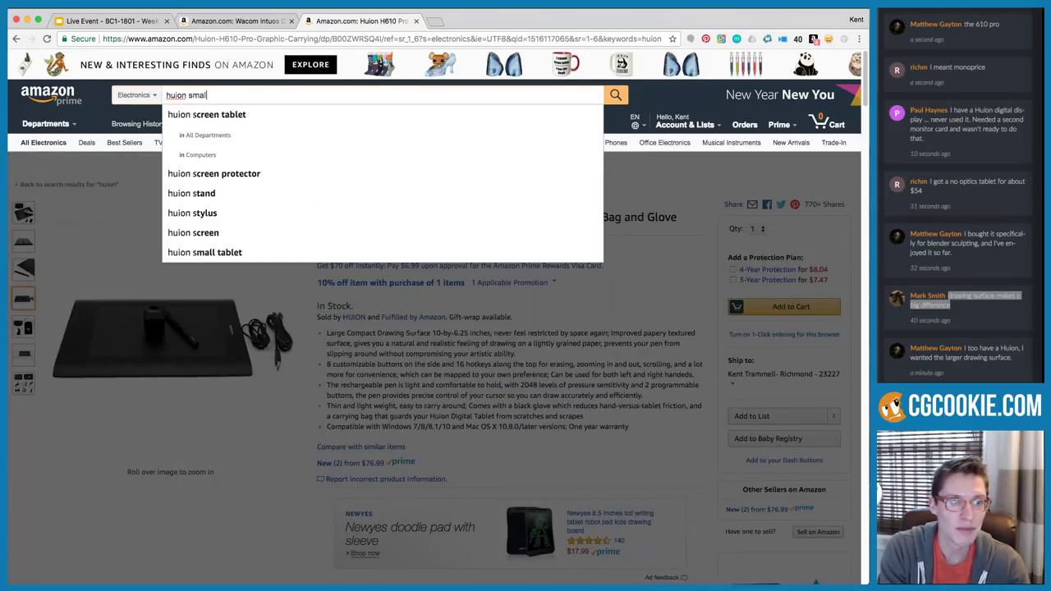
text(blet)
key(Return)
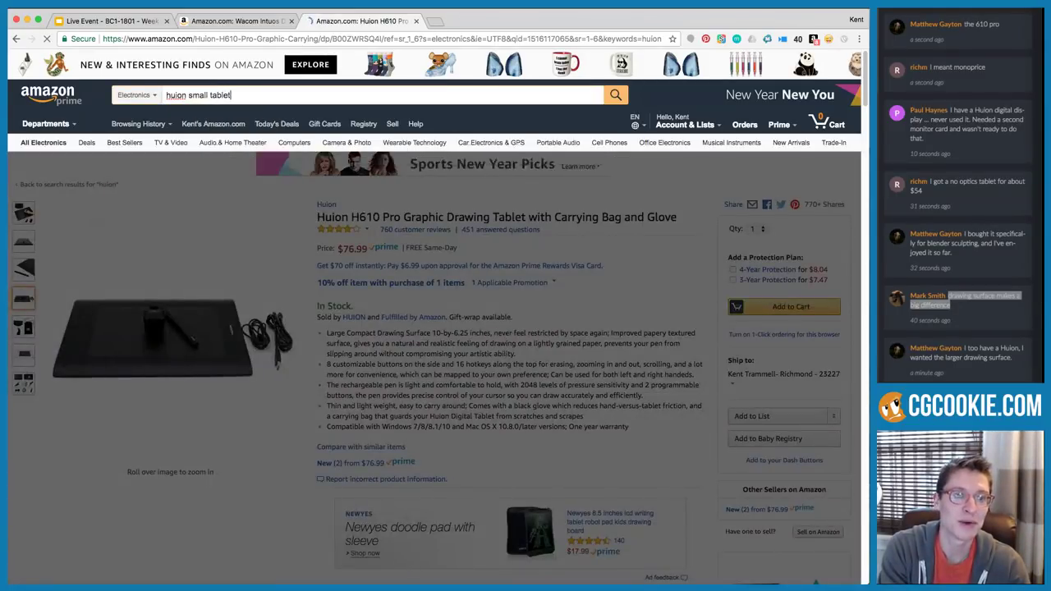
View the Huion H420 4-by-2.23 inch tablet from the search results, and return to the Wacom Intuos Draw product page
scroll(367, 342, down, 5)
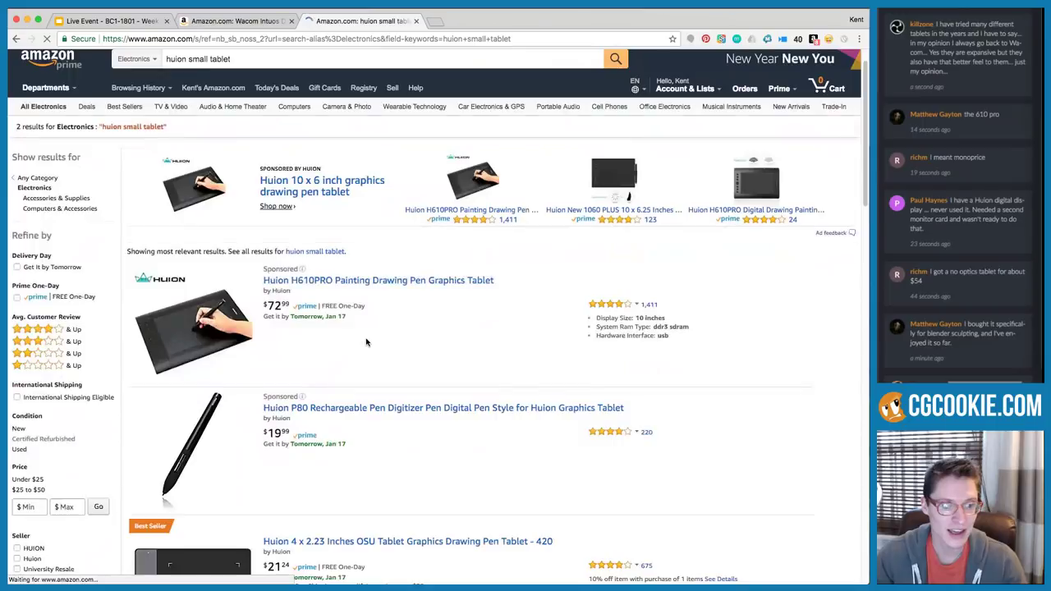
click(301, 328)
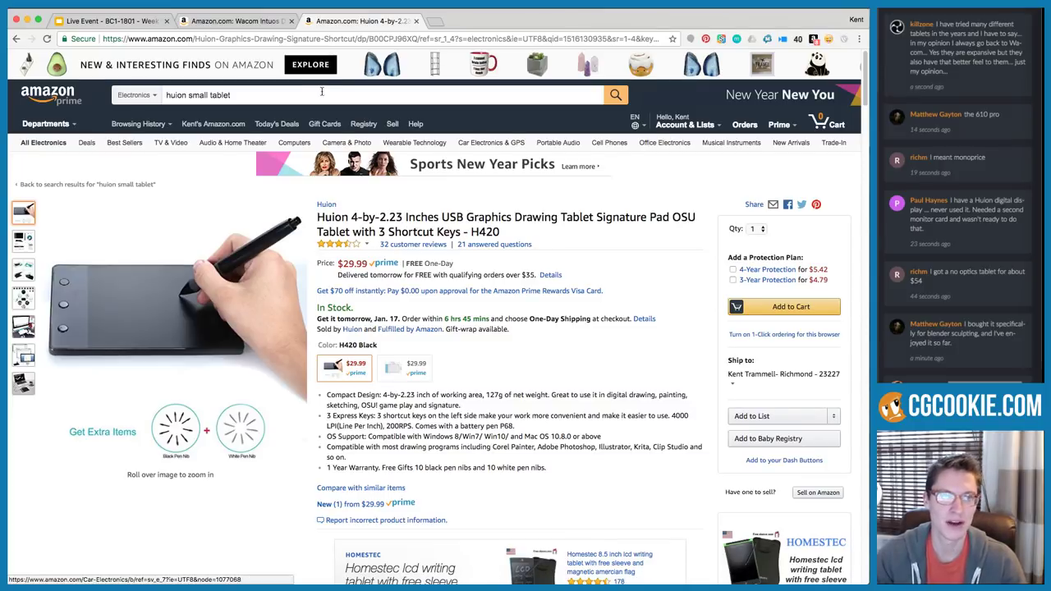
click(243, 21)
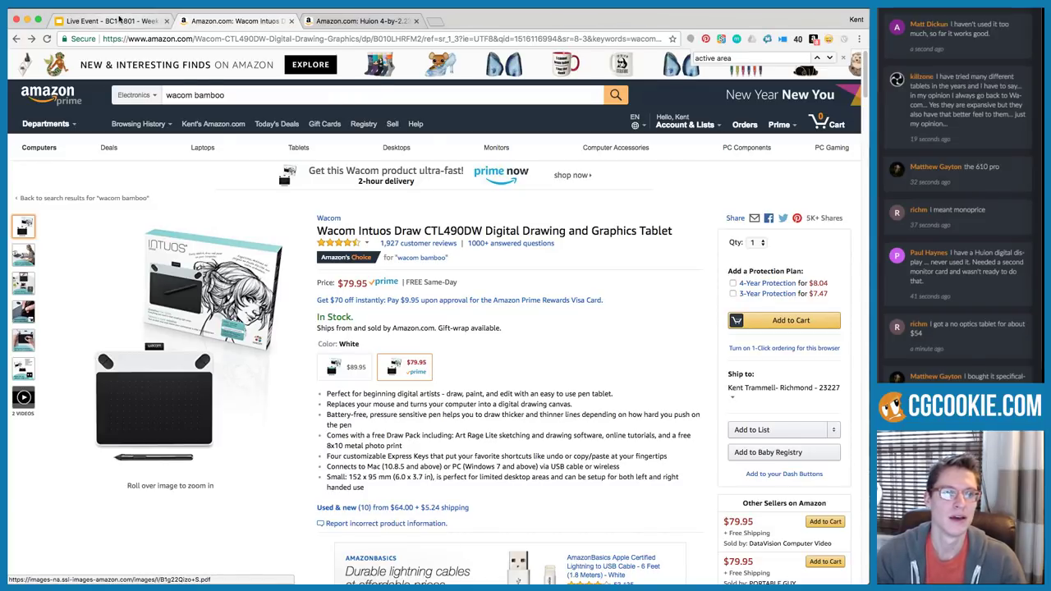
Switch to Blender and delete the default camera and lamp from the scene
key(super+Tab)
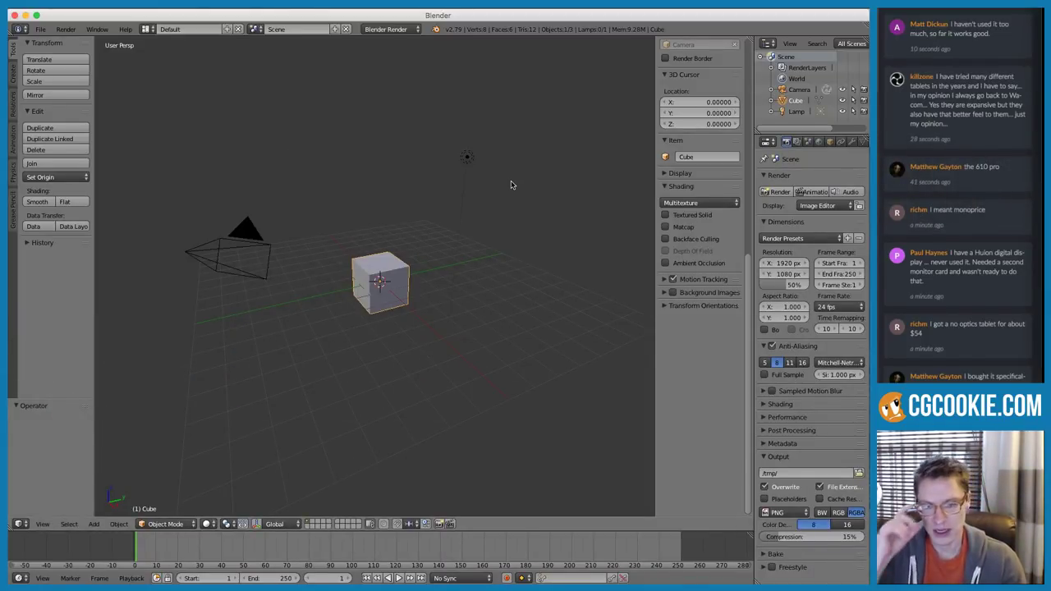
scroll(400, 261, up, 3)
scroll(399, 261, down, 2)
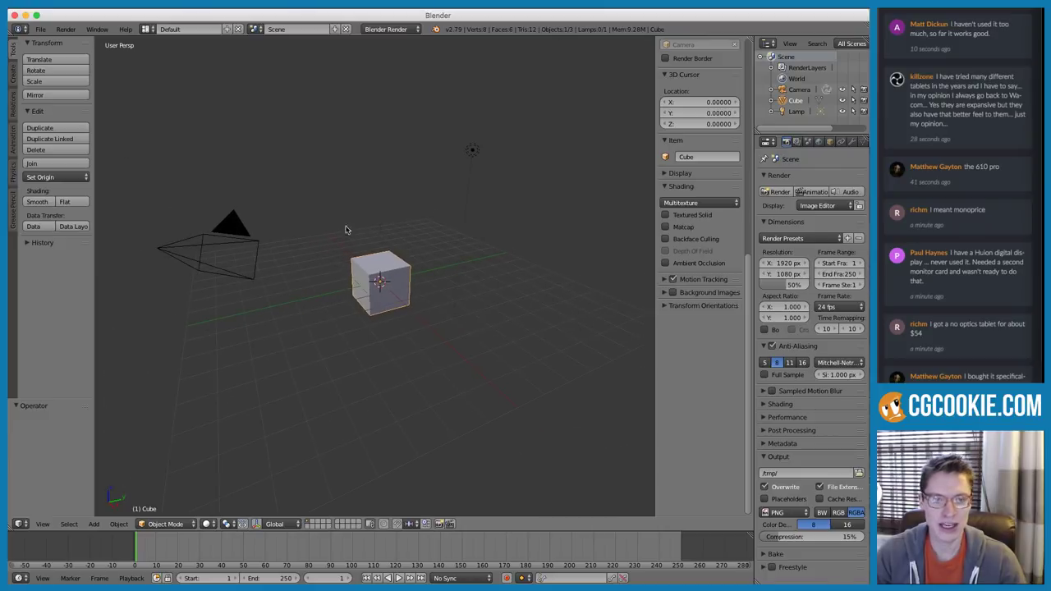
right_click(256, 230)
shift+right_click(467, 156)
scroll(467, 156, up, 2)
key(x)
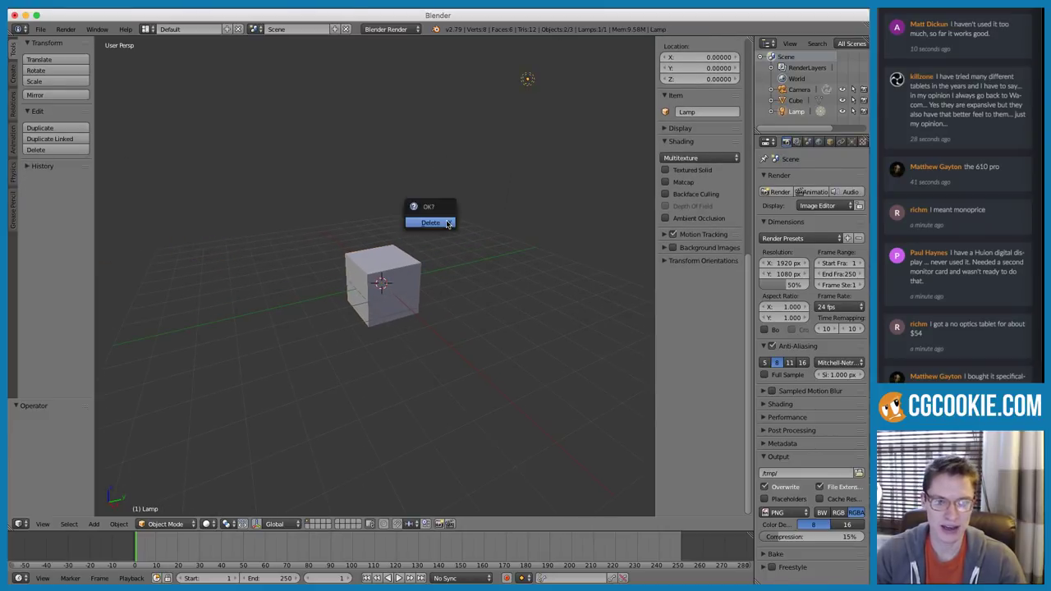
click(446, 222)
Move the default cube up along the Z axis by about 1.44 units
scroll(429, 209, up, 2)
right_click(426, 254)
middle_drag(427, 238, 418, 211)
key(g)
key(z)
click(431, 178)
scroll(432, 213, up, 3)
scroll(431, 197, down, 2)
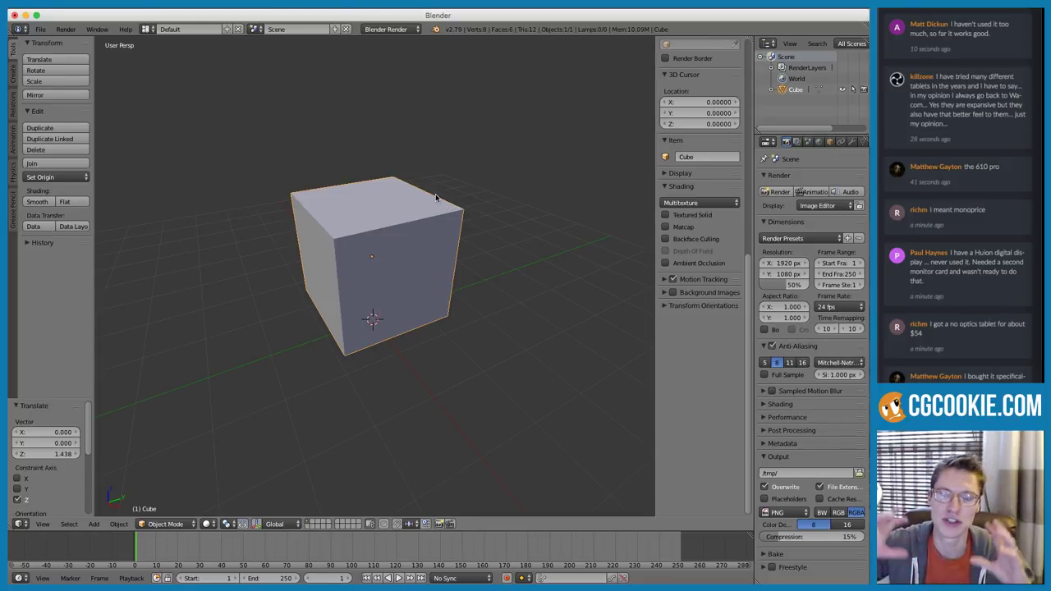
Widen the properties editor and show the cube's modifier settings
middle_drag(436, 196, 411, 217)
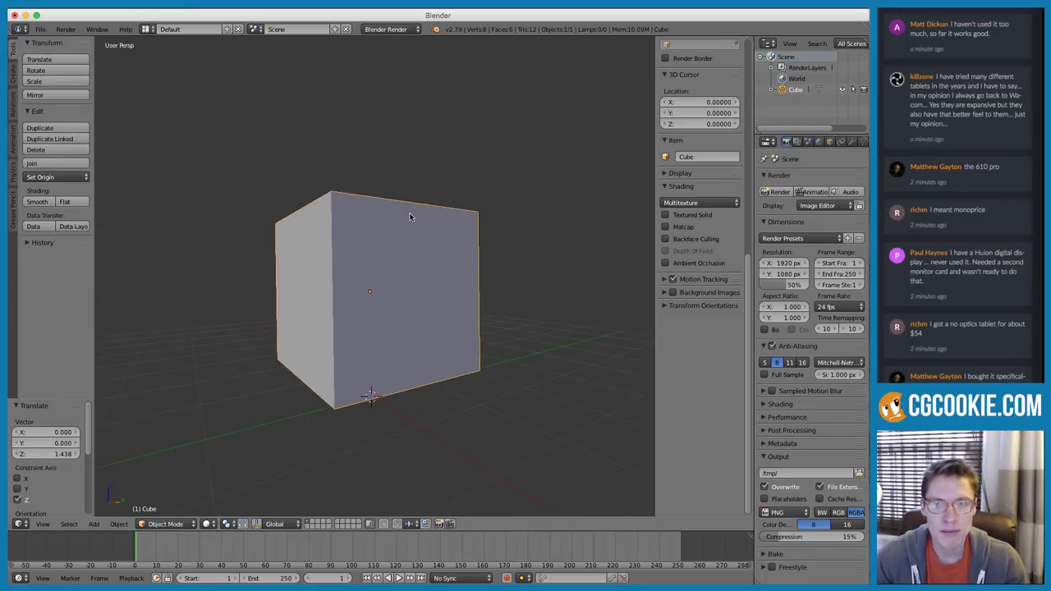
drag(756, 164, 697, 168)
click(794, 141)
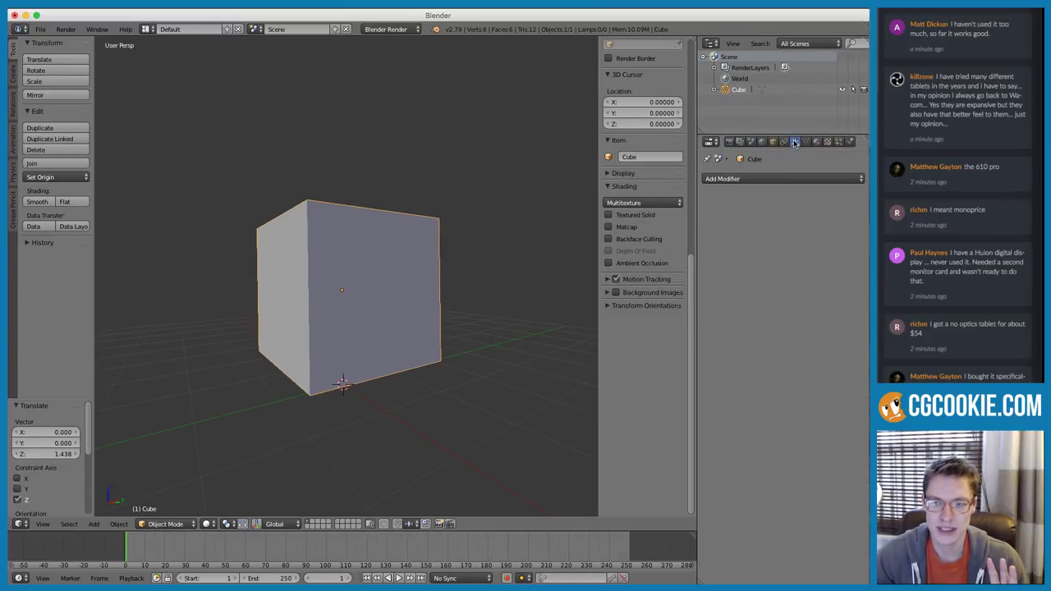
Add a Subdivision Surface modifier to the cube and set its view subdivisions to 3
click(768, 177)
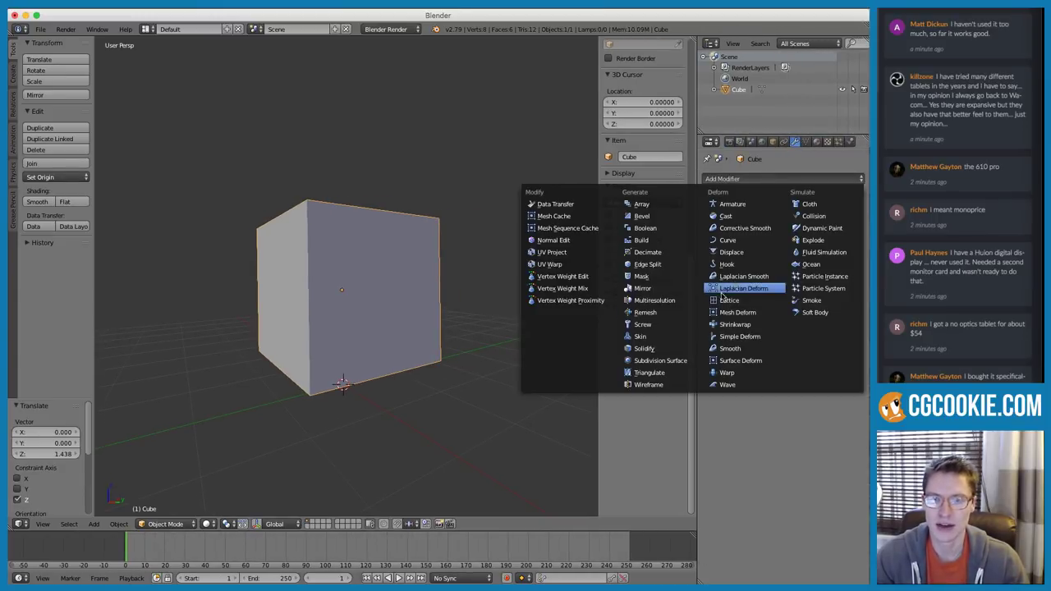
click(665, 360)
click(776, 250)
click(775, 250)
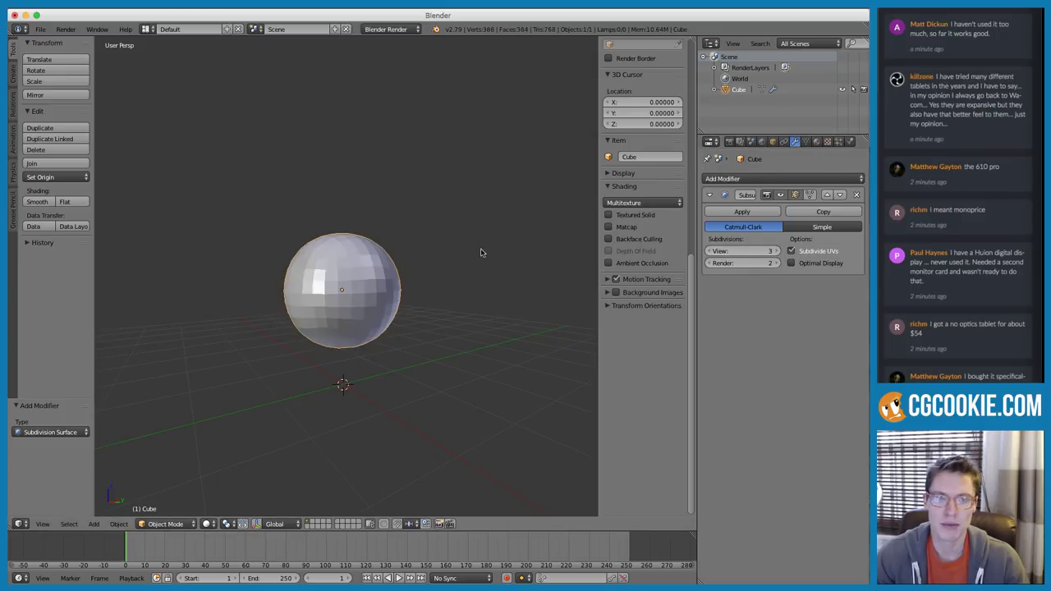
scroll(374, 238, up, 1)
middle_drag(372, 254, 382, 266)
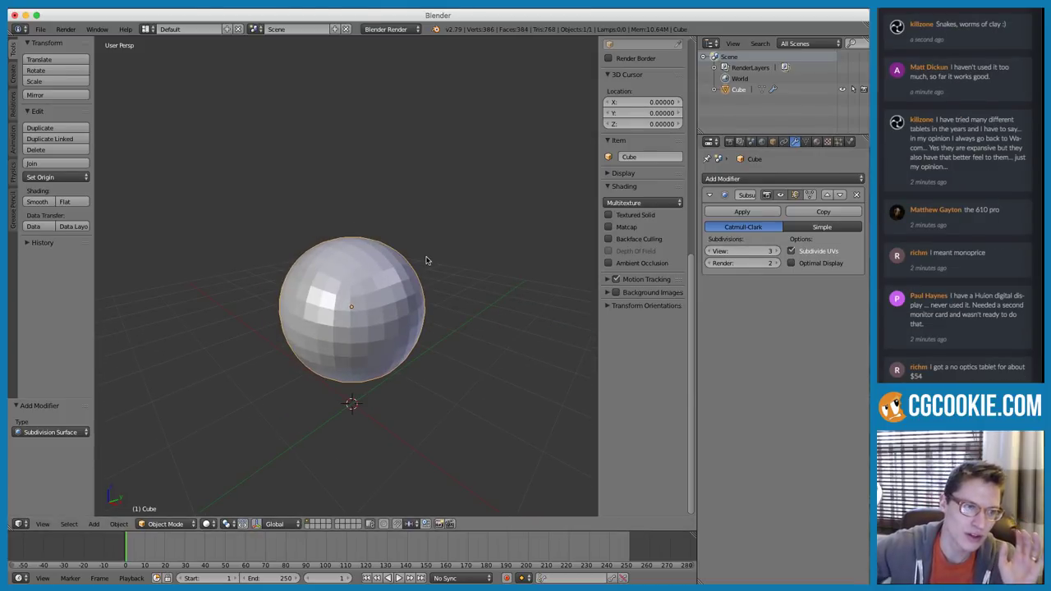
Try to move an upper corner vertex of the cube's cage in Edit Mode, and remove the Subdivision Surface modifier
key(Tab)
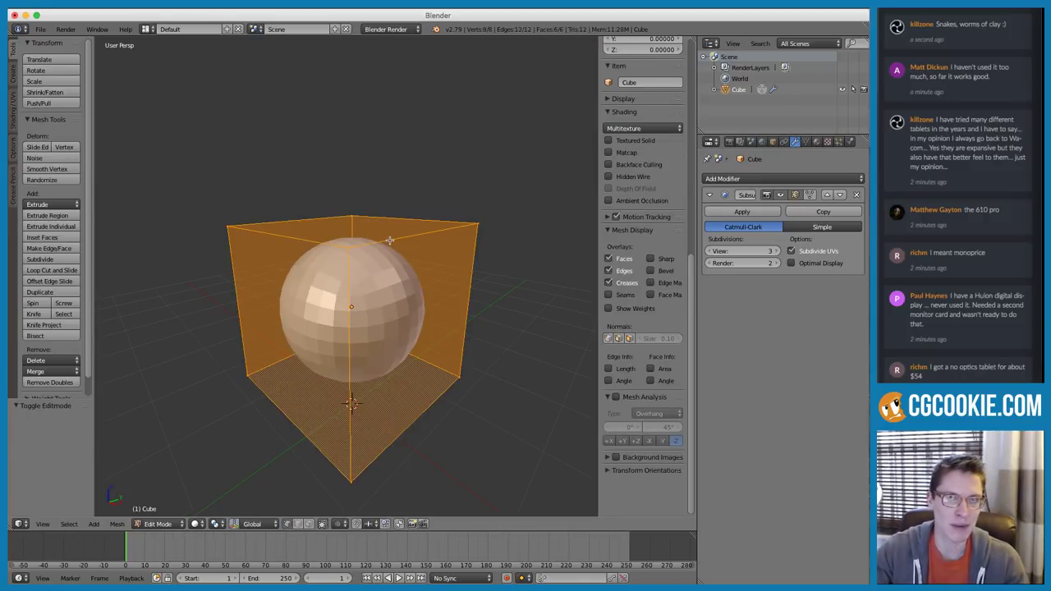
right_click(229, 223)
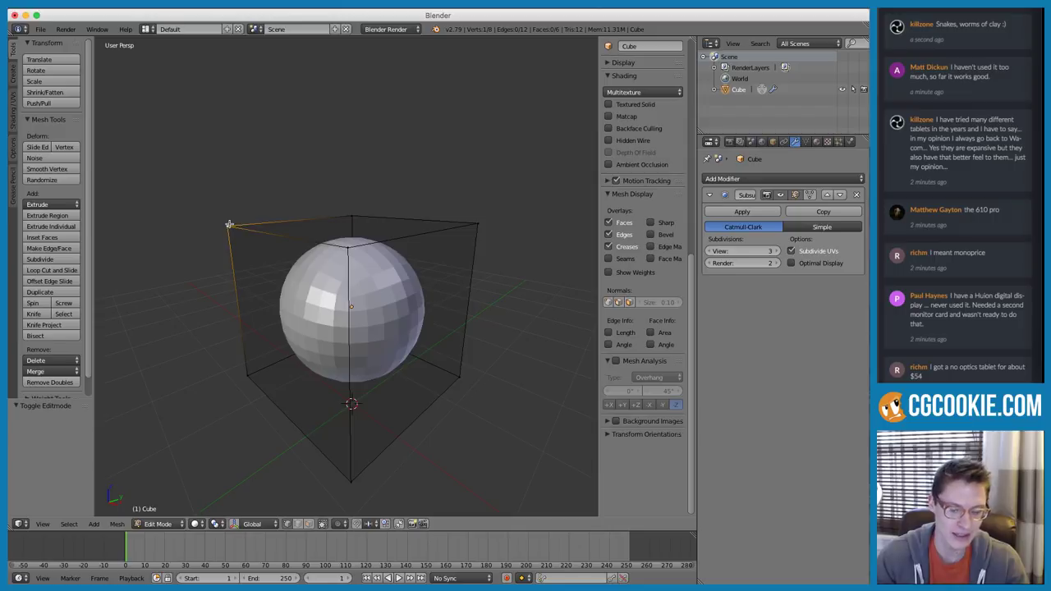
key(g)
key(Escape)
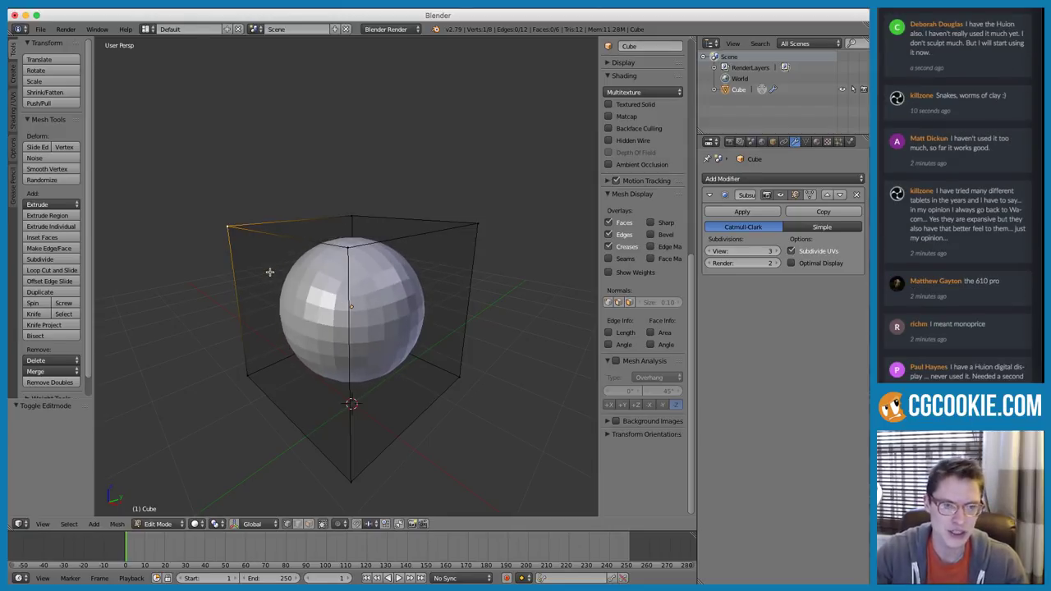
key(Tab)
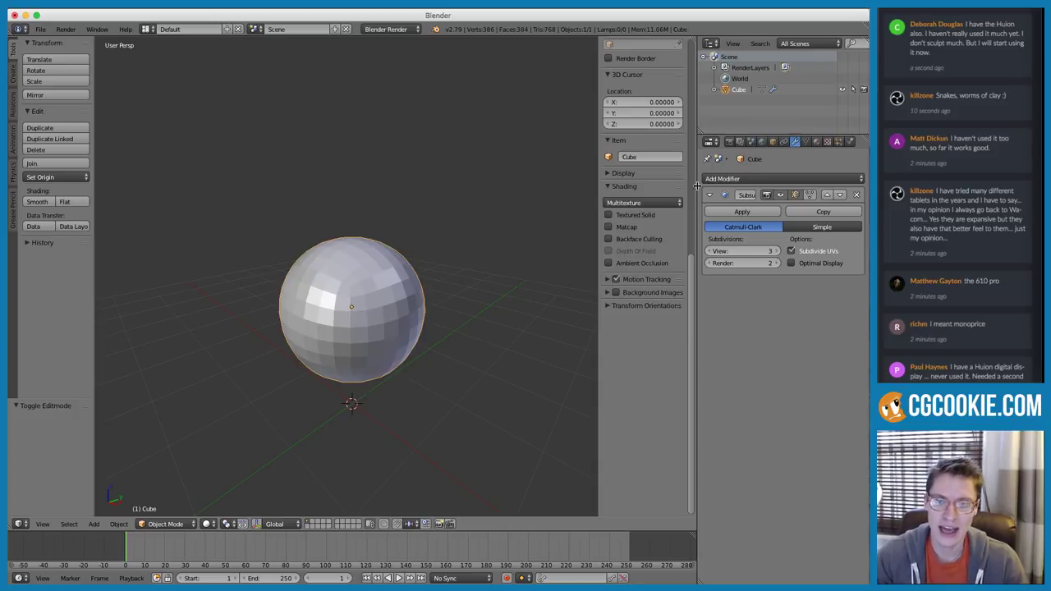
click(857, 194)
Add a Multiresolution modifier to the cube and subdivide it four times with Catmull-Clark
click(808, 180)
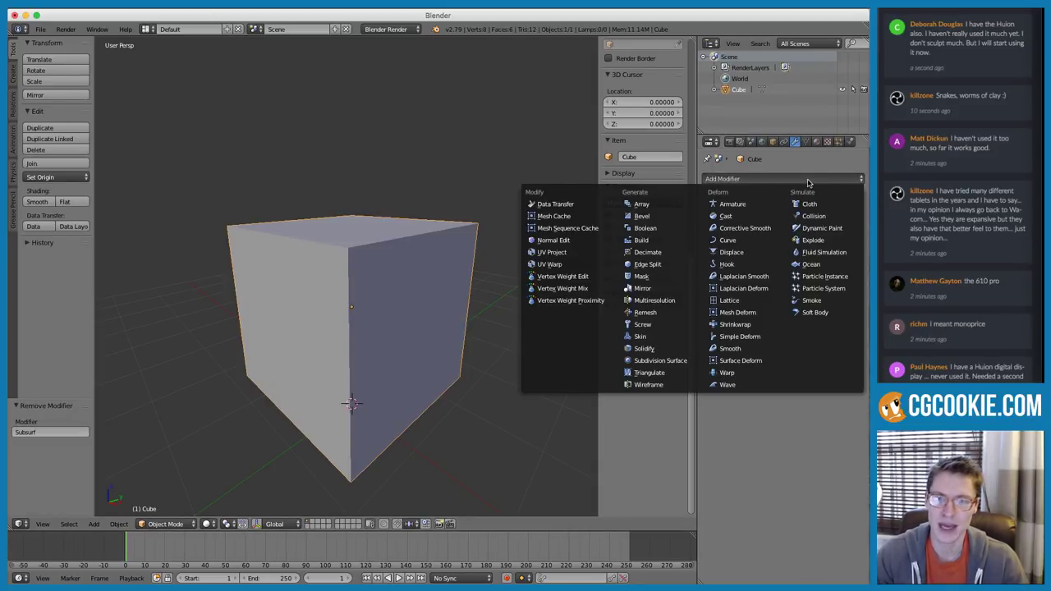
click(654, 300)
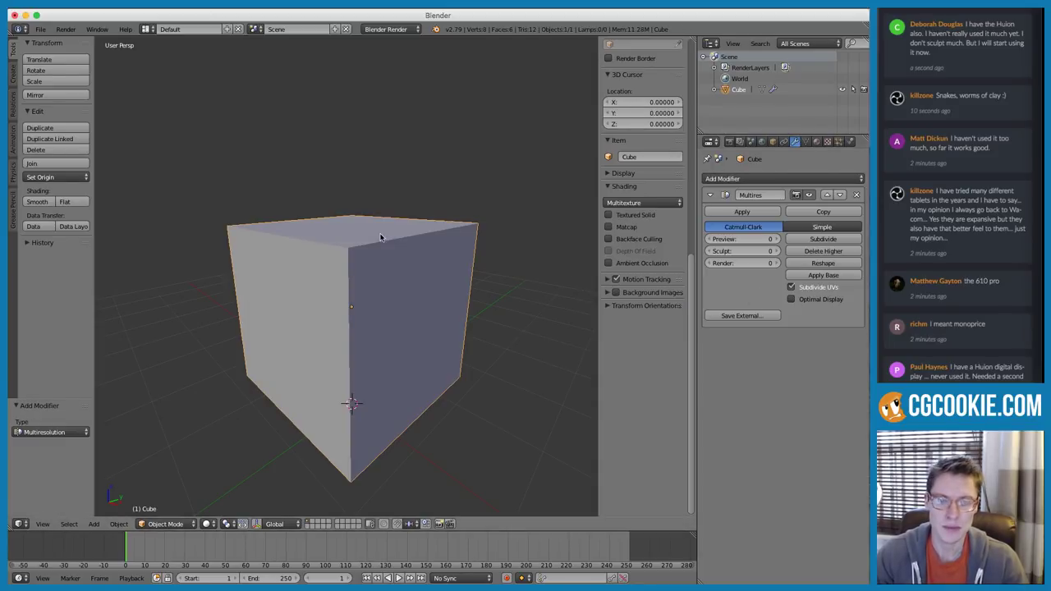
click(825, 239)
click(826, 239)
click(828, 241)
click(829, 240)
middle_drag(368, 244, 347, 237)
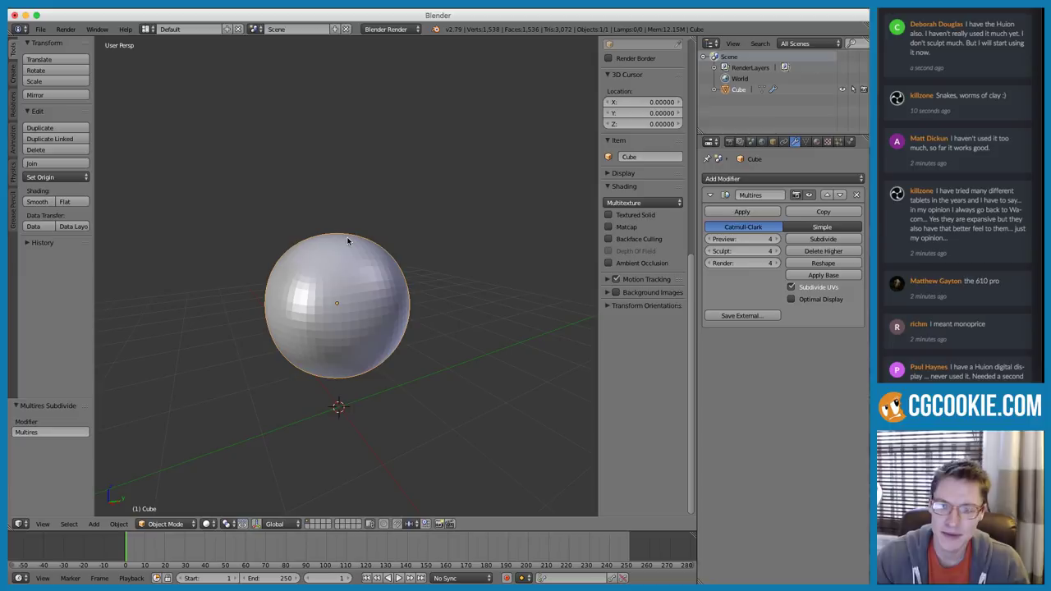
Switch the cube to Sculpt Mode and extend the 3D view down over the timeline
click(165, 523)
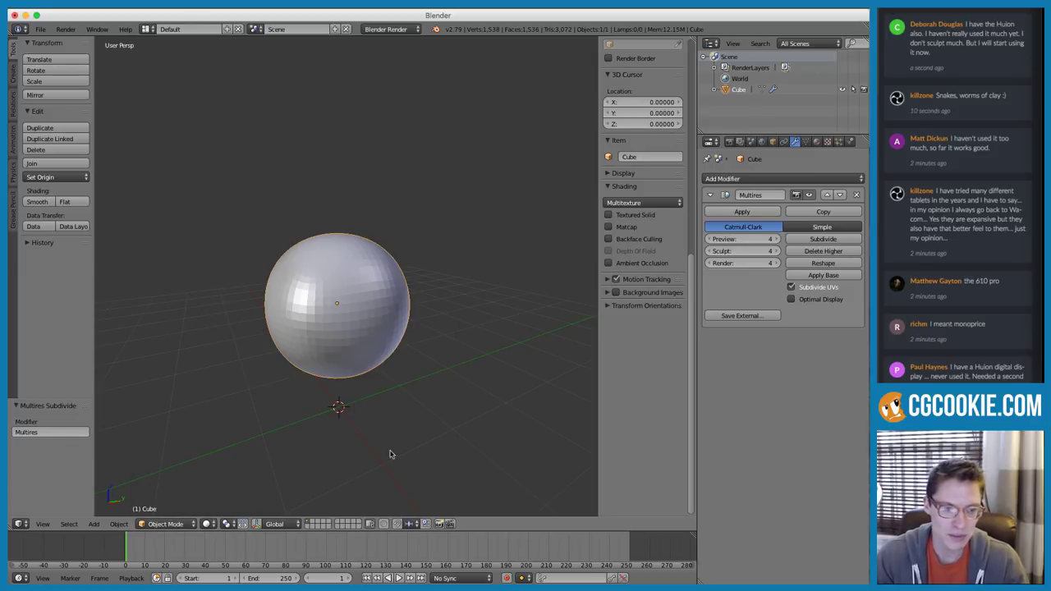
click(165, 524)
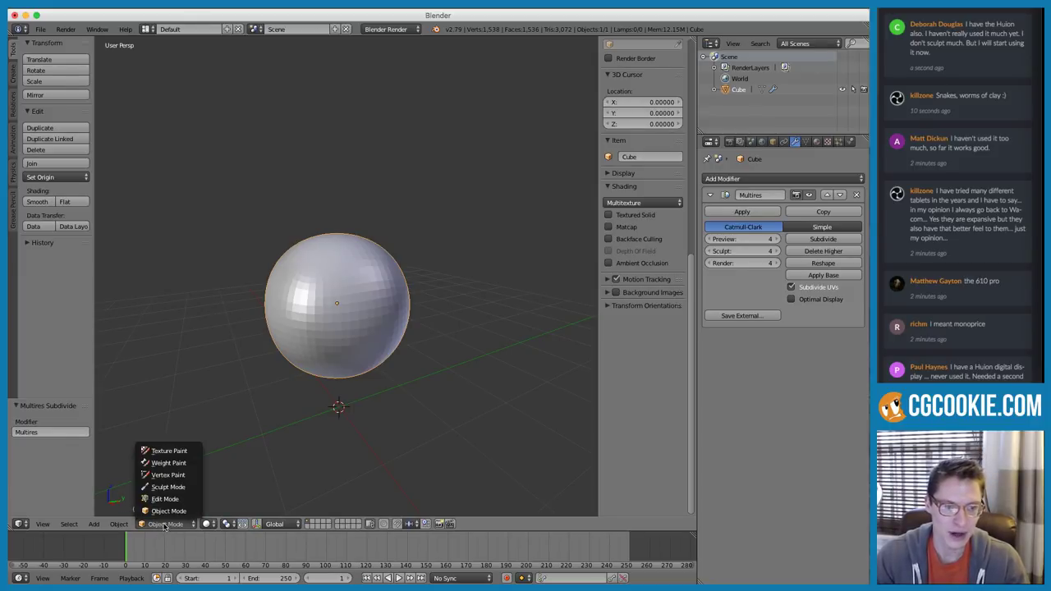
click(169, 487)
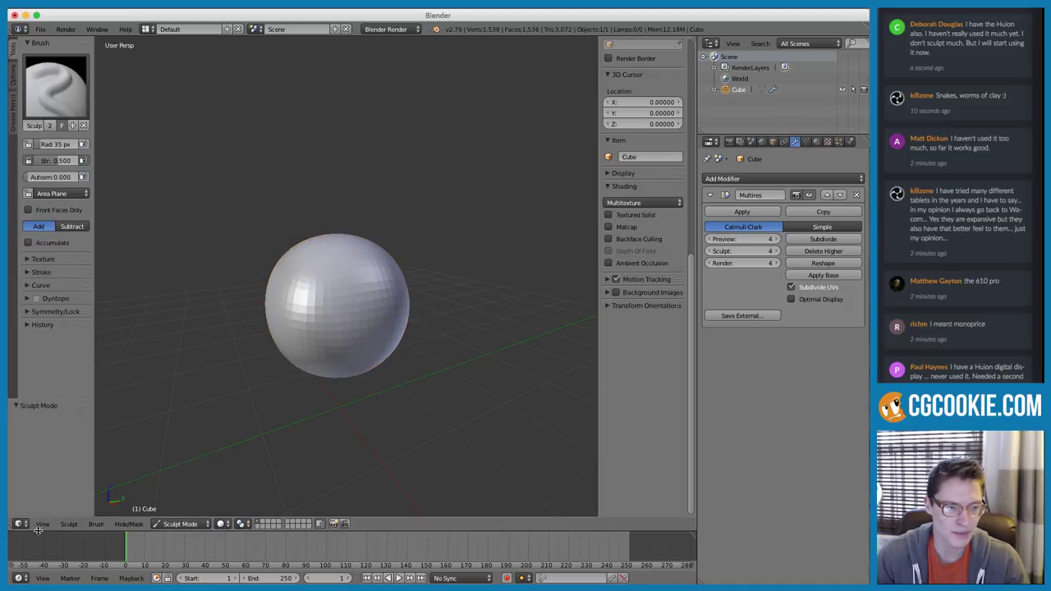
drag(11, 528, 11, 544)
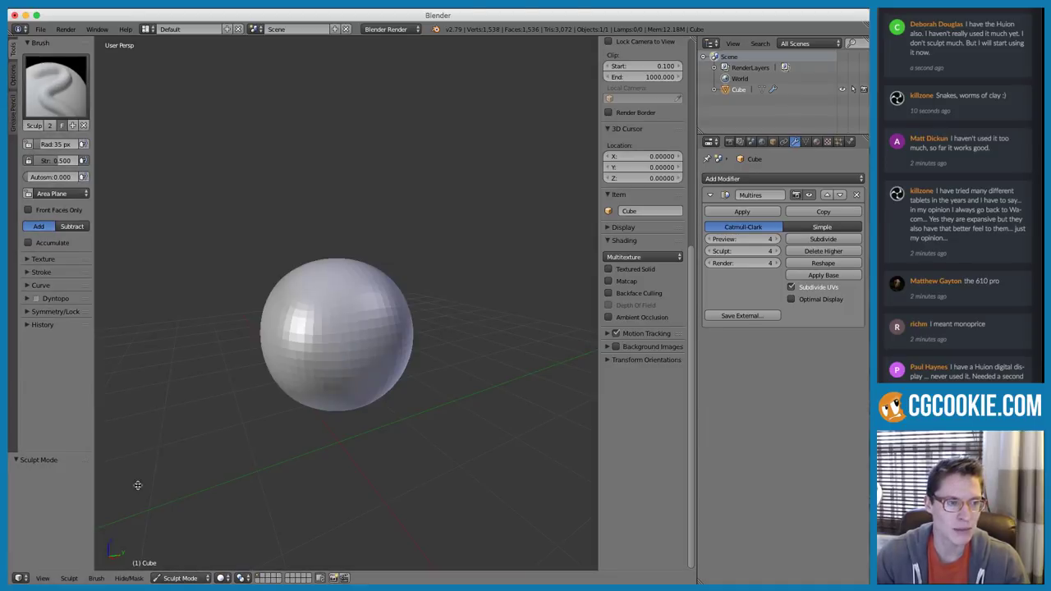
Enlarge the sculpt brush radius to 108 px for working on the sphere
key(f)
click(367, 323)
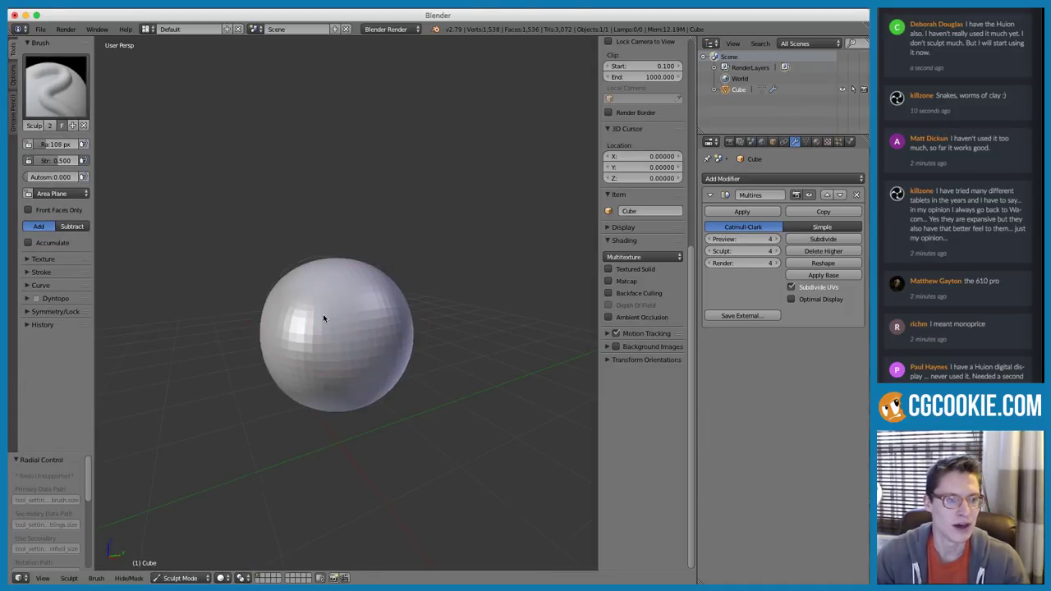
scroll(323, 328, up, 2)
scroll(316, 345, down, 1)
scroll(317, 333, up, 1)
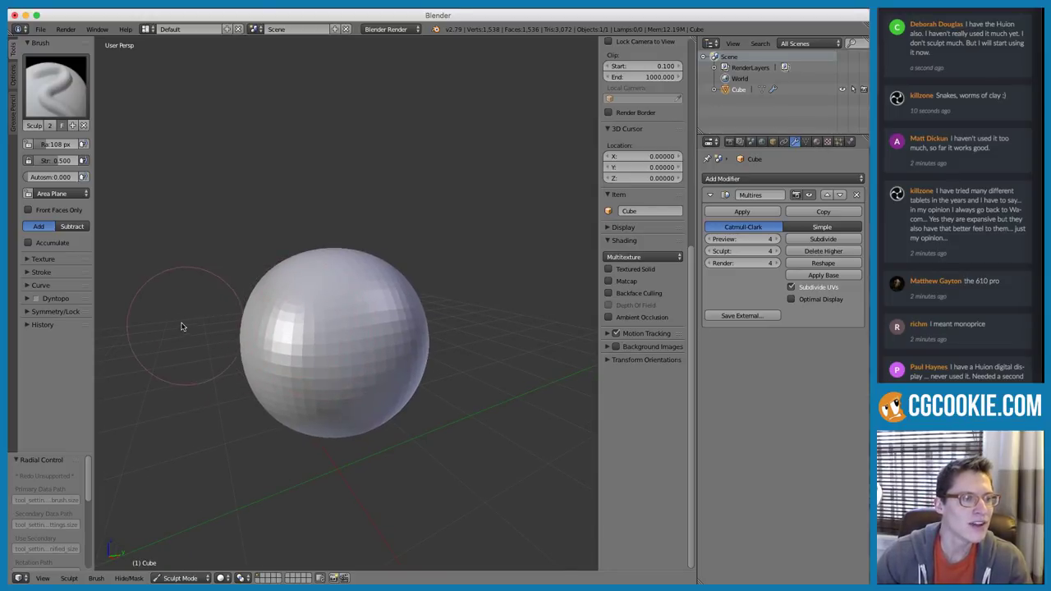
Highlight and read the viewers' chat comments about their graphics tablets, and return to the Blender scene
click(950, 53)
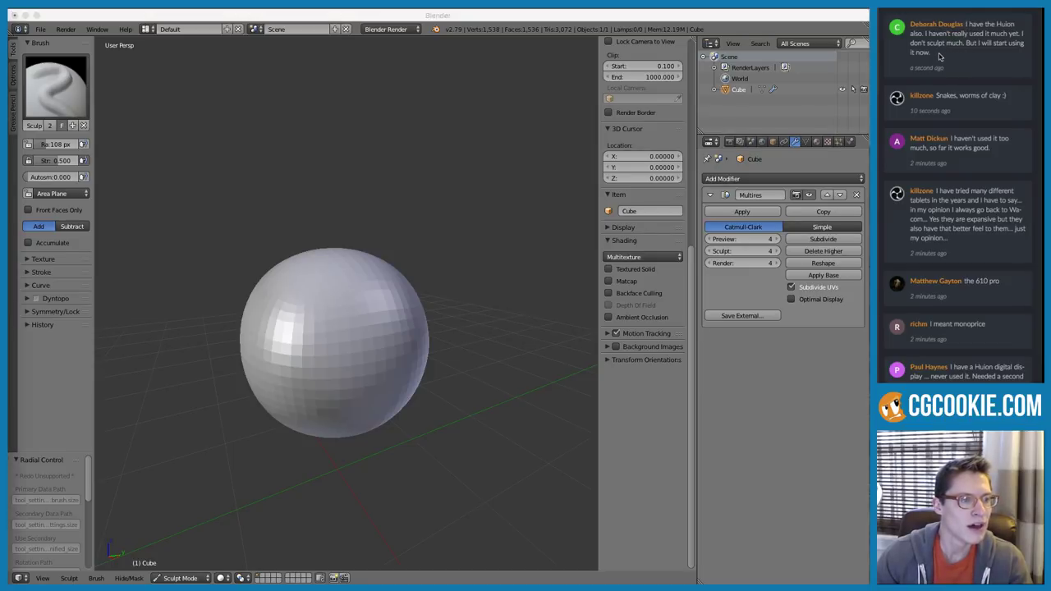
drag(941, 55, 965, 24)
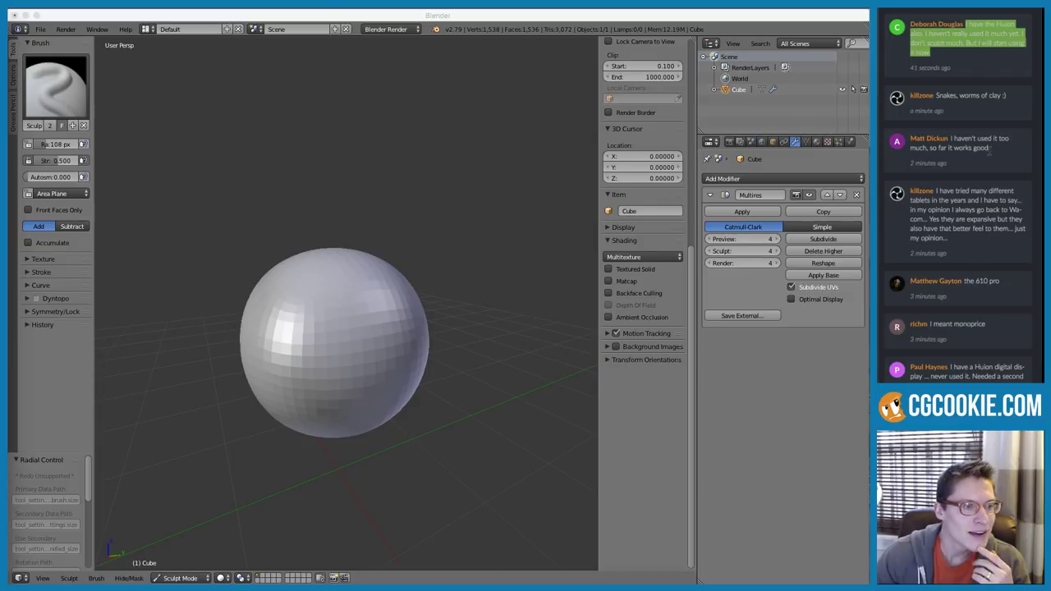
drag(992, 149, 953, 138)
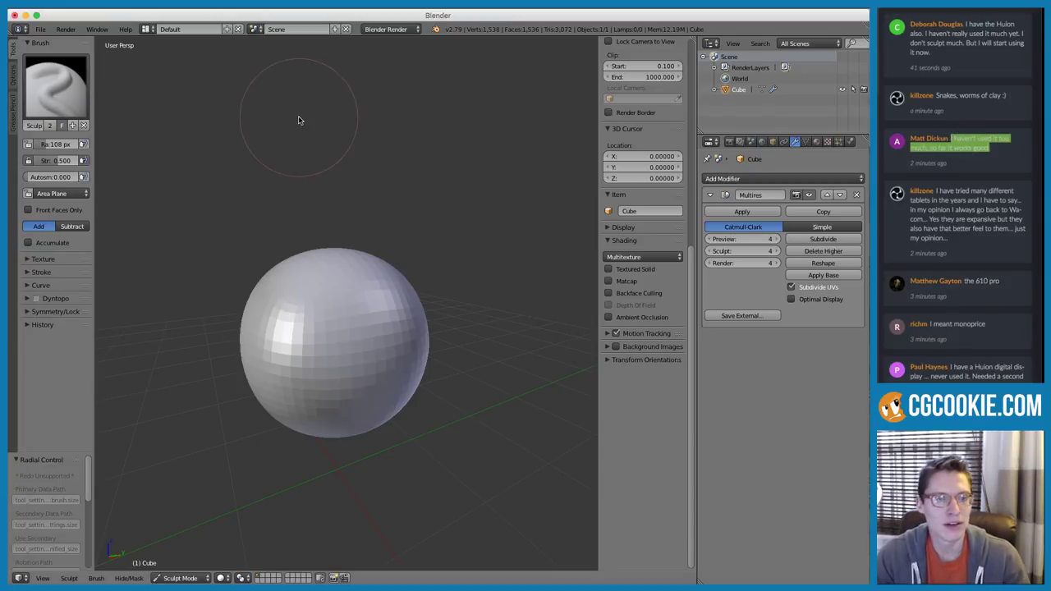
click(1007, 153)
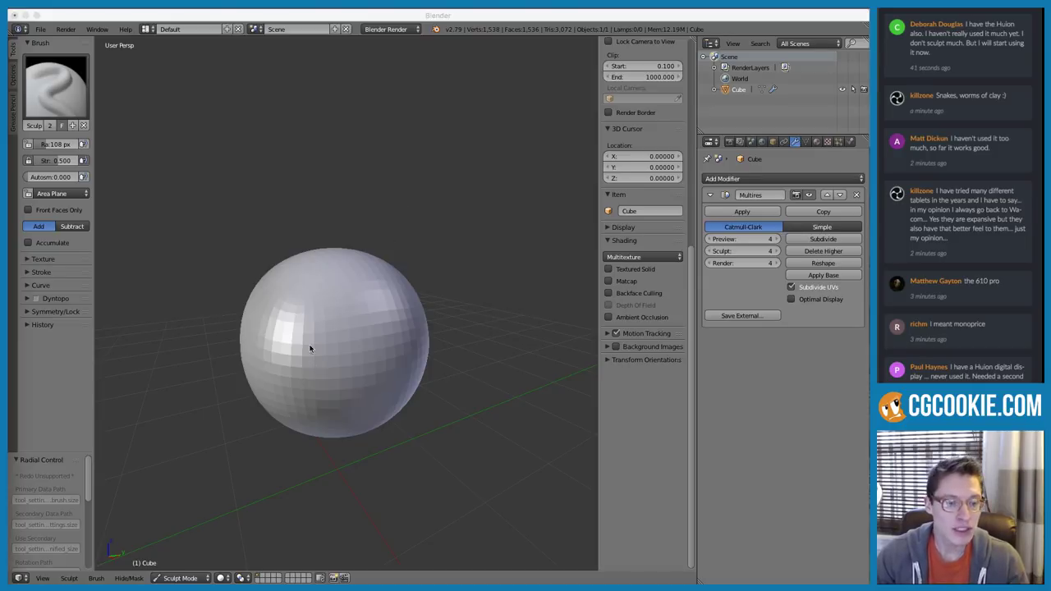
click(298, 238)
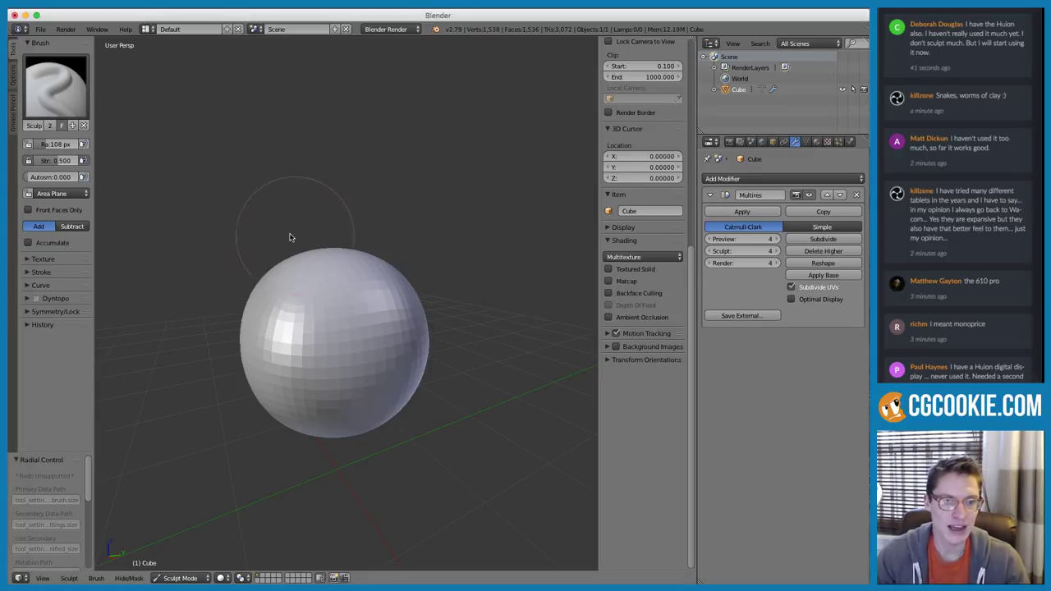
Choose the Grab brush, widening the brush settings area, and pull two mirrored horns up from the sphere's top
click(55, 84)
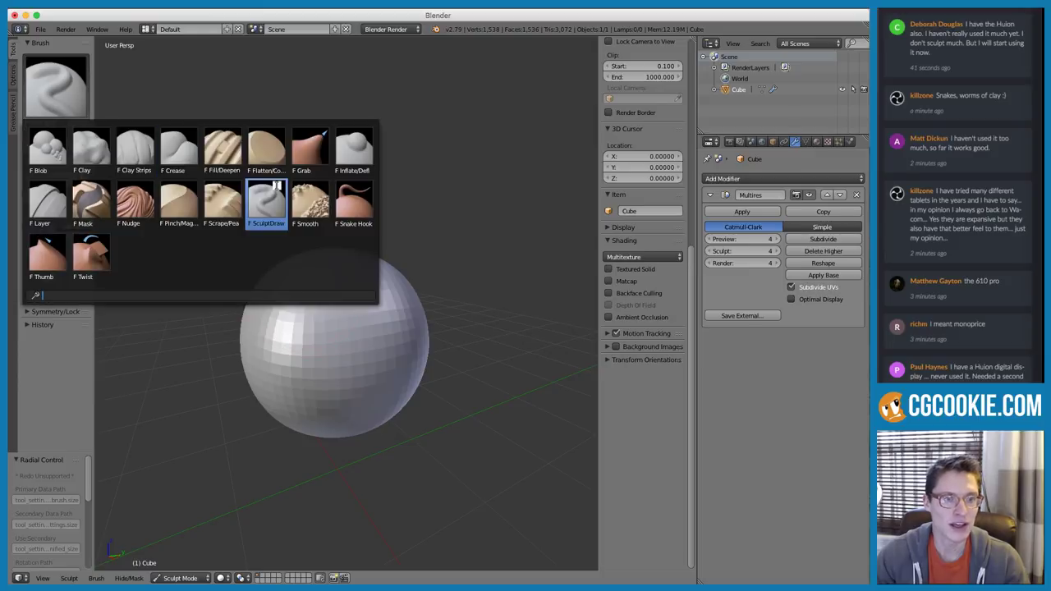
click(311, 152)
drag(93, 115, 111, 115)
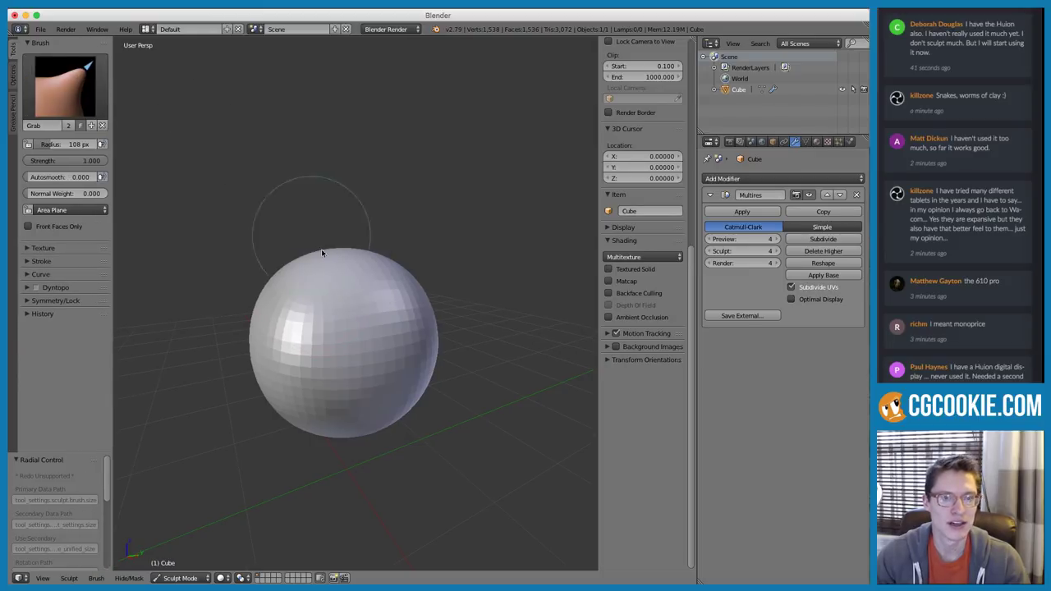
mouse_move(330, 274)
mouse_down()
mouse_move(279, 210)
mouse_move(246, 199)
mouse_move(302, 177)
mouse_up()
mouse_move(376, 218)
middle_down()
mouse_move(413, 221)
mouse_move(397, 277)
middle_up()
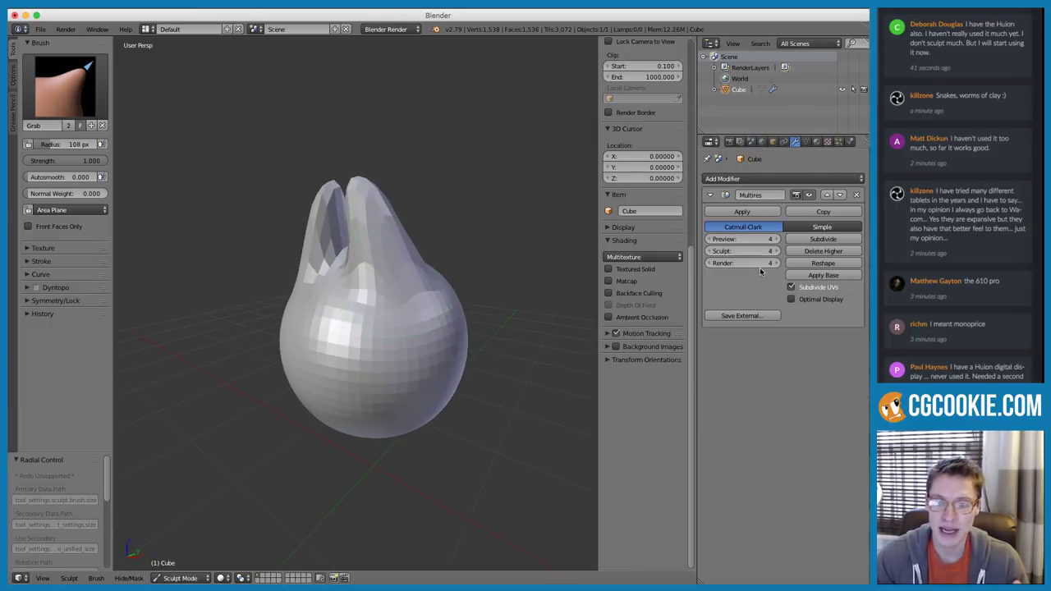
Lower the Multiresolution sculpt level to 2 and set the Grab brush radius to 148 px
click(709, 251)
click(709, 251)
key(f)
click(356, 188)
middle_drag(356, 188, 418, 163)
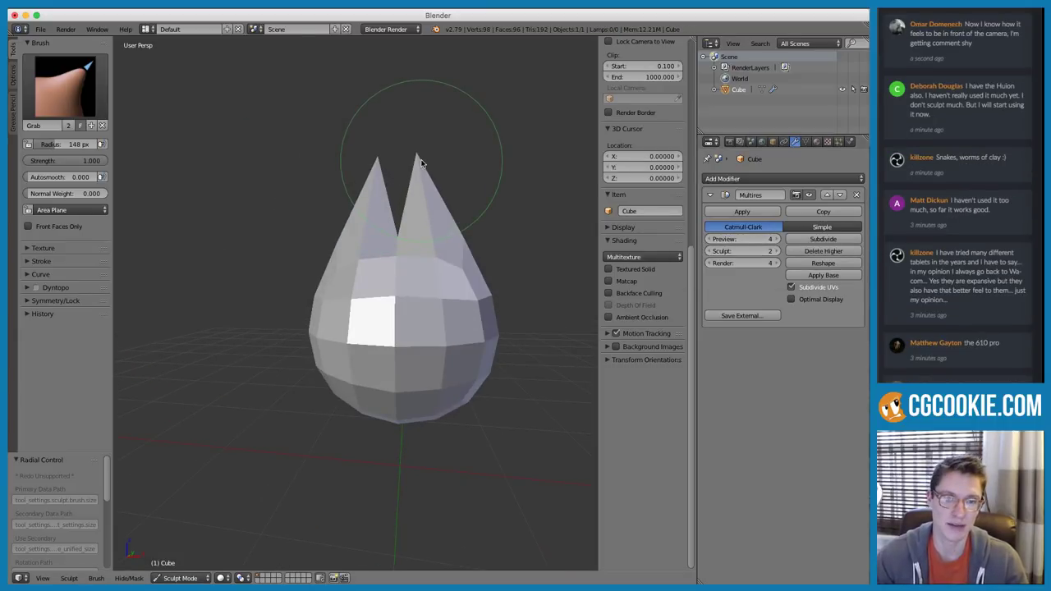
Pull the tips of the two mirrored horns outward so they spread apart
drag(419, 158, 454, 175)
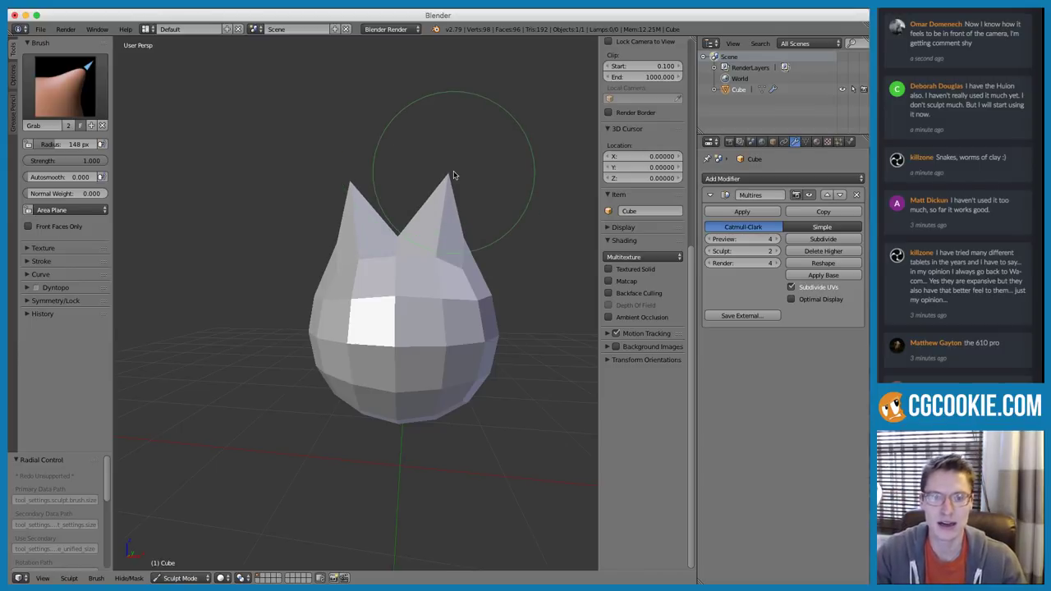
middle_drag(485, 162, 434, 178)
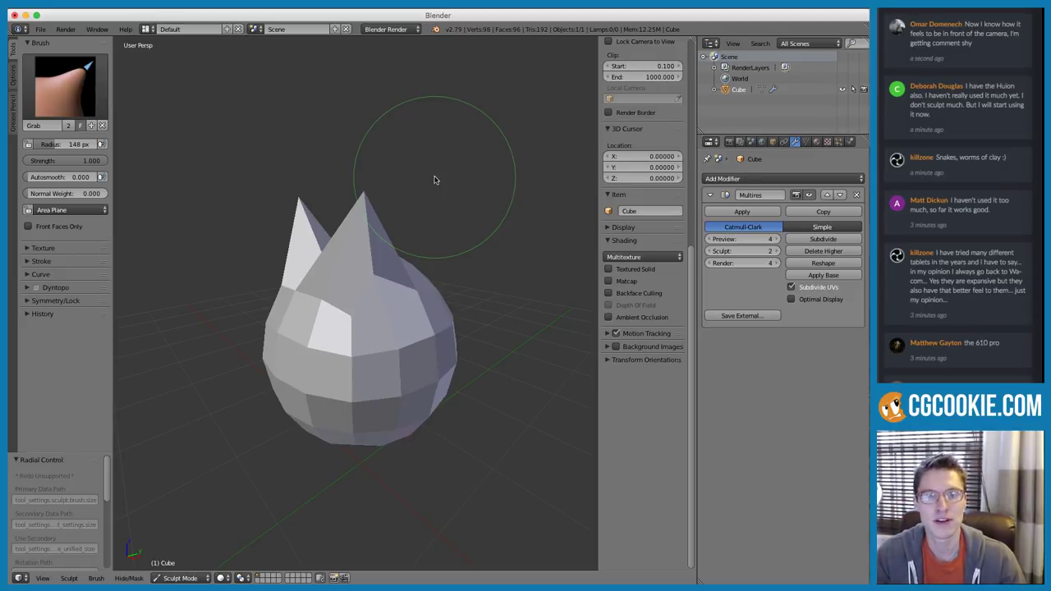
mouse_move(425, 175)
middle_down()
mouse_move(471, 169)
mouse_move(429, 192)
middle_up()
drag(391, 214, 415, 216)
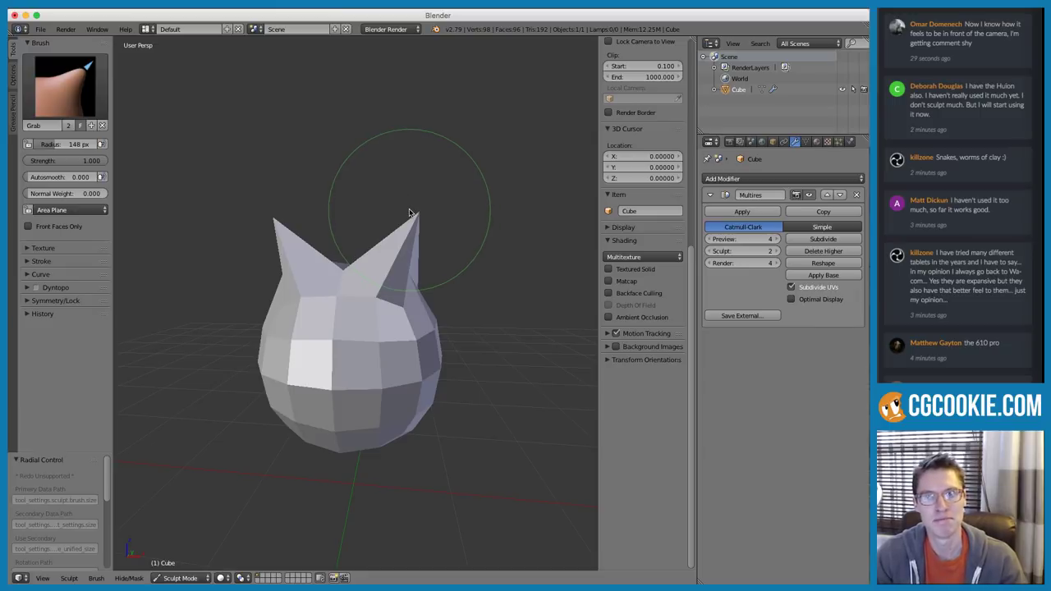
Set the Grab brush radius to 216 px and push the sides of the body inward
mouse_move(444, 239)
middle_down()
mouse_move(452, 238)
mouse_move(393, 250)
mouse_move(446, 258)
middle_up()
key(f)
click(481, 252)
mouse_move(402, 367)
middle_down()
mouse_move(439, 296)
mouse_move(481, 328)
mouse_move(393, 366)
middle_up()
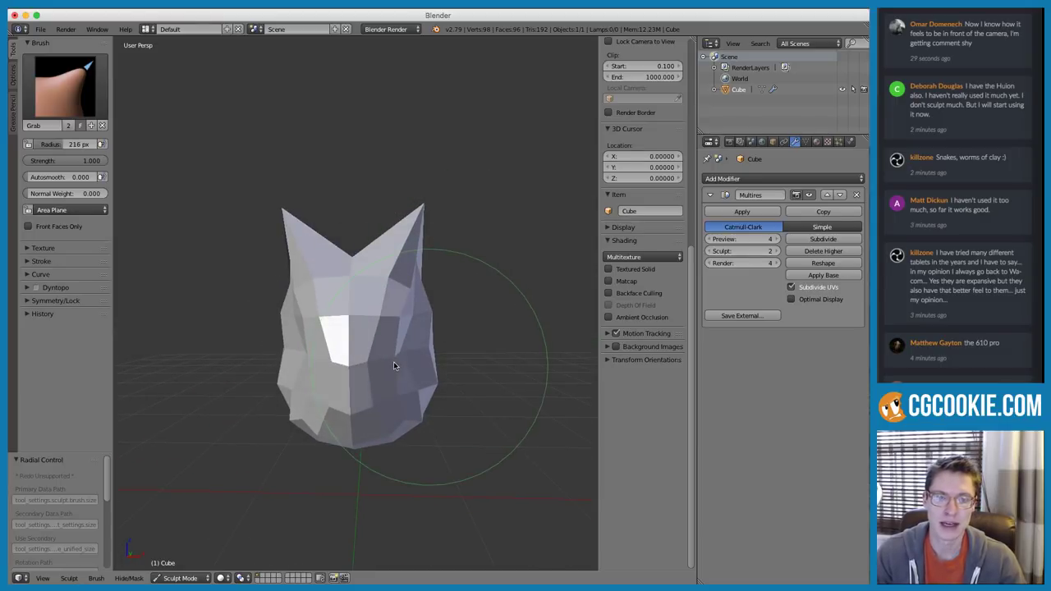
Raise the Multiresolution sculpt level to 4 and view the shape from the side
click(776, 251)
click(775, 252)
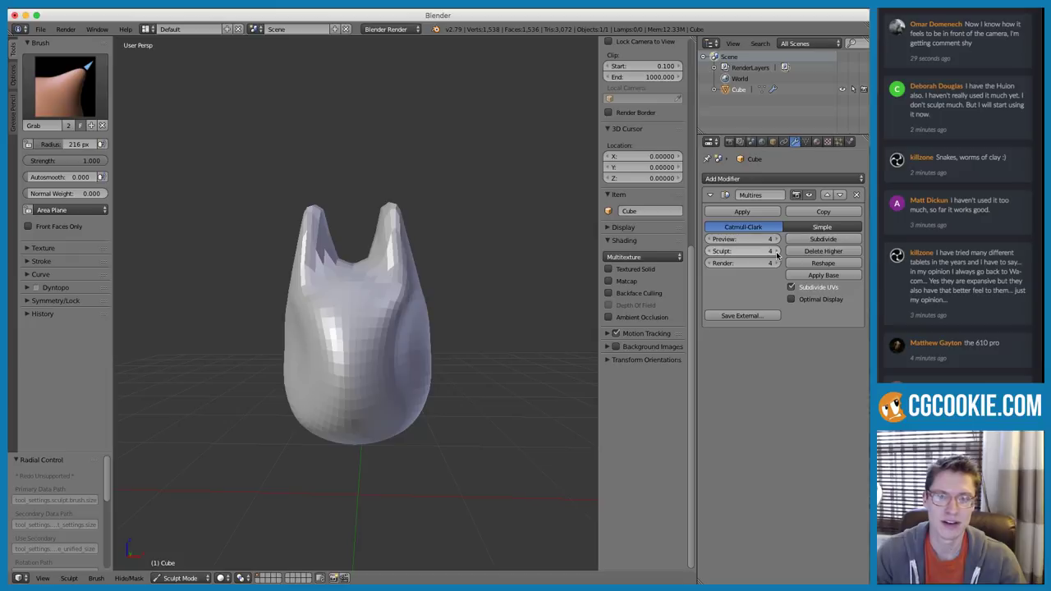
mouse_move(501, 246)
middle_down()
mouse_move(451, 246)
mouse_move(338, 327)
mouse_move(337, 318)
middle_up()
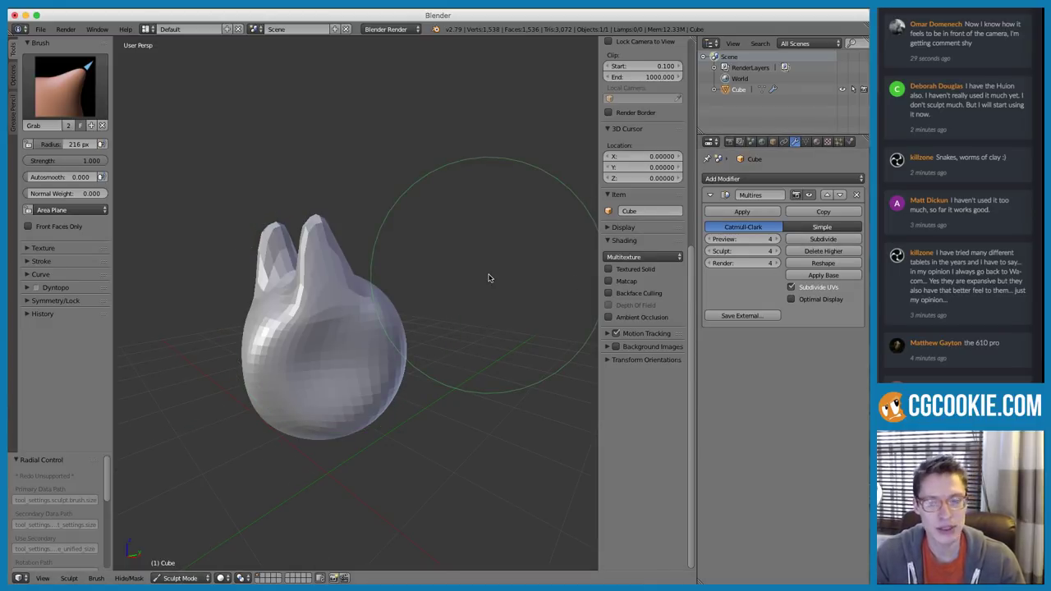
Subdivide the Multiresolution mesh four more times up to level 8, checking the smoothed form from several angles
click(816, 239)
click(819, 239)
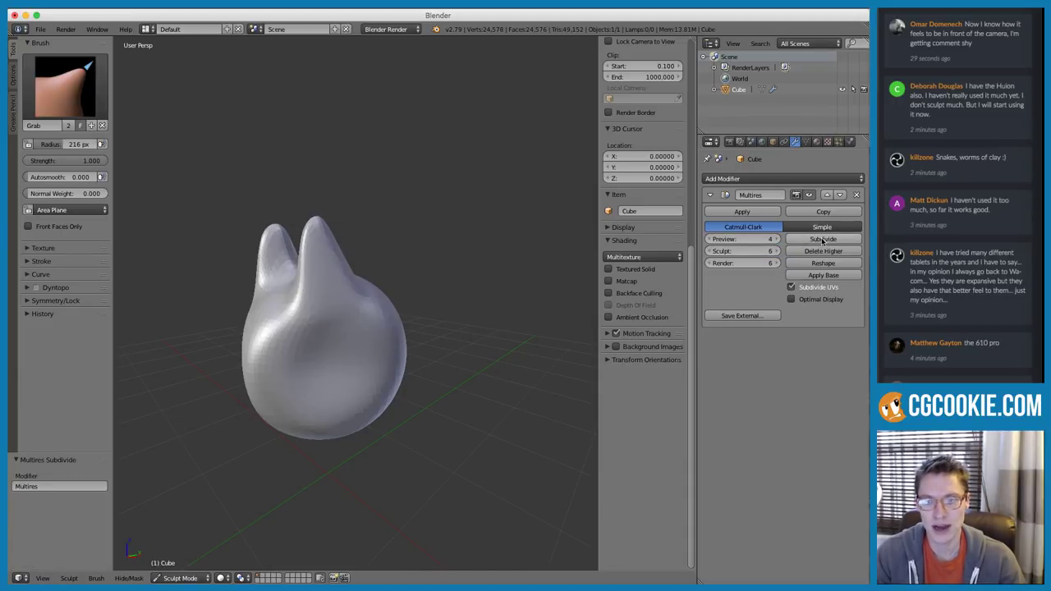
click(825, 239)
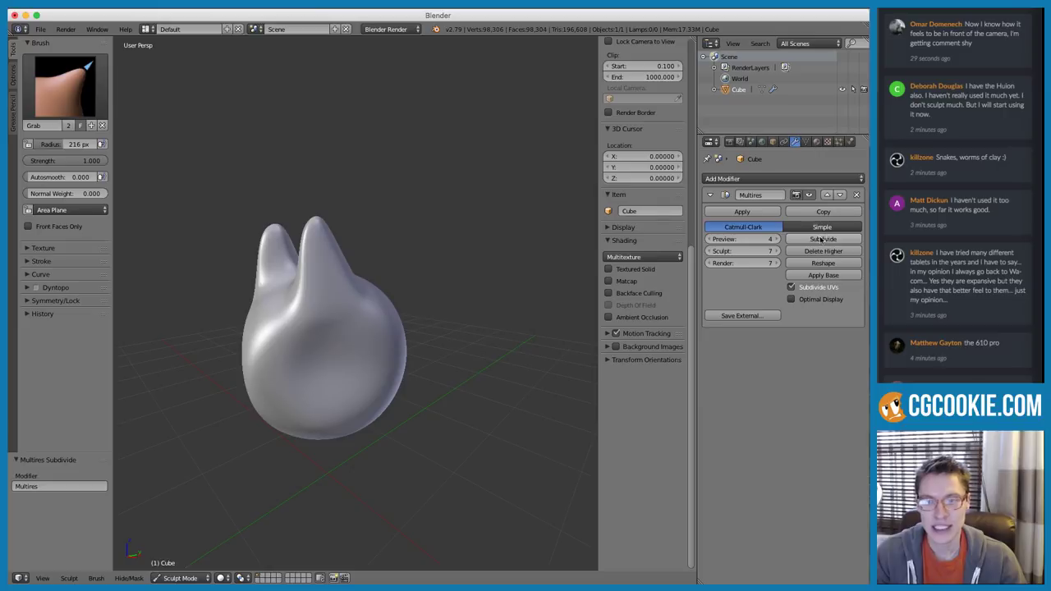
middle_drag(383, 235, 446, 225)
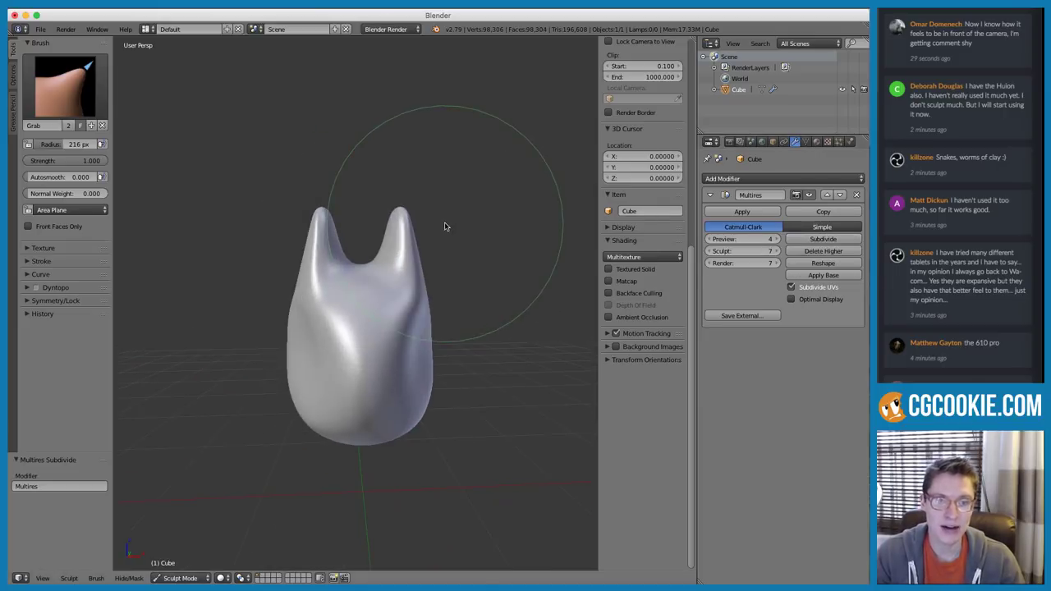
ctrl+middle_drag(431, 305, 437, 259)
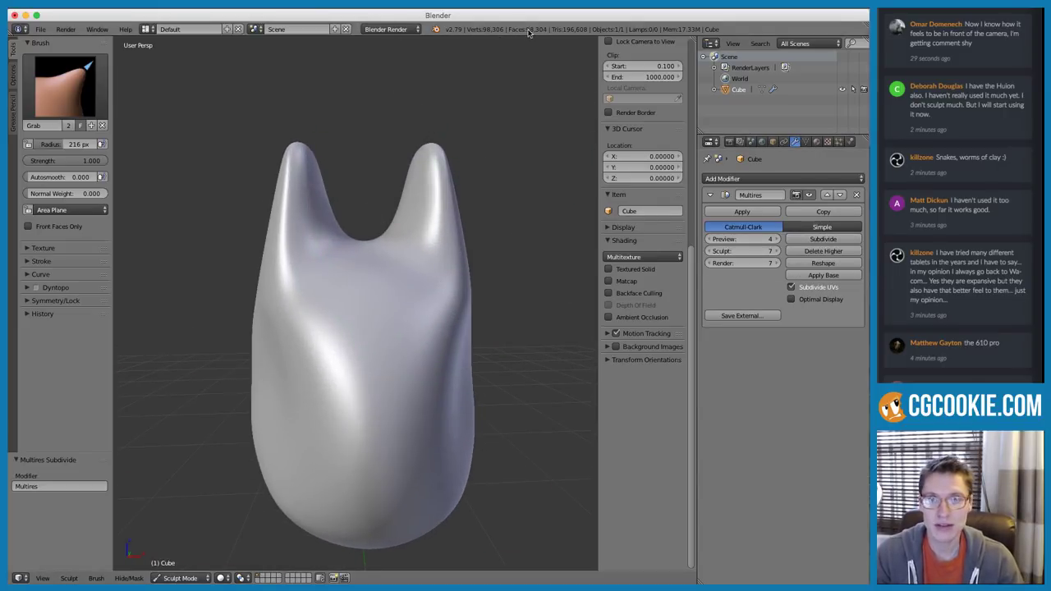
scroll(523, 176, down, 4)
mouse_move(517, 141)
middle_down()
mouse_move(476, 152)
mouse_move(496, 138)
middle_up()
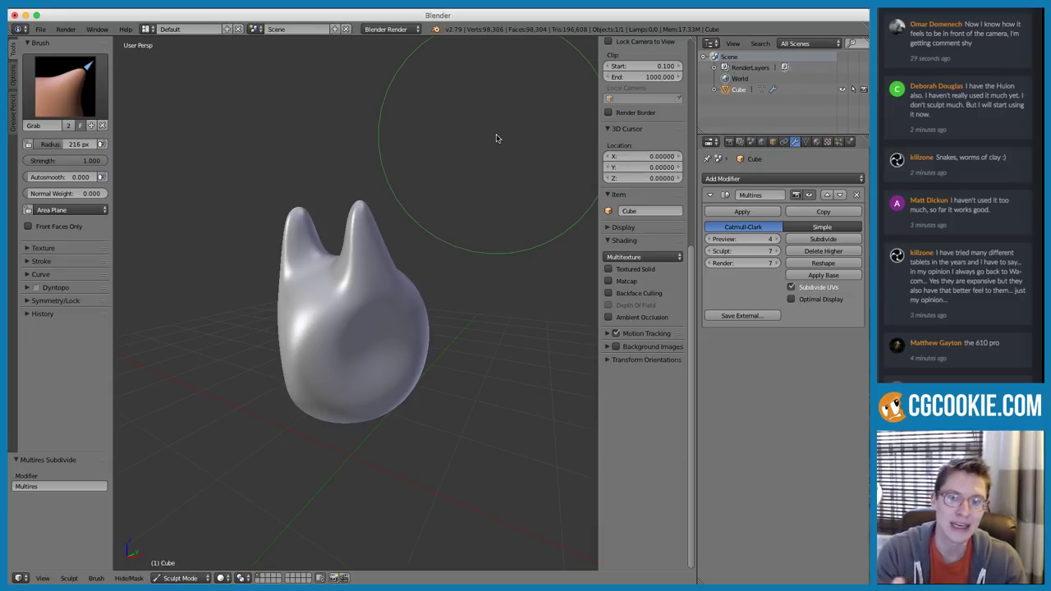
click(811, 240)
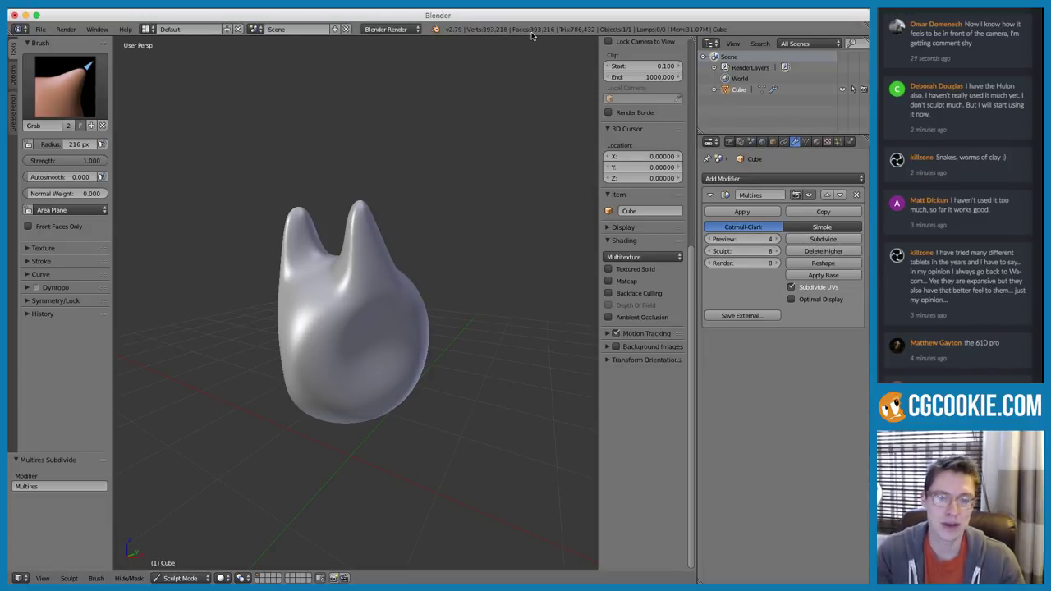
mouse_move(438, 235)
middle_down()
mouse_move(446, 223)
mouse_move(347, 230)
mouse_move(378, 229)
middle_up()
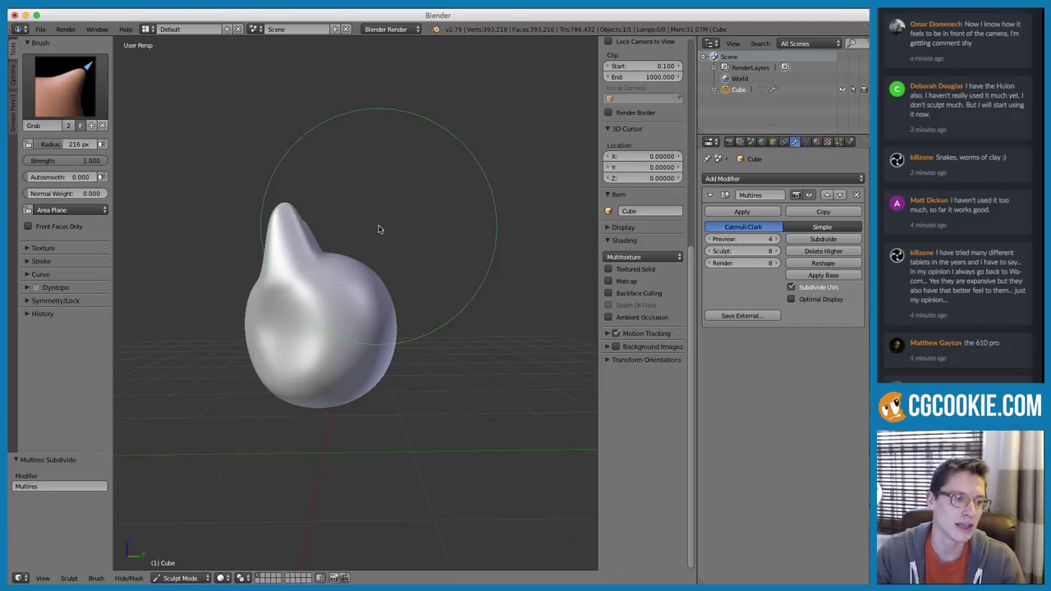
Set the Grab brush radius to 179 px and pull the upper back of the body outward into a protrusion
key(f)
click(369, 253)
key(f)
click(366, 253)
ctrl+middle_drag(353, 249, 350, 274)
key(bracketleft)
key(bracketleft)
drag(389, 276, 447, 245)
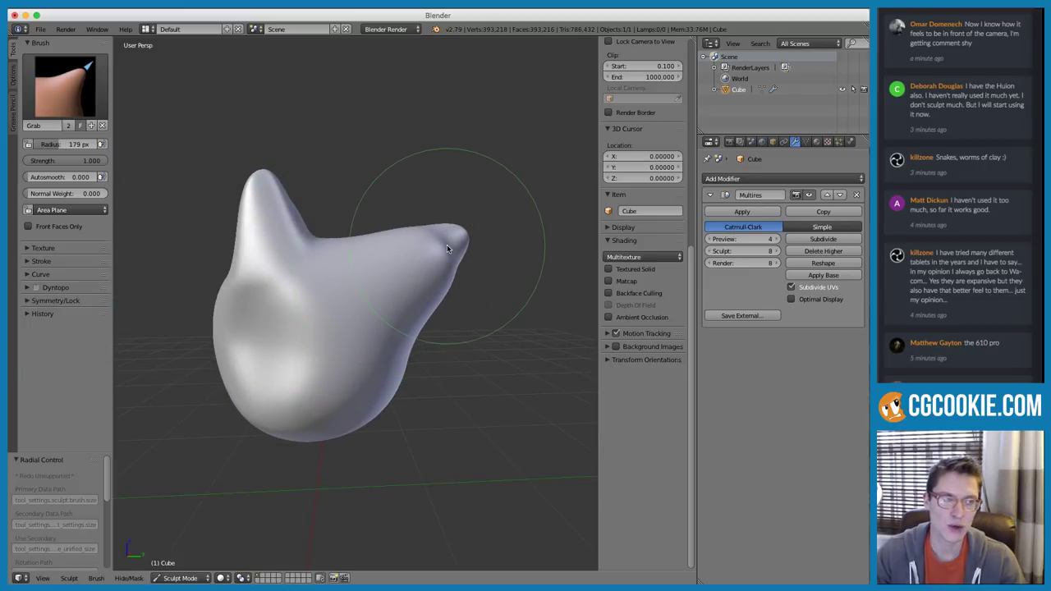
middle_drag(446, 245, 349, 213)
Set the Grab brush radius to 105 px and pull a bump upward on the back of the form
key(f)
click(324, 208)
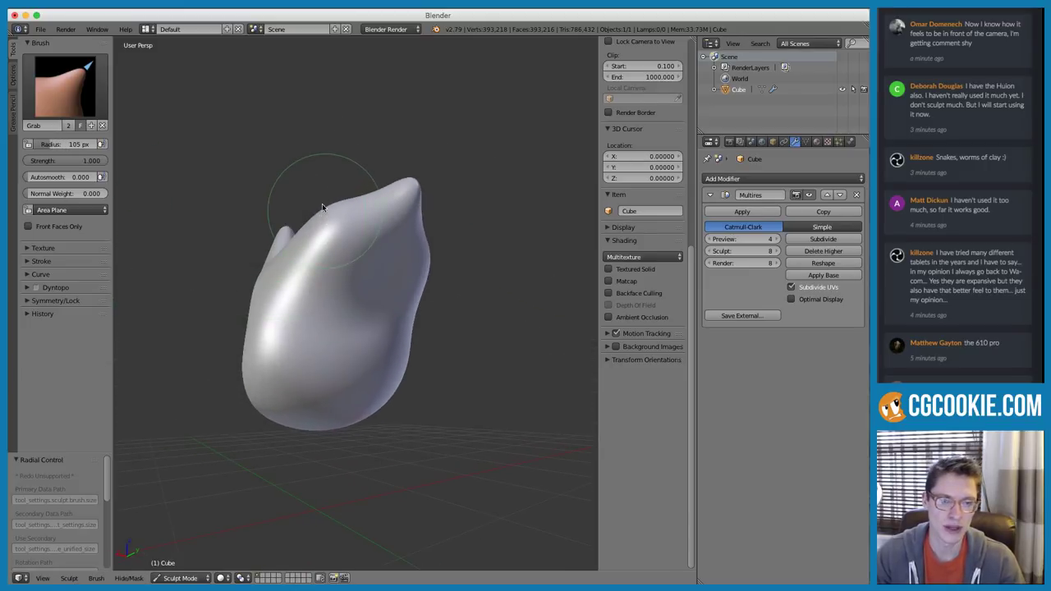
drag(324, 209, 333, 177)
middle_drag(496, 248, 534, 220)
Subdivide the Multiresolution mesh twice more to level 10 and set the brush radius to 127 px
click(820, 239)
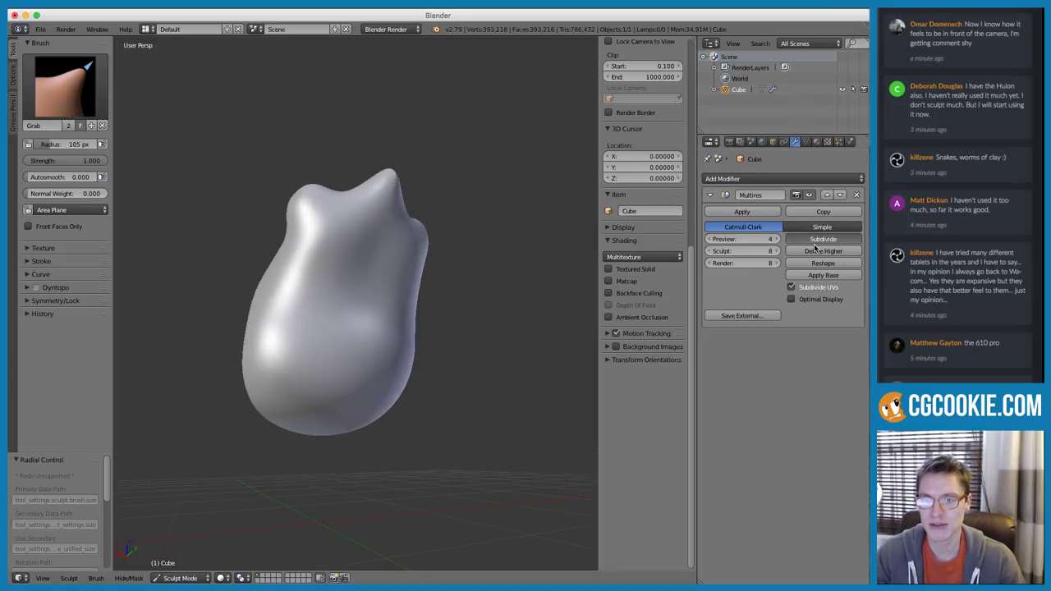
click(821, 239)
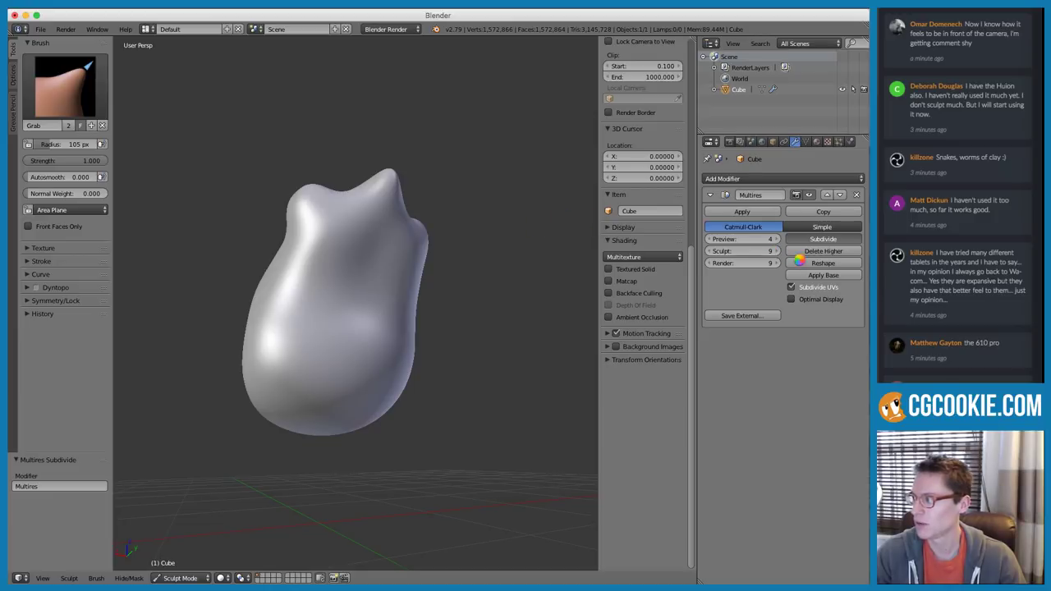
key(f)
click(382, 199)
mouse_move(347, 201)
middle_down()
mouse_move(417, 252)
mouse_move(448, 243)
mouse_move(448, 205)
mouse_move(451, 249)
mouse_move(436, 291)
middle_up()
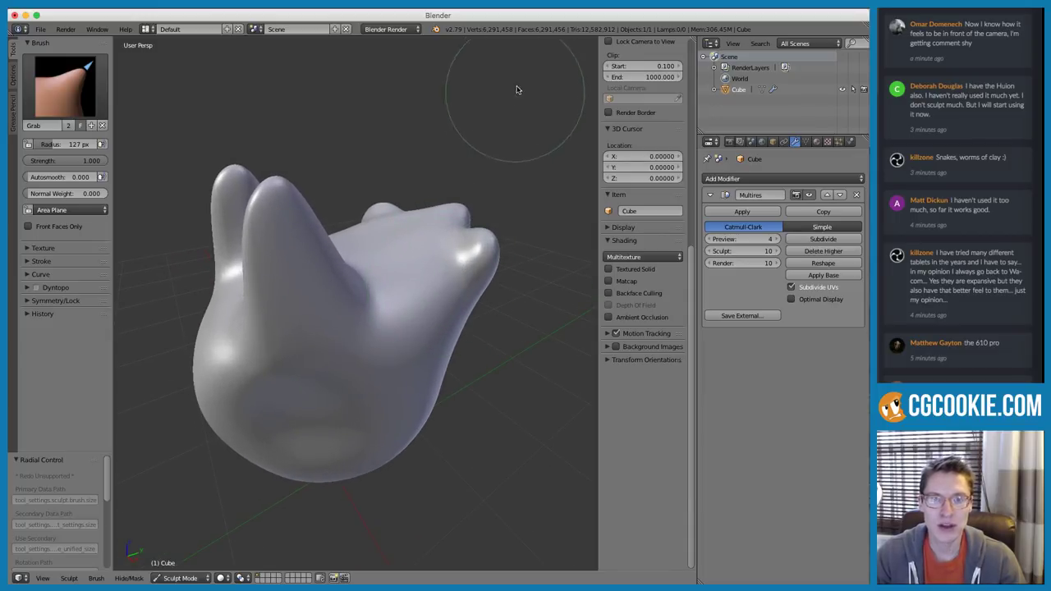
Set the Grab brush radius to 158 px and pull a protrusion out of the side of the body
mouse_move(512, 192)
middle_down()
mouse_move(399, 166)
mouse_move(317, 211)
mouse_move(326, 169)
middle_up()
key(f)
click(328, 211)
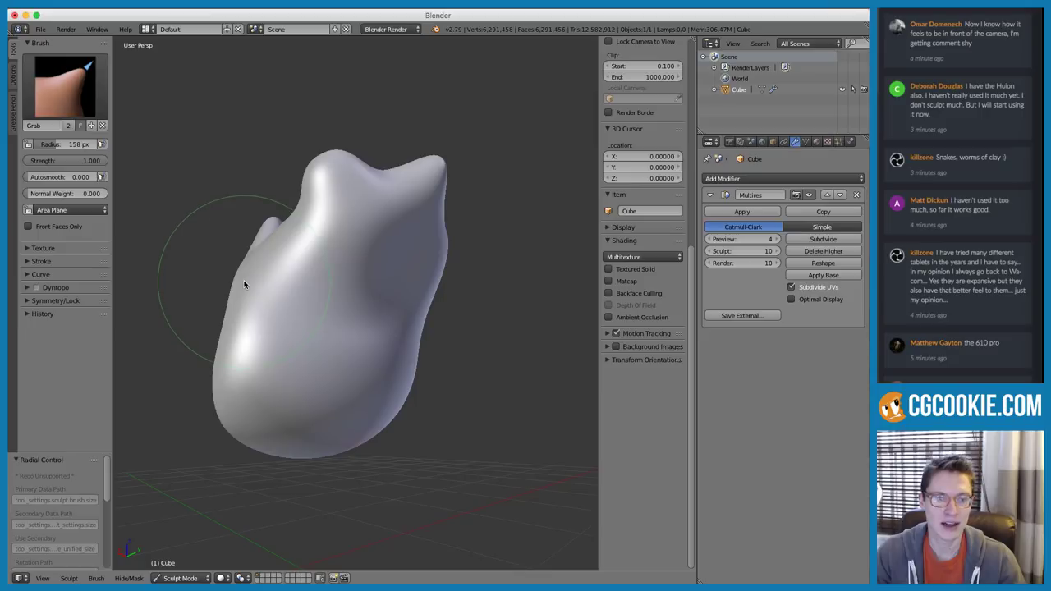
drag(209, 277, 172, 273)
middle_drag(312, 193, 296, 275)
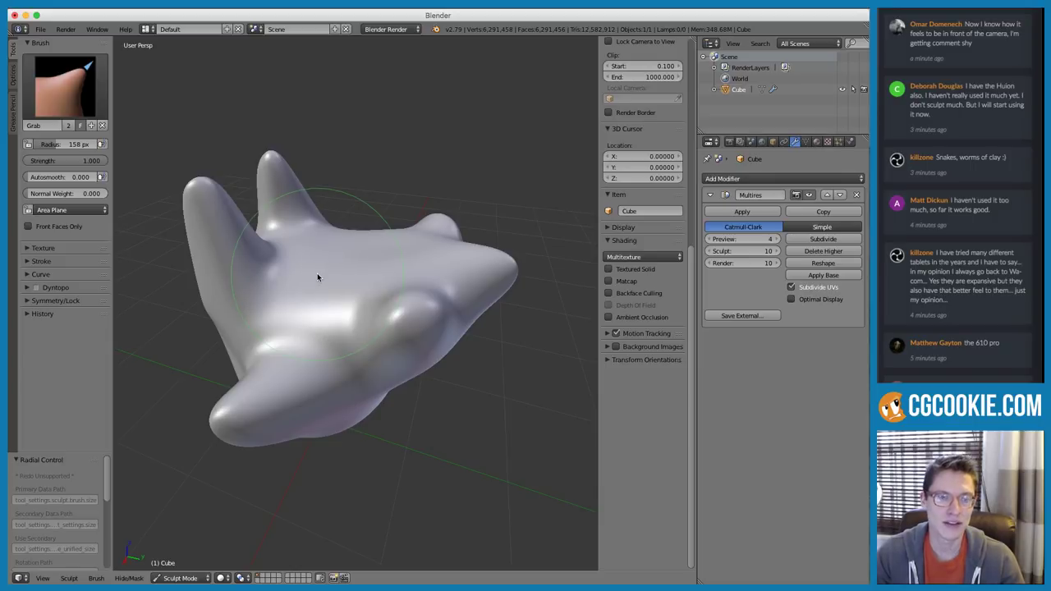
Switch to the Clay Strips brush, set its radius to 121 px and build up a broad stroke across the back
mouse_move(317, 277)
middle_down()
mouse_move(383, 260)
mouse_move(271, 205)
middle_up()
click(74, 92)
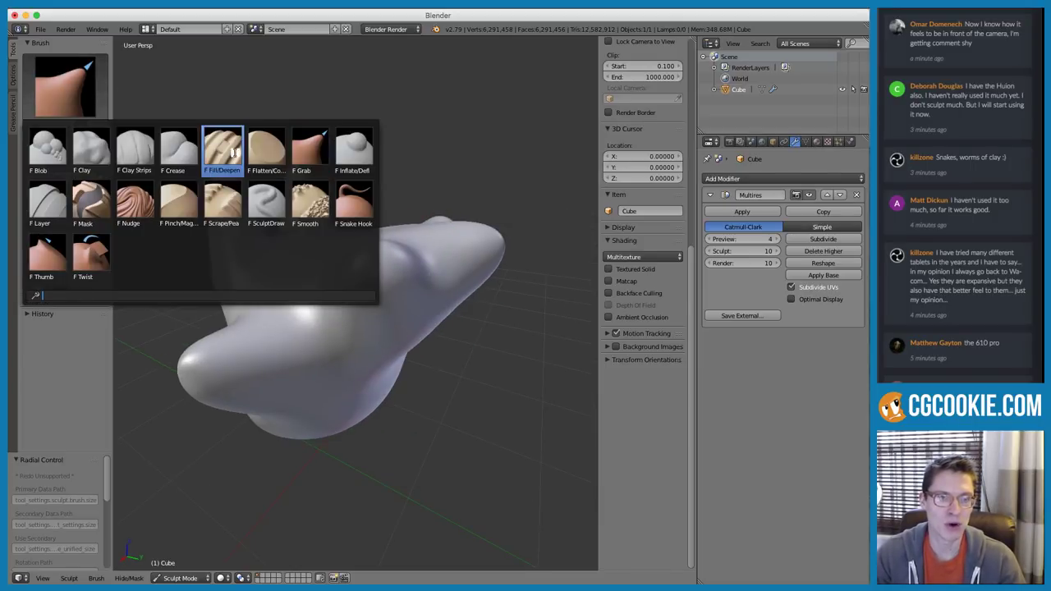
click(134, 148)
middle_drag(333, 164, 361, 253)
key(f)
click(305, 250)
scroll(316, 266, up, 2)
mouse_move(353, 238)
mouse_down()
mouse_move(284, 362)
mouse_move(357, 230)
mouse_move(311, 311)
mouse_move(317, 321)
mouse_move(339, 292)
mouse_up()
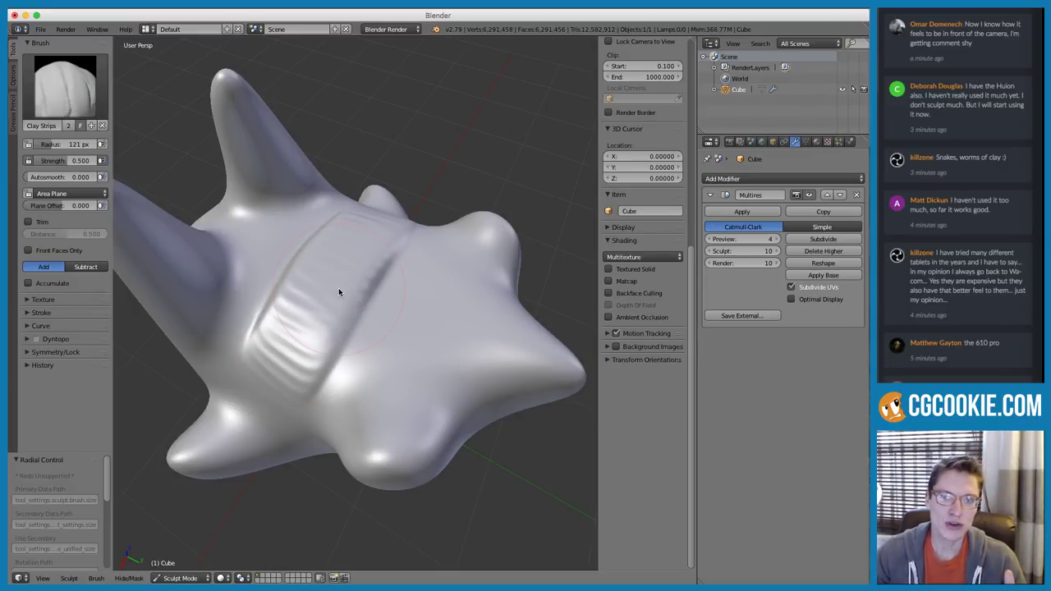
Switch to the Snake Hook brush and pull one of the two tall horns sideways into a longer, thinner shape
mouse_move(338, 291)
middle_down()
mouse_move(405, 271)
mouse_move(385, 281)
mouse_move(385, 299)
middle_up()
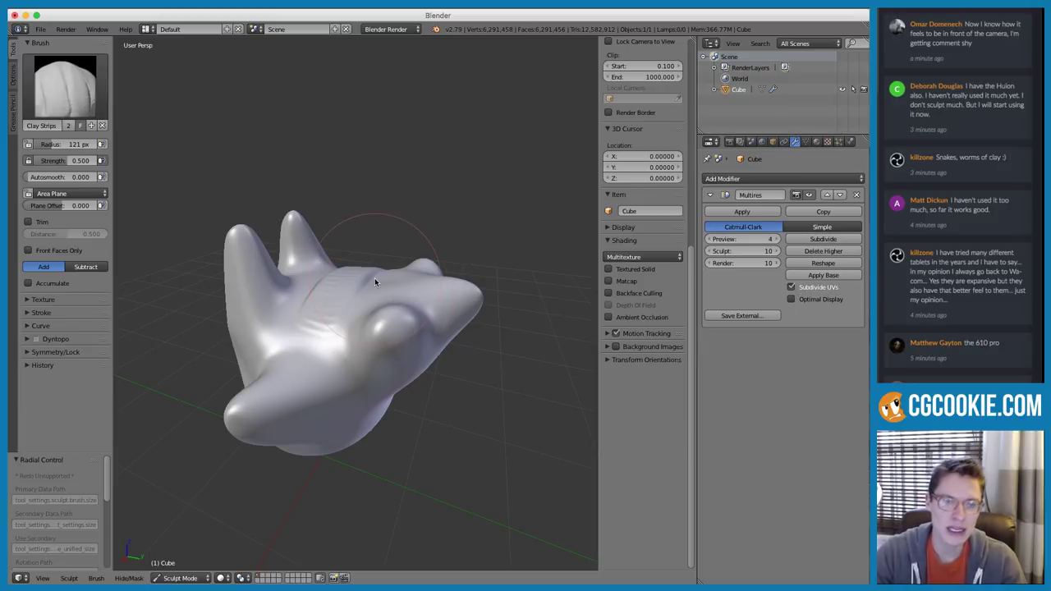
mouse_move(374, 282)
middle_down()
mouse_move(371, 313)
mouse_move(389, 309)
mouse_move(363, 378)
middle_up()
scroll(380, 336, down, 4)
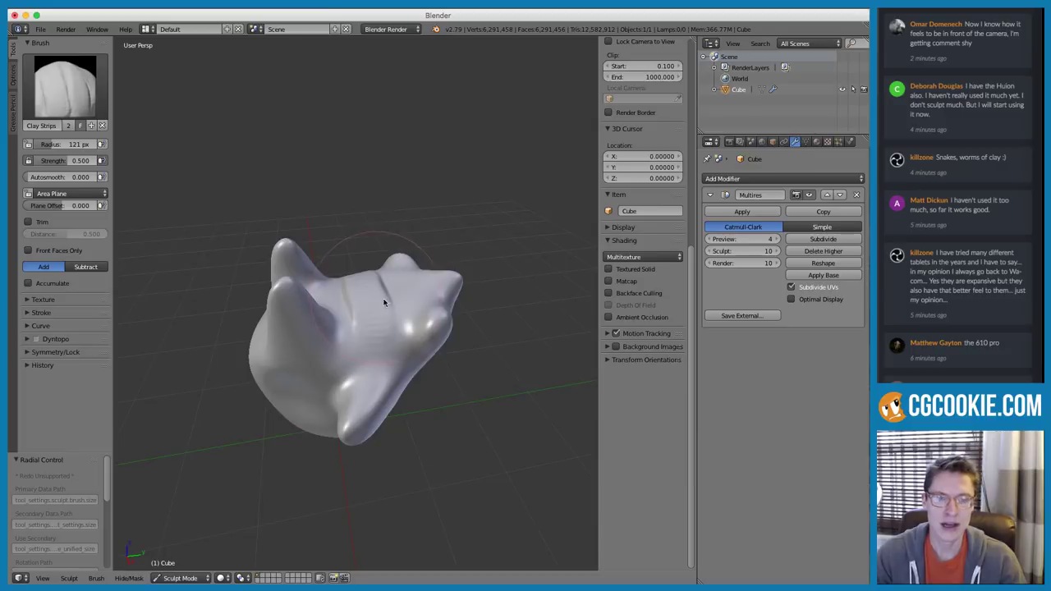
middle_drag(377, 301, 373, 348)
middle_drag(316, 322, 362, 205)
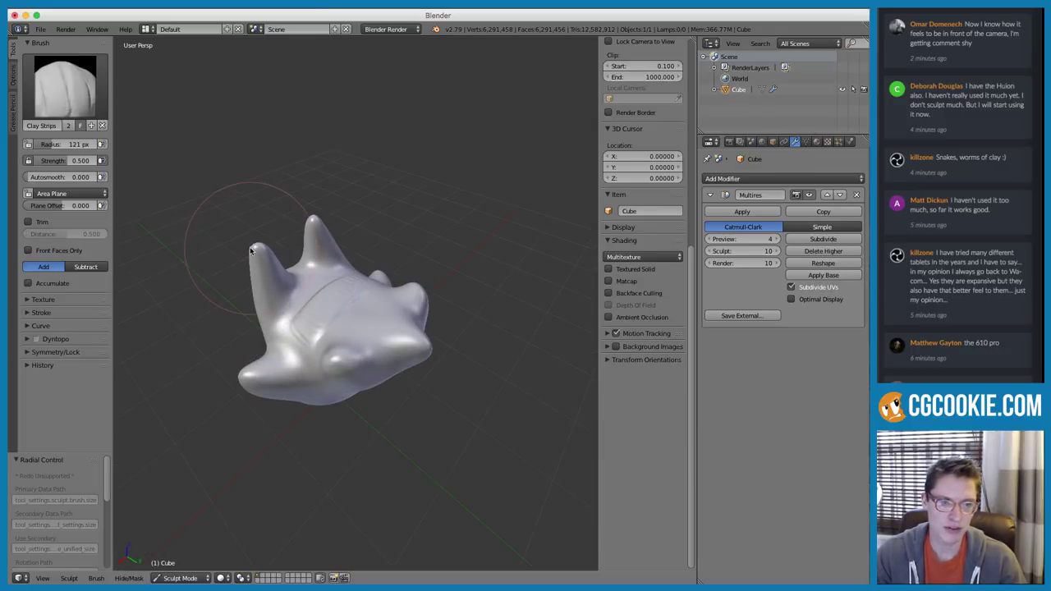
click(83, 103)
click(326, 199)
click(66, 86)
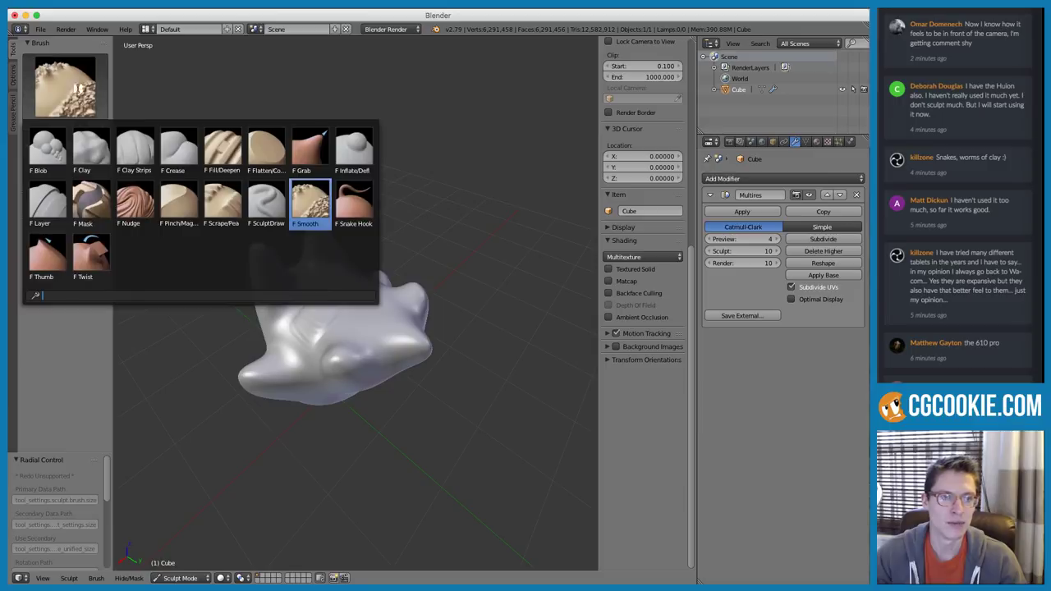
click(361, 218)
drag(238, 250, 196, 251)
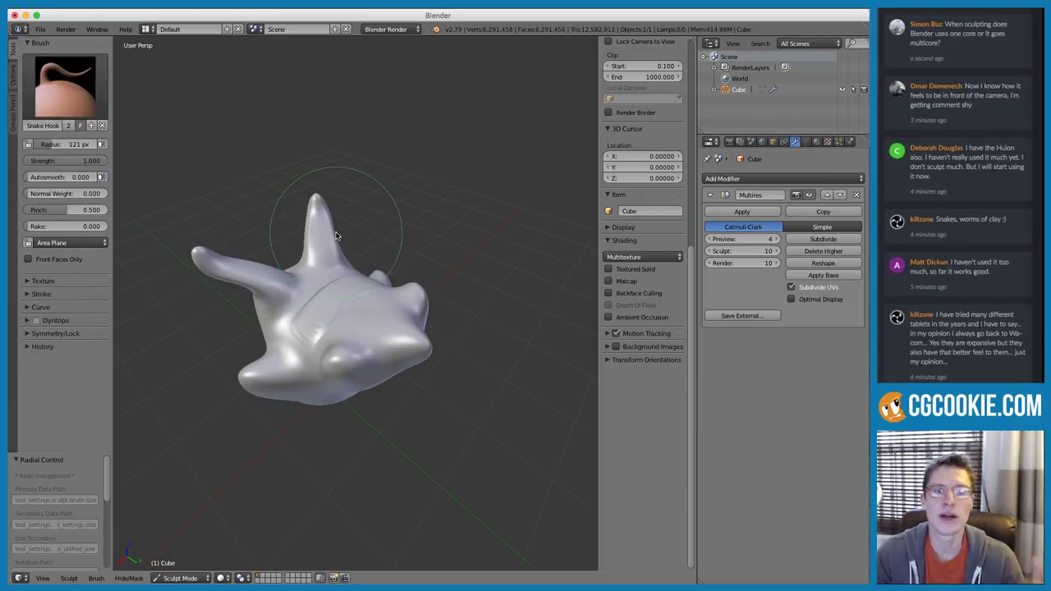
click(179, 578)
middle_drag(380, 301, 410, 246)
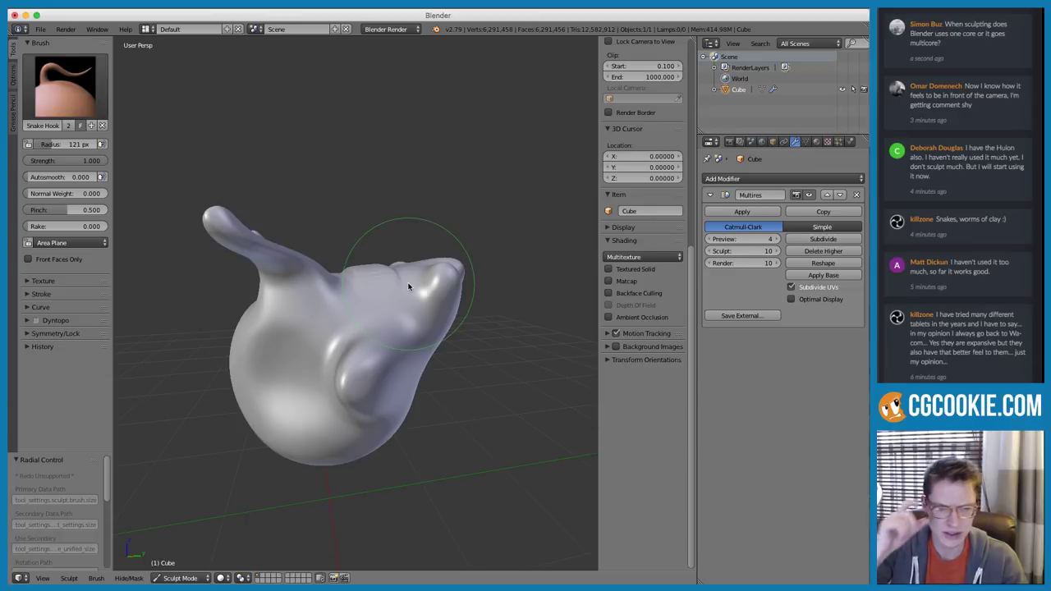
scroll(407, 280, down, 2)
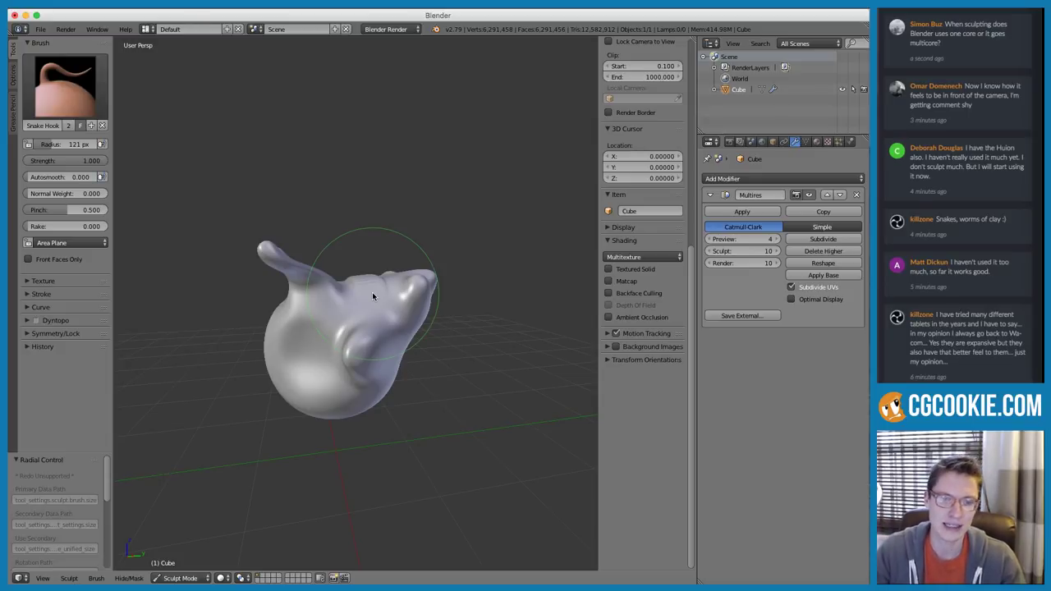
mouse_move(410, 290)
middle_down()
mouse_move(379, 290)
mouse_move(438, 287)
mouse_move(353, 394)
middle_up()
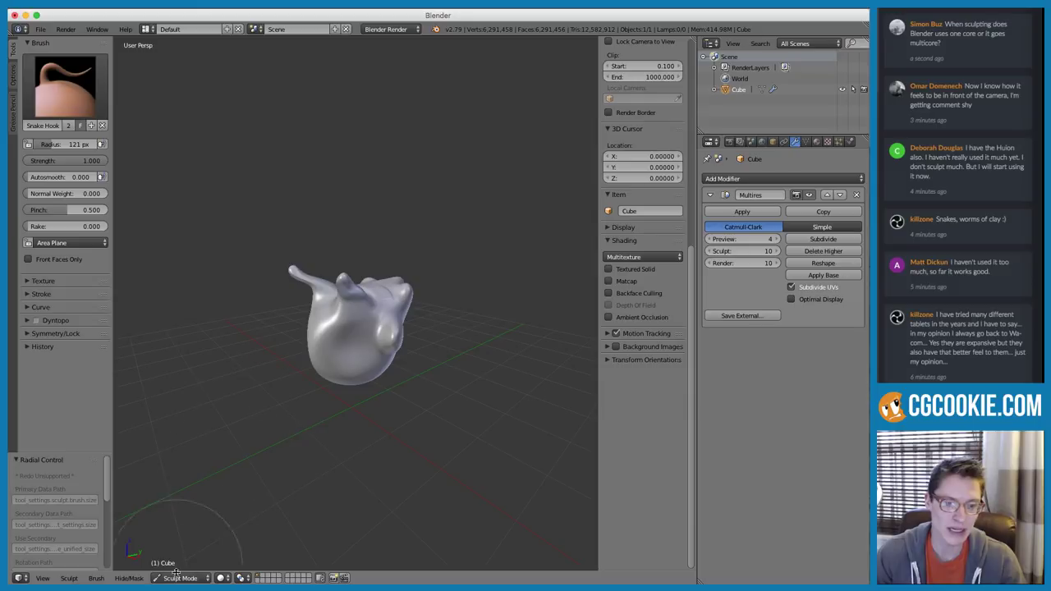
click(42, 29)
click(56, 54)
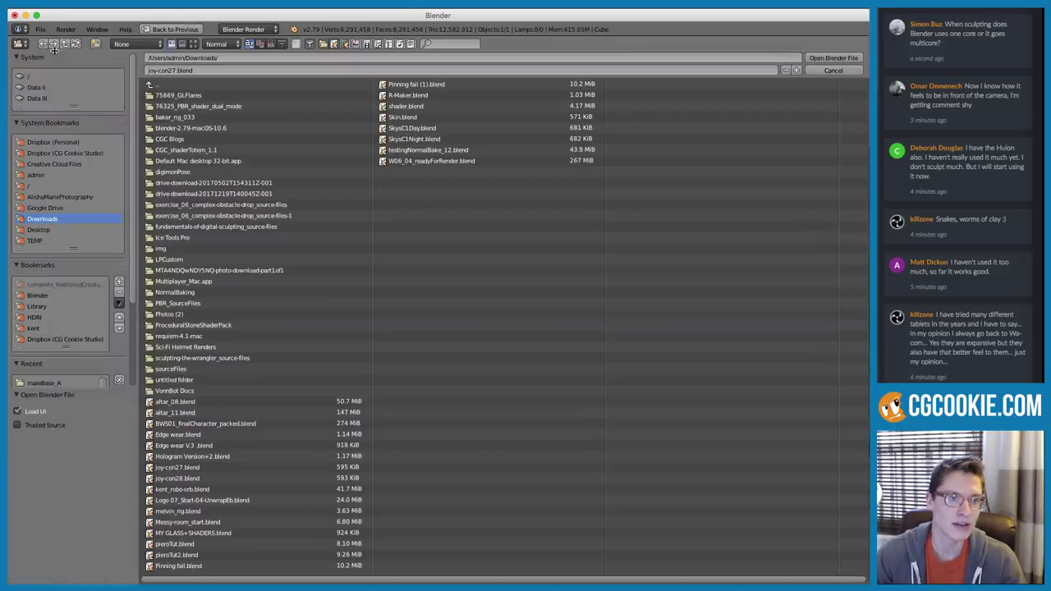
key(Escape)
Import the Wavefront model LoRes_T.obj from the recent maleBase_A folder
click(40, 29)
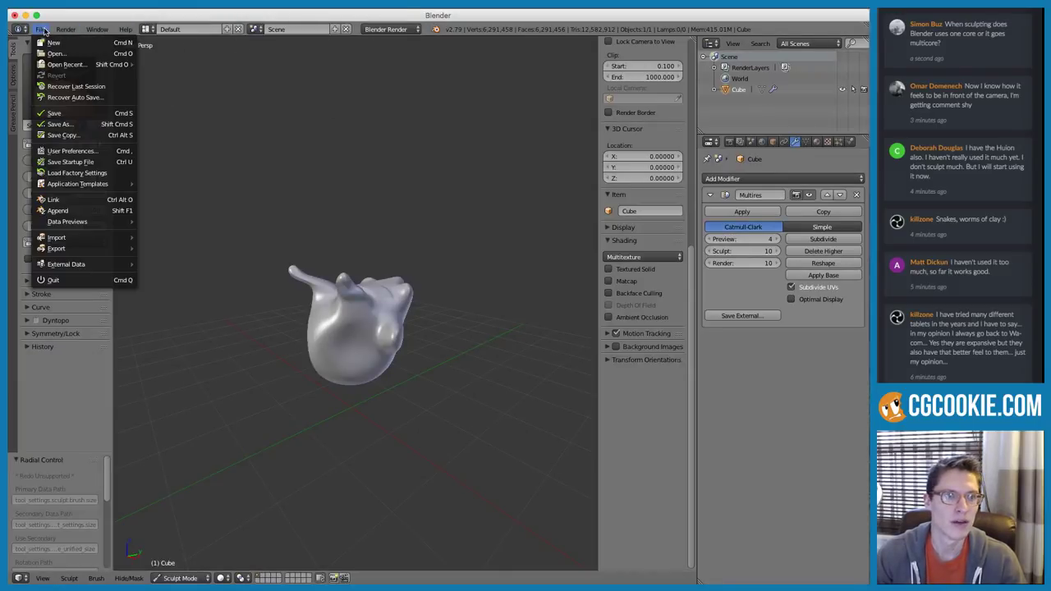
mouse_move(57, 237)
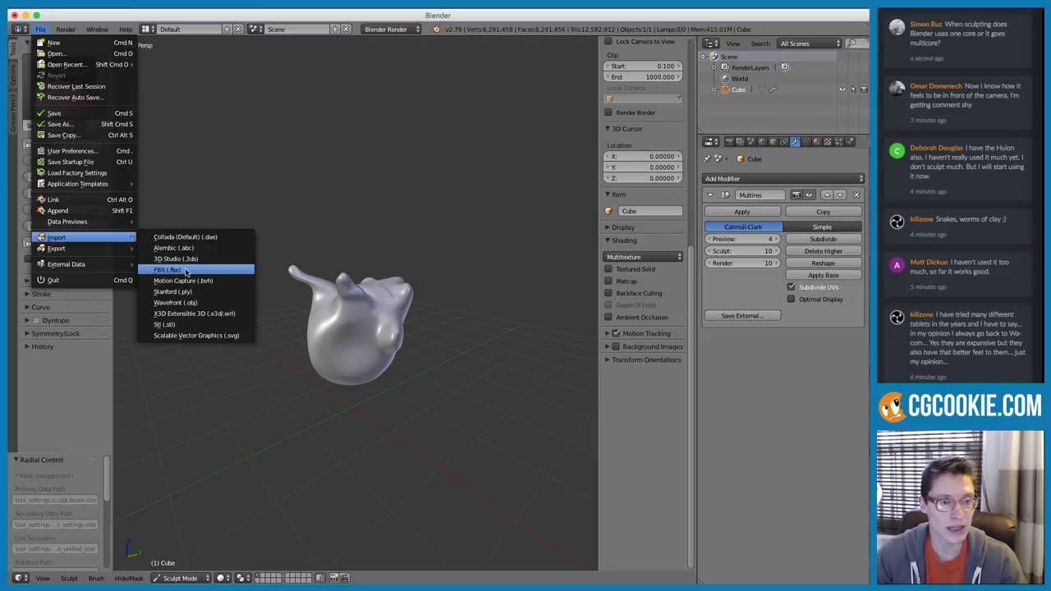
click(189, 303)
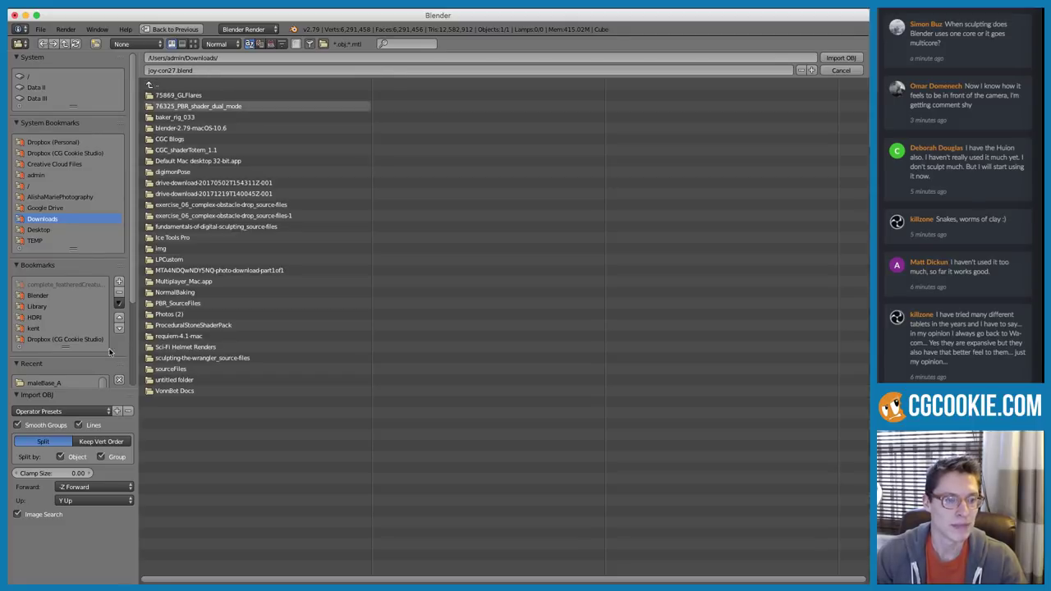
click(62, 381)
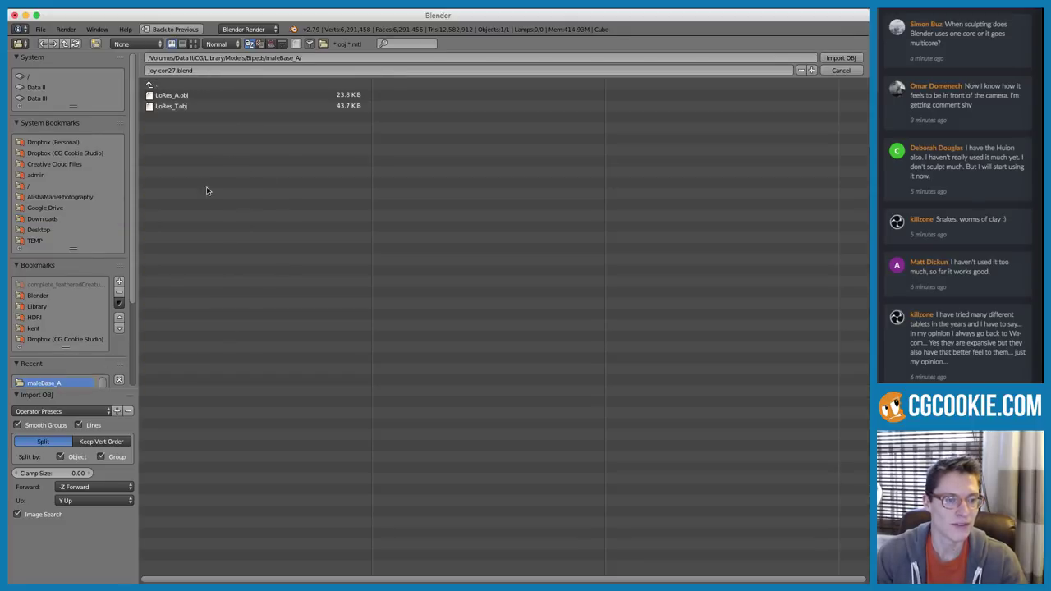
double_click(171, 106)
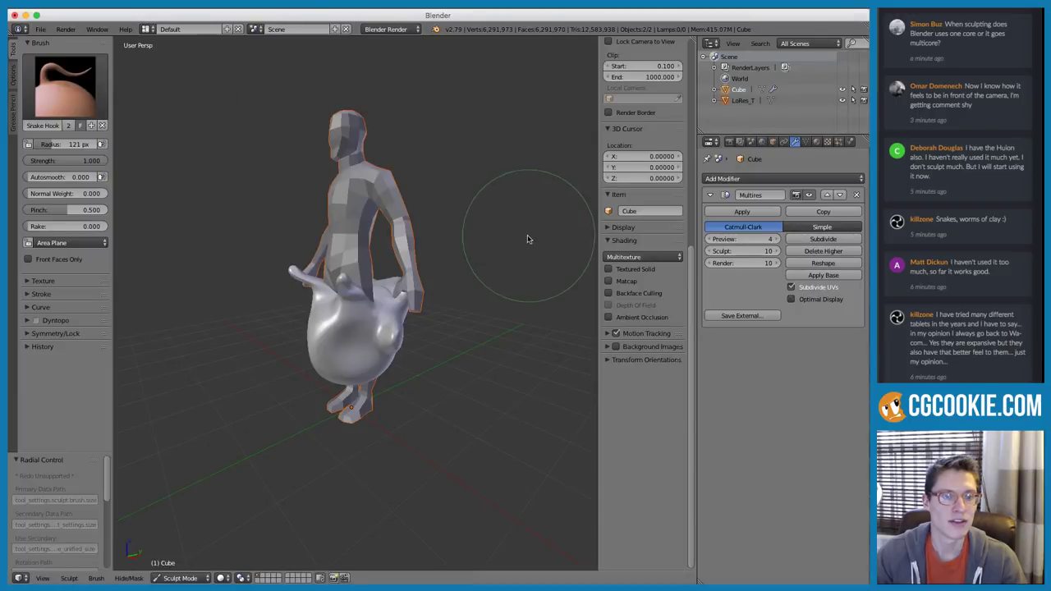
Switch to Object Mode and move the imported human figure 2.251 units along X, away from the sculpted blob
click(181, 578)
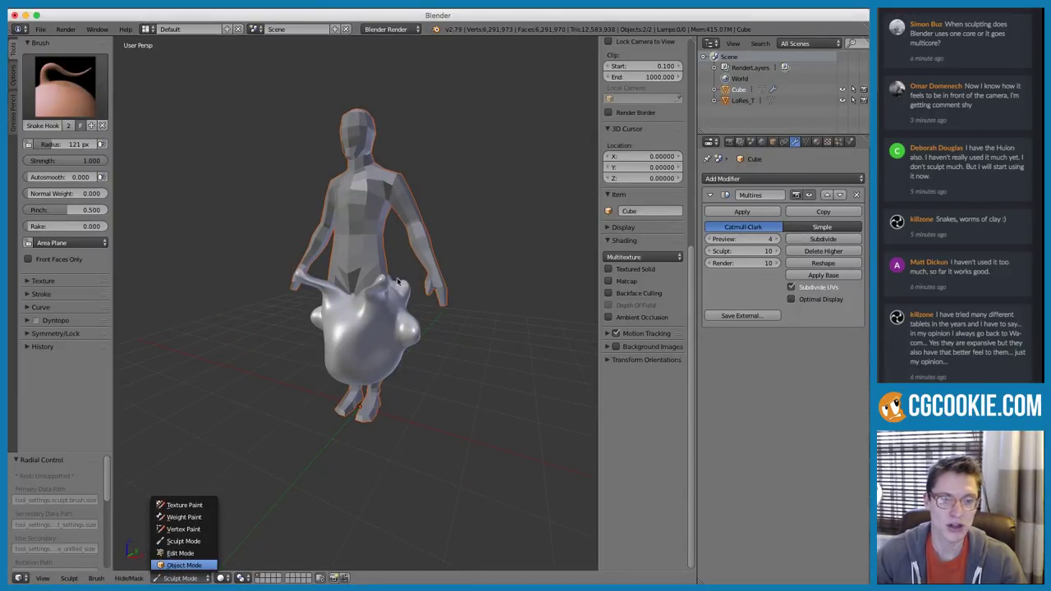
scroll(369, 238, down, 1)
right_click(355, 218)
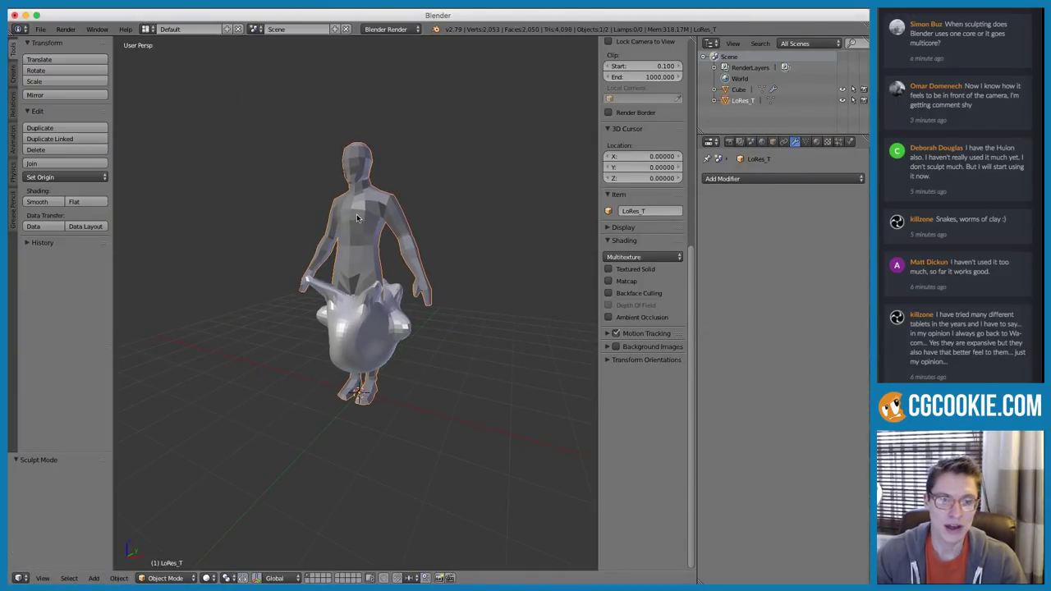
key(g)
key(x)
click(473, 236)
mouse_move(472, 237)
shift+middle_down()
mouse_move(363, 253)
mouse_move(372, 240)
shift+middle_up()
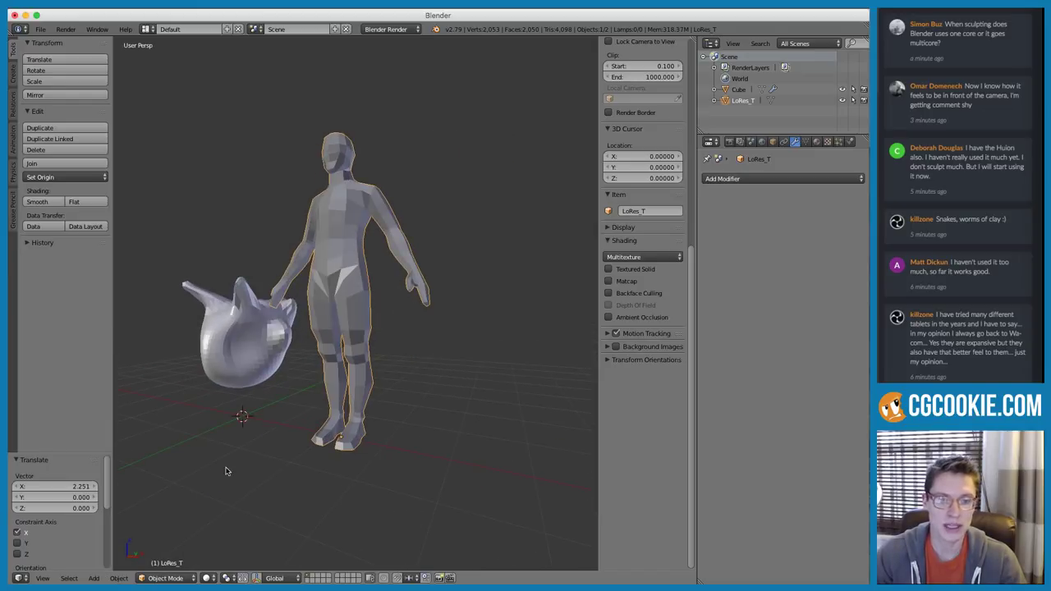
Add a Multiresolution modifier to the human figure and subdivide it to level 3
click(739, 178)
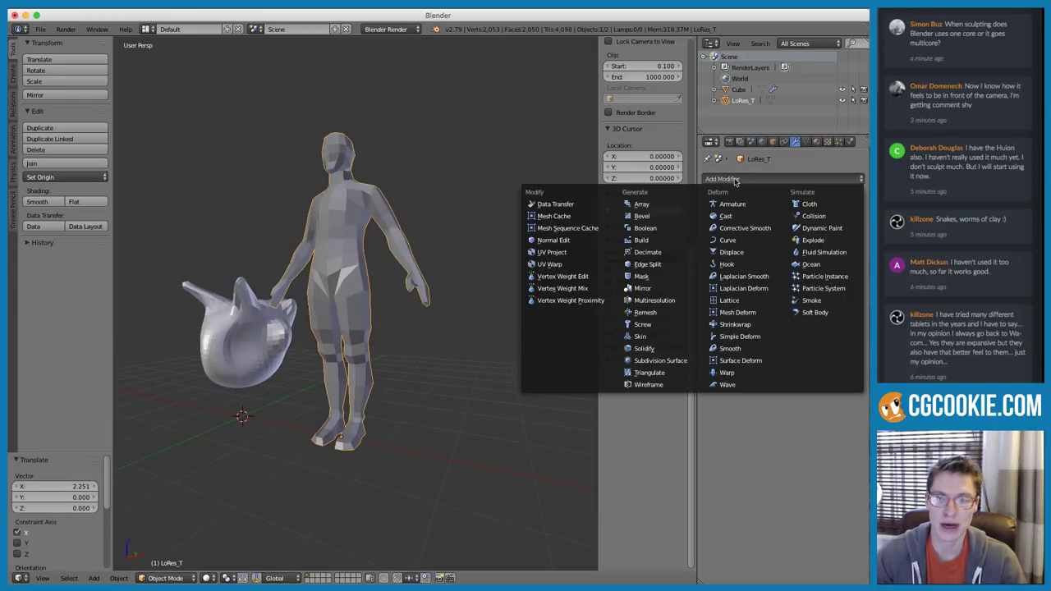
click(675, 304)
click(789, 239)
click(789, 239)
click(790, 239)
Put the human figure in Sculpt Mode and set the Snake Hook brush radius to 87 px
click(164, 578)
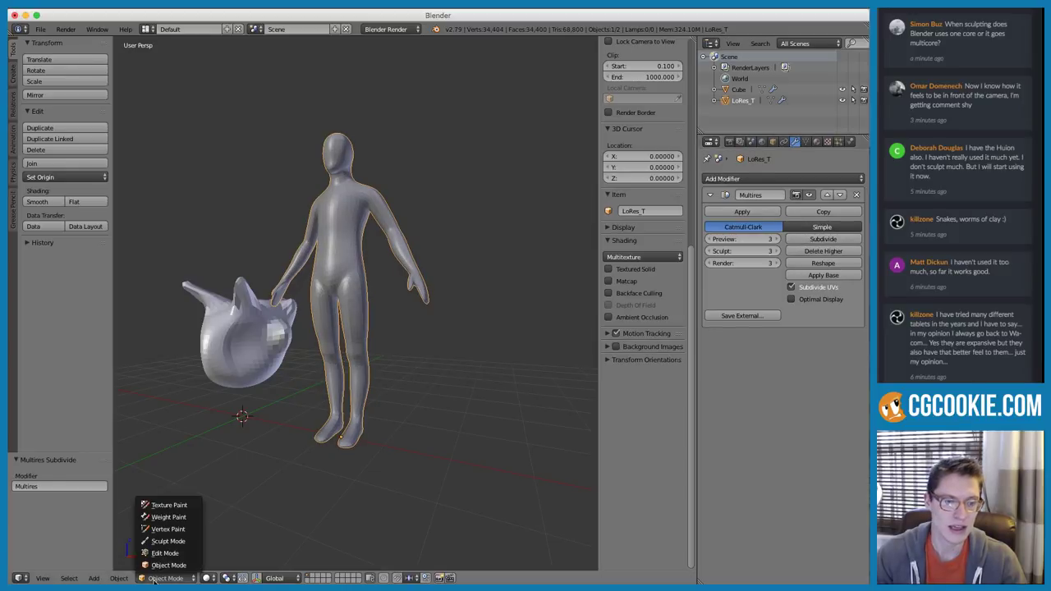
click(167, 541)
scroll(346, 325, up, 4)
key(f)
click(326, 323)
shift+middle_drag(315, 278, 313, 377)
mouse_move(313, 377)
ctrl+middle_down()
mouse_move(313, 323)
mouse_move(337, 333)
ctrl+middle_up()
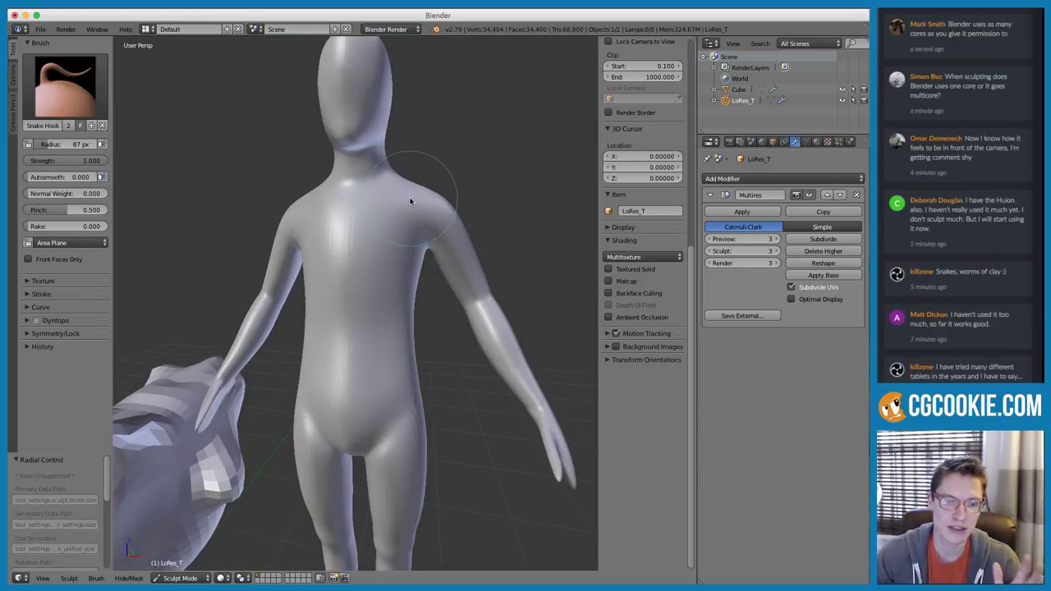
scroll(419, 205, down, 5)
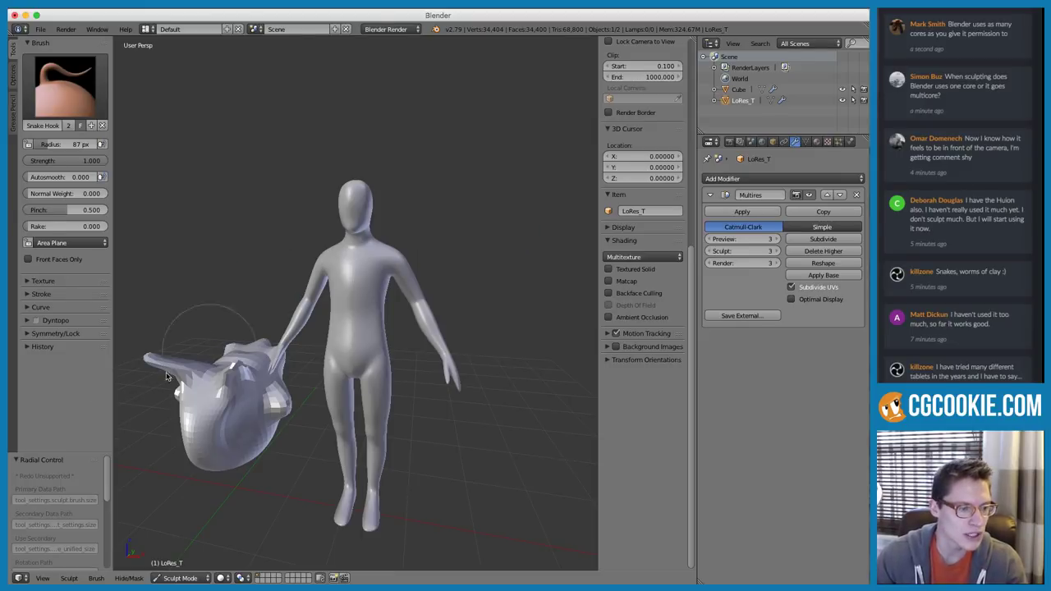
Look through the earlier and most recent viewer comments in the live chat
click(1009, 250)
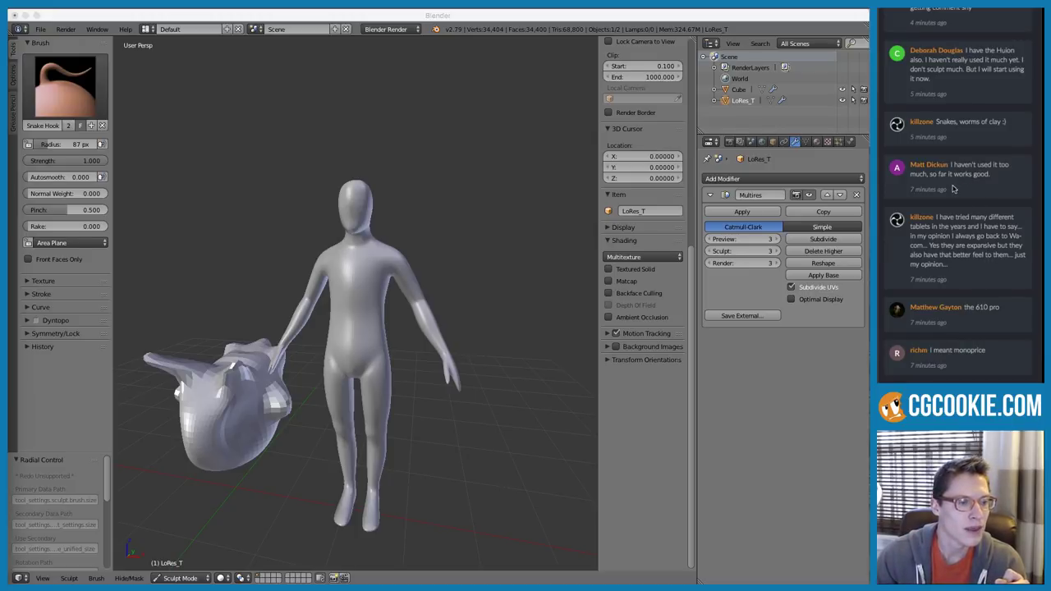
scroll(965, 146, up, 1)
scroll(965, 145, up, 1)
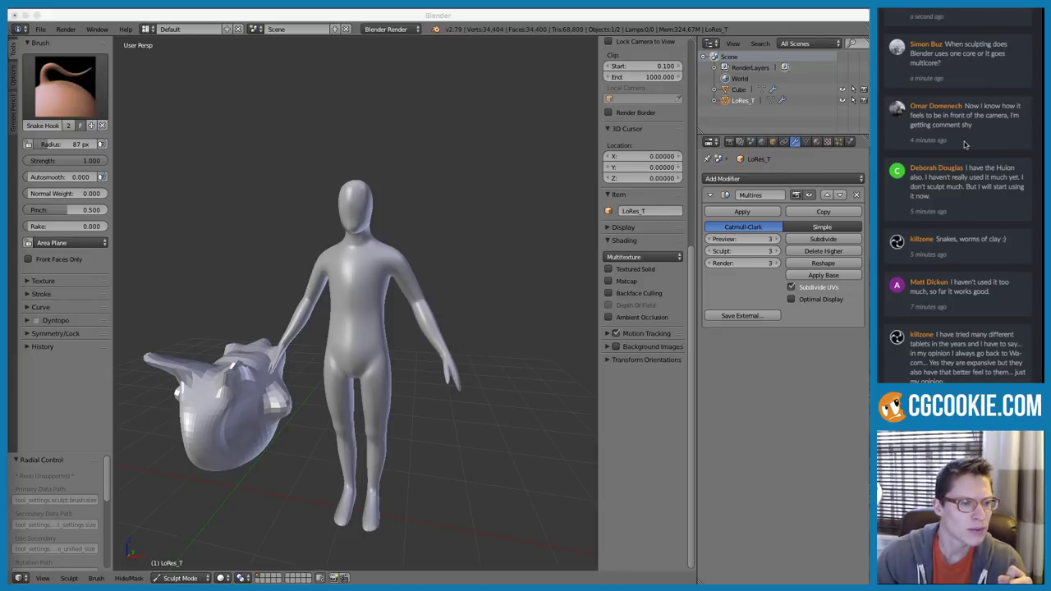
scroll(967, 123, up, 1)
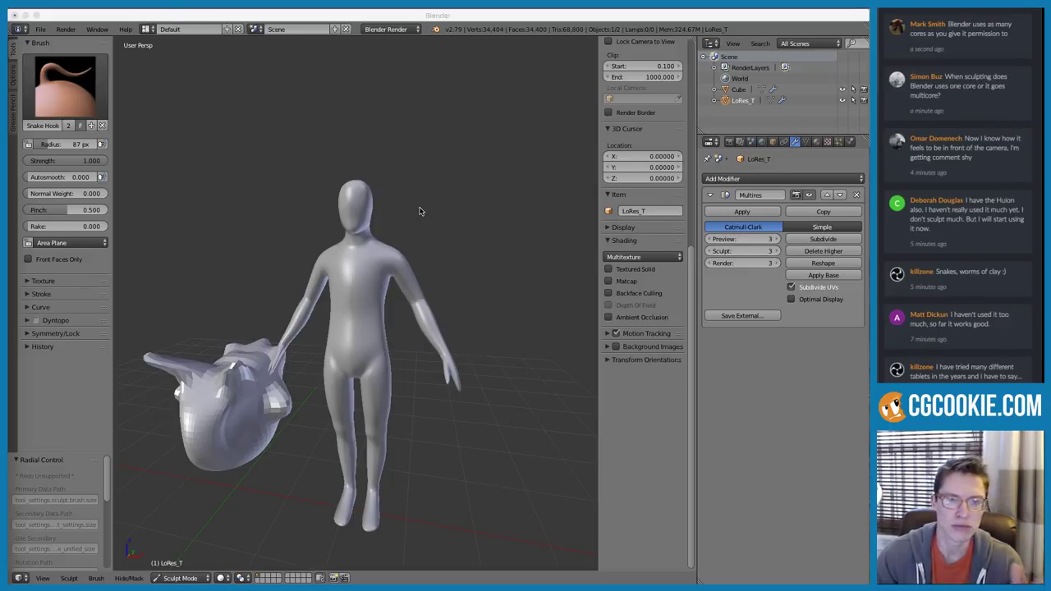
Expand the sculpting options that contain the Threaded Sculpt and Fast Navigate settings
click(364, 252)
scroll(373, 234, up, 2)
middle_drag(373, 249, 394, 222)
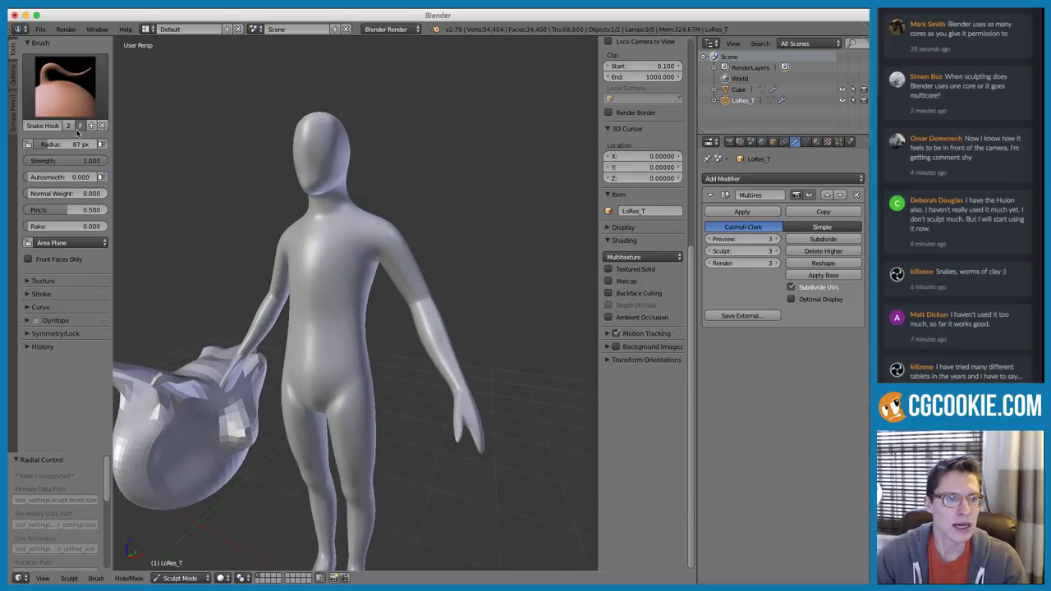
click(12, 73)
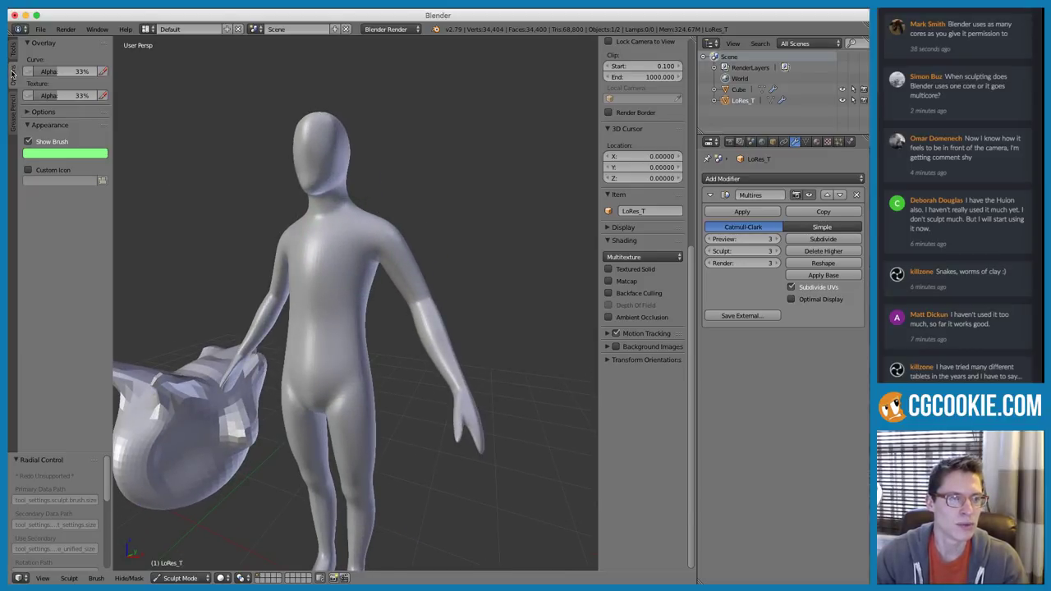
click(31, 113)
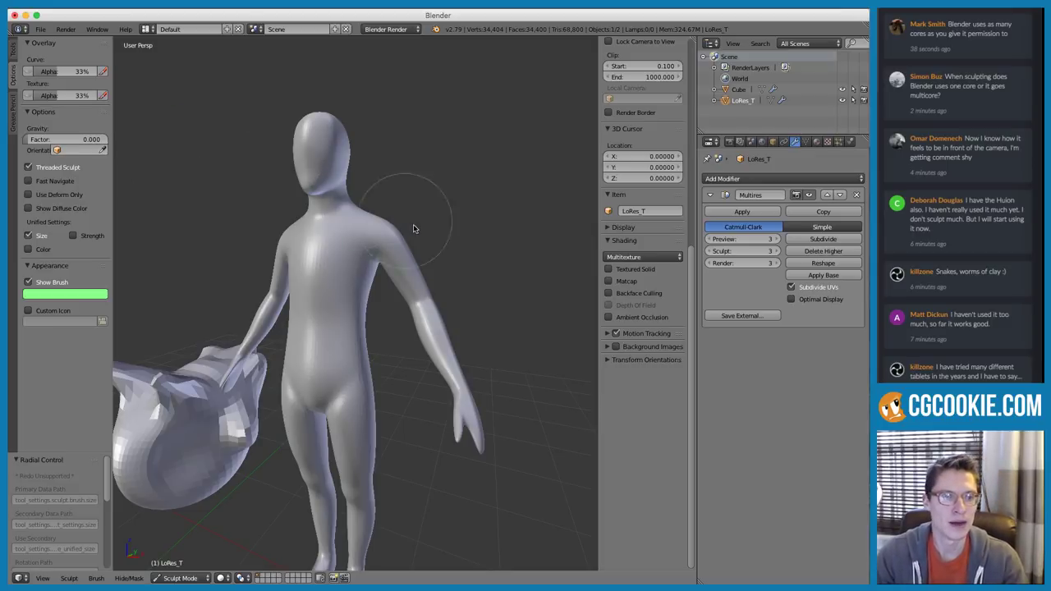
scroll(417, 214, down, 2)
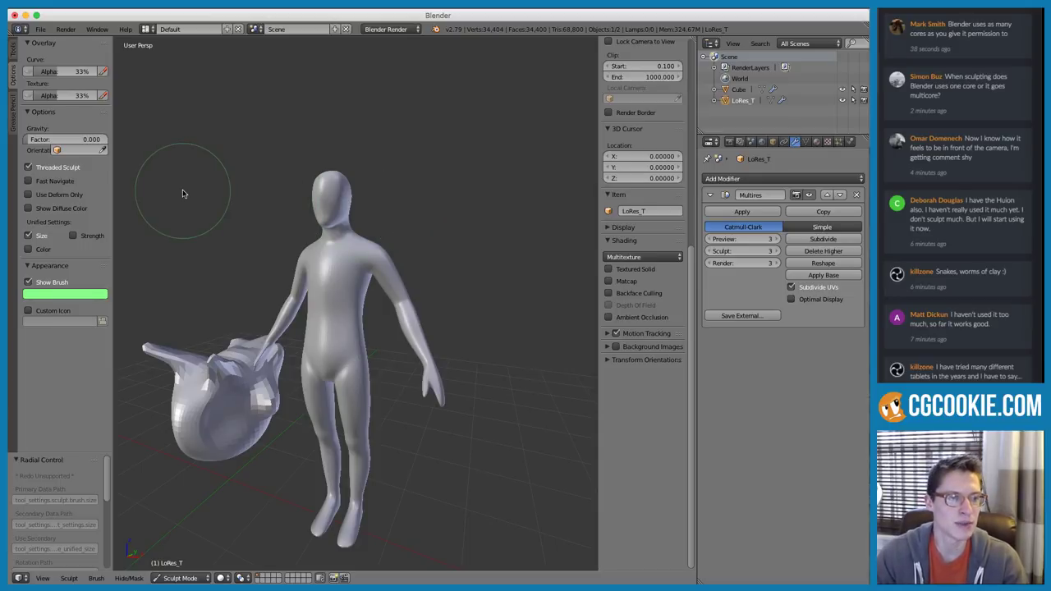
Toggle Fast Navigate on and back off to compare how the human figure displays during navigation
click(30, 182)
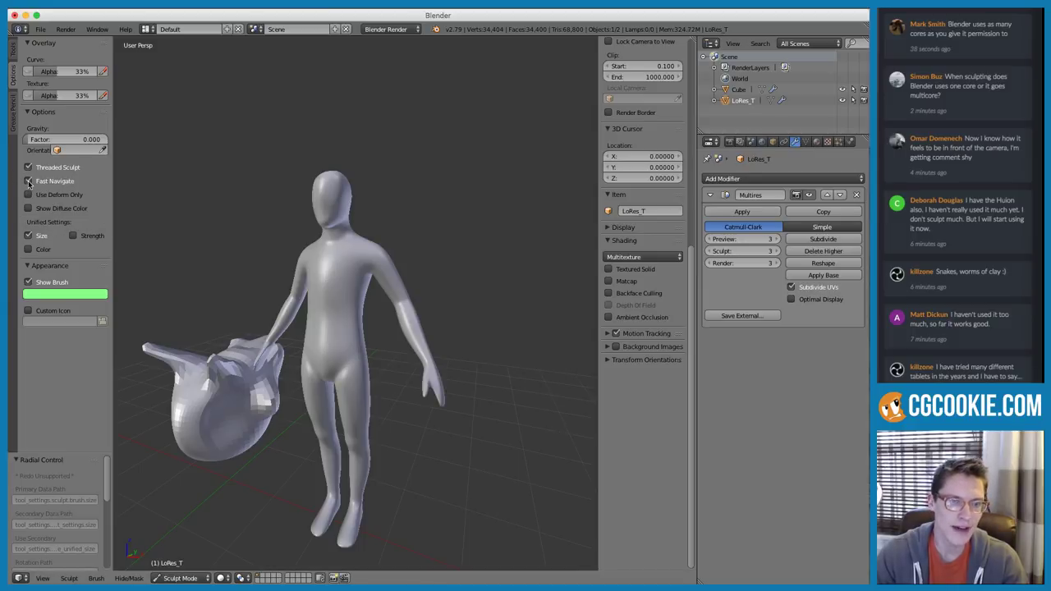
click(28, 180)
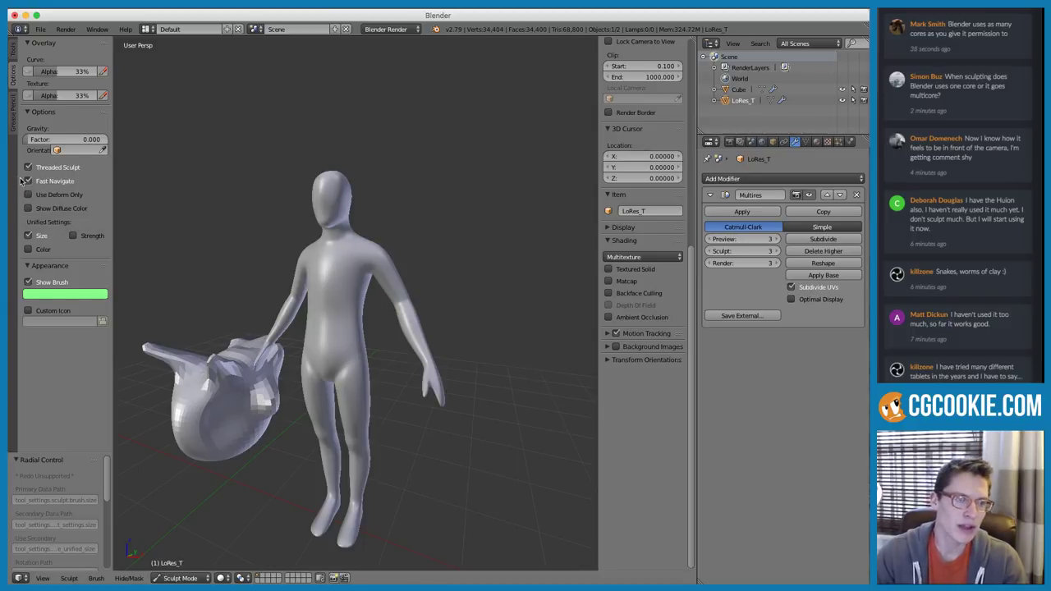
mouse_move(385, 271)
middle_down()
mouse_move(373, 276)
mouse_move(353, 246)
mouse_move(375, 238)
mouse_move(352, 263)
mouse_move(424, 281)
mouse_move(357, 261)
mouse_move(356, 281)
mouse_move(373, 266)
mouse_move(329, 268)
mouse_move(370, 297)
mouse_move(376, 267)
middle_up()
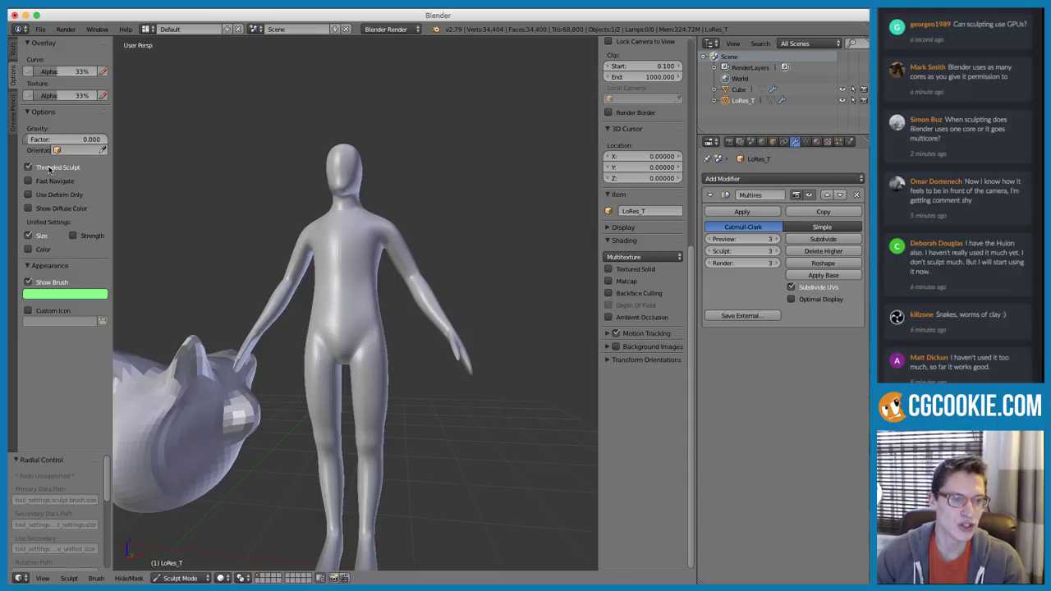
middle_drag(281, 165, 326, 213)
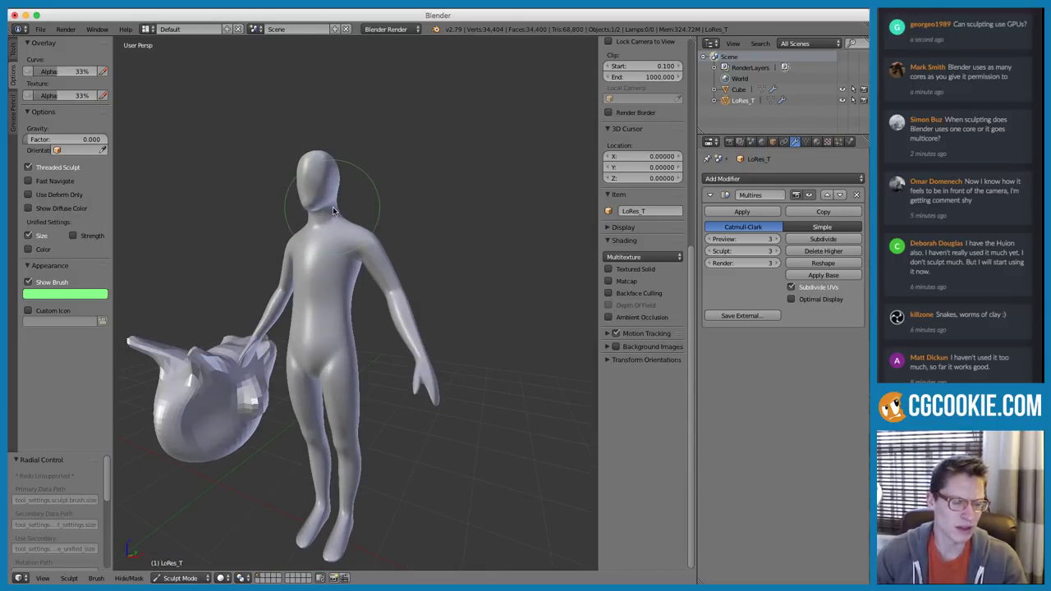
mouse_move(349, 187)
middle_down()
mouse_move(345, 144)
mouse_move(252, 206)
middle_up()
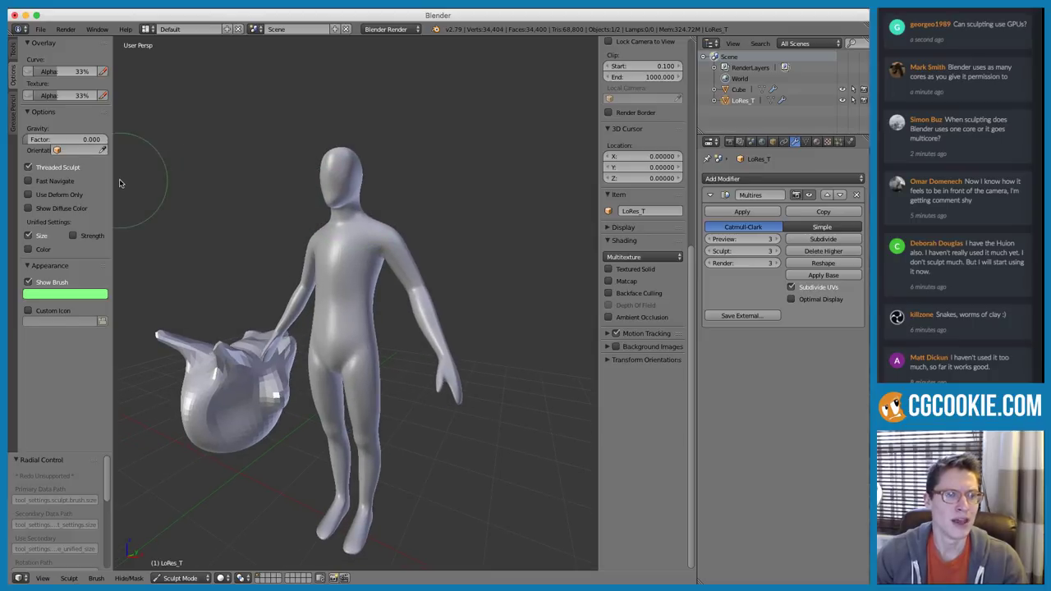
Enable Fast Navigate for sculpting on the human figure
click(28, 181)
mouse_move(447, 221)
middle_down()
mouse_move(370, 216)
mouse_move(493, 216)
mouse_move(429, 205)
middle_up()
mouse_move(429, 205)
ctrl+middle_down()
mouse_move(423, 228)
mouse_move(436, 223)
mouse_move(426, 206)
ctrl+middle_up()
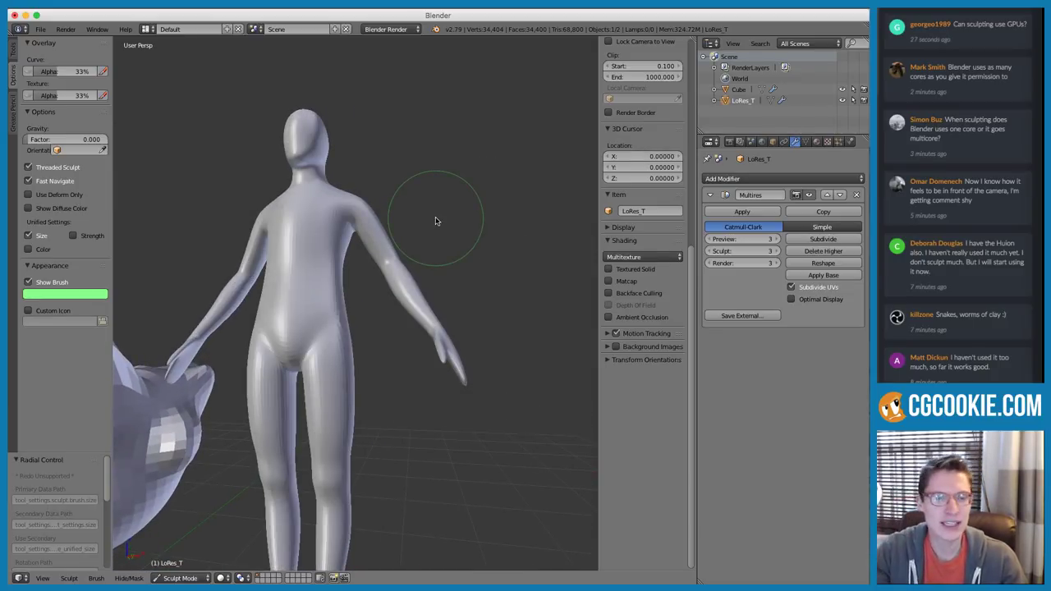
Read the chat comments on polygon limits and on starting a sculpt with low or high vertex counts
scroll(446, 219, down, 4)
middle_drag(476, 188, 430, 213)
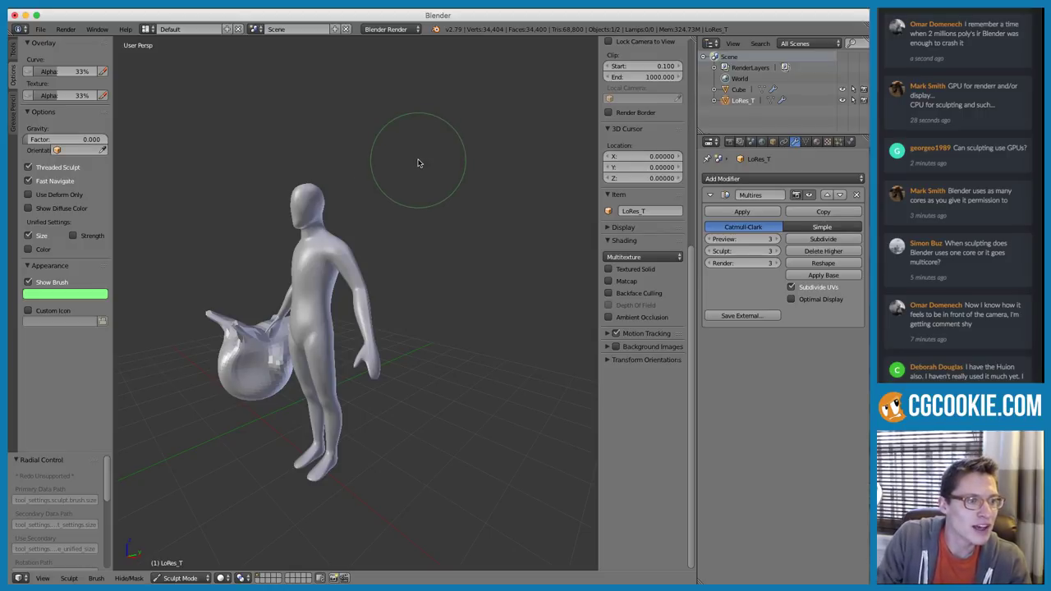
click(973, 46)
triple_click(960, 43)
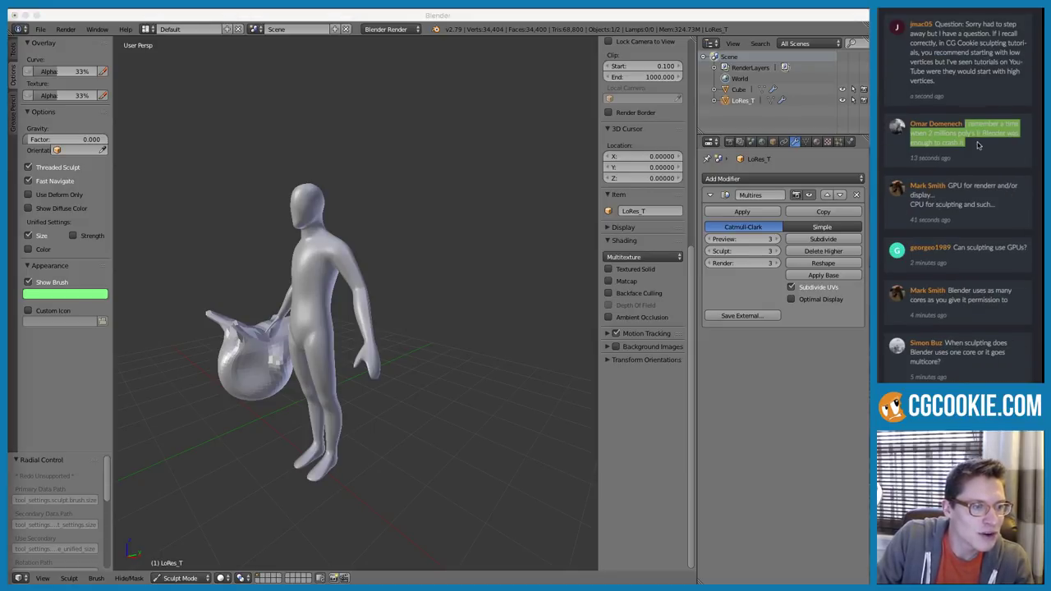
click(977, 145)
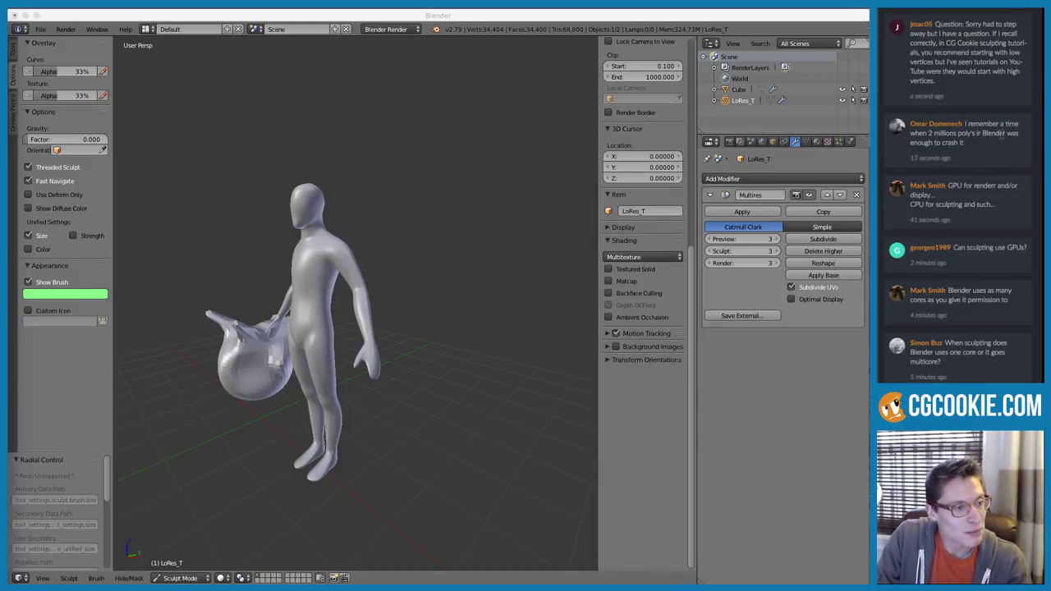
drag(936, 82, 944, 63)
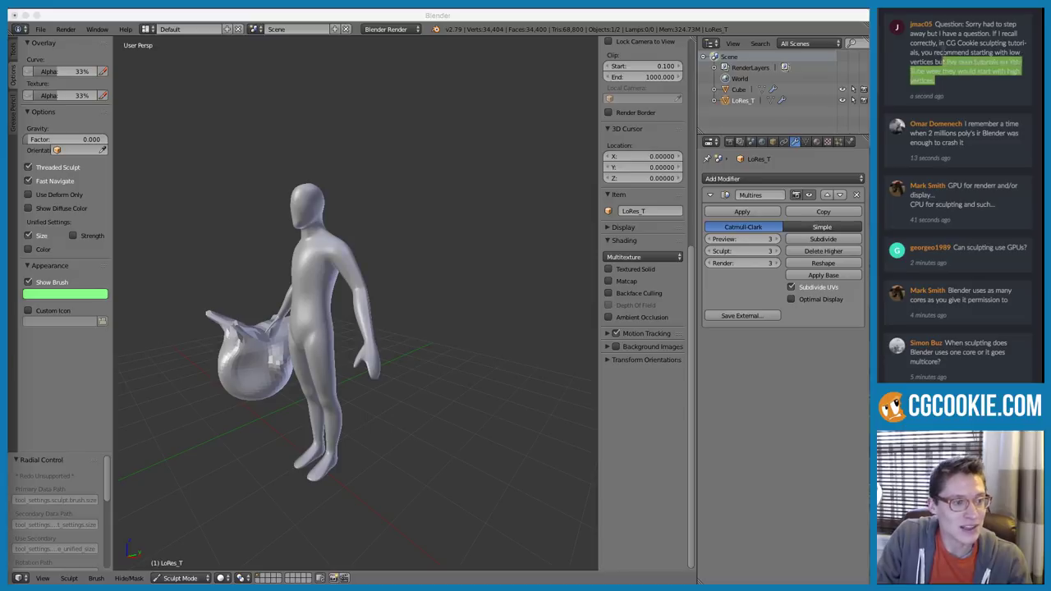
click(946, 84)
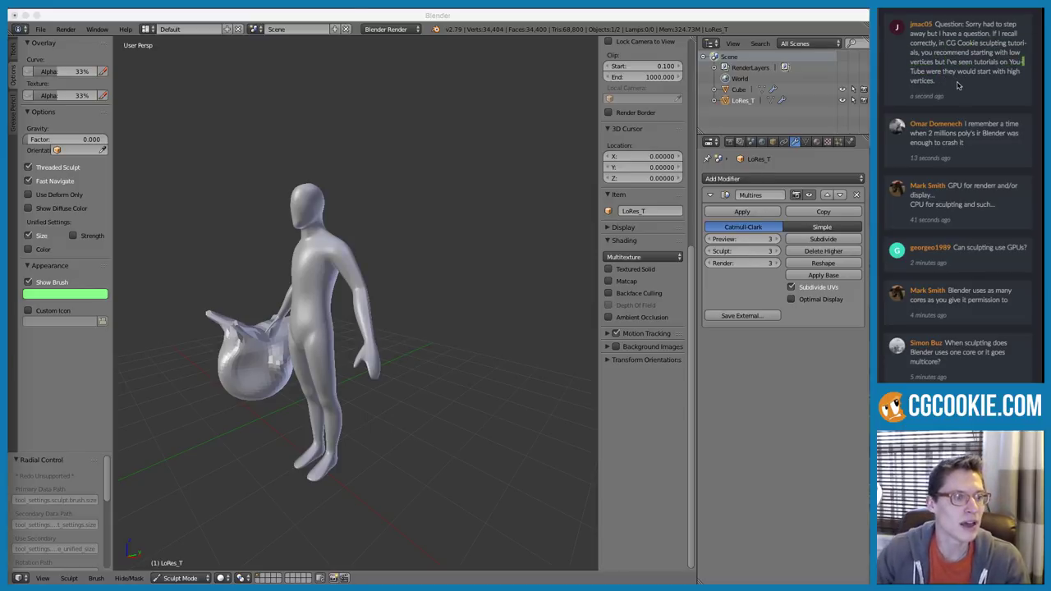
drag(956, 86, 955, 22)
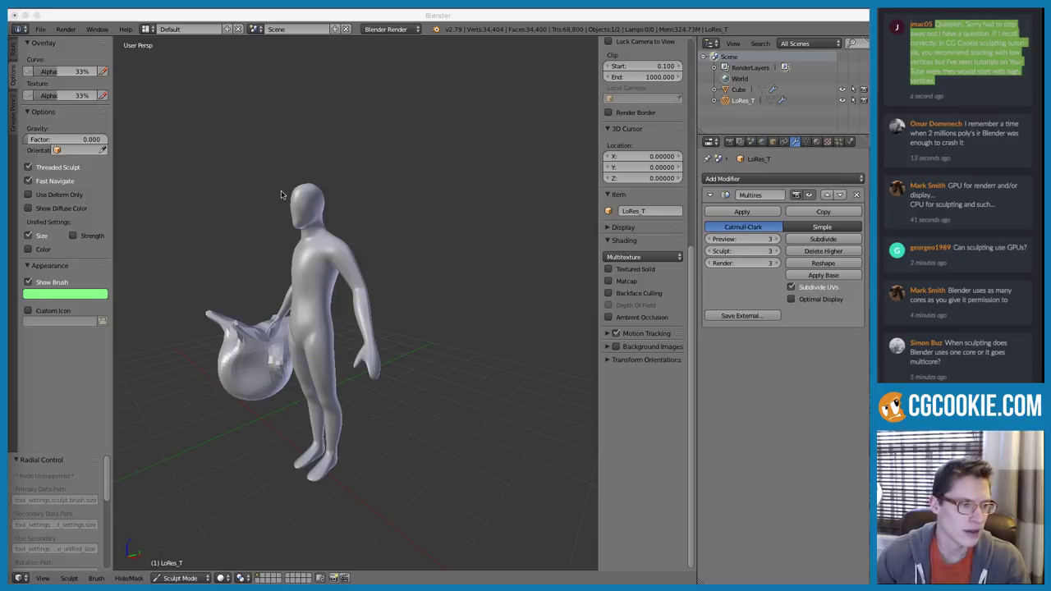
click(966, 87)
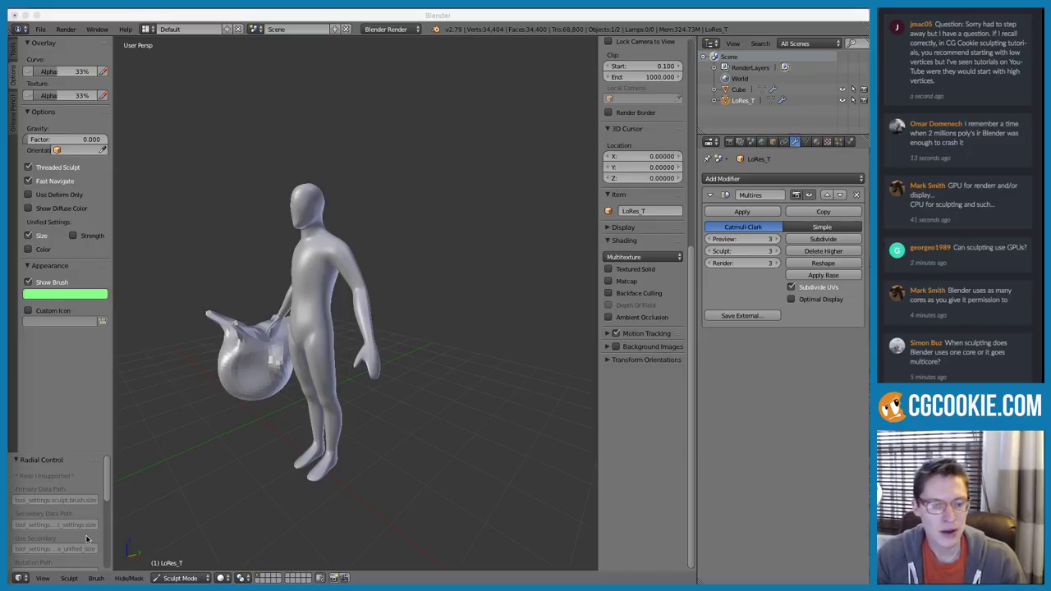
Switch the LoRes_T figure from Sculpt Mode to Object Mode and deselect everything
click(174, 568)
click(177, 576)
click(179, 564)
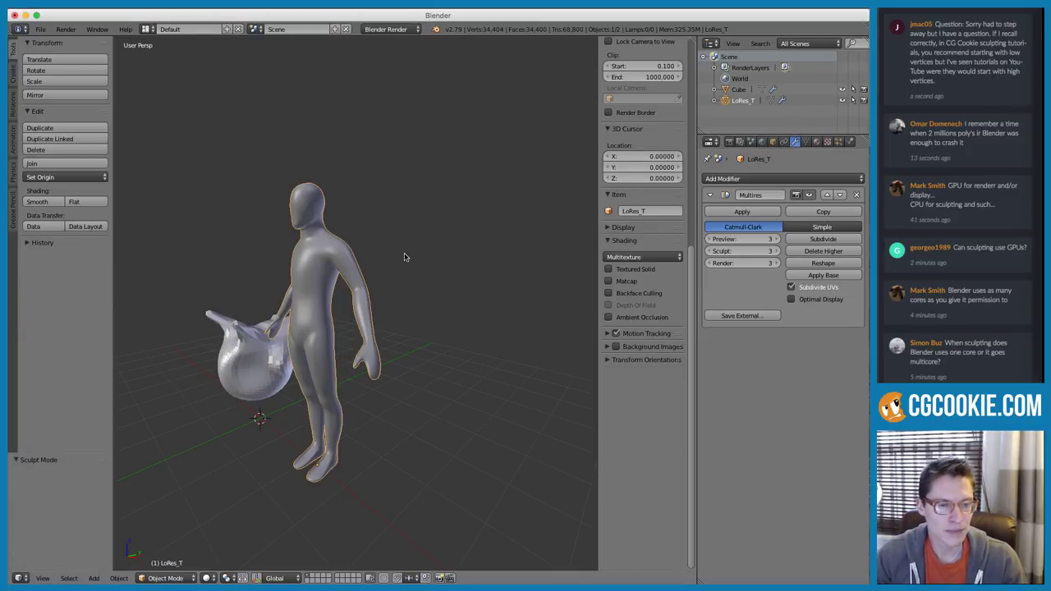
key(a)
Move the sculpted head along the Y axis away from the standing figure and deselect it
mouse_move(402, 249)
middle_down()
mouse_move(350, 243)
mouse_move(422, 228)
mouse_move(361, 268)
mouse_move(372, 234)
mouse_move(396, 237)
middle_up()
right_click(385, 315)
key(g)
key(y)
click(336, 276)
key(a)
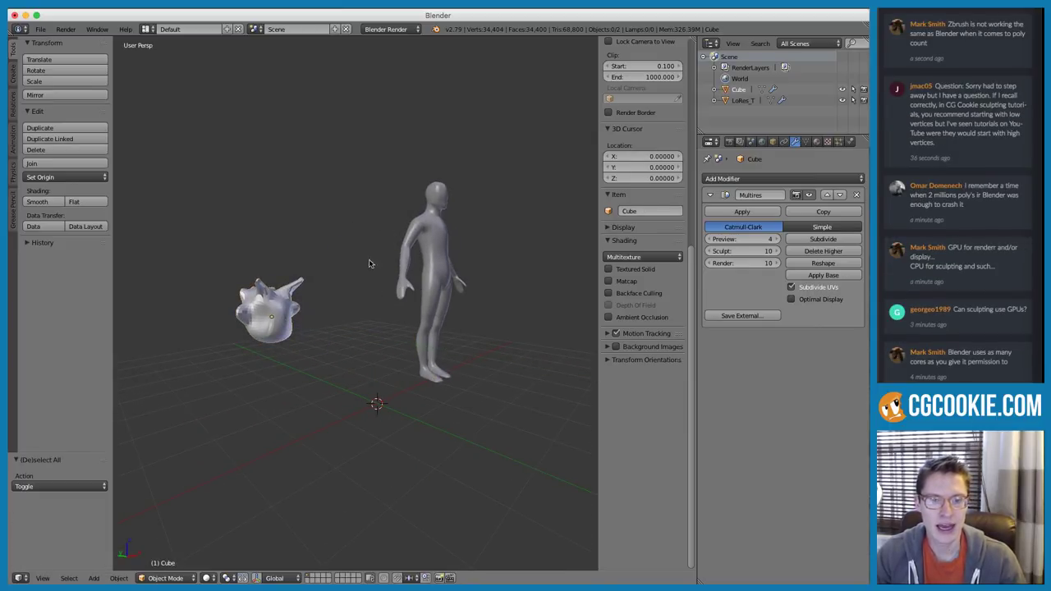
Add a cube mesh at the 3D cursor and raise it along the Z axis
scroll(366, 279, up, 2)
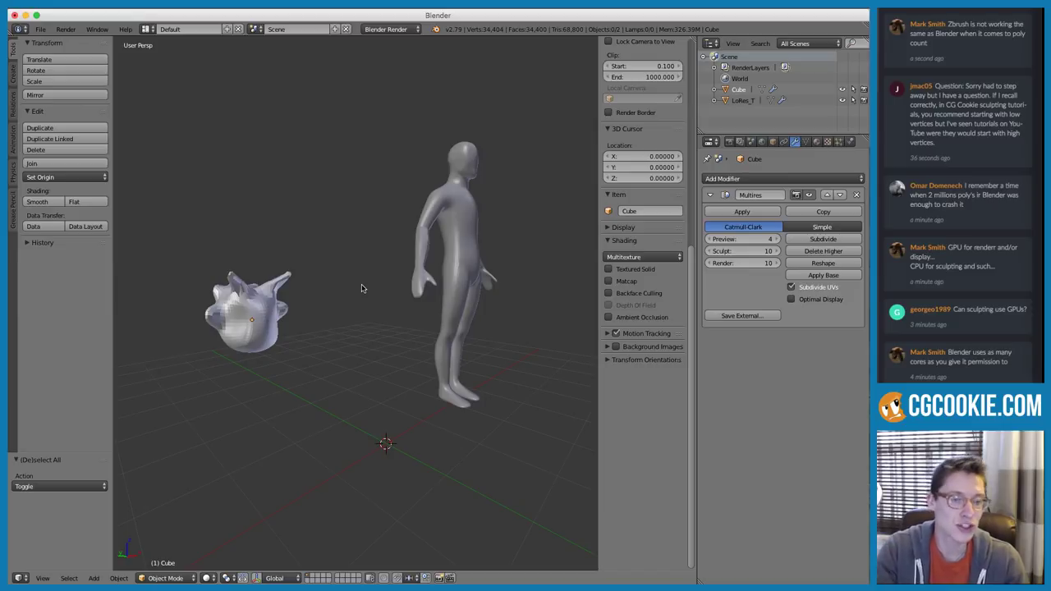
key(shift+a)
mouse_move(364, 288)
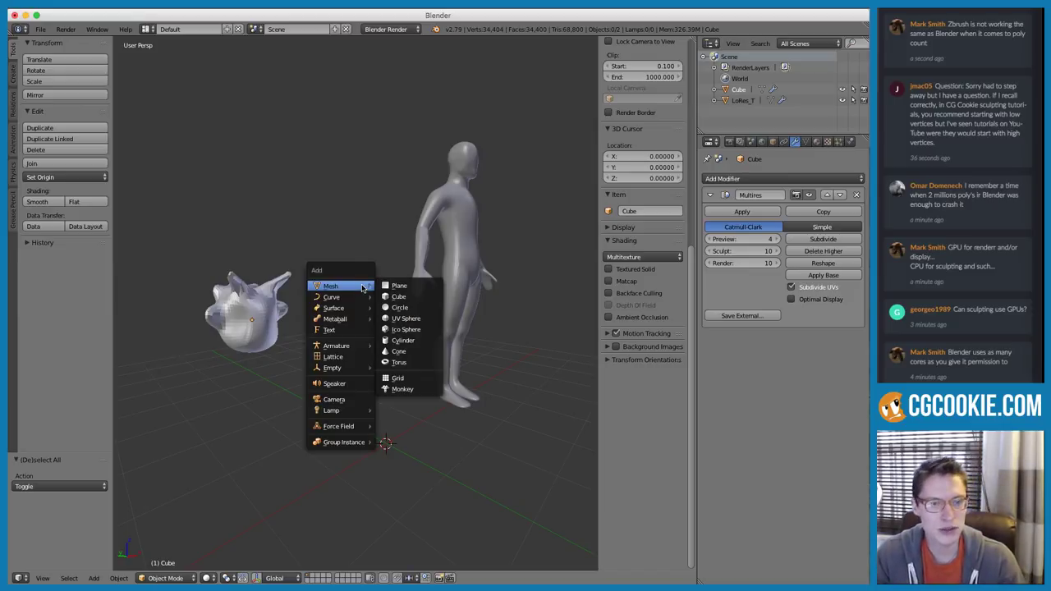
click(403, 294)
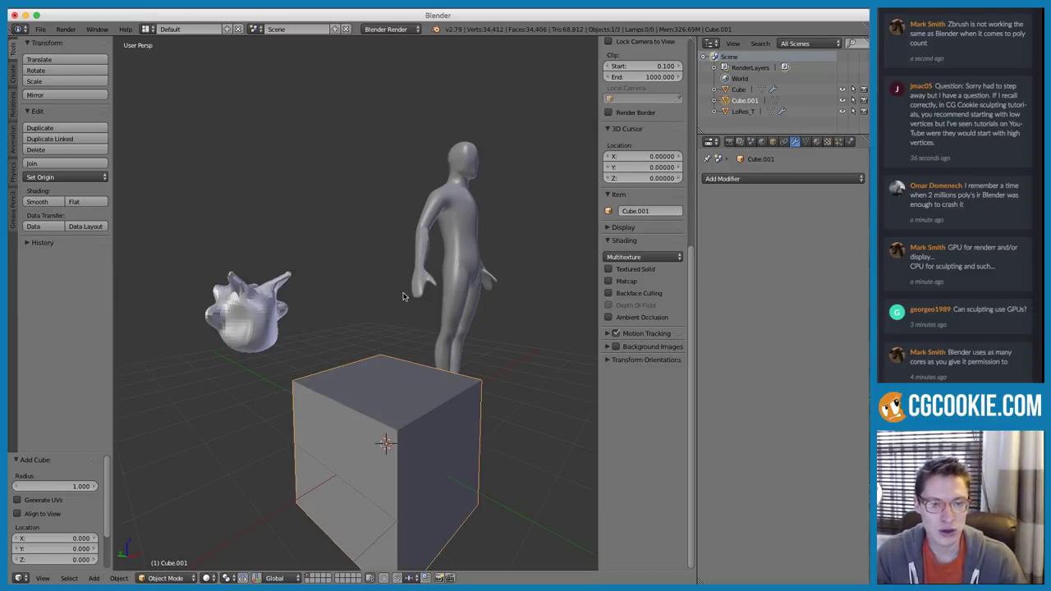
key(g)
key(z)
click(460, 205)
Delete the newly added cube
middle_drag(466, 205, 575, 222)
key(x)
click(423, 265)
Add an ico sphere at the 3D cursor and raise it about 2.41 units along the Z axis
key(shift+a)
mouse_move(364, 241)
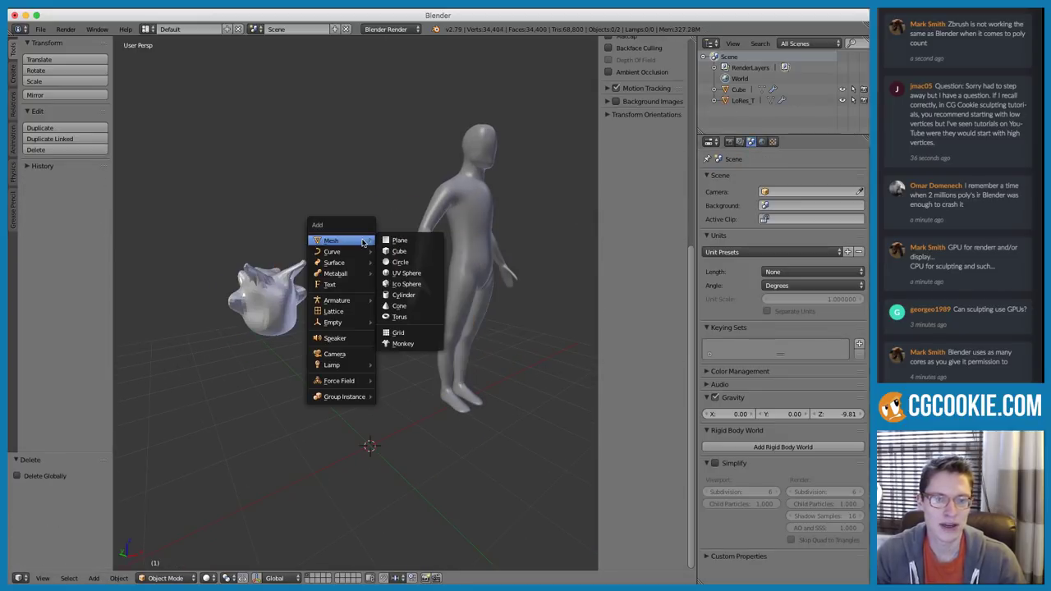
click(401, 284)
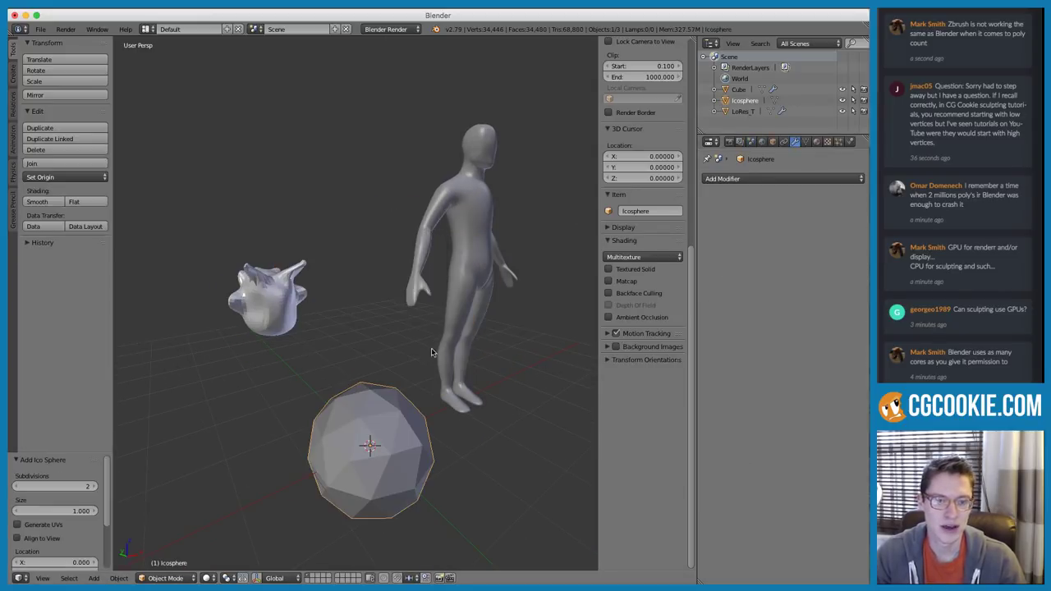
shift+middle_drag(433, 427, 416, 383)
key(g)
key(z)
click(371, 241)
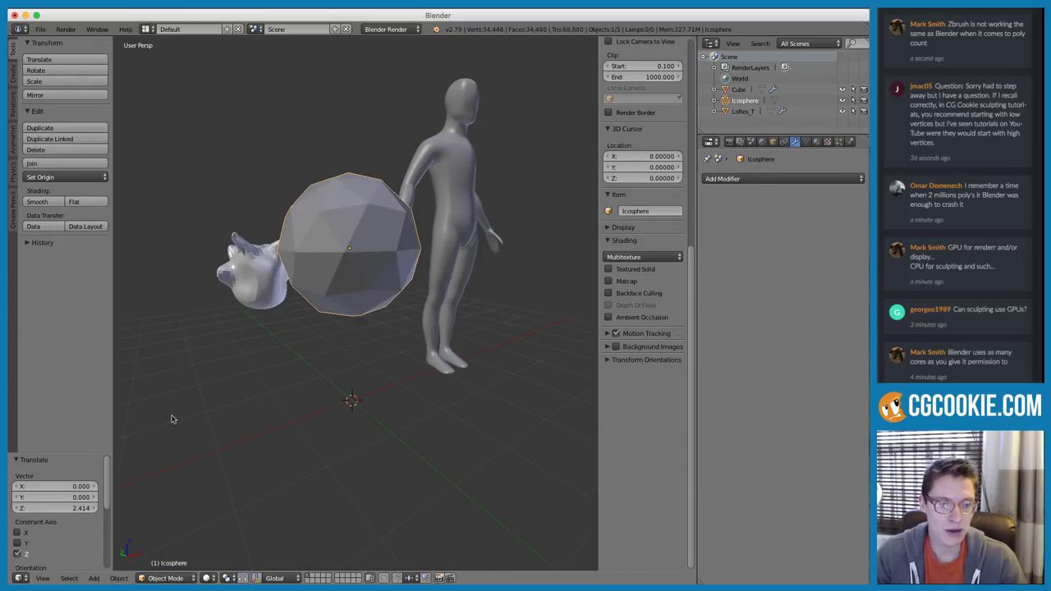
Delete the raised ico sphere
scroll(402, 297, down, 1)
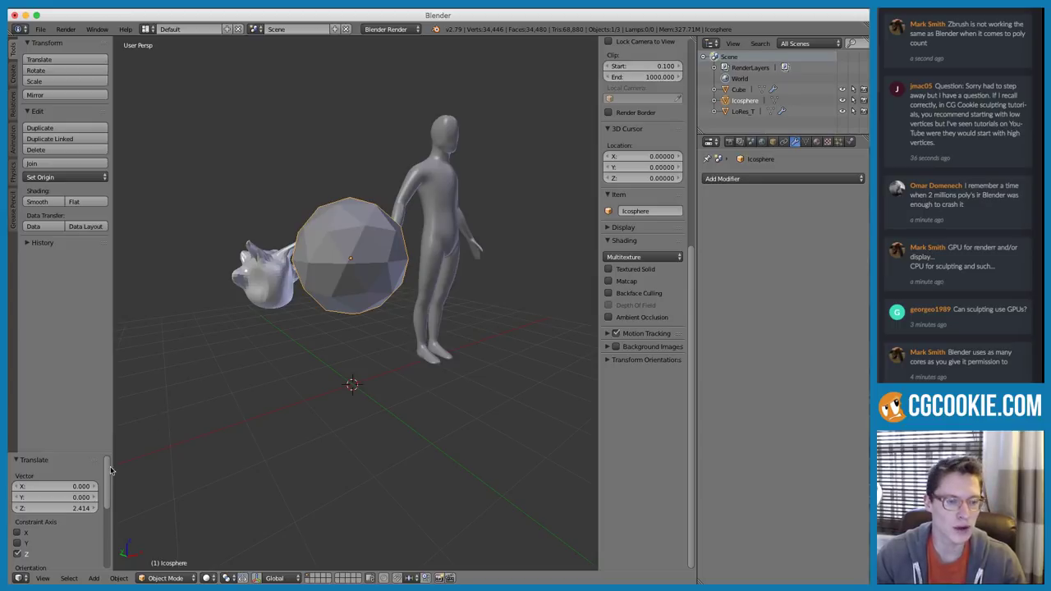
scroll(107, 474, down, 4)
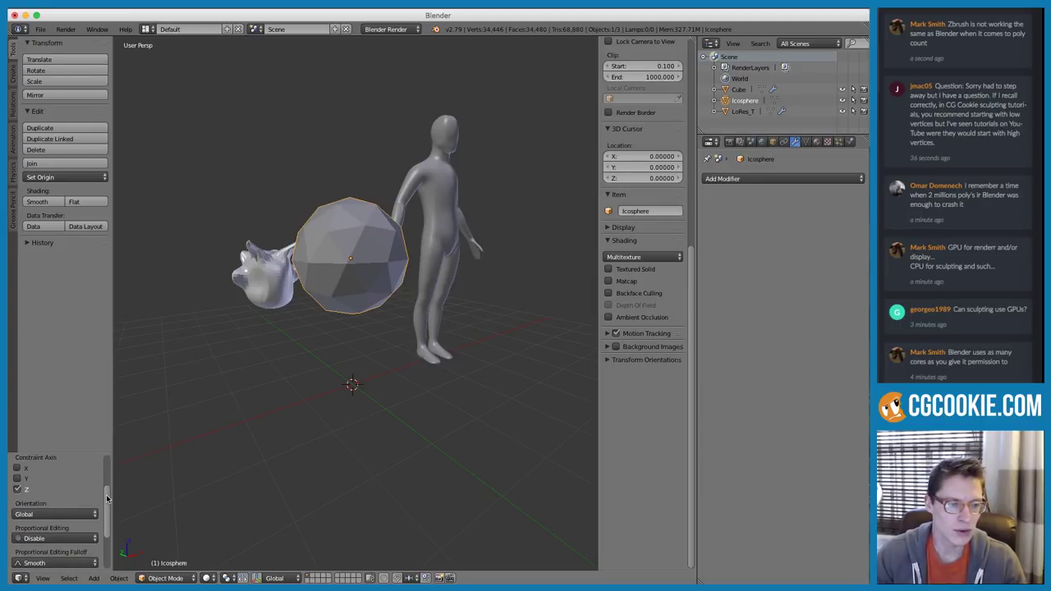
key(x)
click(383, 246)
Add an ico sphere at the 3D cursor and set its subdivisions to 4
key(shift+a)
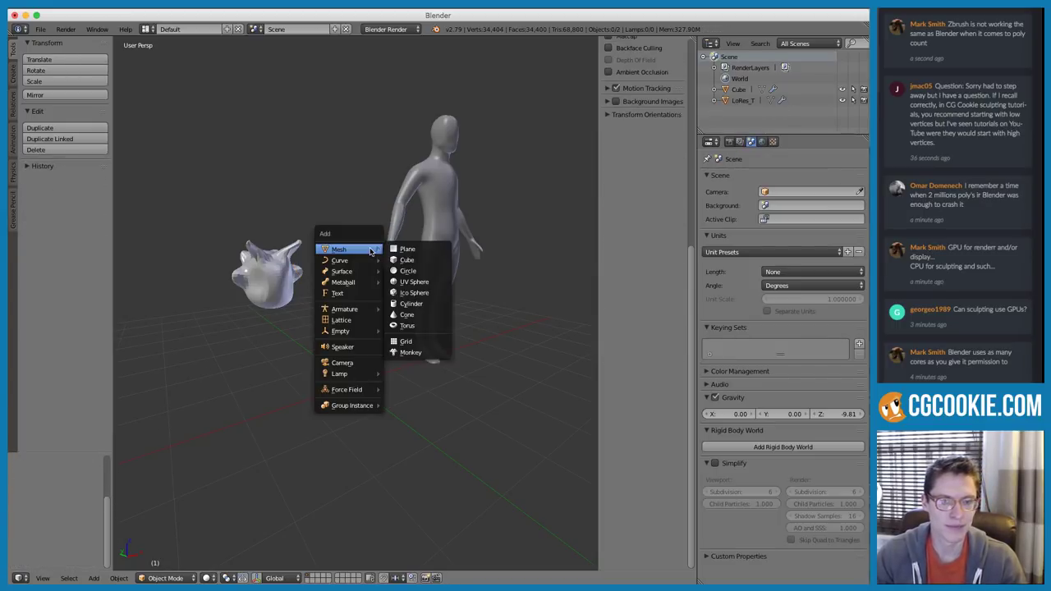
click(411, 293)
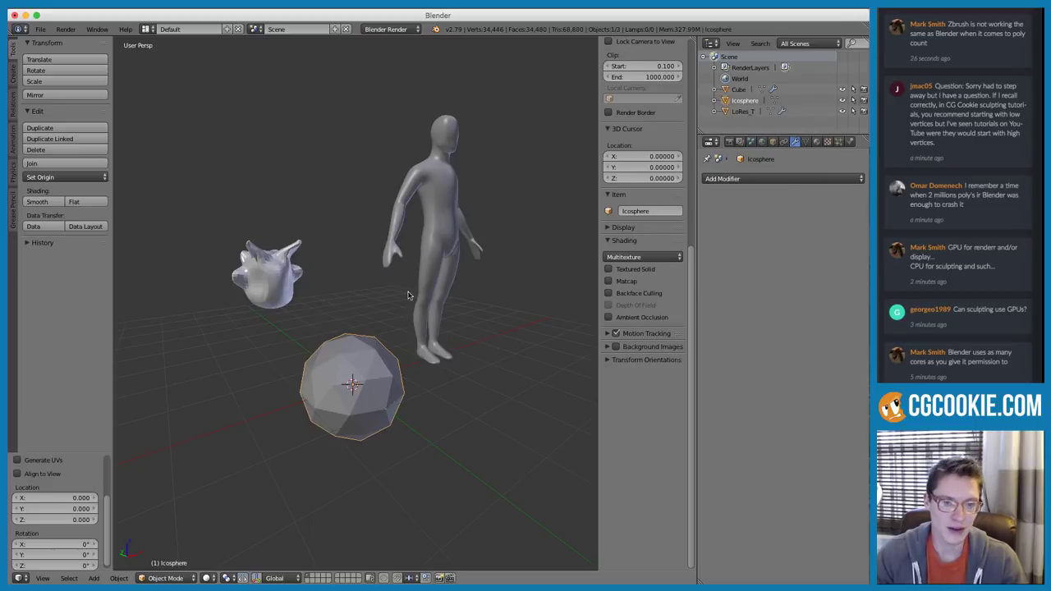
scroll(90, 496, up, 3)
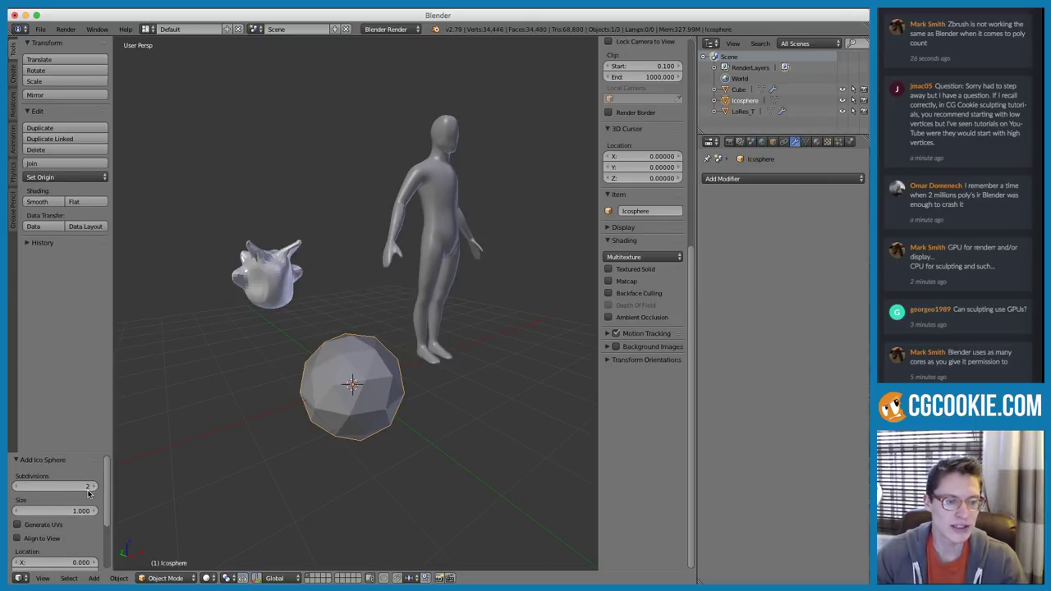
click(92, 487)
click(92, 487)
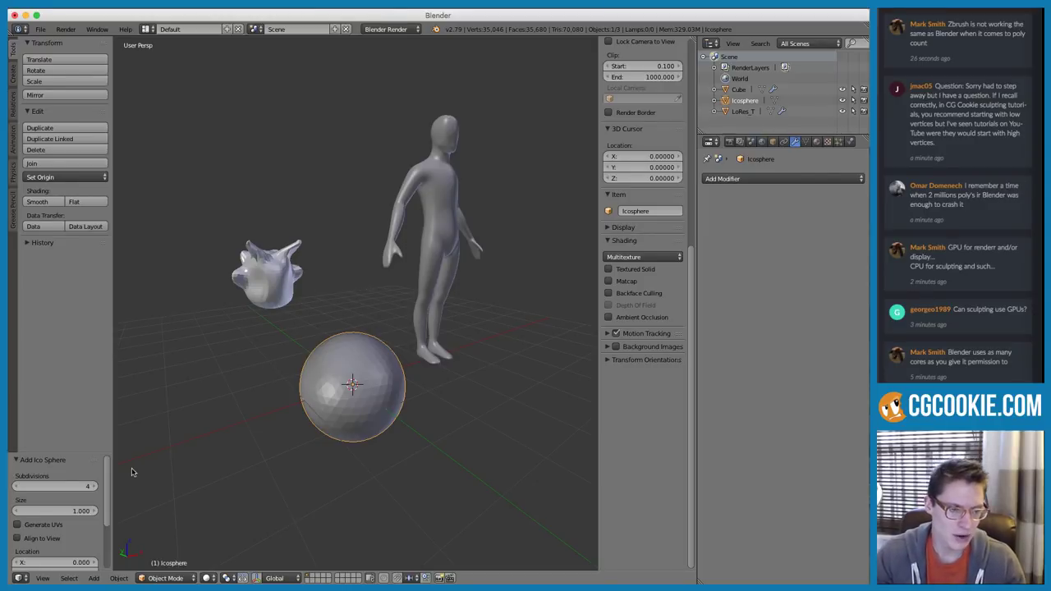
Increase the ico sphere's subdivisions to 8
click(96, 487)
click(95, 487)
click(95, 487)
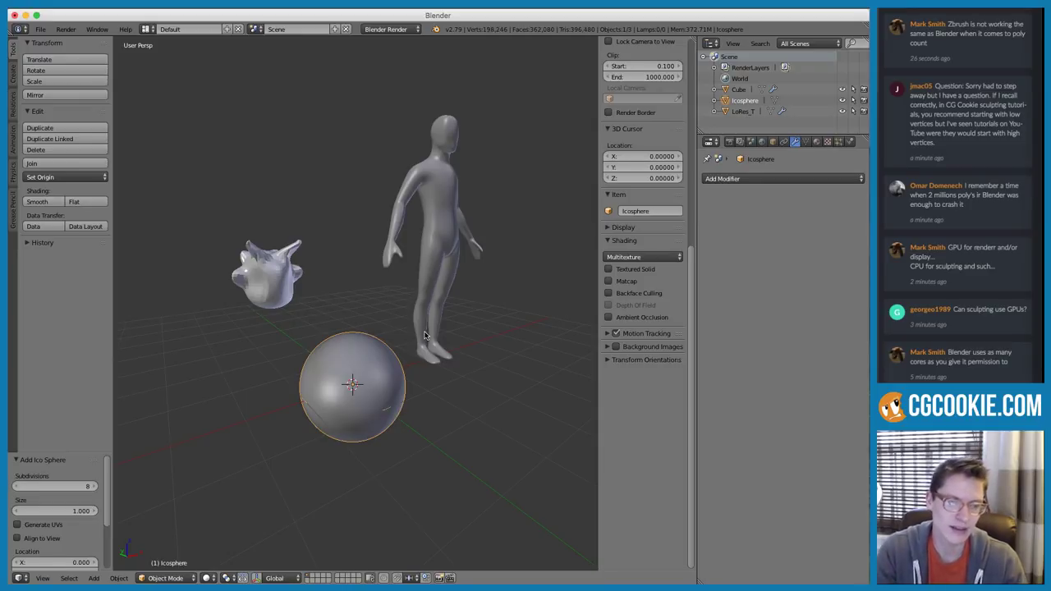
Lower the ico sphere's subdivisions to 2 and raise them again to 4
click(17, 487)
click(17, 488)
click(18, 488)
click(17, 488)
click(17, 488)
click(17, 488)
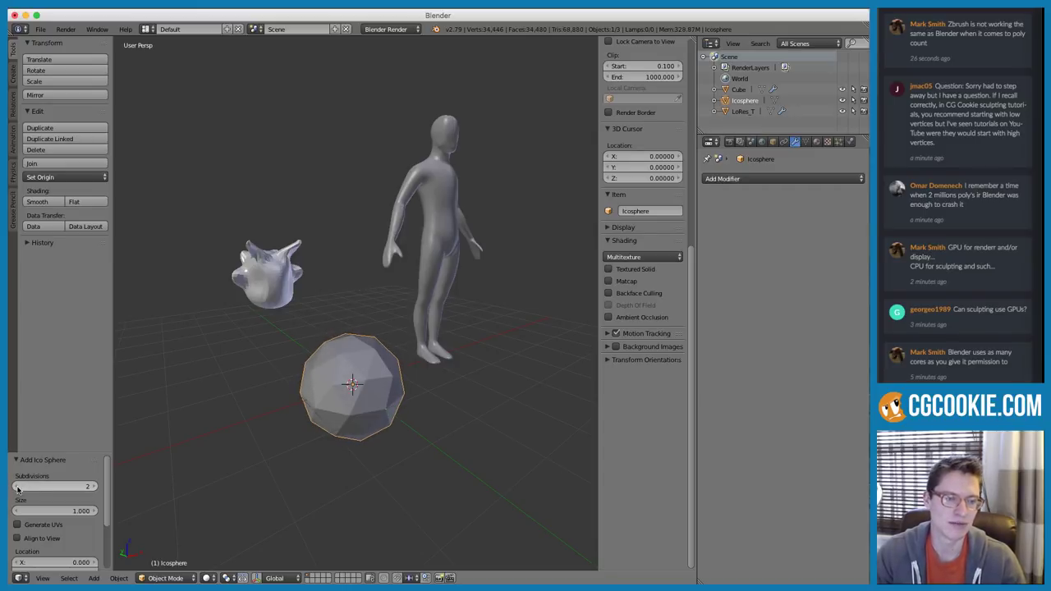
click(95, 488)
click(95, 488)
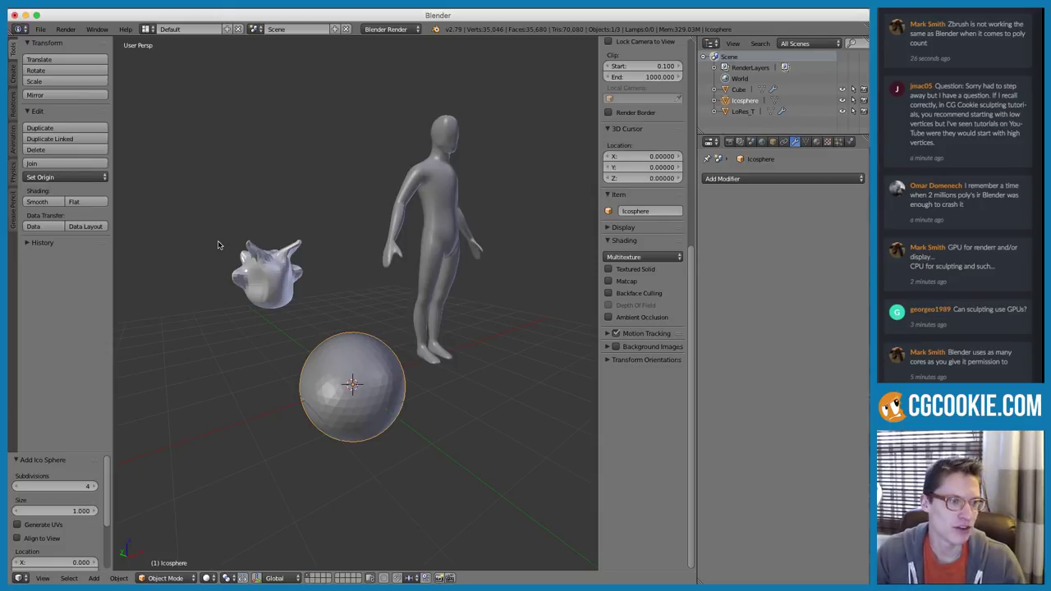
drag(938, 45, 949, 24)
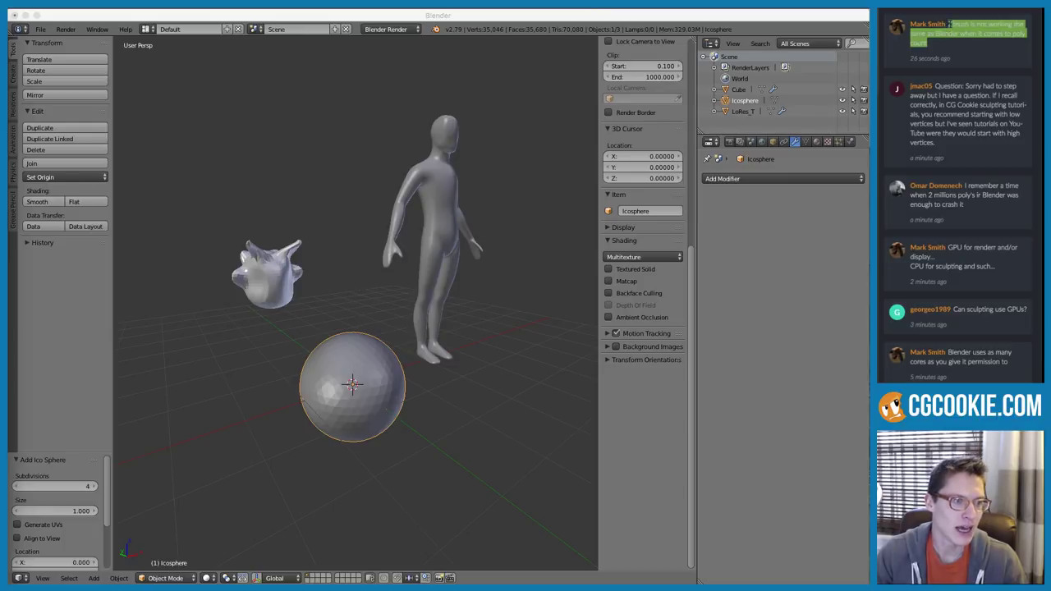
click(1003, 46)
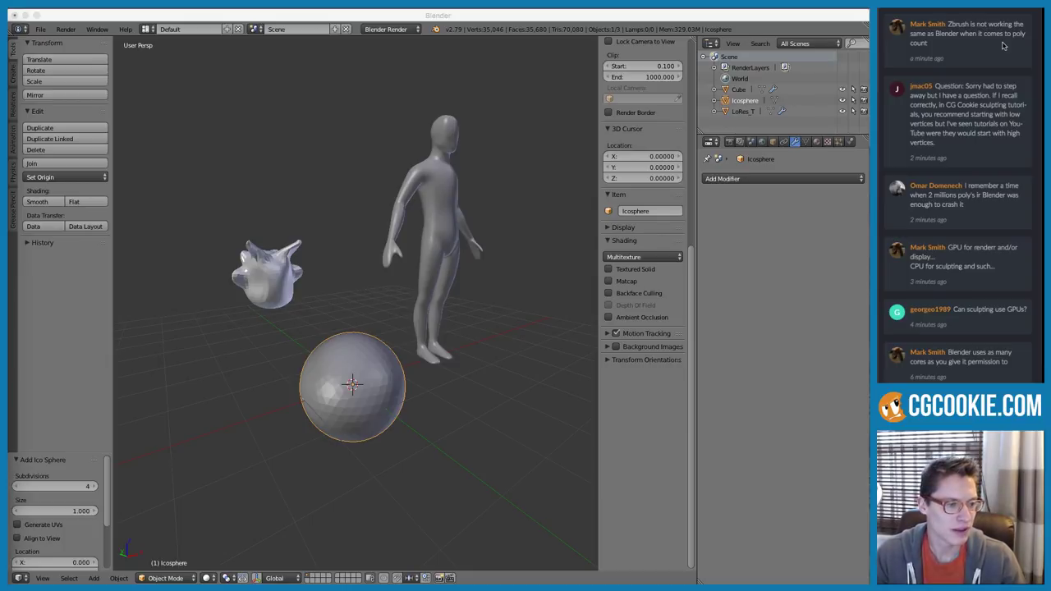
click(347, 141)
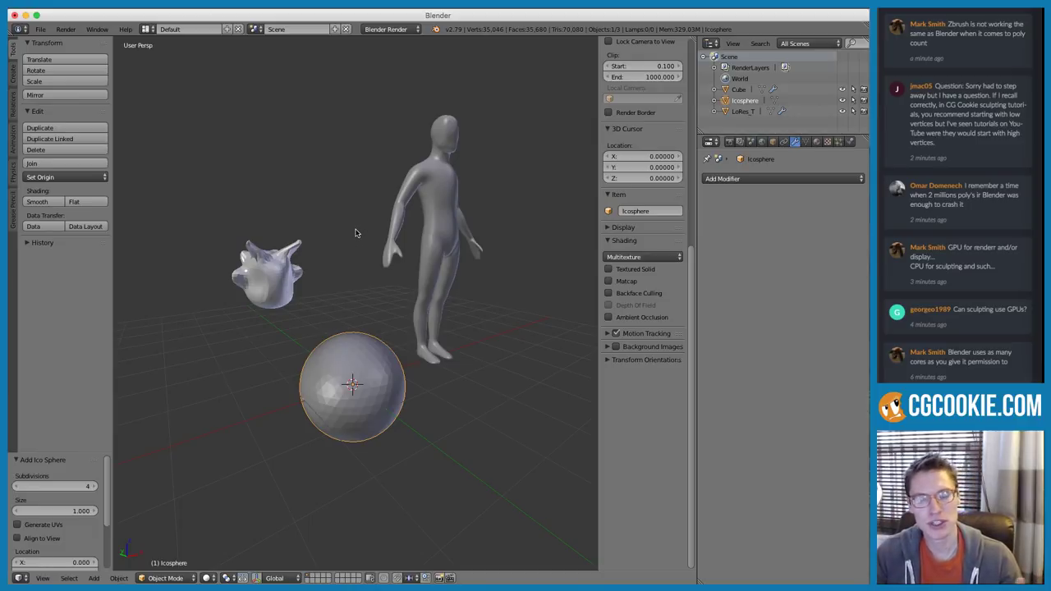
Raise the ico sphere about 1.89 units along the Z axis, above the ground grid
scroll(371, 287, up, 1)
scroll(371, 287, up, 1)
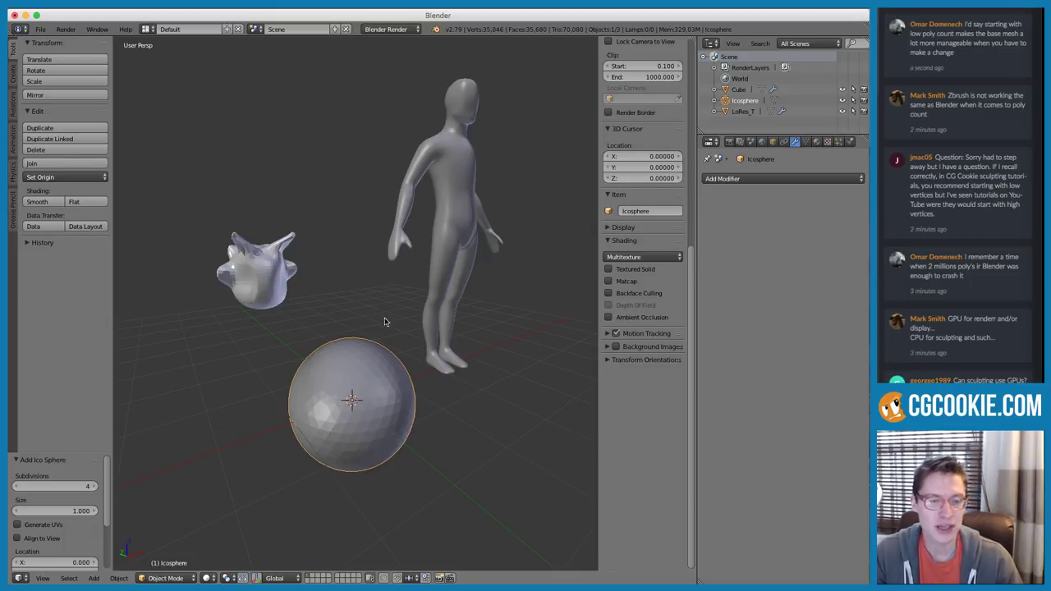
key(g)
key(z)
click(389, 209)
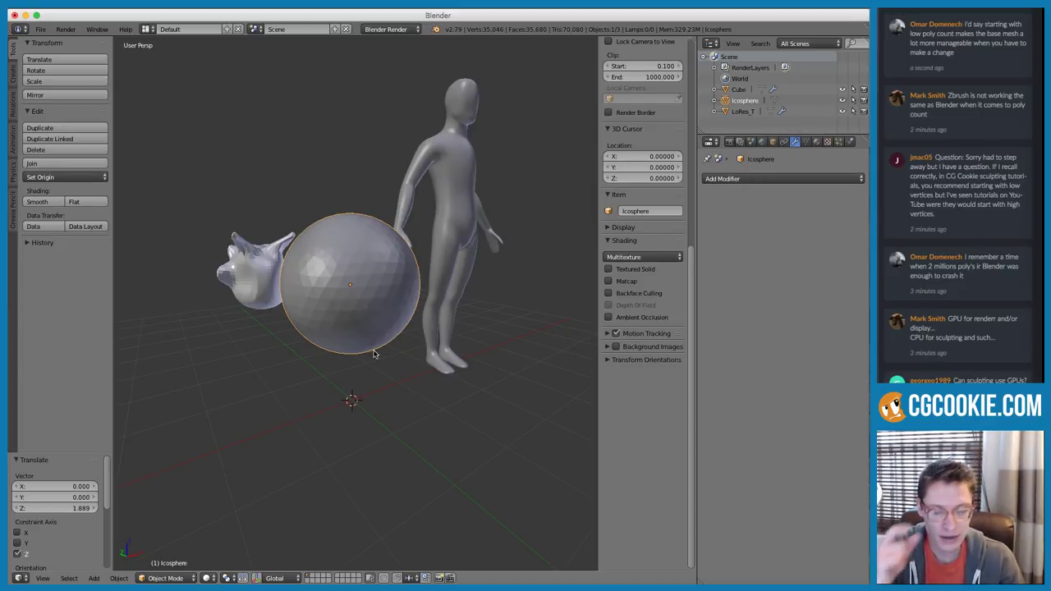
Switch the ico sphere to Sculpt Mode, enable Dyntopo and expand its settings
click(190, 577)
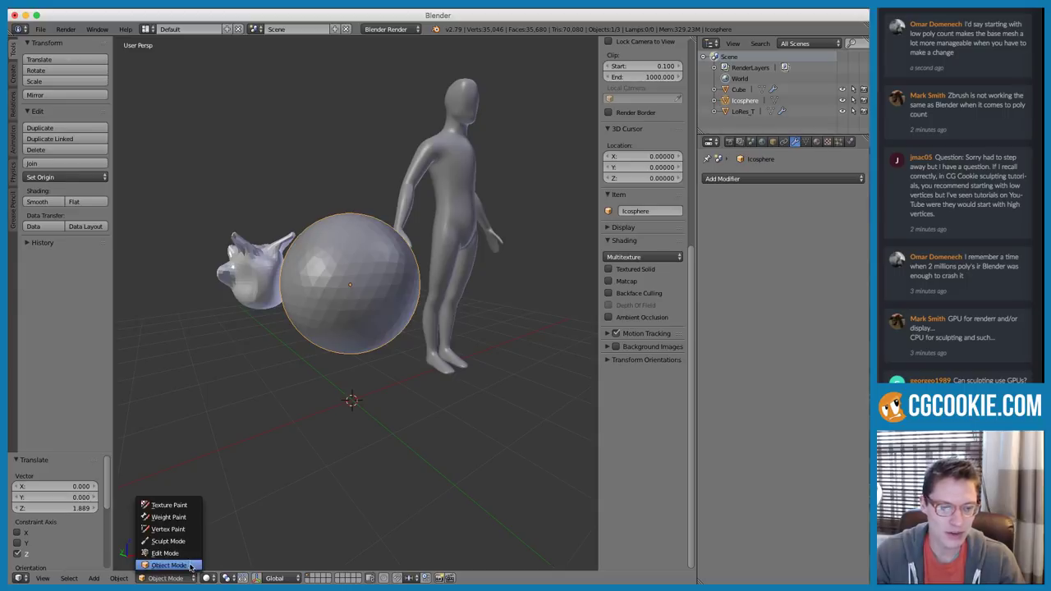
click(168, 541)
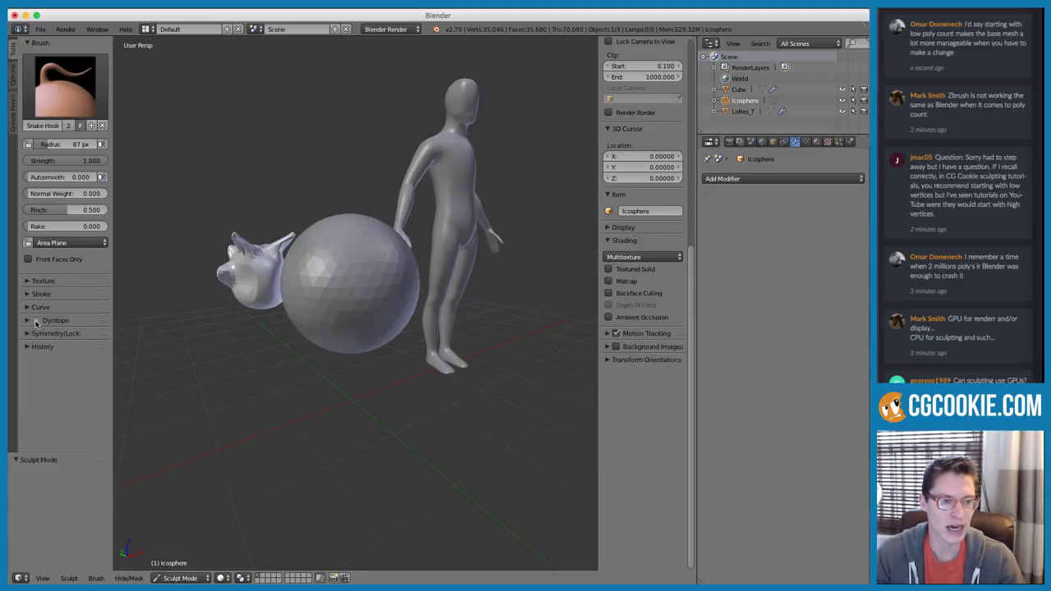
click(35, 321)
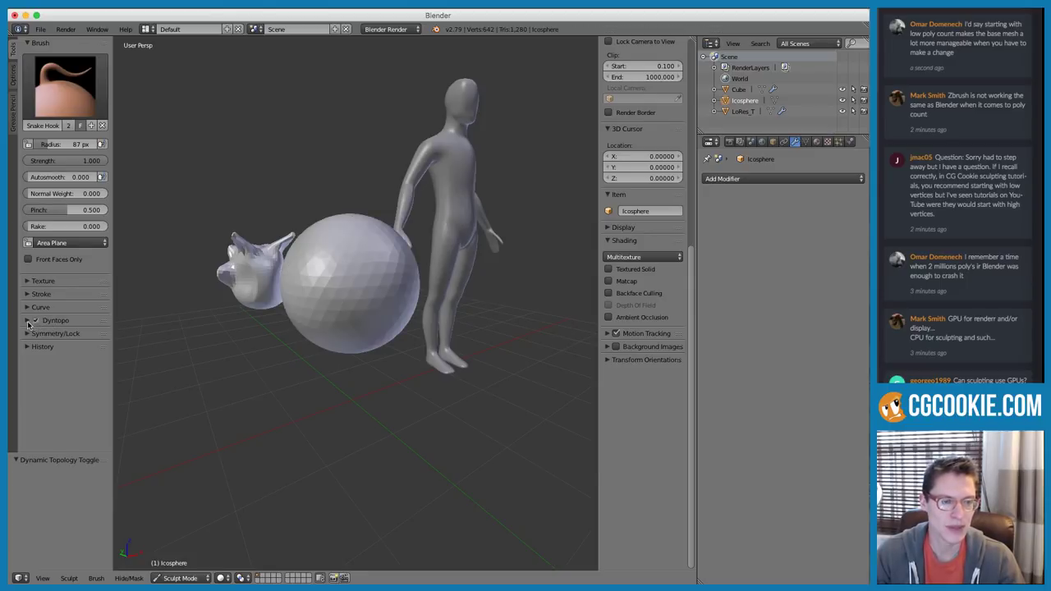
click(27, 320)
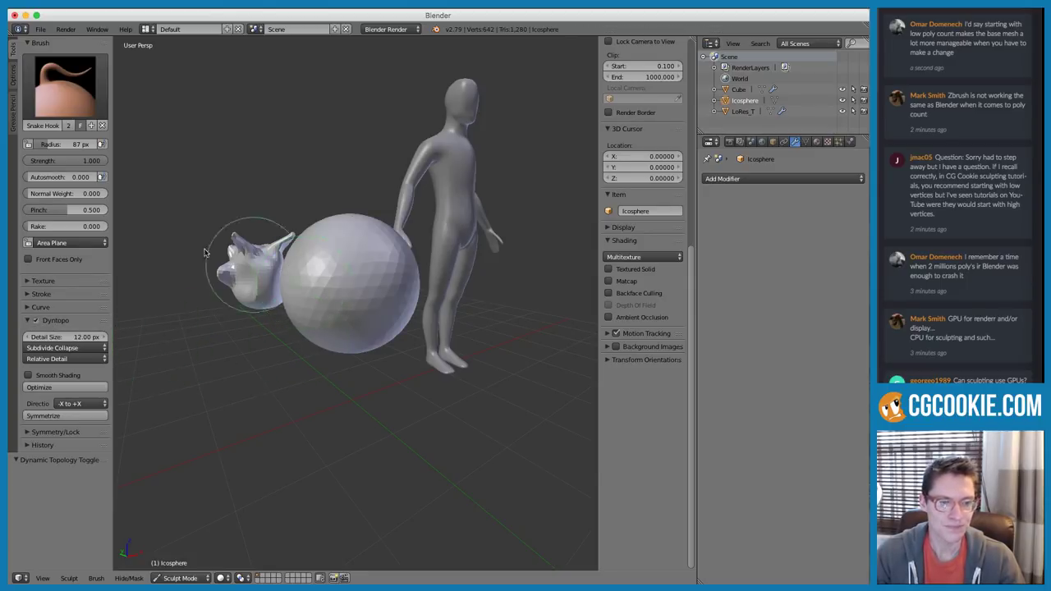
Enlarge the Snake Hook brush radius to 122 px
key(f)
click(332, 239)
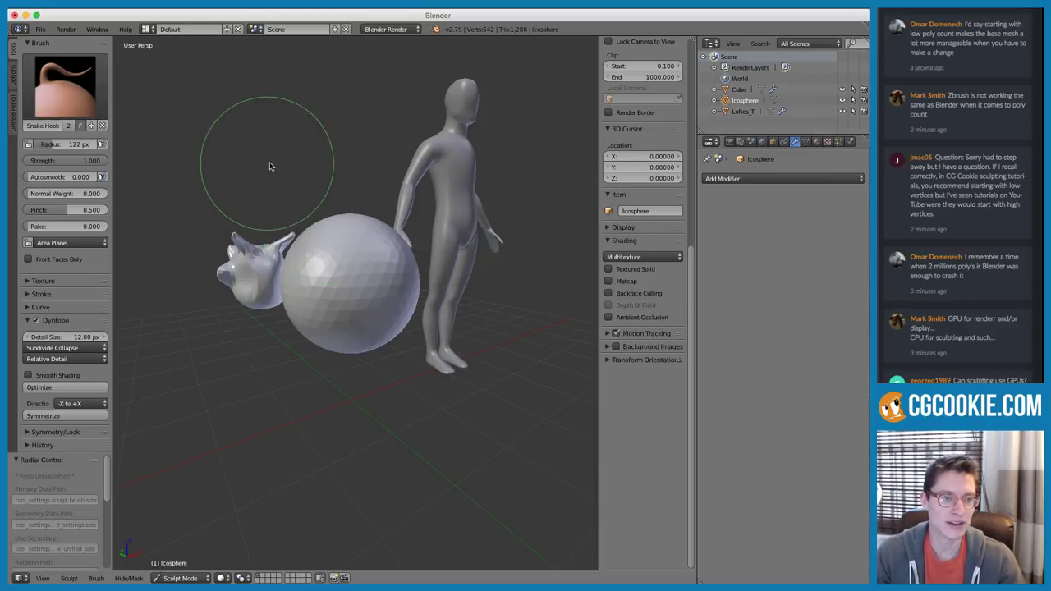
Display the ico sphere's wireframe with all its edges drawn over the surface
shift+middle_drag(267, 166, 279, 183)
scroll(317, 219, up, 1)
click(772, 142)
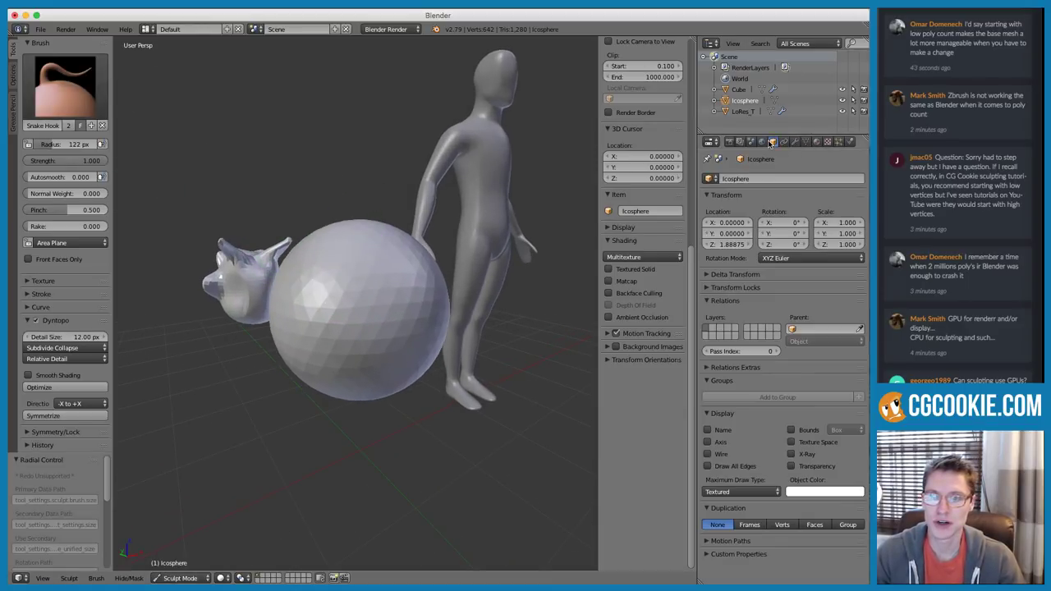
click(708, 454)
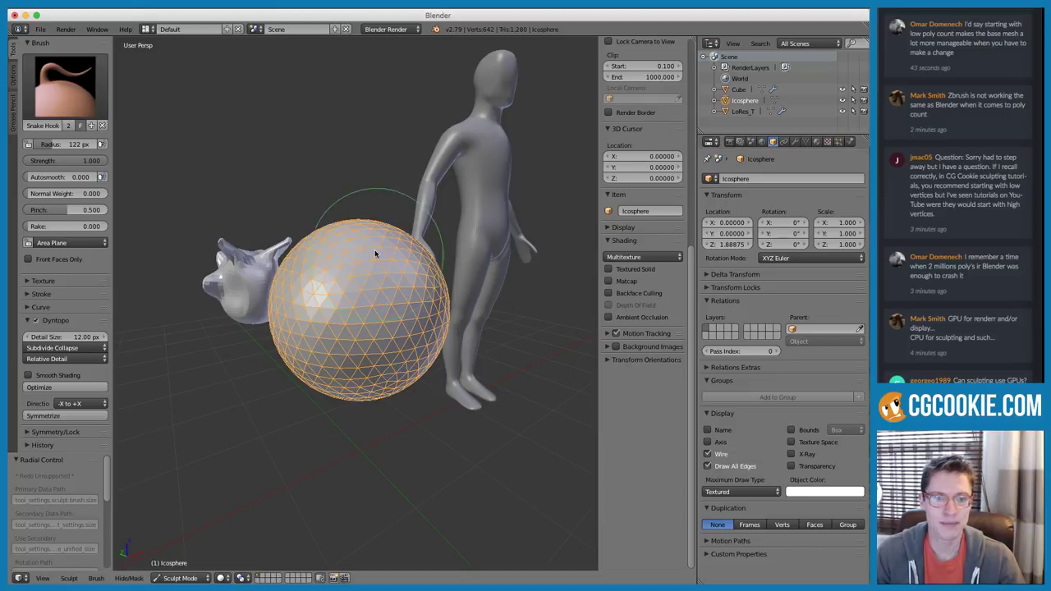
Pull a long mirrored pair of arms outward from the upper sphere with the Snake Hook brush at 136 px radius
middle_drag(378, 255, 370, 248)
mouse_move(325, 243)
mouse_down()
mouse_move(252, 181)
mouse_move(74, 175)
mouse_up()
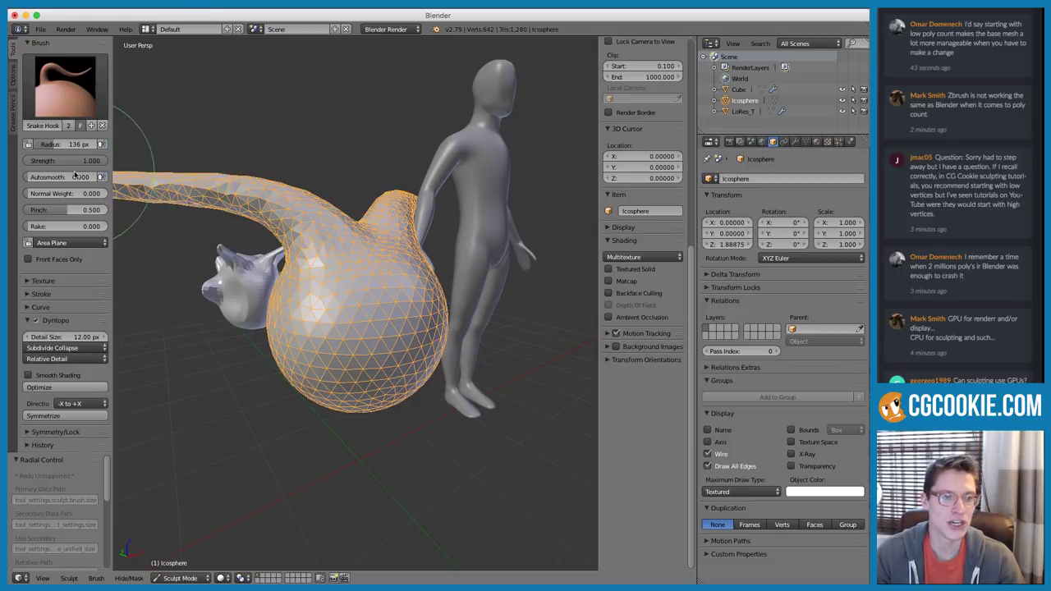
mouse_move(205, 182)
middle_down()
mouse_move(346, 212)
mouse_move(361, 211)
mouse_move(355, 194)
middle_up()
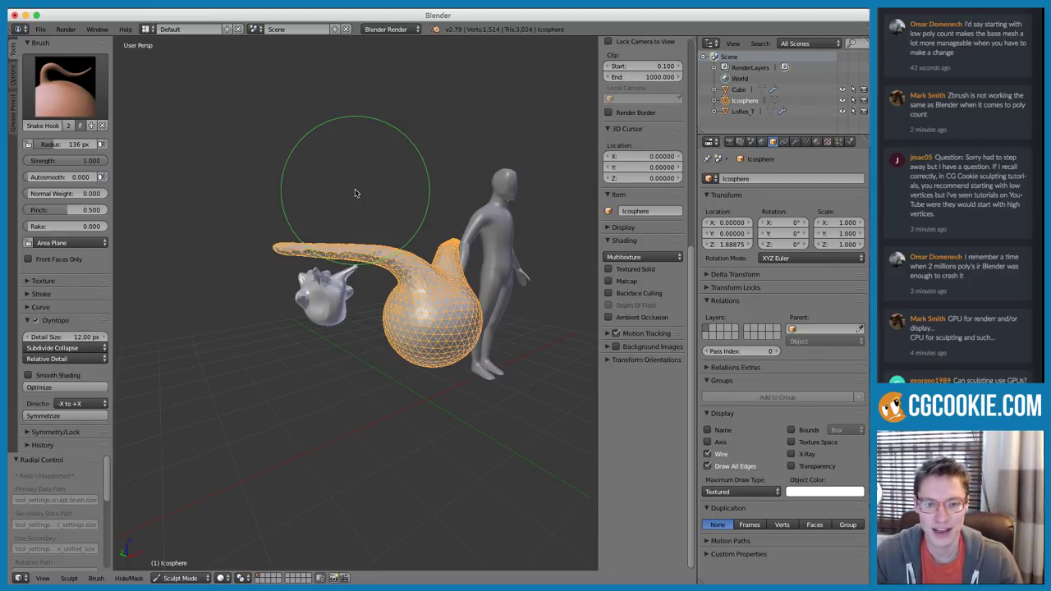
Shrink the Snake Hook brush and pull each arm's end into two prongs, one upward and one outward and down
mouse_move(411, 217)
ctrl+middle_down()
mouse_move(438, 240)
mouse_move(401, 250)
ctrl+middle_up()
key(f)
click(232, 238)
drag(219, 244, 222, 187)
mouse_move(246, 230)
mouse_down()
mouse_move(257, 226)
mouse_move(190, 282)
mouse_up()
key(f)
click(212, 261)
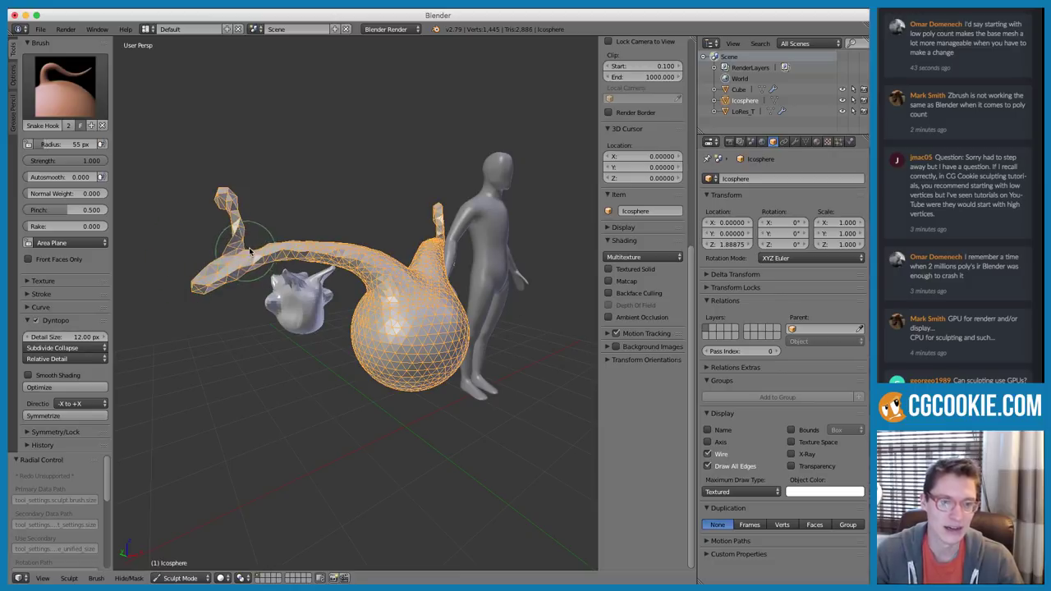
Pull a mirrored pair of long legs down from the body's underside with the Snake Hook brush at 84 px radius
scroll(362, 239, down, 2)
middle_drag(361, 240, 352, 254)
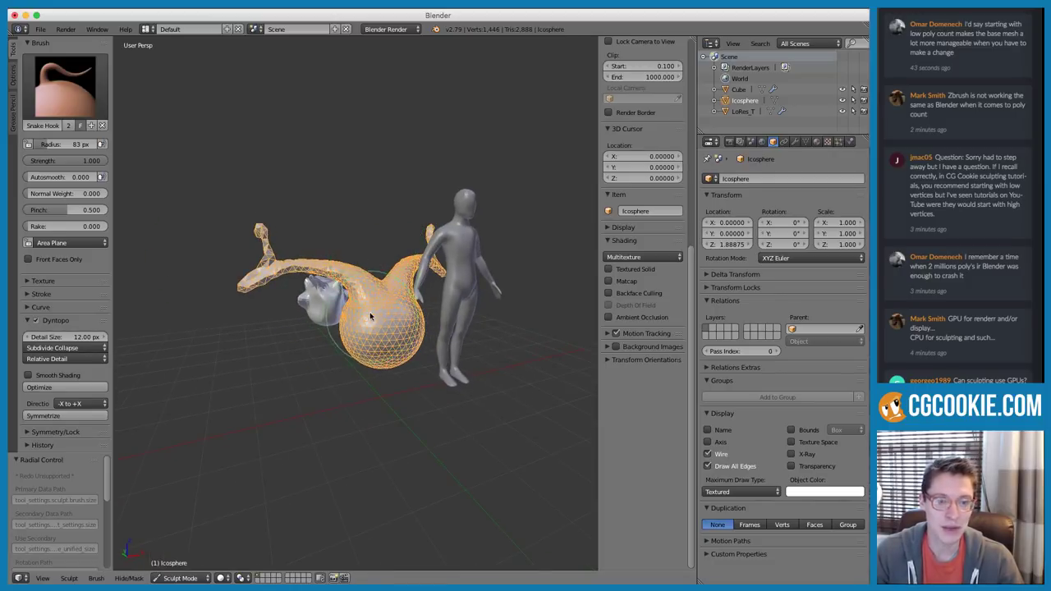
middle_drag(371, 314, 351, 265)
key(f)
click(331, 288)
mouse_move(340, 296)
mouse_down()
mouse_move(309, 309)
mouse_move(266, 413)
mouse_up()
drag(284, 351, 278, 411)
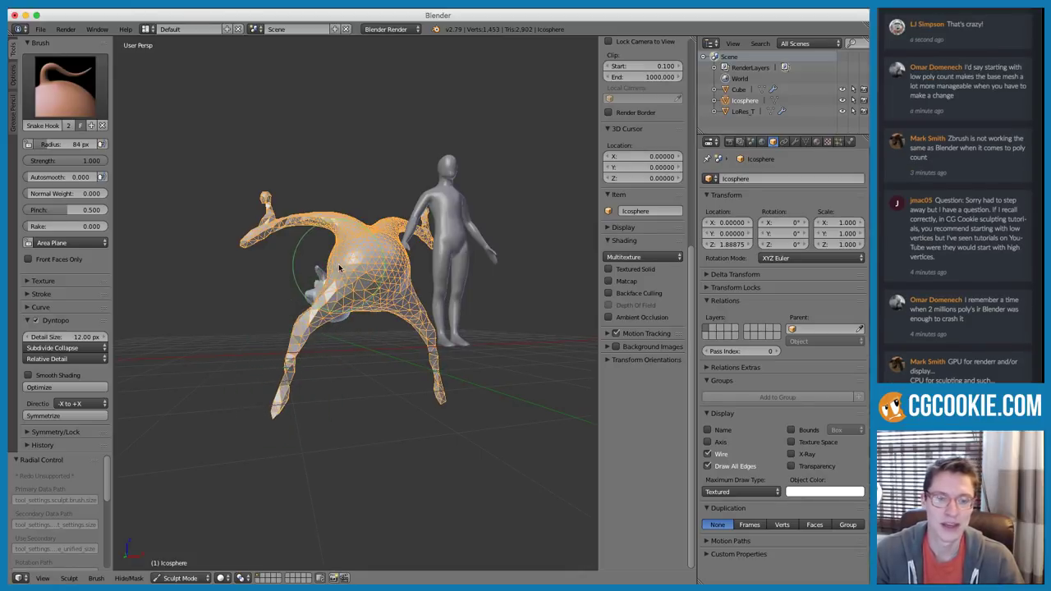
Enlarge the Snake Hook brush radius to 120 px
mouse_move(373, 238)
ctrl+middle_down()
mouse_move(369, 276)
mouse_move(355, 243)
mouse_move(363, 289)
mouse_move(350, 311)
ctrl+middle_up()
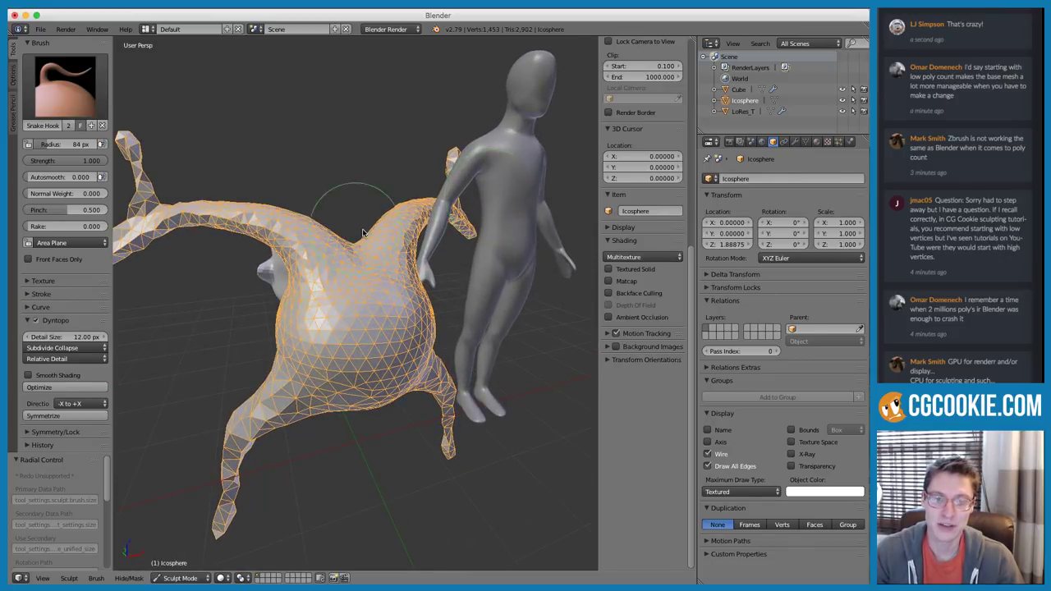
middle_drag(329, 277, 352, 265)
key(f)
click(360, 262)
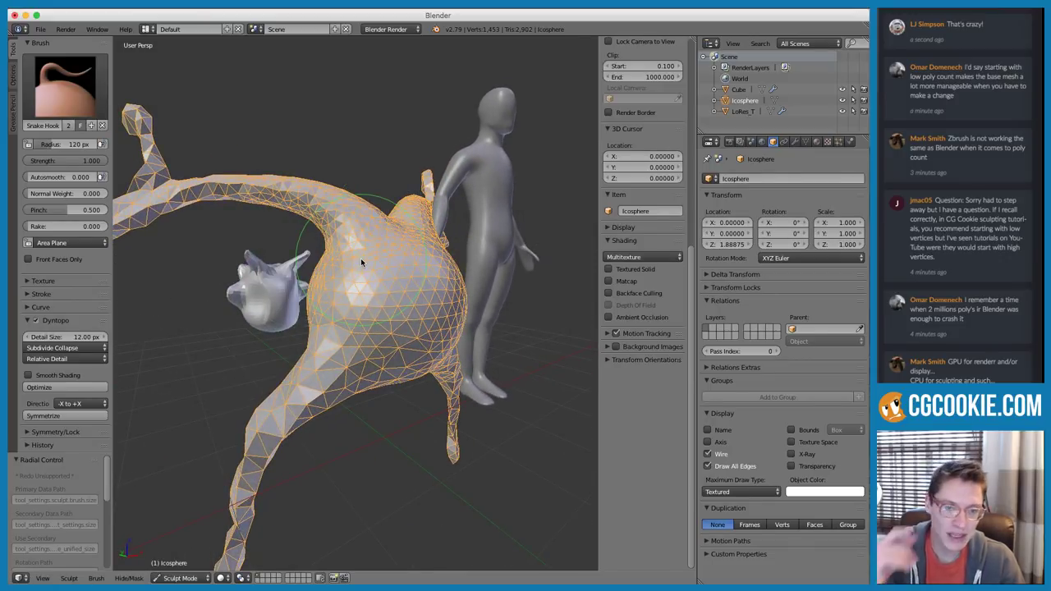
Build up strokes down the front of the body with the Clay Strips brush at 72 px radius and 0.351 strength
click(65, 86)
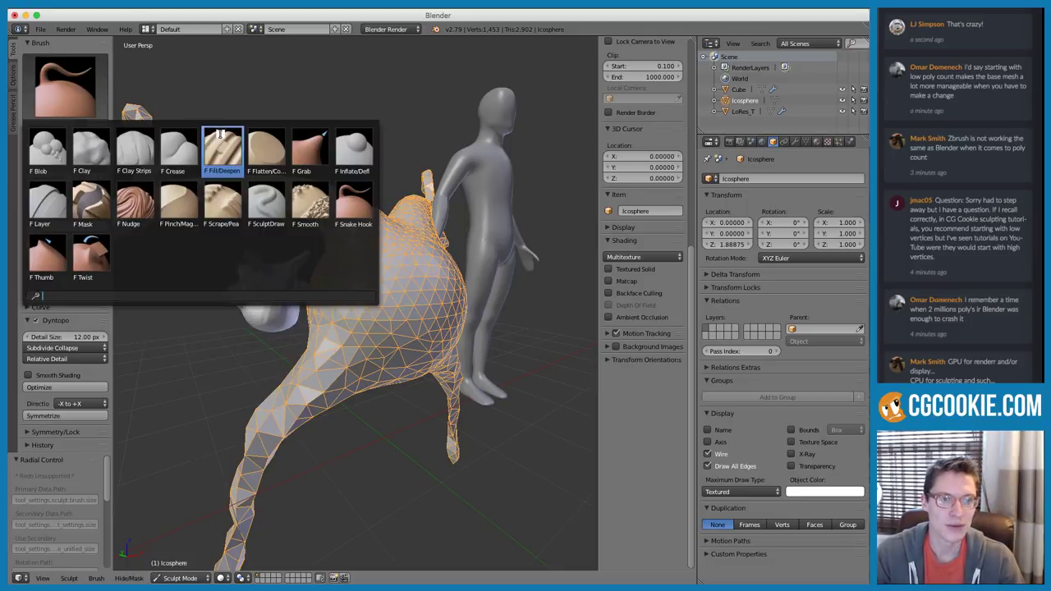
click(164, 150)
click(66, 86)
click(179, 151)
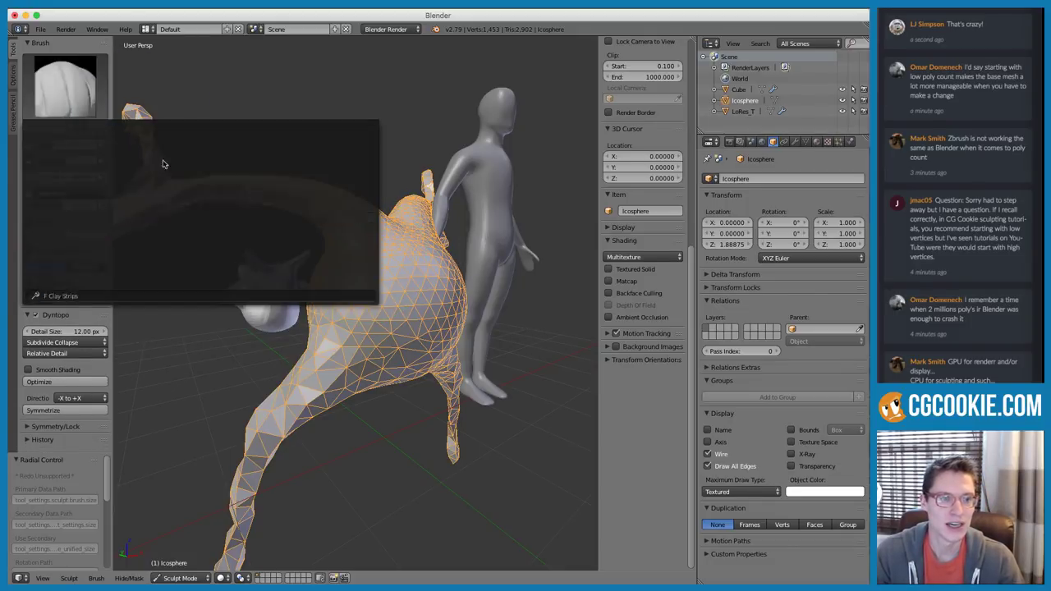
key(shift+f)
click(417, 253)
shift+middle_drag(417, 253, 370, 253)
ctrl+middle_drag(370, 253, 370, 271)
key(f)
click(310, 274)
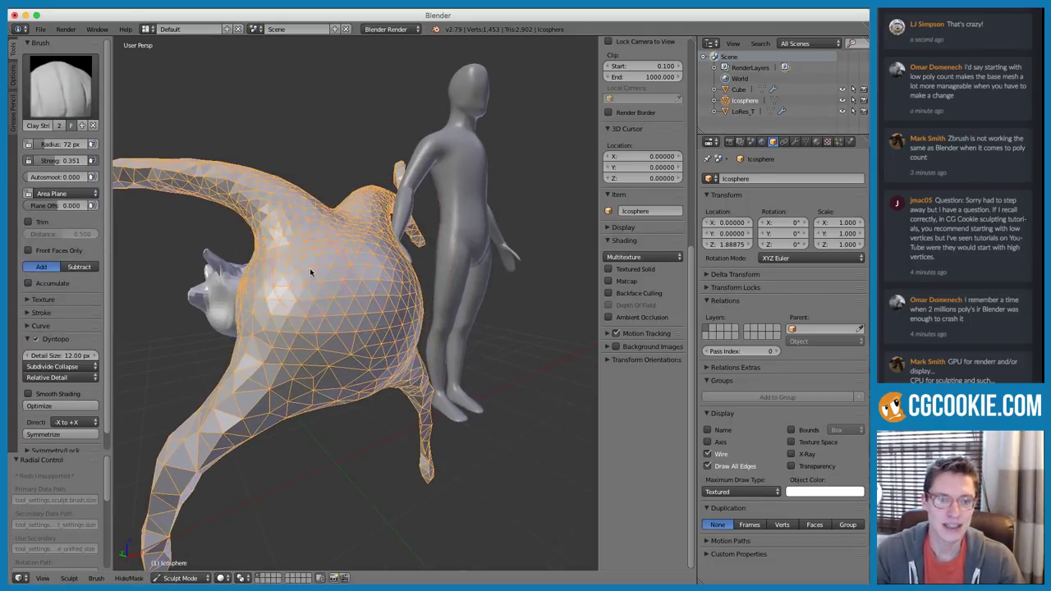
mouse_move(309, 290)
mouse_down()
mouse_move(296, 320)
mouse_move(315, 352)
mouse_move(340, 314)
mouse_move(321, 250)
mouse_move(317, 352)
mouse_up()
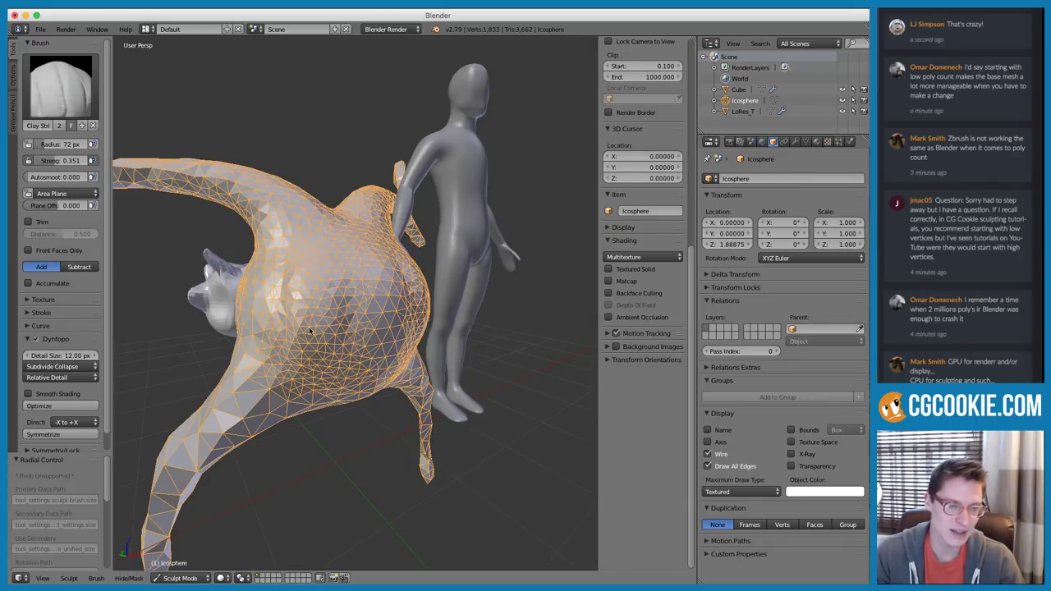
drag(313, 253, 309, 351)
Push the front and back of the body inward with the Grab brush at 201 px radius
middle_drag(320, 351, 426, 329)
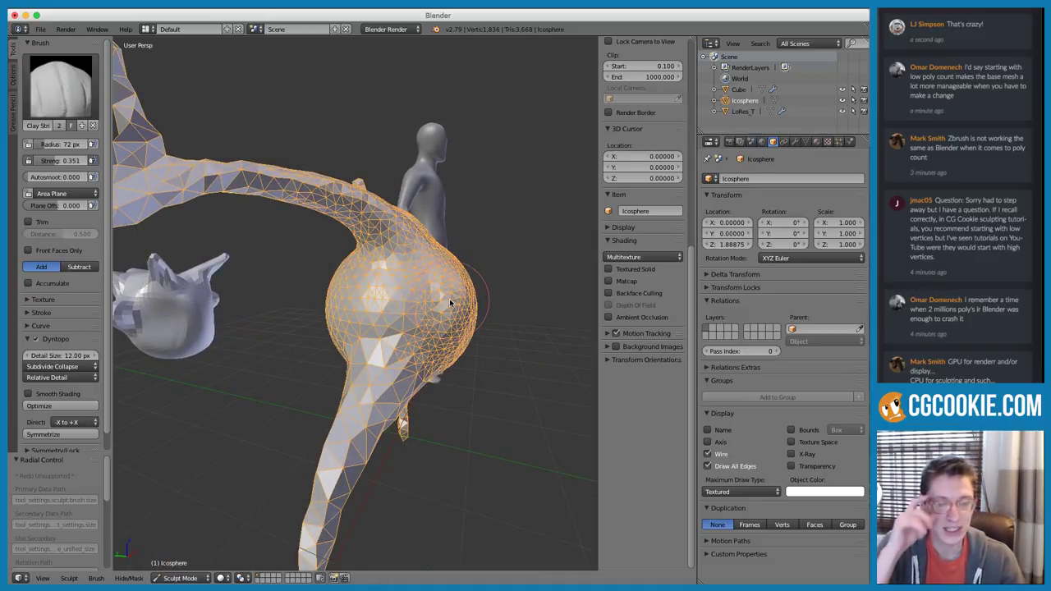
key(g)
key(f)
click(475, 258)
mouse_move(475, 258)
middle_down()
mouse_move(436, 251)
mouse_move(480, 252)
middle_up()
key(f)
click(471, 255)
drag(471, 312, 465, 311)
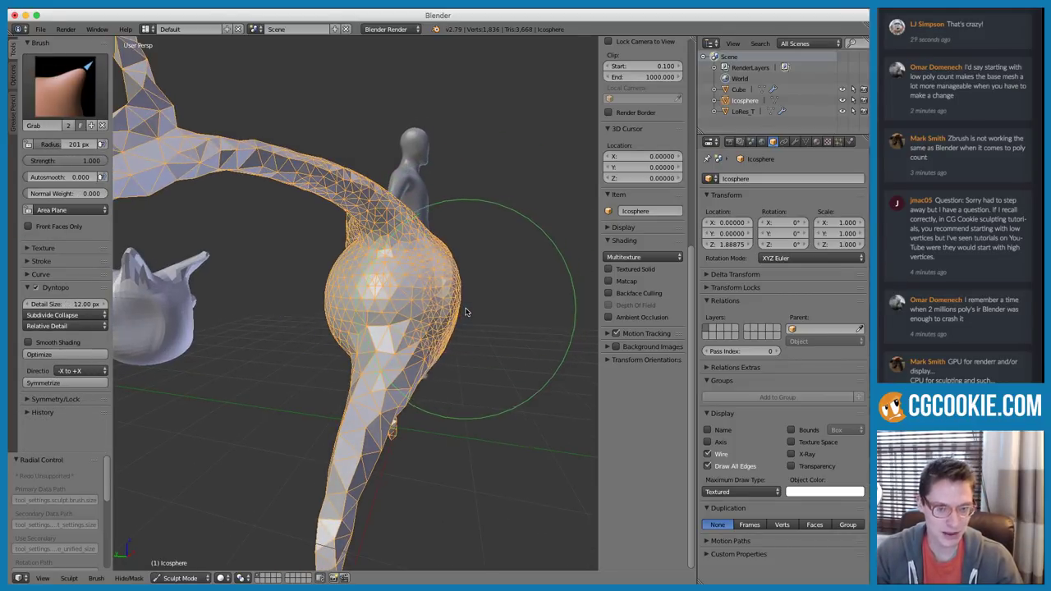
middle_drag(335, 290, 375, 284)
drag(333, 293, 357, 293)
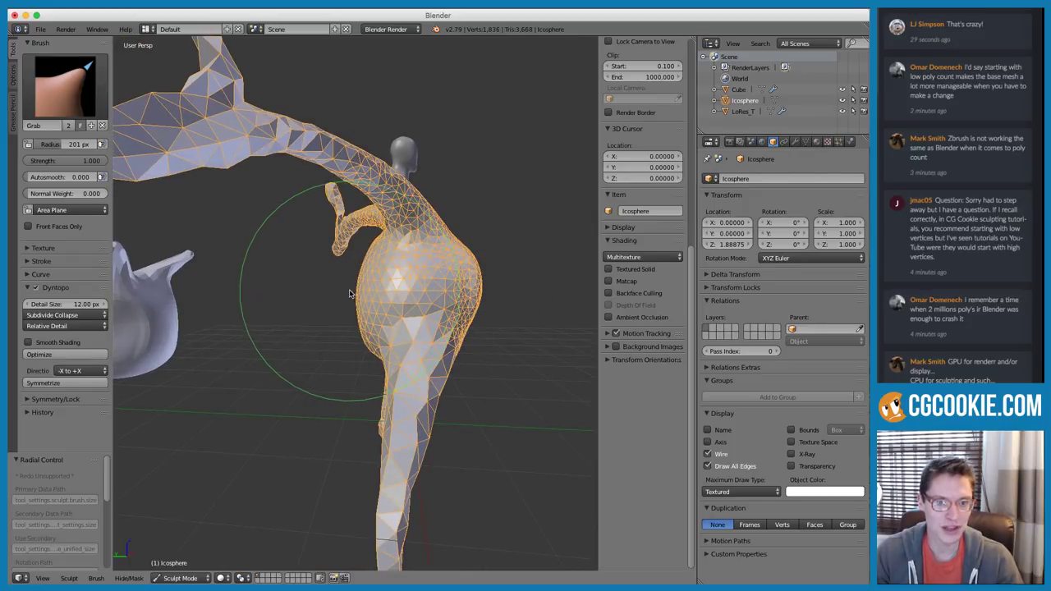
Reduce the Grab brush radius to 148 px
mouse_move(476, 283)
middle_down()
mouse_move(383, 272)
mouse_move(407, 281)
middle_up()
mouse_move(407, 281)
ctrl+middle_down()
mouse_move(409, 271)
mouse_move(394, 308)
mouse_move(407, 279)
mouse_move(394, 277)
mouse_move(410, 281)
ctrl+middle_up()
key(f)
click(355, 312)
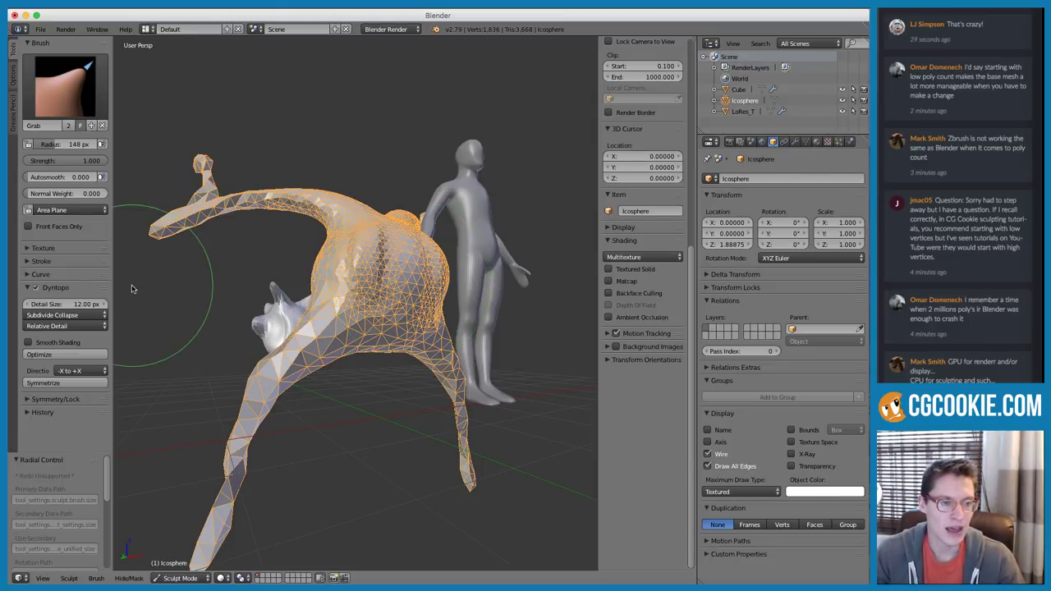
Set the Dyntopo detail size to 20 px and coarsen the body's front with the Flatten/Contrast brush
scroll(238, 304, up, 3)
scroll(236, 311, up, 1)
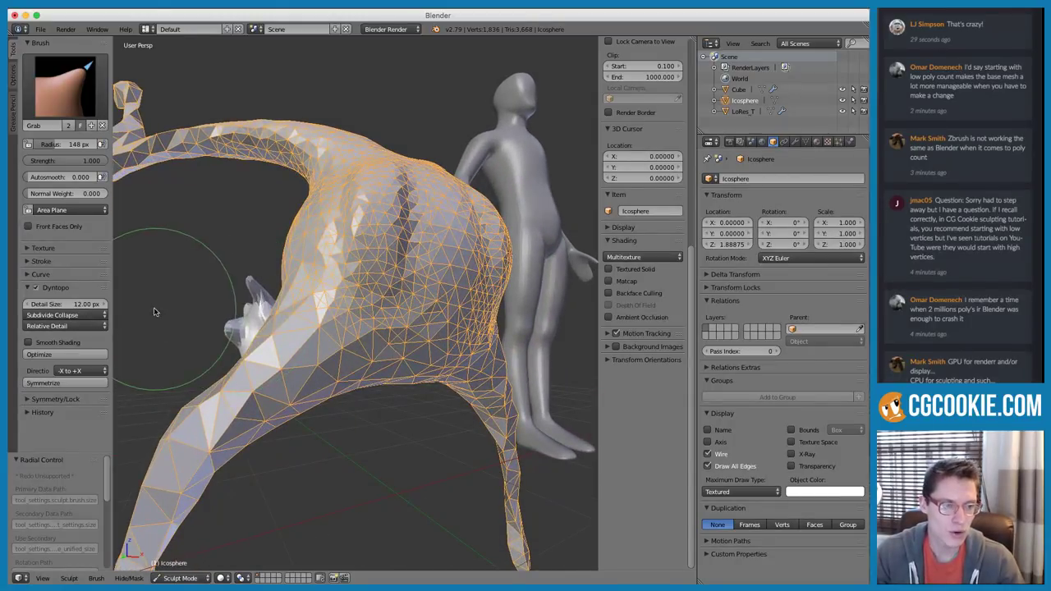
mouse_move(317, 276)
middle_down()
mouse_move(328, 304)
mouse_move(304, 324)
middle_up()
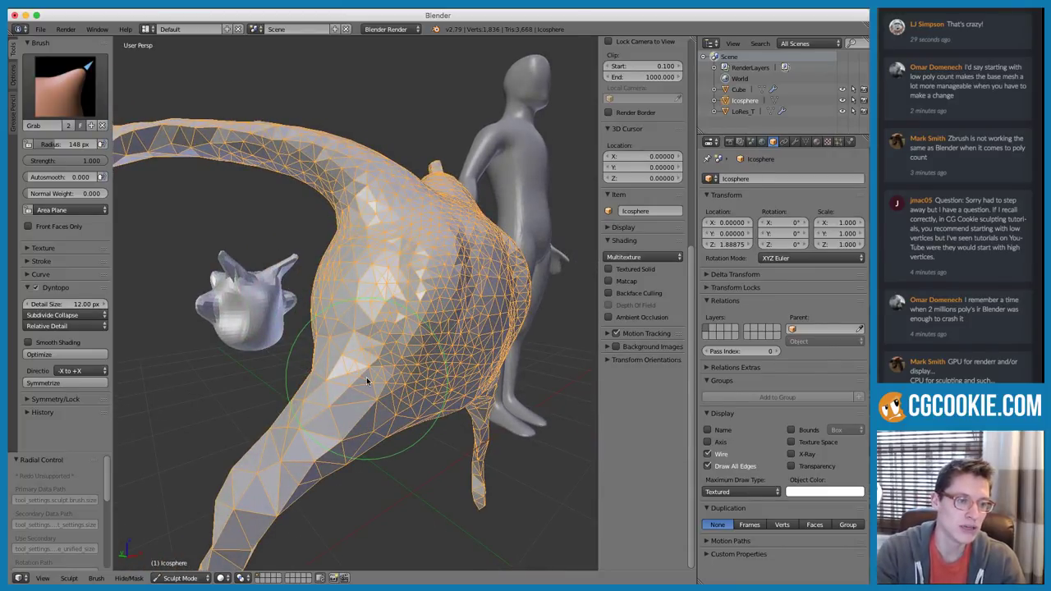
click(59, 303)
text(20)
key(Return)
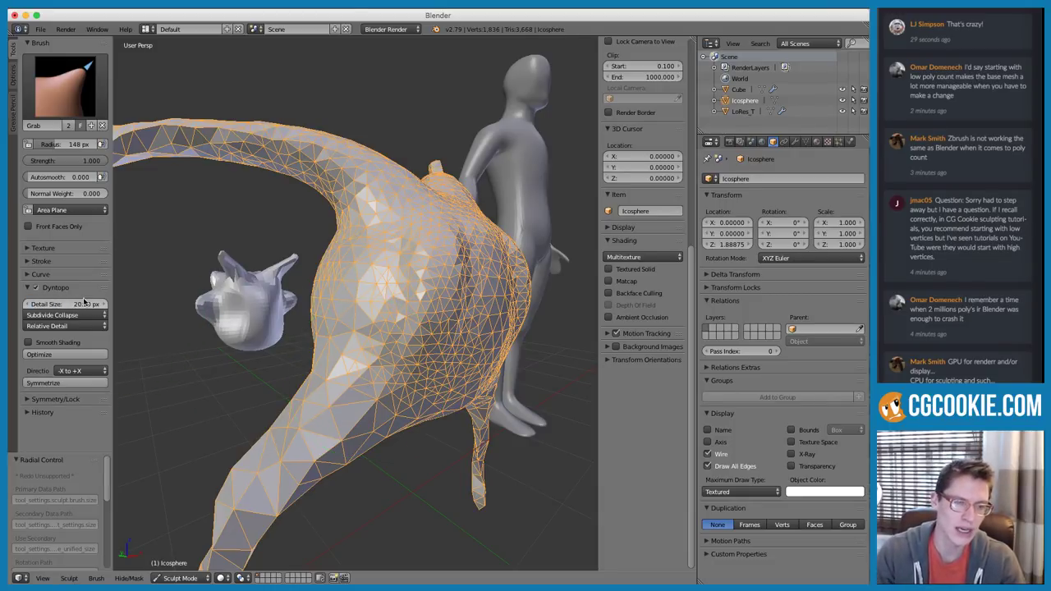
click(93, 97)
click(263, 153)
mouse_move(424, 311)
mouse_down()
mouse_move(436, 324)
mouse_move(448, 297)
mouse_up()
mouse_move(447, 297)
middle_down()
mouse_move(361, 316)
mouse_move(353, 332)
middle_up()
click(353, 333)
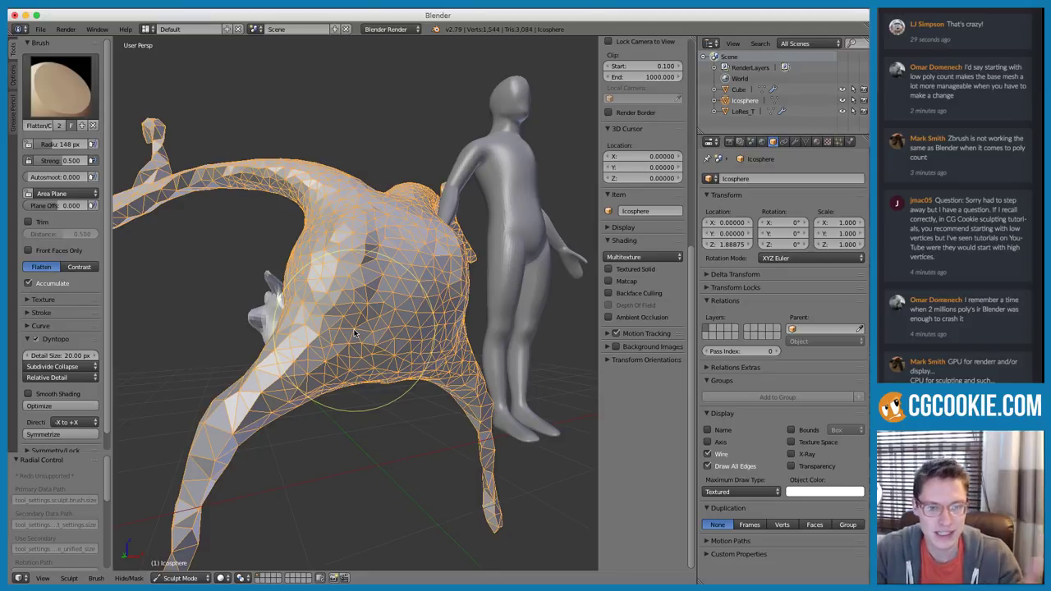
Set the Dyntopo detail size to 5 px and flatten the body's front to subdivide it finely
click(57, 355)
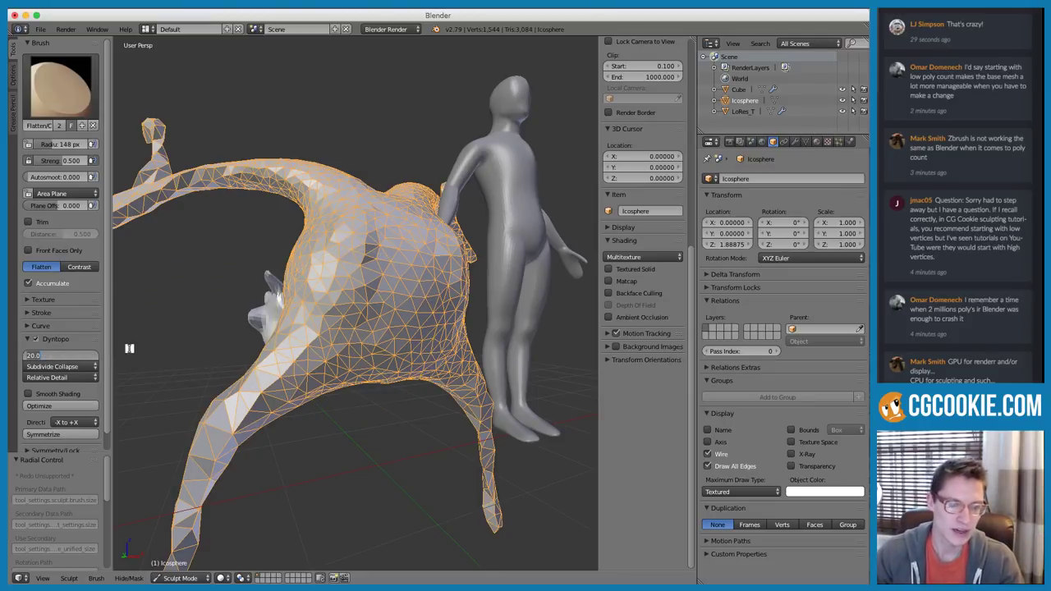
text(5)
key(Return)
mouse_move(337, 283)
mouse_down()
mouse_move(375, 296)
mouse_move(348, 328)
mouse_up()
Reduce the Flatten brush radius to 67 px and add denser detail to the lower body from a closer view
scroll(377, 268, up, 2)
key(f)
click(310, 286)
middle_drag(348, 328, 355, 304)
key(f)
click(324, 294)
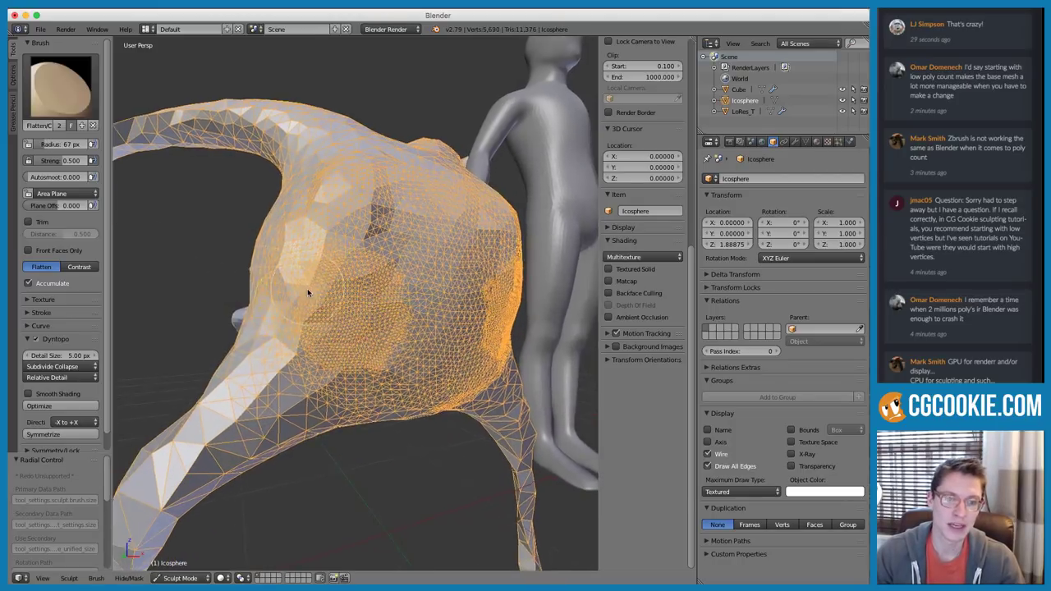
scroll(320, 294, up, 1)
mouse_move(320, 310)
mouse_down()
mouse_move(339, 294)
mouse_move(347, 339)
mouse_up()
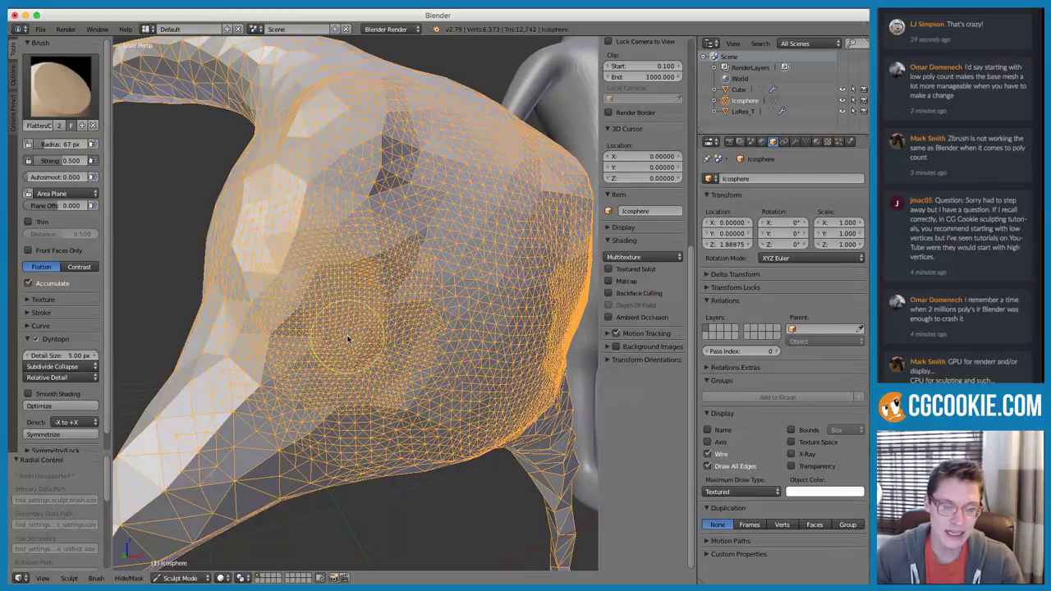
Return the ico sphere to Object Mode and select the LoRes_T human figure
scroll(347, 339, down, 4)
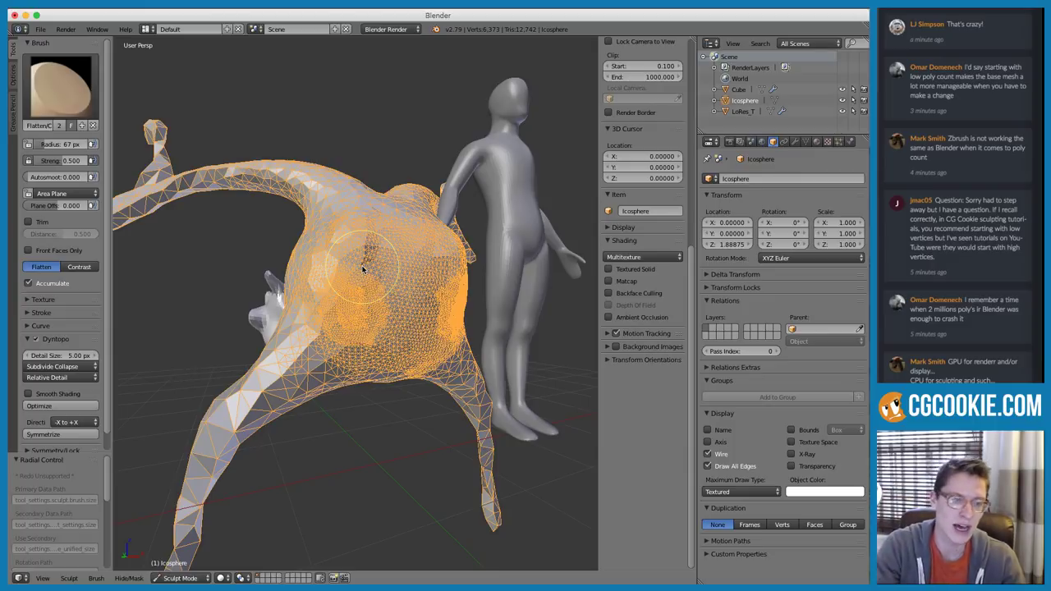
scroll(370, 317, up, 2)
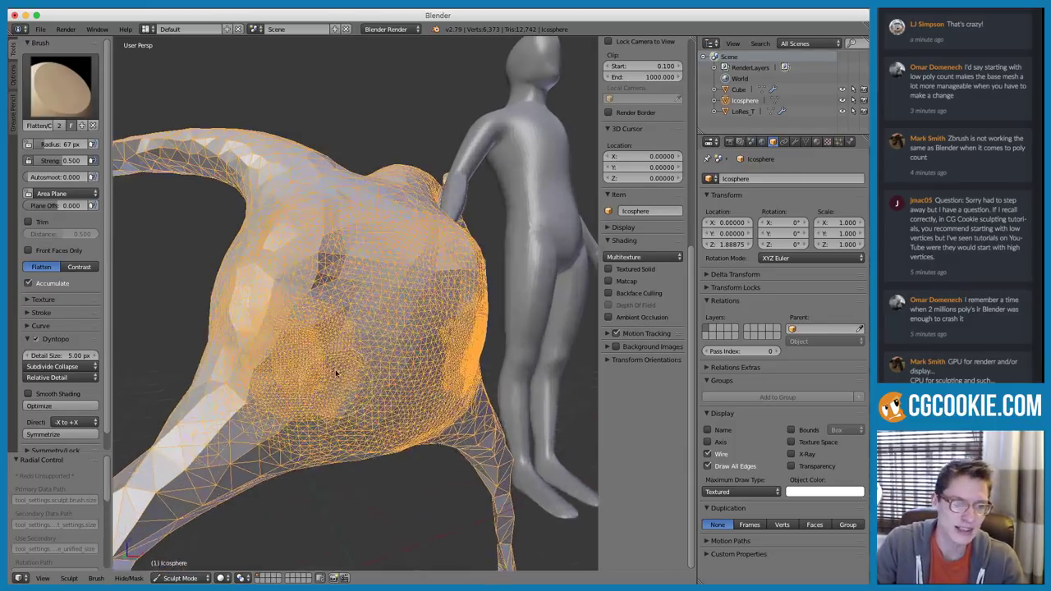
mouse_move(518, 246)
middle_down()
mouse_move(520, 206)
mouse_move(486, 229)
mouse_move(414, 240)
middle_up()
scroll(410, 251, up, 2)
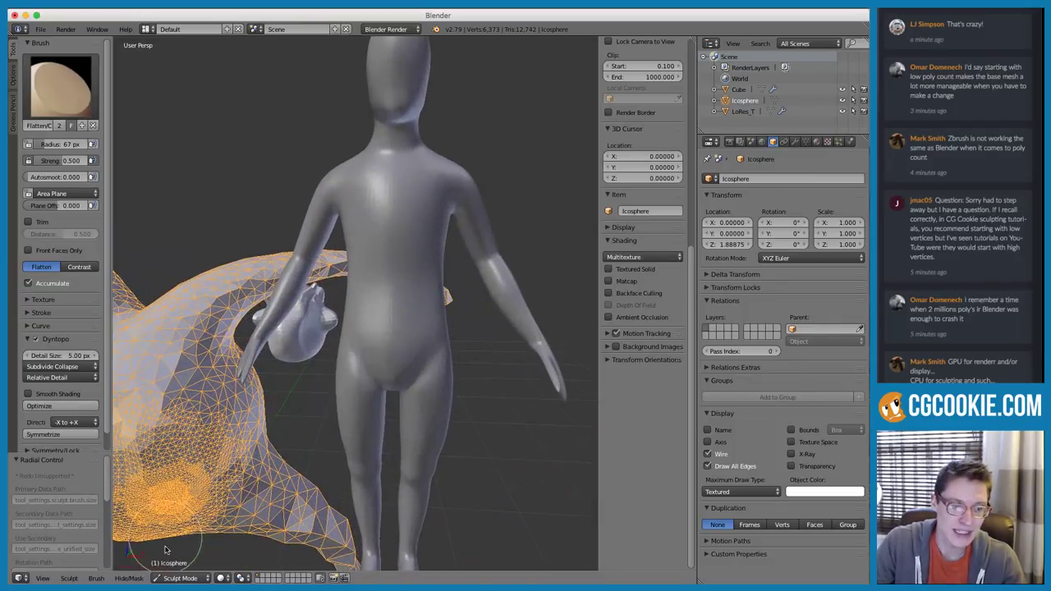
click(178, 579)
click(184, 565)
scroll(417, 216, up, 2)
right_click(421, 170)
middle_drag(422, 170, 365, 227)
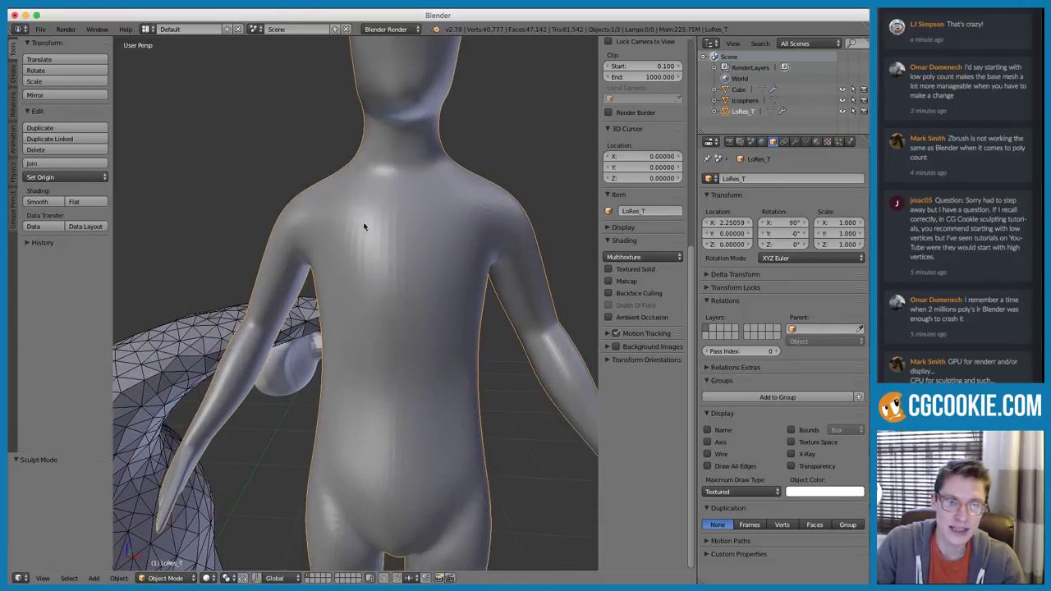
Examine the LoRes_T figure's Multires modifier settings and the surface resolution of its torso and shoulders
click(794, 142)
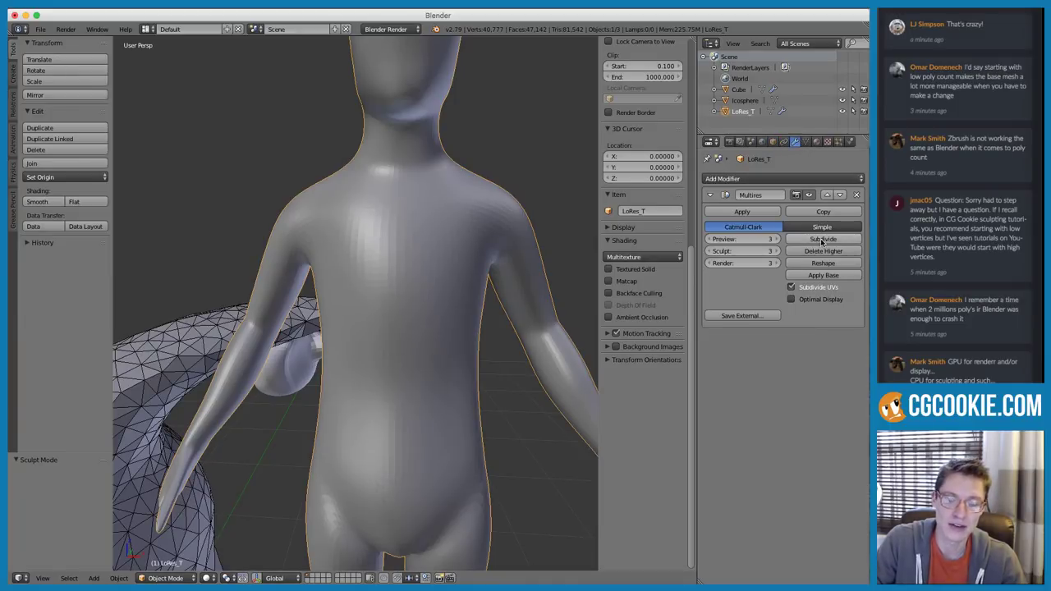
middle_drag(438, 206, 388, 211)
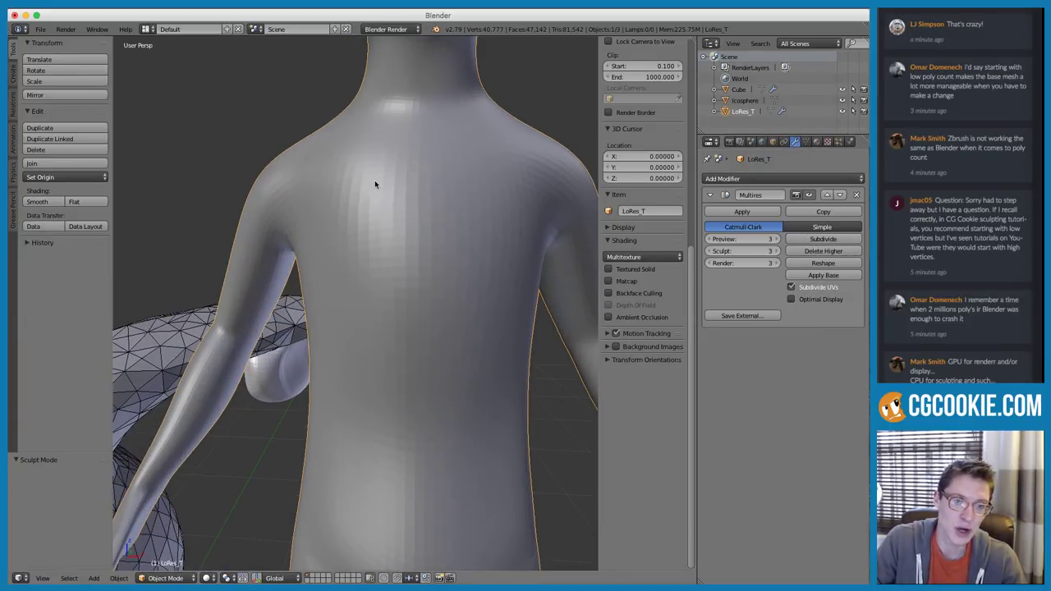
middle_drag(347, 254, 462, 220)
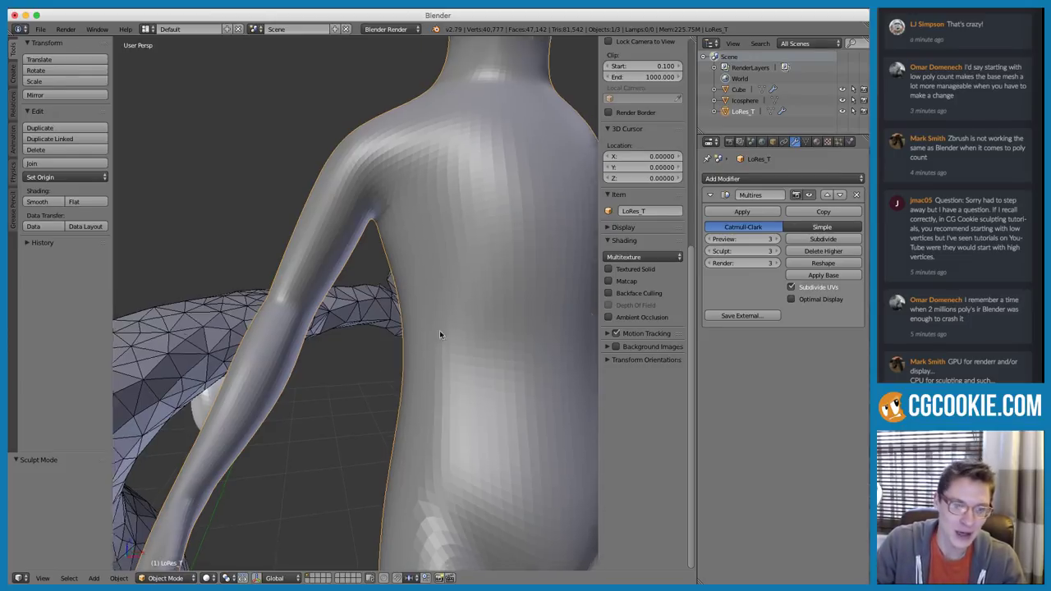
scroll(439, 341, down, 5)
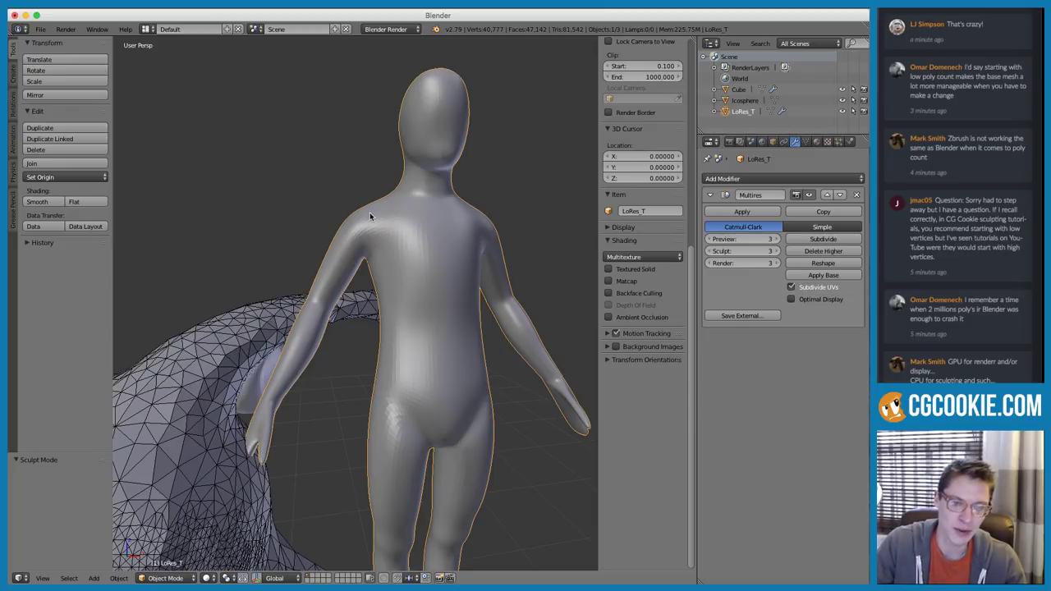
scroll(403, 338, down, 4)
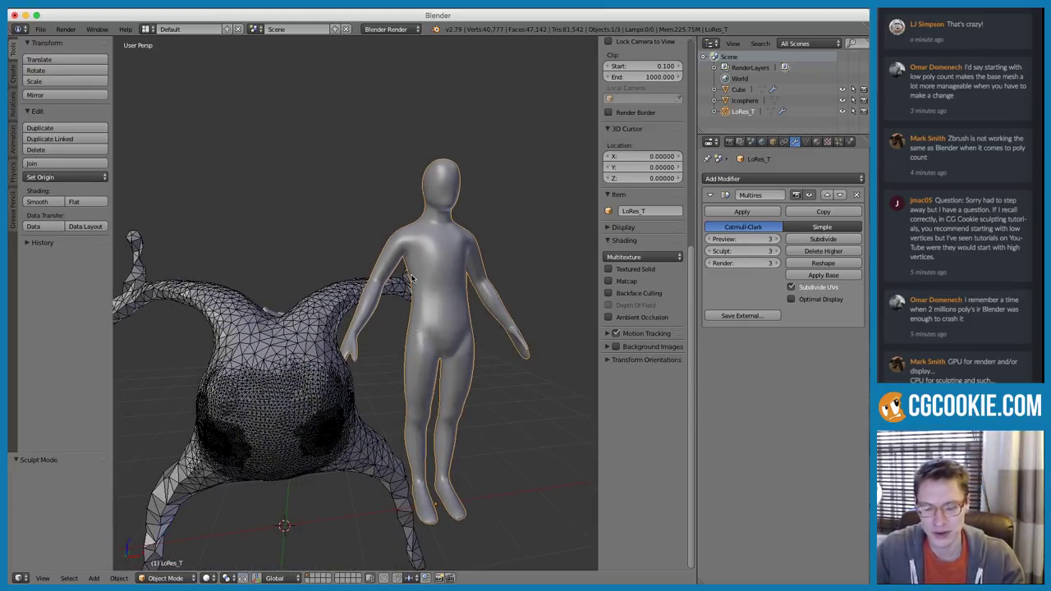
Reselect the sculpted ico sphere and put it back into Sculpt Mode
shift+middle_drag(352, 300, 230, 201)
right_click(388, 251)
scroll(389, 251, up, 2)
click(165, 578)
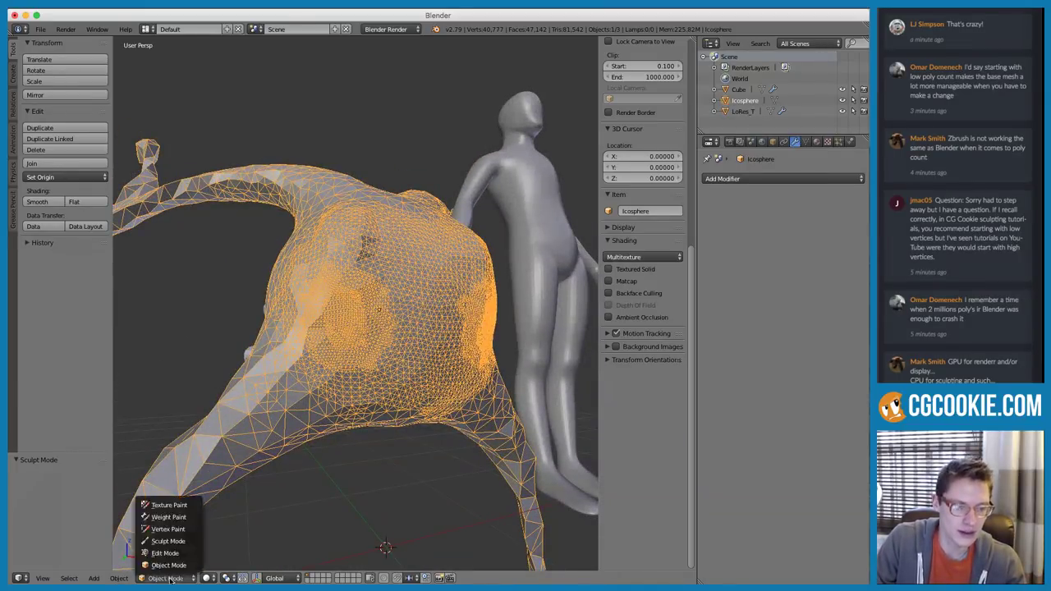
click(164, 541)
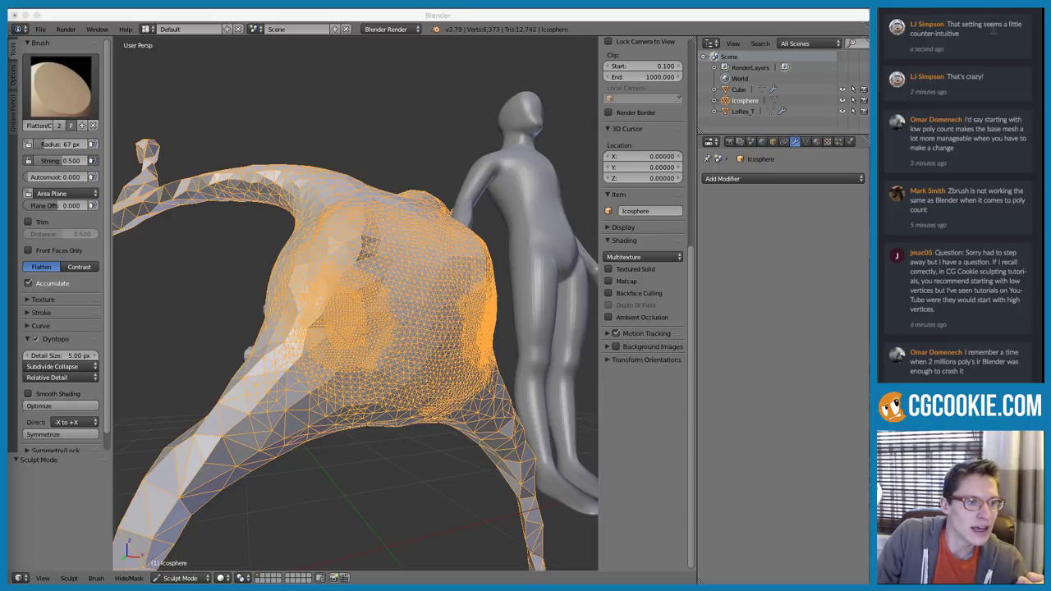
Draw a short Grease Pencil mark over the densely triangulated area of the ico sphere's body, from a close view
click(315, 273)
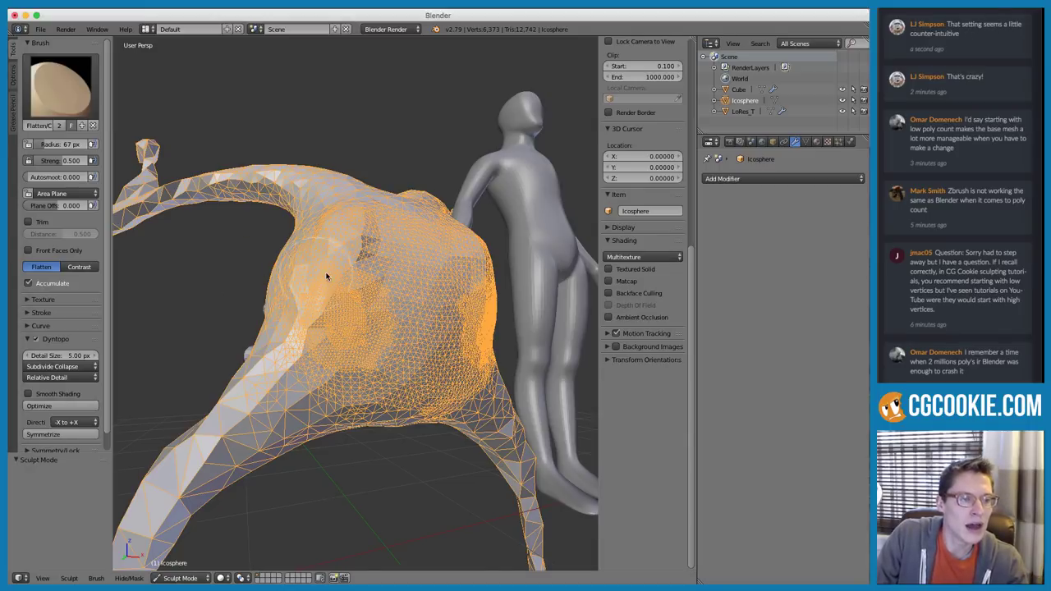
ctrl+middle_drag(315, 273, 321, 301)
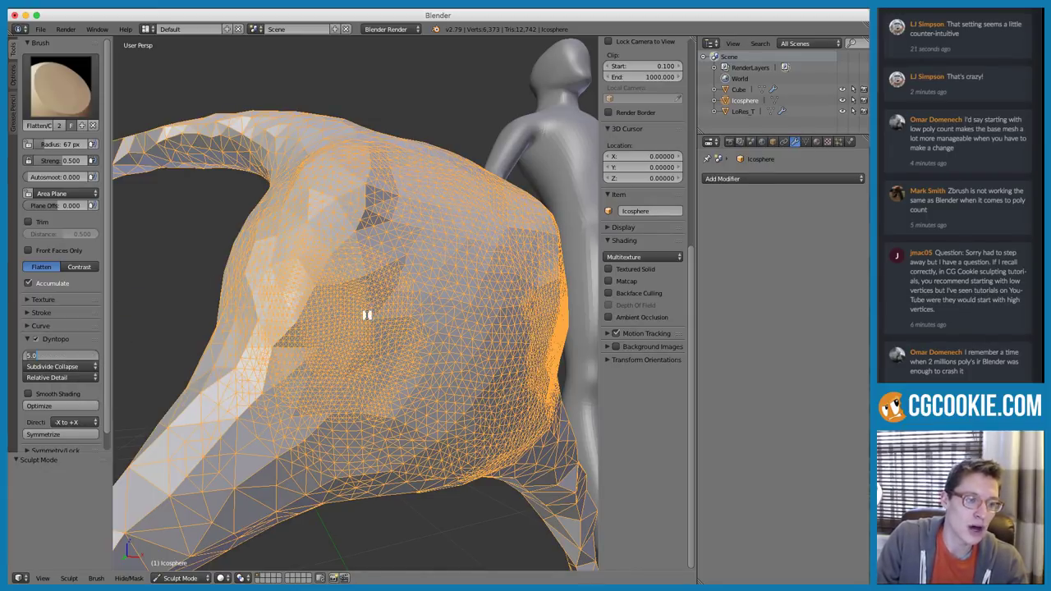
scroll(421, 268, up, 10)
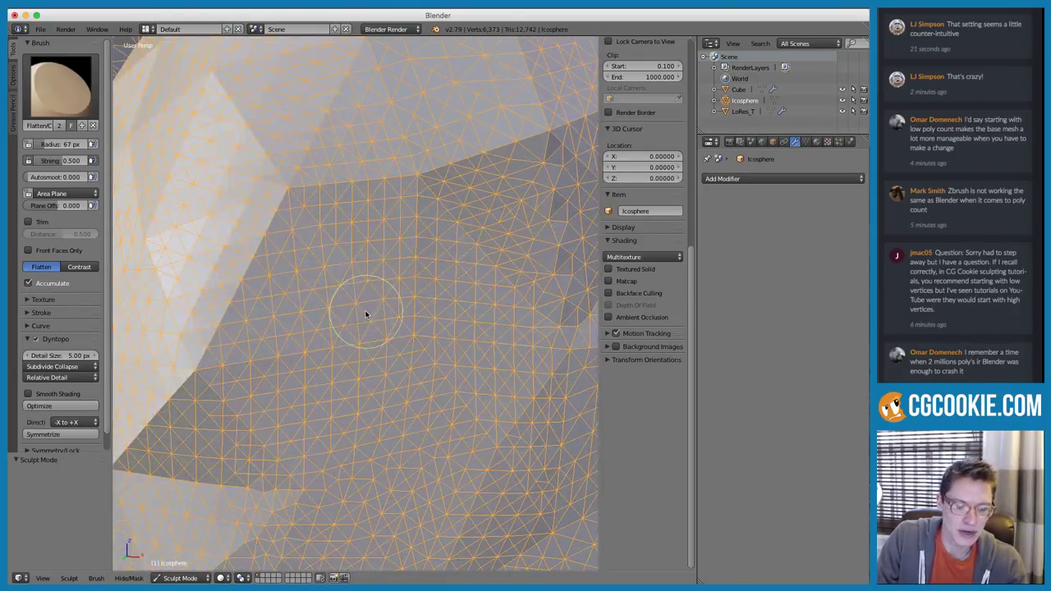
key(d)
drag(359, 302, 376, 297)
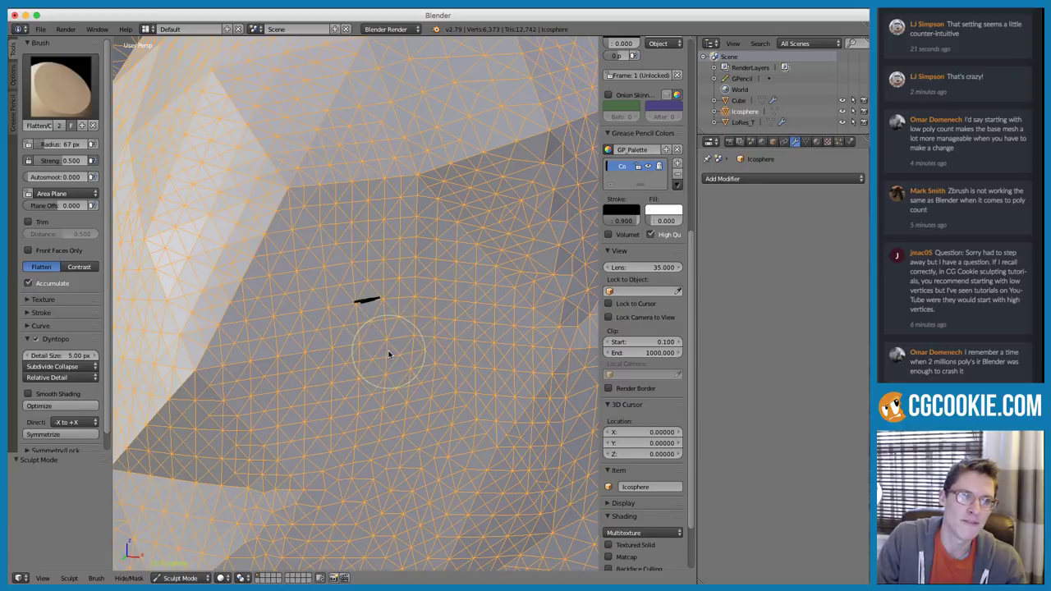
Set the Dyntopo detail size to 20 px and coarsen the dense body area with a Flatten brush of 143 px radius
scroll(392, 291, down, 8)
scroll(391, 290, down, 1)
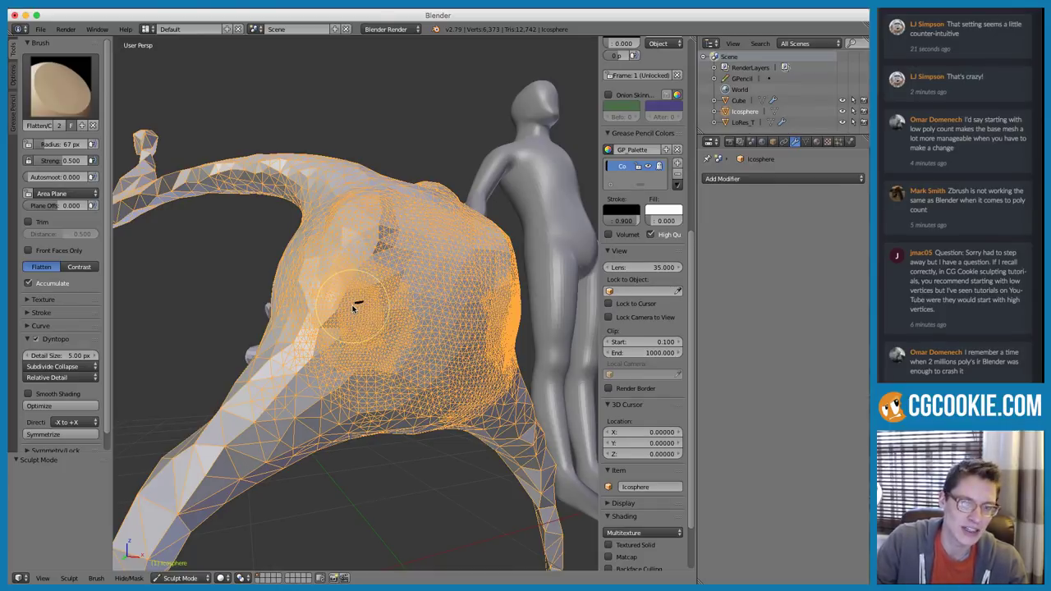
click(60, 359)
key(Return)
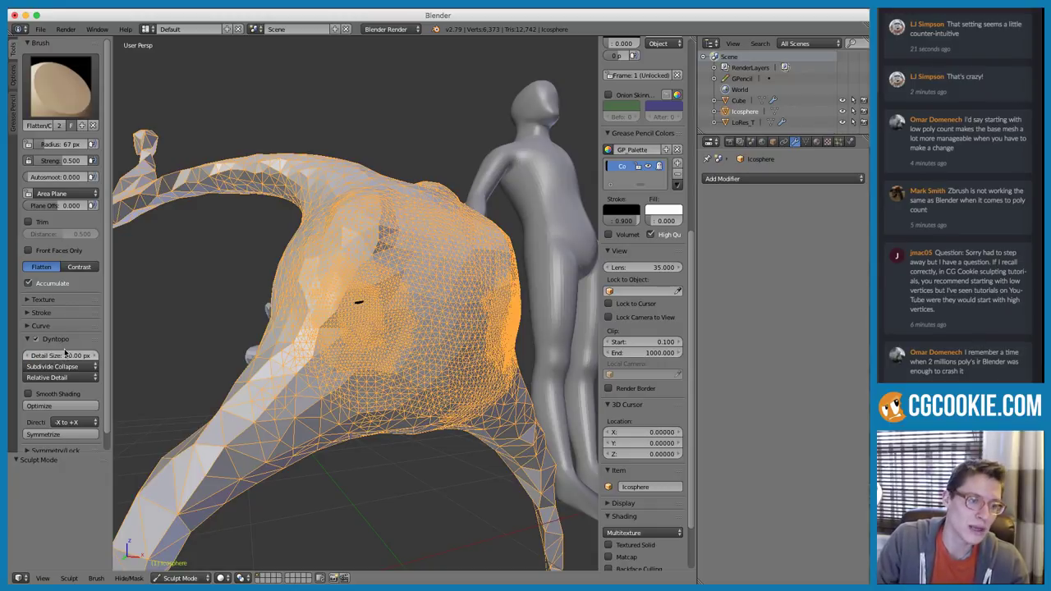
key(f)
click(404, 313)
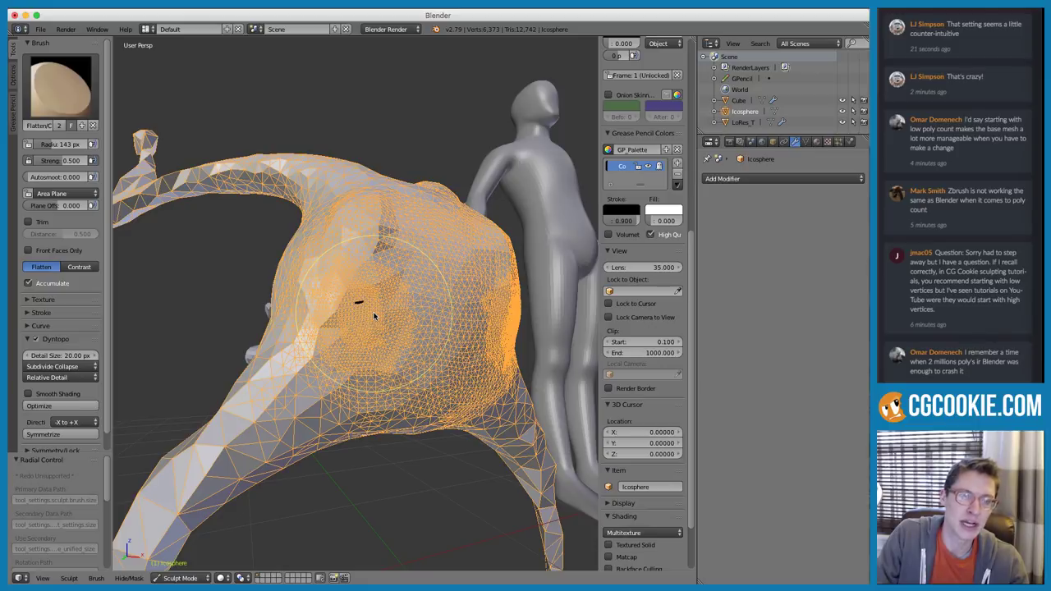
mouse_move(374, 316)
mouse_down()
mouse_move(363, 310)
mouse_move(375, 321)
mouse_move(371, 365)
mouse_move(376, 300)
mouse_move(439, 284)
mouse_move(414, 258)
mouse_move(468, 251)
mouse_move(388, 260)
mouse_up()
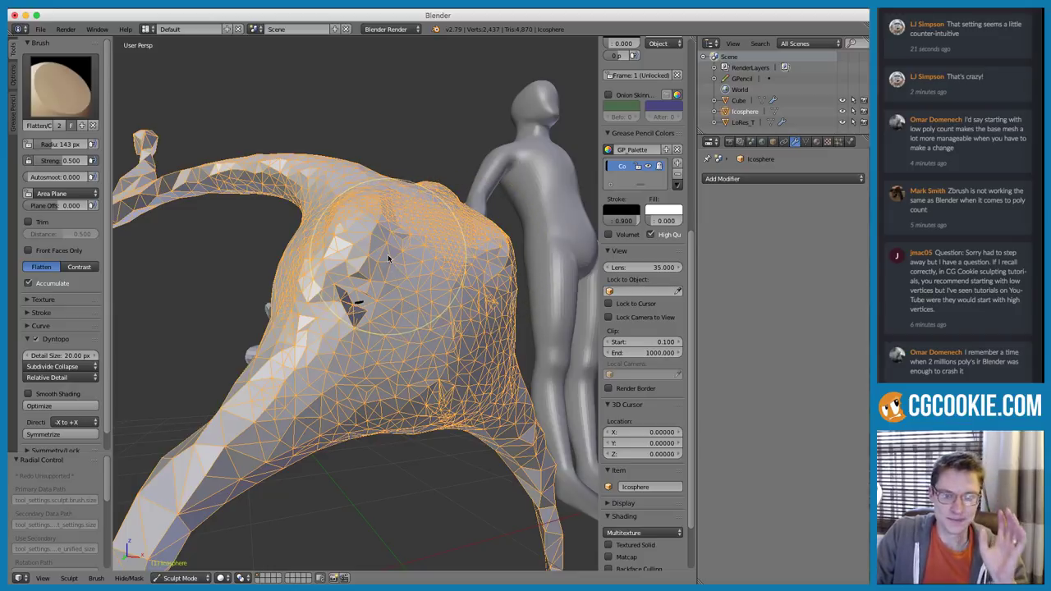
Lower the Flatten brush strength to 0.165 and even out the coarse, jagged faces on the front of the body
scroll(389, 259, up, 3)
scroll(374, 269, down, 2)
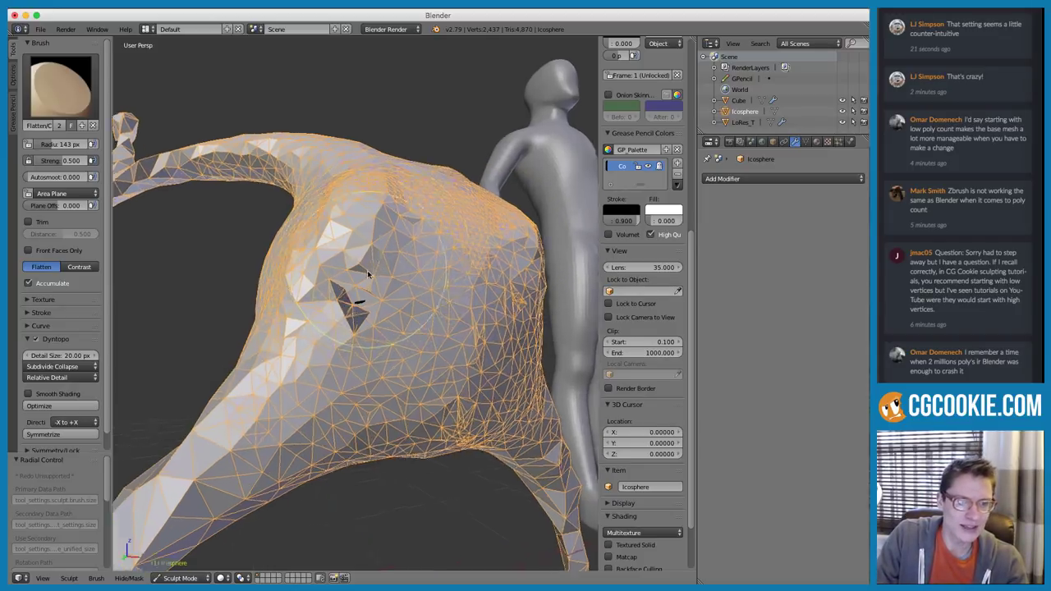
scroll(368, 268, up, 4)
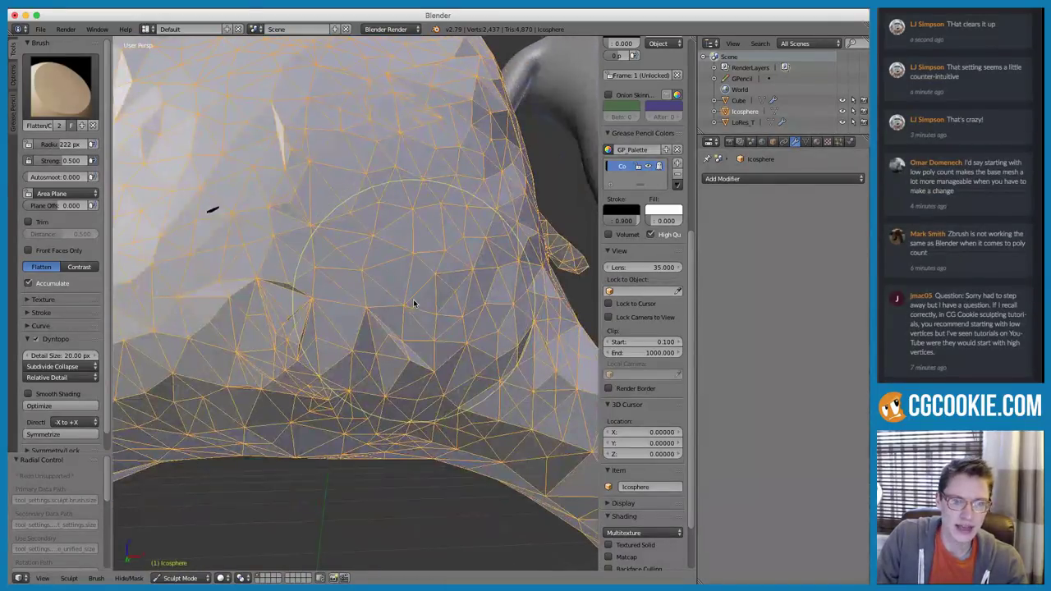
scroll(414, 303, down, 6)
middle_drag(333, 270, 409, 310)
key(shift+f)
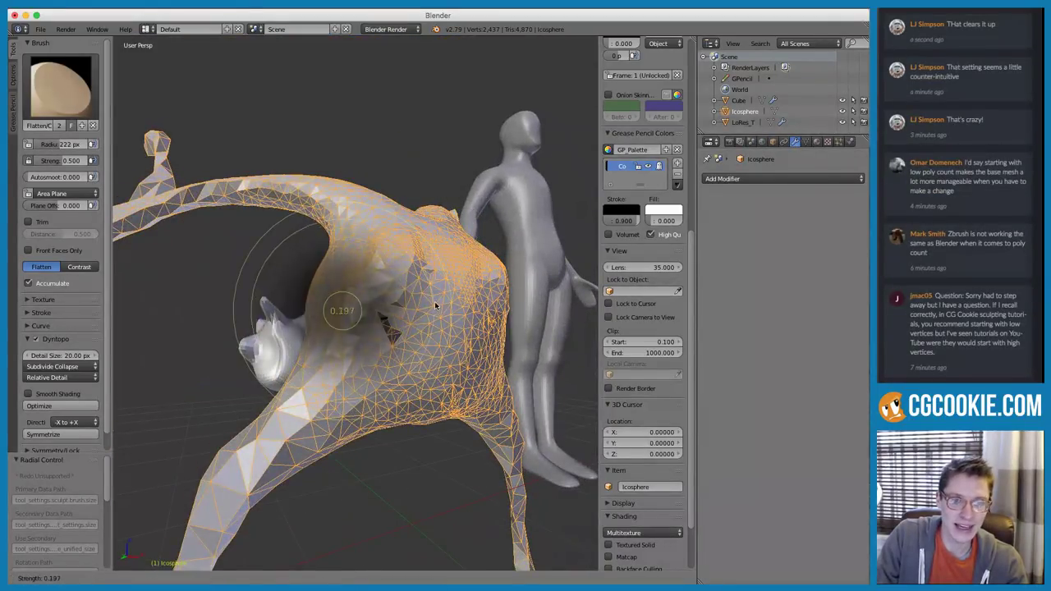
click(401, 295)
scroll(401, 295, up, 3)
scroll(402, 343, down, 2)
mouse_move(401, 344)
mouse_down()
mouse_move(394, 329)
mouse_move(399, 340)
mouse_move(414, 322)
mouse_up()
mouse_move(413, 323)
middle_down()
mouse_move(389, 287)
mouse_move(361, 296)
middle_up()
Reduce the brush radius to 113 px, switch to the Inflate brush and stroke the middle of the body
key(f)
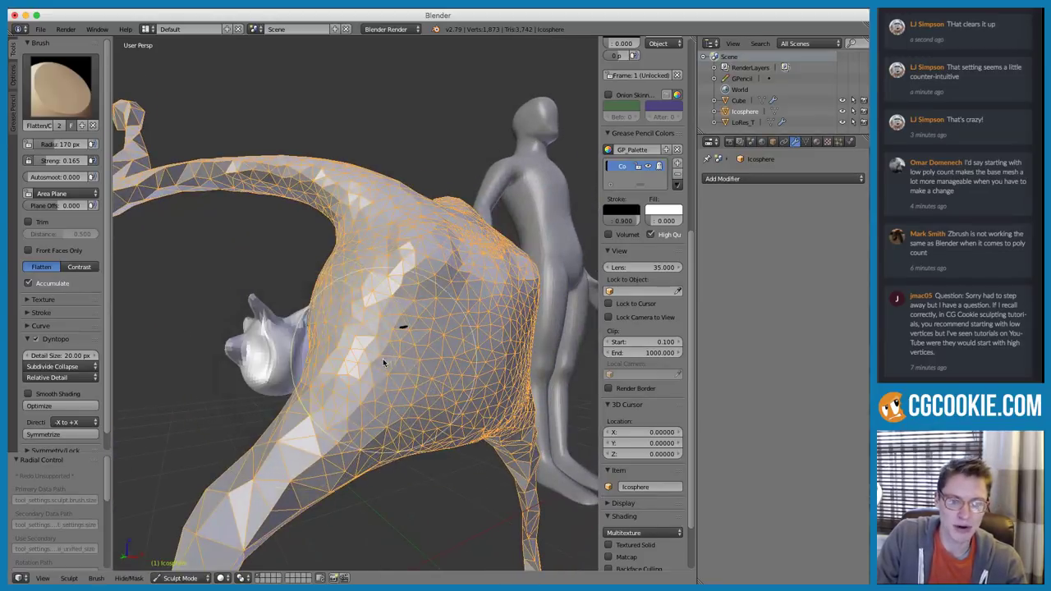
click(384, 362)
middle_drag(383, 362, 425, 366)
key(f)
click(399, 362)
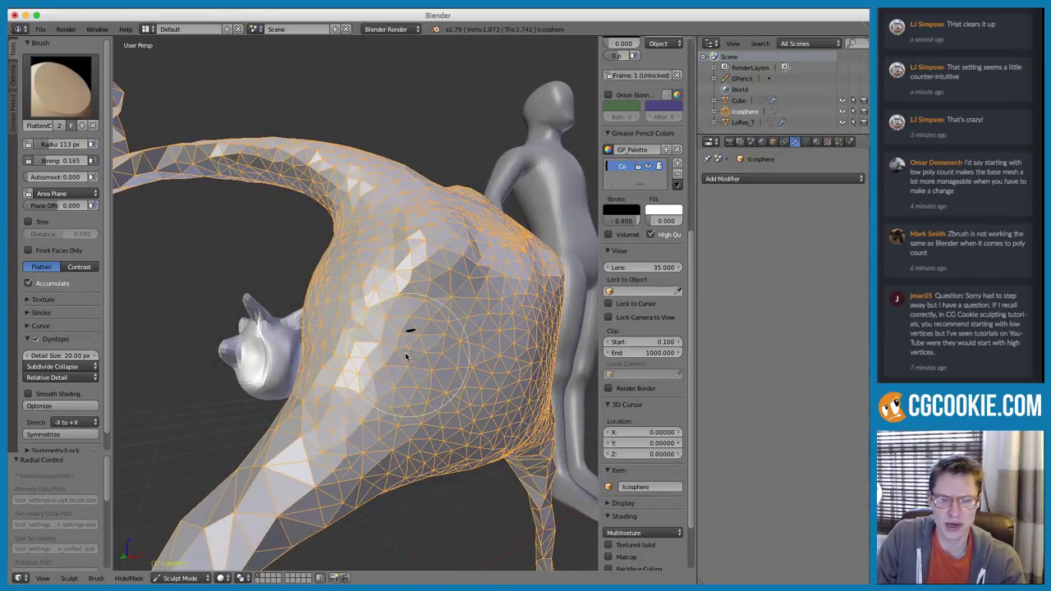
key(i)
drag(435, 349, 420, 347)
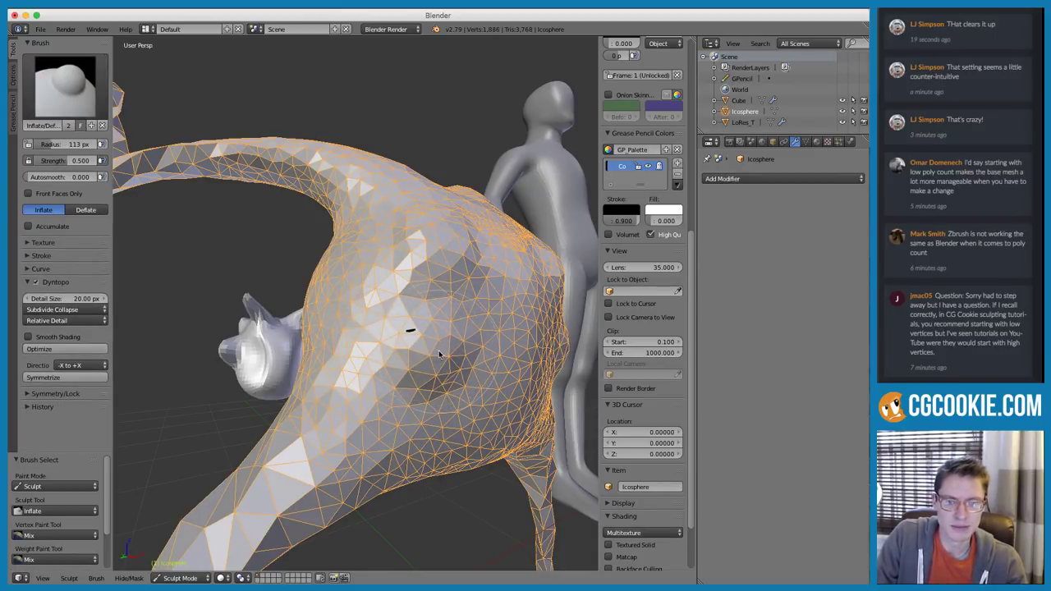
Set the Inflate brush to 173 px radius and 0.022 strength, and brush lightly over the body to retriangulate it
key(f)
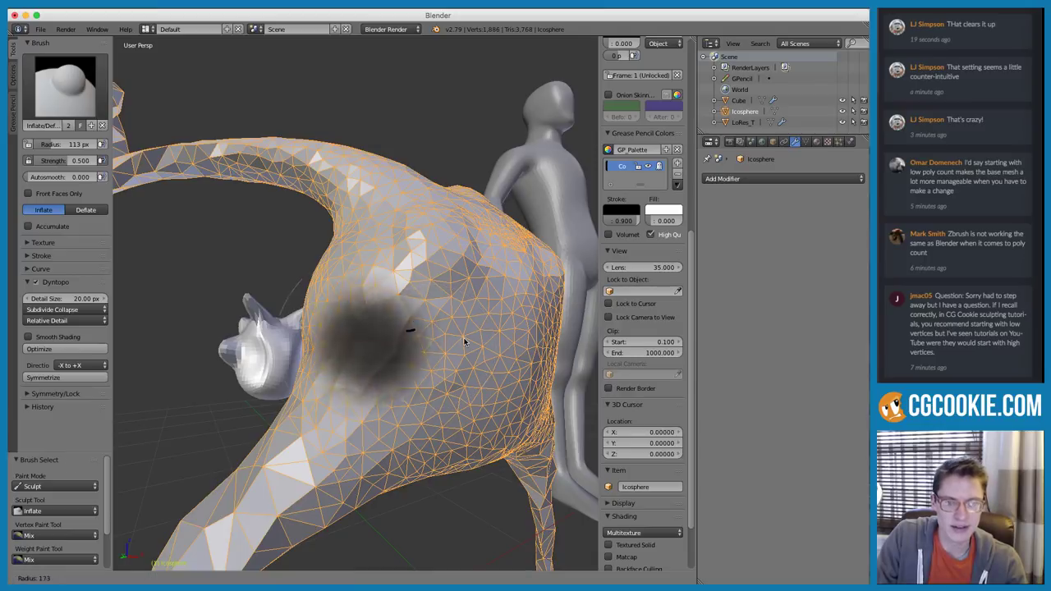
click(464, 343)
key(shift+f)
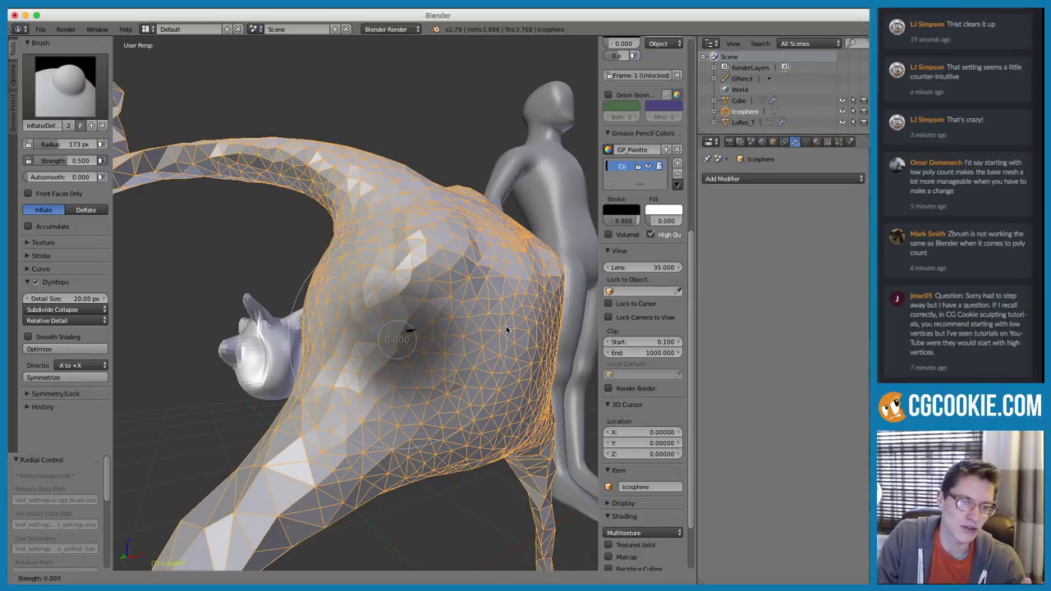
click(504, 330)
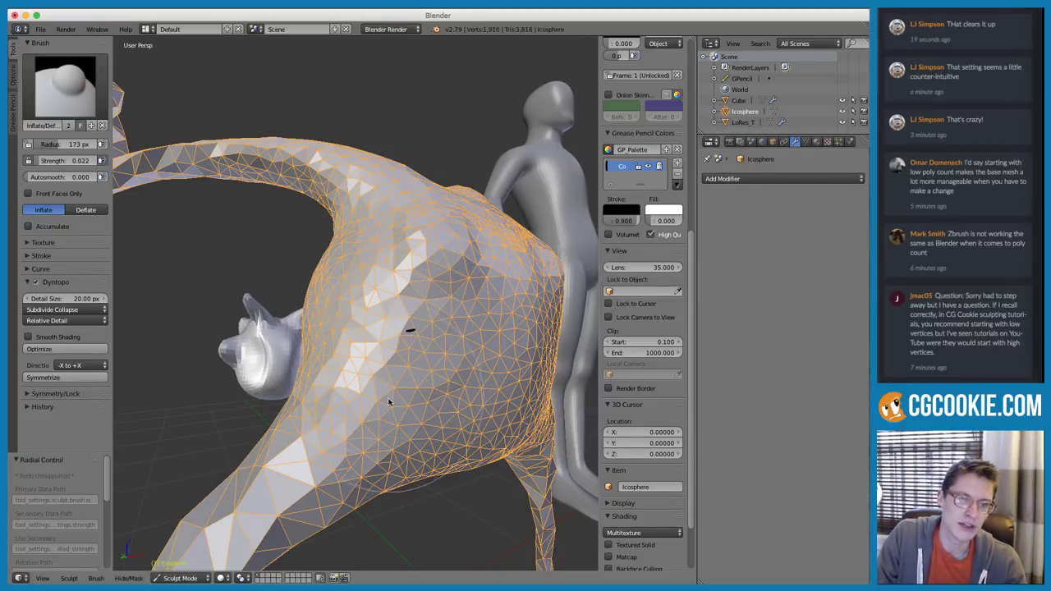
mouse_move(400, 349)
mouse_down()
mouse_move(468, 369)
mouse_move(454, 334)
mouse_up()
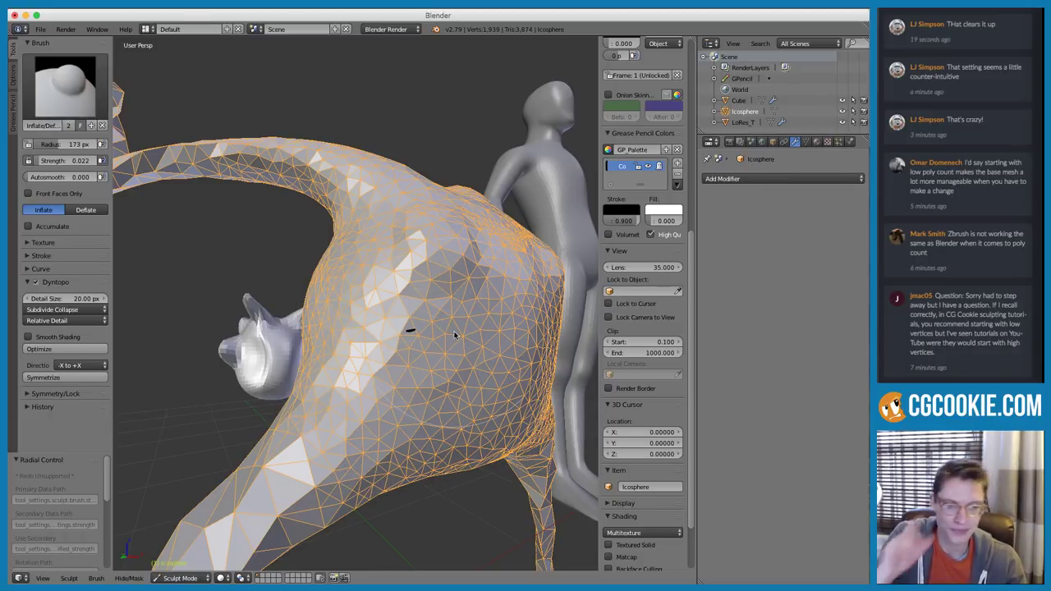
Choose Subdivide Collapse as the Dyntopo refine method and reduce the Inflate brush radius to 83 px
middle_drag(454, 345, 370, 373)
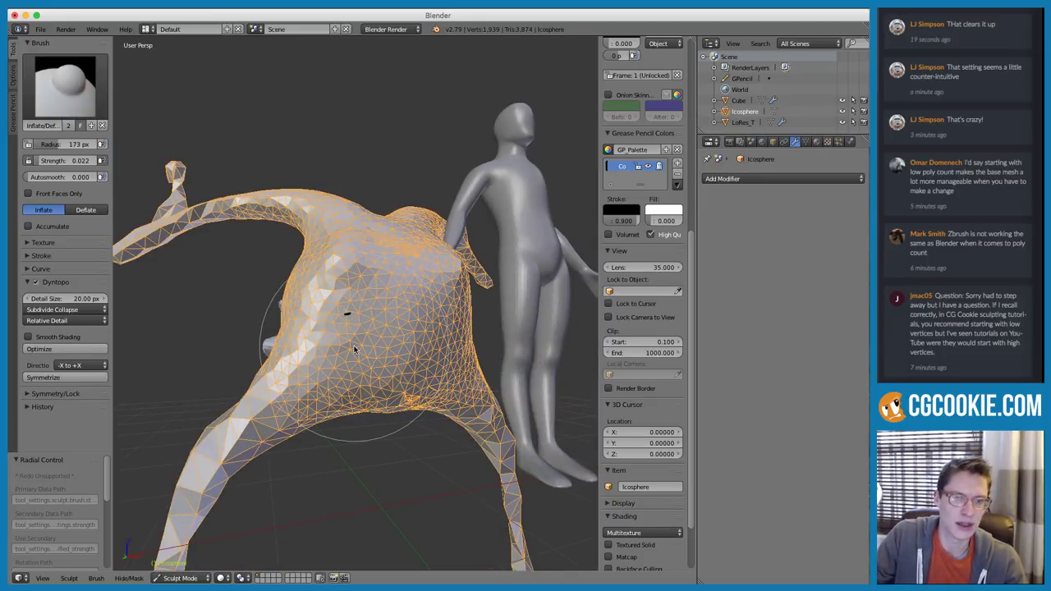
click(54, 311)
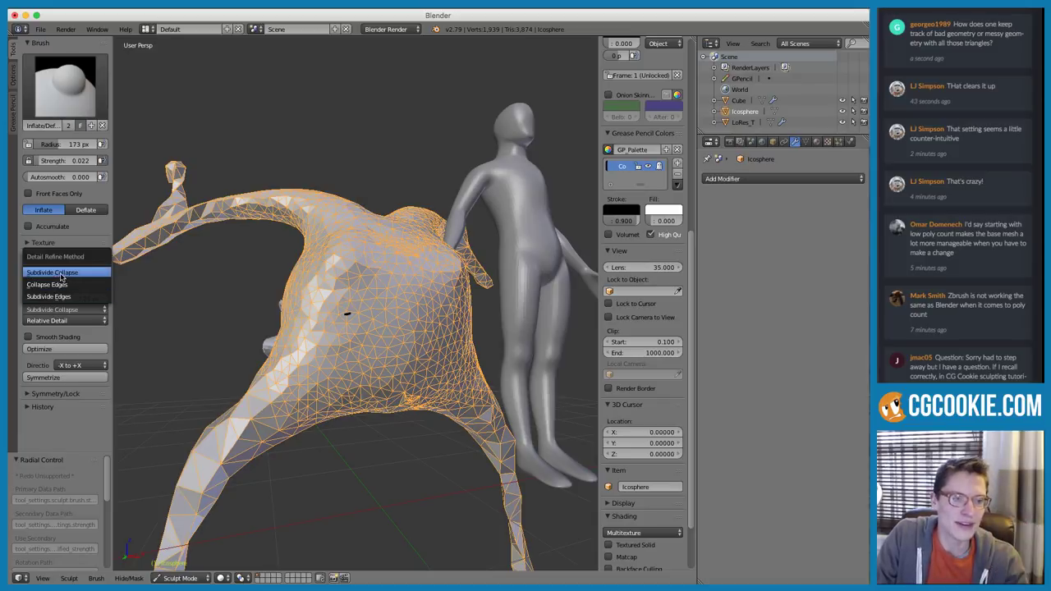
click(62, 274)
mouse_move(307, 394)
middle_down()
mouse_move(344, 359)
mouse_move(326, 362)
mouse_move(320, 379)
middle_up()
key(f)
click(288, 388)
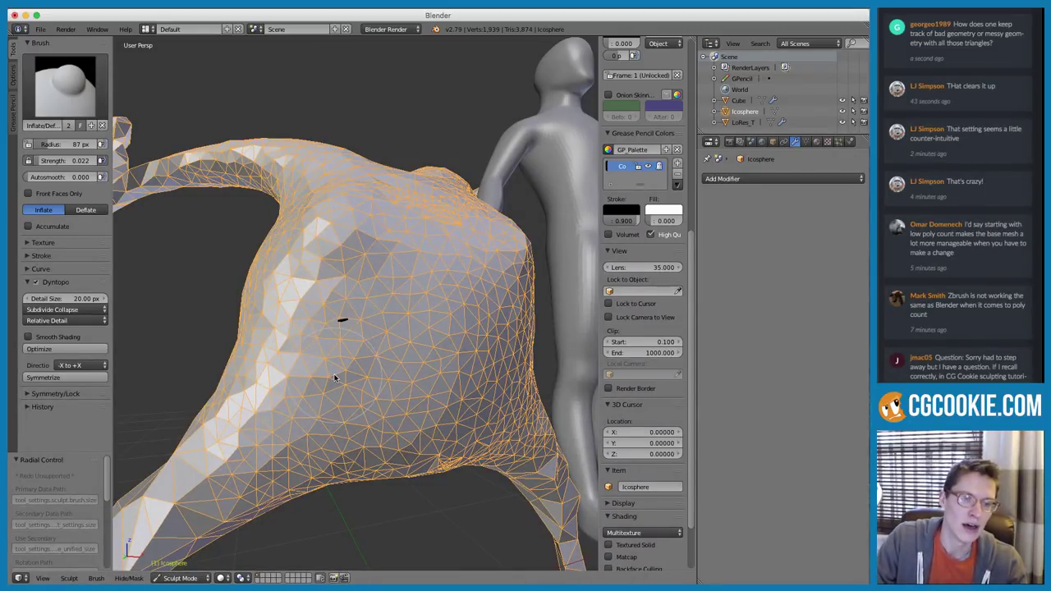
key(f)
click(297, 334)
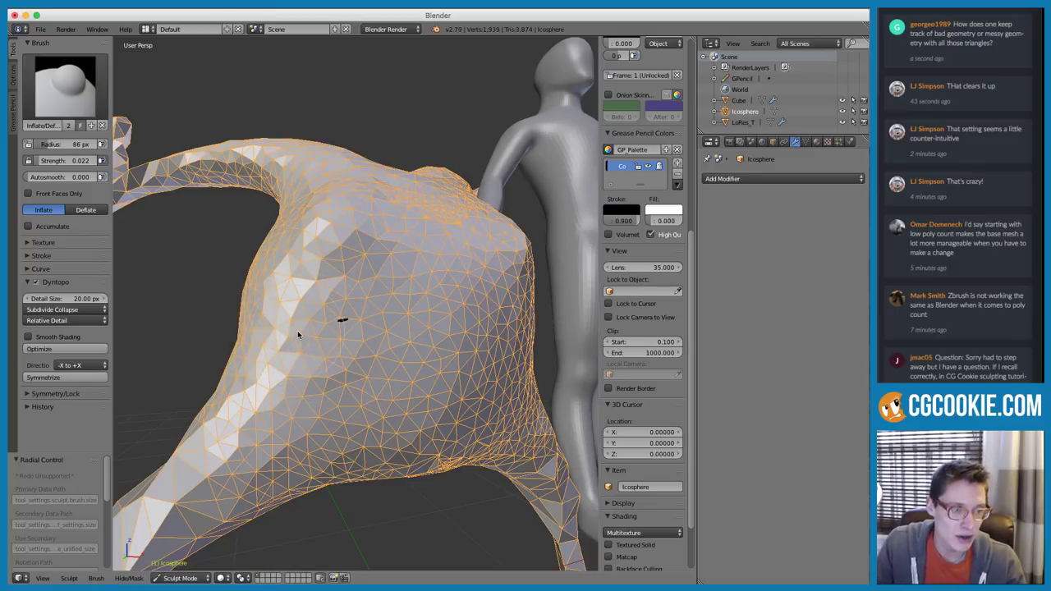
key(f)
click(295, 332)
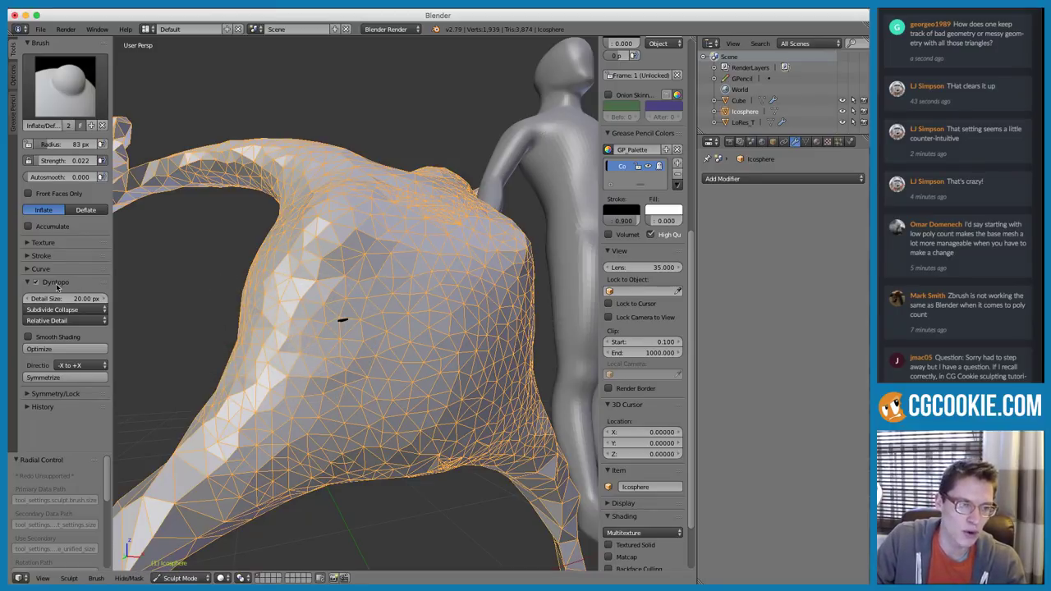
Set the Dyntopo detail size to 5 px and sculpt dense, round eye-like forms into the upper body, using 92 px radius and 0.640 strength
click(66, 298)
click(151, 294)
key(f)
click(284, 388)
middle_drag(295, 373, 290, 337)
mouse_move(309, 290)
middle_down()
mouse_move(343, 362)
mouse_move(343, 352)
middle_up()
key(f)
click(350, 331)
mouse_move(343, 361)
mouse_down()
mouse_move(337, 383)
mouse_move(354, 391)
mouse_move(345, 378)
mouse_move(331, 397)
mouse_move(337, 376)
mouse_move(308, 366)
mouse_move(303, 385)
mouse_move(331, 396)
mouse_move(329, 375)
mouse_up()
key(shift+f)
click(291, 392)
ctrl+middle_drag(328, 375, 334, 335)
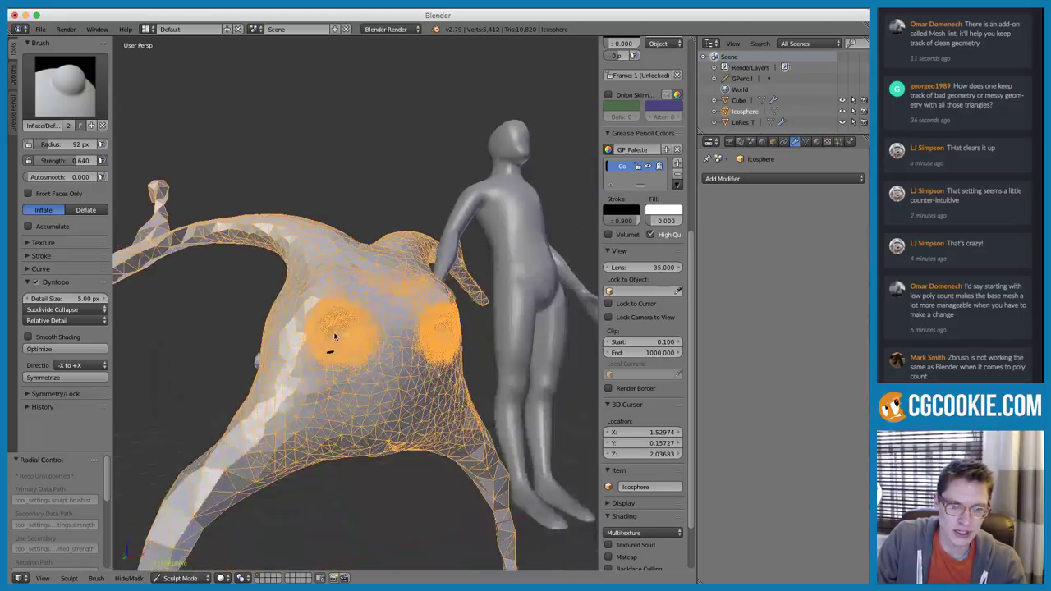
Turn off the Wire display for the ico sphere while leaving Draw All Edges enabled
click(773, 142)
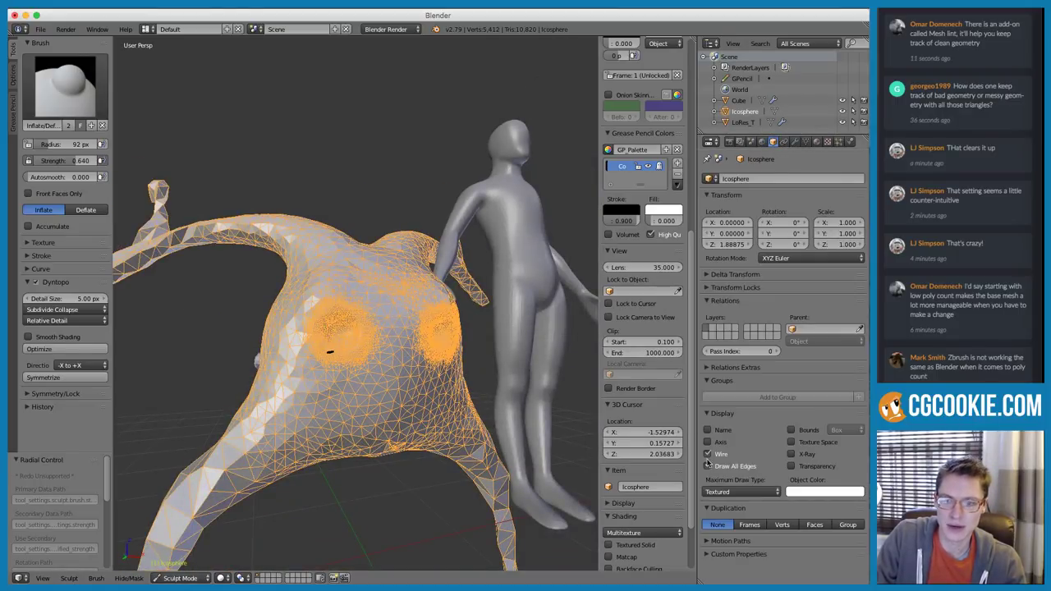
click(707, 454)
click(706, 466)
click(707, 466)
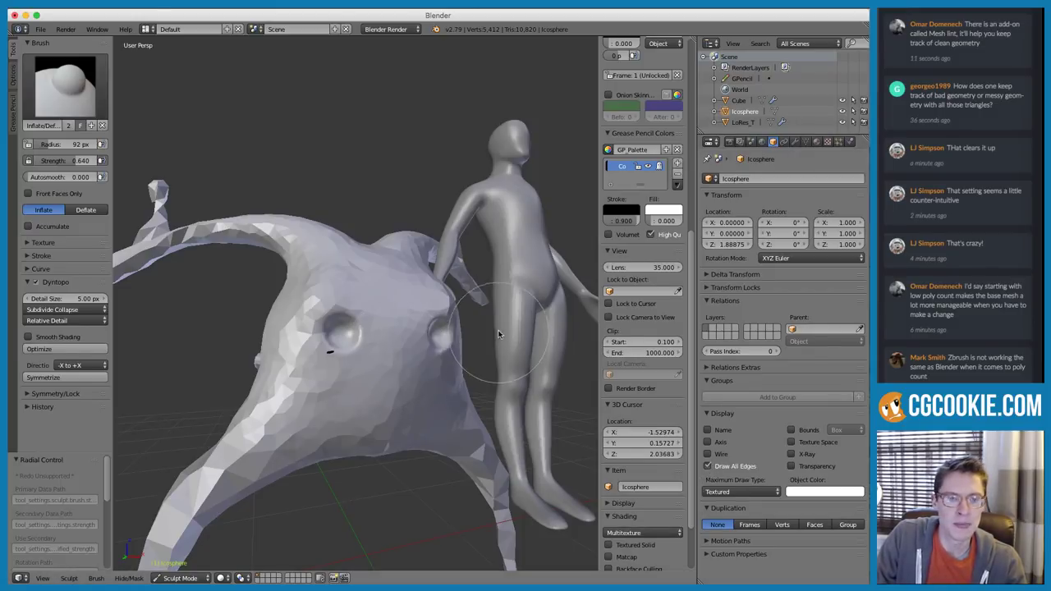
Set the Inflate brush to 173 px radius and 0.392 strength for working over the round eye-like forms
scroll(328, 333, up, 3)
middle_drag(358, 359, 361, 344)
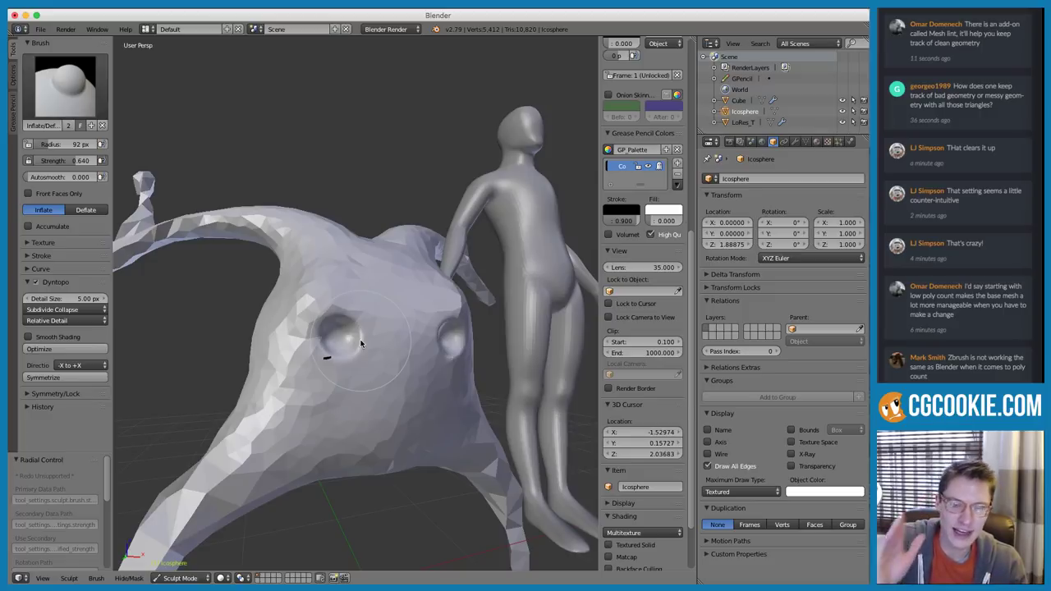
key(f)
click(351, 321)
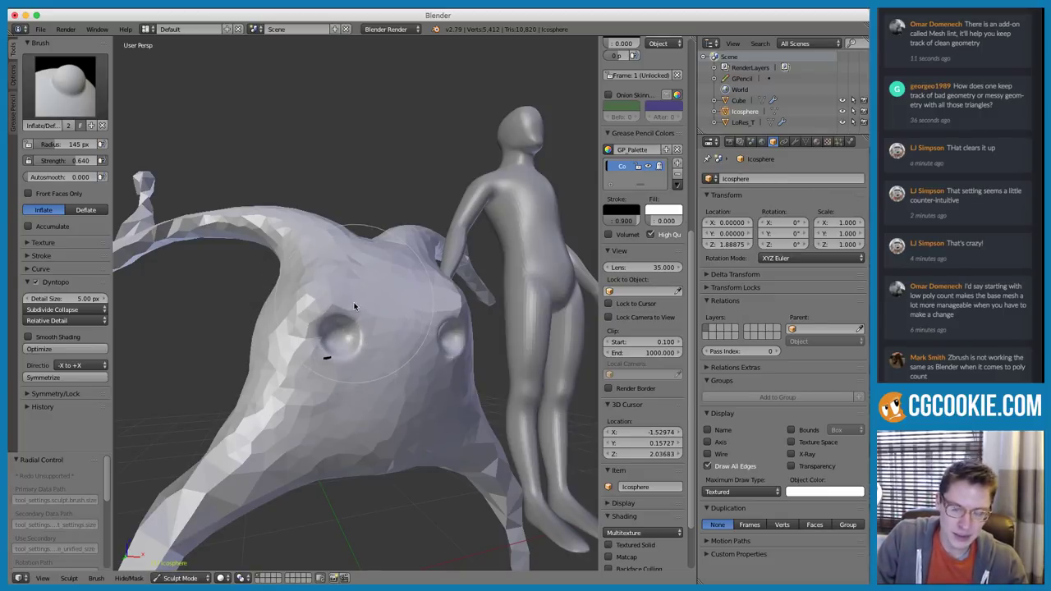
key(f)
click(352, 292)
scroll(354, 285, down, 1)
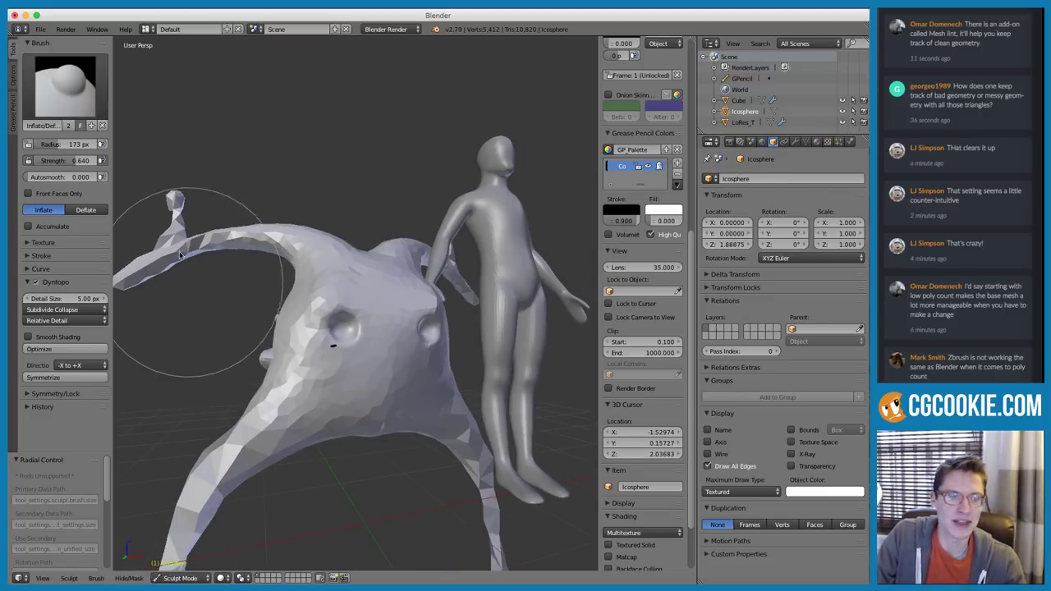
mouse_move(373, 307)
ctrl+middle_down()
mouse_move(364, 284)
mouse_move(359, 310)
ctrl+middle_up()
key(shift+f)
click(381, 304)
mouse_move(370, 326)
mouse_down()
mouse_move(336, 346)
mouse_move(411, 341)
mouse_up()
Set the Dyntopo detail size to 10 px
click(61, 297)
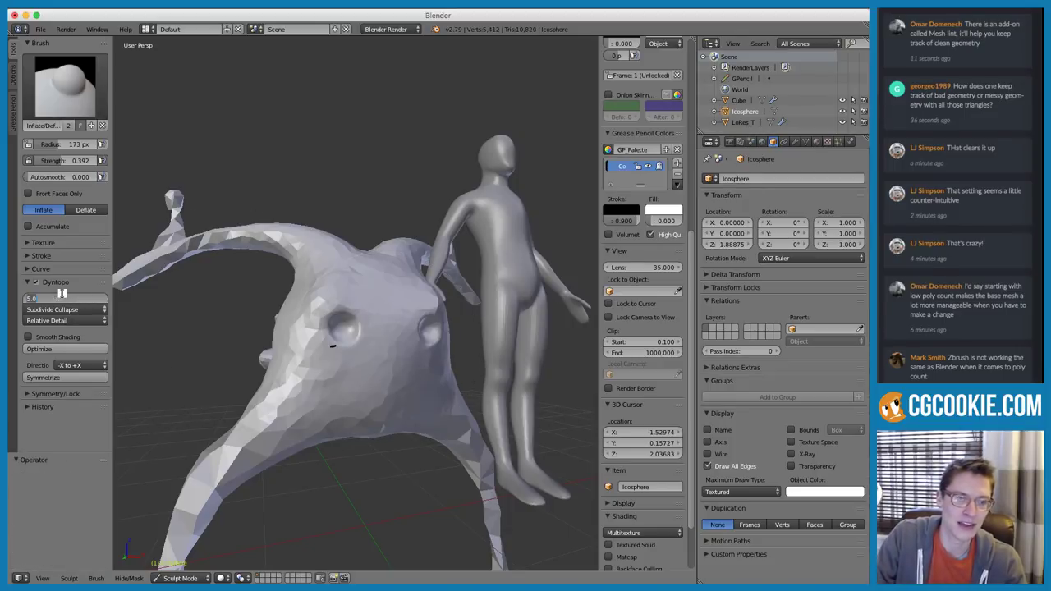
text(10)
key(Return)
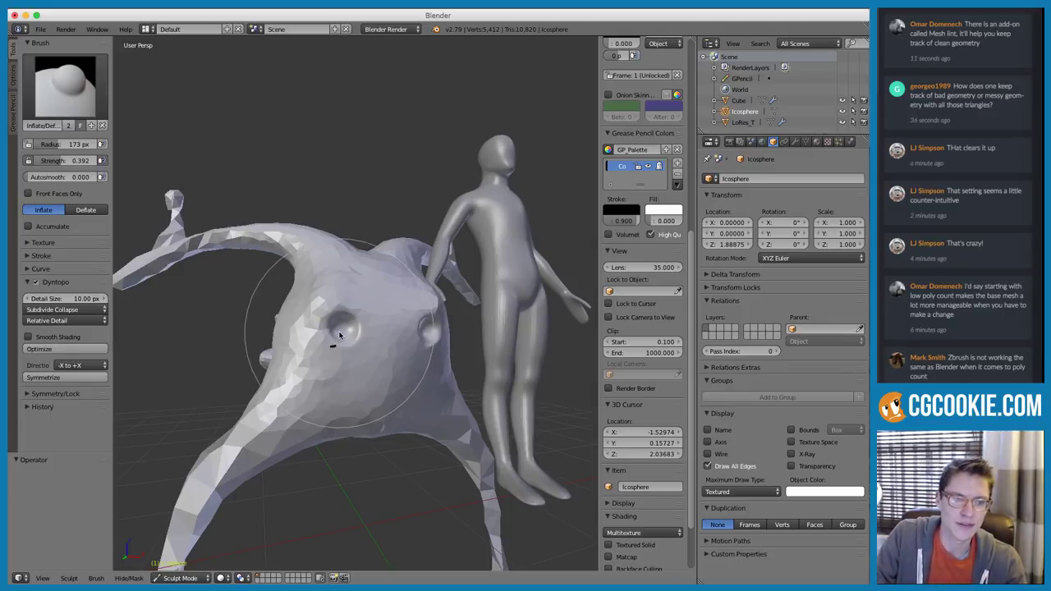
Try an Inflate stroke across the round eye-like form with Subdivide Collapse active, and undo it
mouse_move(338, 329)
mouse_down()
mouse_move(377, 333)
mouse_move(345, 322)
mouse_up()
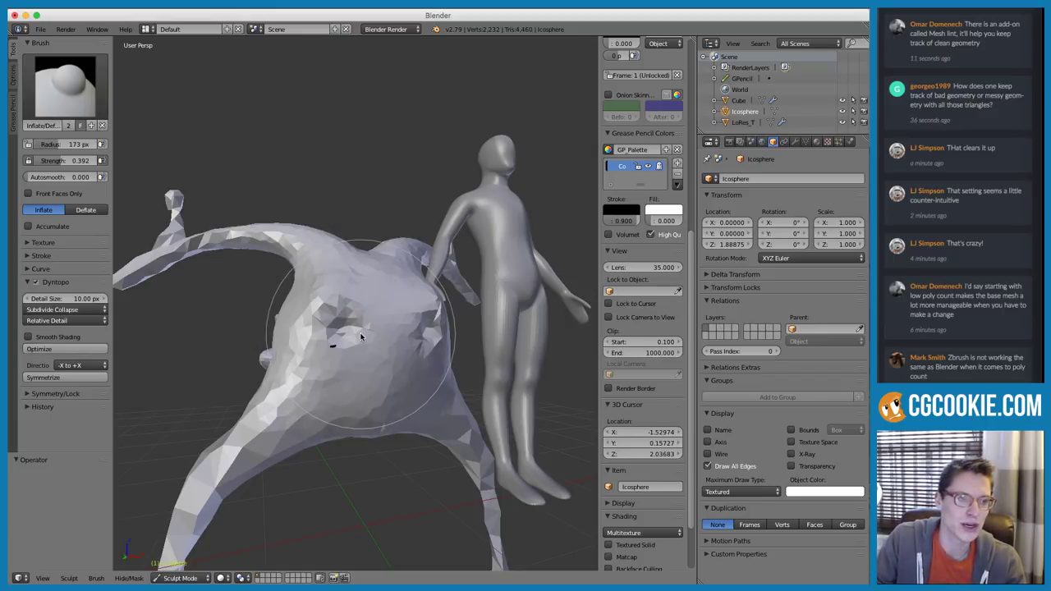
scroll(361, 337, up, 3)
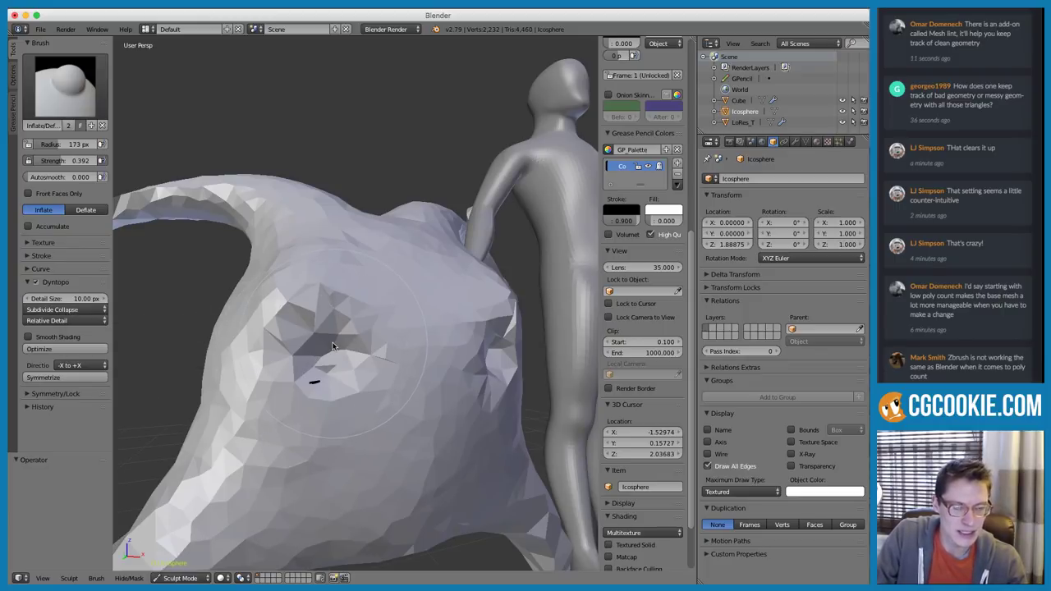
key(ctrl+z)
Switch the Dyntopo refine method to Subdivide Edges and enlarge the Inflate brush radius to 226 px
click(57, 309)
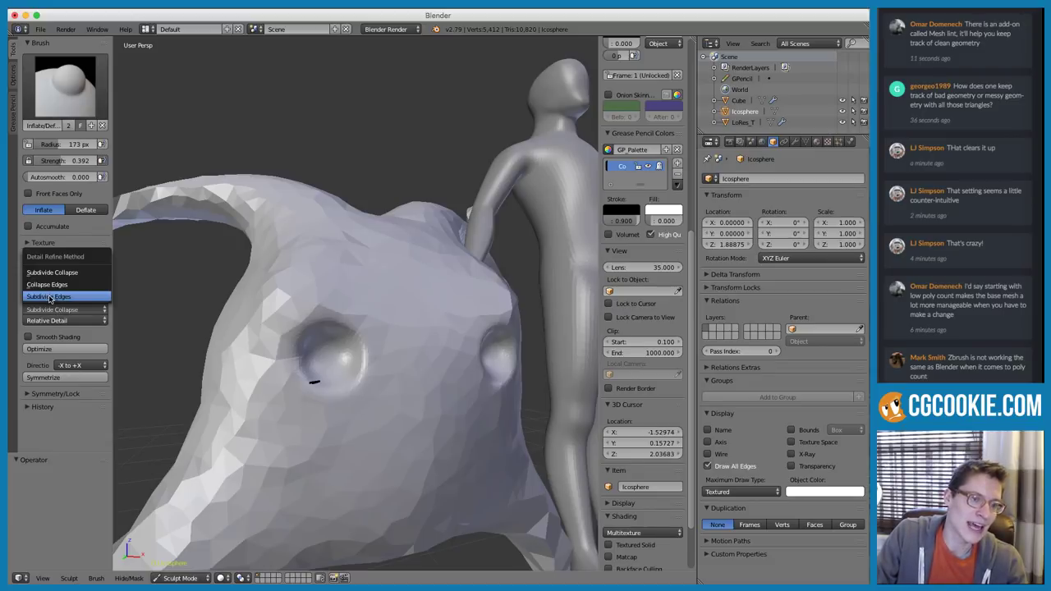
click(50, 299)
key(f)
click(332, 368)
scroll(339, 360, down, 2)
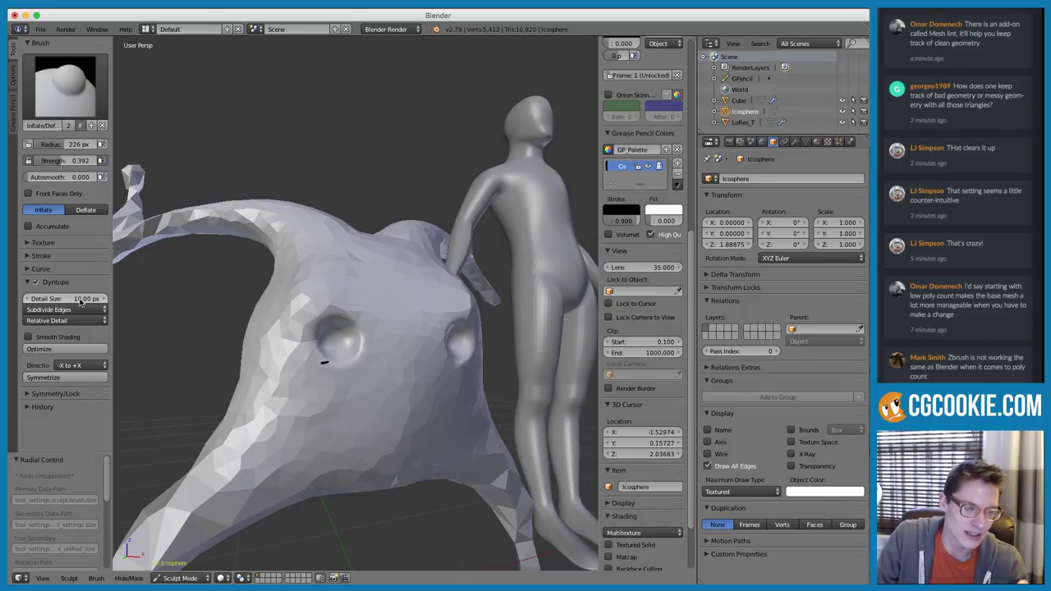
Try an Inflate stroke on the near leg with Subdivide Edges at 10 px detail, inspect it in wireframe, and undo it
scroll(341, 353, up, 3)
scroll(332, 374, up, 1)
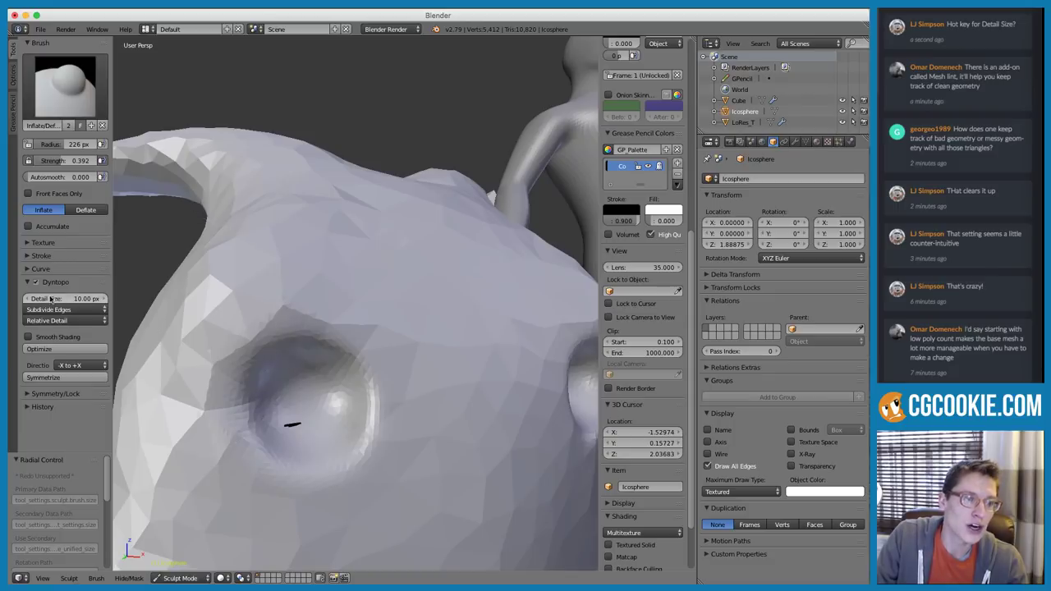
scroll(230, 353, down, 5)
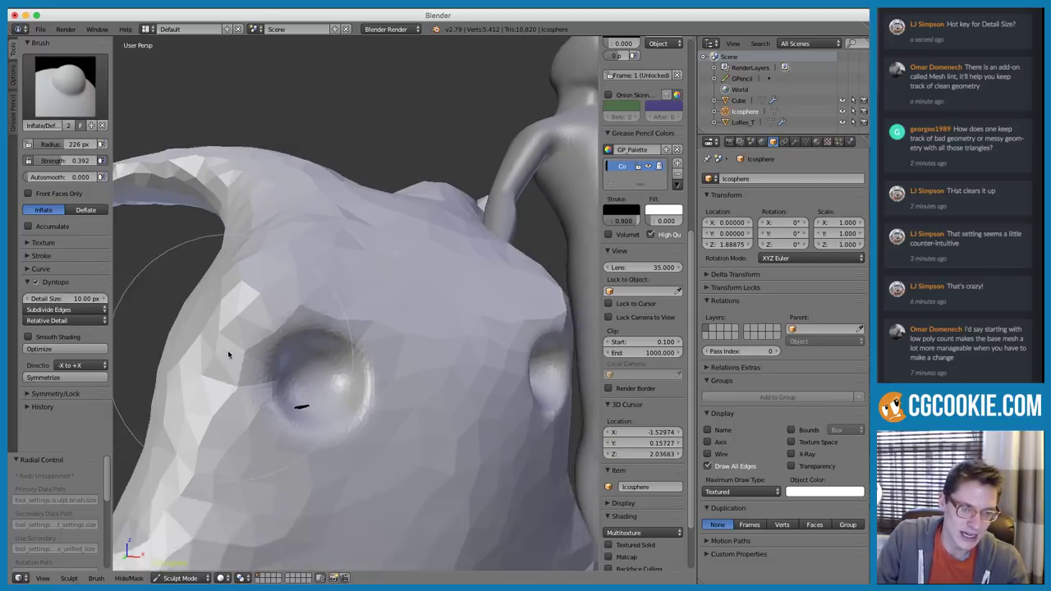
scroll(304, 358, down, 1)
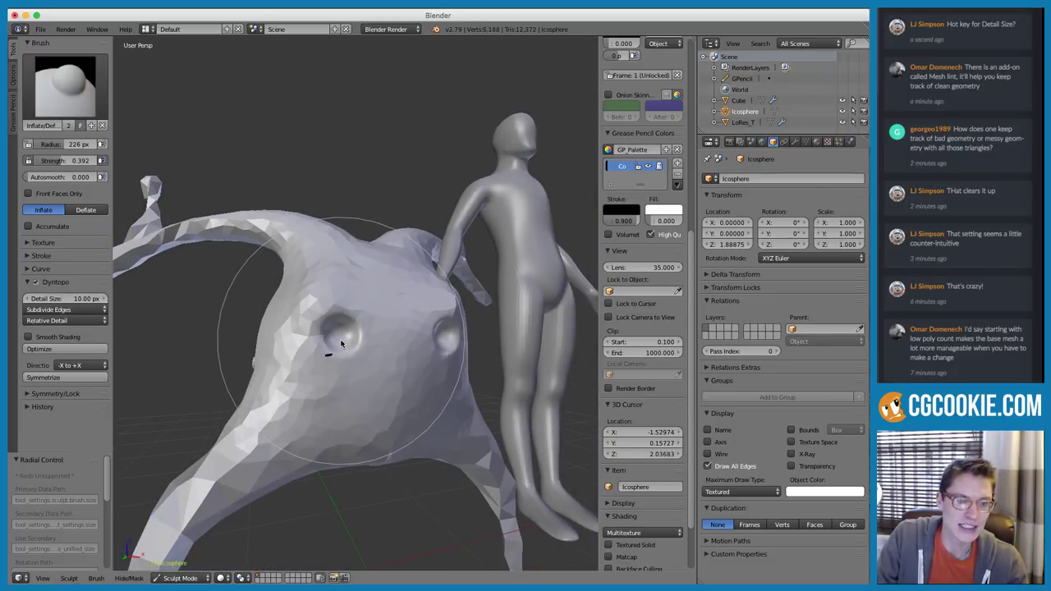
shift+middle_drag(285, 411, 338, 340)
scroll(336, 343, up, 3)
shift+middle_drag(264, 436, 281, 386)
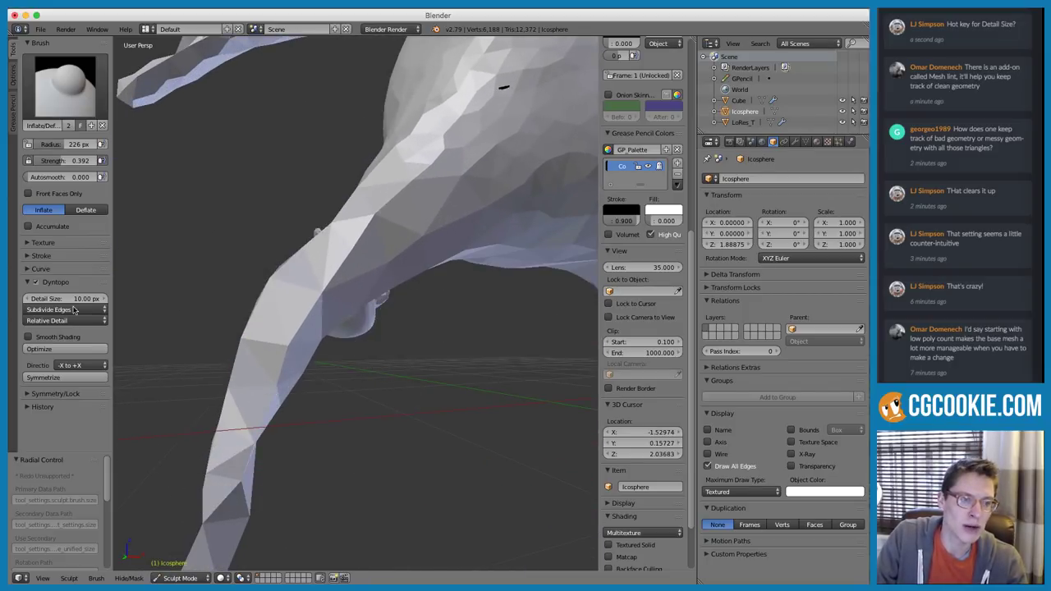
click(280, 357)
key(z)
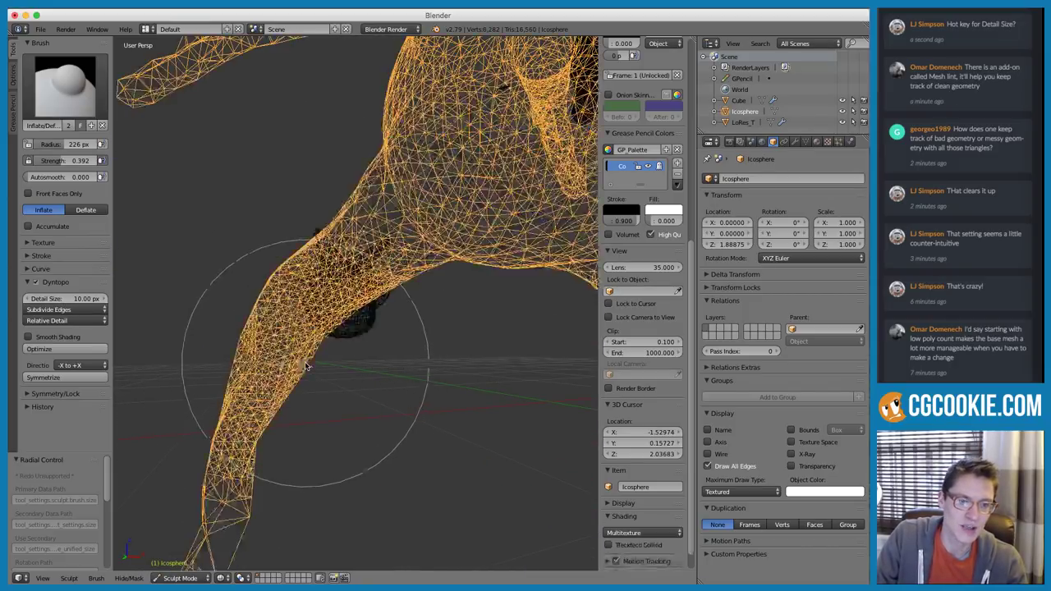
scroll(312, 361, up, 3)
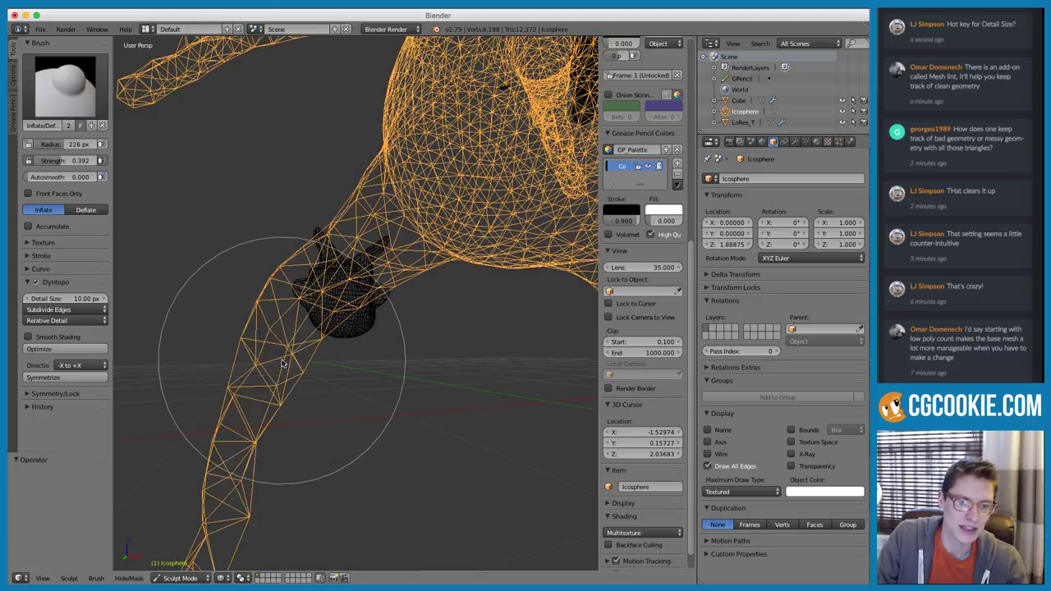
key(z)
key(ctrl+z)
scroll(417, 353, down, 5)
middle_drag(352, 284, 345, 332)
scroll(379, 333, up, 2)
scroll(345, 331, up, 2)
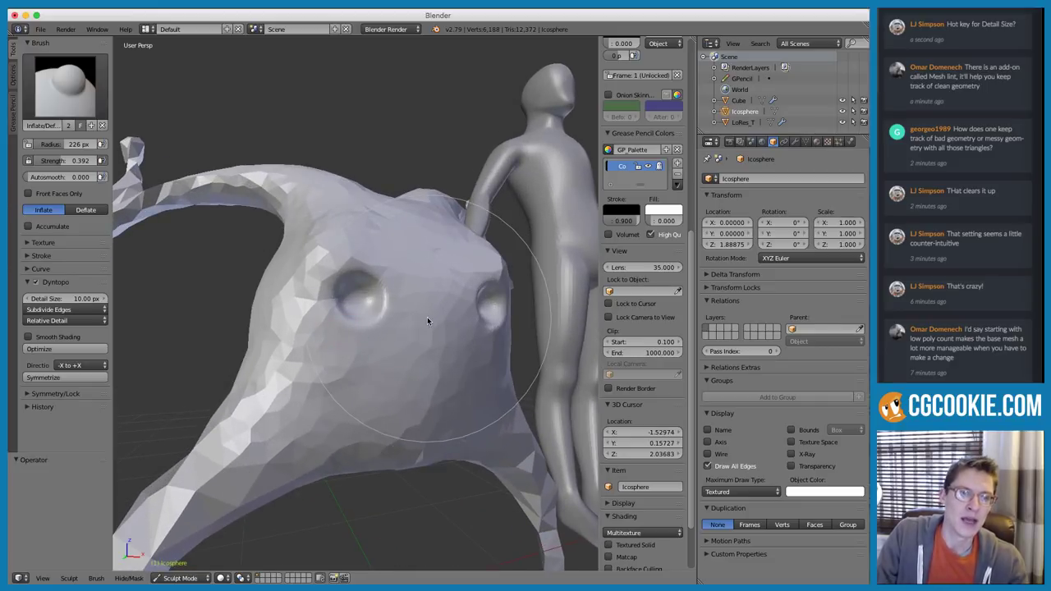
scroll(427, 316, up, 2)
scroll(428, 316, down, 2)
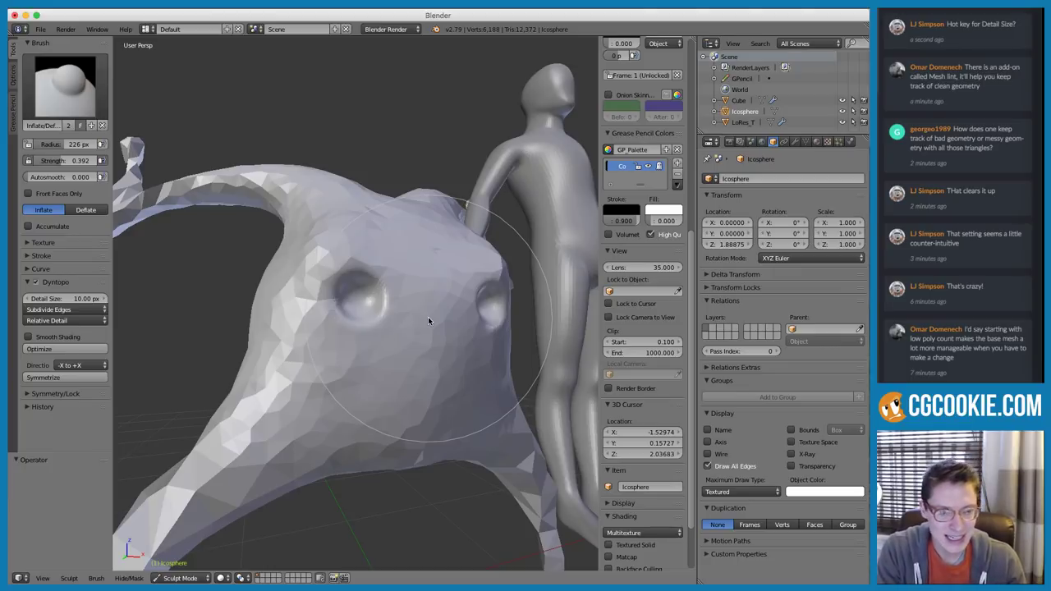
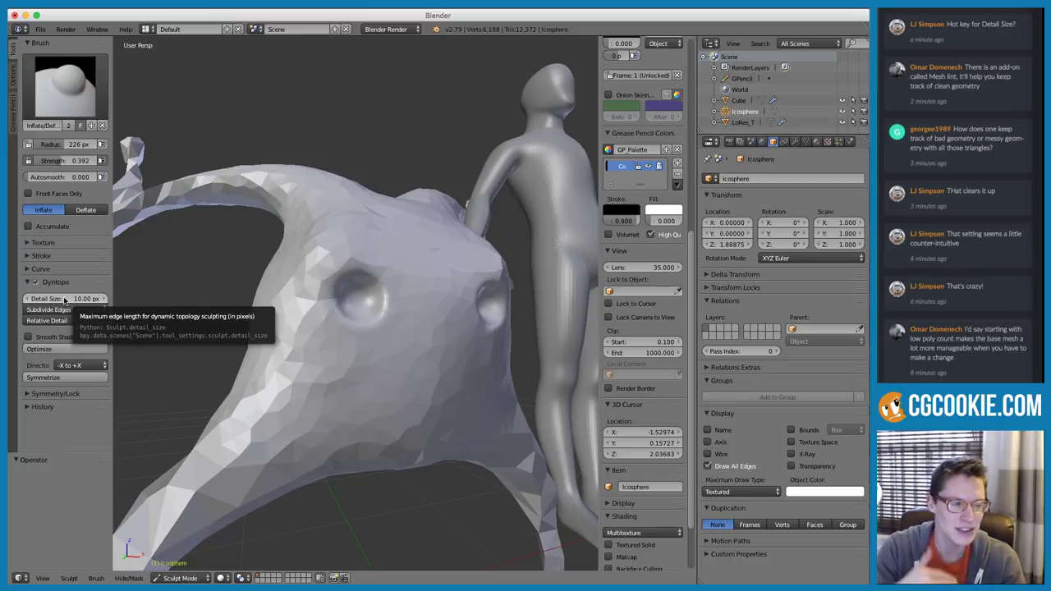
Try Dyntopo detail sizes of 5 px and 2 px, and restore the detail size to 10 px
click(74, 302)
text(5)
key(Return)
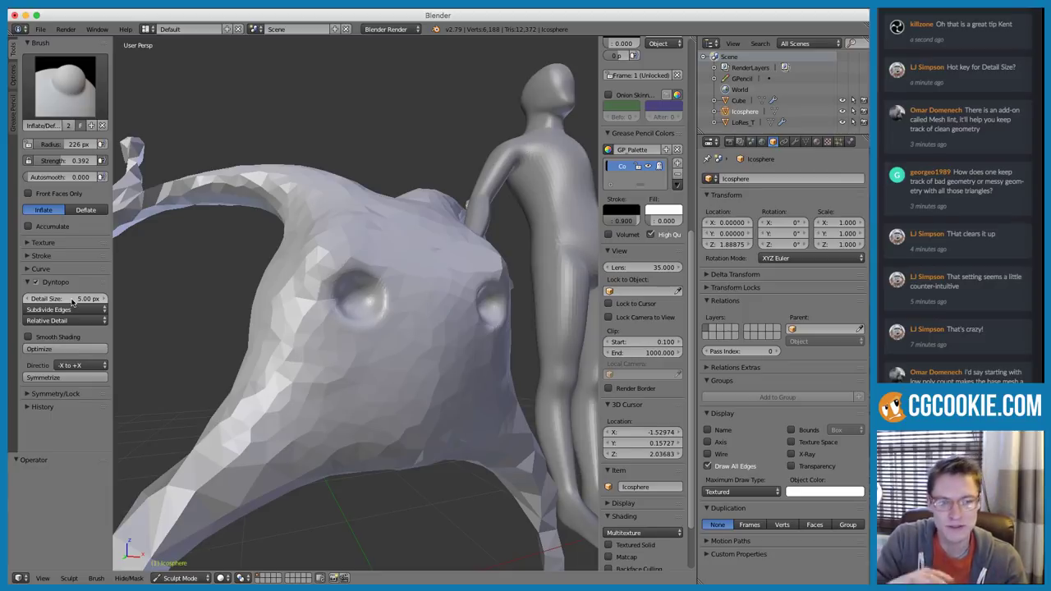
click(72, 298)
text(2)
key(Return)
click(72, 299)
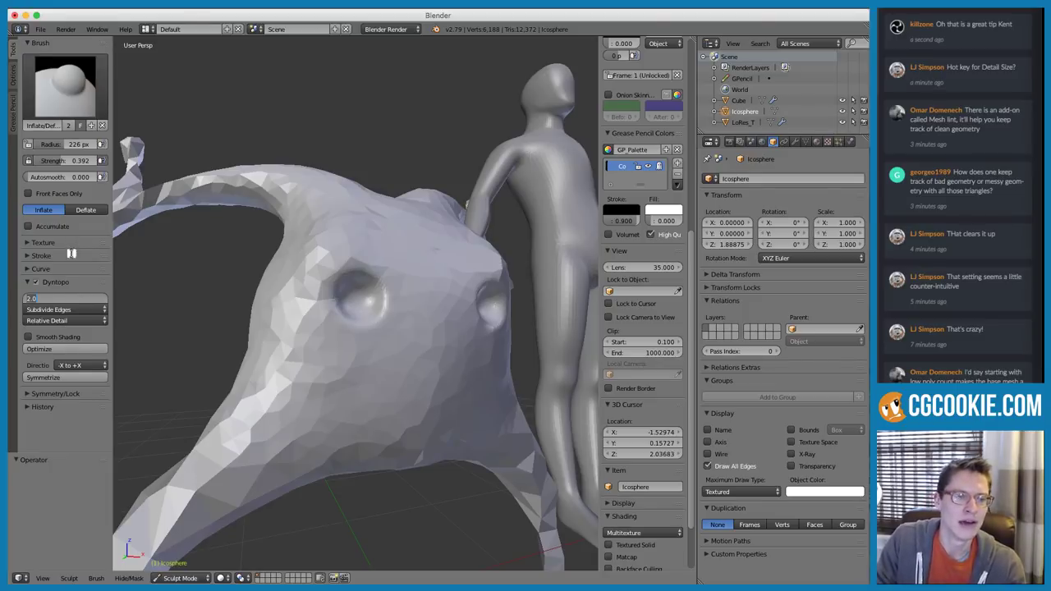
key(Escape)
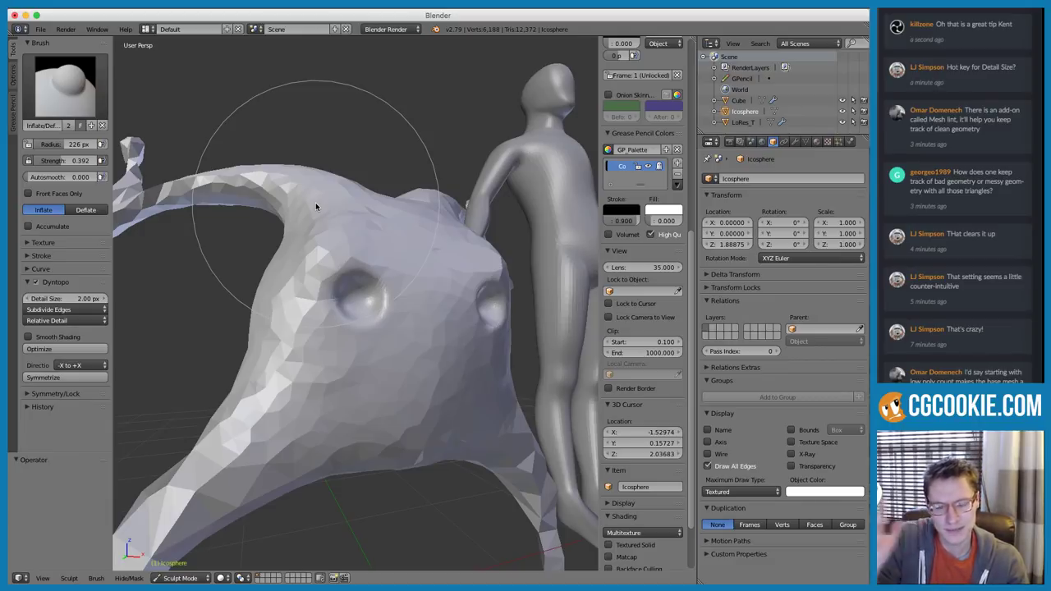
click(67, 302)
text(10)
key(Return)
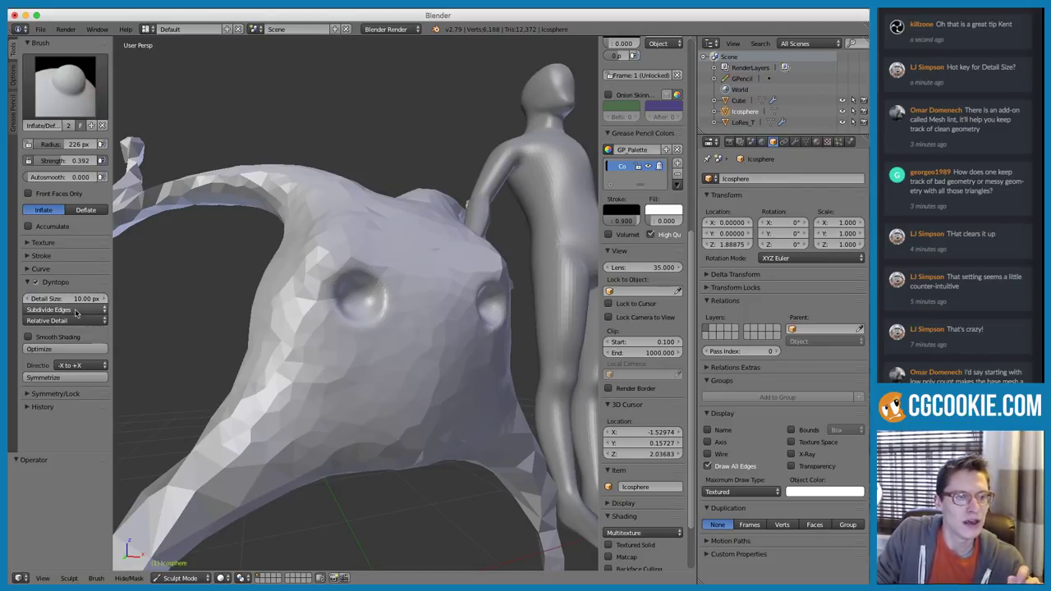
Switch the Dyntopo refine method to Collapse Edges and enlarge the Inflate brush radius to 258 px
click(58, 310)
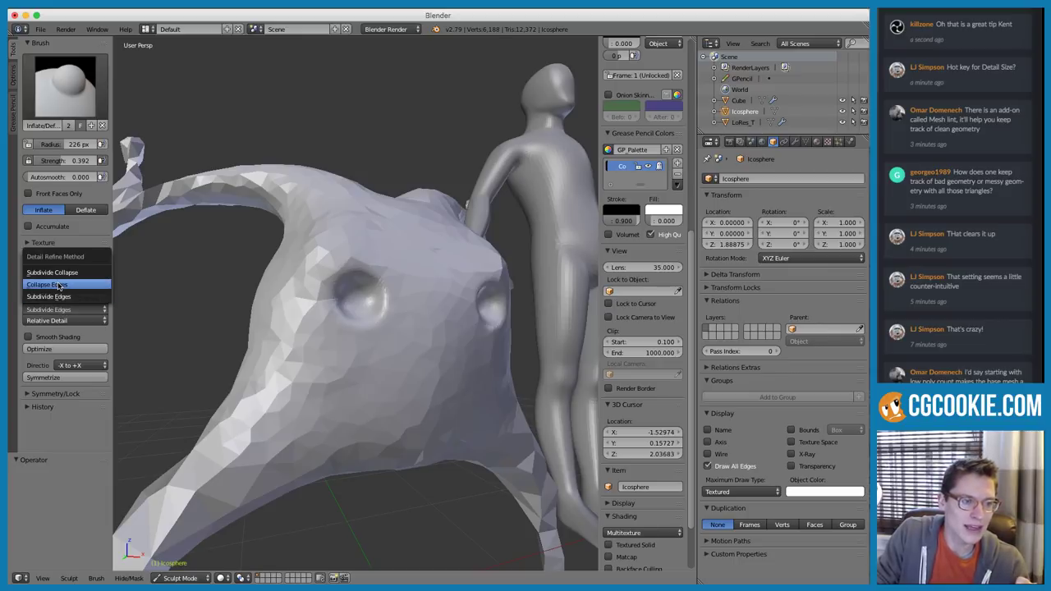
click(58, 285)
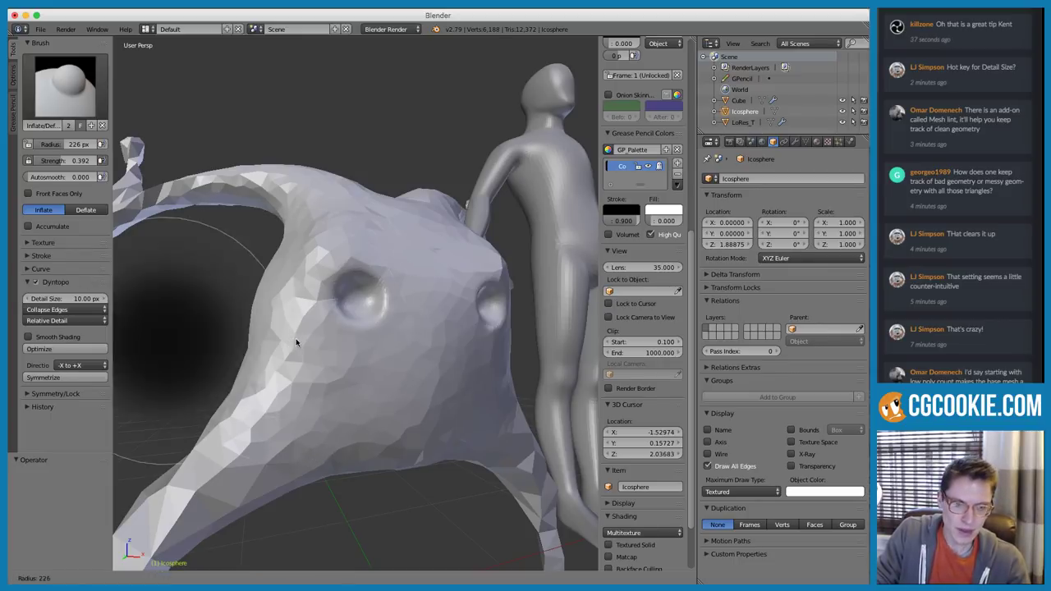
key(f)
click(306, 340)
Display the wire overlay on the shaded Icosphere and set the Inflate brush radius to 235 px
scroll(292, 329, up, 1)
middle_drag(358, 359, 328, 363)
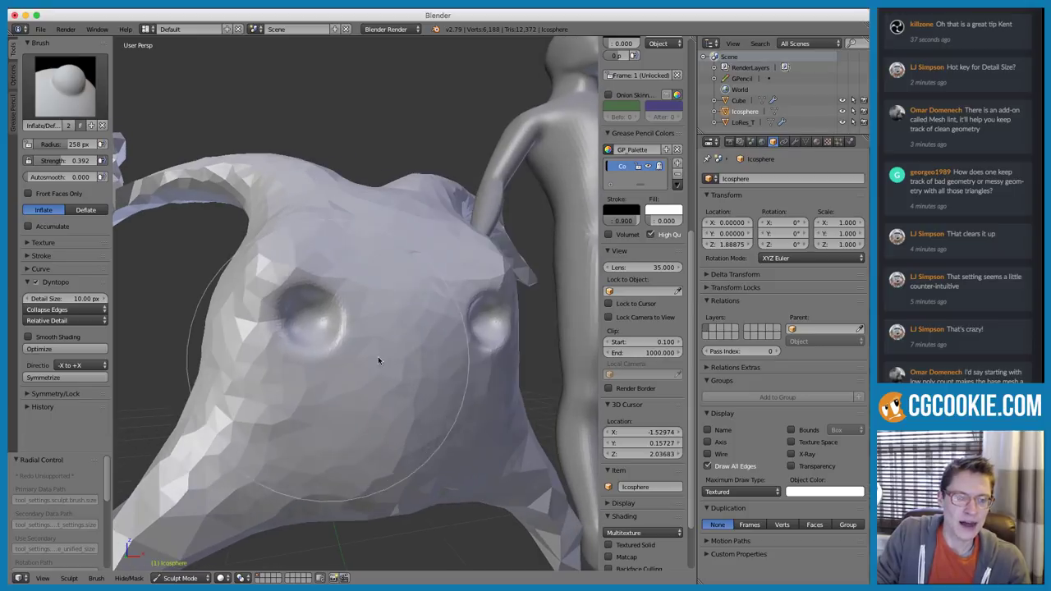
click(707, 454)
mouse_move(419, 329)
middle_down()
mouse_move(433, 280)
mouse_move(429, 246)
middle_up()
key(f)
click(322, 337)
middle_drag(322, 336, 344, 275)
scroll(344, 275, down, 2)
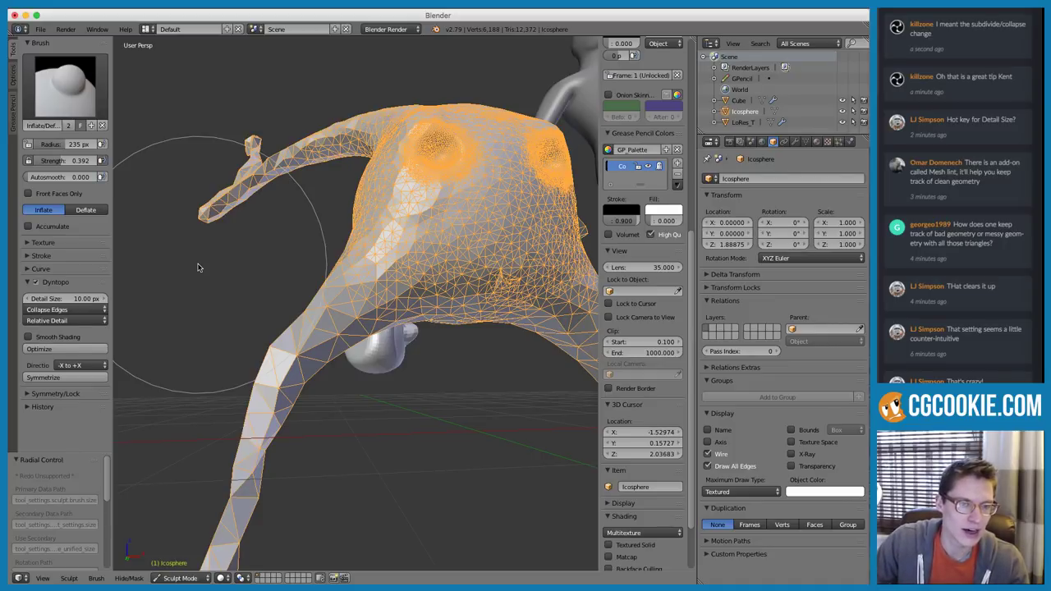
Stroke over the upper part of the near leg with Collapse Edges active, and set the Dyntopo detail size to 5 px
key(f)
click(178, 282)
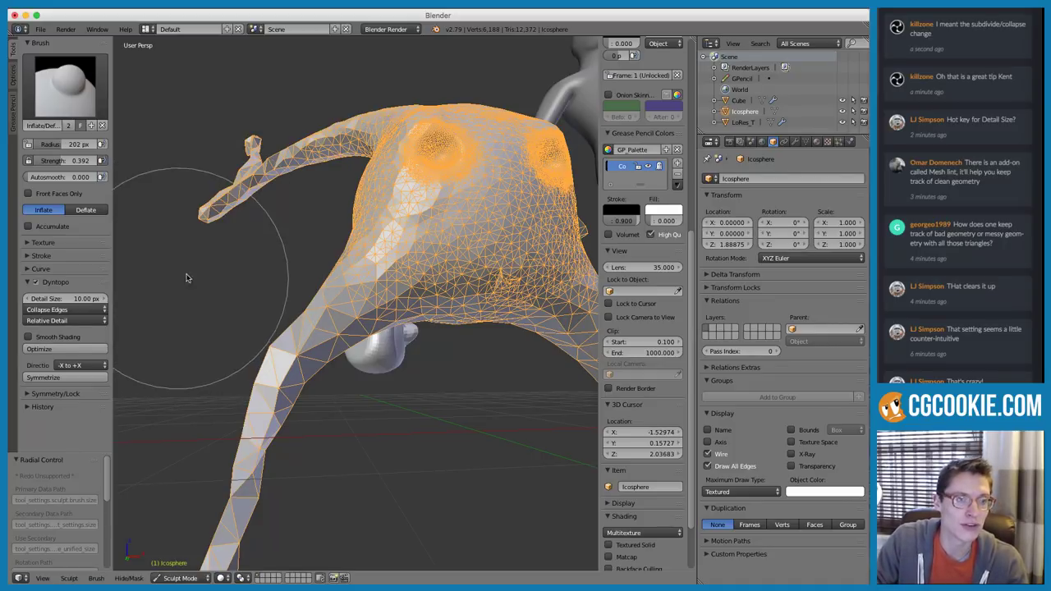
mouse_move(373, 304)
mouse_down()
mouse_move(352, 227)
mouse_move(328, 258)
mouse_move(293, 375)
mouse_move(116, 361)
mouse_up()
click(85, 299)
text(5)
key(Return)
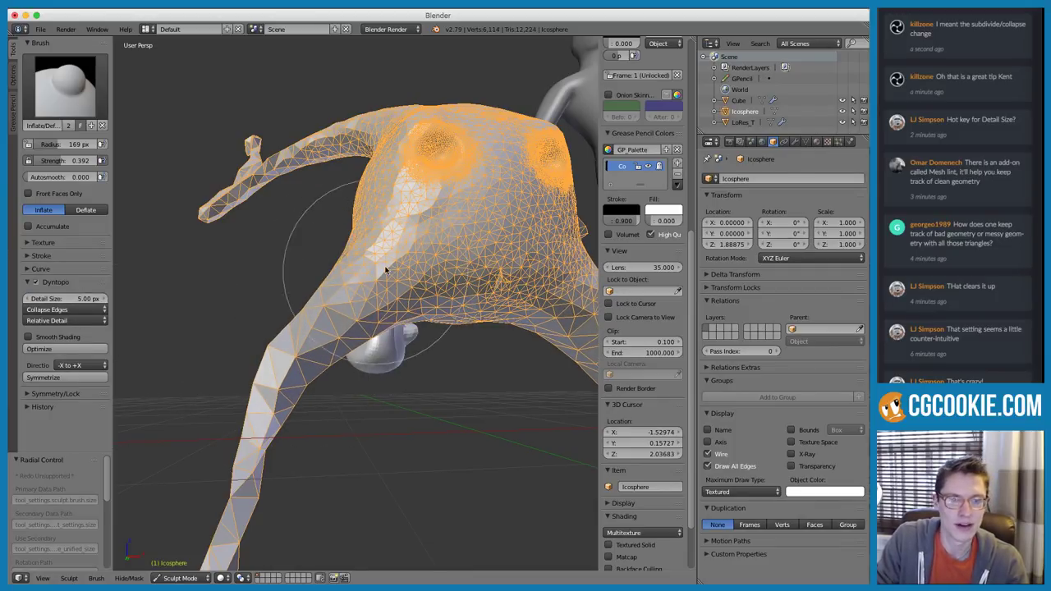
Undo the latest Inflate strokes on the body and reduce the brush radius to 119 px
mouse_move(443, 198)
middle_down()
mouse_move(460, 271)
mouse_move(442, 318)
middle_up()
key(bracketright)
key(ctrl+z)
key(ctrl+z)
key(f)
click(452, 271)
mouse_move(373, 333)
middle_down()
mouse_move(392, 301)
mouse_move(415, 316)
middle_up()
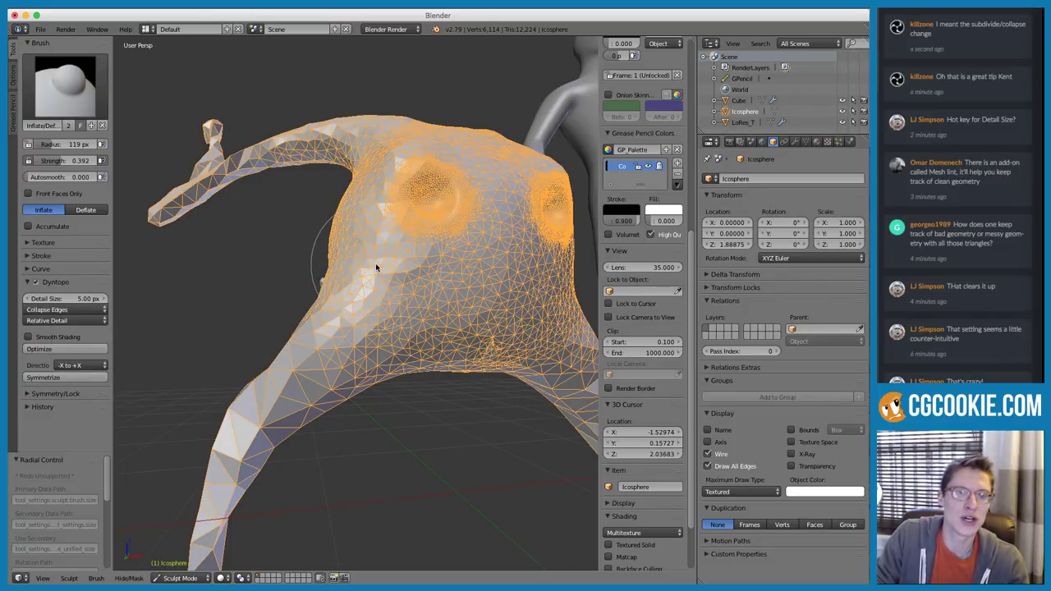
Enlarge the Inflate brush radius to 174 px and again to 265 px for covering the round eye-like forms
middle_drag(444, 277, 421, 300)
scroll(412, 288, up, 2)
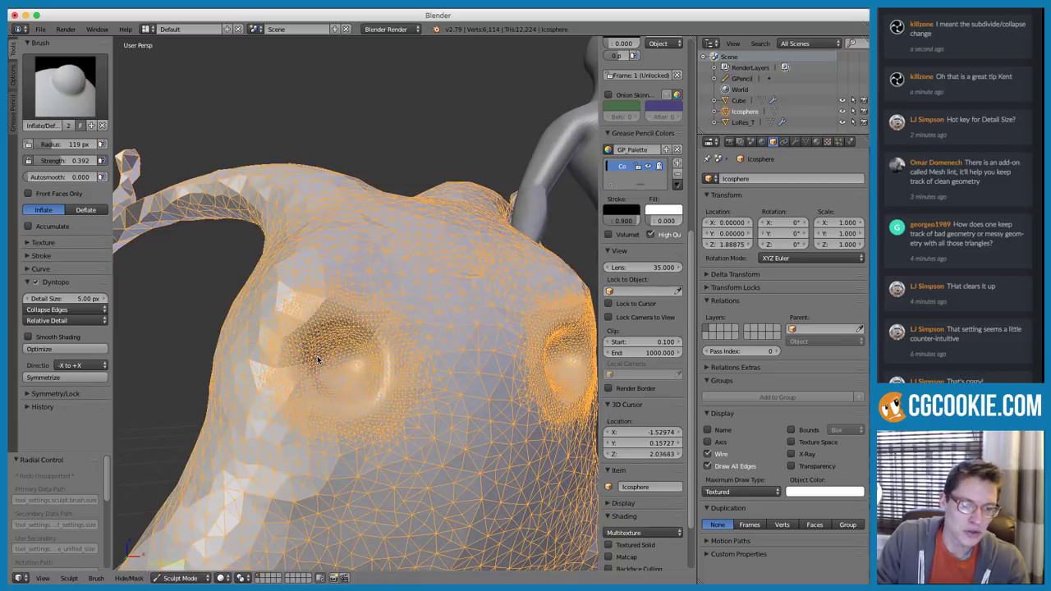
key(f)
click(337, 361)
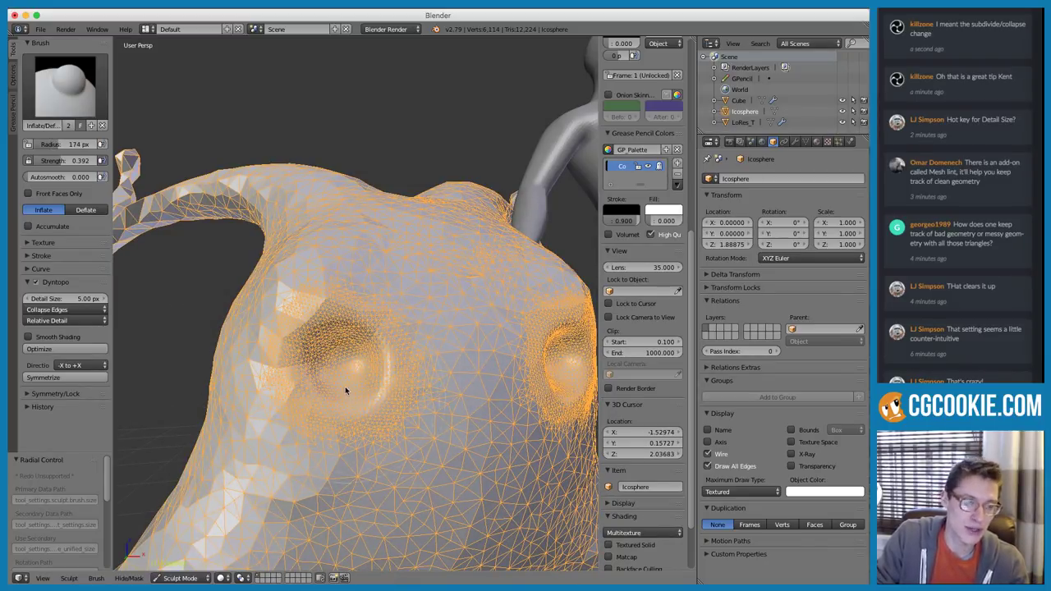
scroll(348, 377, down, 2)
key(f)
click(363, 371)
scroll(363, 371, down, 1)
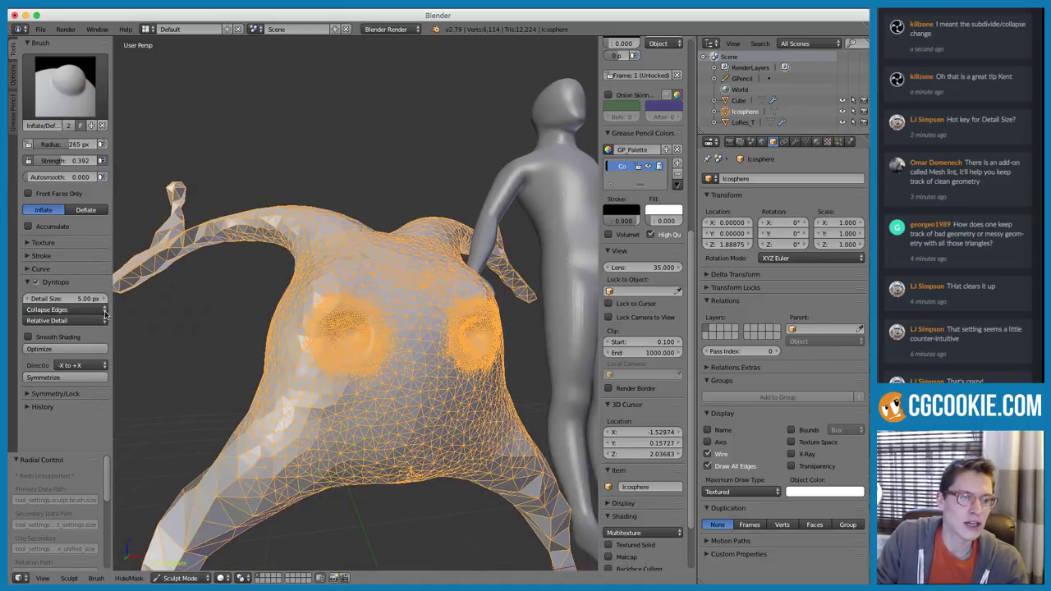
Set the Dyntopo detail size to 10 px for the Collapse Edges method
click(56, 298)
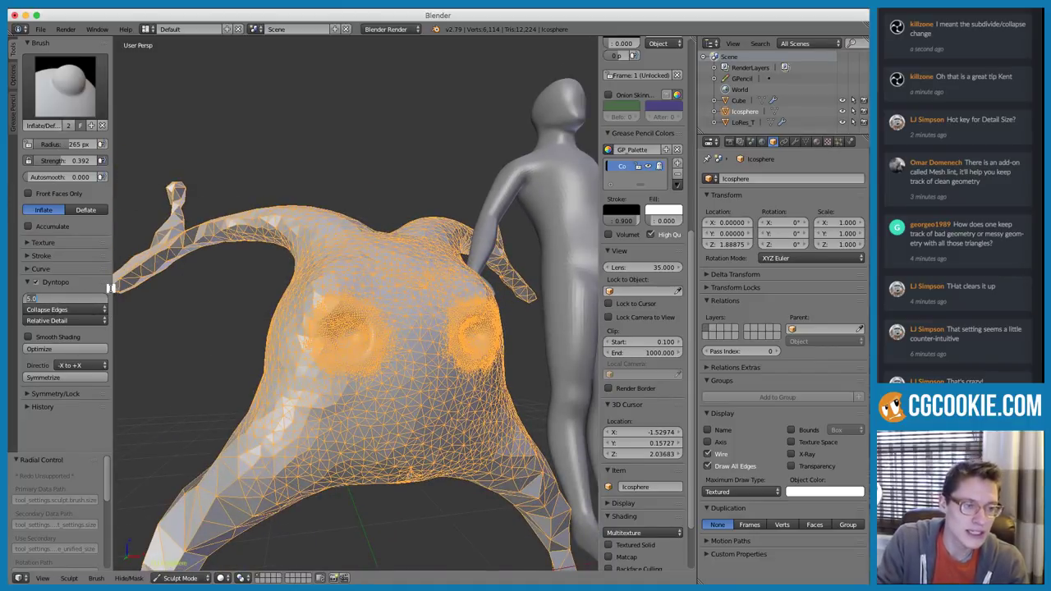
text(10)
key(Return)
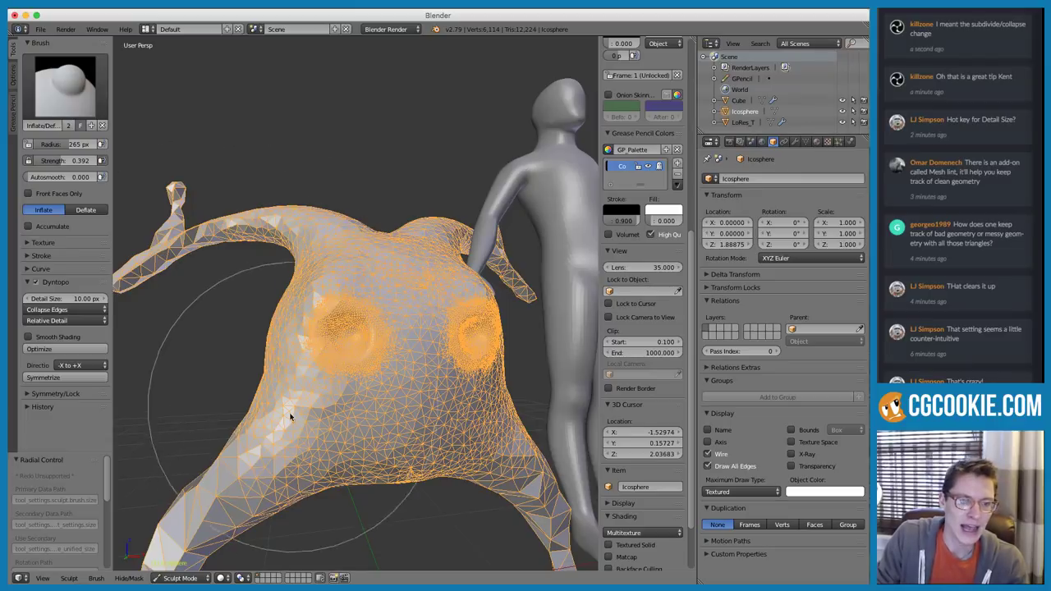
Try Inflate strokes across the body and round eye-like forms with Collapse Edges active, and undo them
mouse_move(286, 446)
mouse_down()
mouse_move(329, 415)
mouse_move(342, 377)
mouse_move(333, 353)
mouse_move(345, 375)
mouse_move(361, 319)
mouse_move(327, 338)
mouse_move(337, 334)
mouse_up()
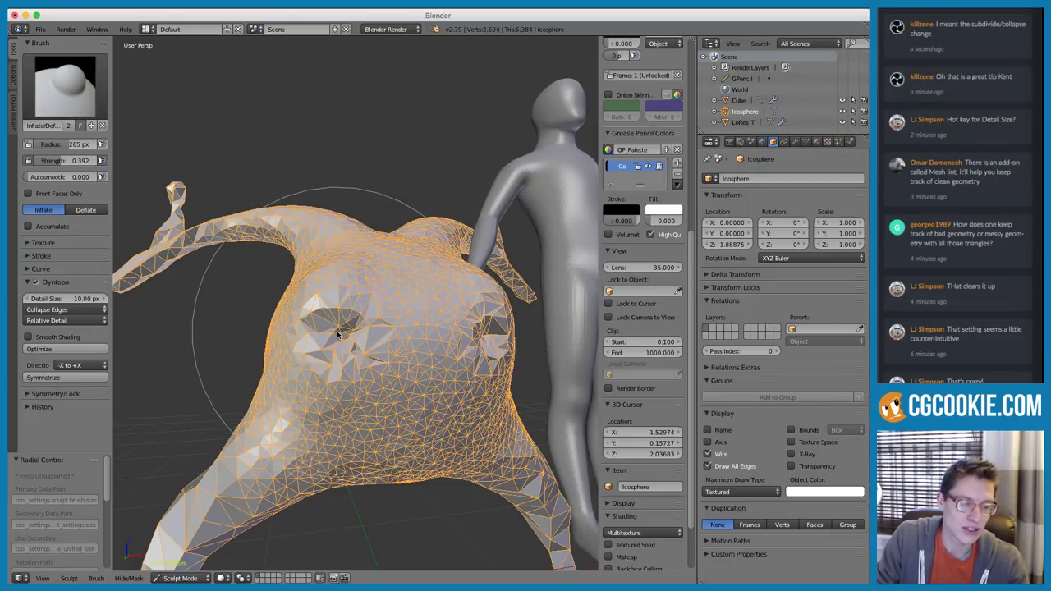
key(ctrl+z)
key(ctrl+z)
key(ctrl+z)
key(ctrl+z)
key(ctrl+z)
key(ctrl+z)
key(ctrl+z)
Set the Inflate brush radius to 174 px and reselect Collapse Edges as the Dyntopo refine method
key(f)
click(297, 435)
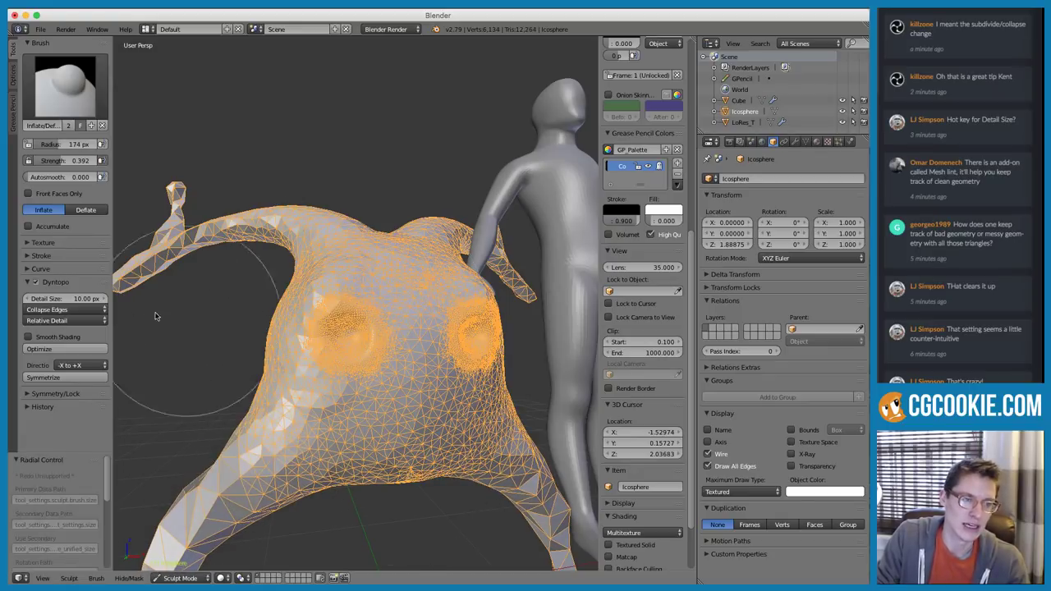
click(82, 311)
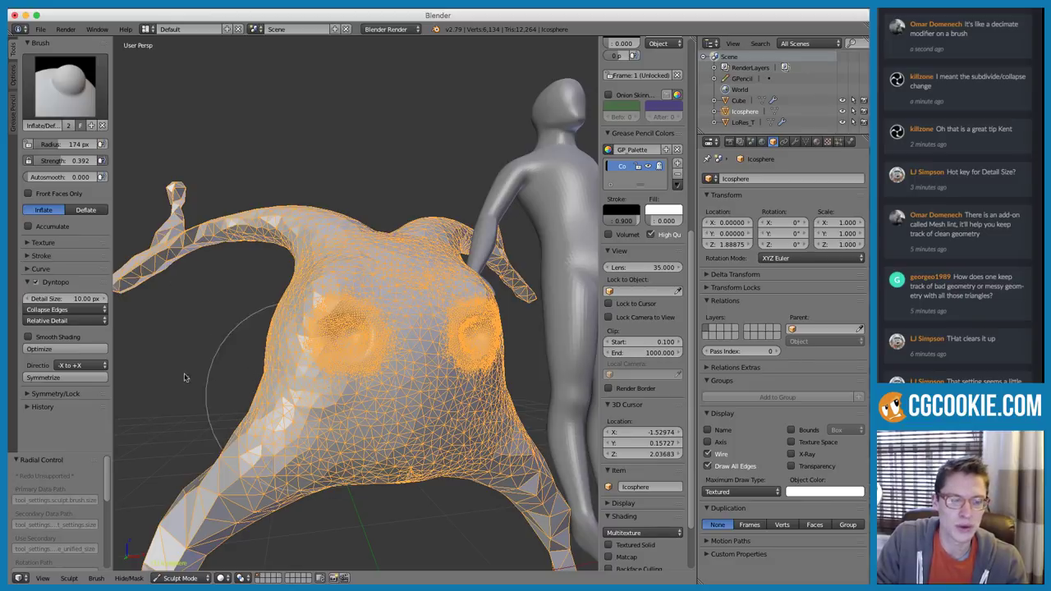
click(50, 311)
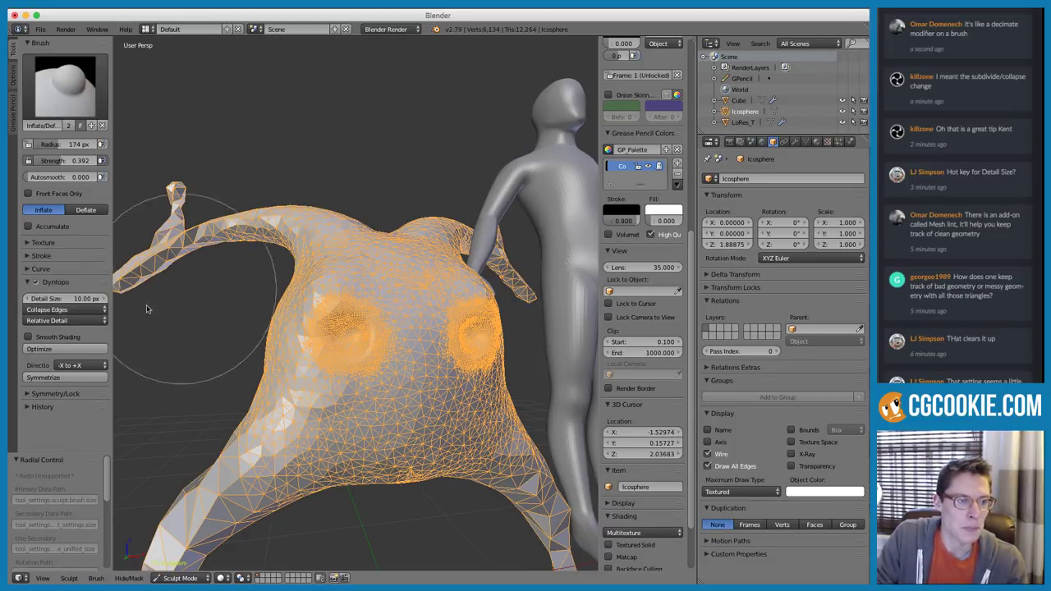
click(50, 309)
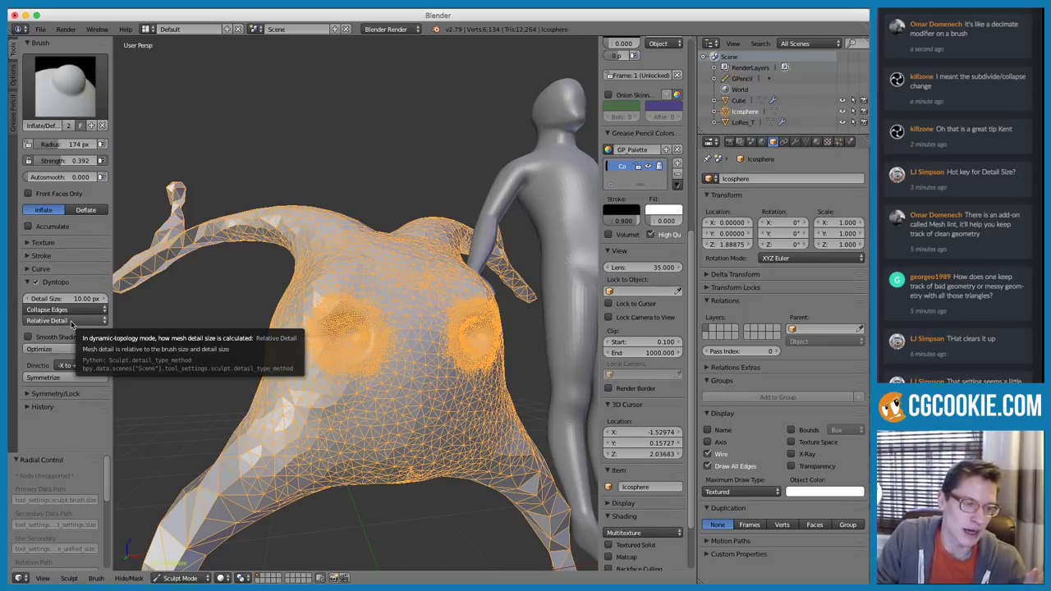
click(73, 309)
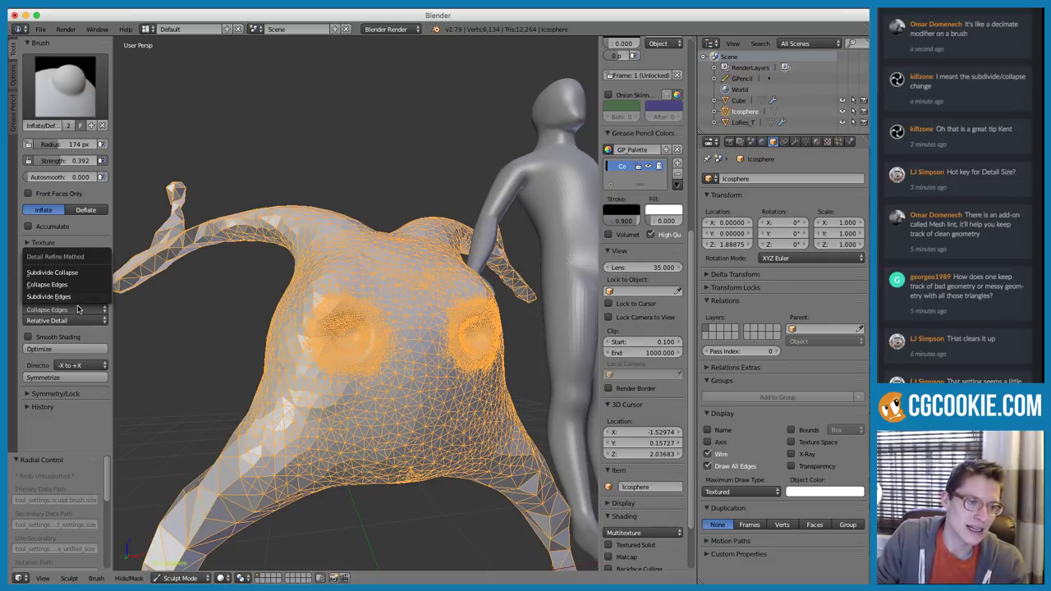
click(73, 284)
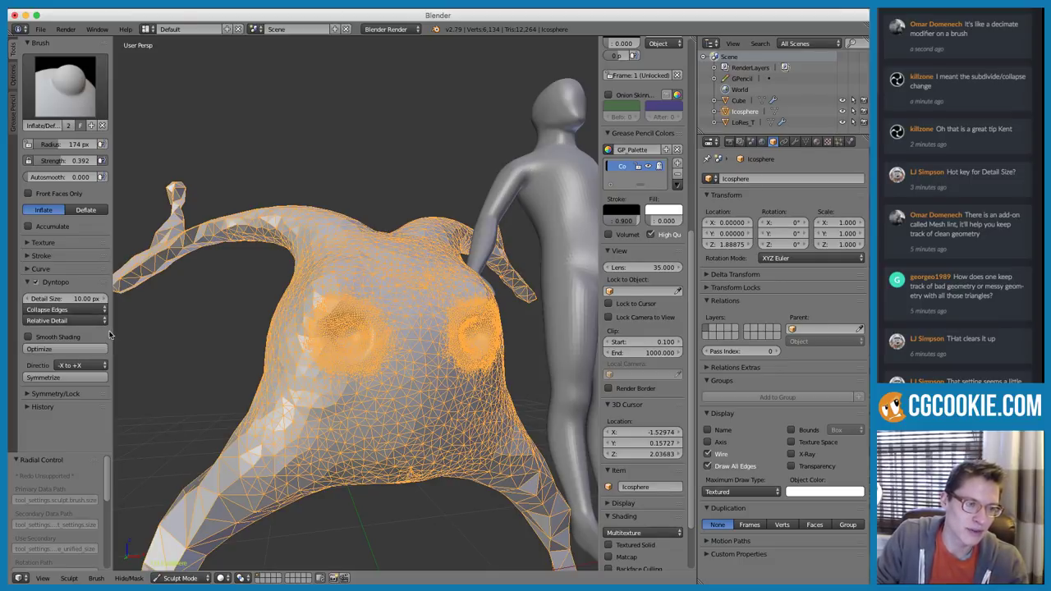
Review the Dyntopo detail type methods and reselect Relative Detail
click(68, 321)
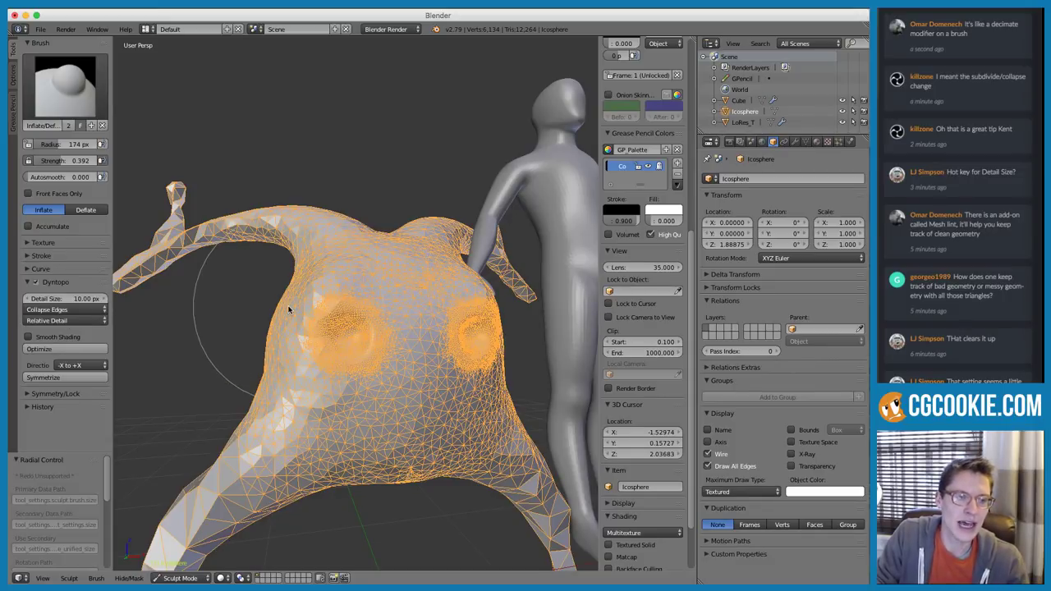
middle_drag(286, 304, 325, 332)
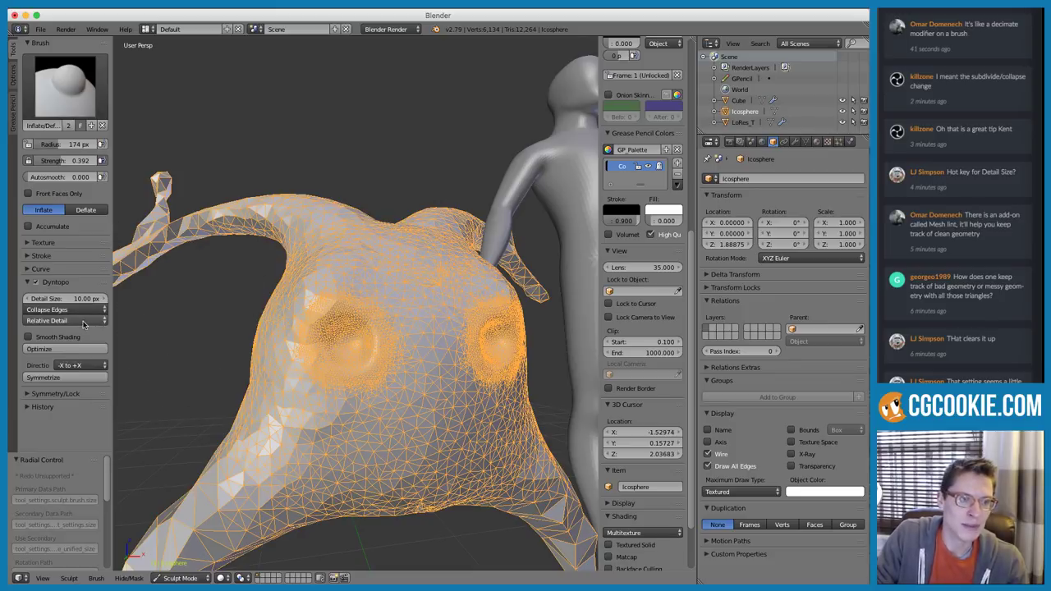
click(89, 320)
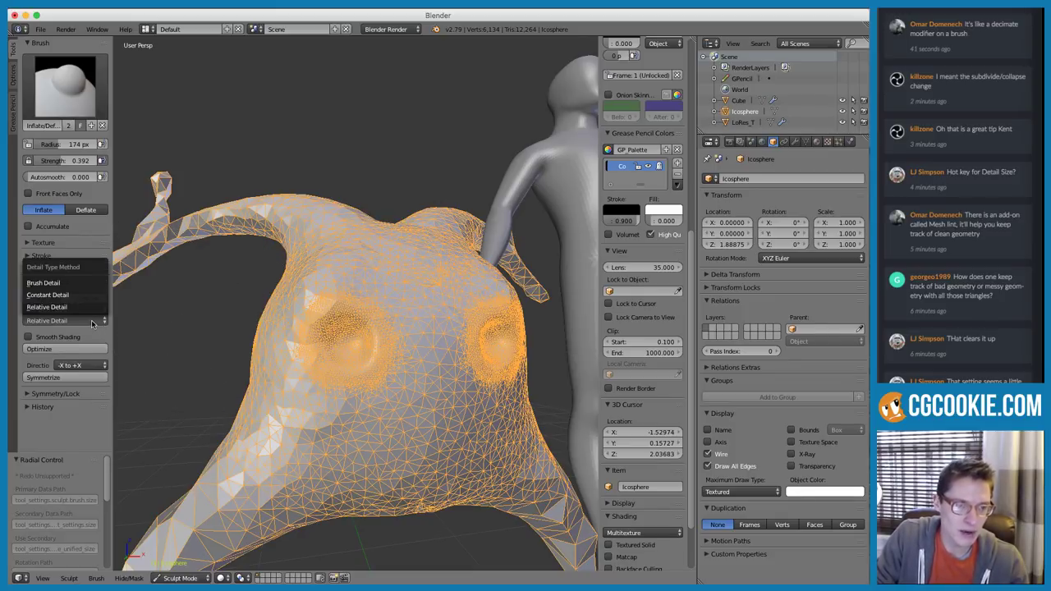
click(65, 306)
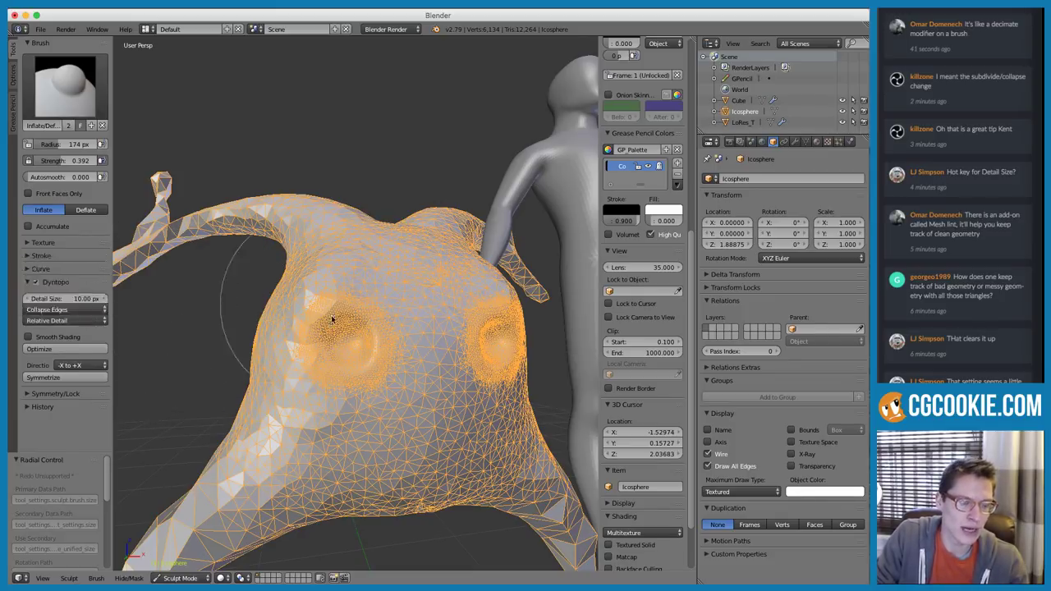
Brush Inflate over the round eye-like forms from a distant view with Collapse Edges active to simplify their mesh
ctrl+middle_drag(344, 351, 341, 318)
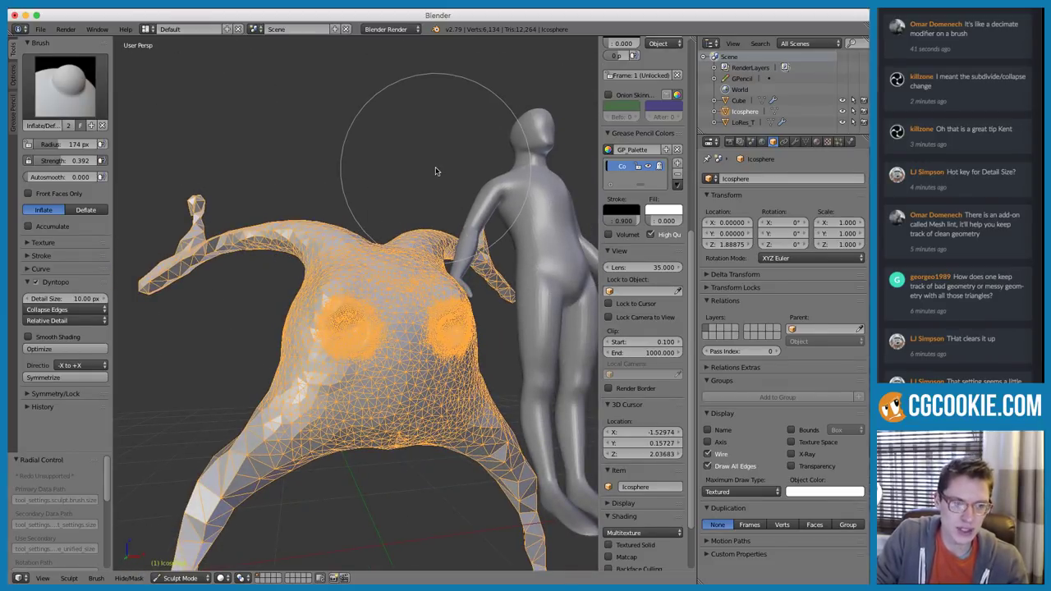
middle_drag(436, 171, 450, 287)
scroll(451, 287, down, 3)
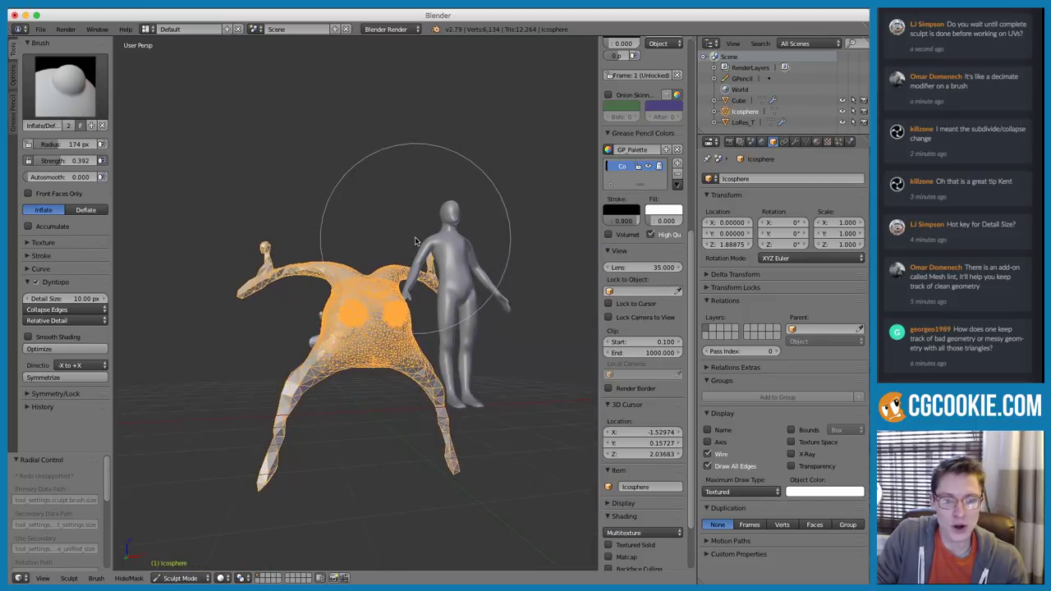
key(f)
click(185, 369)
drag(368, 372, 350, 336)
ctrl+middle_drag(373, 295, 353, 398)
scroll(361, 369, up, 1)
Set the Inflate brush radius to 75 px, choose Subdivide Collapse as the refine method, and brush the simplified eye area
key(f)
click(394, 424)
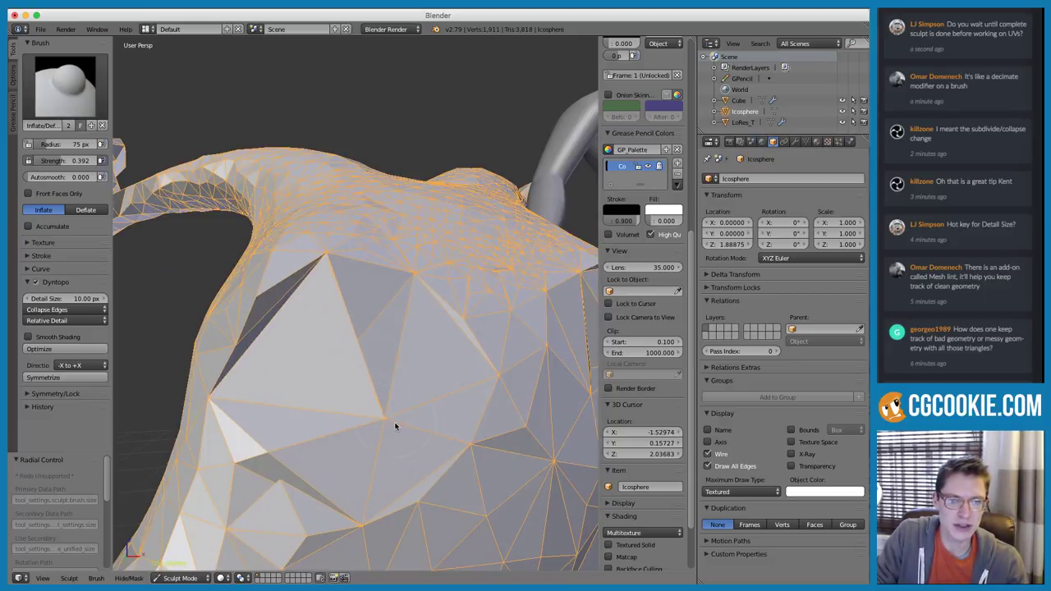
click(88, 309)
click(75, 271)
drag(379, 415, 398, 423)
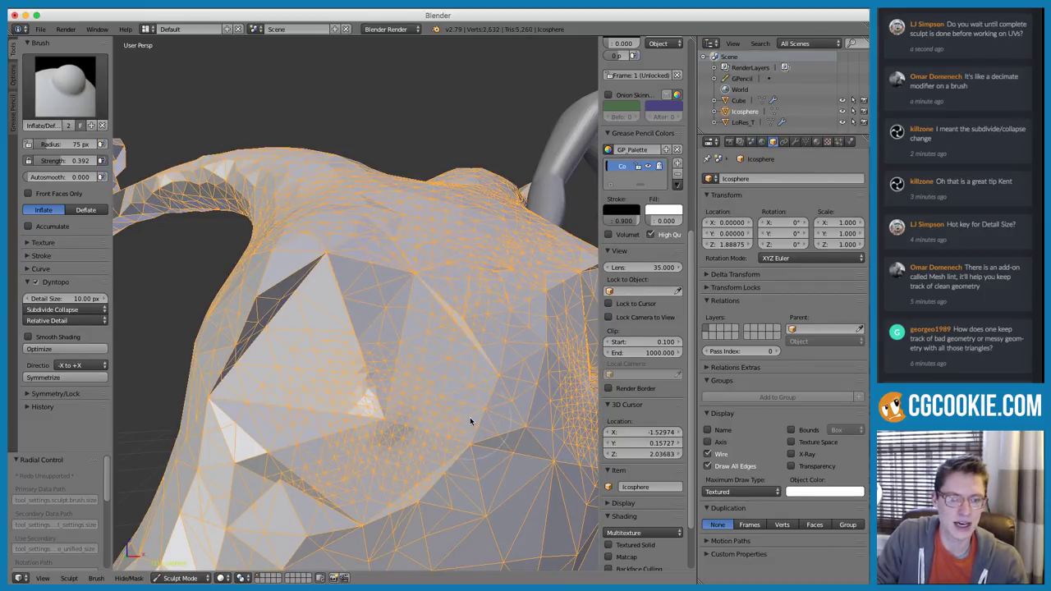
scroll(438, 427, down, 8)
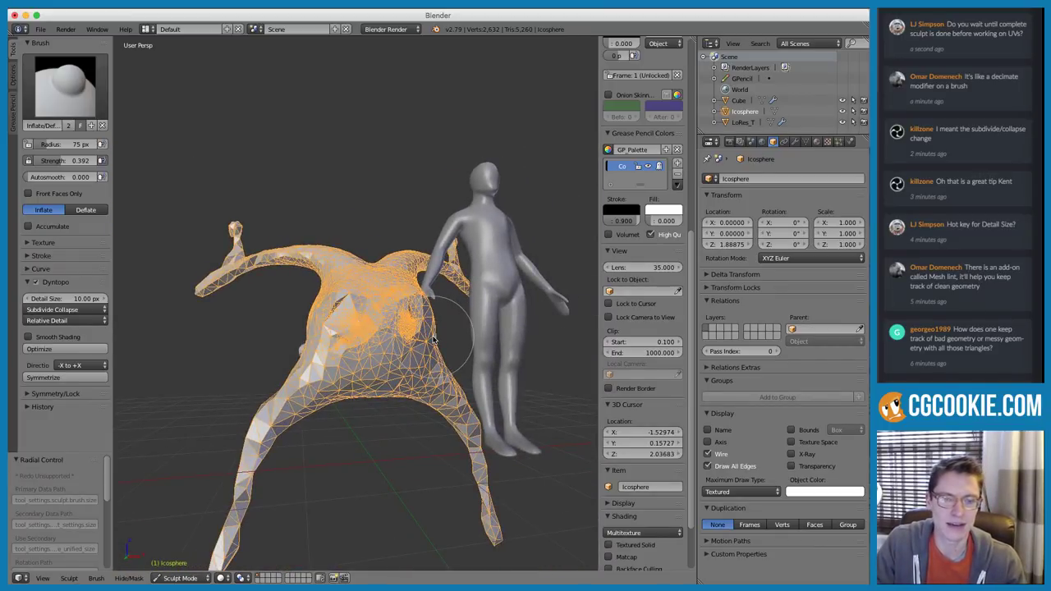
scroll(378, 369, up, 4)
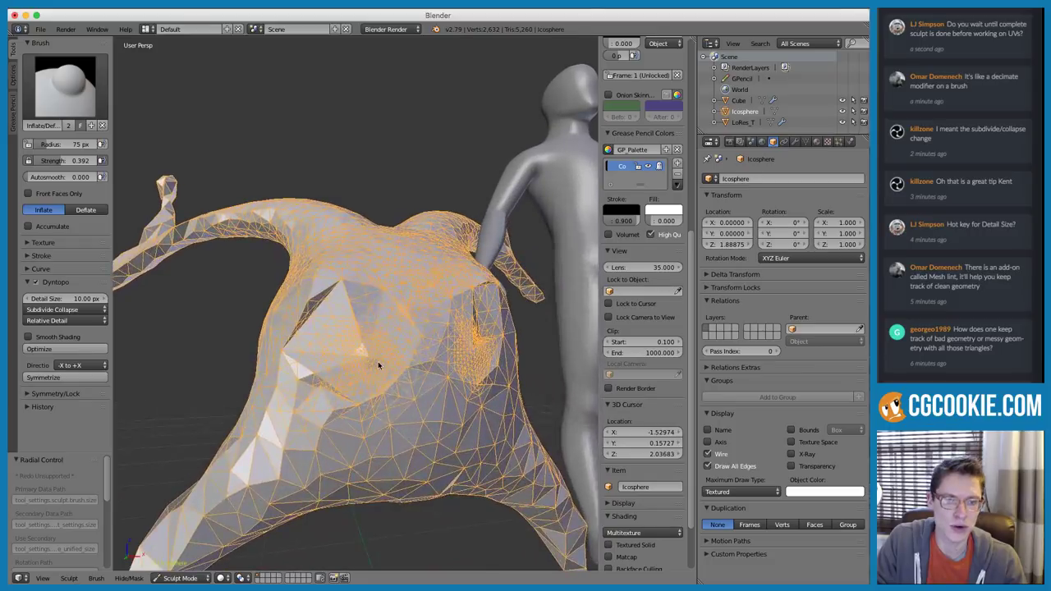
Switch to the Snake Hook brush at 113 px radius and pull a long limb outward from the eye area
scroll(378, 368, down, 4)
scroll(381, 308, up, 2)
mouse_move(343, 361)
shift+middle_down()
mouse_move(334, 315)
mouse_move(349, 324)
mouse_move(341, 326)
mouse_move(351, 320)
shift+middle_up()
key(f)
click(335, 315)
key(f)
click(369, 318)
click(64, 84)
click(307, 223)
key(f)
click(314, 305)
drag(312, 323, 210, 344)
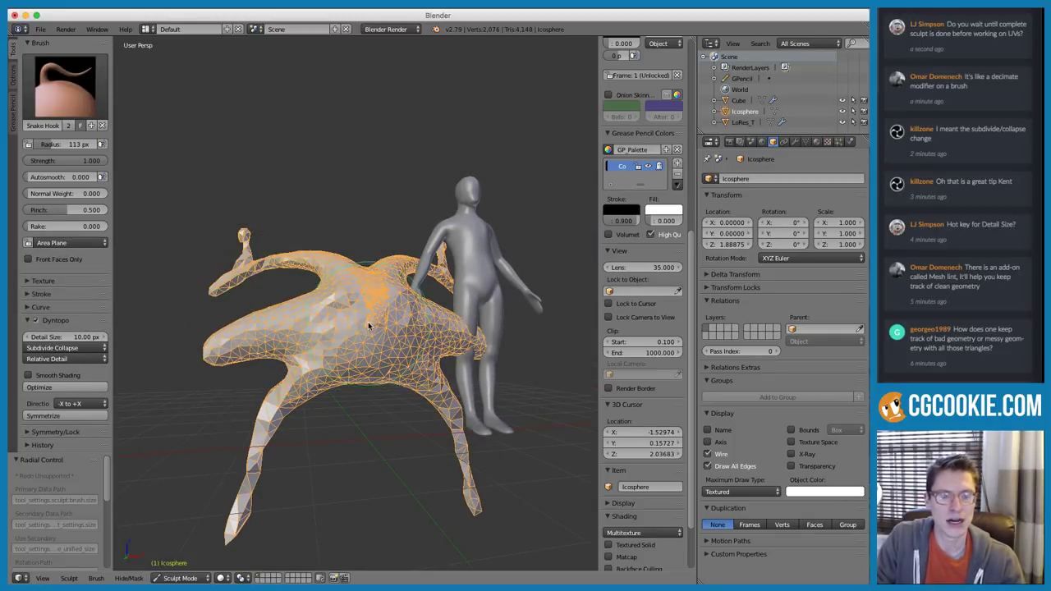
Reduce the Snake Hook radius to 60 px and pull small bumps up along the new limb's upper edge
scroll(345, 329, up, 5)
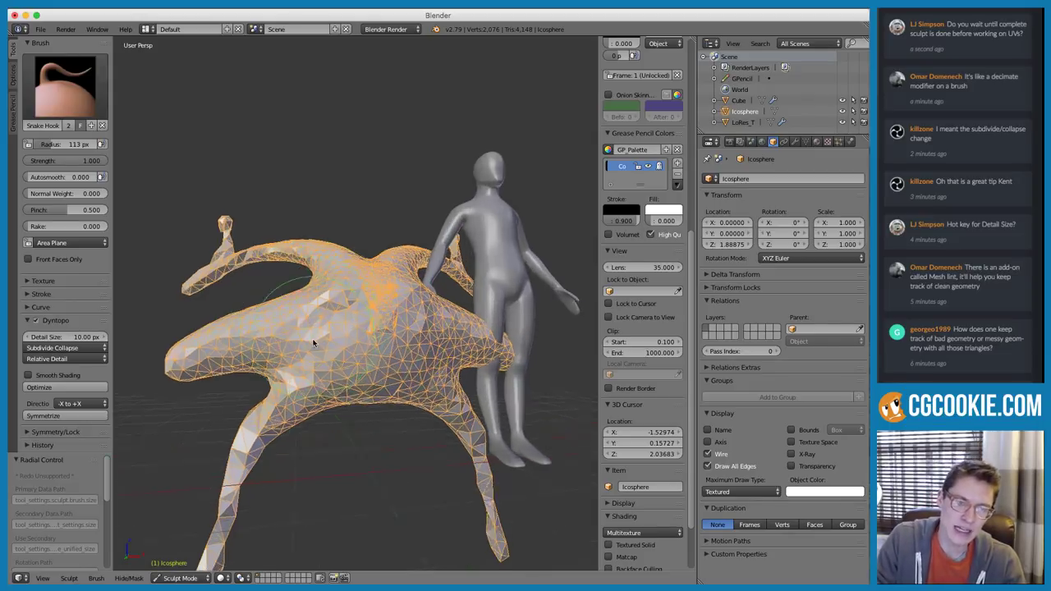
scroll(264, 310, up, 2)
key(f)
click(228, 316)
drag(247, 318, 230, 296)
mouse_move(295, 297)
mouse_down()
mouse_move(276, 282)
mouse_move(314, 264)
mouse_up()
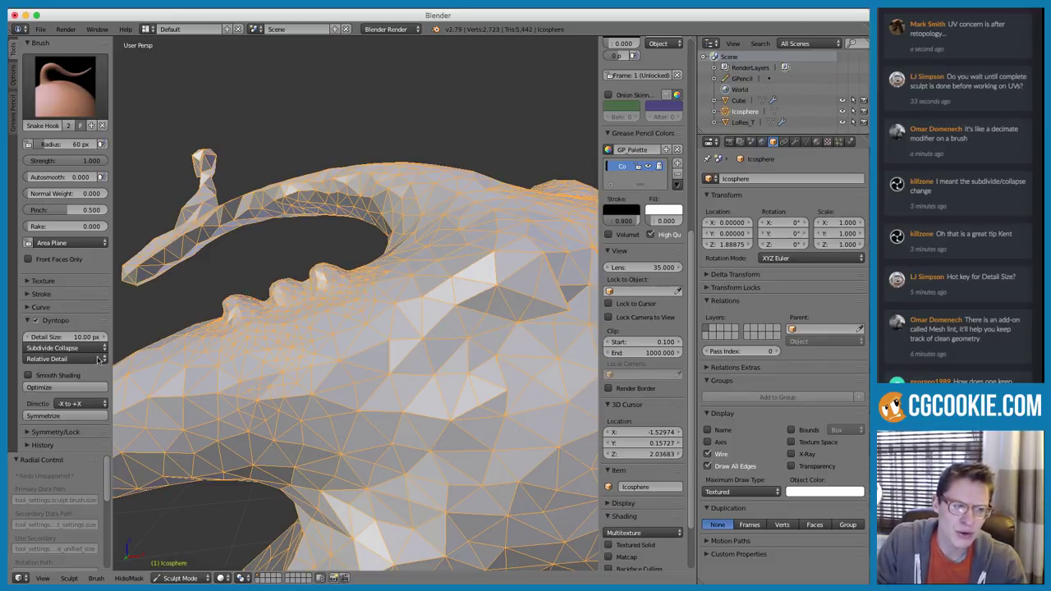
Choose Constant Detail as the Dyntopo detail type, Snake Hook the limb's tip outward, and set the brush radius to 57 px
click(79, 360)
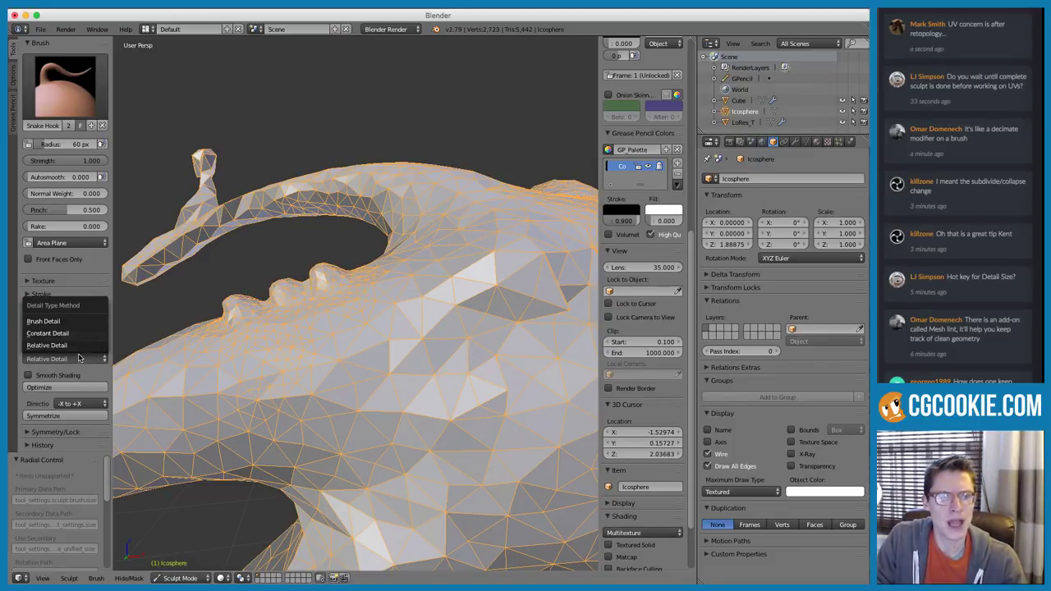
click(85, 334)
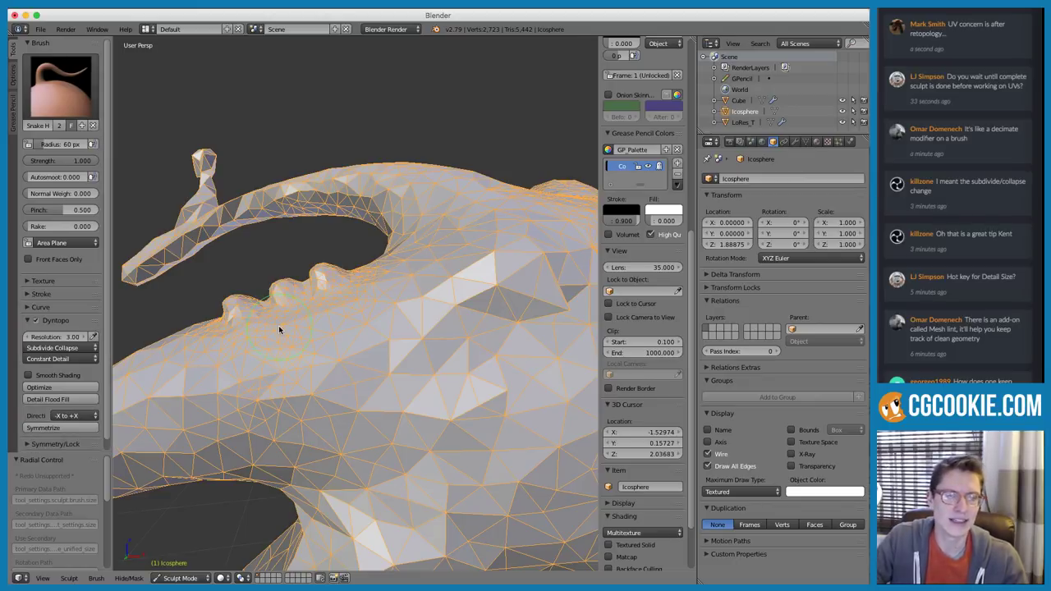
key(f)
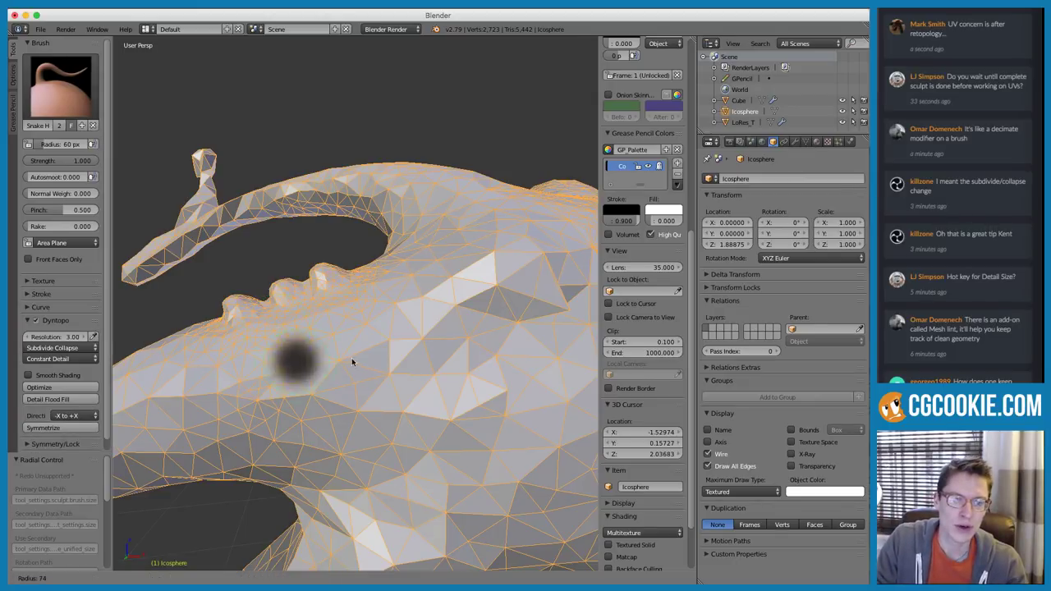
click(350, 364)
scroll(389, 349, down, 5)
key(f)
click(237, 362)
drag(261, 353, 208, 345)
key(f)
click(223, 339)
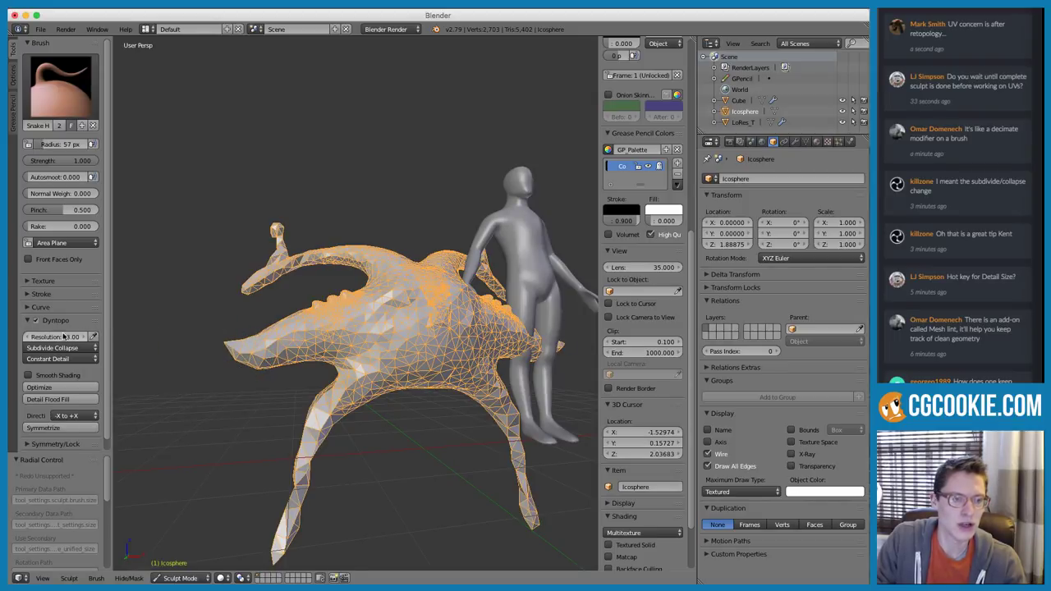
Set the constant-detail resolution to 10 and stretch the limb's tip outward with Snake Hook at 108 px radius
drag(108, 337, 168, 338)
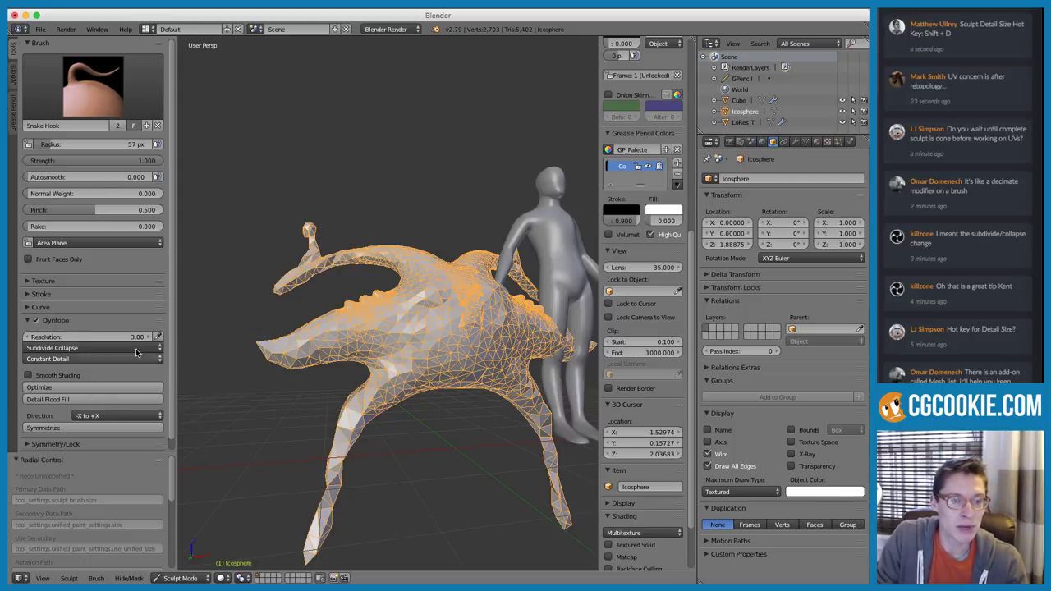
click(112, 337)
text(10)
key(Return)
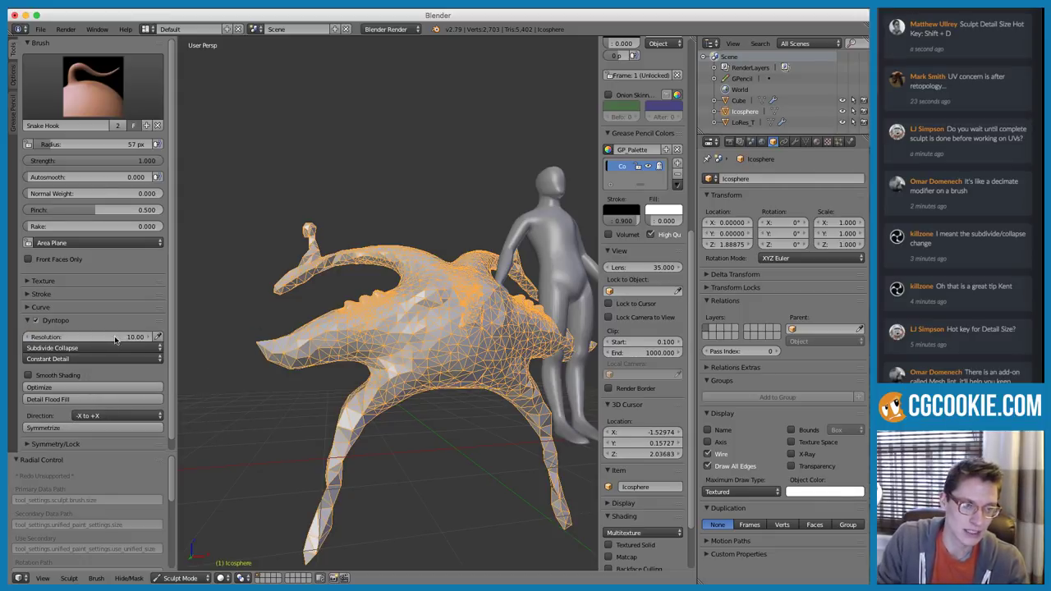
key(f)
click(351, 349)
mouse_move(286, 352)
mouse_down()
mouse_move(253, 355)
mouse_move(232, 311)
mouse_up()
Try pulling the limb's tip at a constant-detail resolution of 50, and undo the last two pulls
click(82, 336)
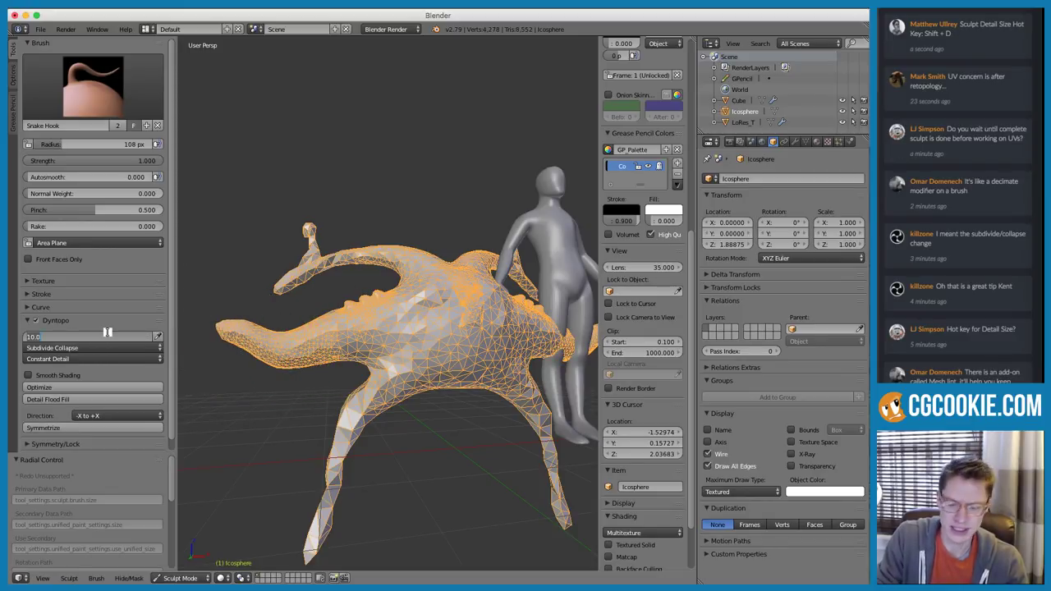
text(5)
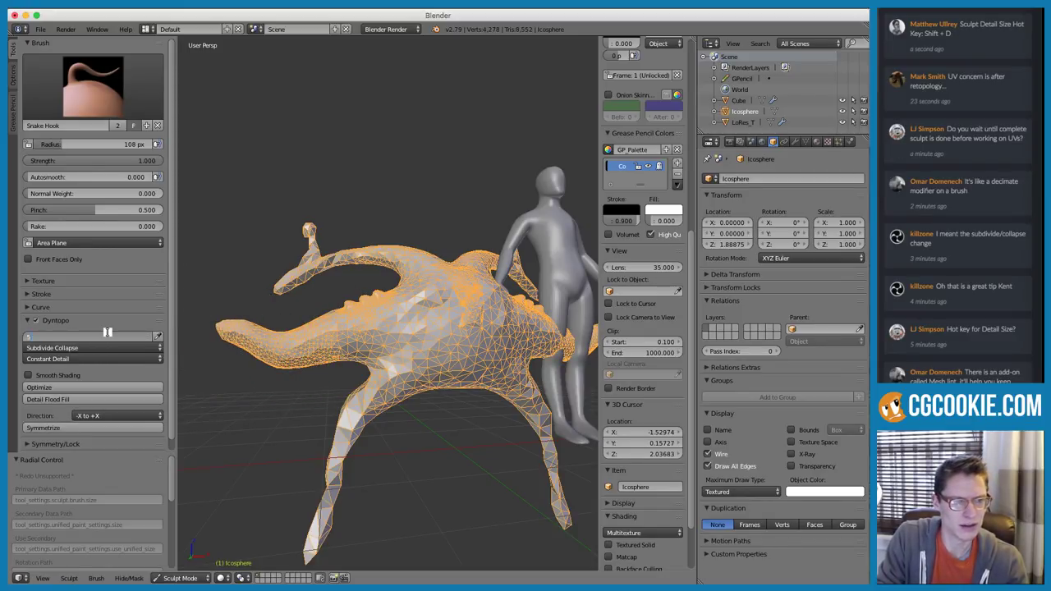
text(0)
key(Return)
mouse_move(246, 322)
mouse_down()
mouse_move(235, 314)
mouse_move(220, 327)
mouse_move(220, 308)
mouse_up()
key(ctrl+z)
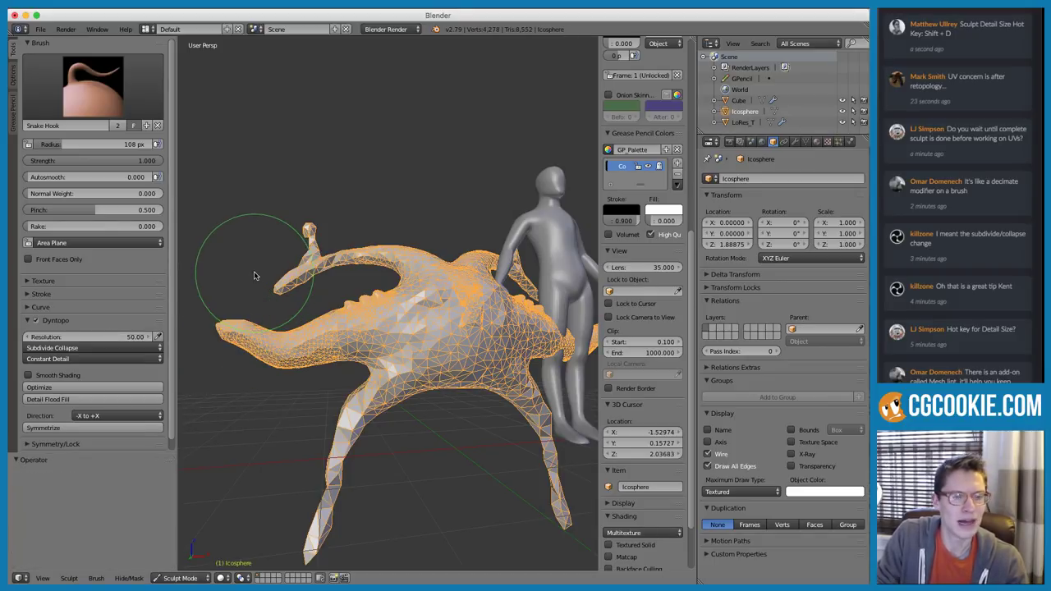
key(ctrl+z)
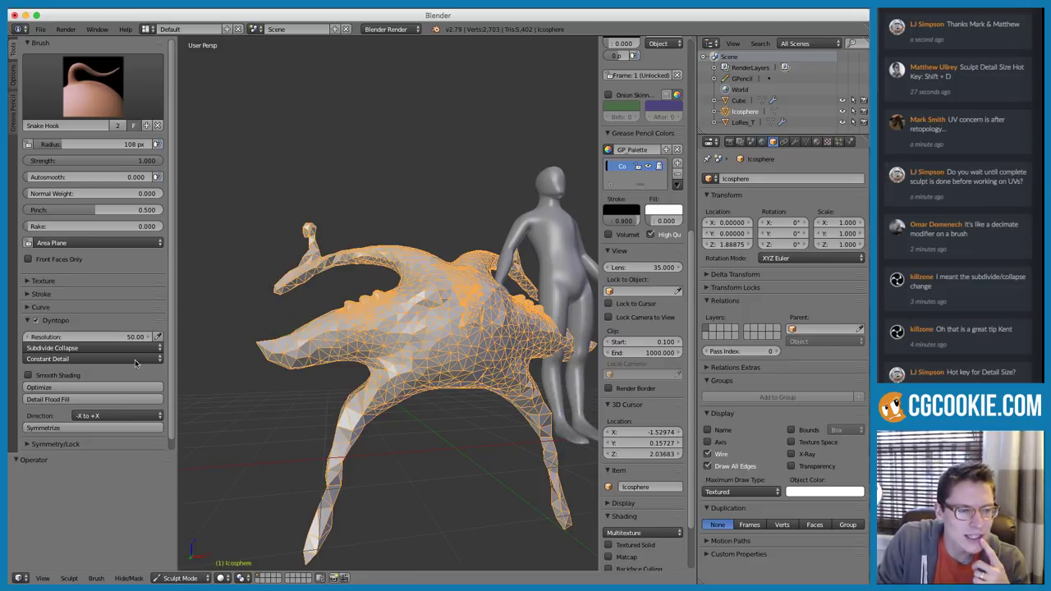
Set the constant-detail resolution to 3 and reshape the limb's tip with Snake Hook at 168 px radius
click(109, 337)
text(3)
key(Return)
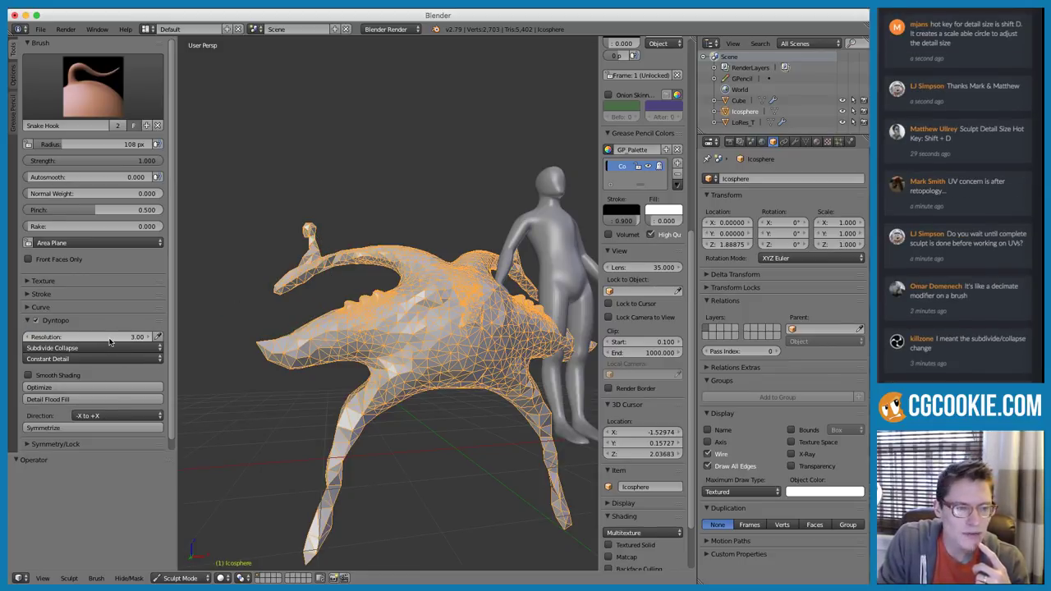
key(f)
click(268, 329)
key(f)
click(268, 312)
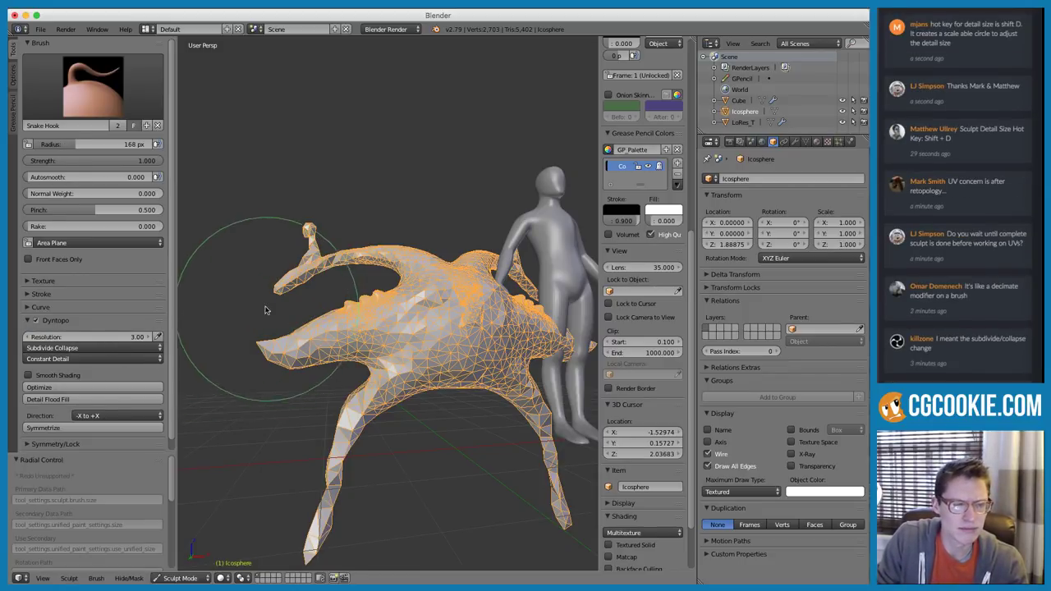
scroll(246, 320, up, 1)
scroll(271, 328, up, 3)
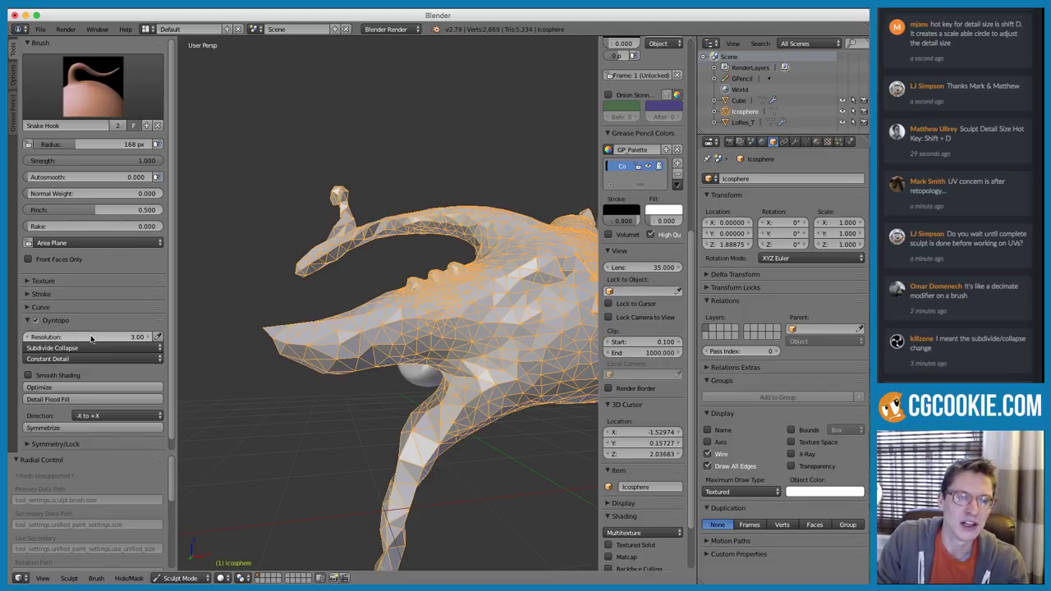
With Snake Hook at 102 px radius, lengthen the limb's tip, then brush its small bumps into a coarse pointed spike
key(f)
click(236, 340)
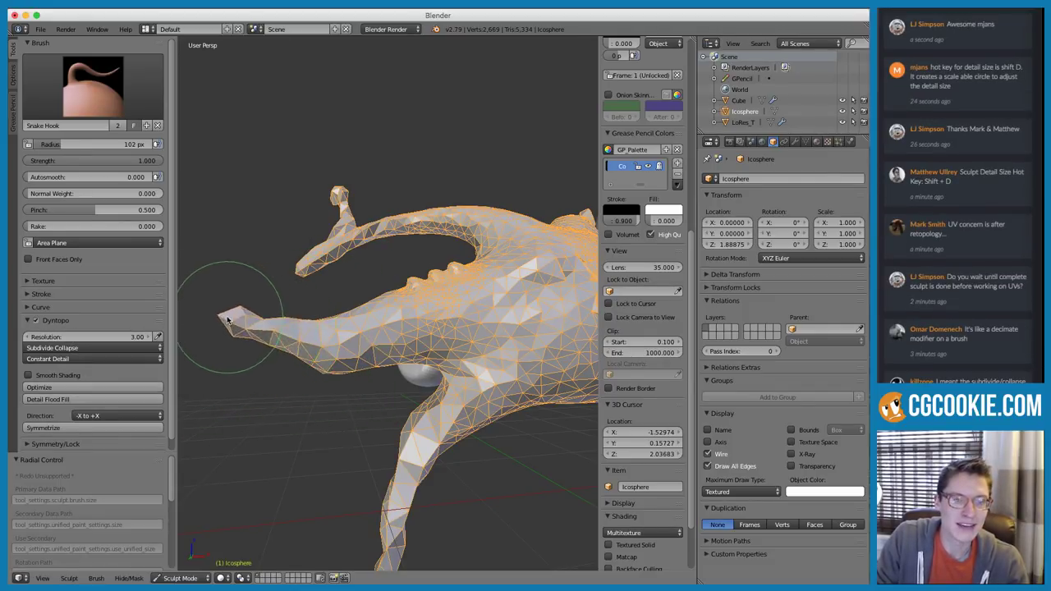
ctrl+middle_drag(297, 335, 340, 300)
mouse_move(341, 318)
mouse_down()
mouse_move(313, 310)
mouse_move(358, 312)
mouse_up()
ctrl+middle_drag(373, 304, 366, 420)
mouse_move(320, 277)
mouse_down()
mouse_move(300, 228)
mouse_move(263, 261)
mouse_up()
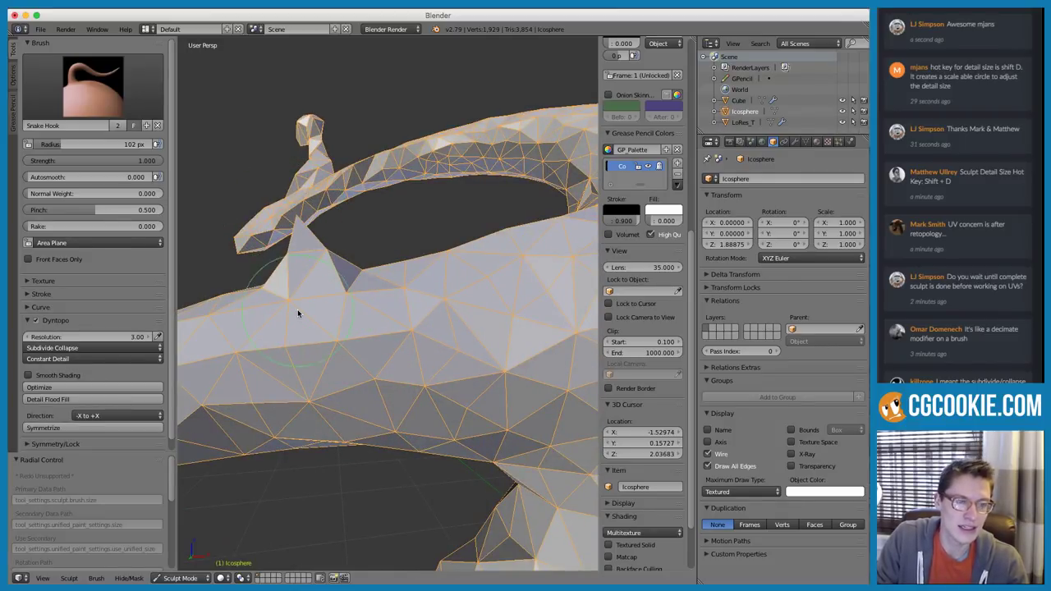
Raise the constant-detail resolution to 10
scroll(298, 314, down, 3)
click(75, 337)
text(10)
key(Return)
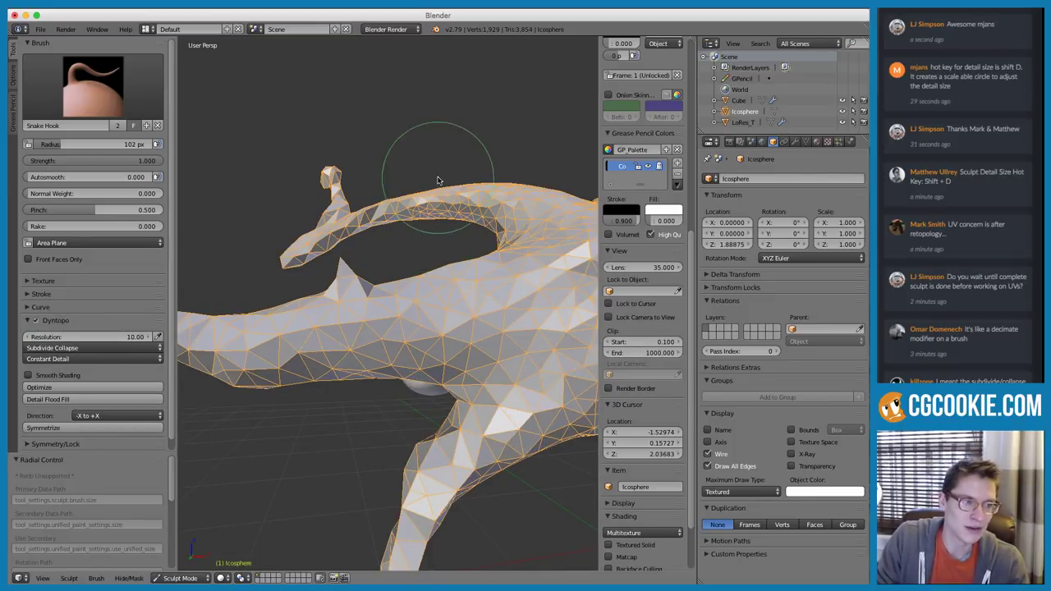
Set the Snake Hook radius to 58 px and pull one spike upward and one downward from the curved upper arm
middle_drag(438, 181, 427, 247)
scroll(427, 246, up, 2)
key(f)
click(366, 250)
key(f)
click(410, 220)
drag(413, 224, 399, 164)
drag(336, 284, 330, 317)
scroll(410, 294, down, 2)
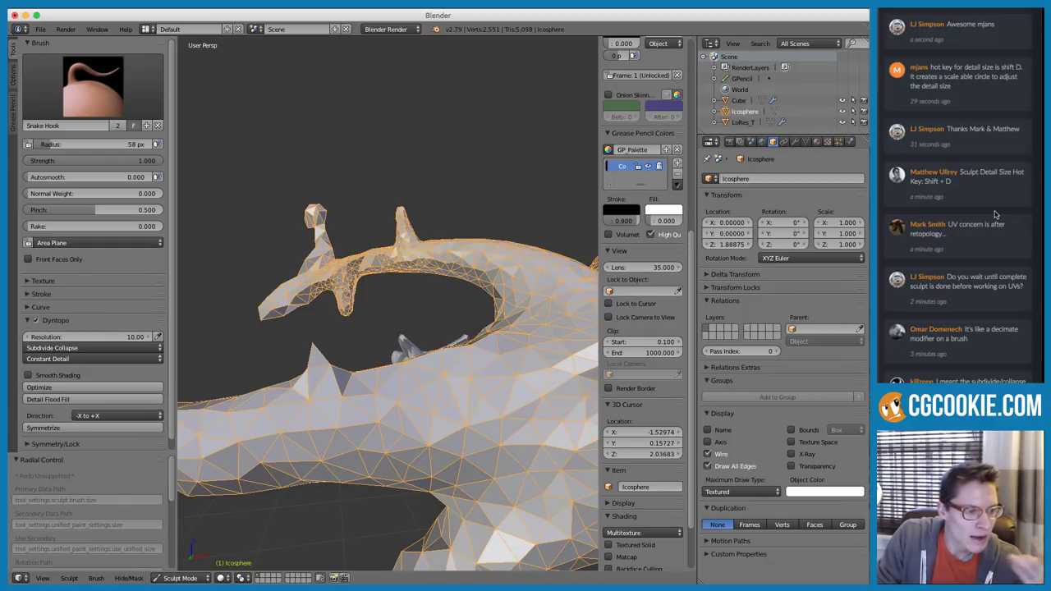
Read back through the viewers' chat, recheck the refine method, and highlight the question about finishing the sculpt before UVs
scroll(995, 151, down, 2)
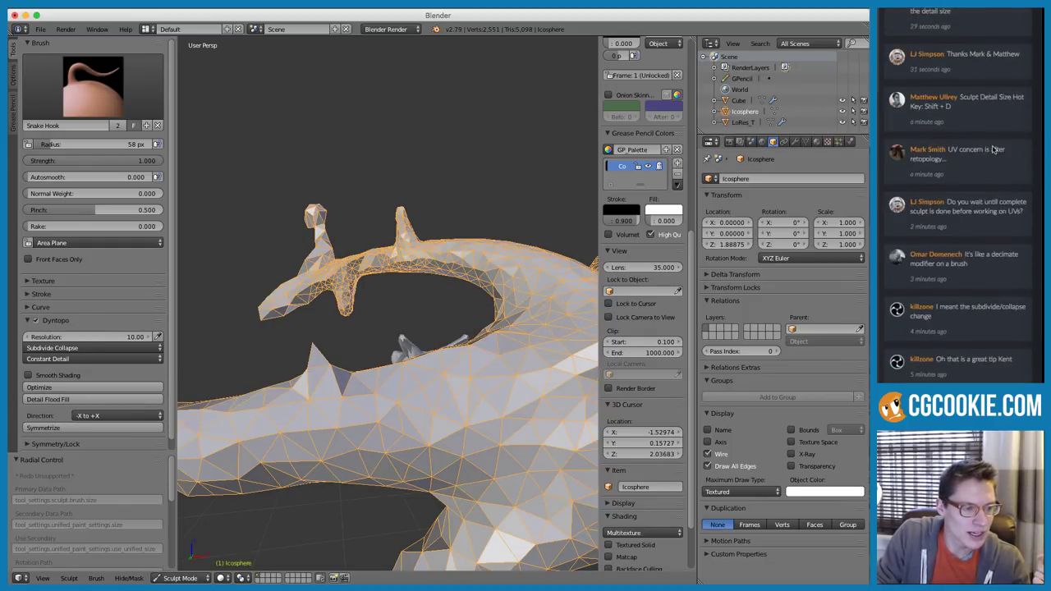
scroll(995, 151, down, 3)
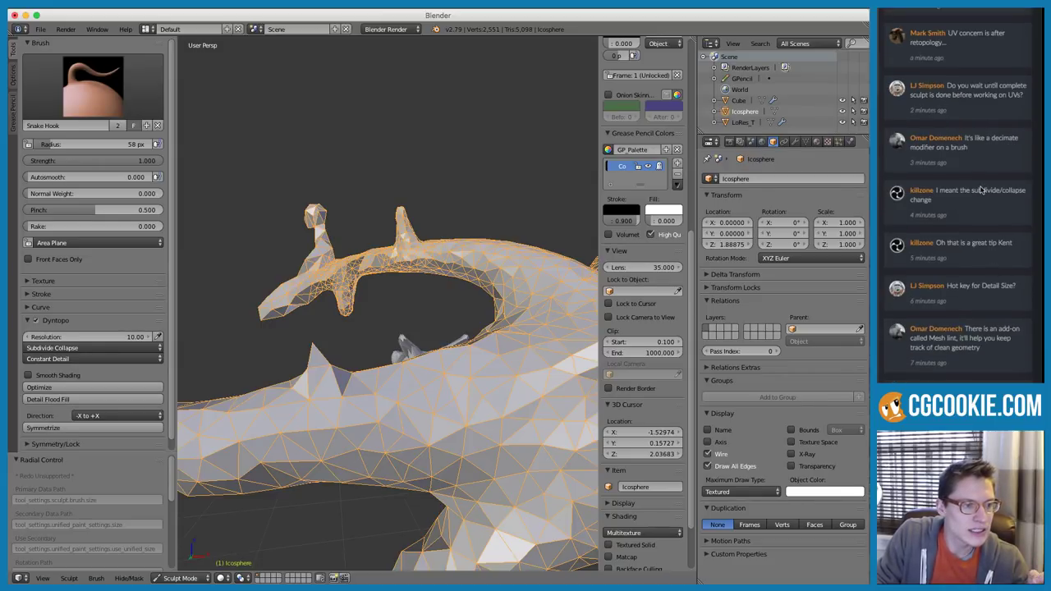
click(80, 348)
click(78, 351)
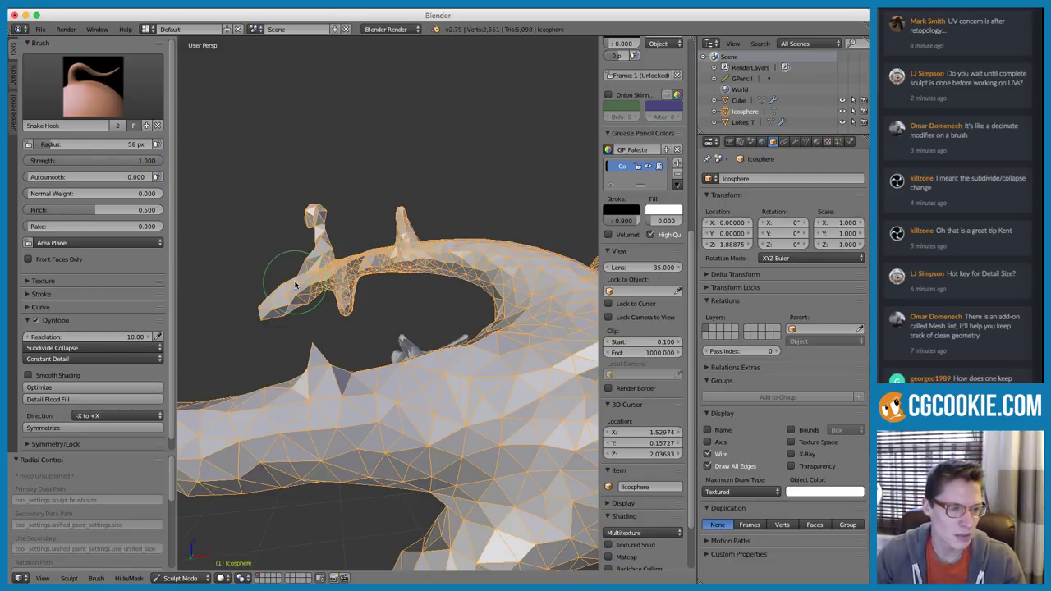
click(1001, 138)
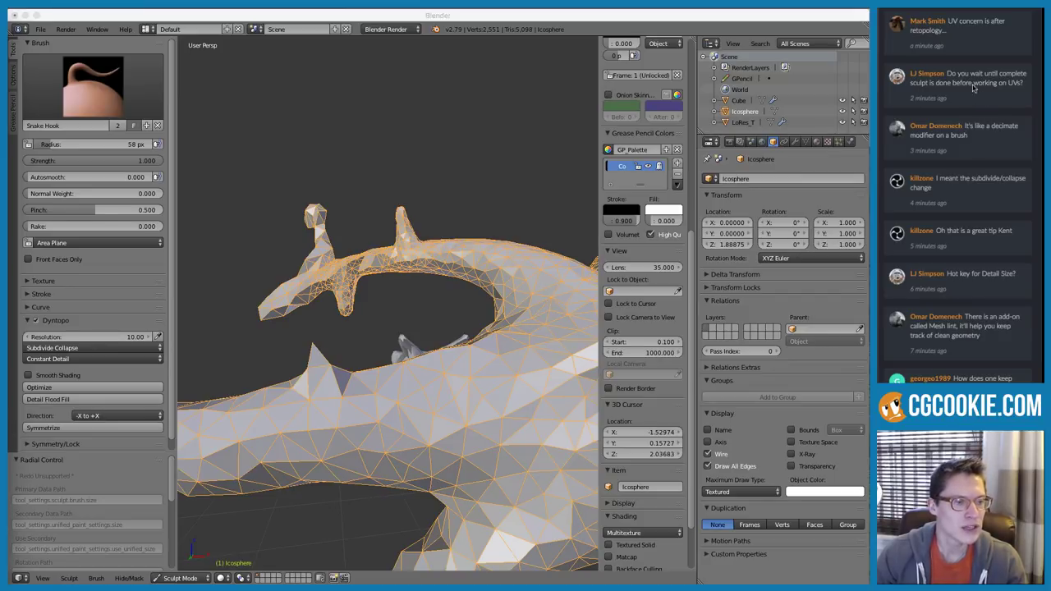
drag(1026, 85, 945, 74)
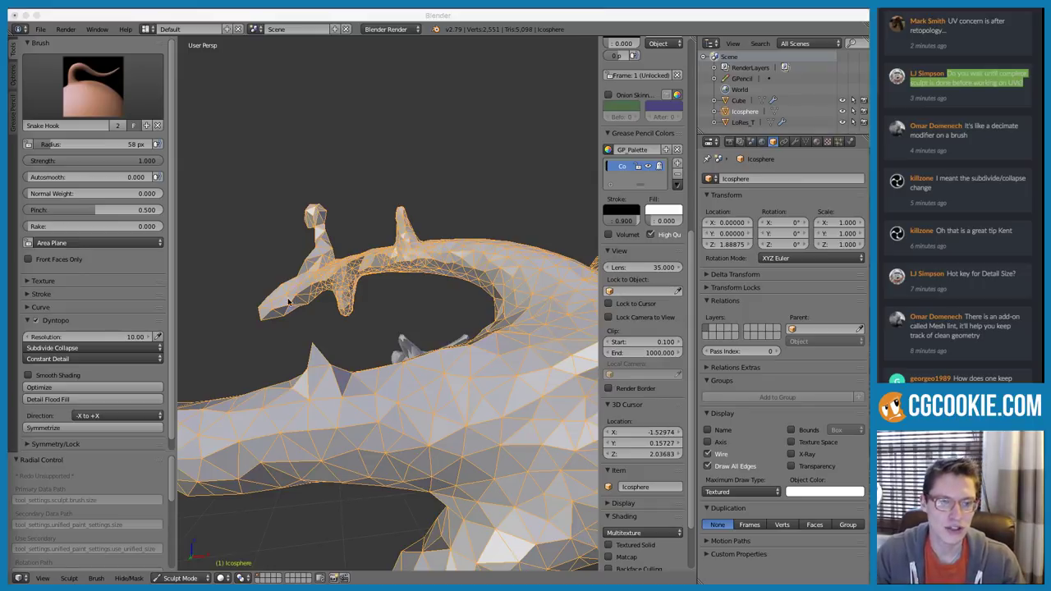
Examine the mesh density across the creature's curved arms and body
click(363, 298)
scroll(355, 235, down, 7)
mouse_move(469, 243)
shift+middle_down()
mouse_move(431, 237)
mouse_move(385, 252)
mouse_move(429, 243)
mouse_move(424, 264)
shift+middle_up()
scroll(421, 294, up, 2)
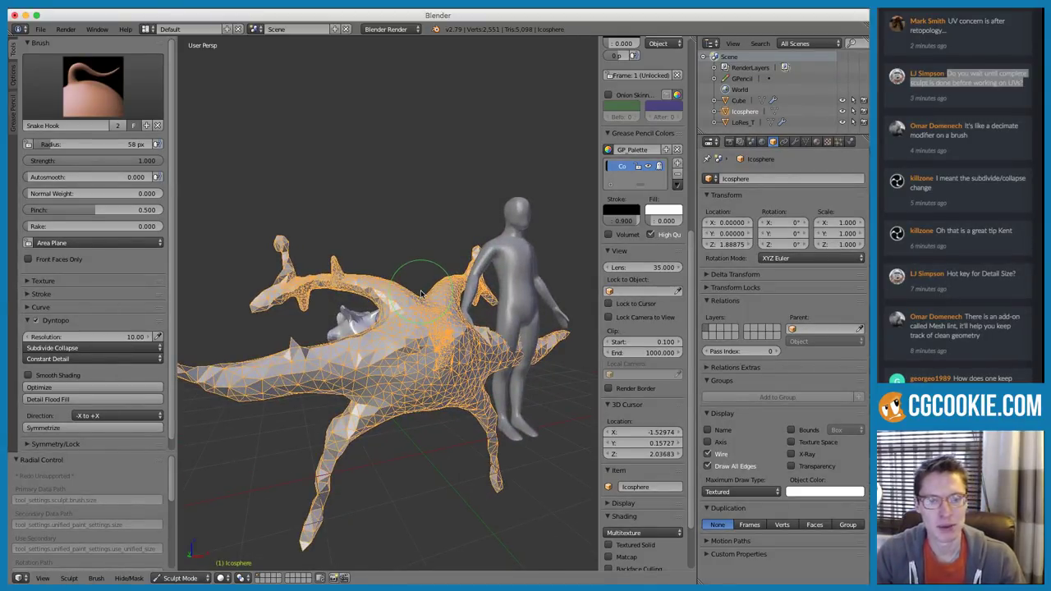
scroll(405, 328, up, 2)
middle_drag(389, 363, 411, 343)
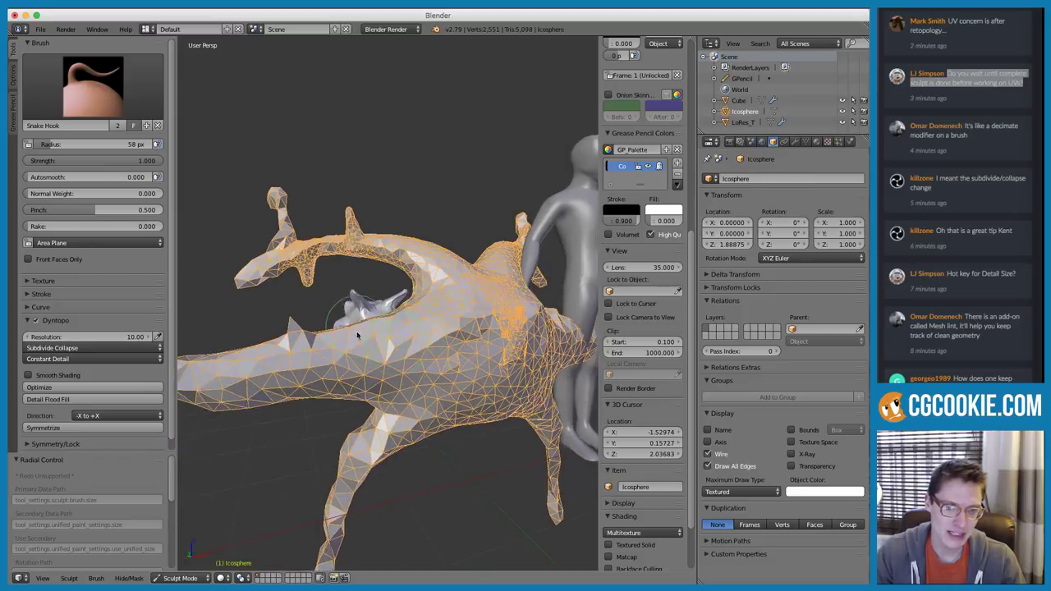
scroll(353, 369, up, 2)
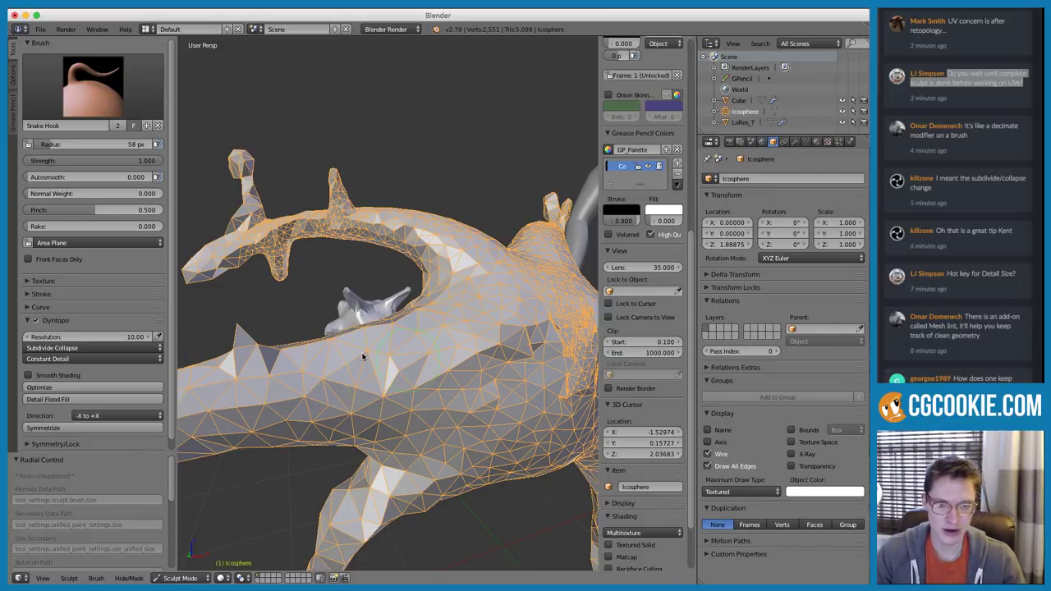
mouse_move(410, 361)
middle_down()
mouse_move(422, 364)
mouse_move(406, 366)
middle_up()
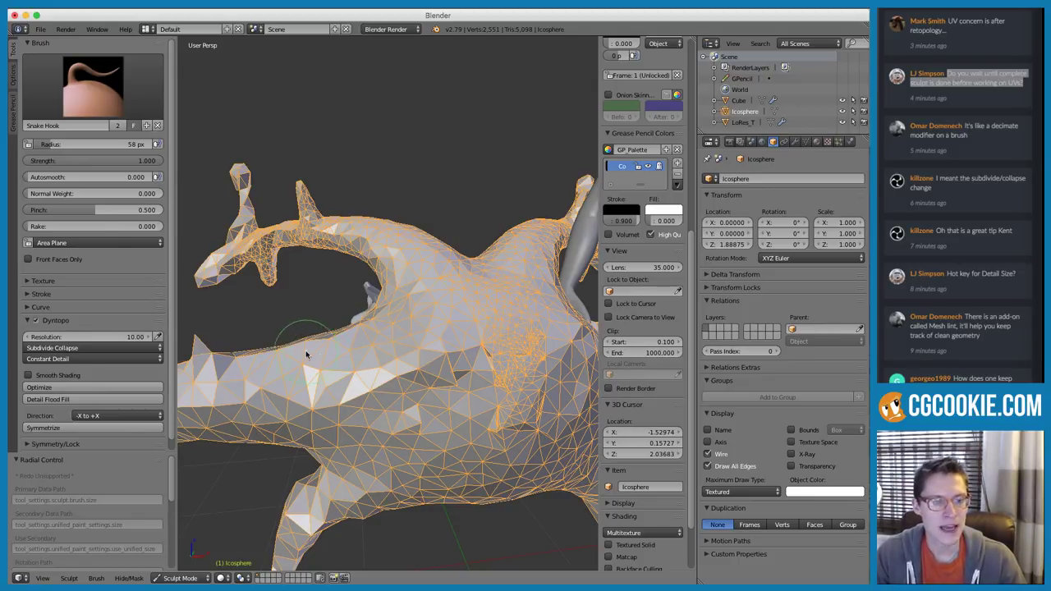
With Snake Hook at 54 px radius, pull a blunt spike upward near the lower arm's tip, and reduce the radius to 53 px
middle_drag(308, 354, 483, 267)
scroll(483, 267, down, 2)
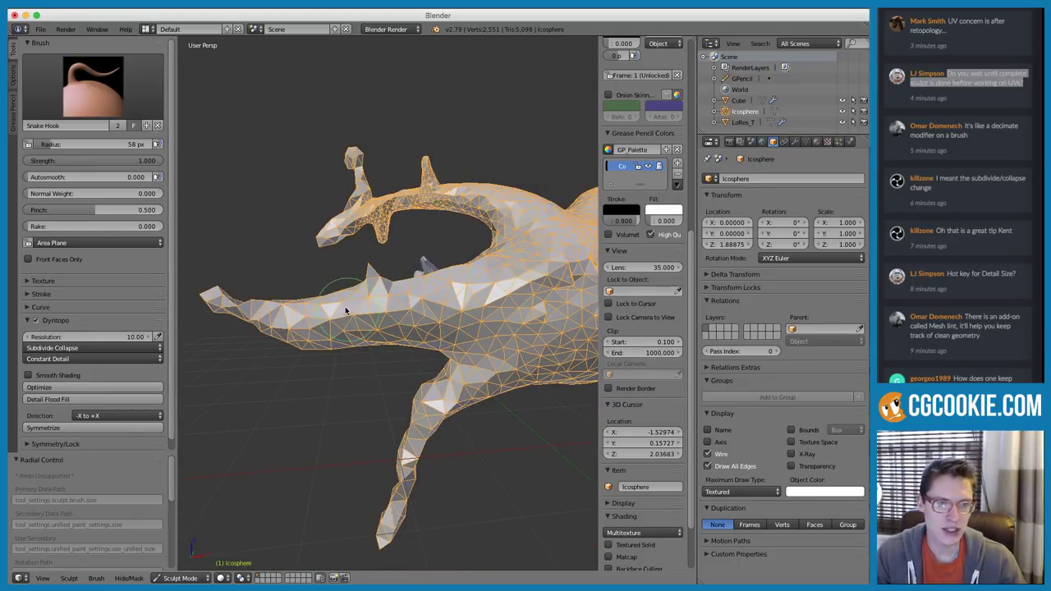
key(f)
click(295, 274)
drag(304, 309, 291, 265)
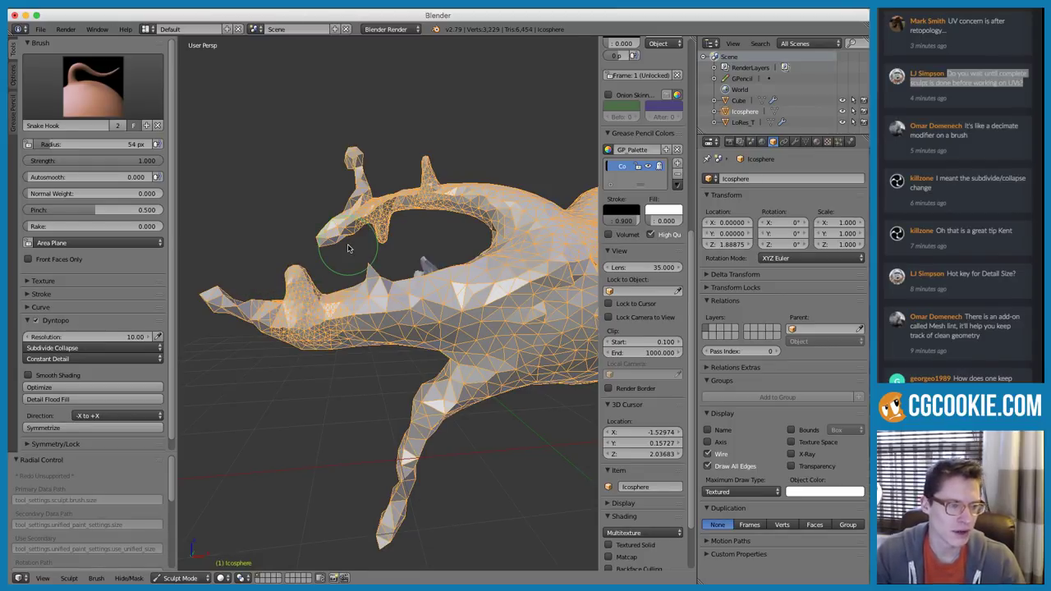
key(f)
mouse_move(419, 337)
shift+middle_down()
mouse_move(394, 341)
mouse_move(433, 346)
shift+middle_up()
click(386, 350)
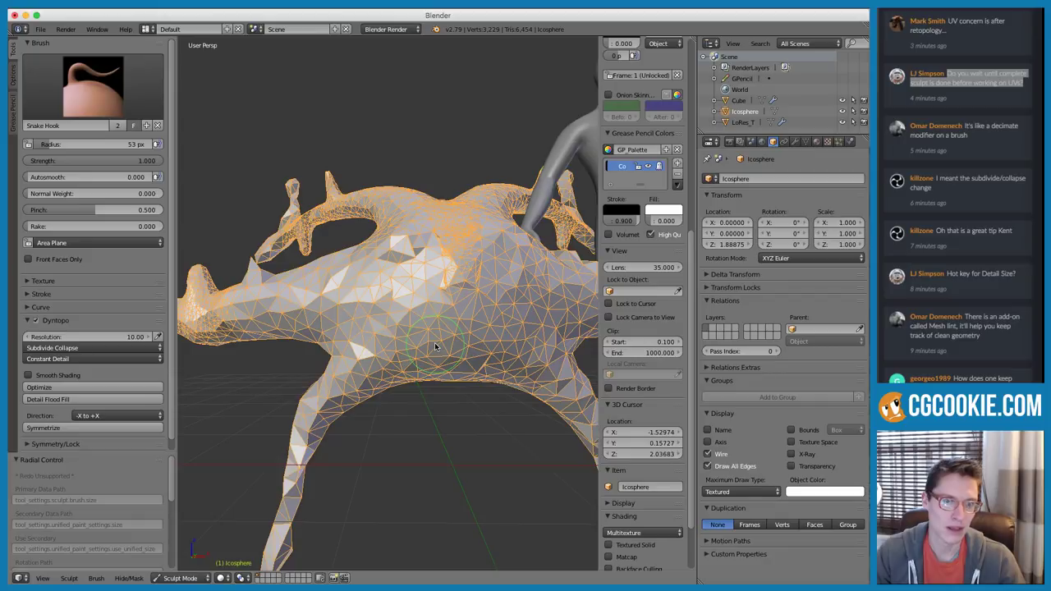
Leave Sculpt Mode for Object Mode, select the human figure, and compare its low-poly cage in Edit Mode with its smoothed surface
middle_drag(478, 286, 378, 329)
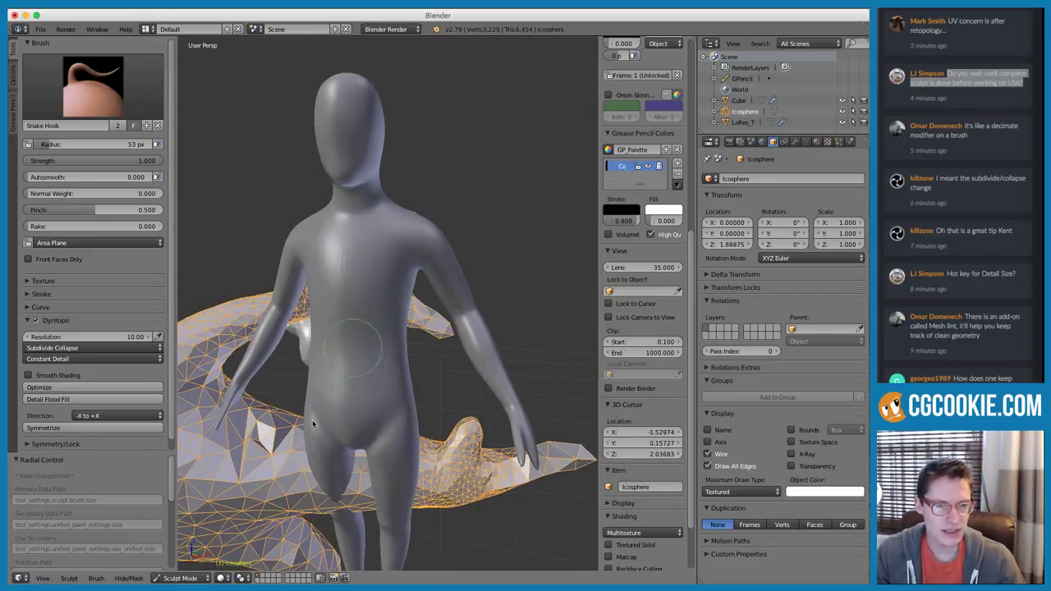
click(169, 577)
click(177, 564)
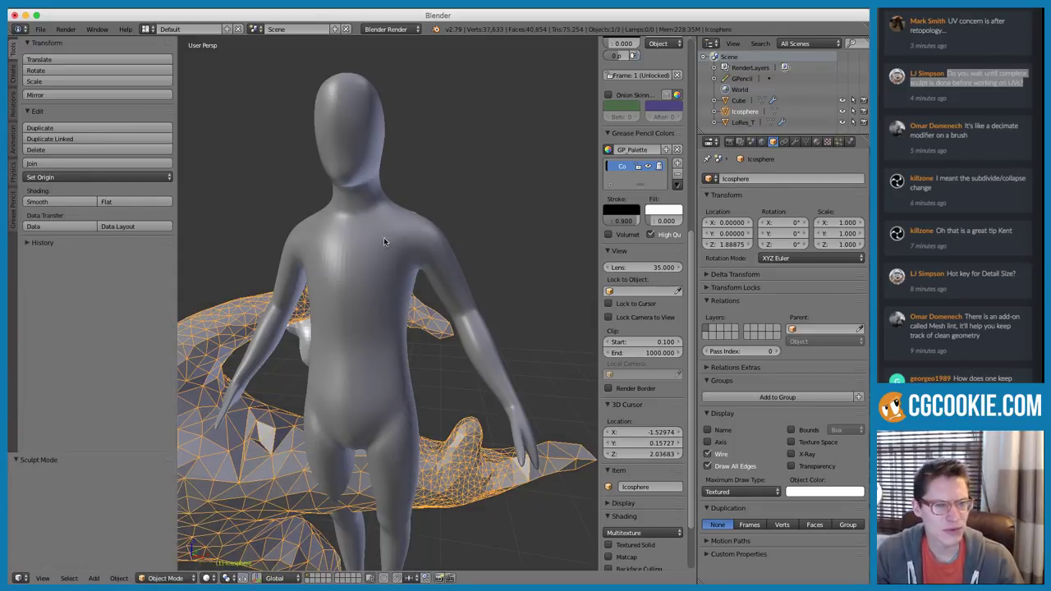
right_click(372, 191)
key(Tab)
middle_drag(377, 235, 403, 221)
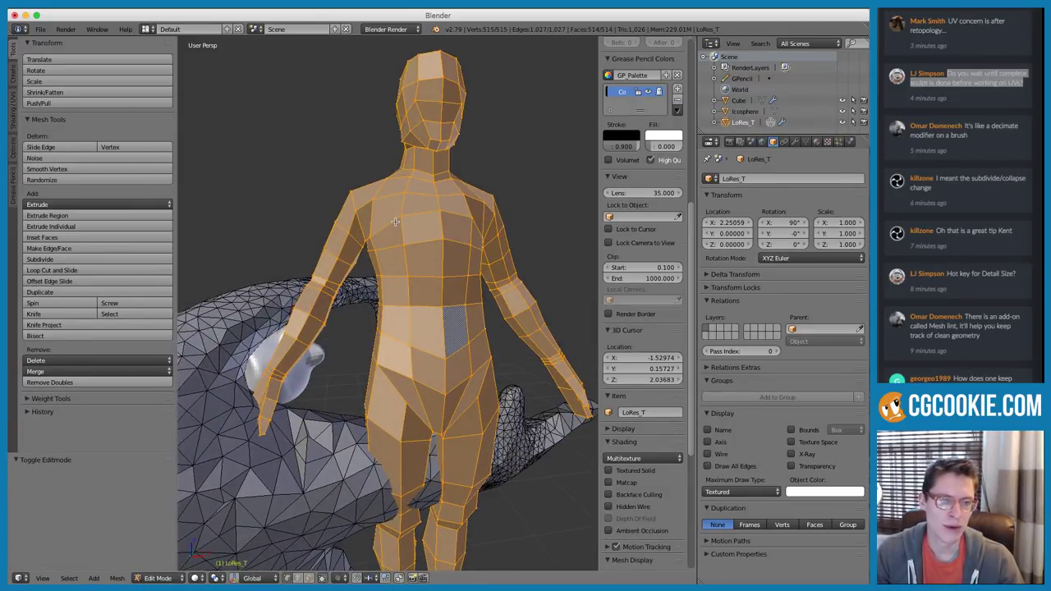
key(Tab)
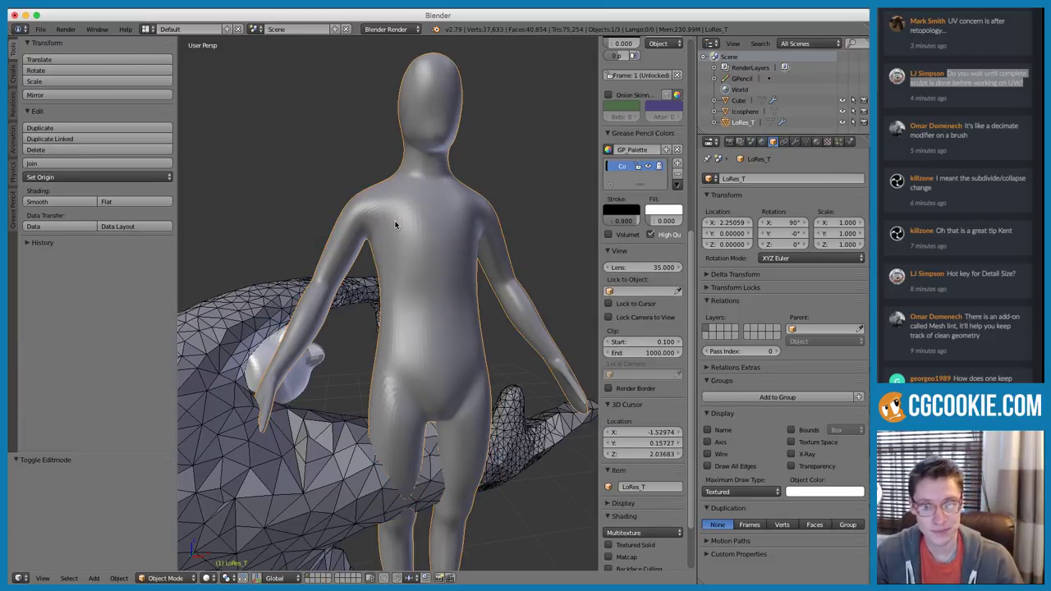
In Edit Mode with face selection, extrude one shoulder face of the human figure outward and return to Object Mode
key(Tab)
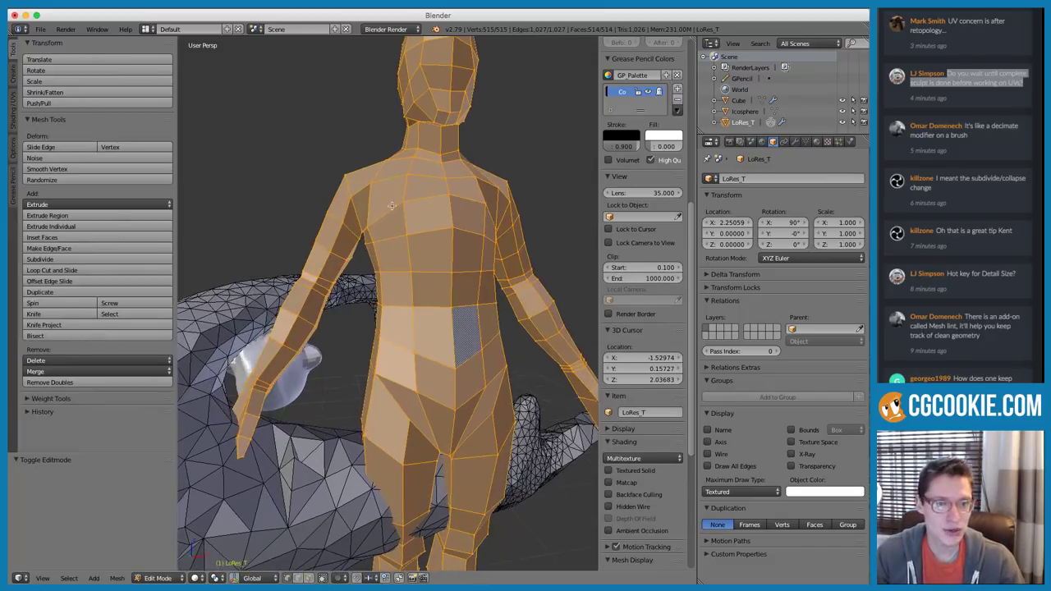
key(ctrl+Tab)
click(367, 236)
right_click(358, 189)
shift+middle_drag(356, 165, 362, 226)
middle_drag(424, 262, 449, 276)
key(e)
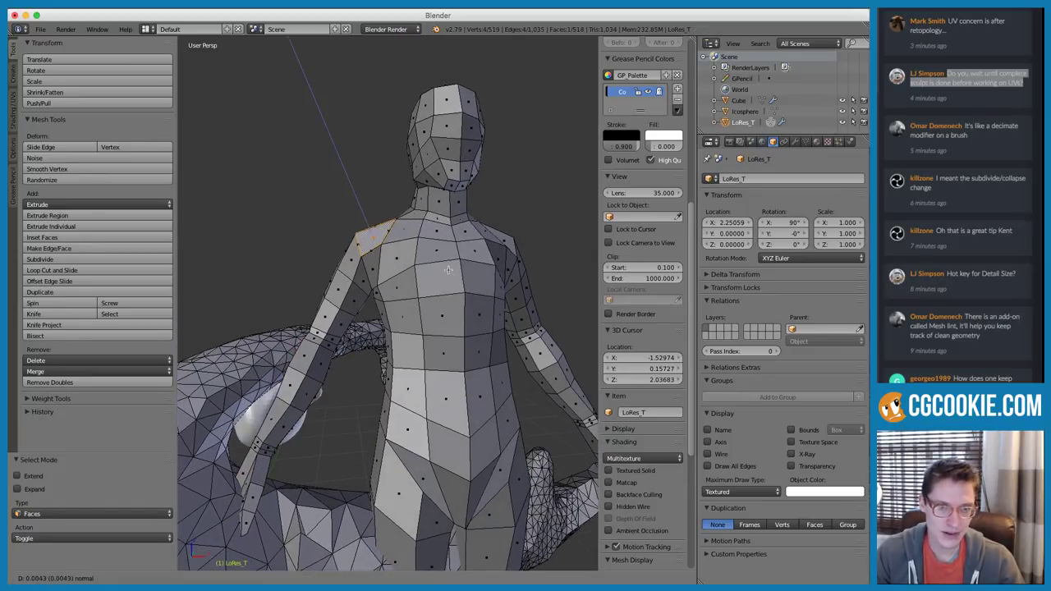
click(432, 235)
key(Tab)
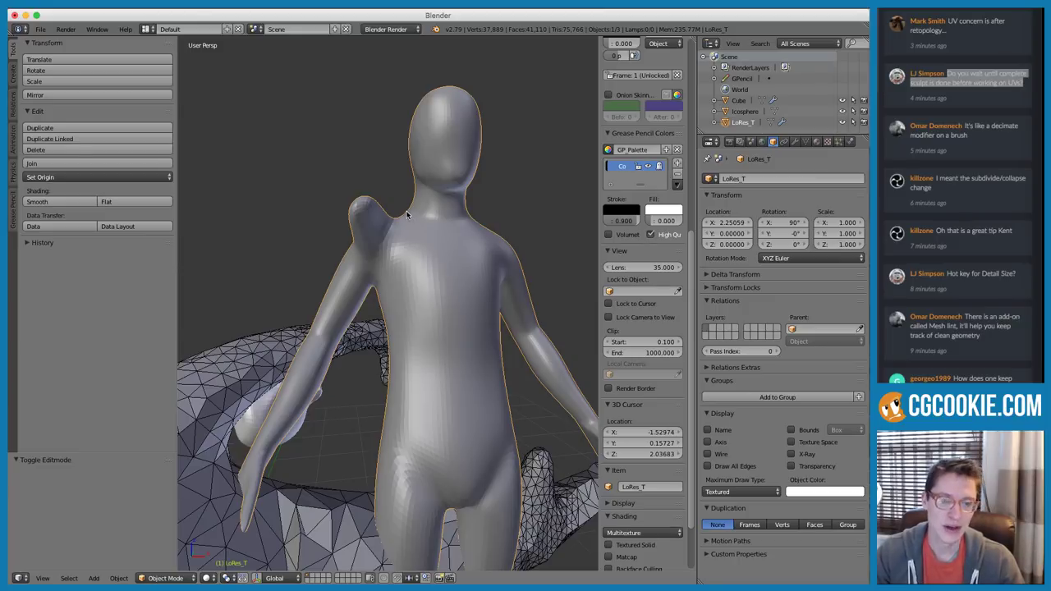
Inspect the extruded shoulder block as a base cage and as a smoothed shape
middle_drag(408, 215, 408, 233)
scroll(408, 232, up, 6)
key(Tab)
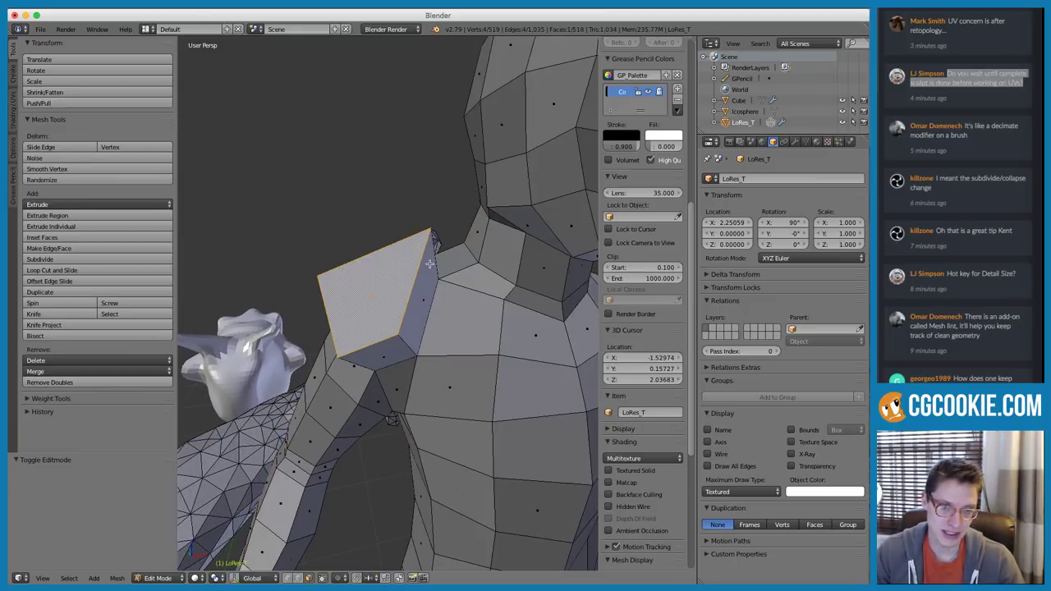
key(x)
scroll(437, 290, down, 4)
middle_drag(437, 290, 389, 216)
key(Tab)
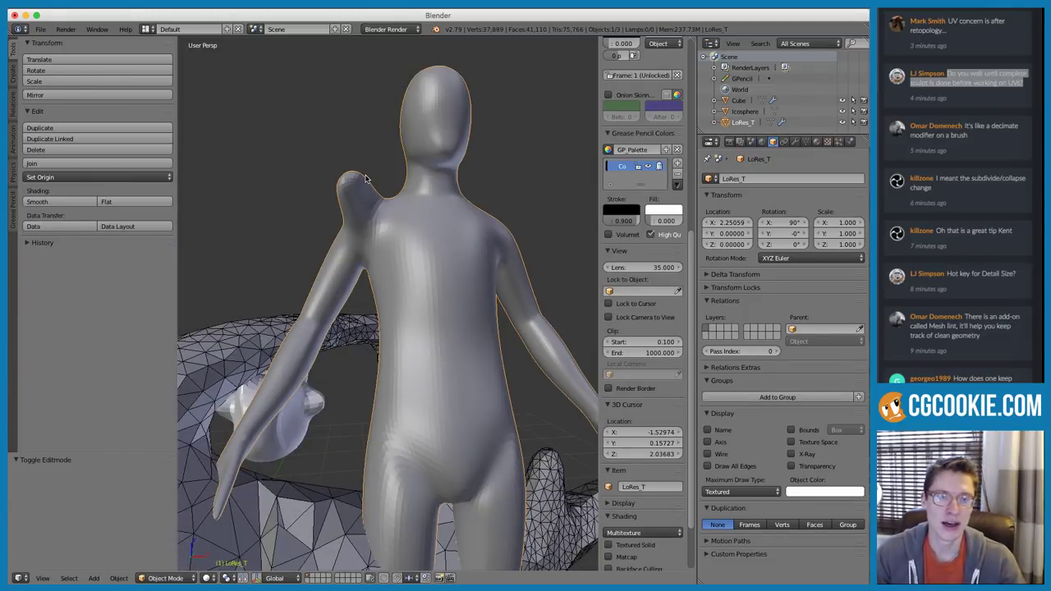
Delete the extruded shoulder block's vertices, fill the hole with a new face, and leave Edit Mode
key(Tab)
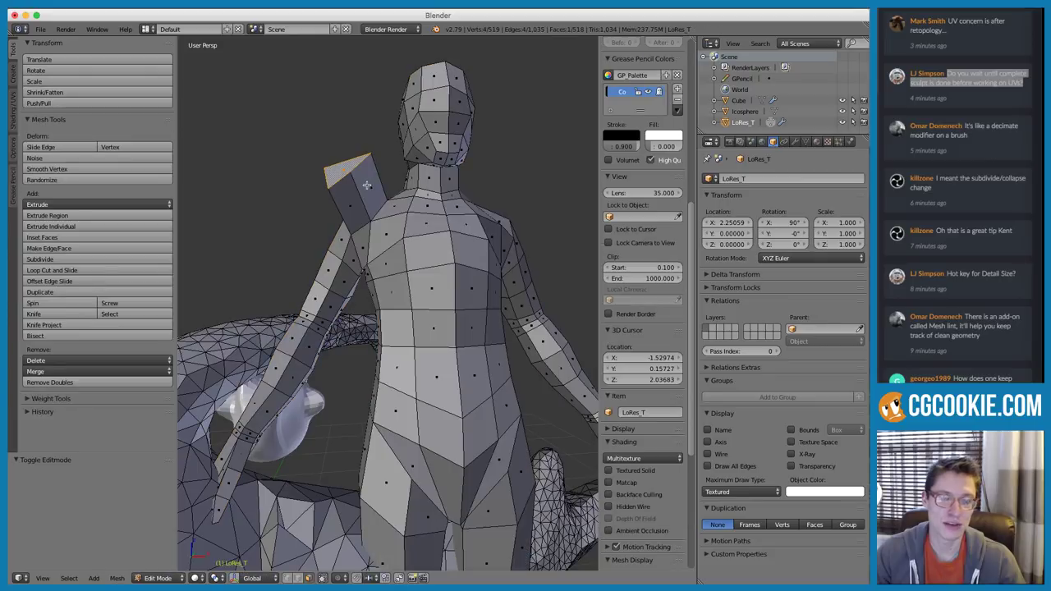
key(x)
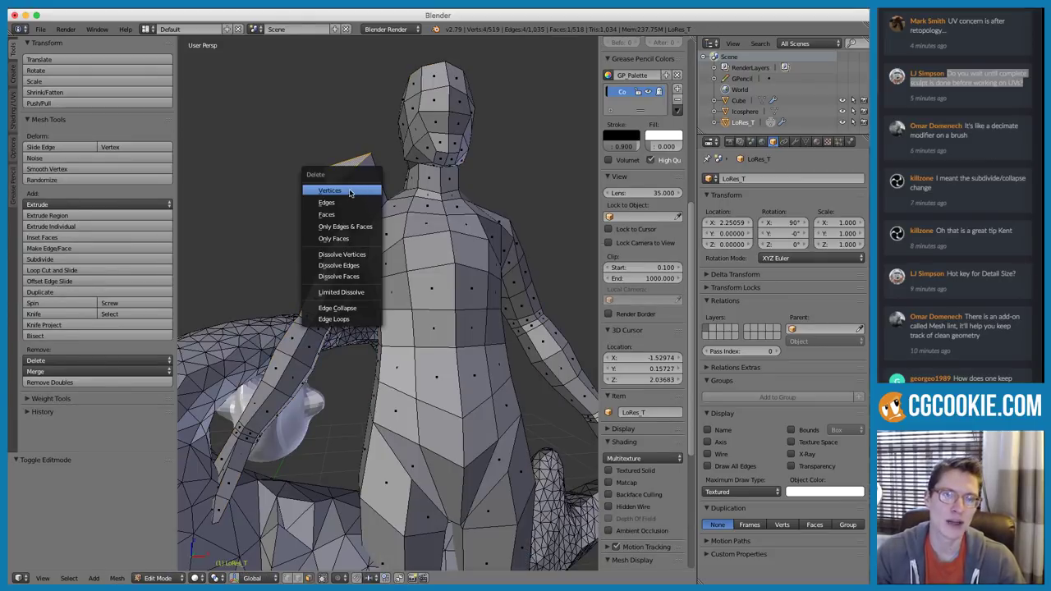
click(352, 192)
middle_drag(348, 183, 449, 240)
key(ctrl+Tab)
click(470, 244)
scroll(644, 246, up, 5)
key(f)
key(Tab)
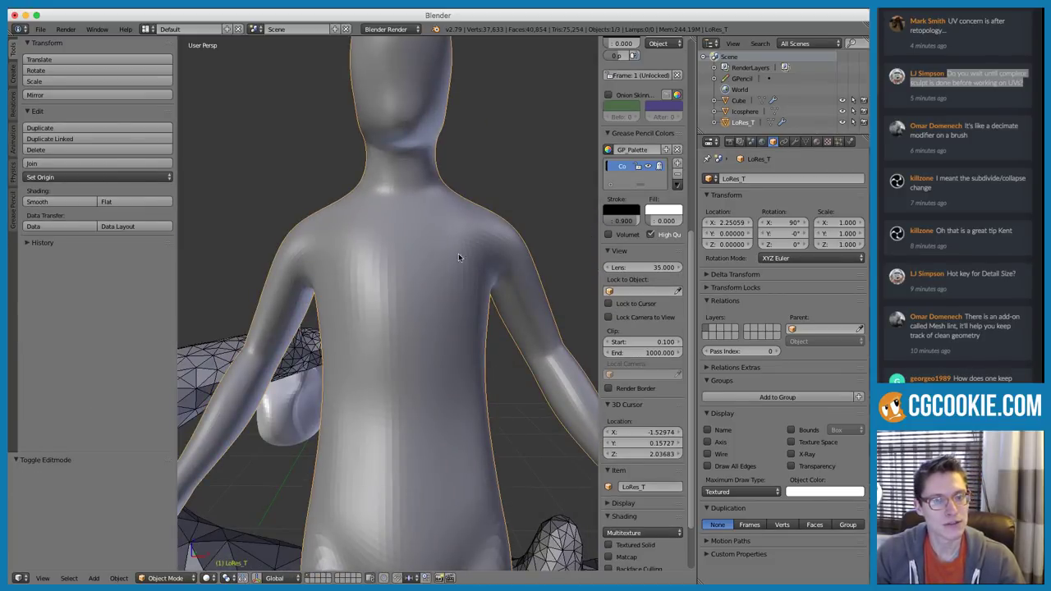
Select the ico sphere creature and inspect its triangulated arm topology in Edit Mode with all geometry deselected
scroll(460, 234, down, 3)
scroll(472, 230, down, 2)
middle_drag(468, 211, 441, 223)
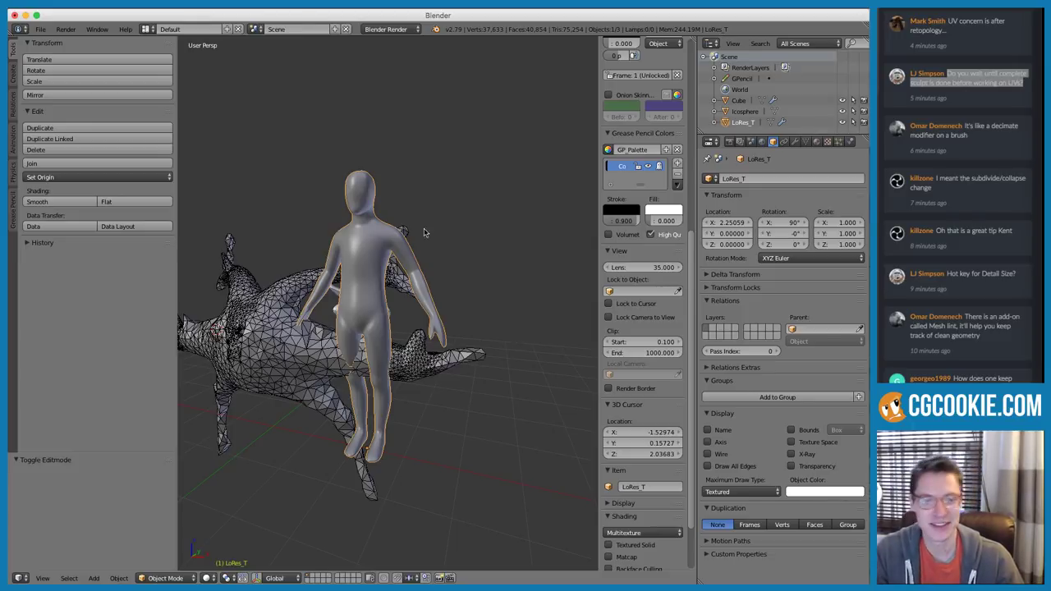
middle_drag(398, 228, 373, 231)
middle_drag(325, 278, 368, 271)
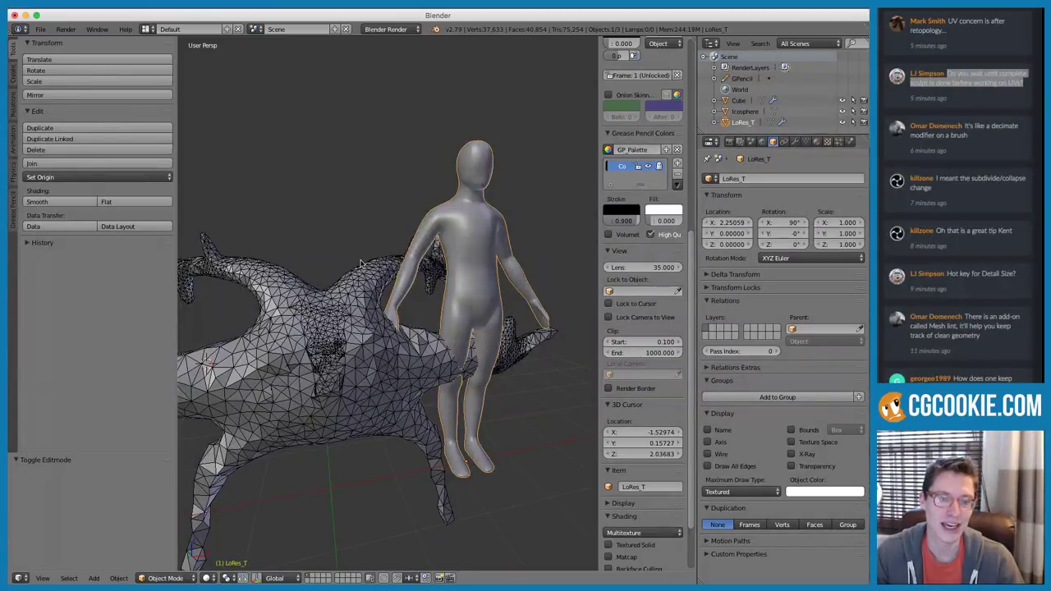
right_click(297, 317)
middle_drag(297, 317, 366, 311)
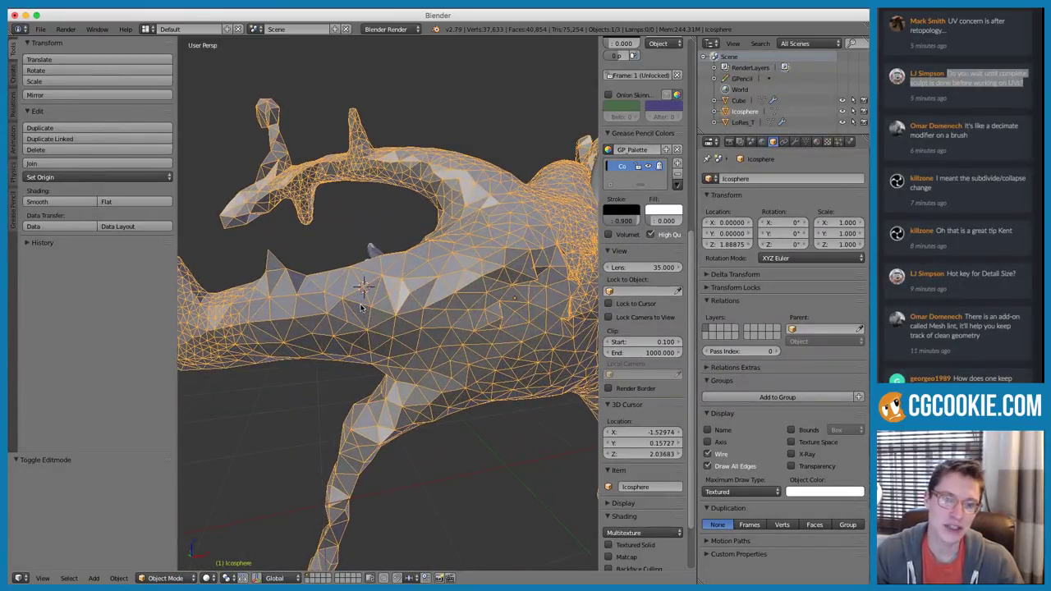
key(Tab)
key(a)
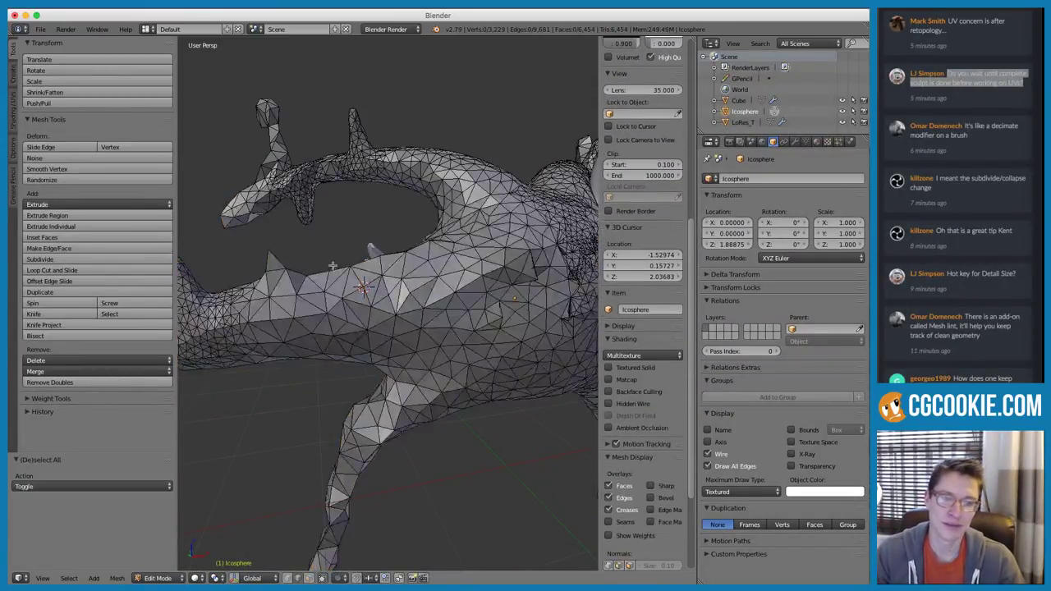
scroll(353, 296, up, 4)
key(Tab)
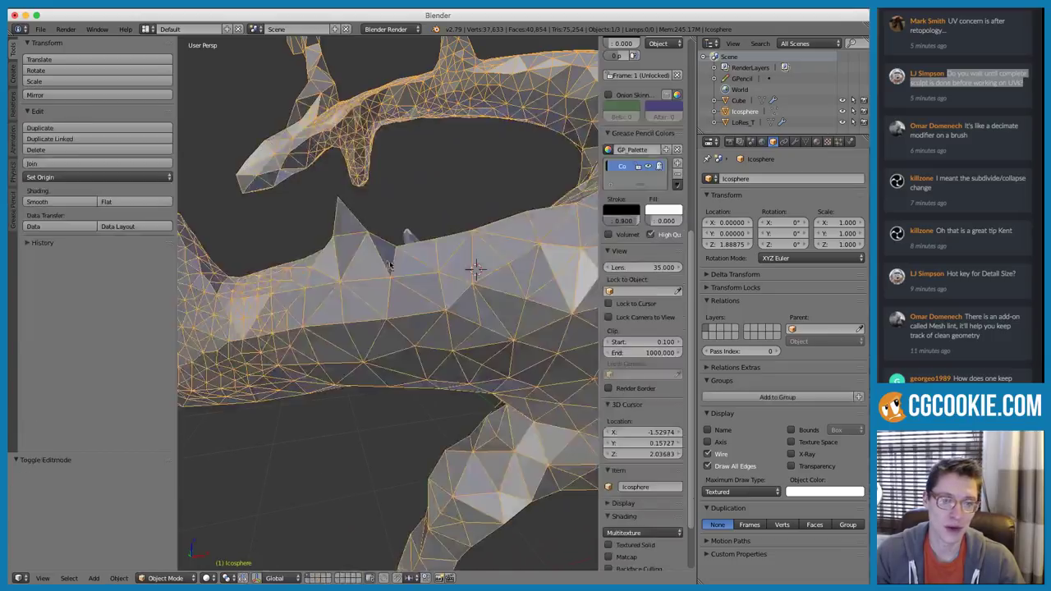
scroll(389, 266, down, 5)
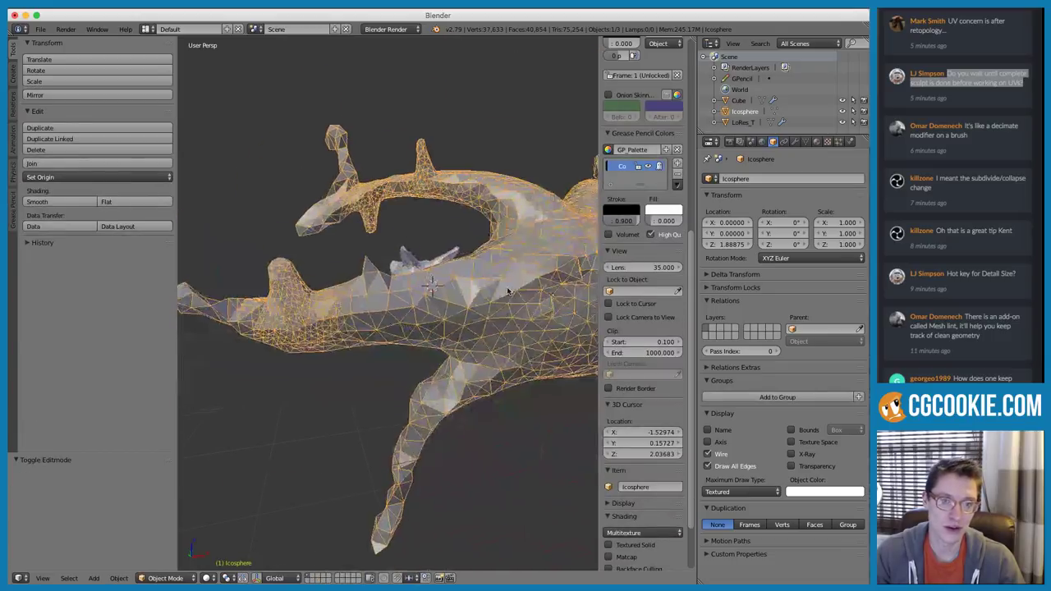
Clear the highlighted chat question and read the newer messages about UVs and the sculpt detail size hotkey
click(988, 40)
click(988, 40)
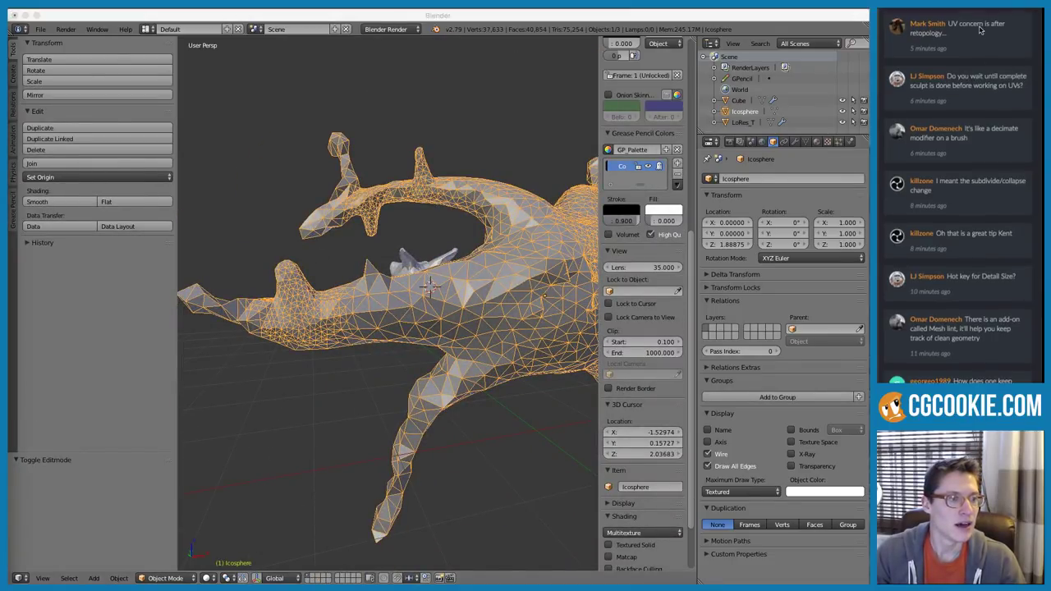
scroll(969, 50, up, 1)
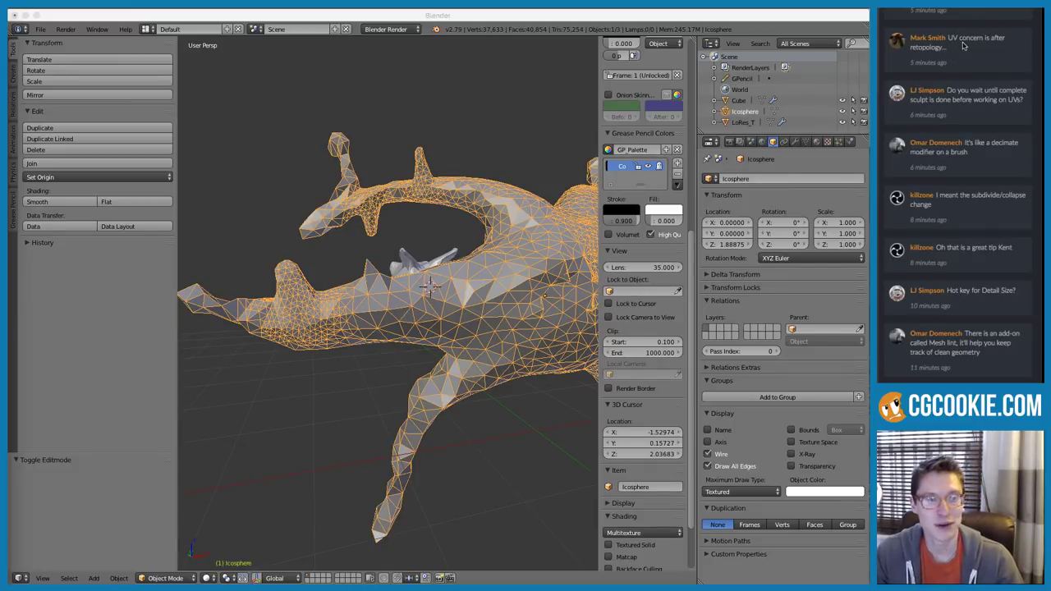
scroll(987, 37, up, 1)
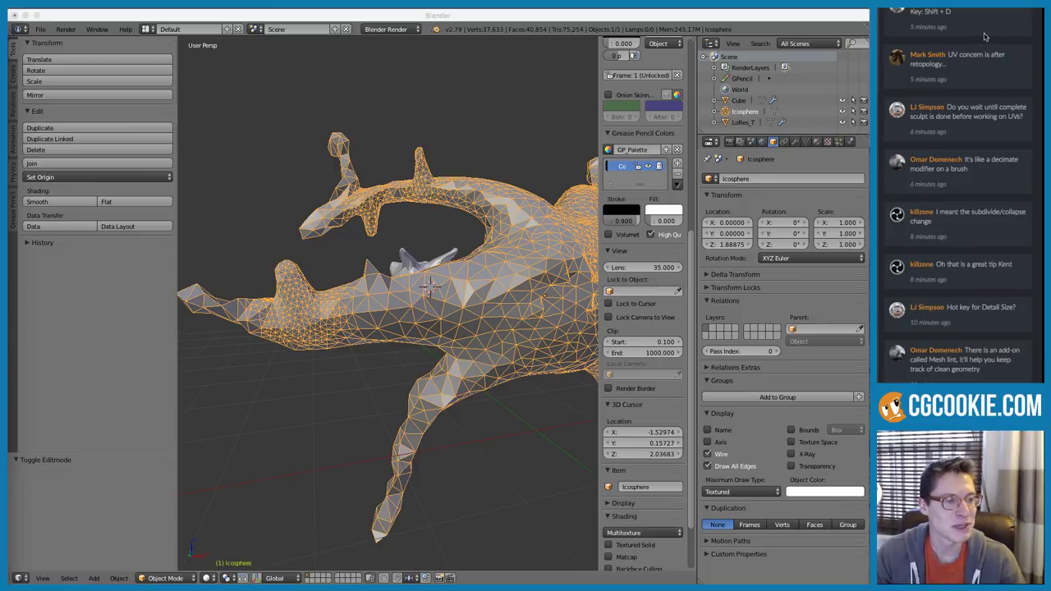
scroll(984, 37, up, 2)
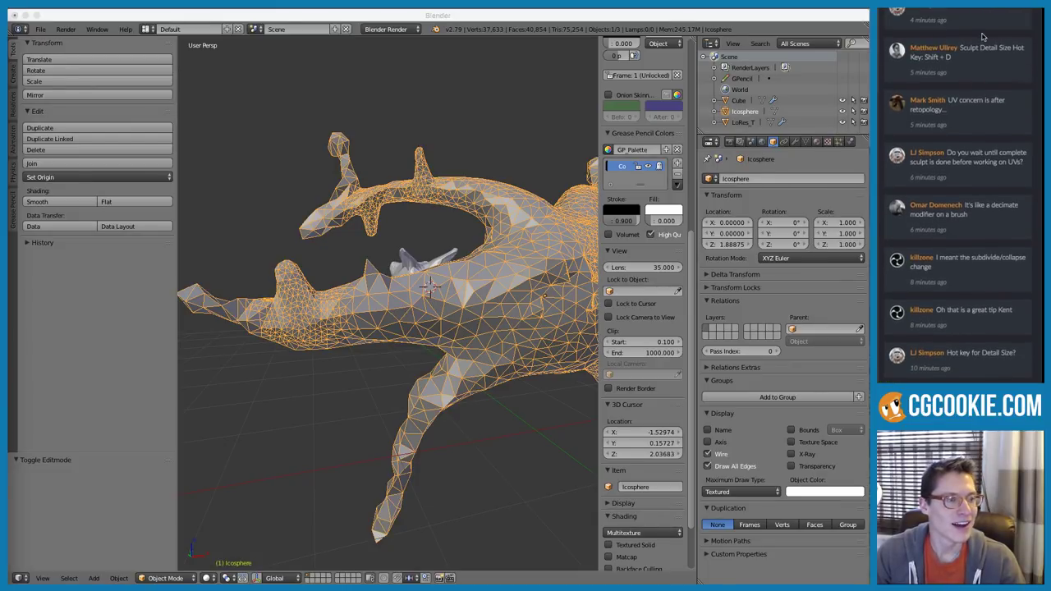
Switch the ico sphere creature from Object Mode to Sculpt Mode
click(364, 164)
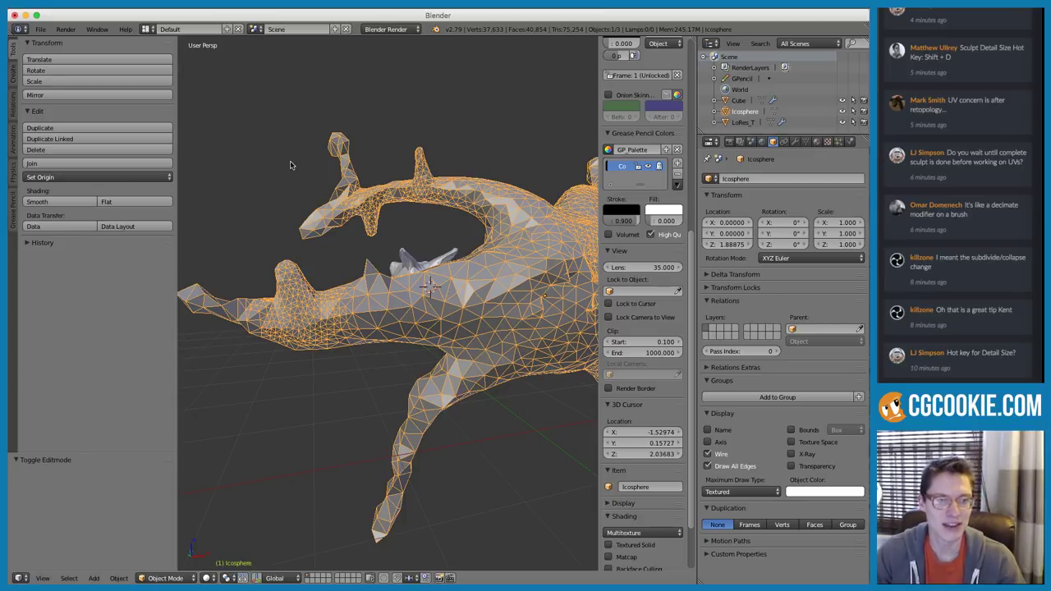
scroll(376, 252, down, 5)
scroll(376, 252, up, 5)
scroll(358, 255, down, 2)
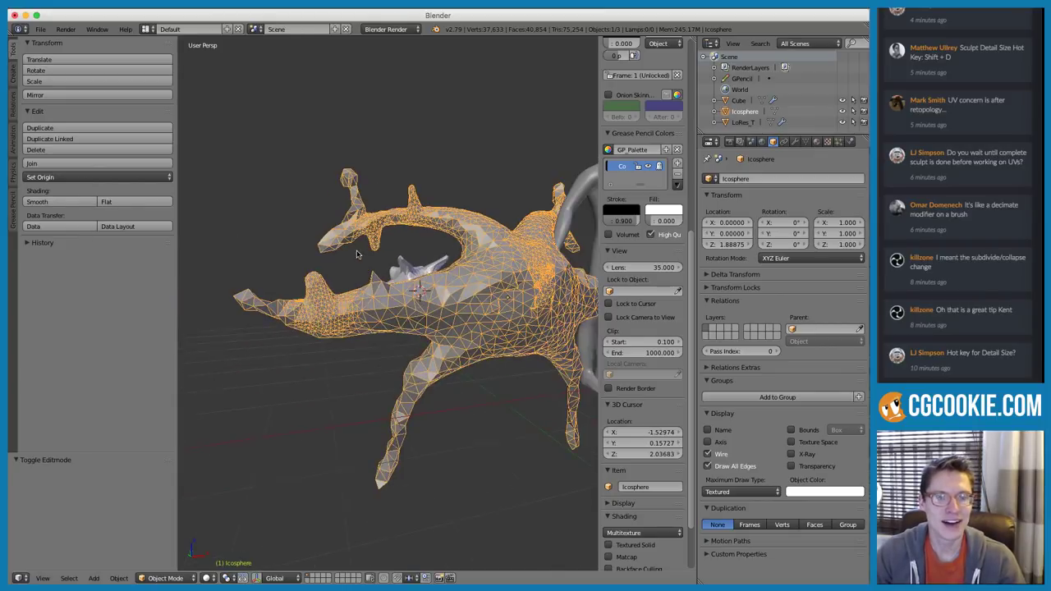
click(167, 578)
click(176, 544)
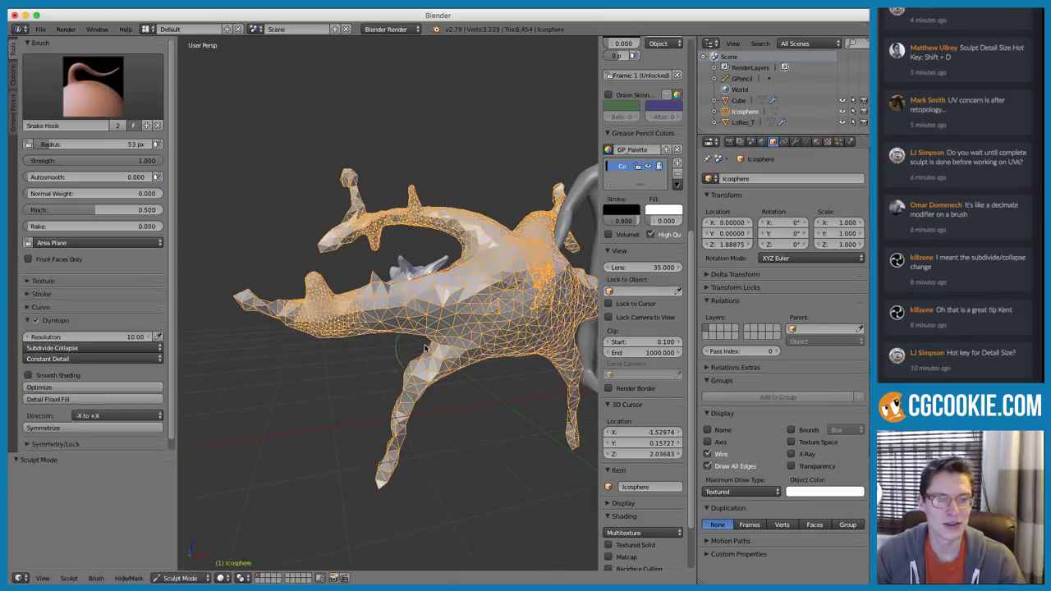
Adjust the Dyntopo constant detail resolution interactively, first to 82.23 and finally to 177.48
key(shift+d)
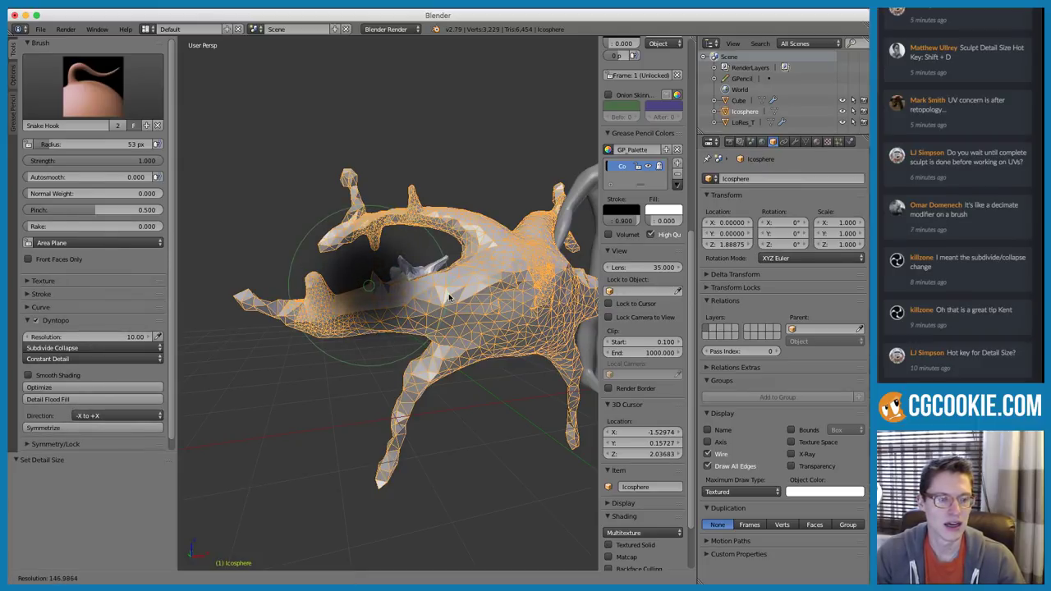
click(391, 297)
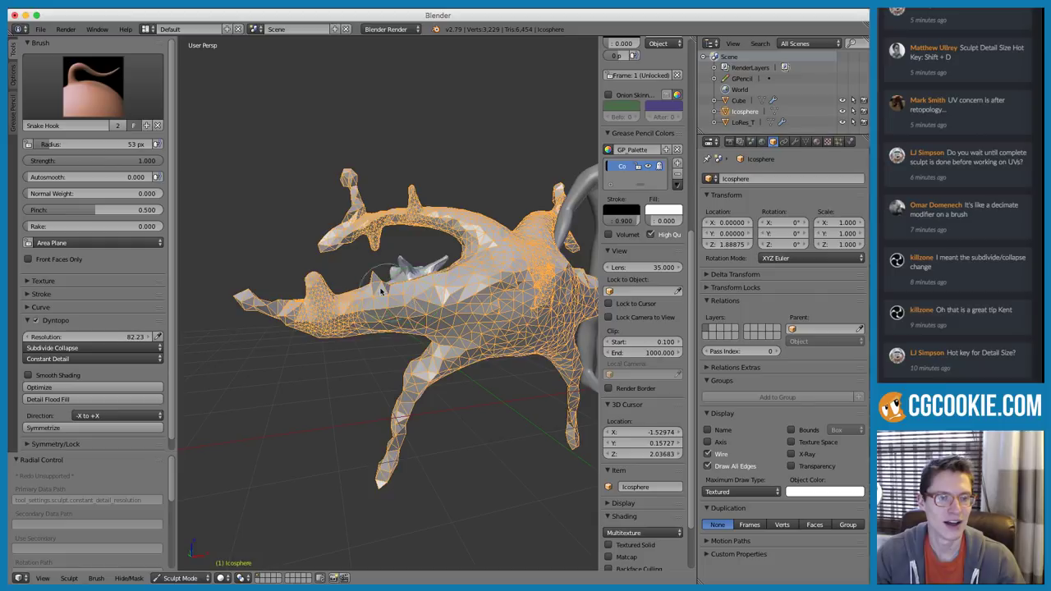
key(shift+d)
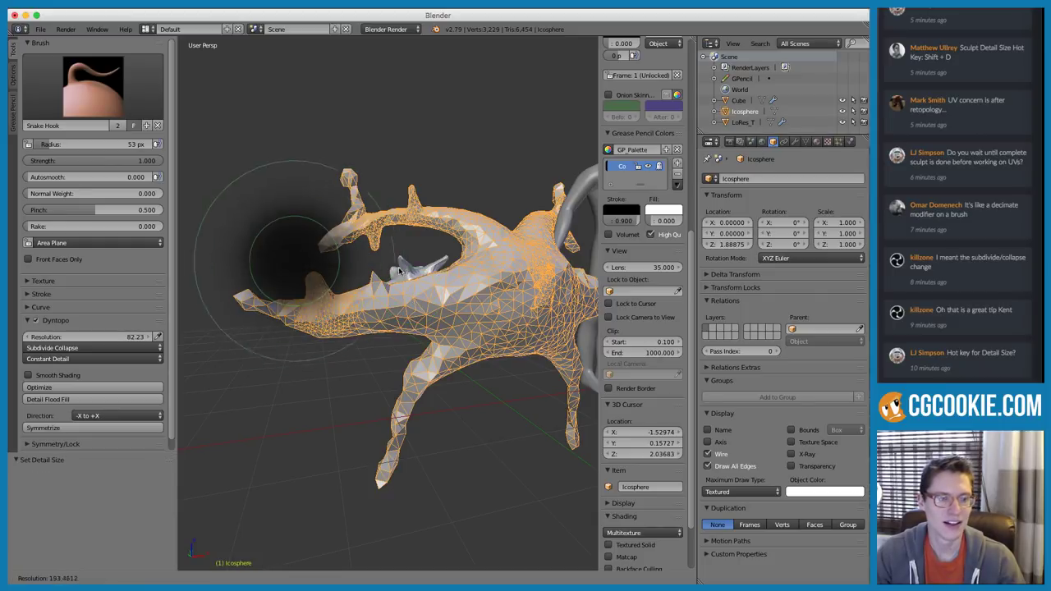
click(394, 271)
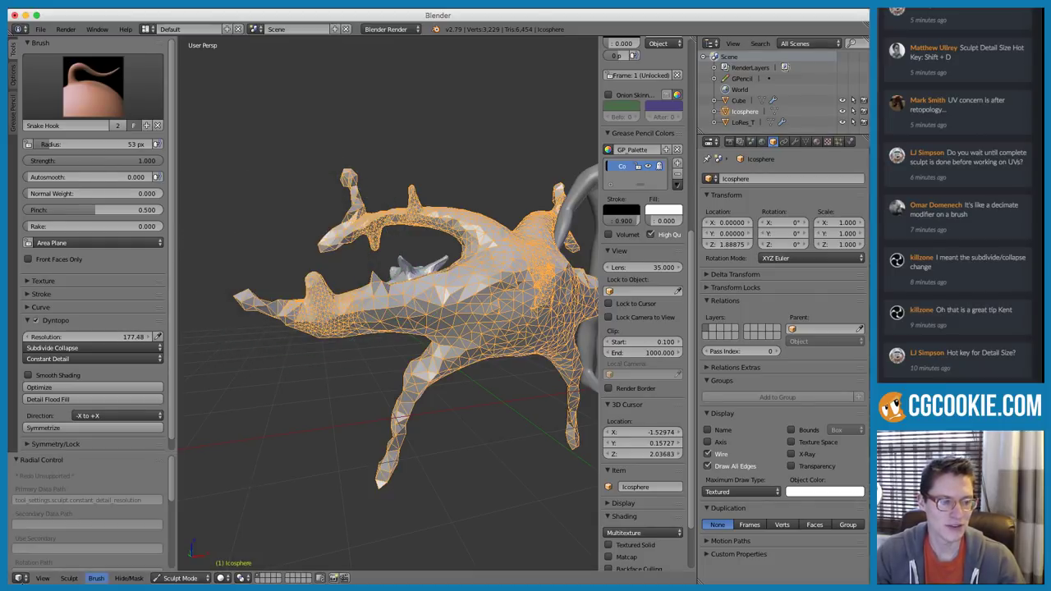
key(shift+d)
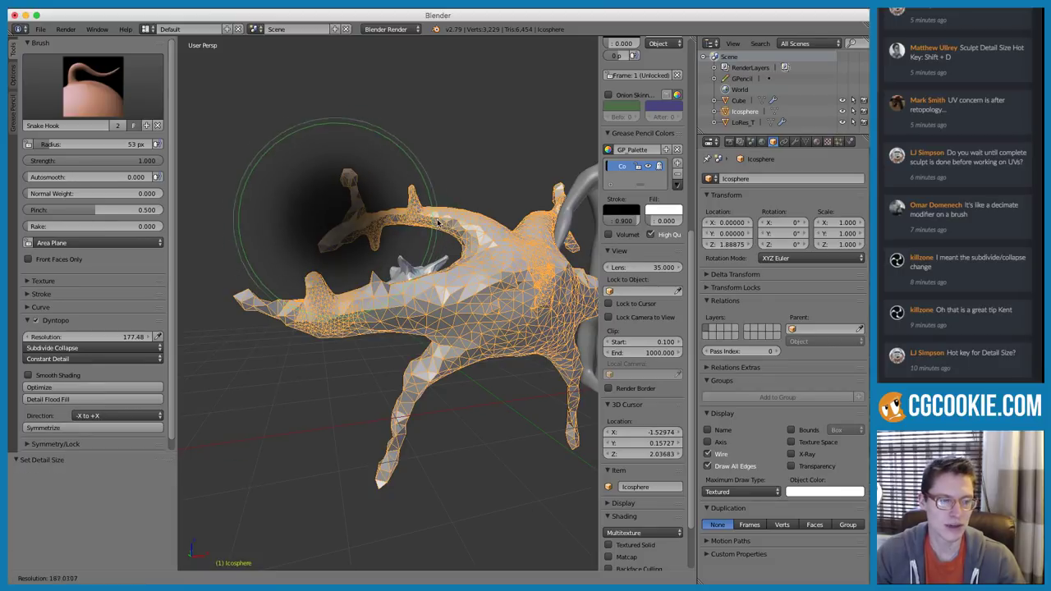
key(Escape)
Change the Dyntopo detail method to Relative Detail and interactively adjust the detail size to 5.41 px and finally 10.40 px
click(74, 361)
click(82, 351)
click(115, 338)
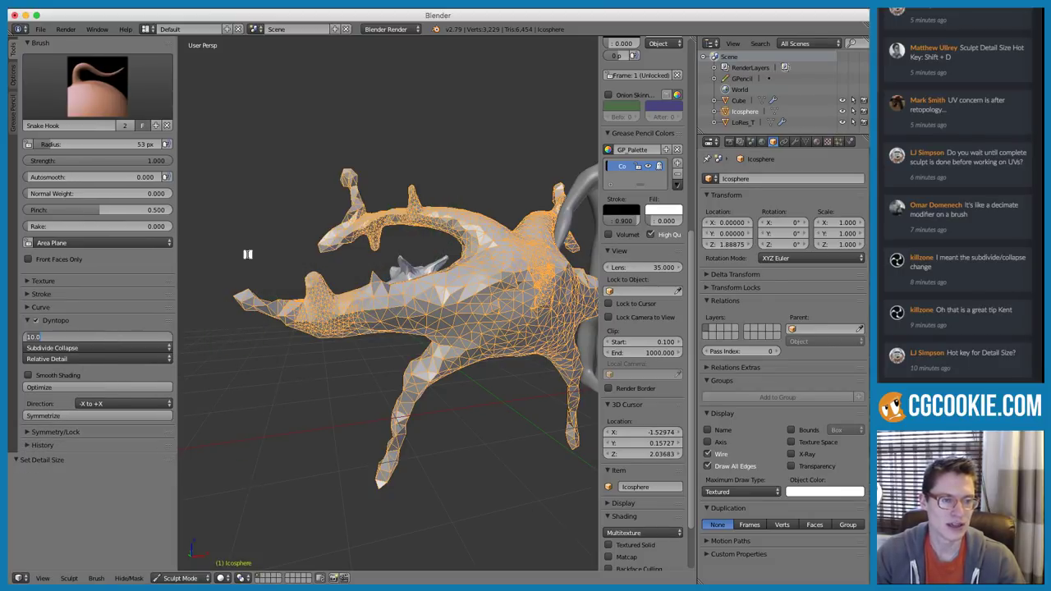
key(Return)
key(shift+d)
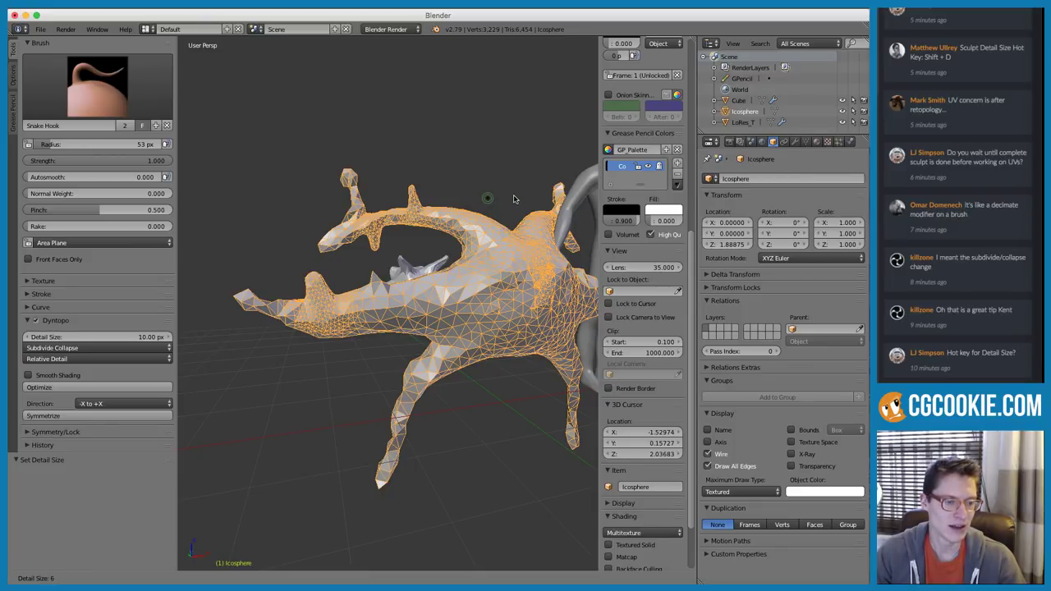
click(507, 199)
middle_drag(501, 193, 396, 183)
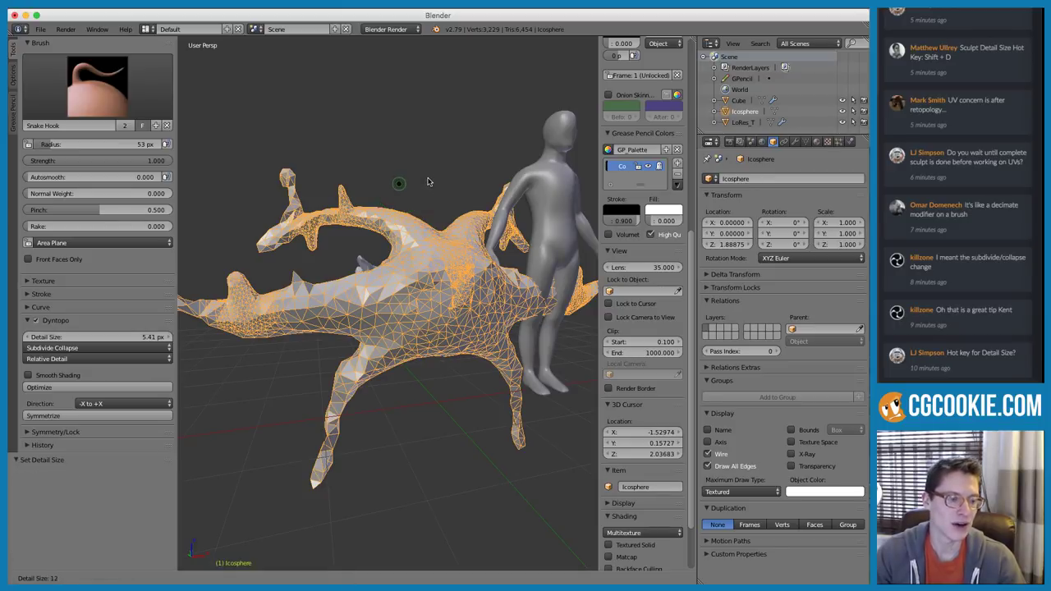
click(417, 180)
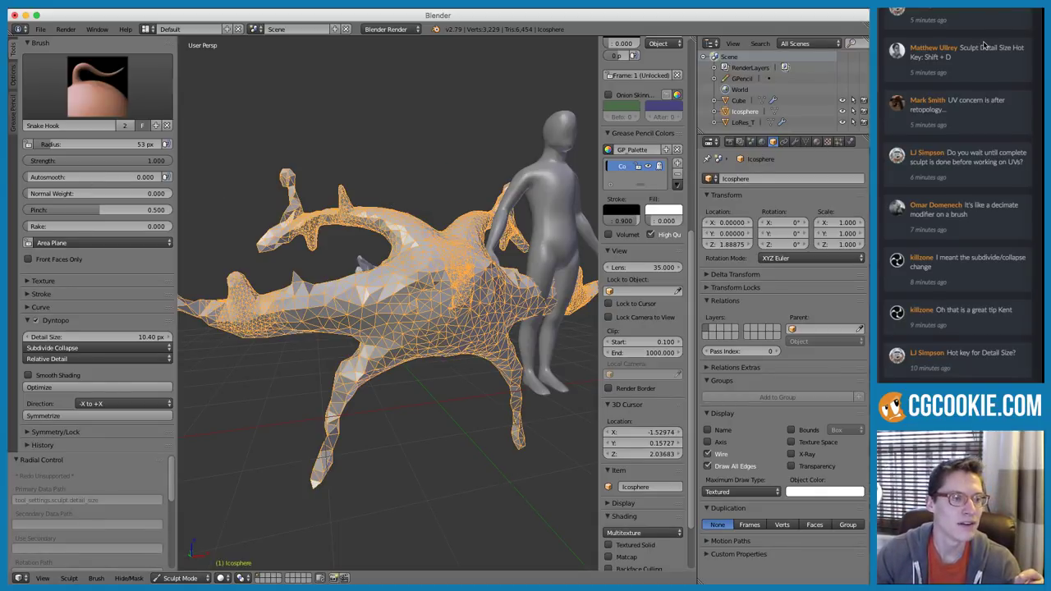
Read the newer chat messages about the detail size hotkey and using the sculpt for high-res normals
right_click(93, 340)
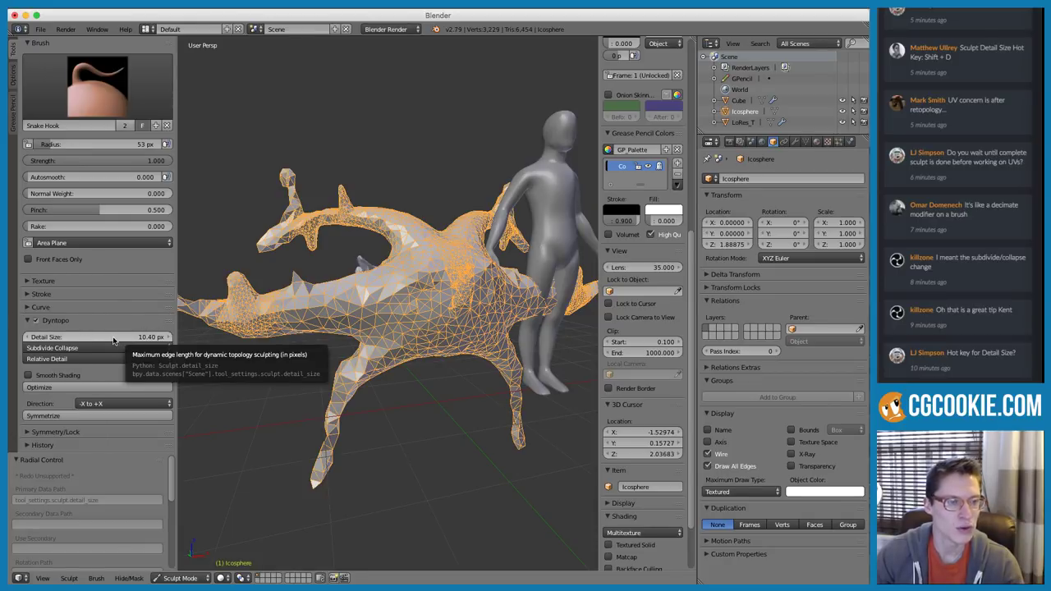
scroll(984, 18, up, 2)
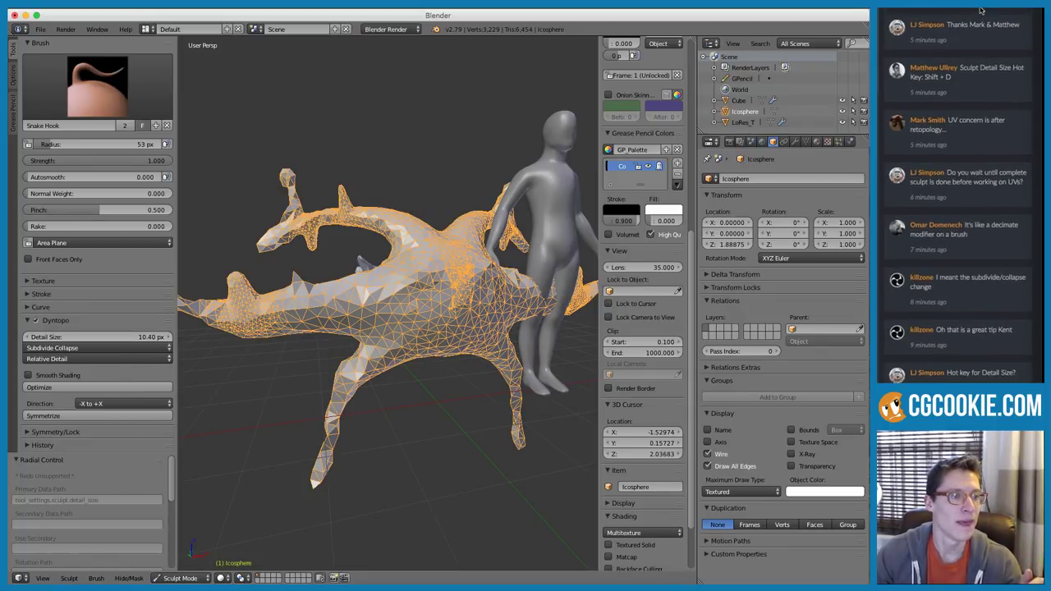
scroll(980, 9, up, 1)
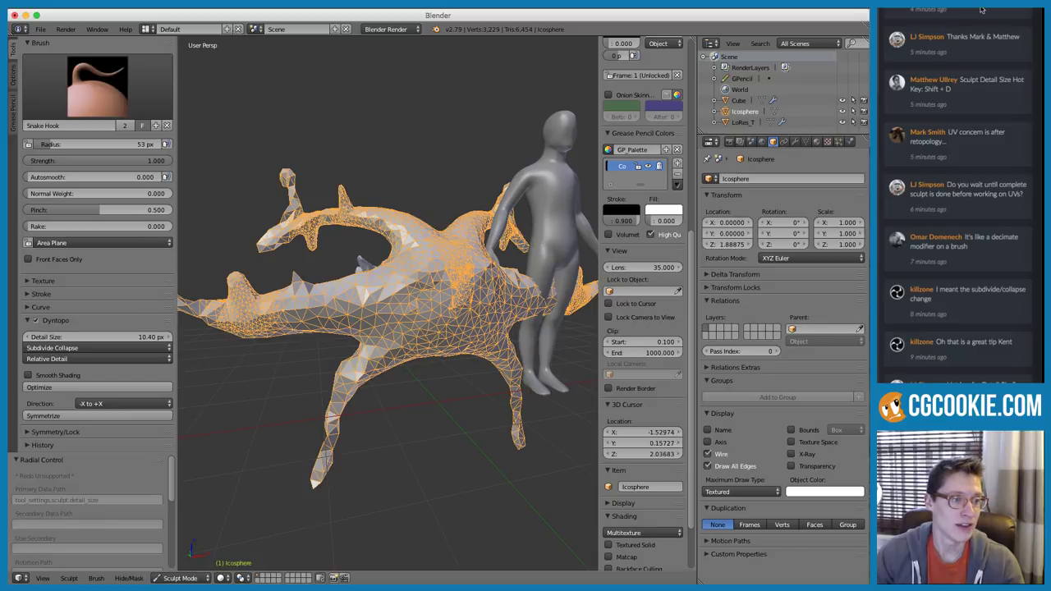
scroll(980, 10, up, 5)
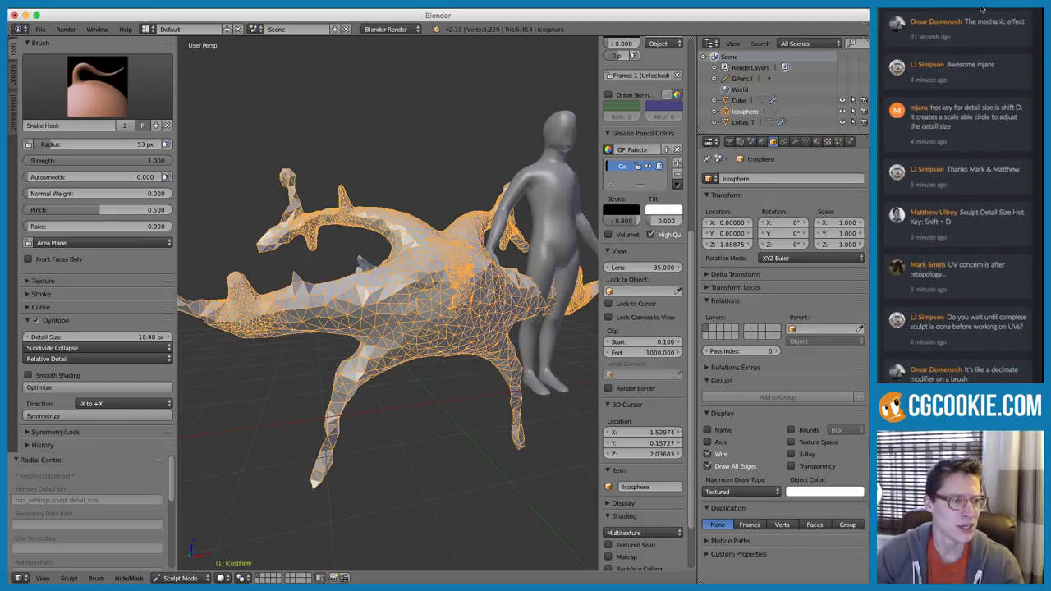
scroll(980, 10, up, 3)
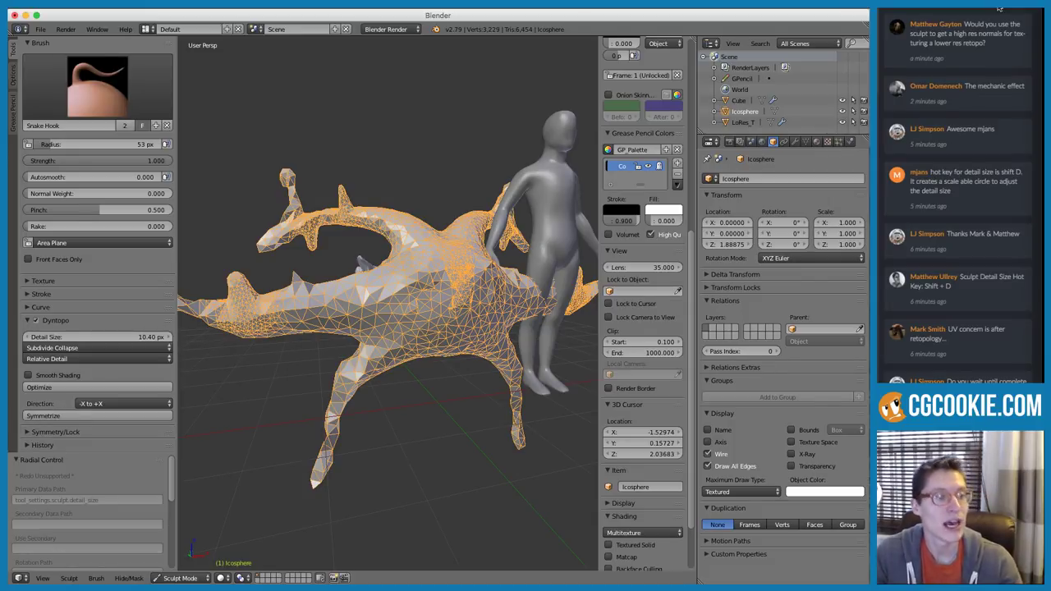
Change the Dyntopo detail method to Brush Detail
scroll(383, 228, down, 2)
scroll(383, 232, down, 1)
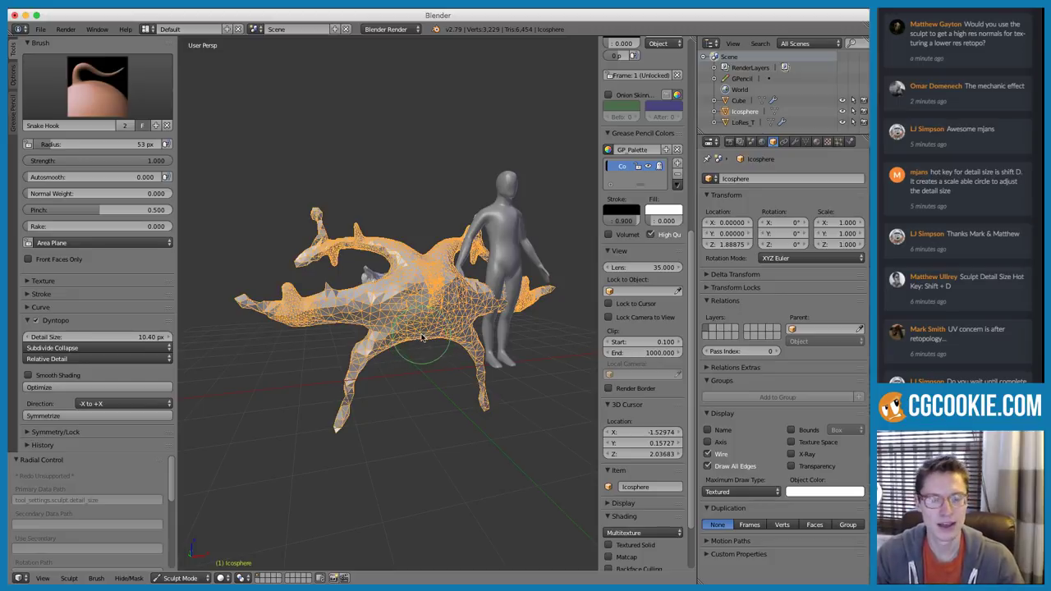
scroll(403, 269, up, 2)
scroll(403, 267, down, 2)
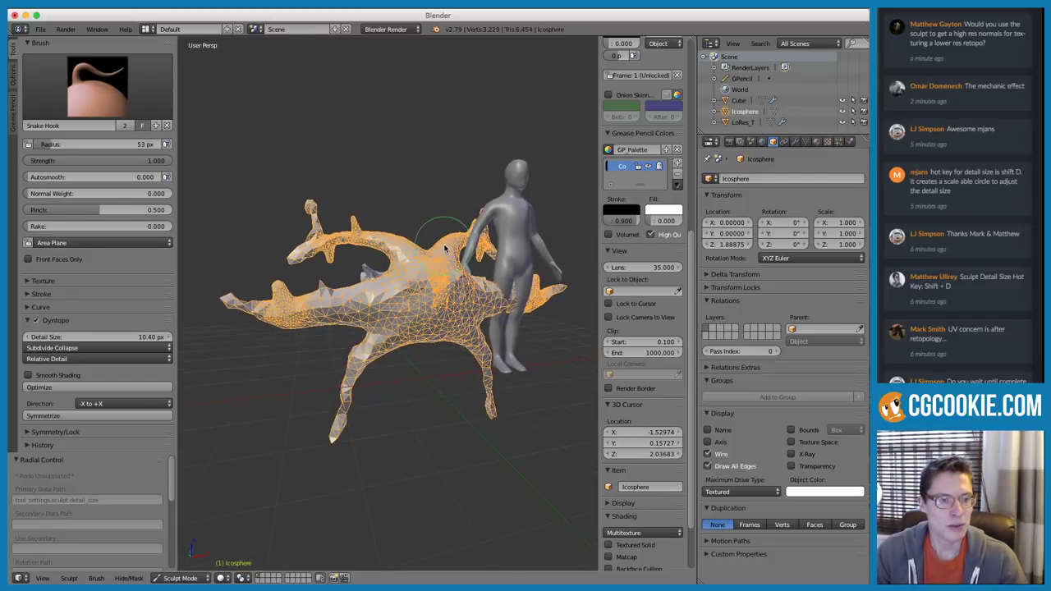
click(86, 358)
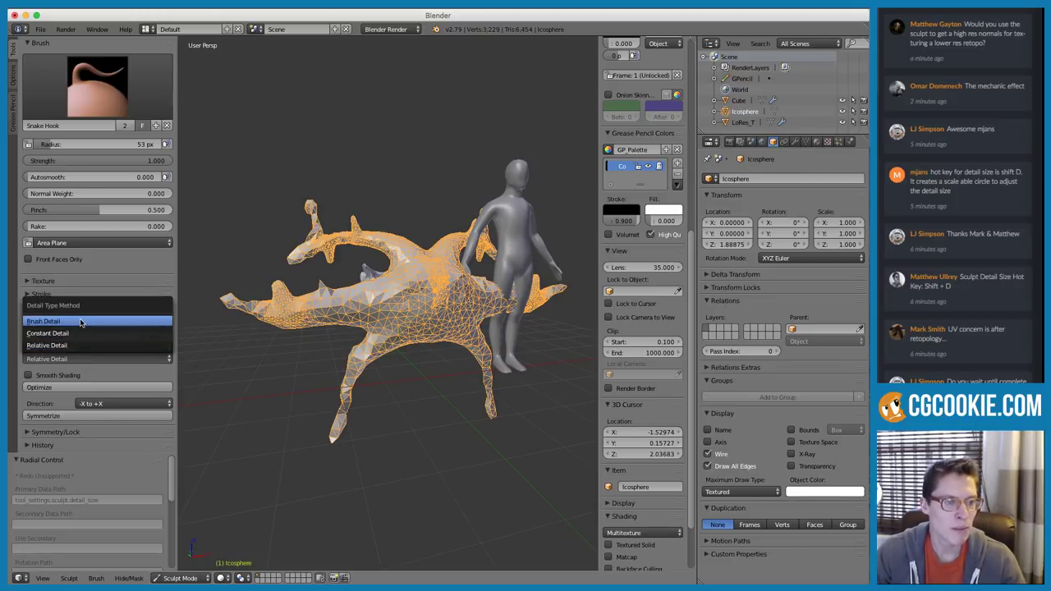
click(82, 321)
Enlarge the Snake Hook brush radius to 77 px and finally 146 px
key(f)
click(329, 282)
scroll(327, 287, down, 1)
middle_drag(312, 307, 331, 302)
key(f)
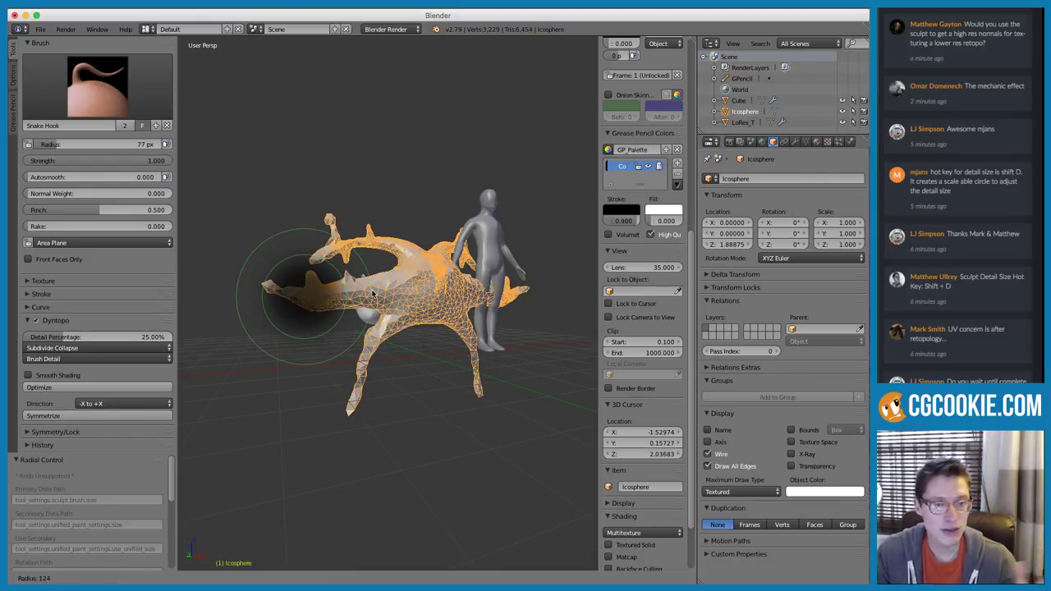
click(374, 296)
mouse_move(340, 317)
middle_down()
mouse_move(329, 329)
mouse_move(304, 317)
middle_up()
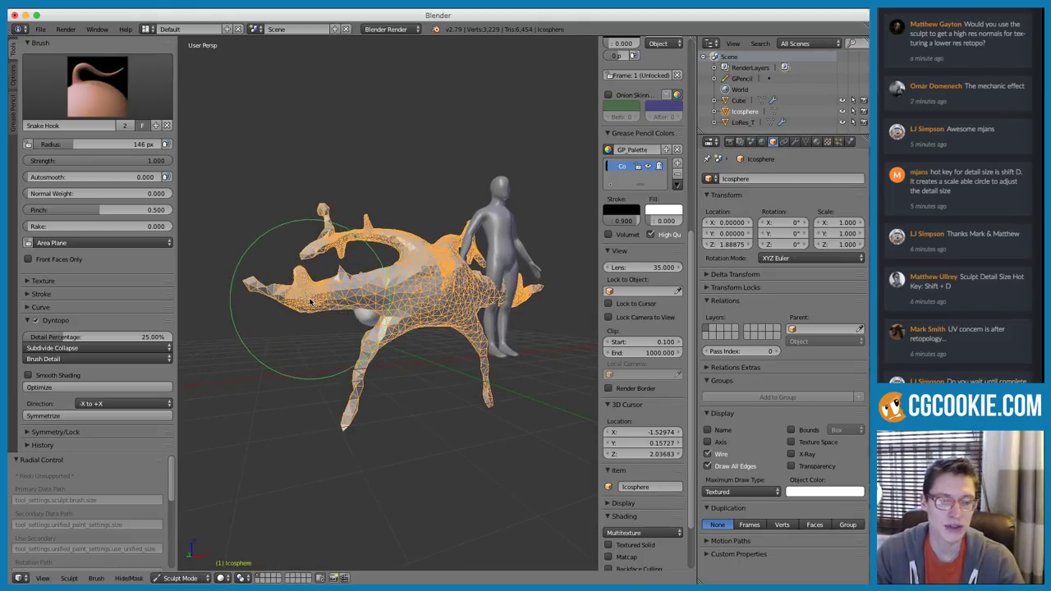
Sculpt the creature's extended lower arm with the Inflate/Deflate brush, reducing the radius from 146 px to 31 px and 16 px
click(96, 86)
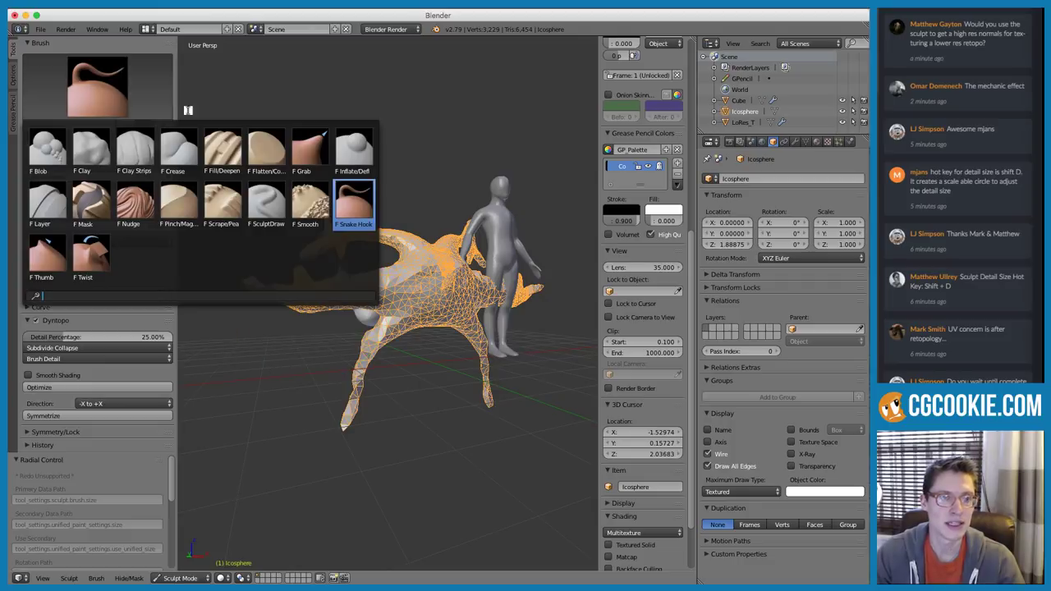
click(361, 149)
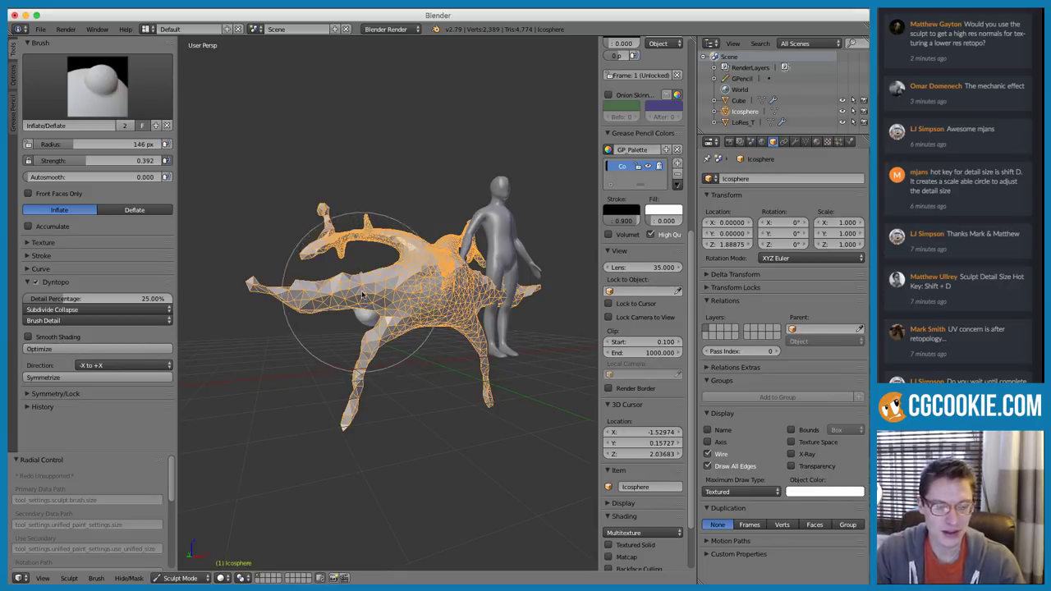
key(f)
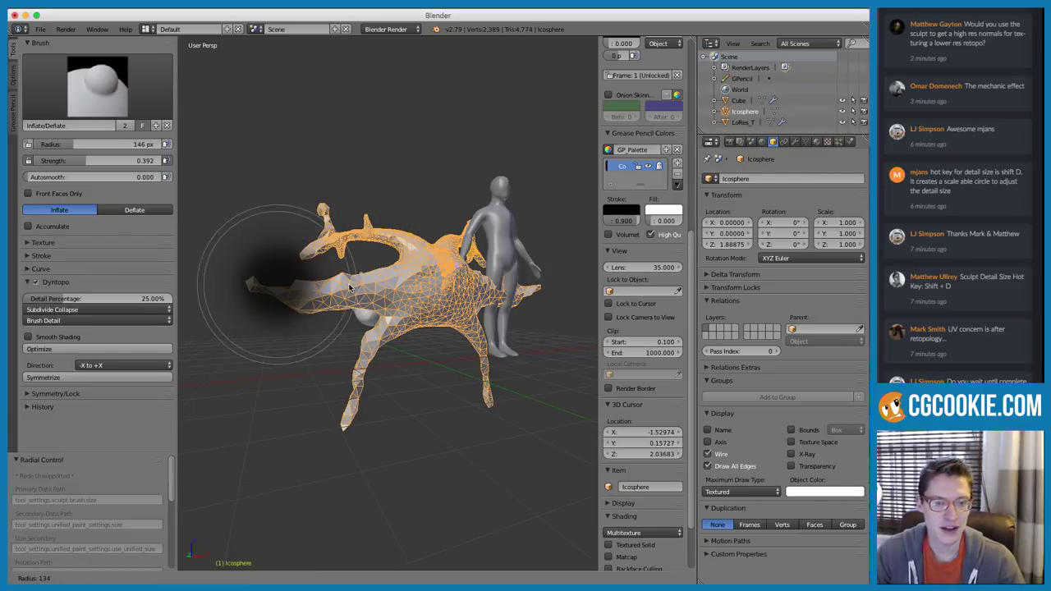
click(262, 287)
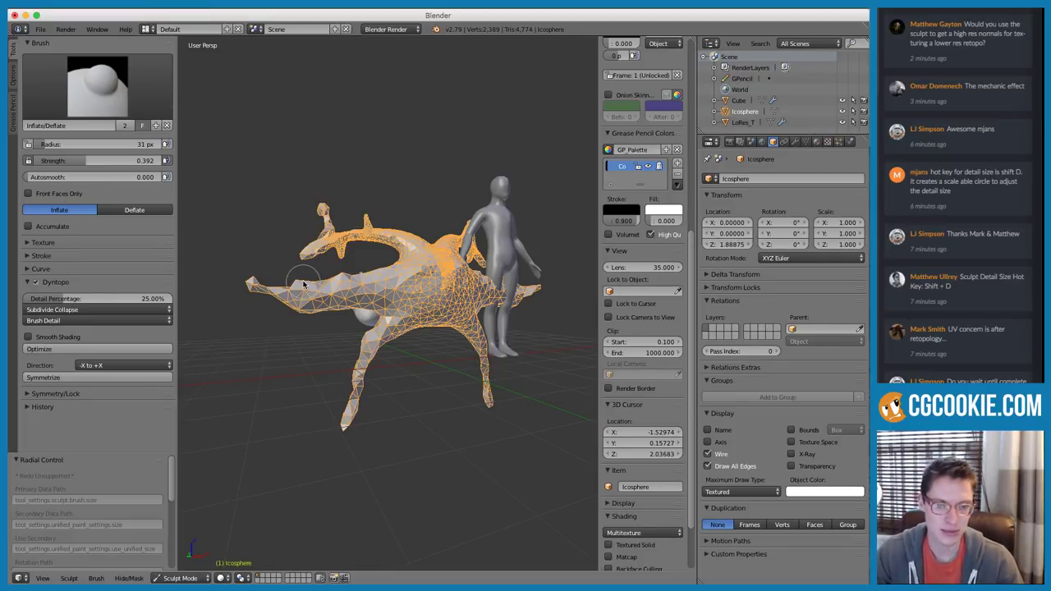
middle_drag(307, 285, 323, 300)
mouse_move(323, 300)
mouse_down()
mouse_move(328, 311)
mouse_move(314, 283)
mouse_move(328, 318)
mouse_move(321, 306)
mouse_up()
key(f)
click(323, 316)
scroll(332, 297, up, 5)
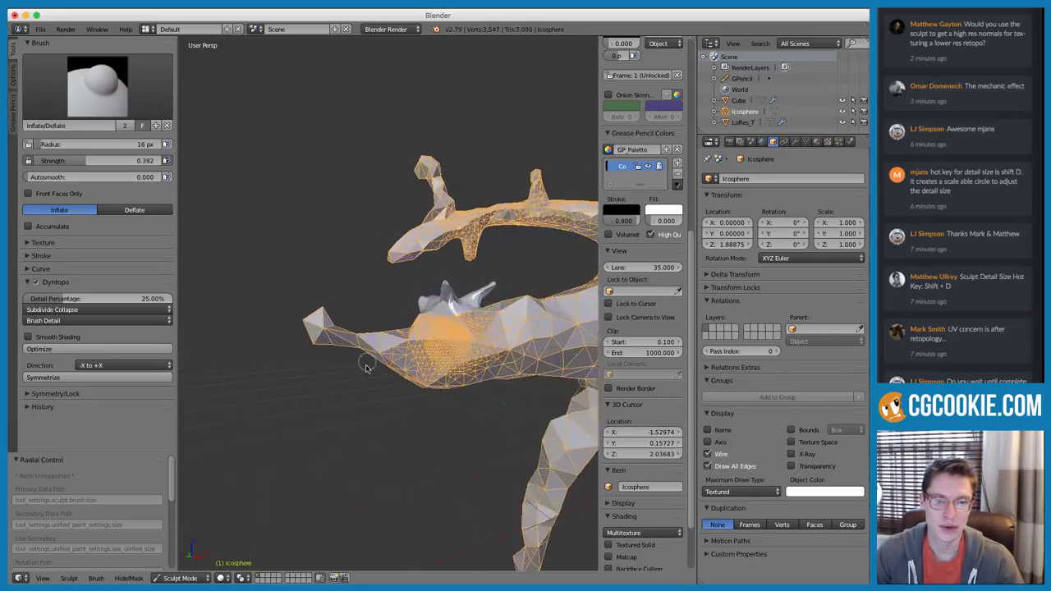
Set the Inflate/Deflate brush radius to 105 px
middle_drag(434, 277, 267, 315)
scroll(380, 282, down, 3)
key(f)
click(431, 285)
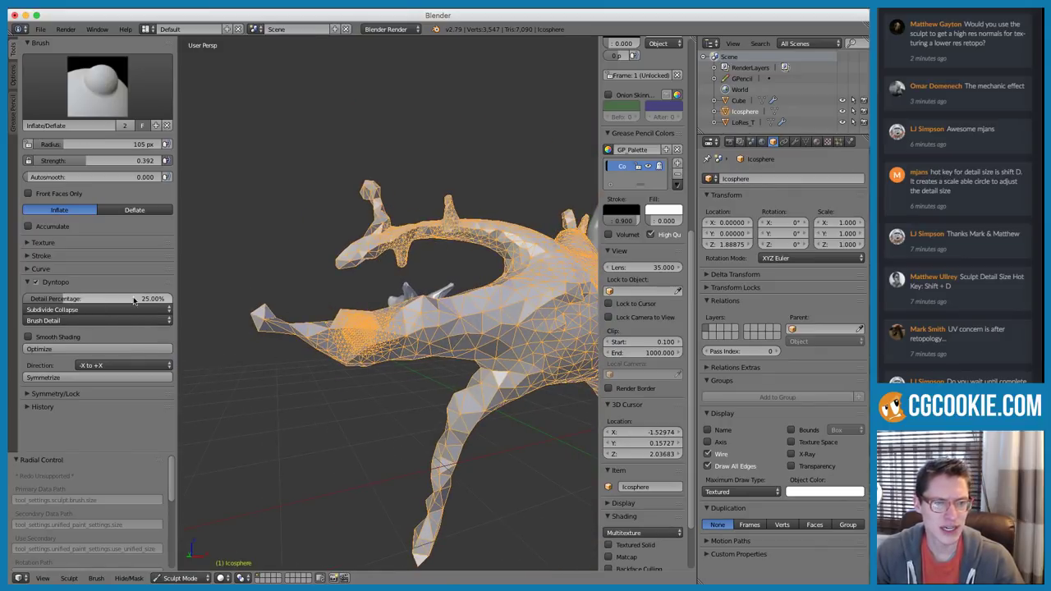
Compare the creature with Dyntopo smooth shading on and off, and view the human figure standing beside it
scroll(436, 313, up, 2)
middle_drag(437, 324, 447, 319)
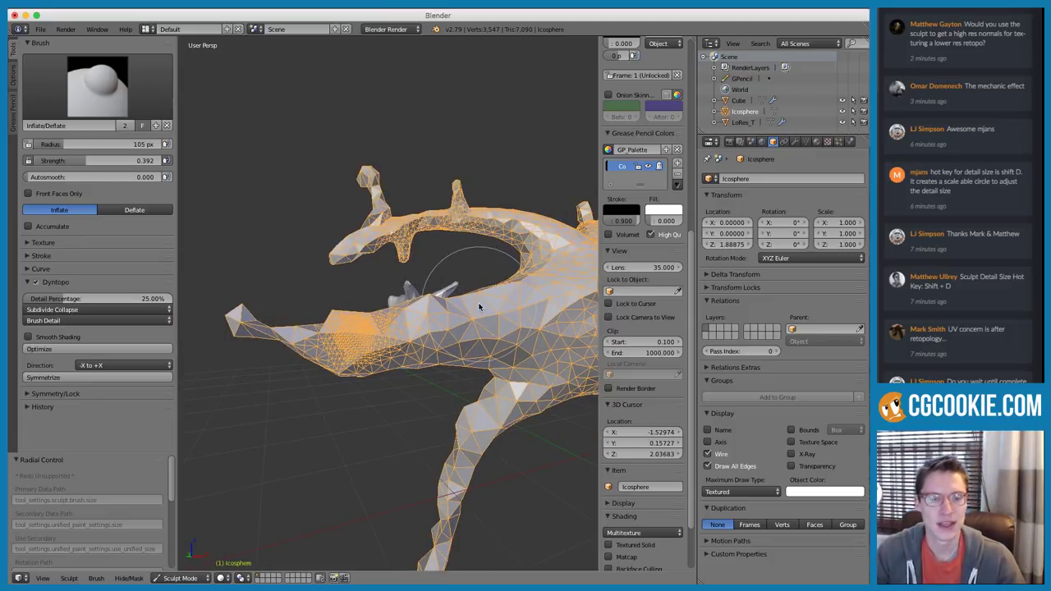
mouse_move(476, 300)
middle_down()
mouse_move(470, 265)
mouse_move(465, 279)
middle_up()
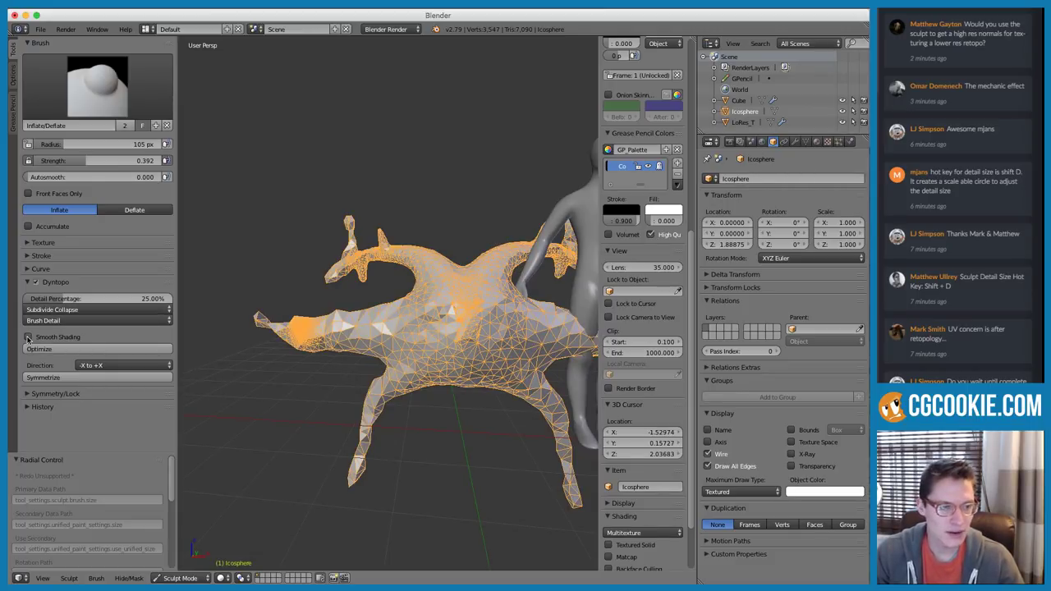
click(27, 337)
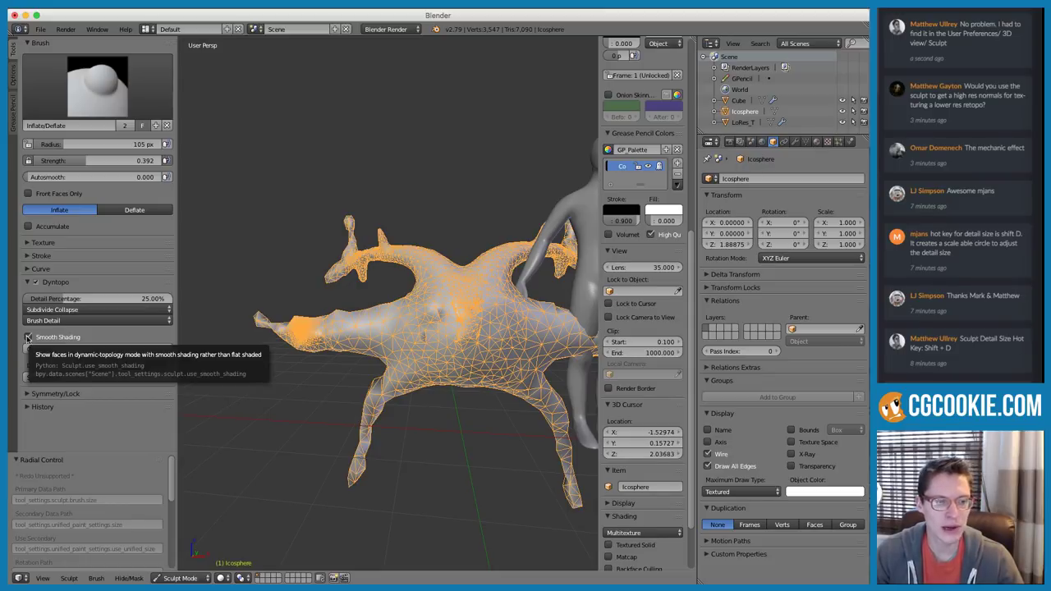
click(27, 338)
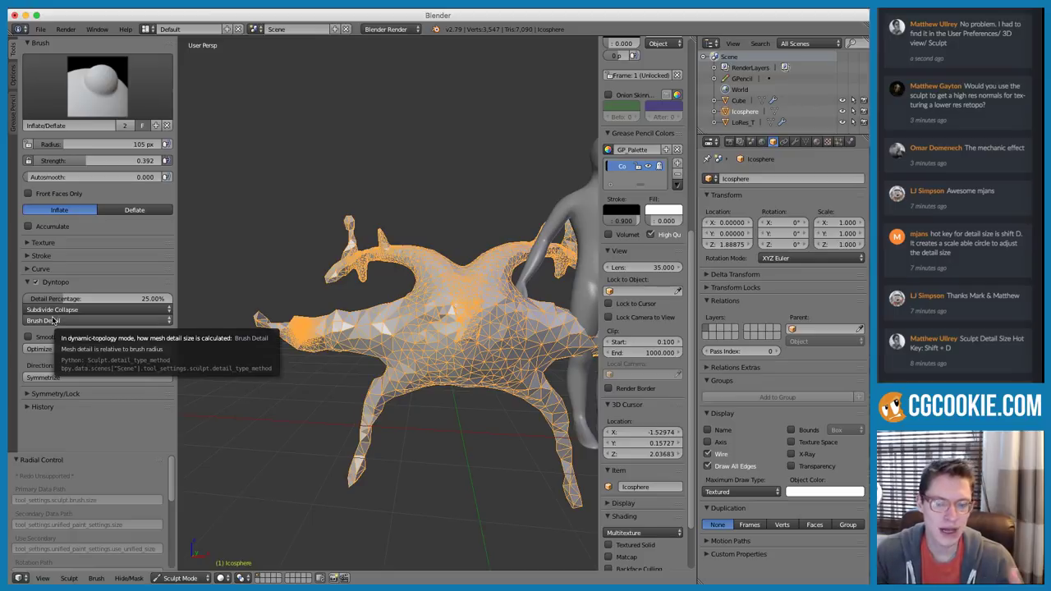
mouse_move(509, 247)
middle_down()
mouse_move(457, 283)
mouse_move(435, 332)
mouse_move(420, 306)
mouse_move(432, 334)
mouse_move(367, 281)
middle_up()
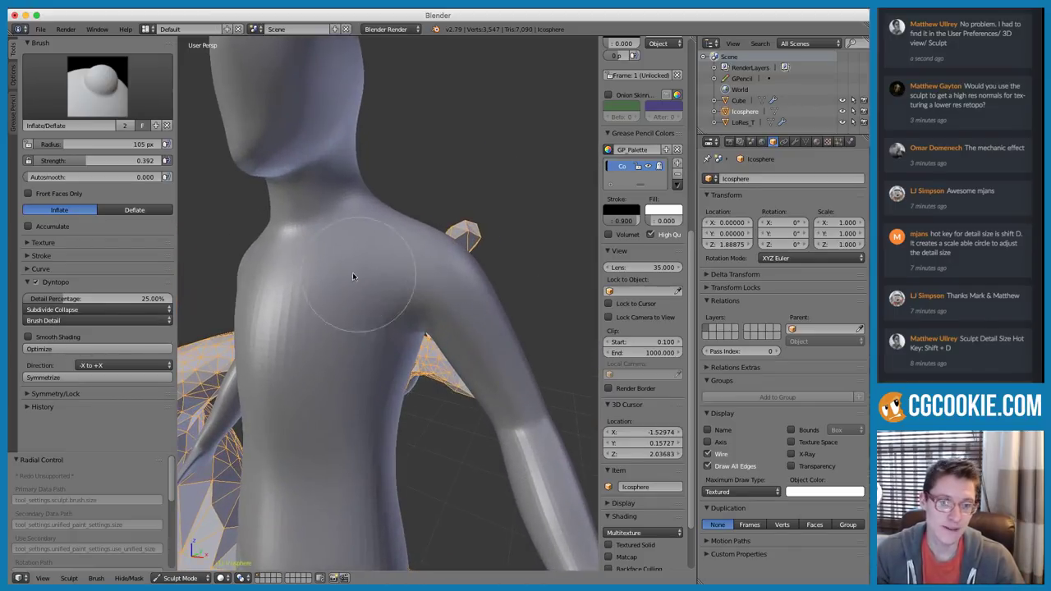
scroll(427, 353, down, 6)
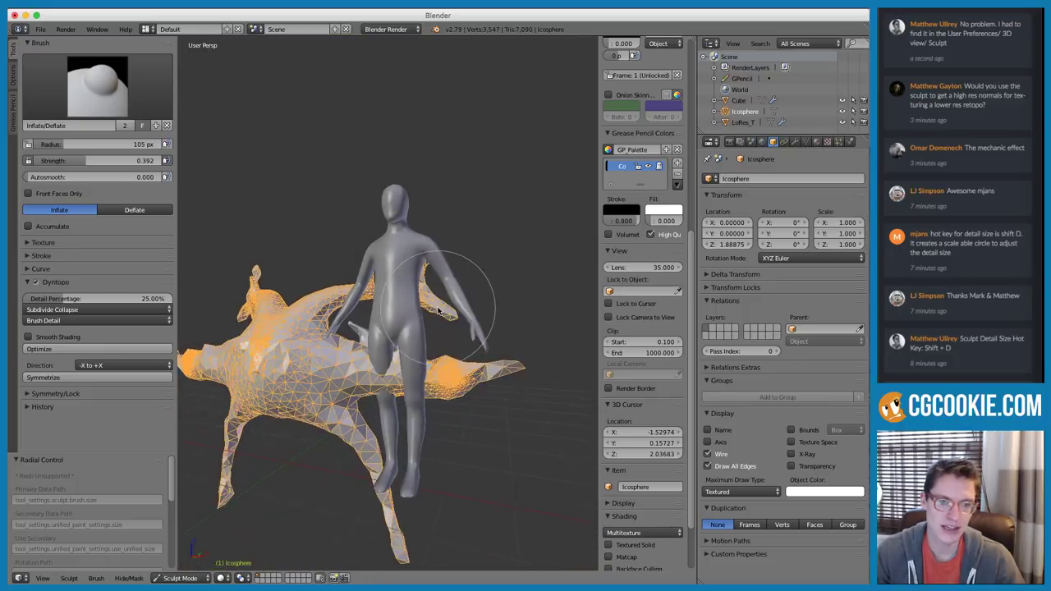
middle_drag(437, 311, 438, 315)
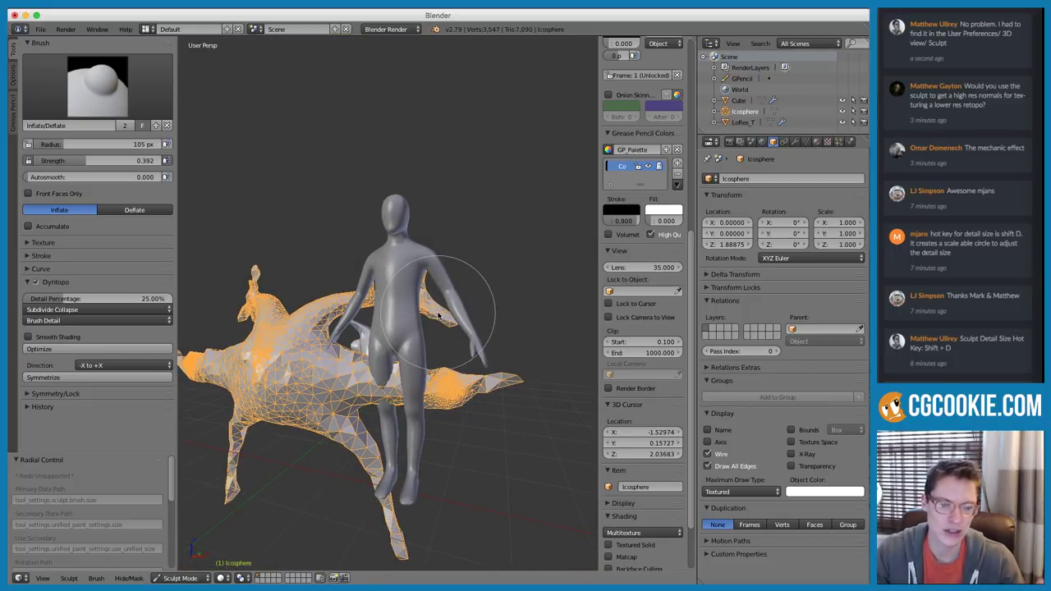
Compare the creature's body from another angle with Dyntopo smooth shading on and back off
middle_drag(246, 330, 324, 340)
scroll(318, 340, up, 1)
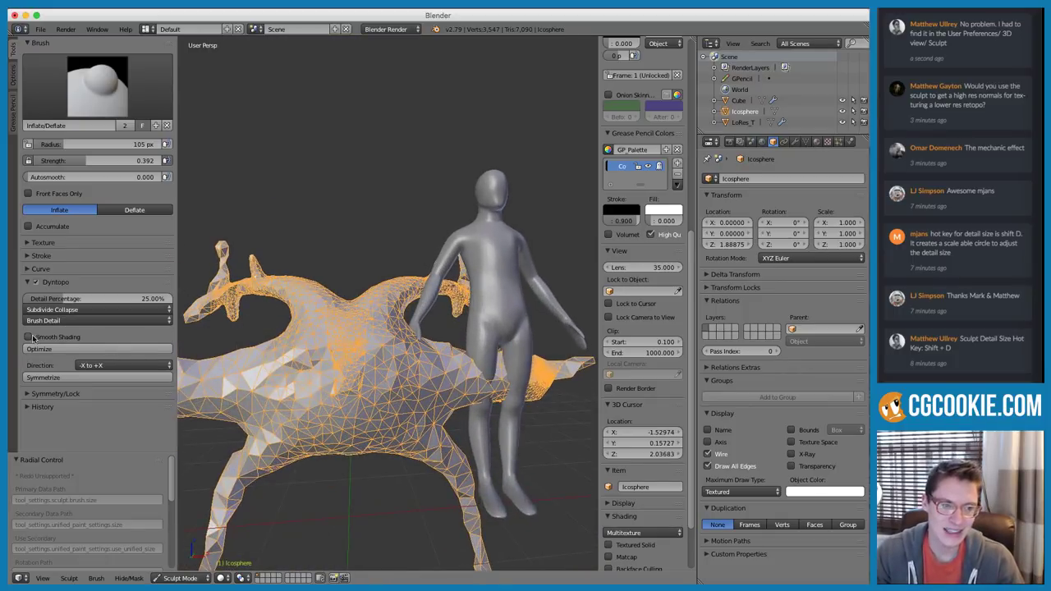
click(29, 337)
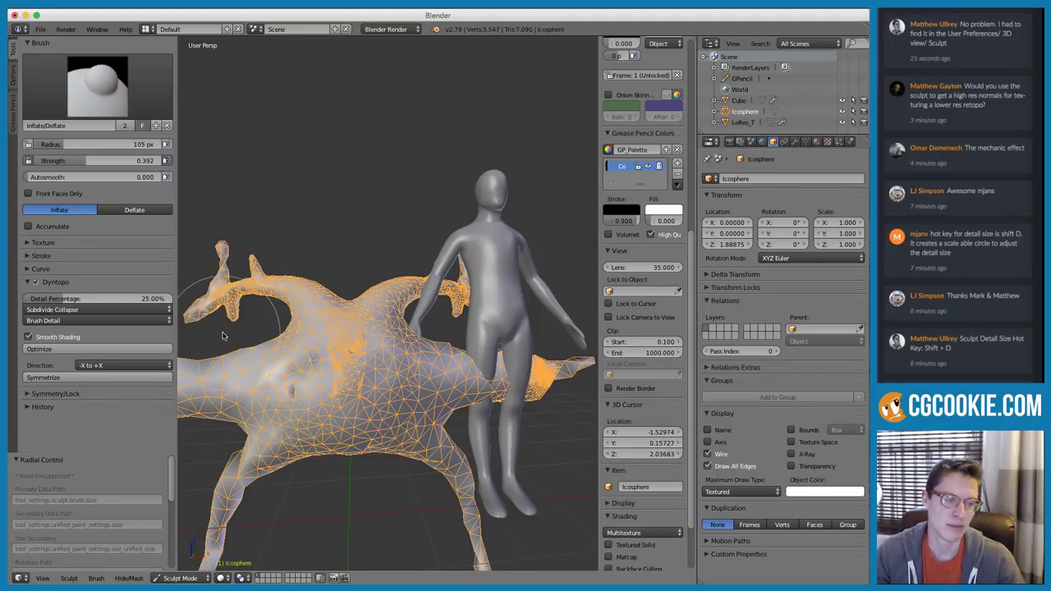
click(28, 336)
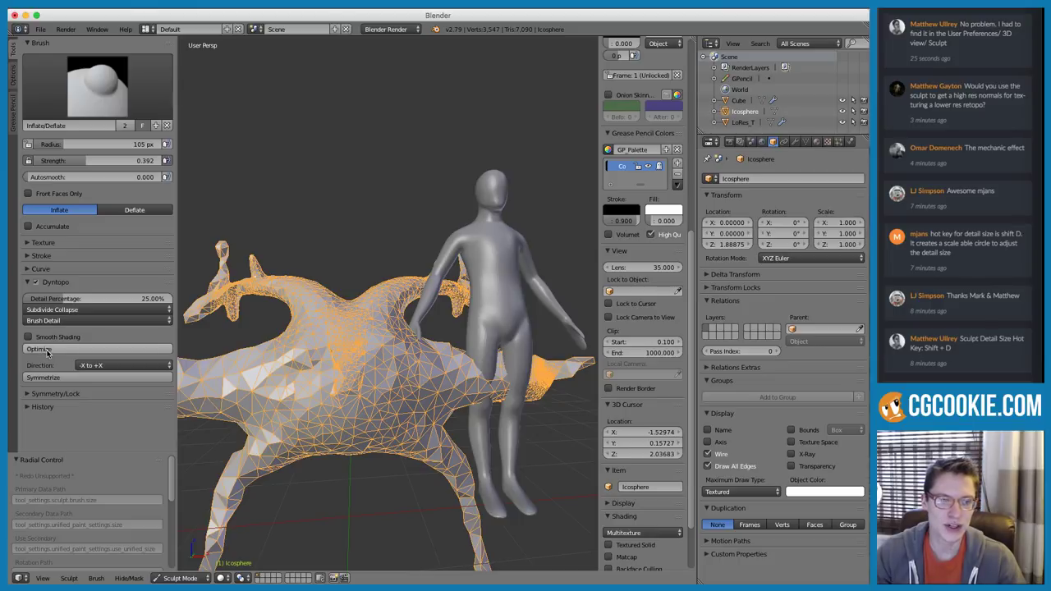
Optimize the creature's Dyntopo sculpt data
click(92, 353)
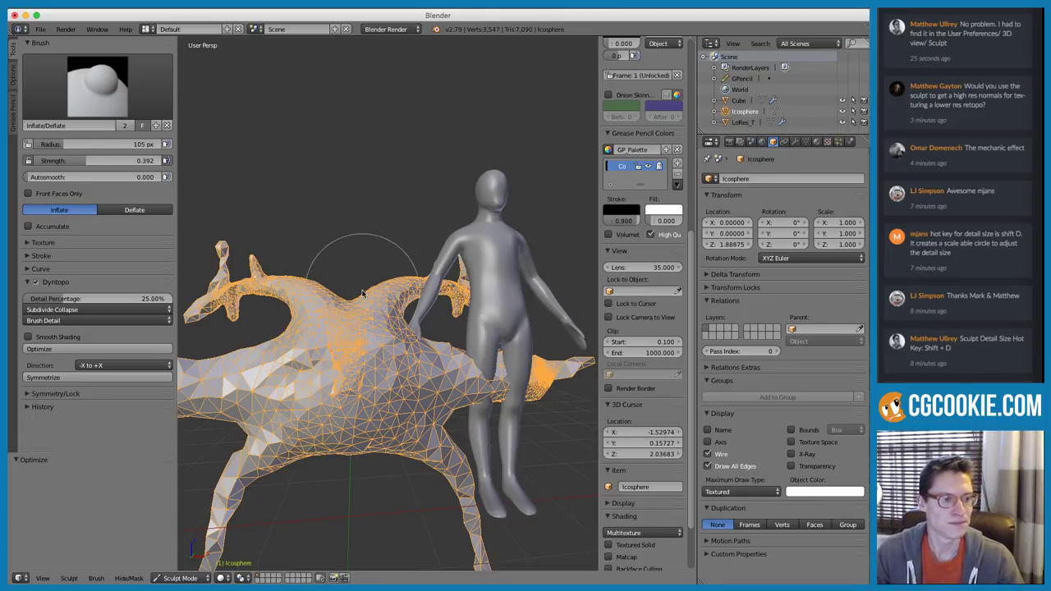
mouse_move(369, 333)
middle_down()
mouse_move(379, 339)
mouse_move(316, 336)
middle_up()
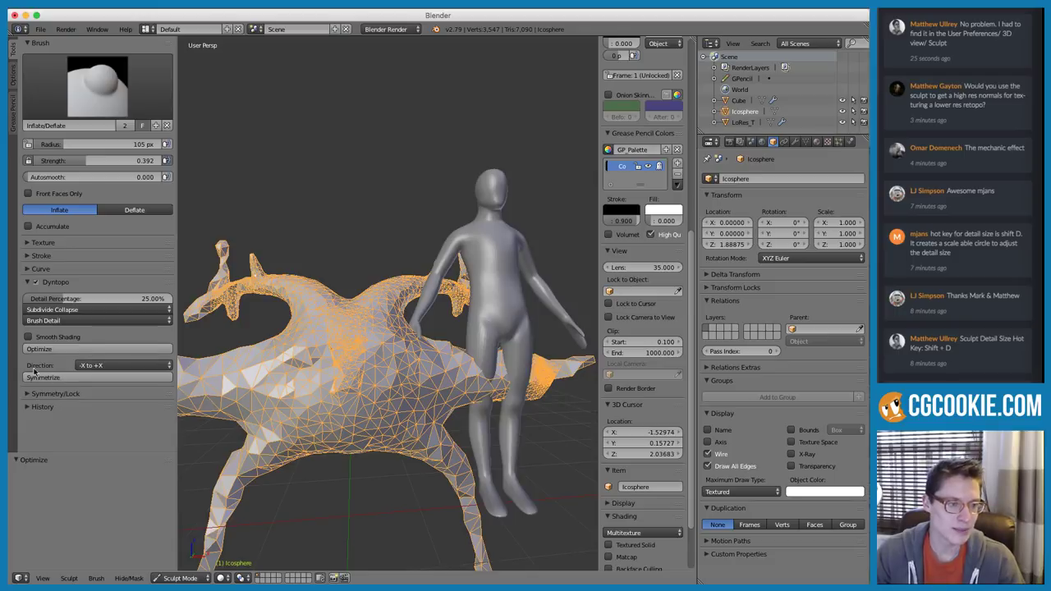
Inflate both sides of the creature's body with the Inflate/Deflate brush at a 76 px radius and show the symmetry settings
mouse_move(425, 386)
middle_down()
mouse_move(392, 366)
mouse_move(396, 337)
middle_up()
key(f)
click(410, 383)
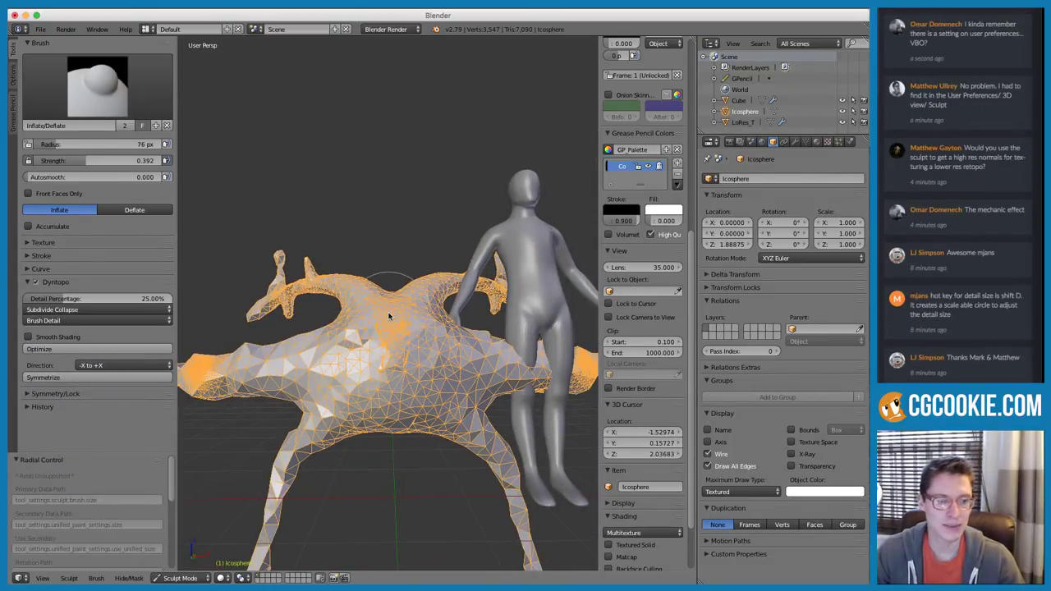
click(72, 395)
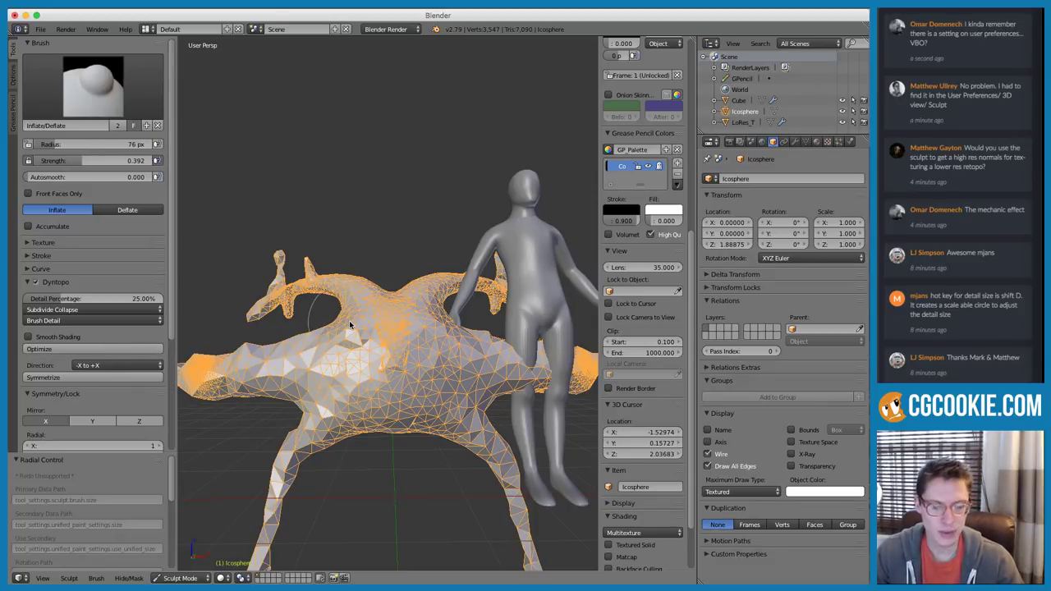
mouse_move(340, 386)
mouse_down()
mouse_move(333, 358)
mouse_move(343, 406)
mouse_move(332, 402)
mouse_up()
mouse_move(460, 379)
mouse_down()
mouse_move(345, 403)
mouse_move(451, 384)
mouse_move(413, 385)
mouse_up()
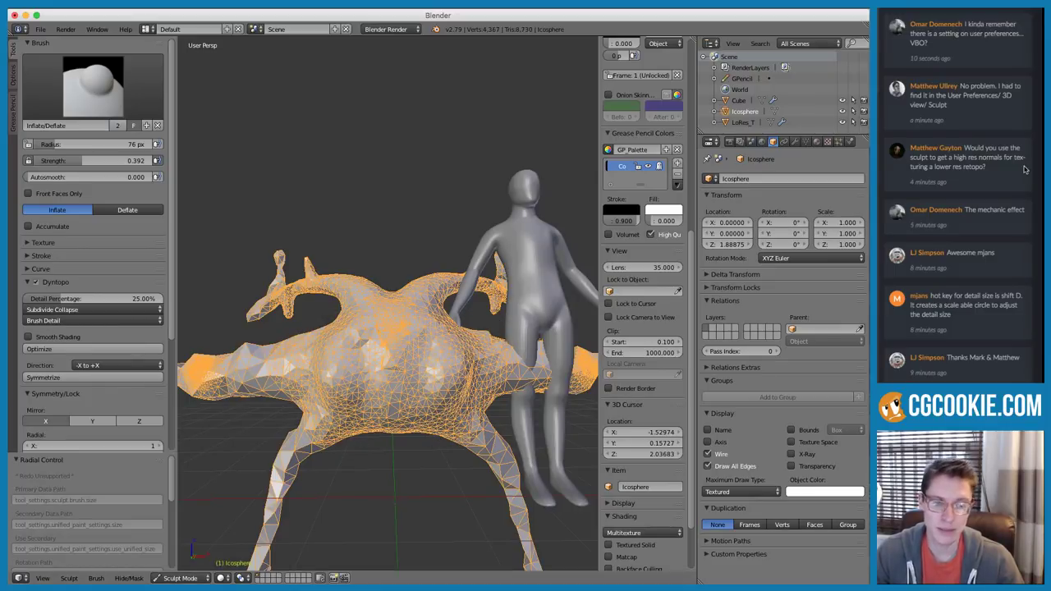
Symmetrize the creature's mesh from -X to +X, undoing and redoing the operation to compare both states
click(26, 393)
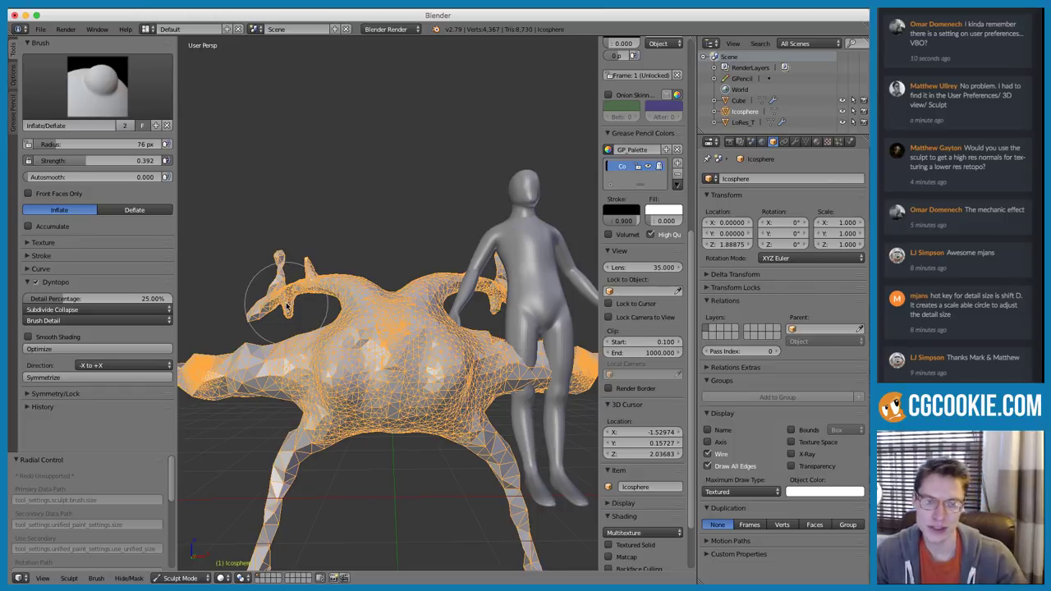
scroll(386, 400, up, 4)
middle_drag(387, 400, 474, 331)
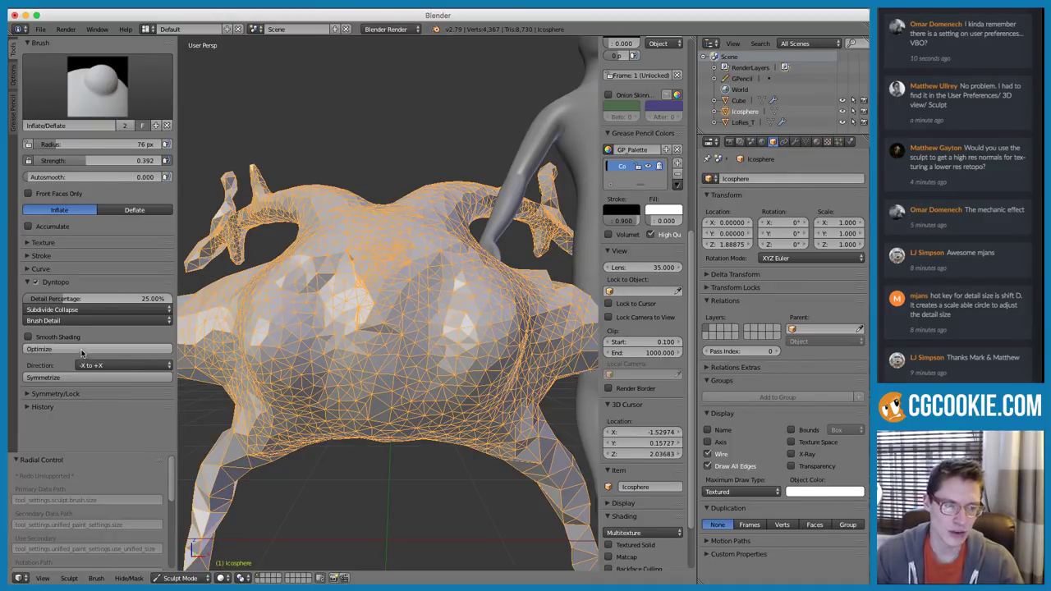
click(75, 376)
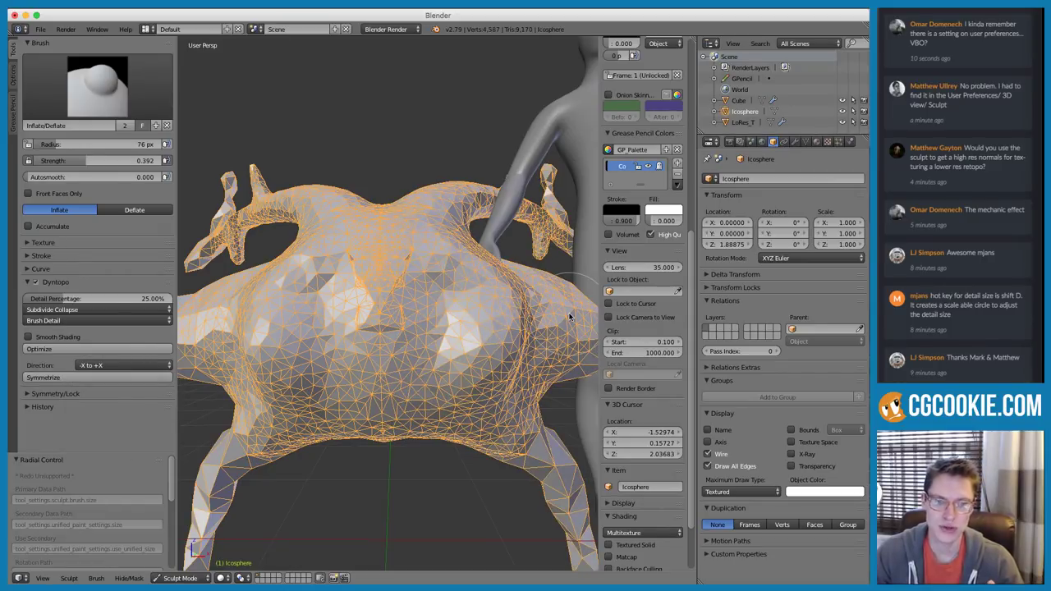
key(ctrl+z)
key(ctrl+shift+z)
key(ctrl+z)
key(ctrl+z)
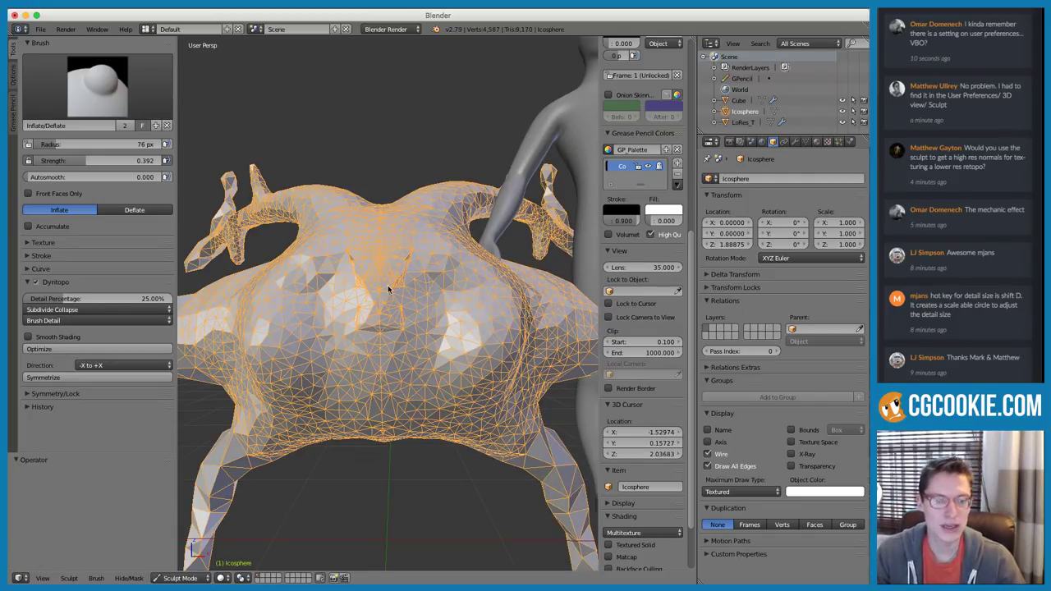
Turn off X mirror symmetry and pull down one side of the creature's belly with the Grab brush
mouse_move(413, 310)
middle_down()
mouse_move(410, 267)
mouse_move(376, 295)
mouse_move(385, 336)
mouse_move(389, 318)
middle_up()
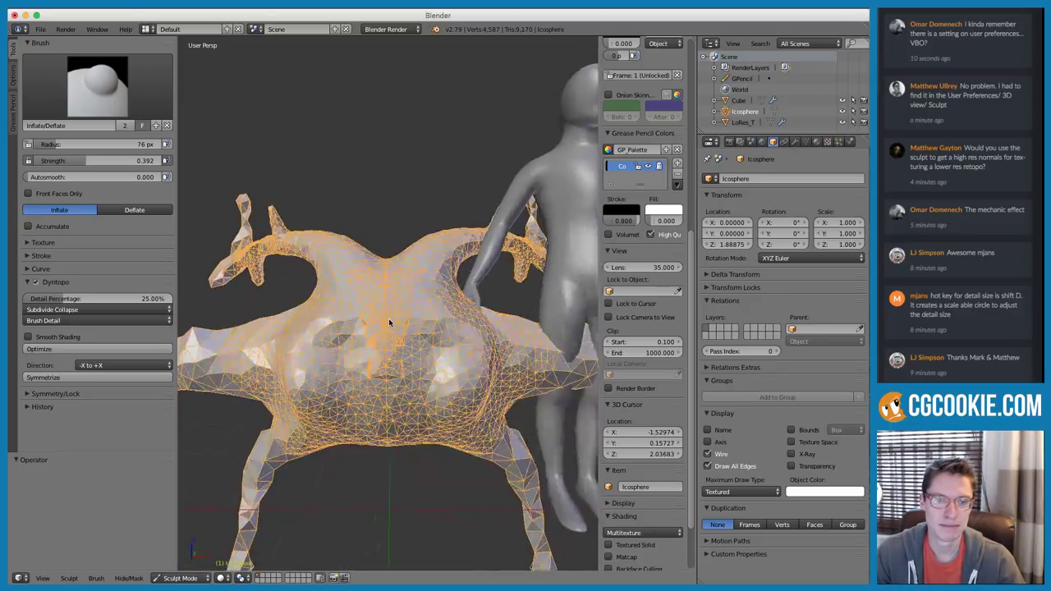
middle_drag(463, 344, 447, 304)
ctrl+middle_drag(408, 273, 393, 334)
click(56, 393)
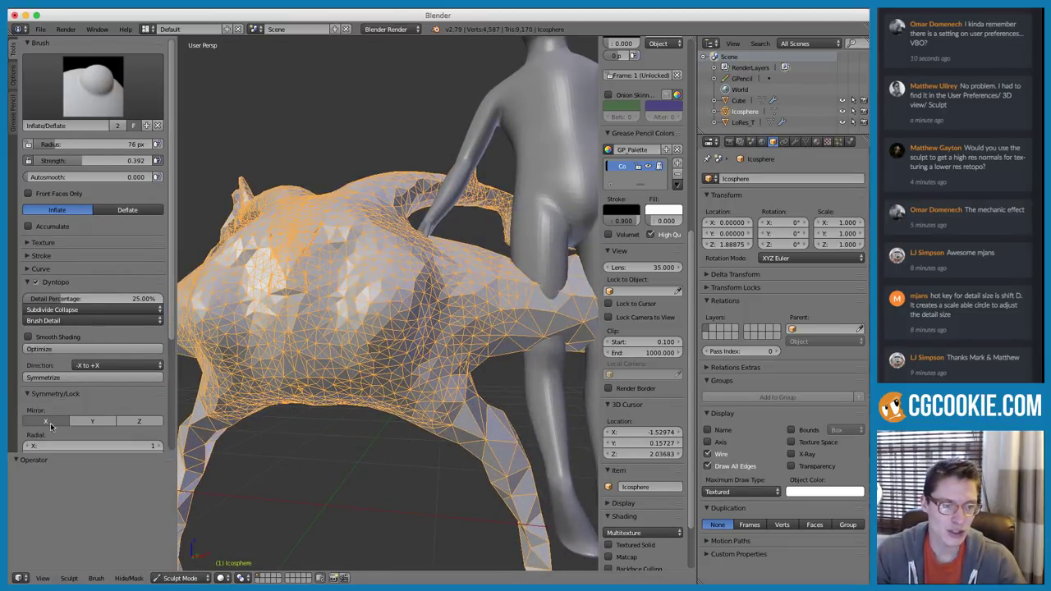
mouse_move(407, 396)
middle_down()
mouse_move(390, 386)
mouse_move(398, 349)
middle_up()
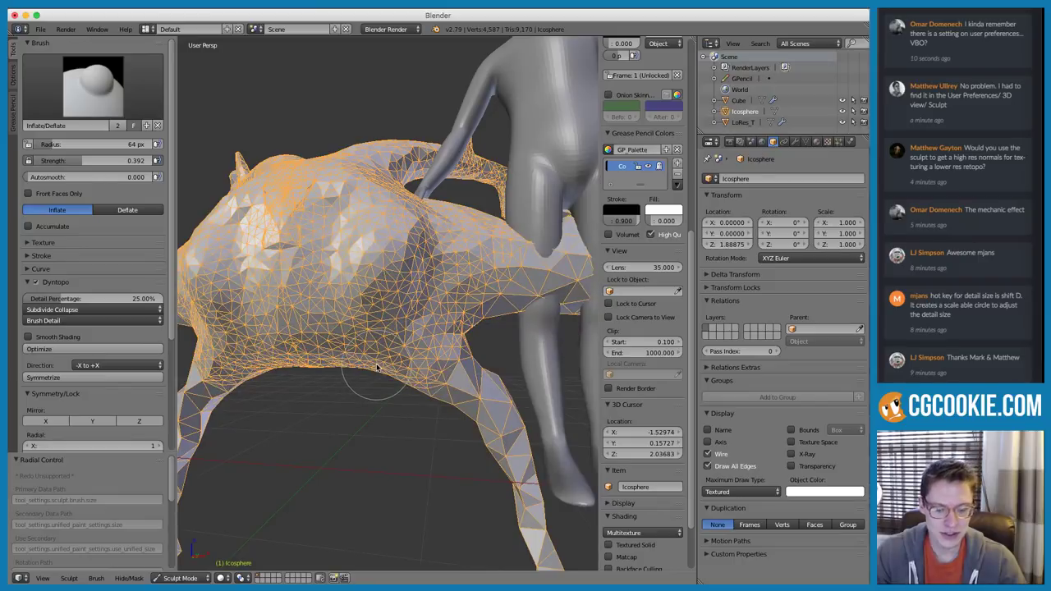
key(g)
drag(374, 366, 375, 409)
drag(453, 326, 492, 303)
Set the Grab brush radius to 101 px and pull the surface of the creature's arm on the same side
shift+middle_drag(525, 283, 429, 318)
scroll(421, 329, up, 5)
scroll(323, 307, down, 3)
middle_drag(329, 287, 356, 278)
key(f)
click(376, 277)
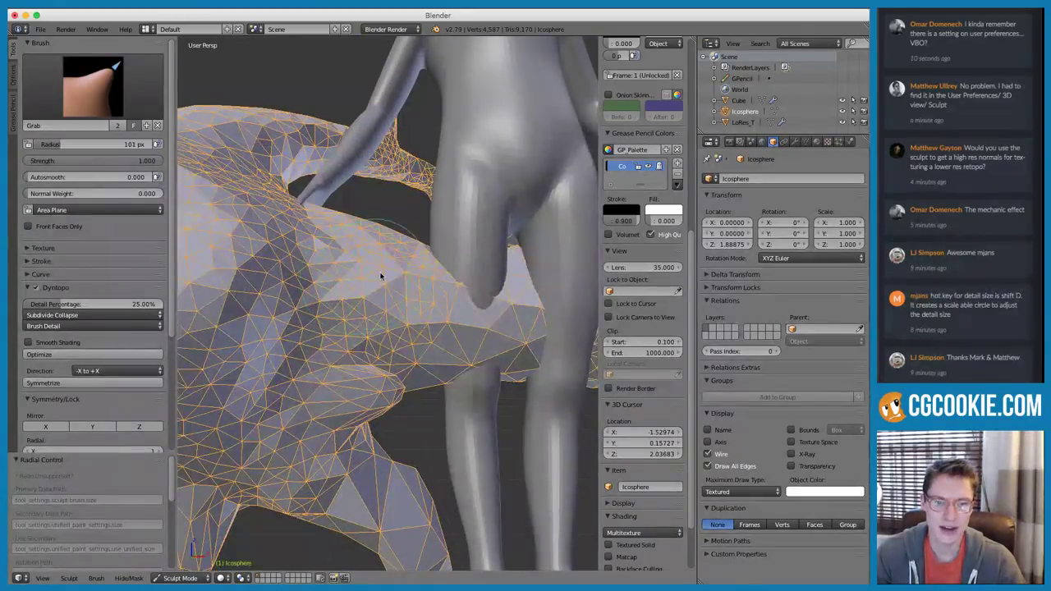
drag(379, 271, 406, 261)
scroll(411, 271, down, 8)
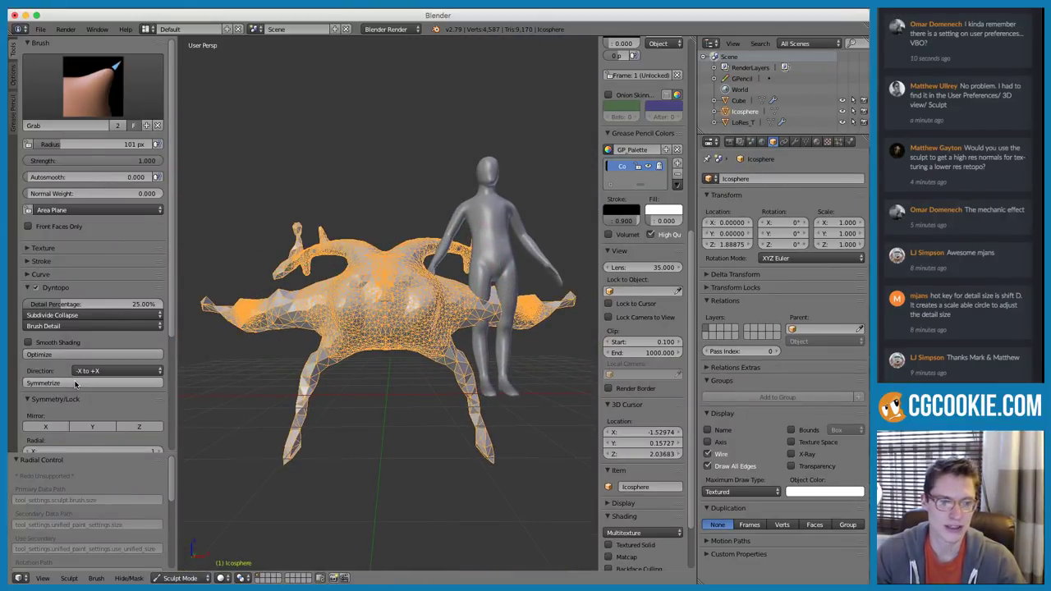
Try symmetrizing from -X to +X, and with a direction arrow sketched above the creature, symmetrize its mesh from +X to -X
click(75, 383)
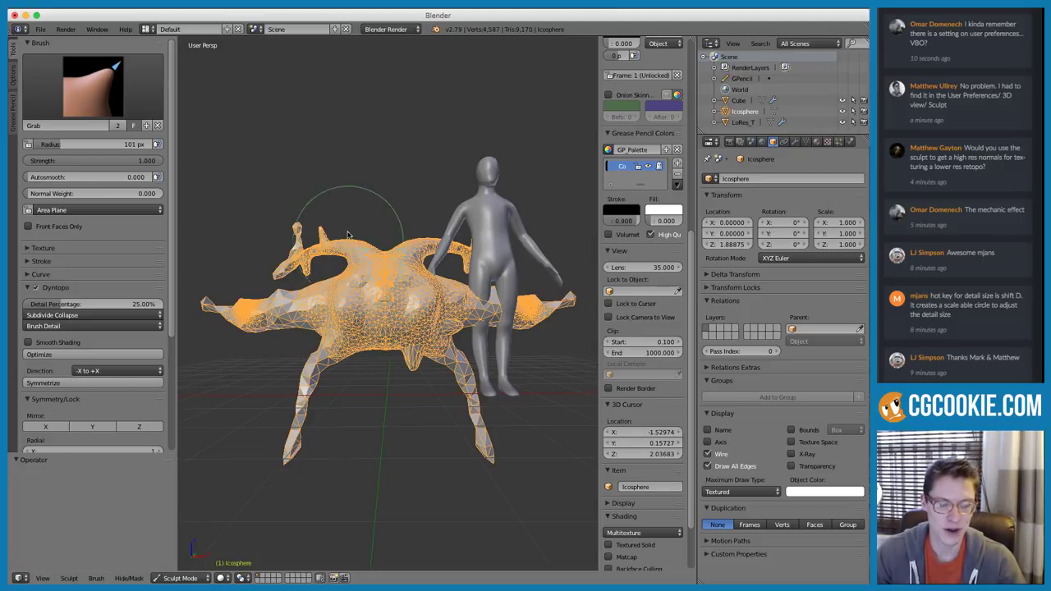
mouse_move(300, 174)
mouse_down()
mouse_move(423, 179)
mouse_move(389, 194)
mouse_up()
click(90, 371)
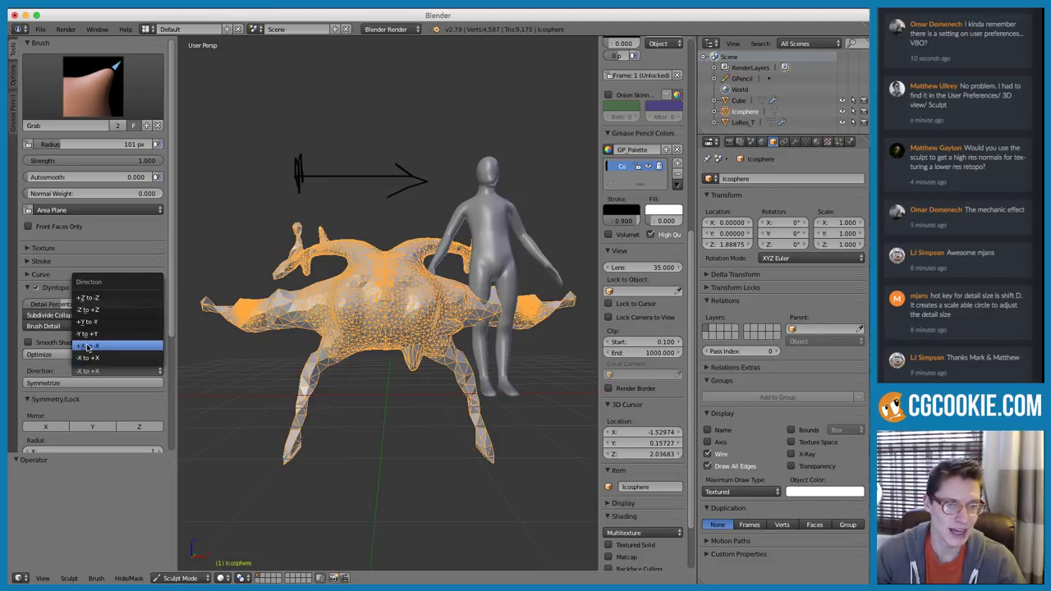
click(88, 347)
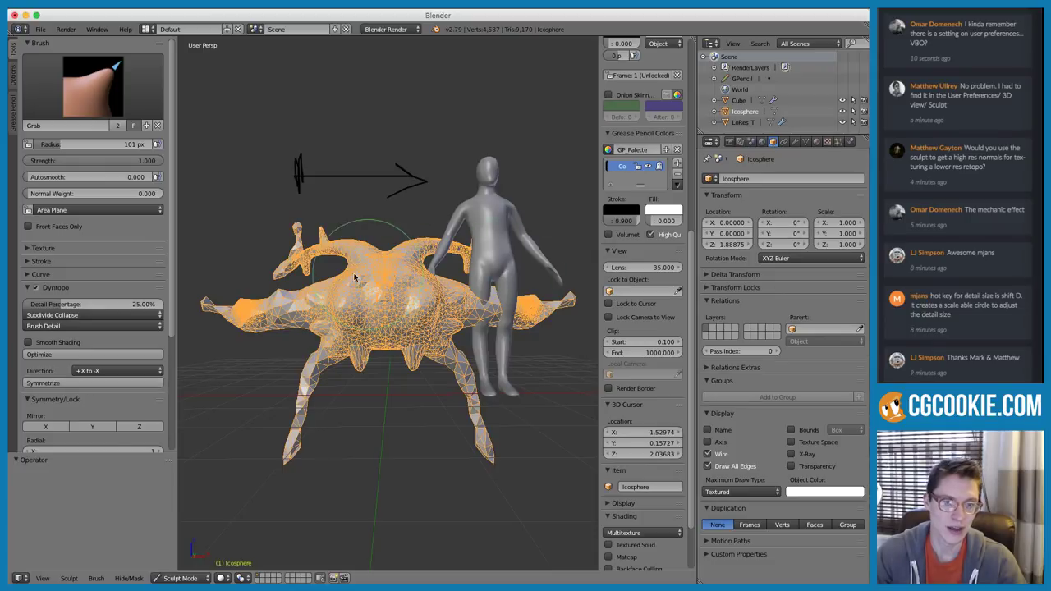
Remove the sketched arrow by deleting its Grease Pencil palette color in Object Mode, and return to Sculpt Mode
click(179, 578)
click(177, 567)
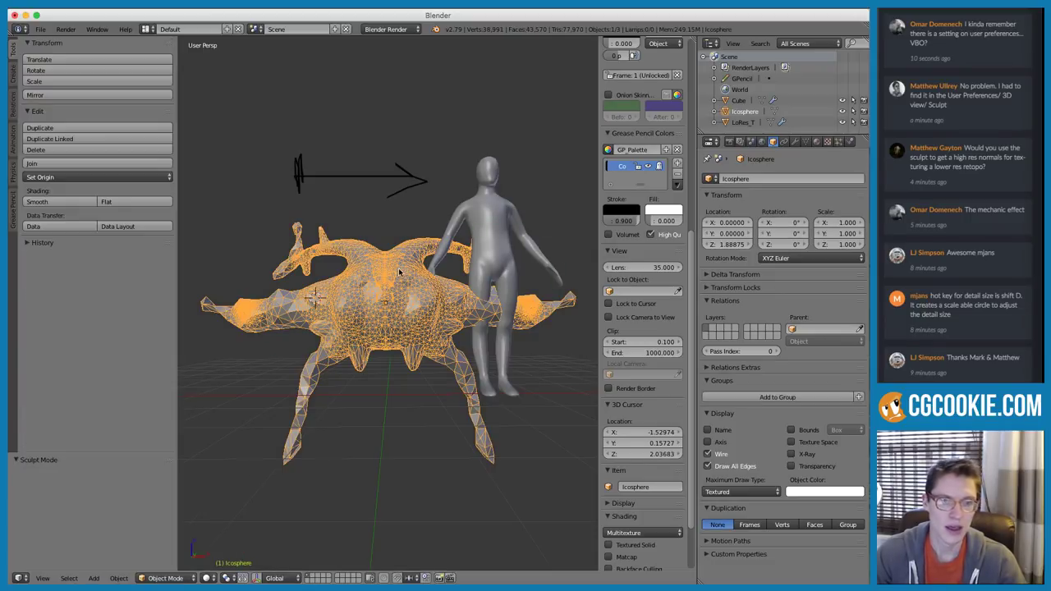
click(677, 174)
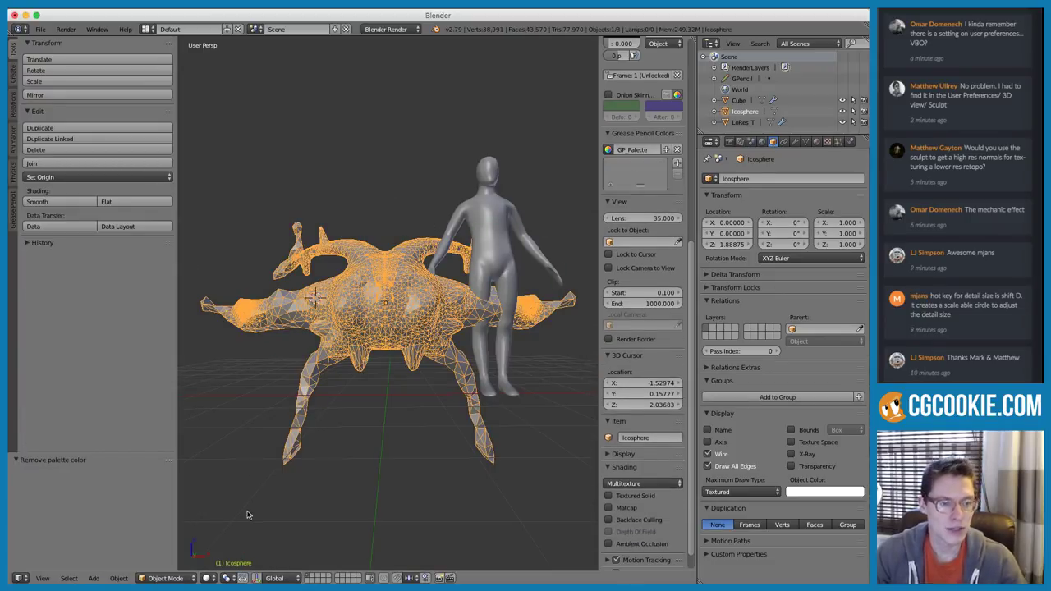
click(165, 578)
click(172, 505)
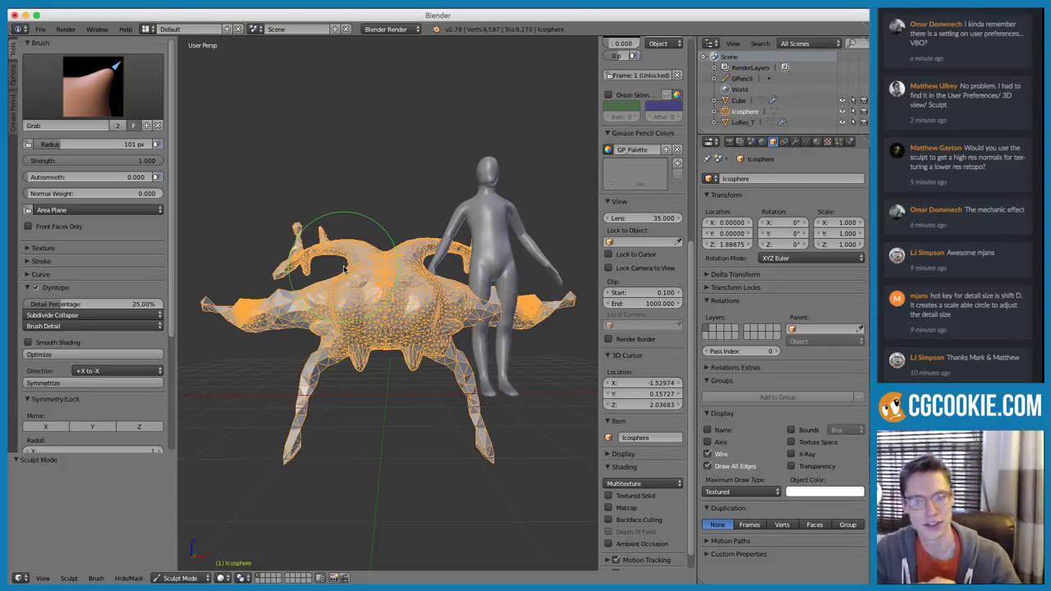
Switch to Object Mode and delete the sculpted creature
click(175, 578)
click(185, 564)
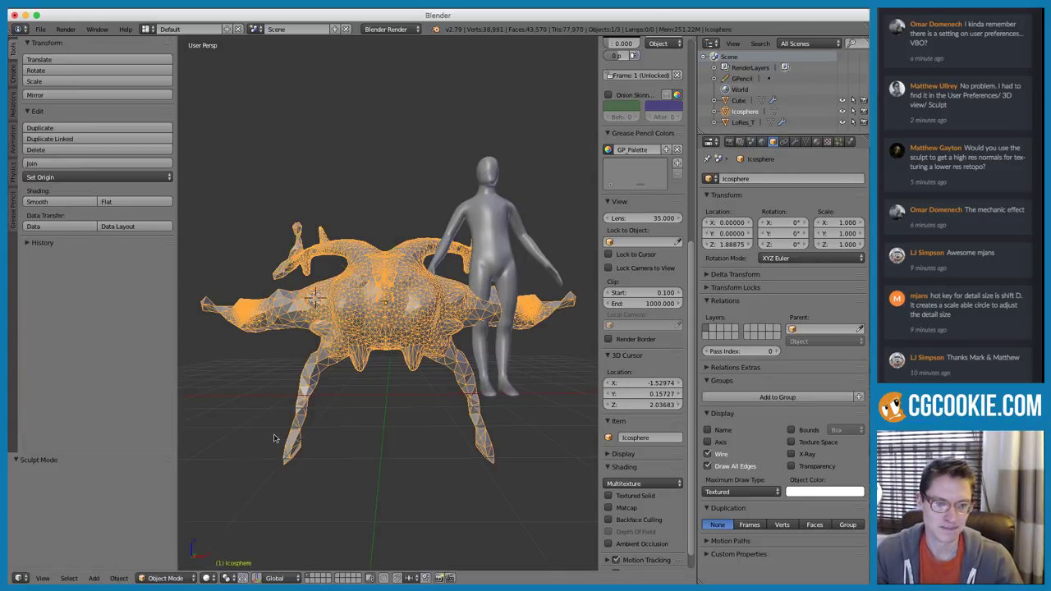
key(x)
click(353, 325)
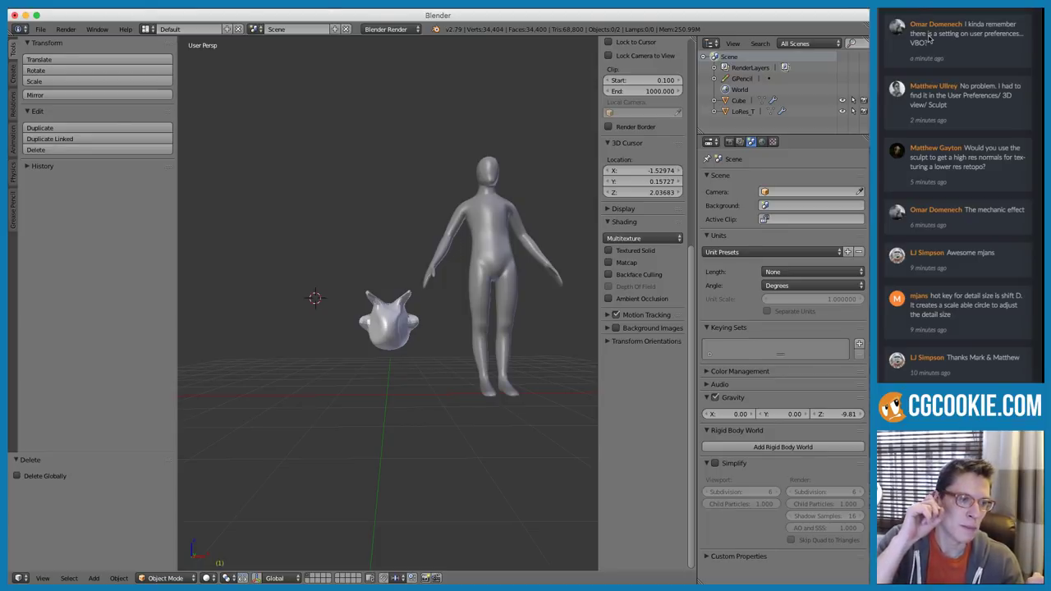
Open the user preferences and look through the System settings for a VBO option
mouse_move(408, 166)
middle_down()
mouse_move(430, 165)
mouse_move(417, 173)
middle_up()
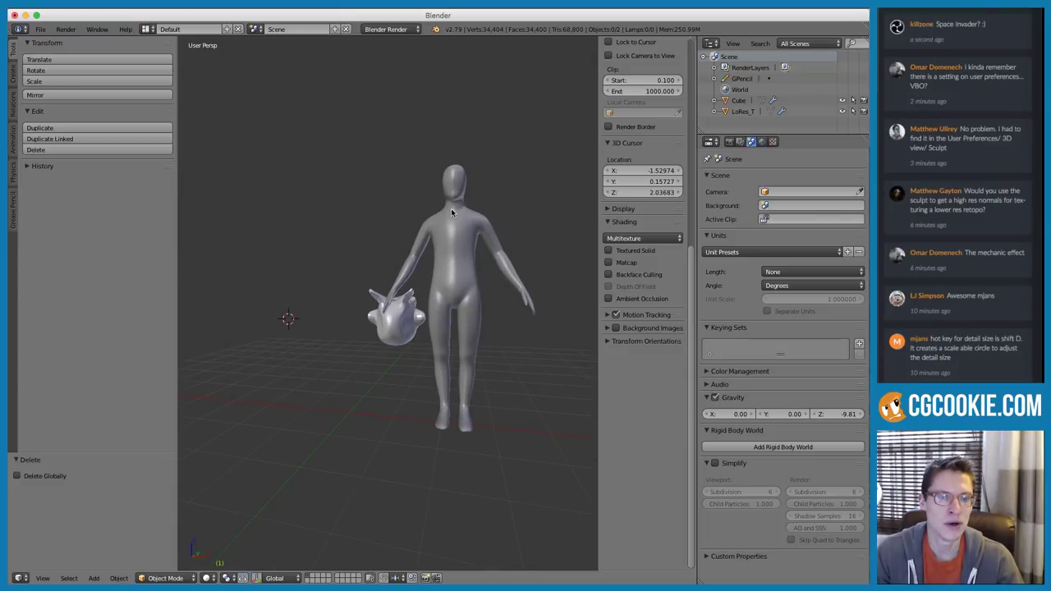
middle_drag(451, 212, 427, 221)
key(ctrl+alt+u)
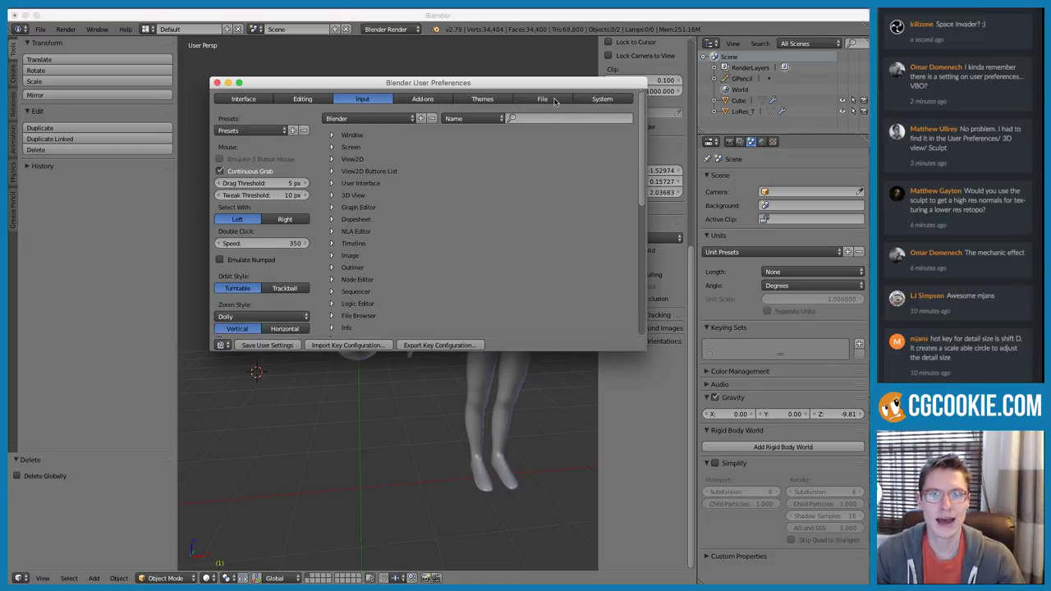
click(582, 99)
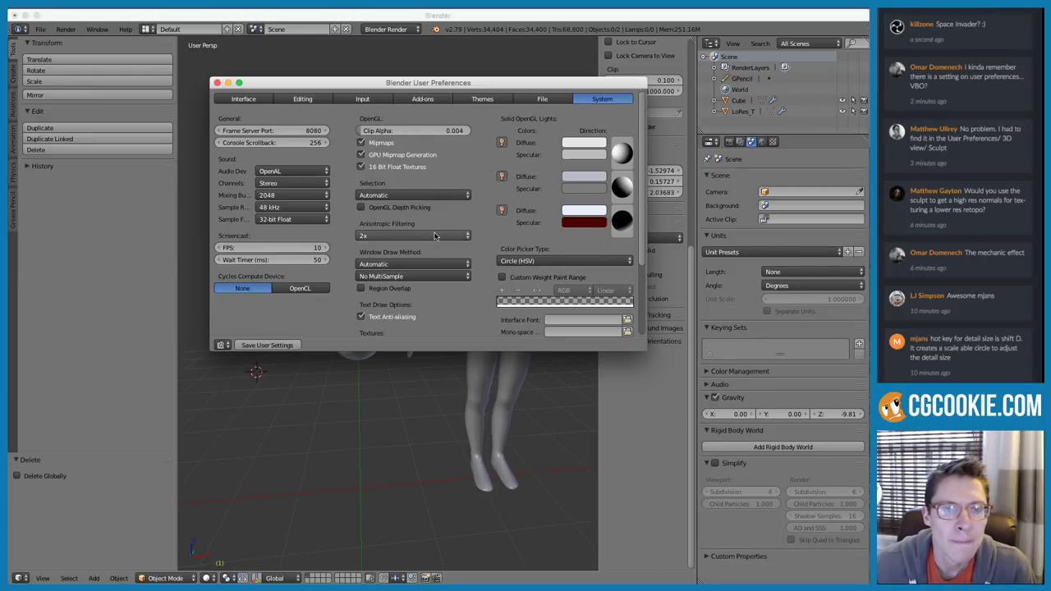
scroll(453, 272, down, 3)
scroll(460, 270, down, 2)
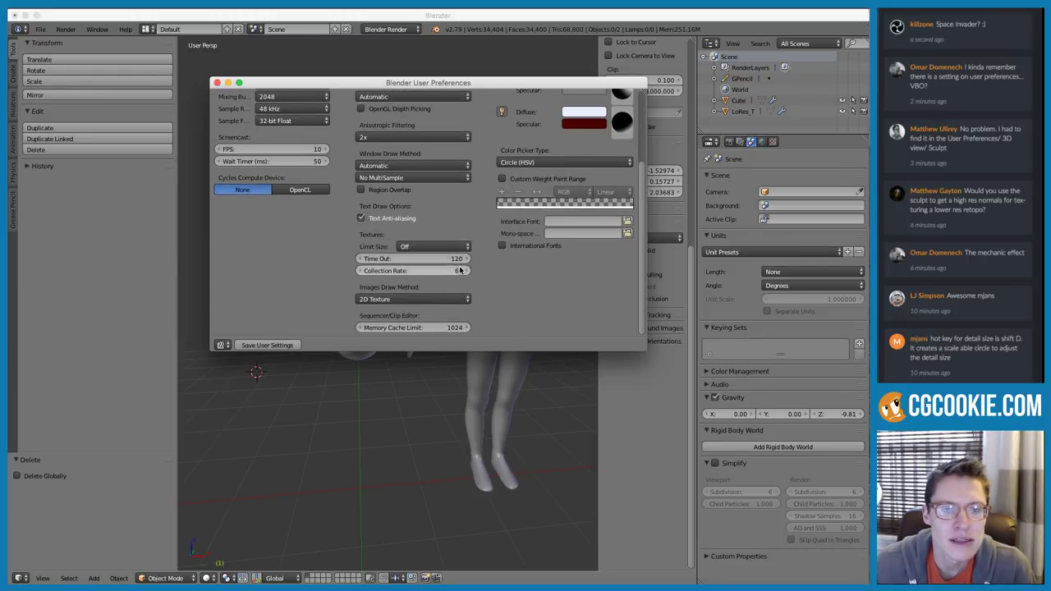
scroll(460, 270, up, 5)
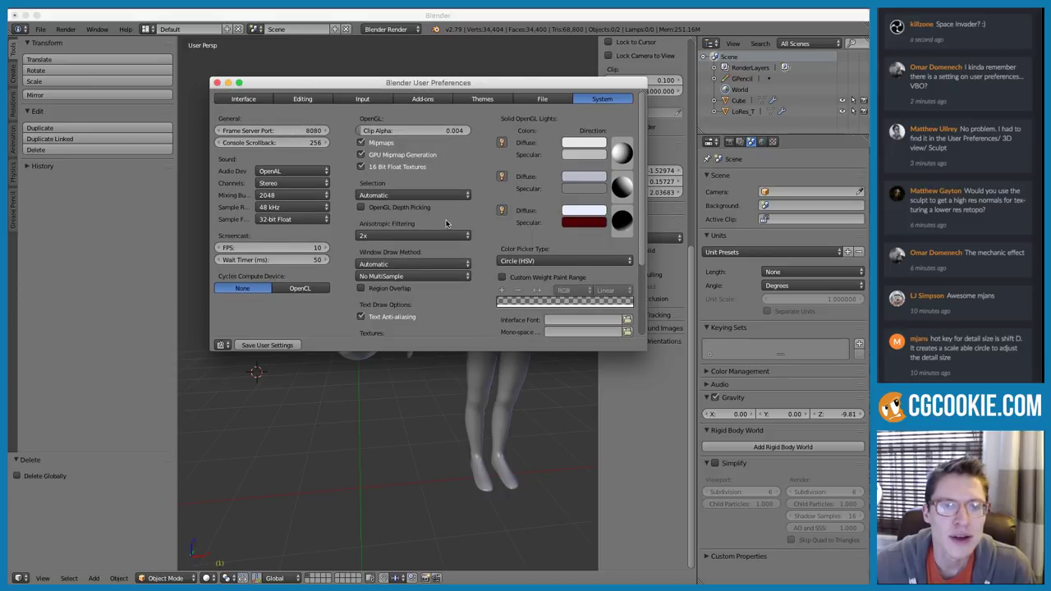
Check the File preferences and the System preferences' OpenGL selection options for a VBO setting, and close the preferences
drag(411, 85, 388, 103)
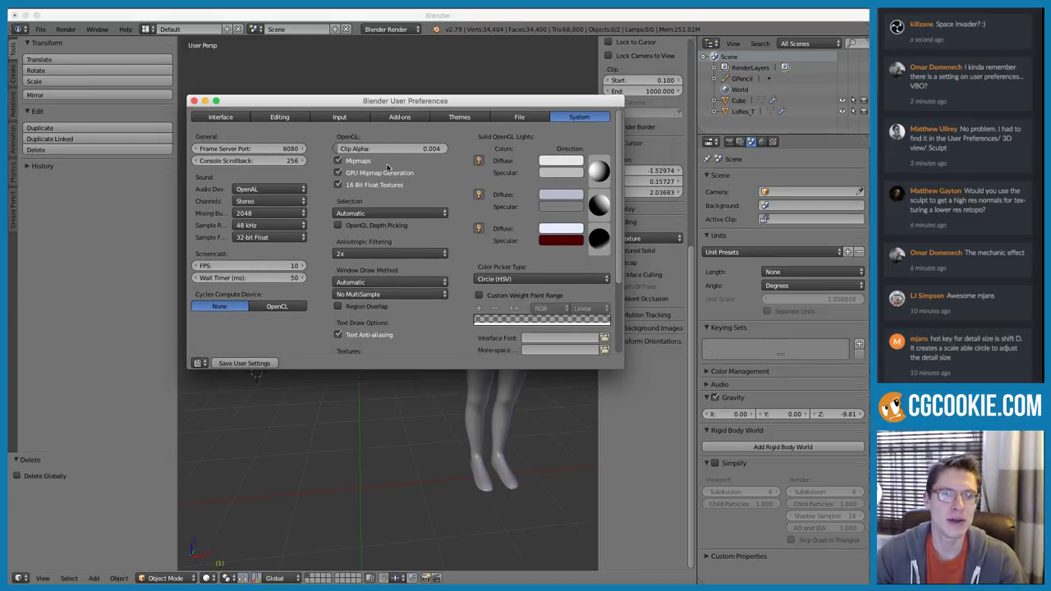
click(527, 120)
click(577, 117)
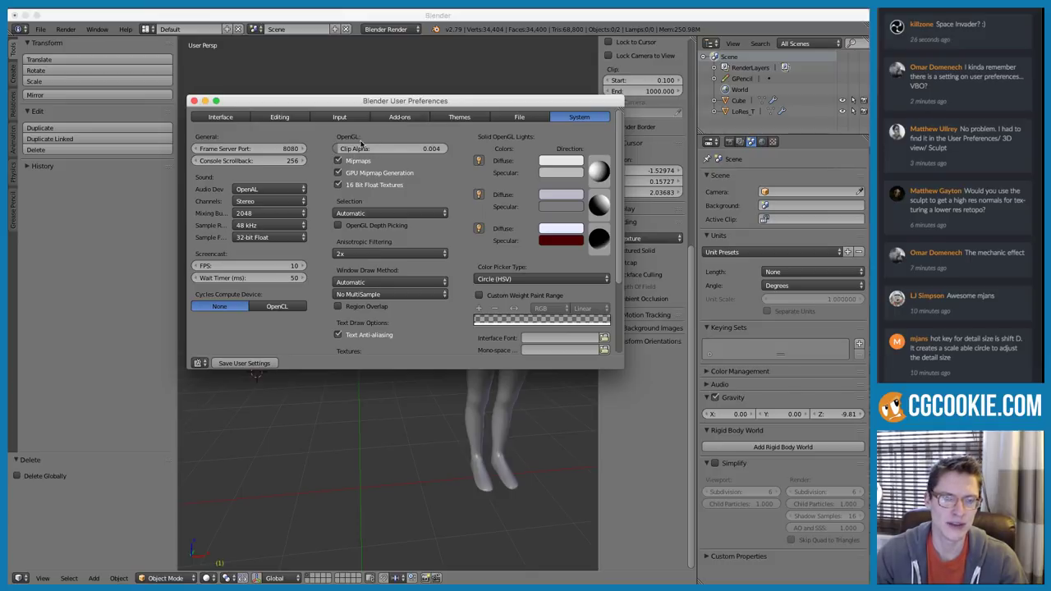
click(358, 215)
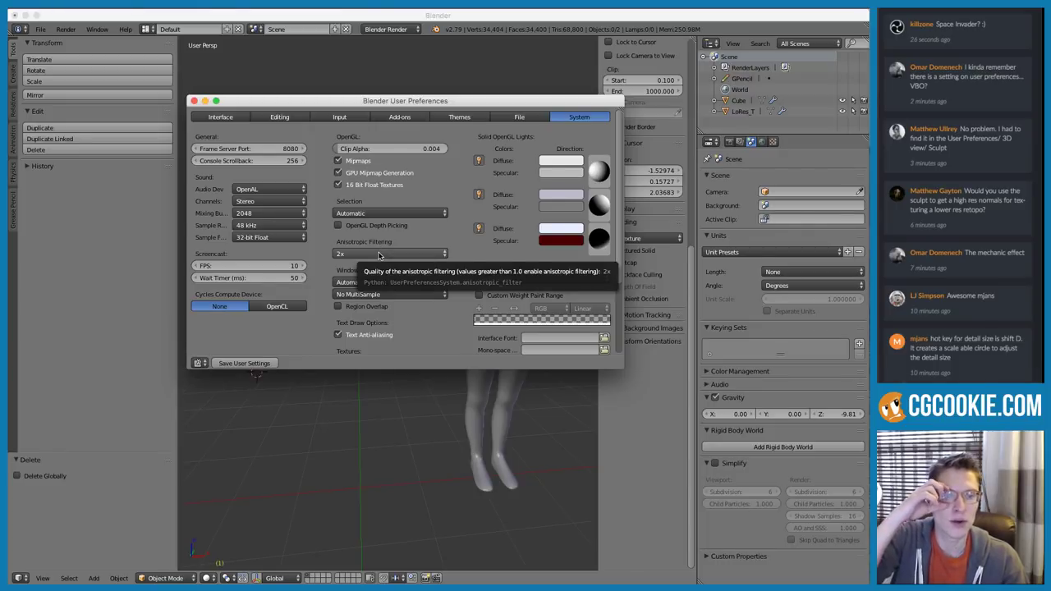
scroll(370, 315, down, 3)
scroll(369, 315, up, 3)
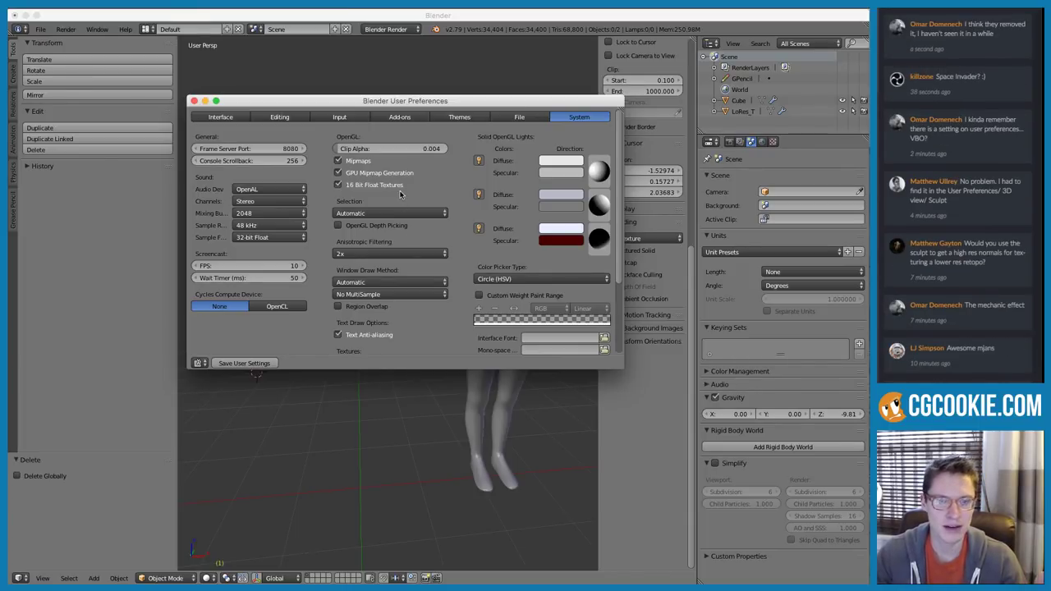
click(194, 100)
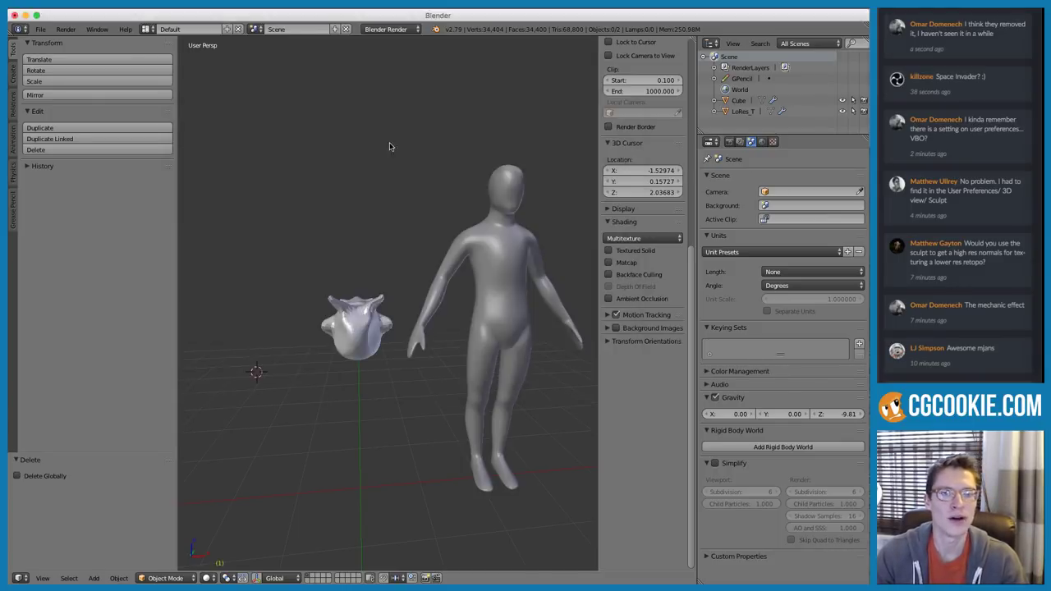
Select the human base mesh standing beside the horned creature head
middle_drag(445, 167, 439, 162)
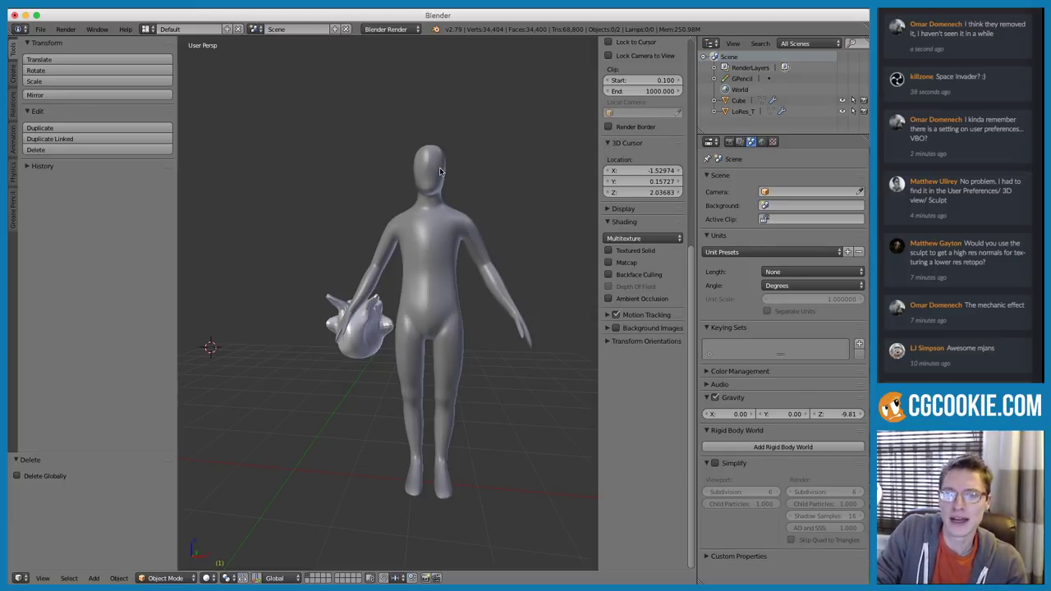
right_click(444, 175)
scroll(456, 209, up, 2)
middle_drag(456, 209, 408, 199)
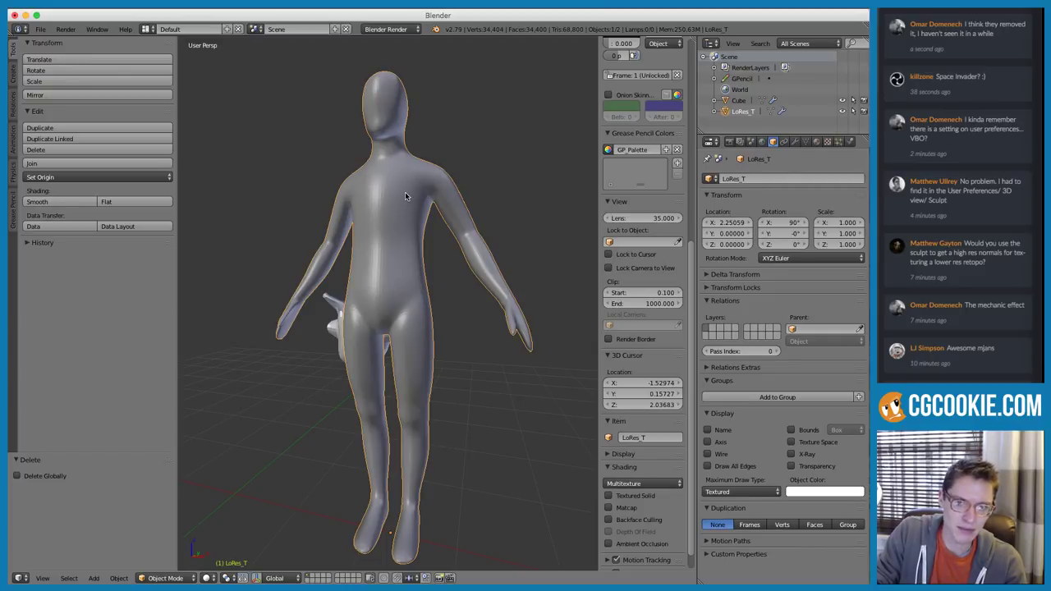
scroll(405, 195, down, 5)
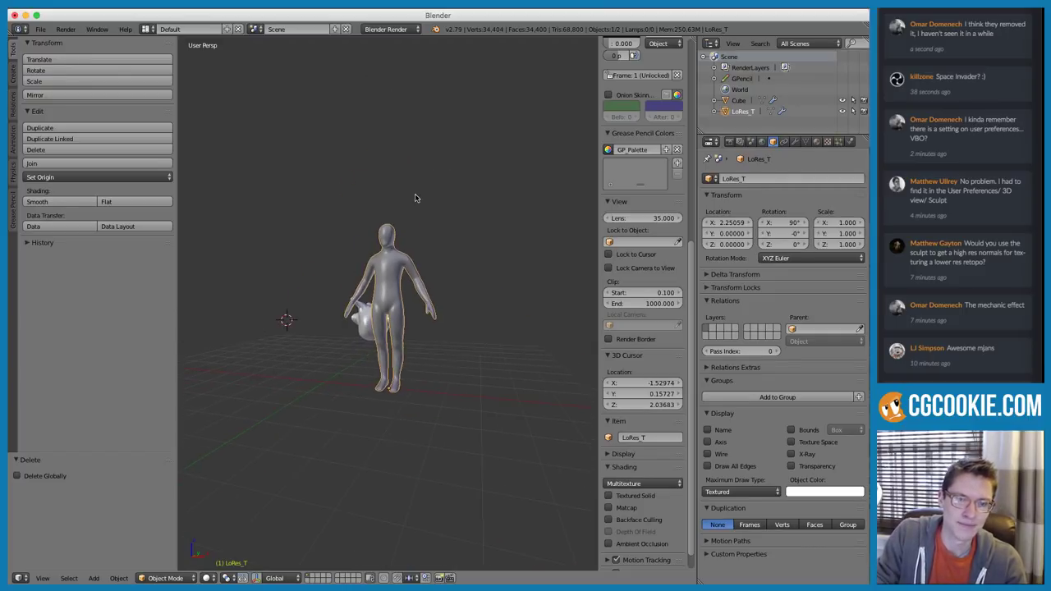
middle_drag(417, 194, 406, 203)
scroll(397, 195, up, 4)
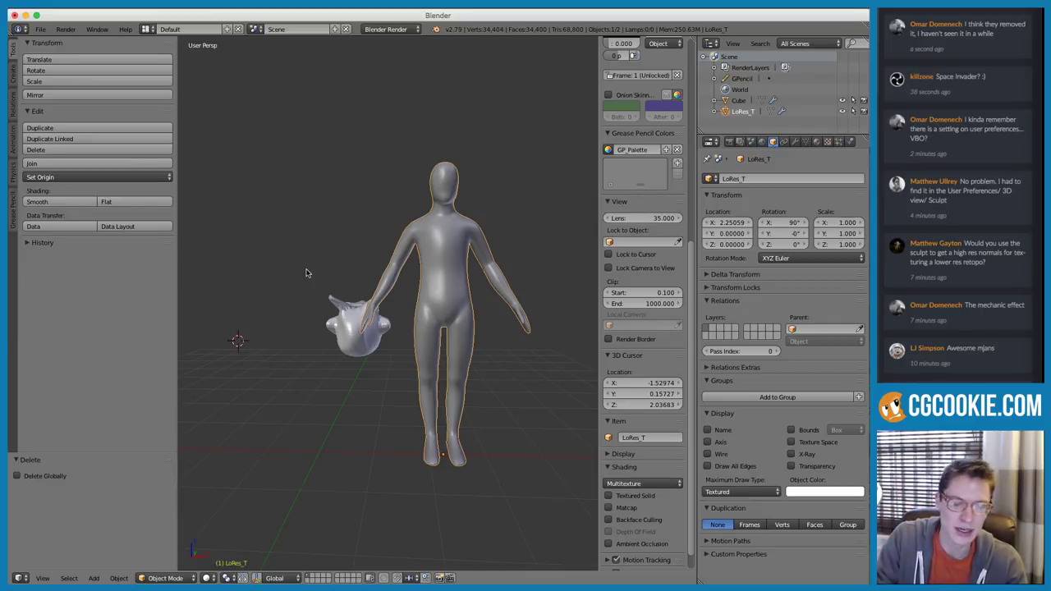
scroll(422, 302, down, 4)
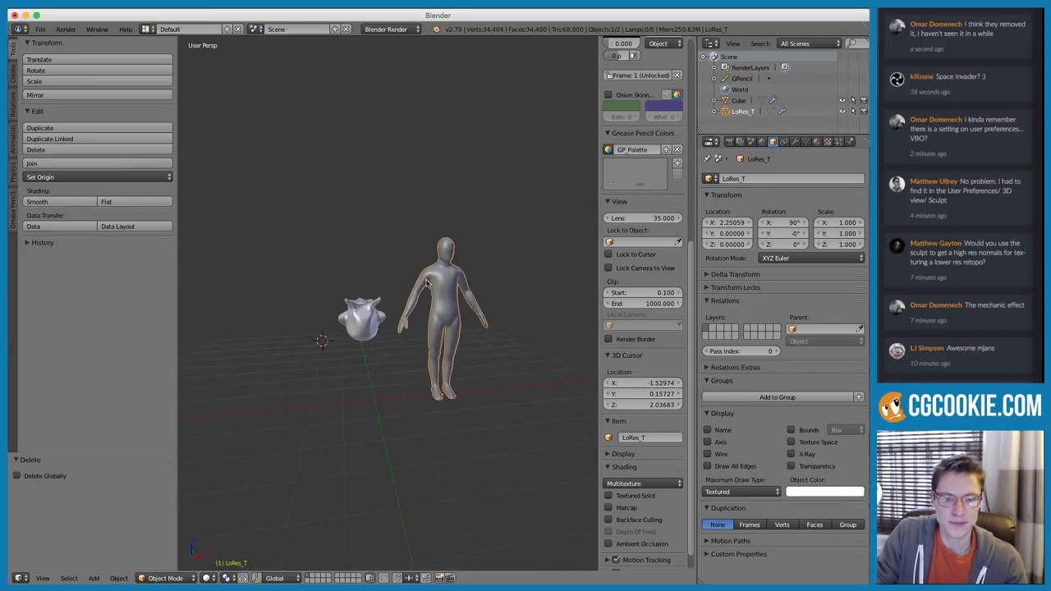
scroll(425, 284, up, 3)
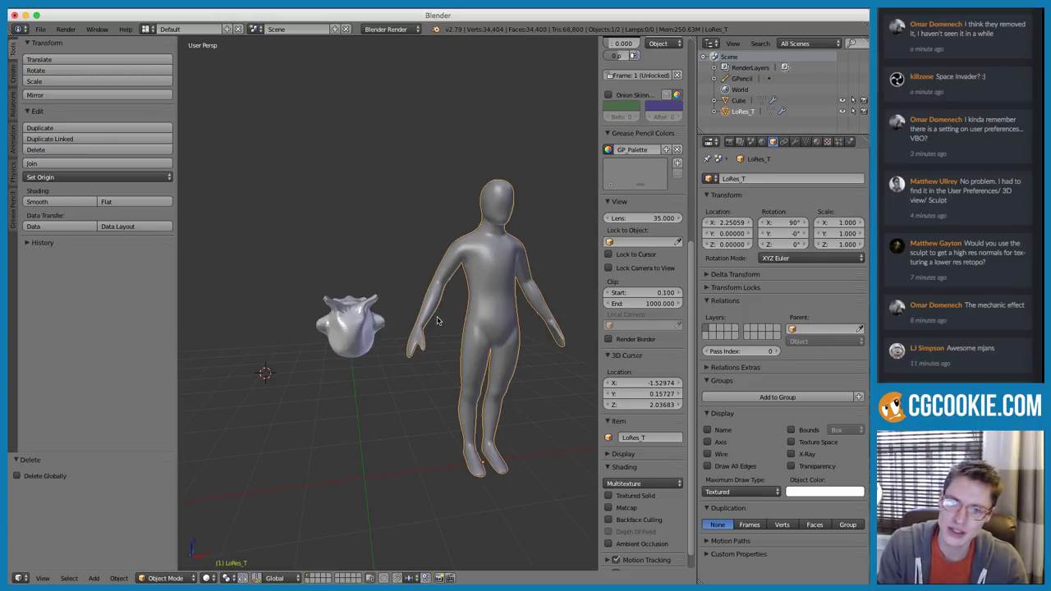
middle_drag(392, 284, 403, 293)
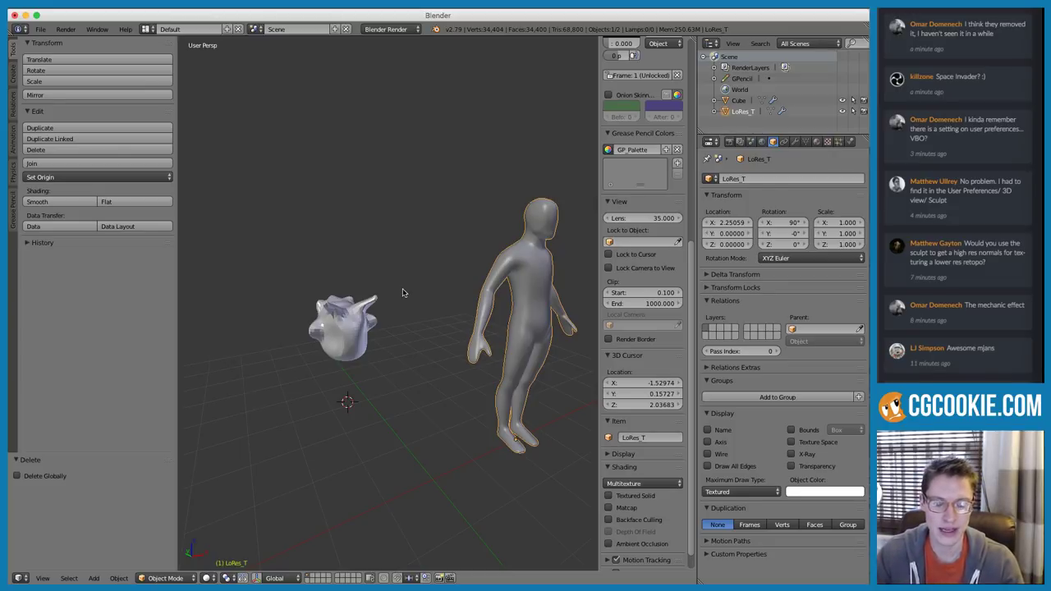
Get a closer view of the human figure's upper body and switch the mesh to Sculpt Mode
mouse_move(385, 239)
middle_down()
mouse_move(403, 254)
mouse_move(392, 241)
mouse_move(403, 230)
middle_up()
scroll(412, 263, up, 3)
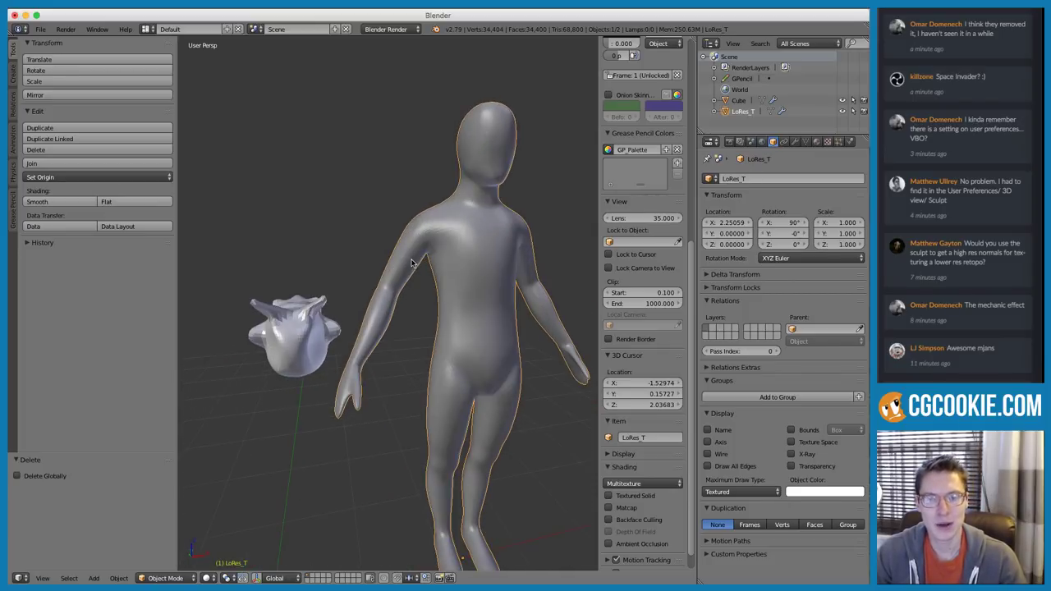
click(182, 578)
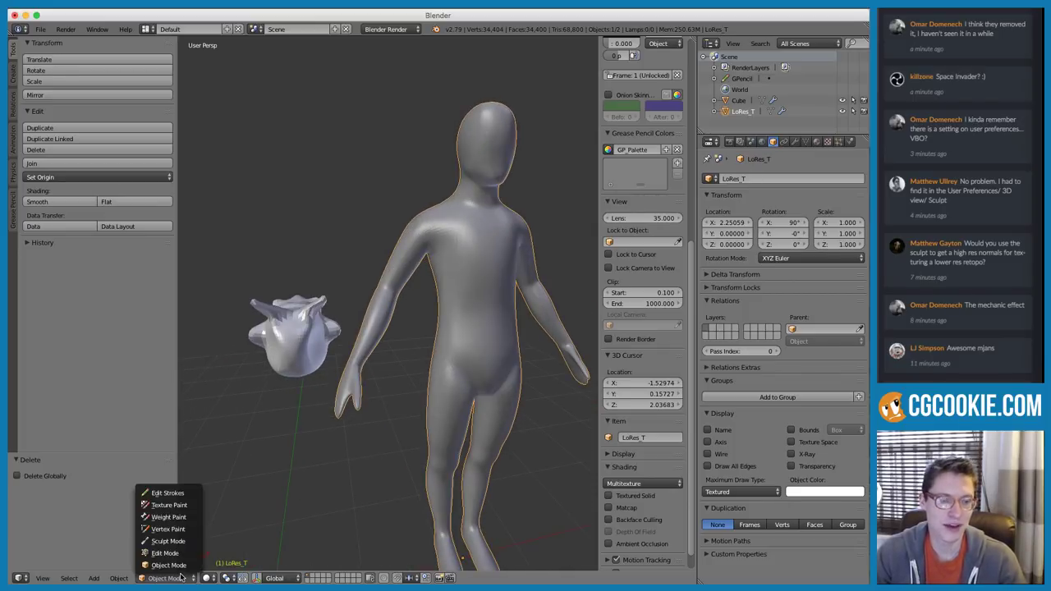
click(167, 541)
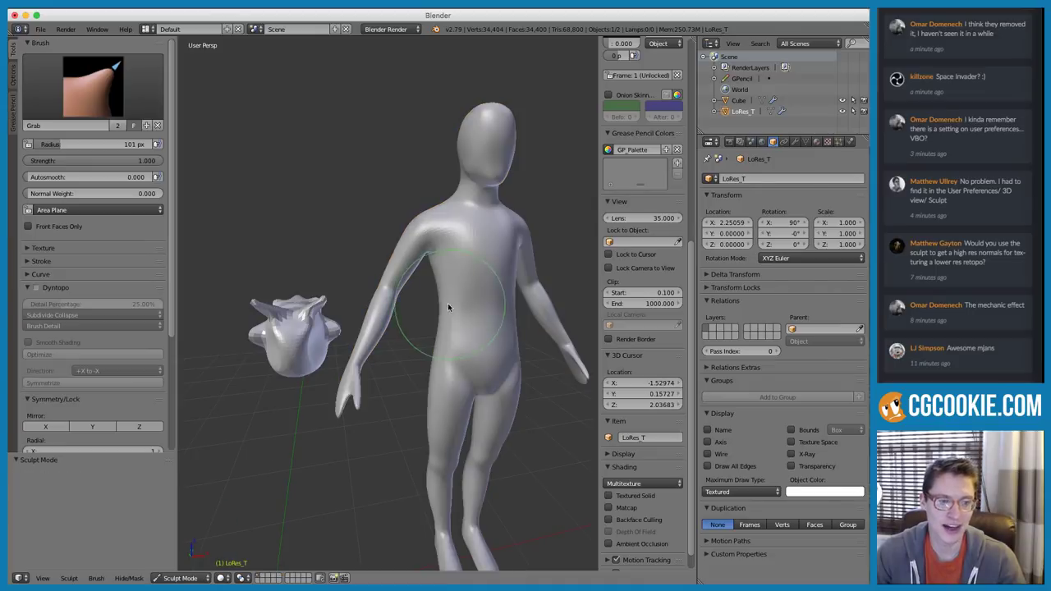
Enable Dyntopo on the LoRes_T figure and show its modifier settings
click(35, 288)
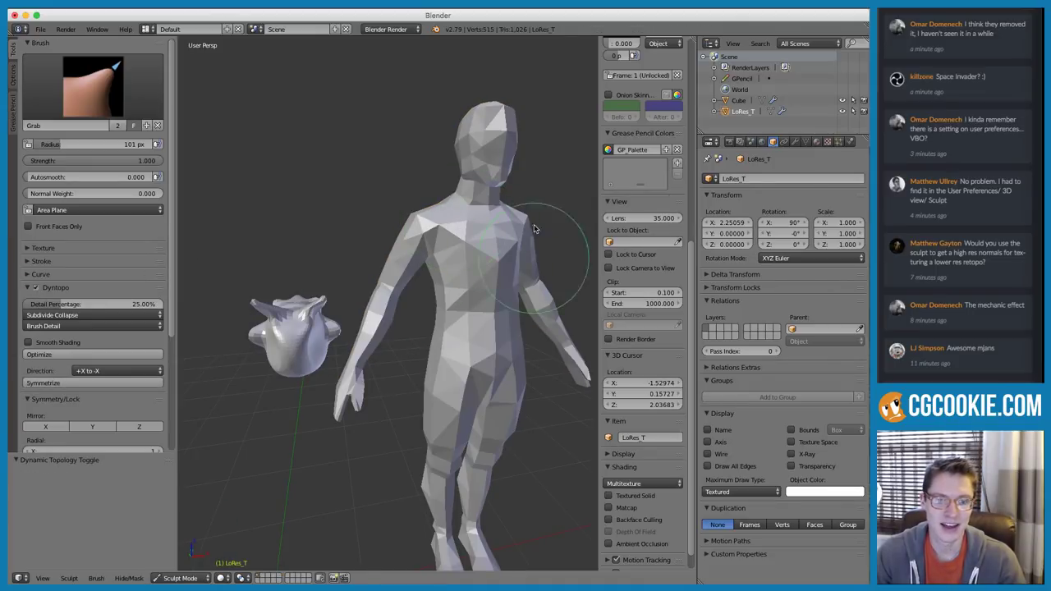
click(795, 141)
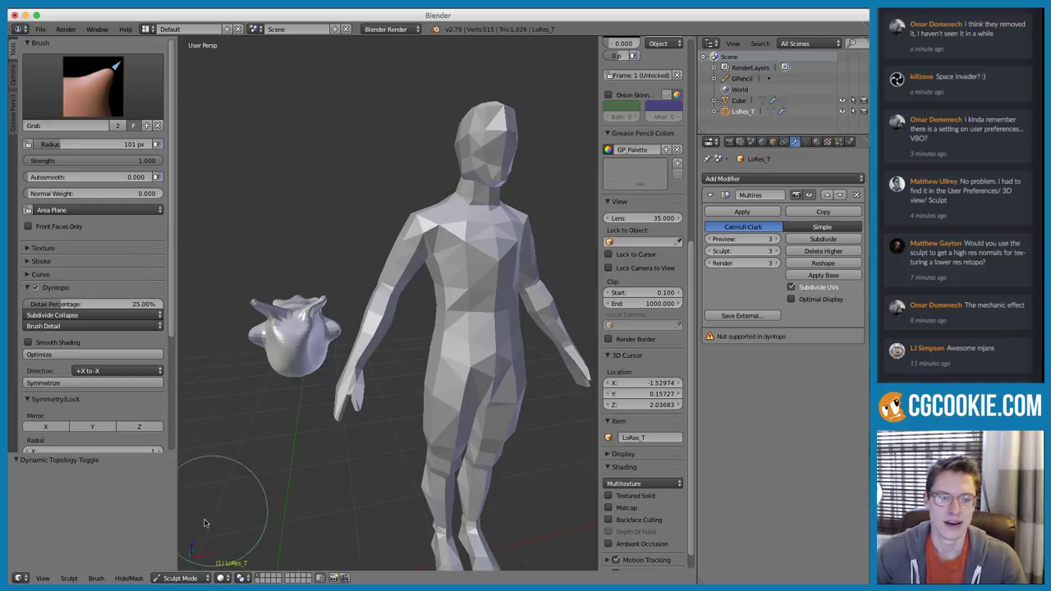
Return the LoRes_T figure to Object Mode and delete all objects from the scene
click(189, 578)
click(195, 566)
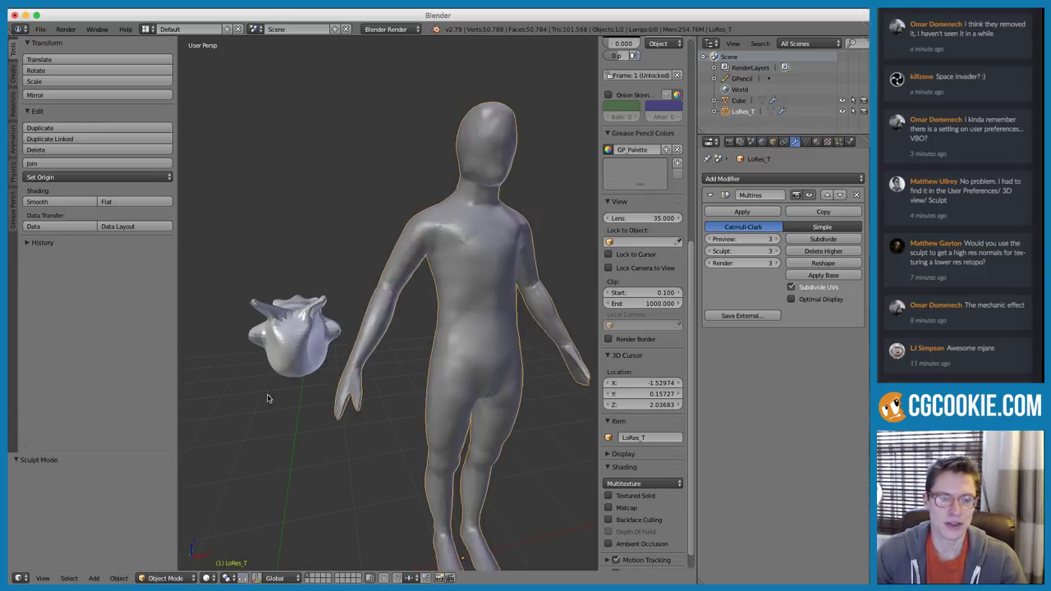
key(x)
click(476, 277)
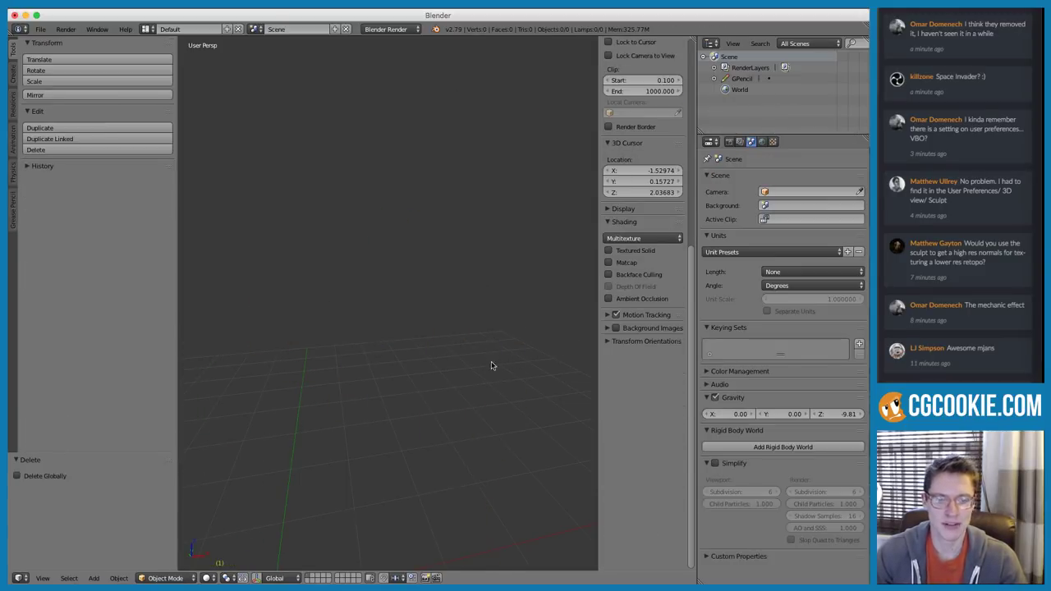
Add an ico sphere with 4 subdivisions and size 1.000 at the 3D cursor
key(shift+c)
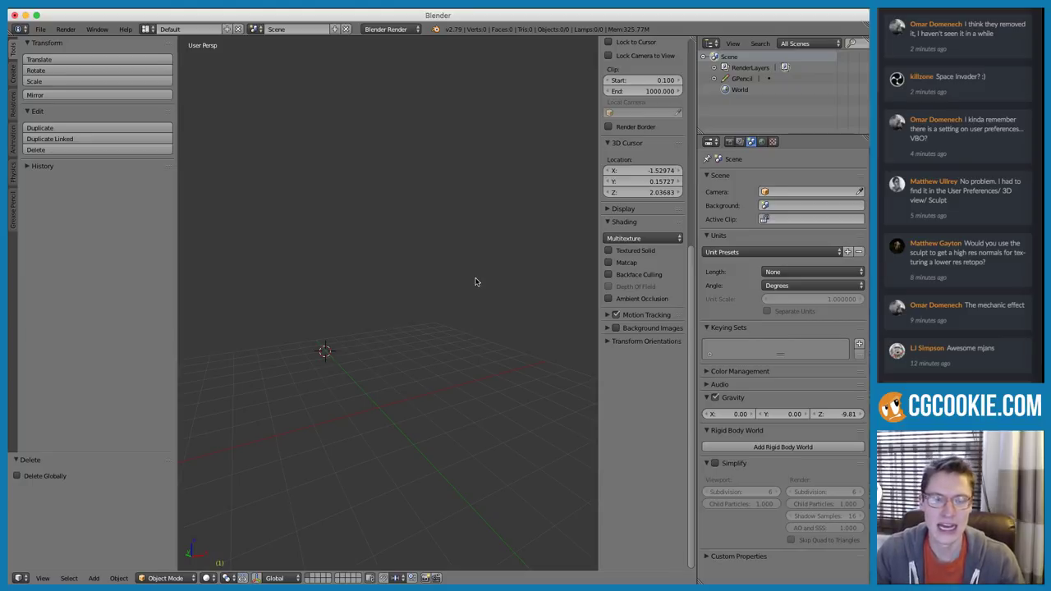
mouse_move(406, 345)
middle_down()
mouse_move(413, 333)
mouse_move(416, 344)
middle_up()
key(shift+a)
mouse_move(407, 344)
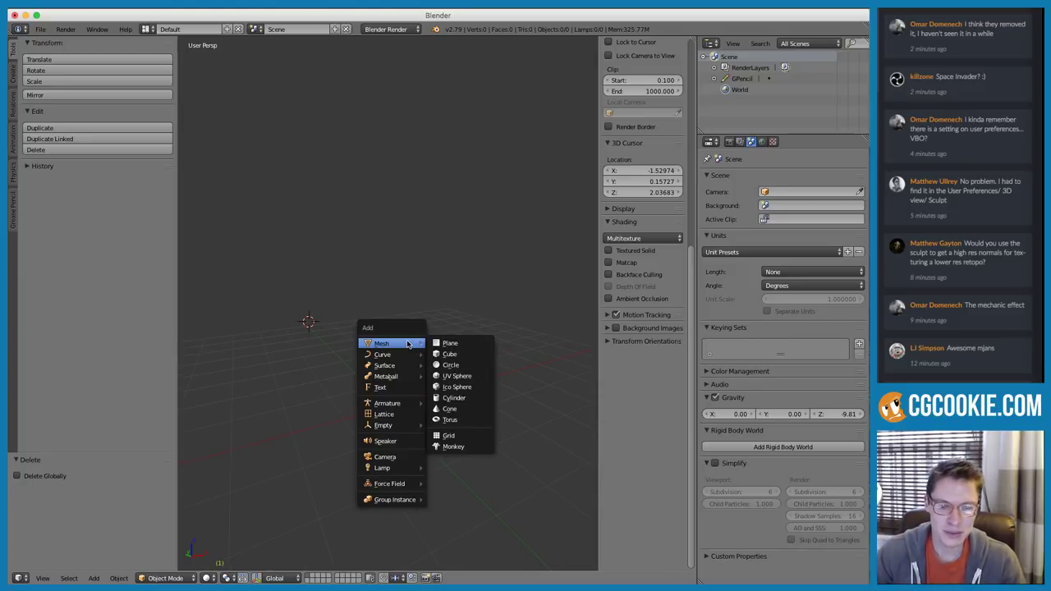
click(461, 386)
scroll(317, 312, down, 2)
shift+middle_drag(303, 305, 417, 312)
scroll(363, 321, up, 2)
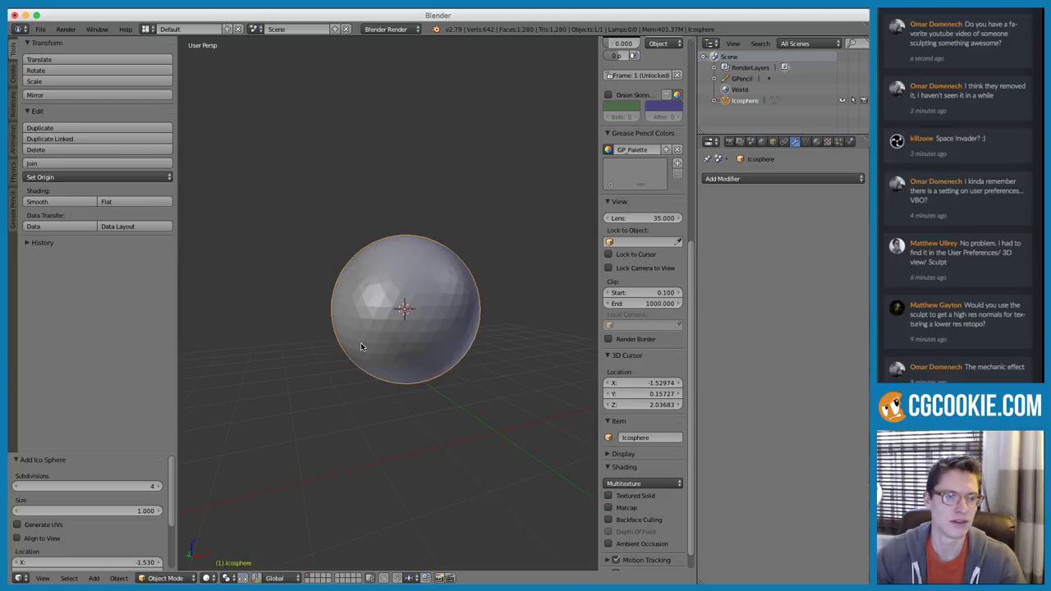
middle_drag(459, 299, 462, 319)
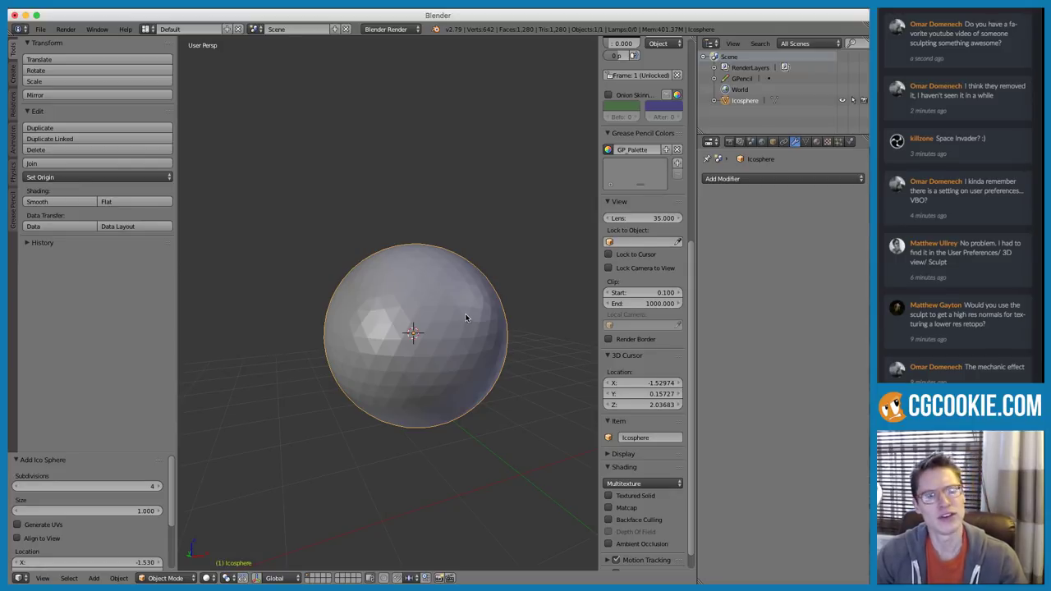
click(1009, 47)
drag(1003, 44, 965, 24)
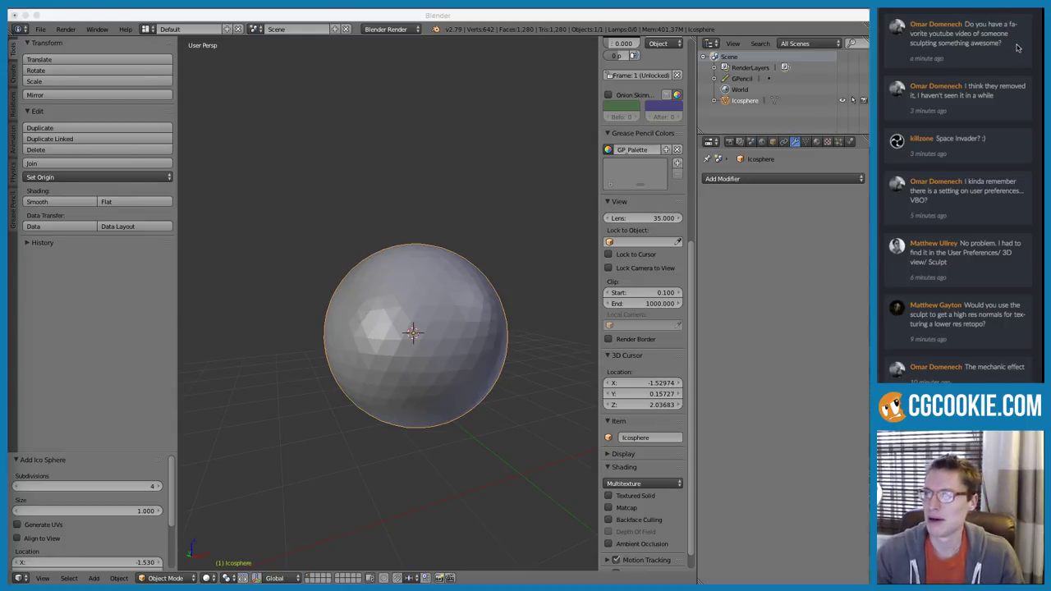
click(469, 201)
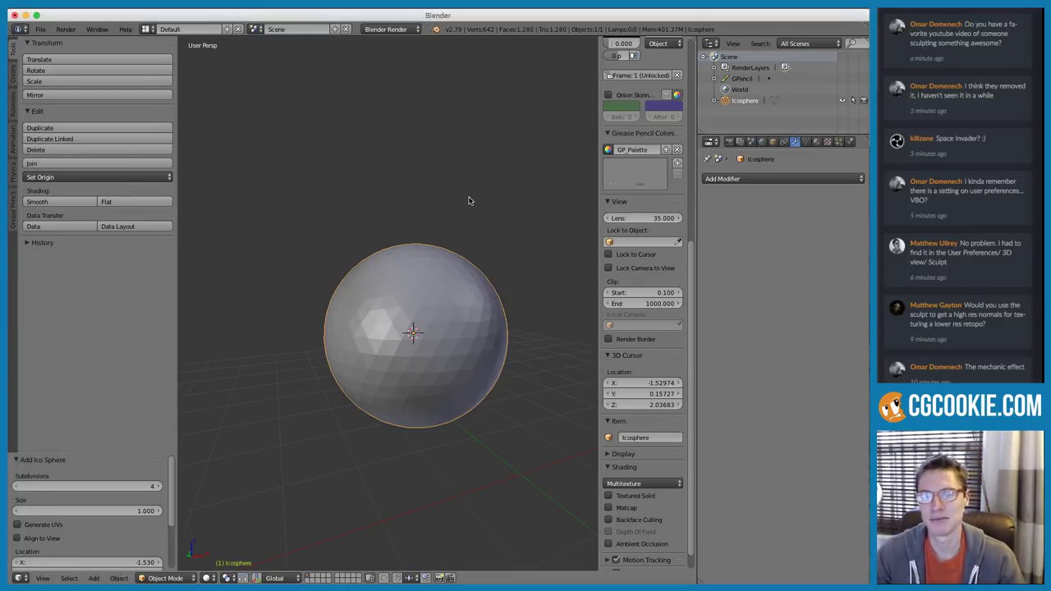
Widen the 3D view slightly and switch the icosphere to Sculpt Mode
drag(175, 234, 155, 236)
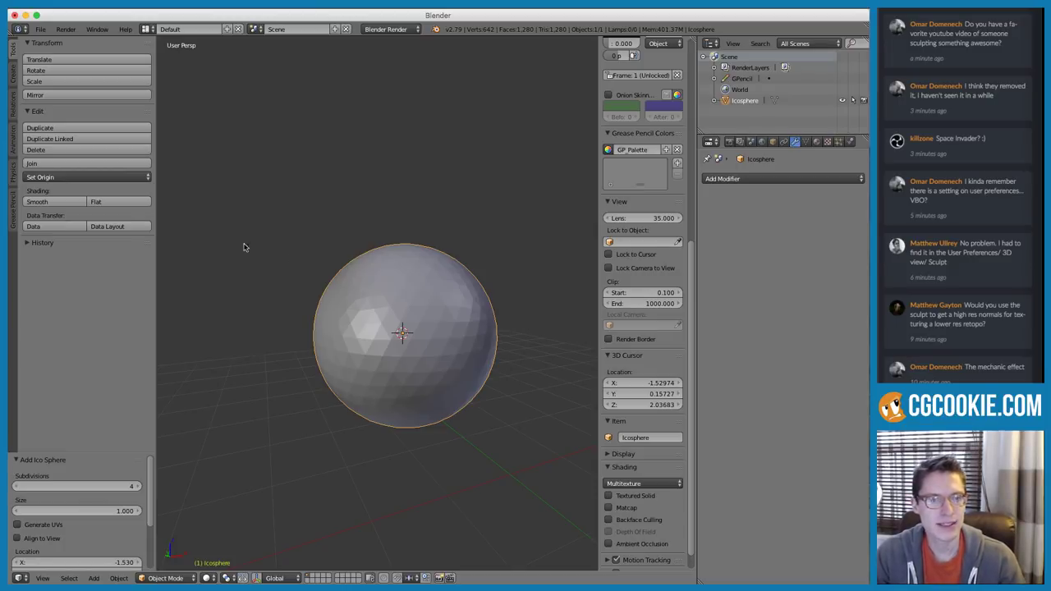
middle_drag(396, 291, 396, 281)
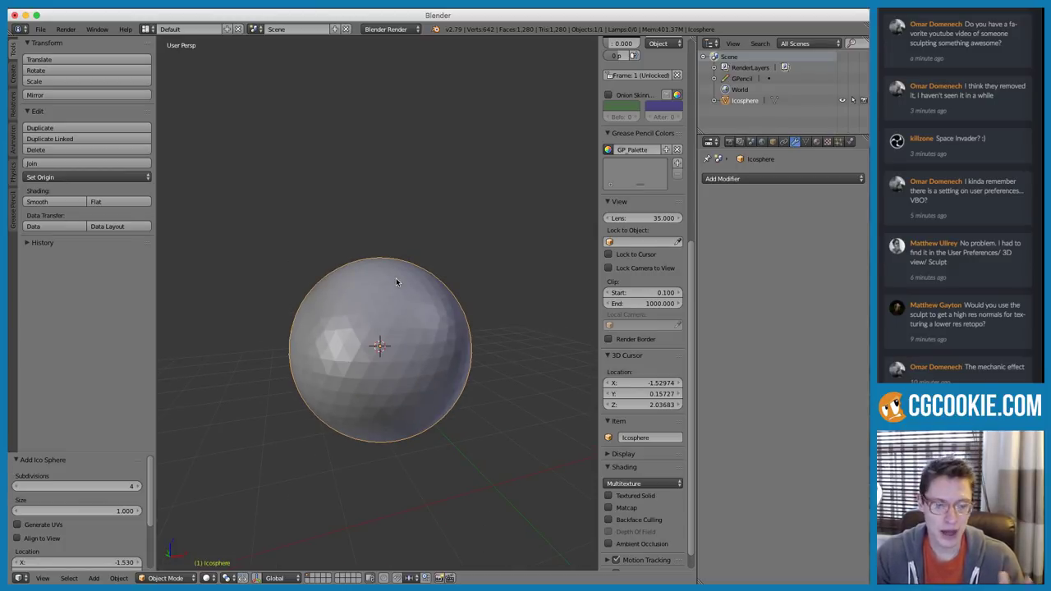
click(174, 578)
click(169, 541)
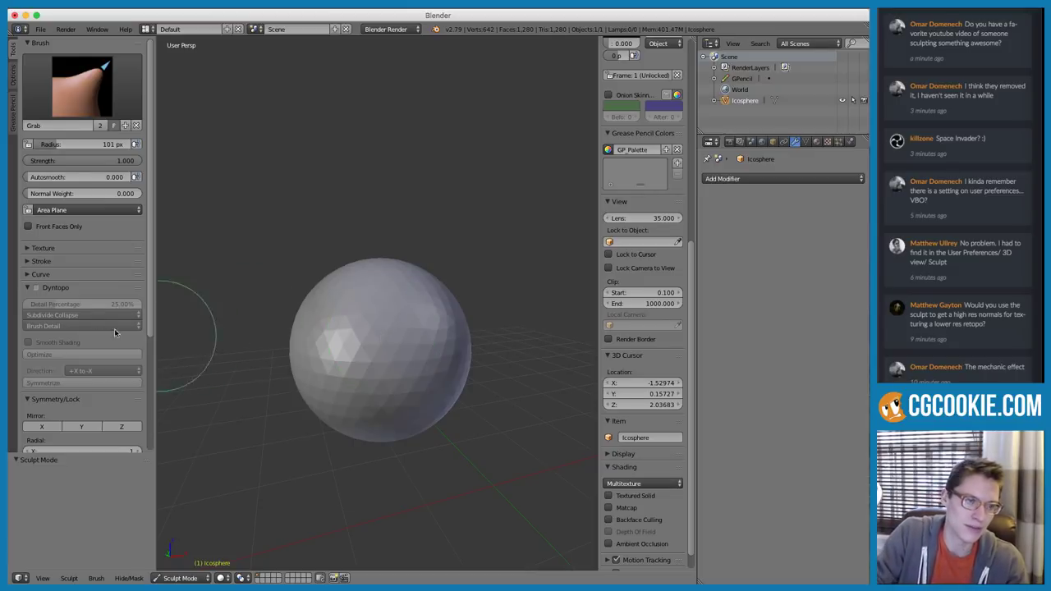
Enable Dyntopo on the icosphere and set its detail method to Relative Detail
click(35, 287)
key(f)
click(408, 231)
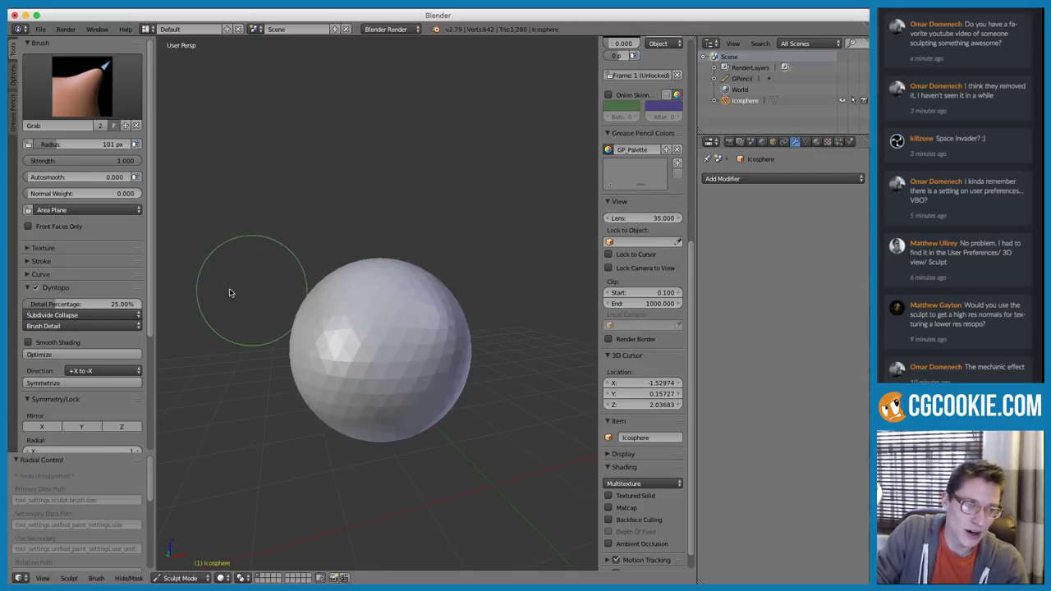
click(72, 326)
click(72, 313)
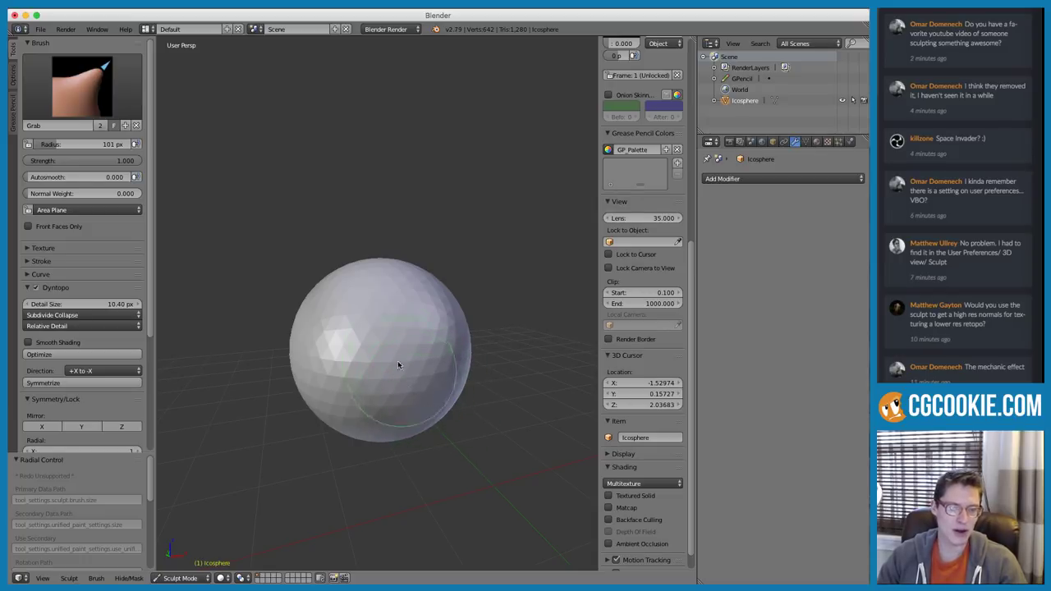
Try toggling X-axis mirroring in the sculpting symmetry settings
mouse_move(417, 329)
middle_down()
mouse_move(425, 364)
mouse_move(426, 338)
mouse_move(399, 352)
middle_up()
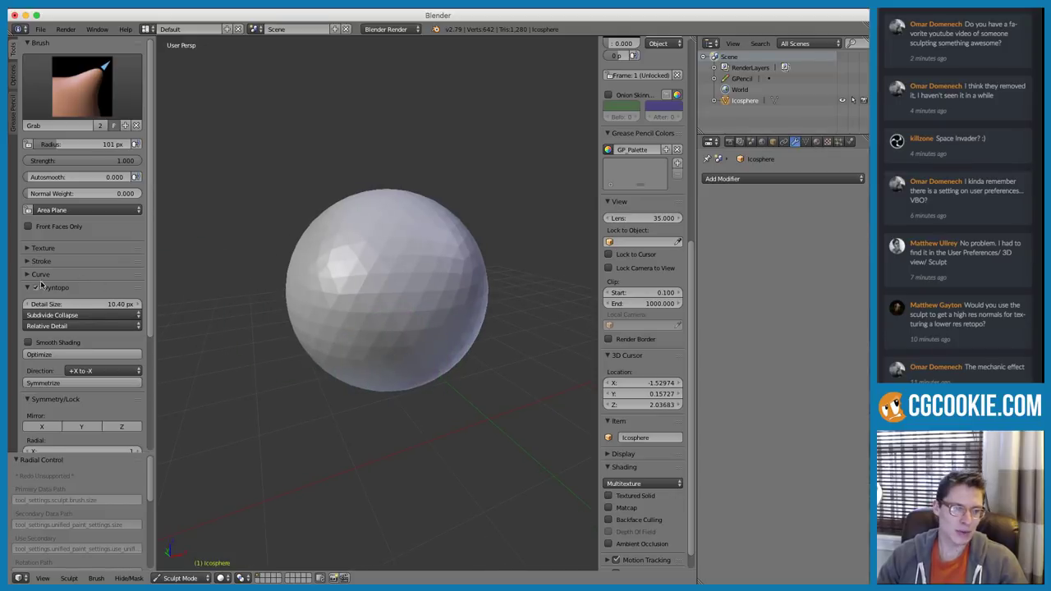
middle_drag(335, 349, 355, 358)
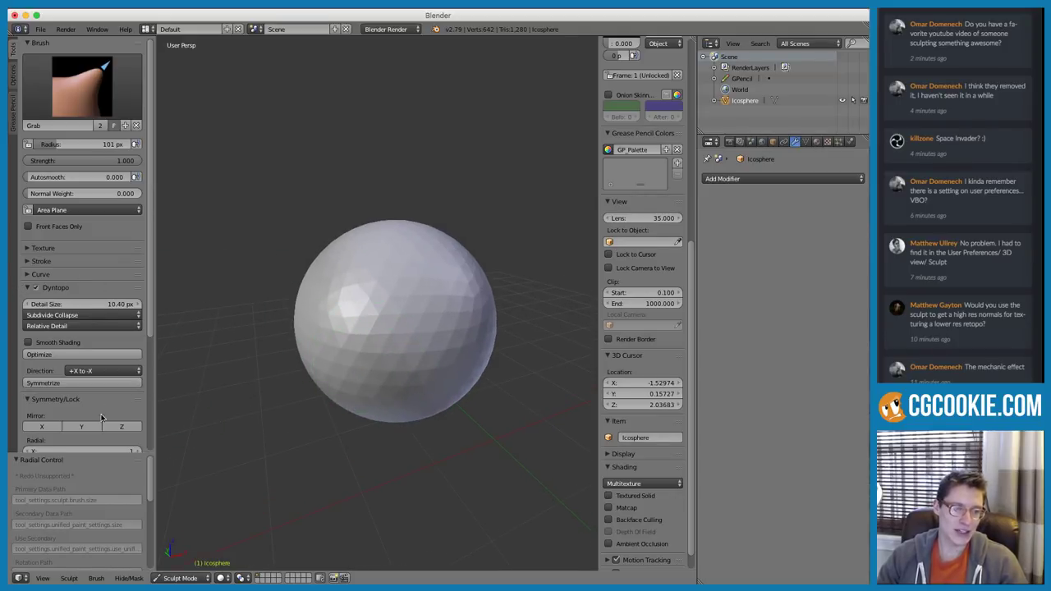
scroll(102, 411, down, 2)
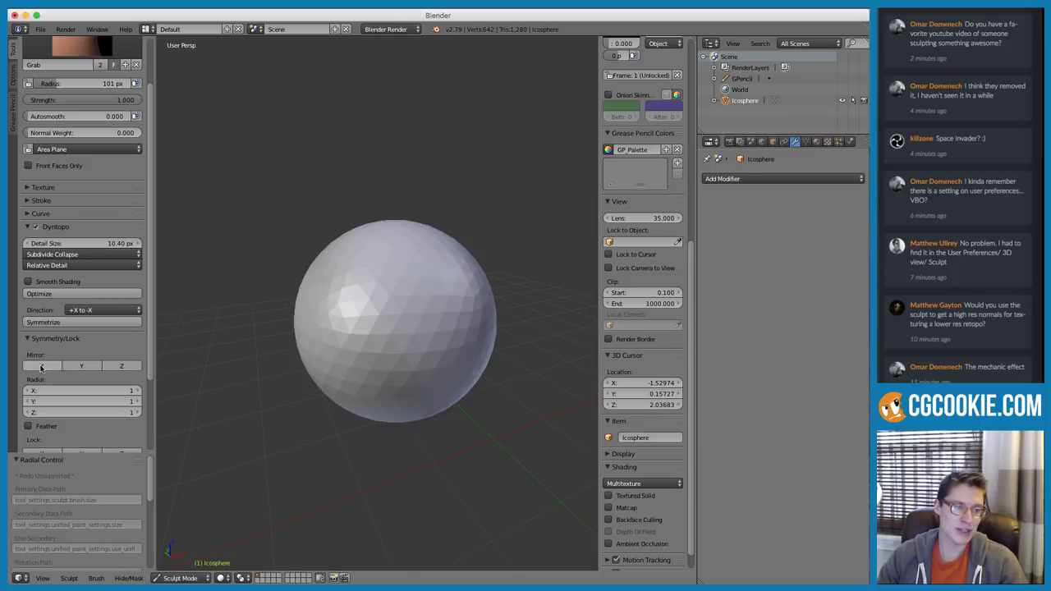
click(42, 367)
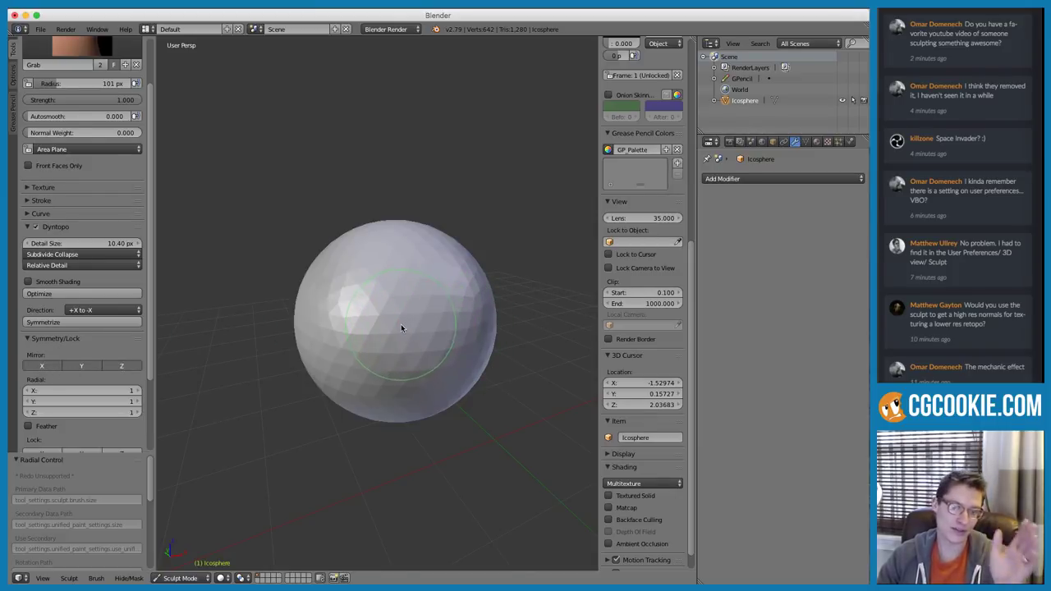
scroll(71, 179, up, 3)
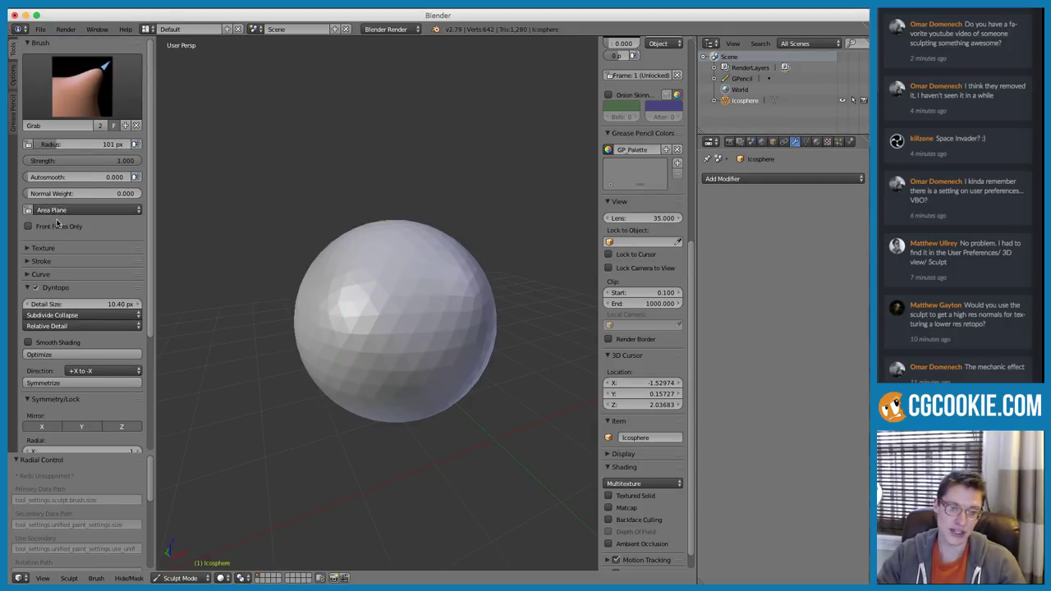
Look over the available sculpt brushes and switch to the Crease brush
click(89, 89)
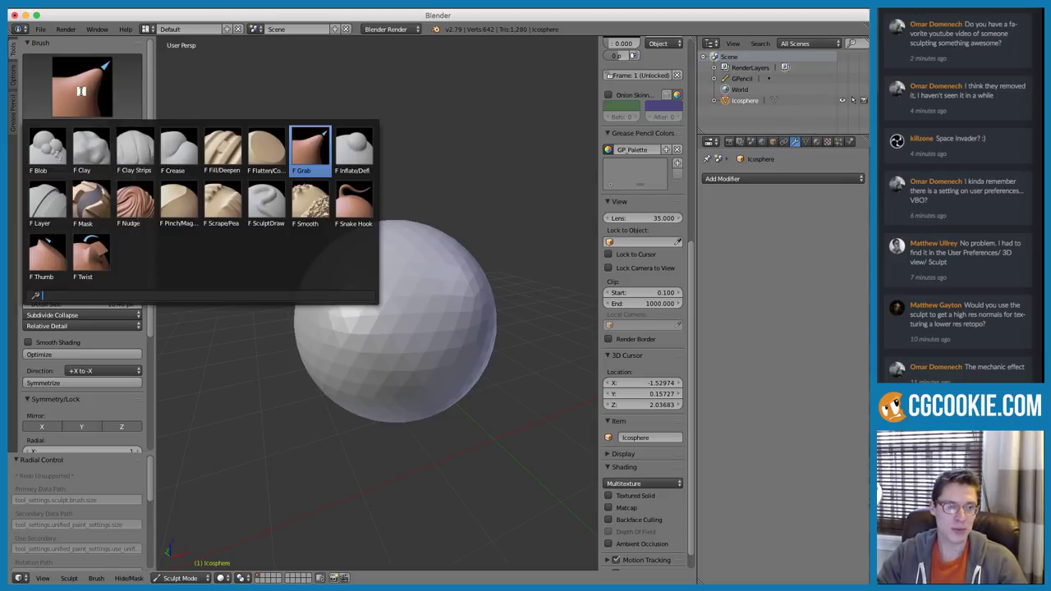
click(75, 74)
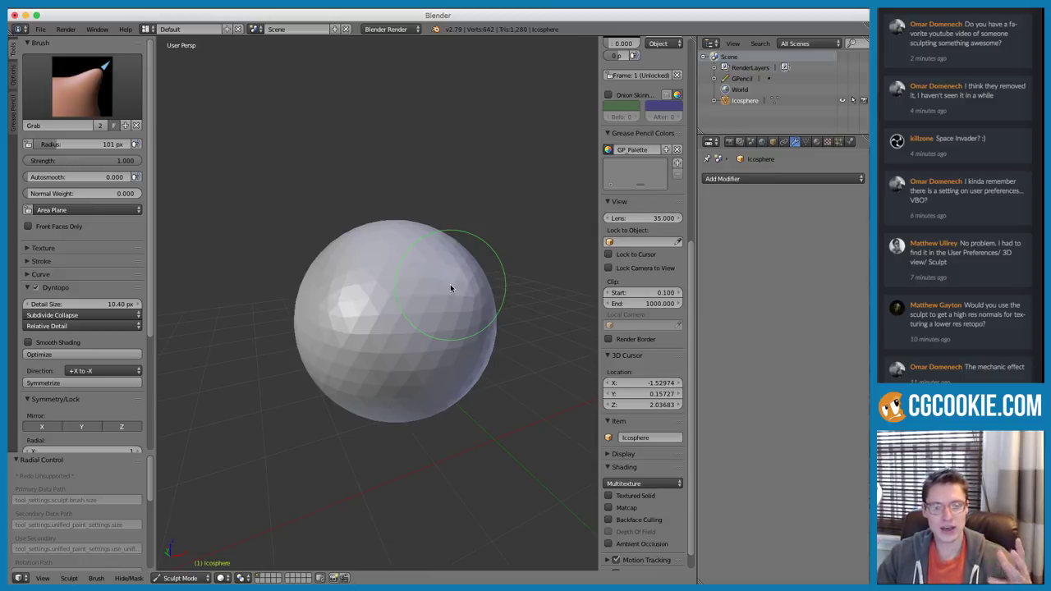
shift+middle_drag(432, 305, 392, 337)
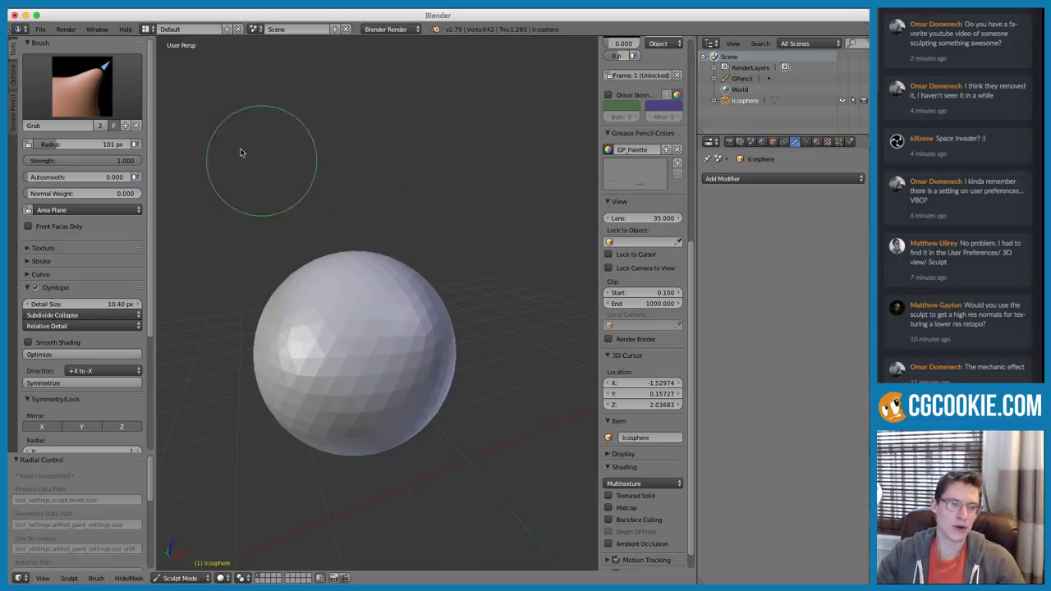
click(101, 84)
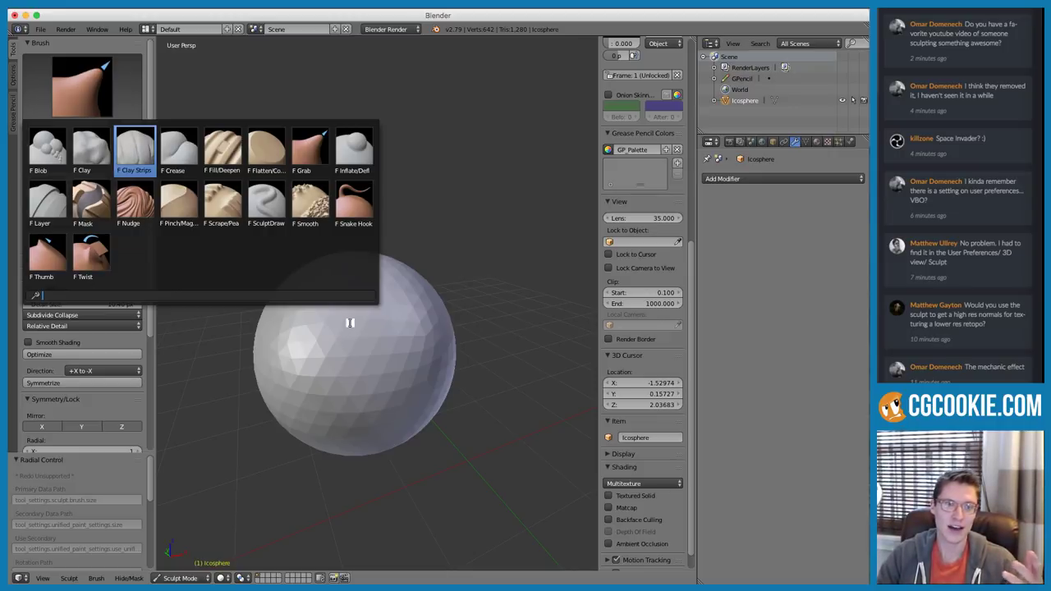
click(180, 143)
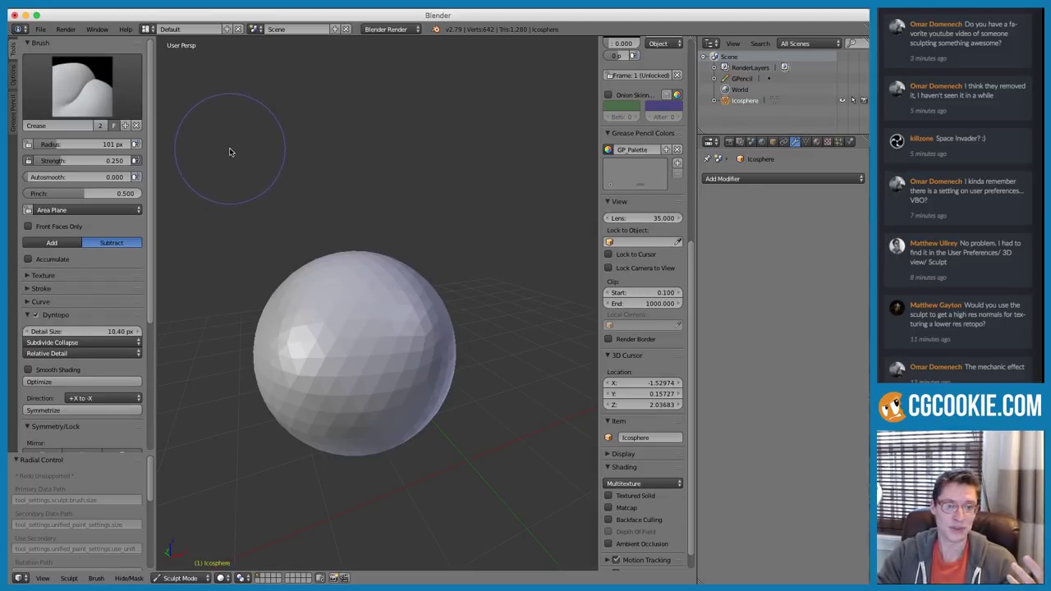
Compare the settings of the Blob, Clay, Clay Strips and Layer brushes, returning to the Crease brush
click(103, 101)
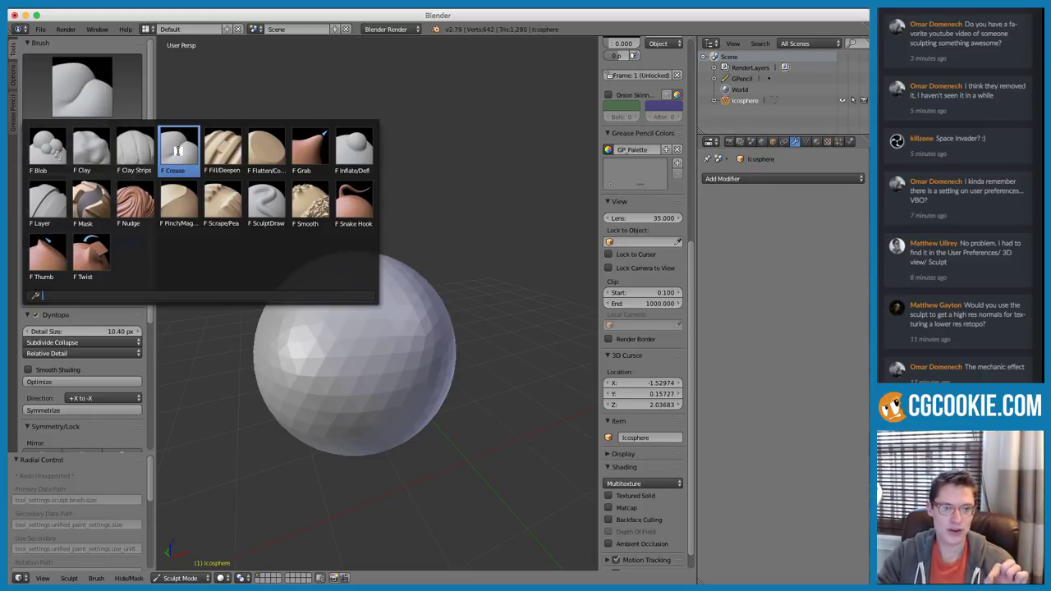
click(48, 148)
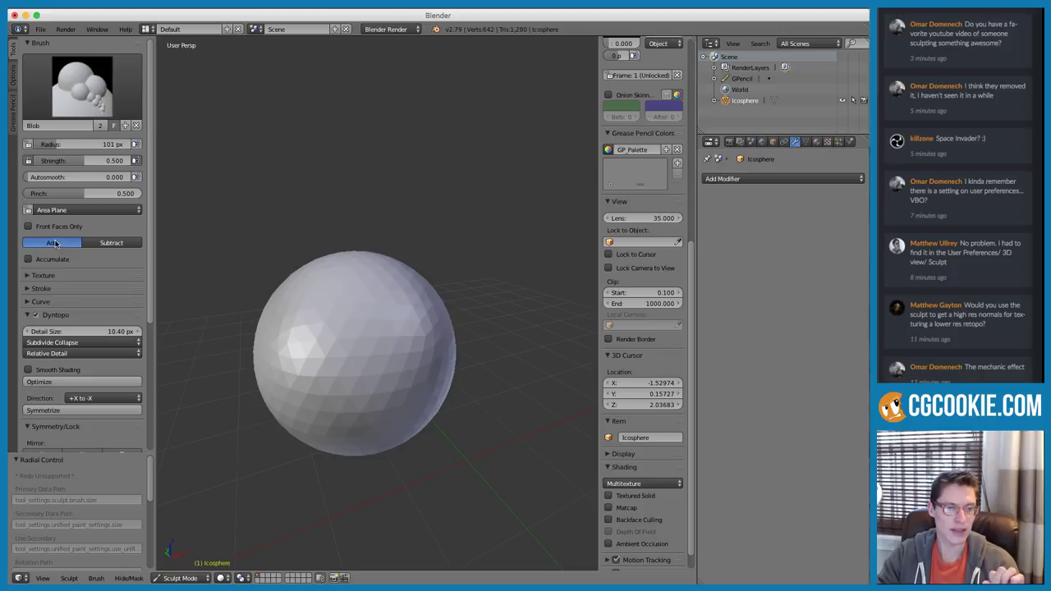
click(89, 69)
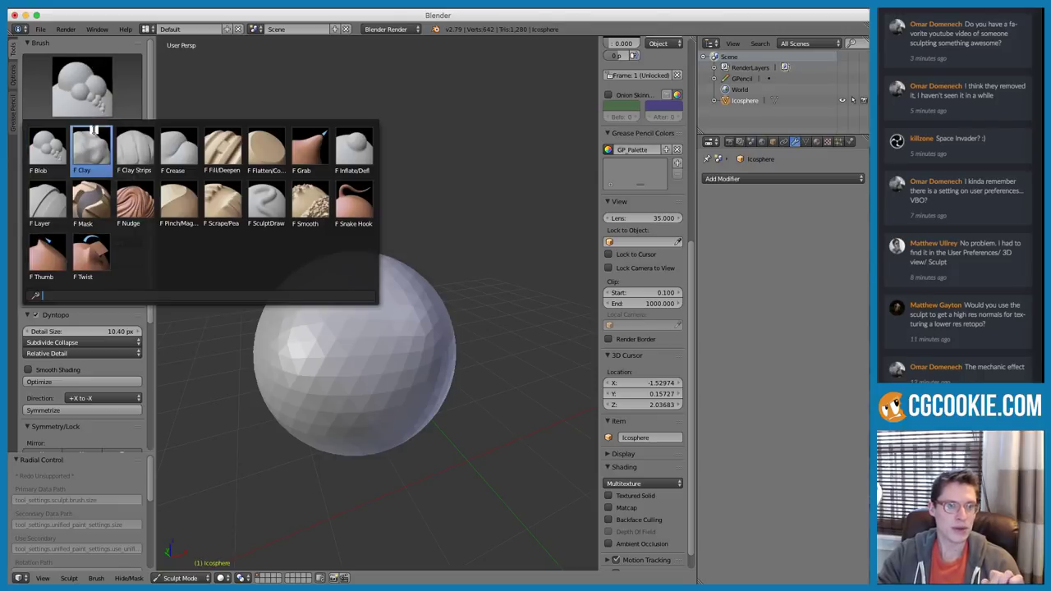
click(94, 143)
click(82, 82)
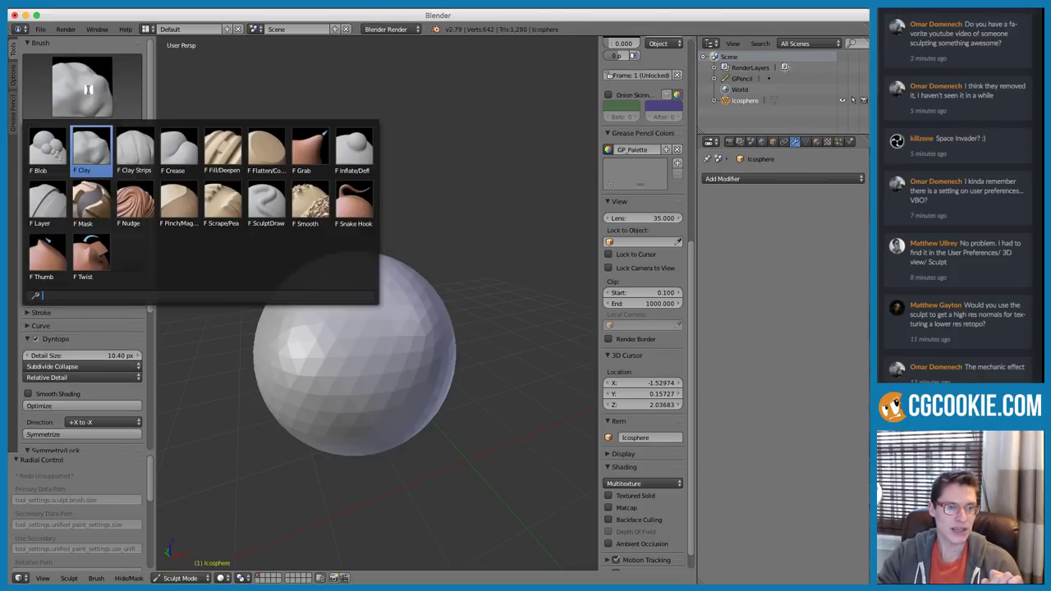
click(131, 144)
click(78, 99)
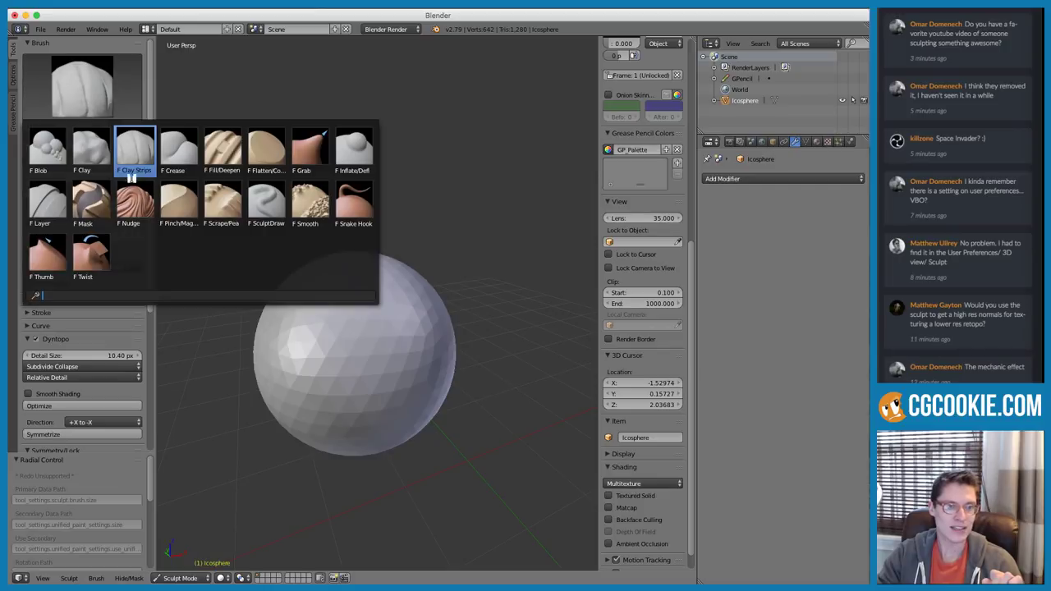
click(57, 199)
click(79, 81)
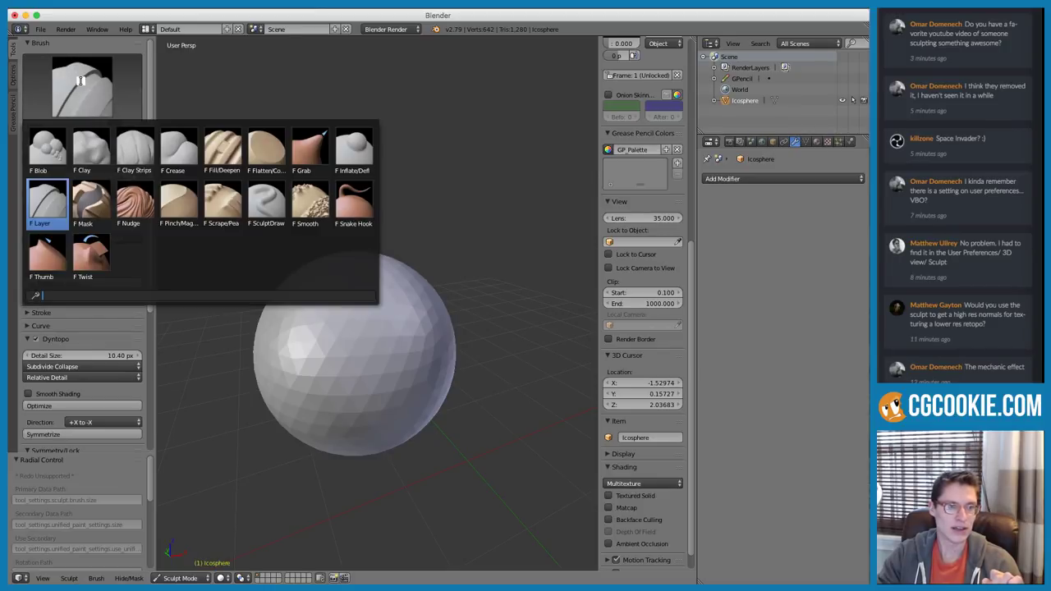
click(175, 156)
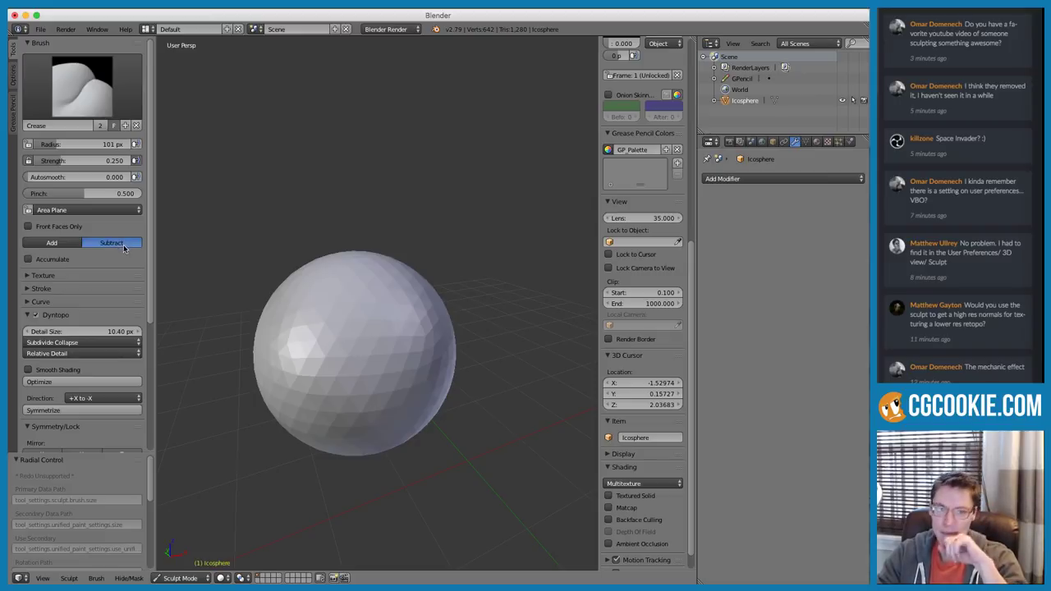
Select the Blob brush and set its radius to 85 px
click(82, 86)
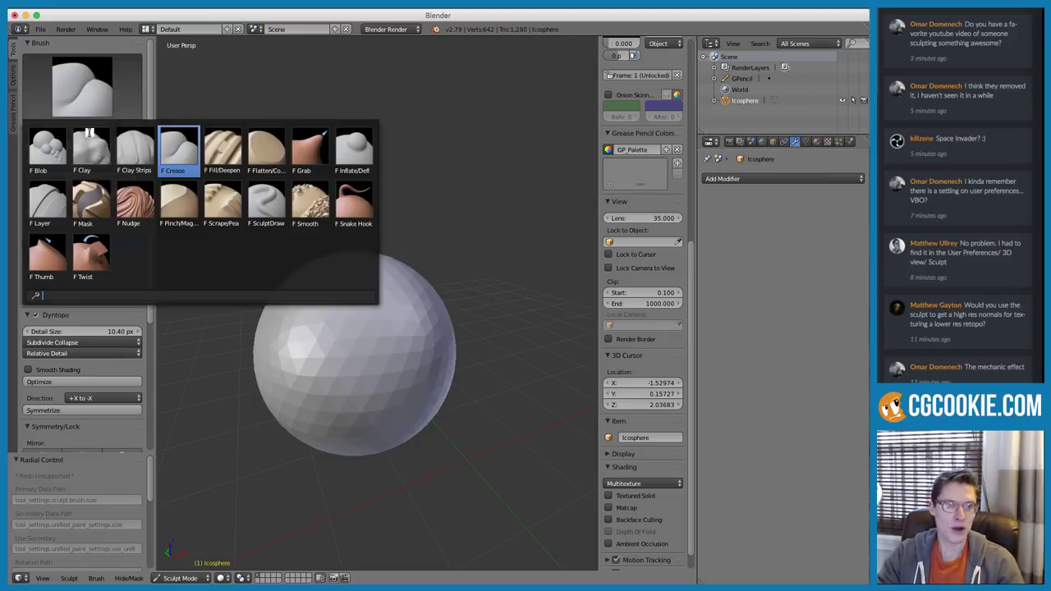
click(46, 152)
key(f)
click(339, 347)
Sculpt test bulges on the icosphere with the Blob brush and undo them
mouse_move(338, 305)
mouse_down()
mouse_move(318, 364)
mouse_move(345, 328)
mouse_move(334, 349)
mouse_move(345, 309)
mouse_move(321, 363)
mouse_move(329, 352)
mouse_up()
key(ctrl+z)
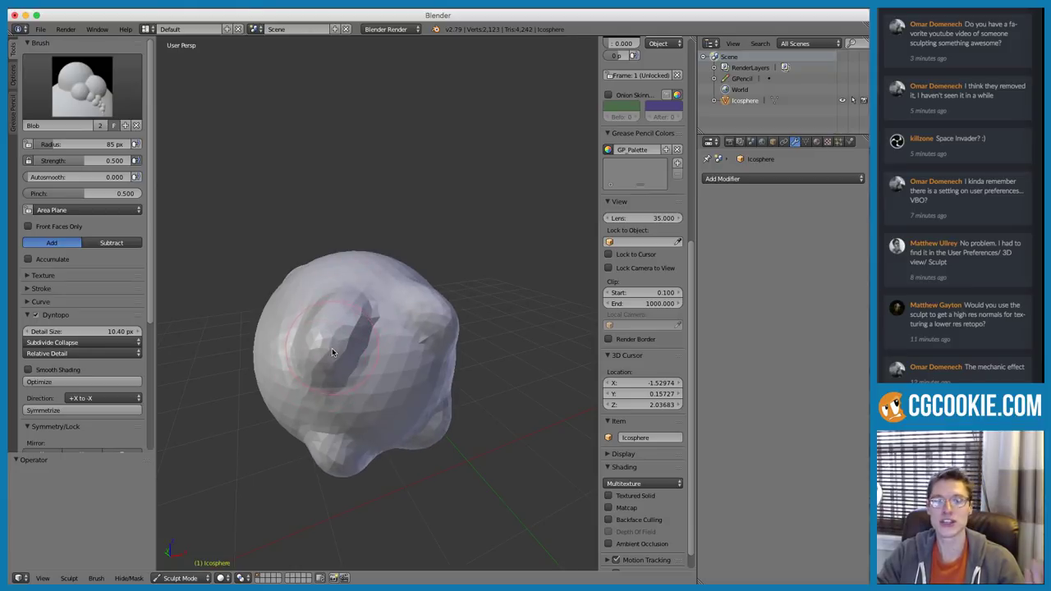
key(ctrl+z)
Switch to the Crease brush, test one stroke on the icosphere, undo it, and set the brush direction to Add
click(82, 87)
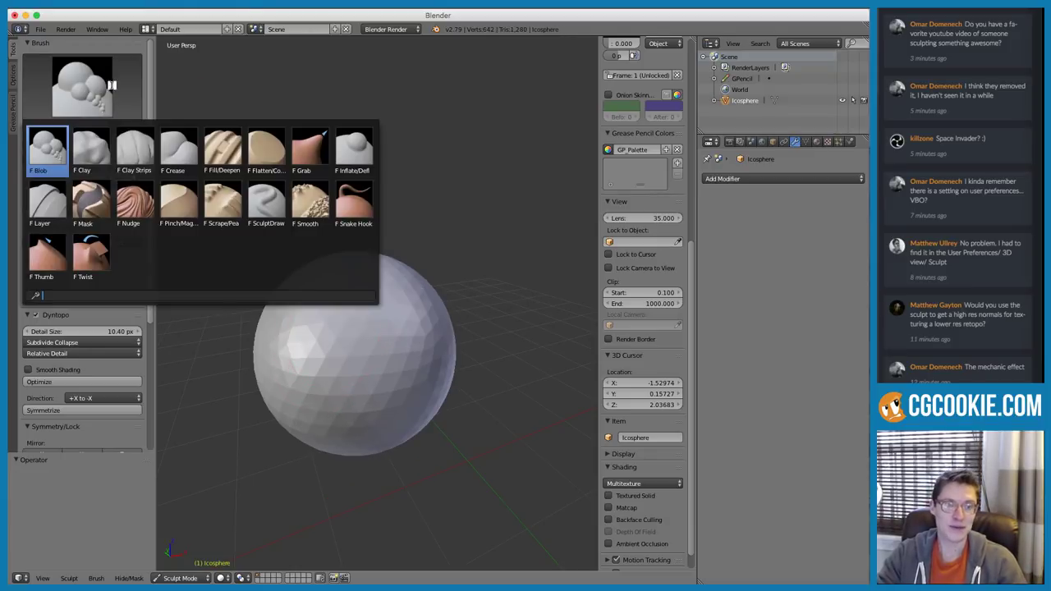
click(179, 151)
drag(321, 294, 315, 347)
key(ctrl+z)
click(49, 244)
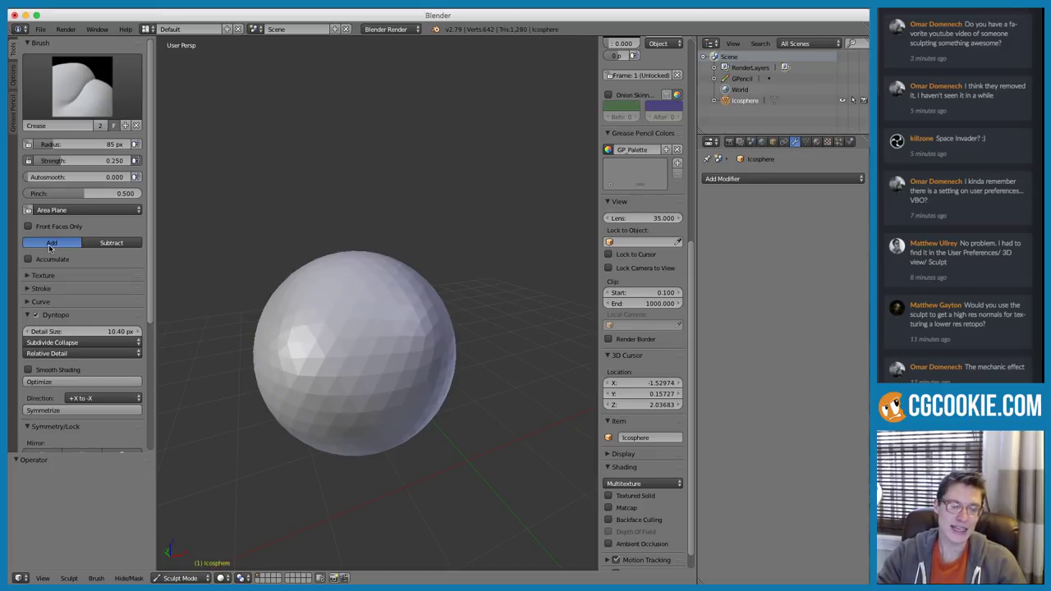
Adjust the Crease brush's radius to 77 px and then to 85 px
key(f)
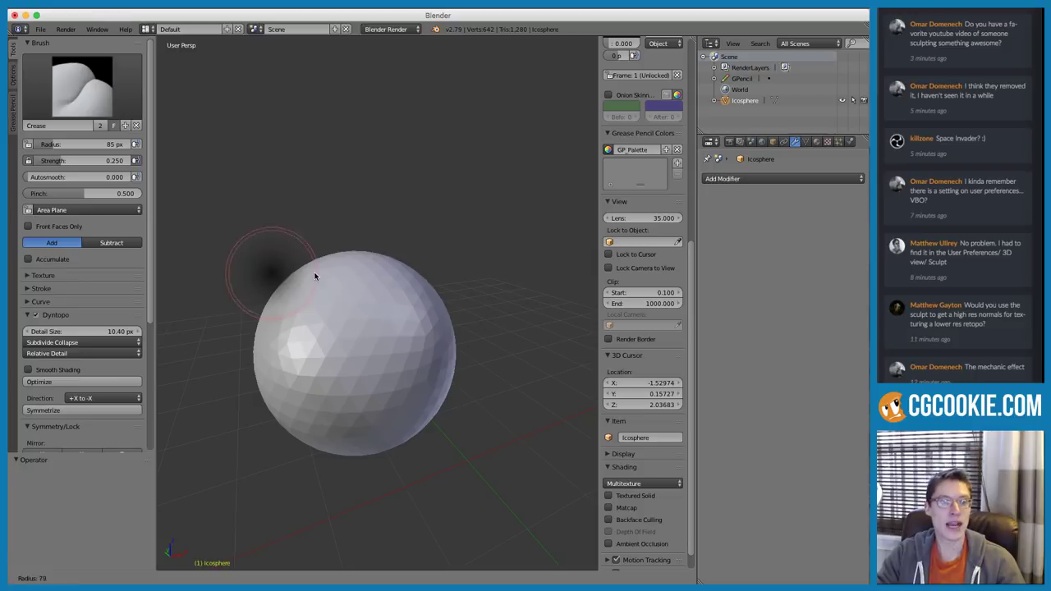
click(316, 273)
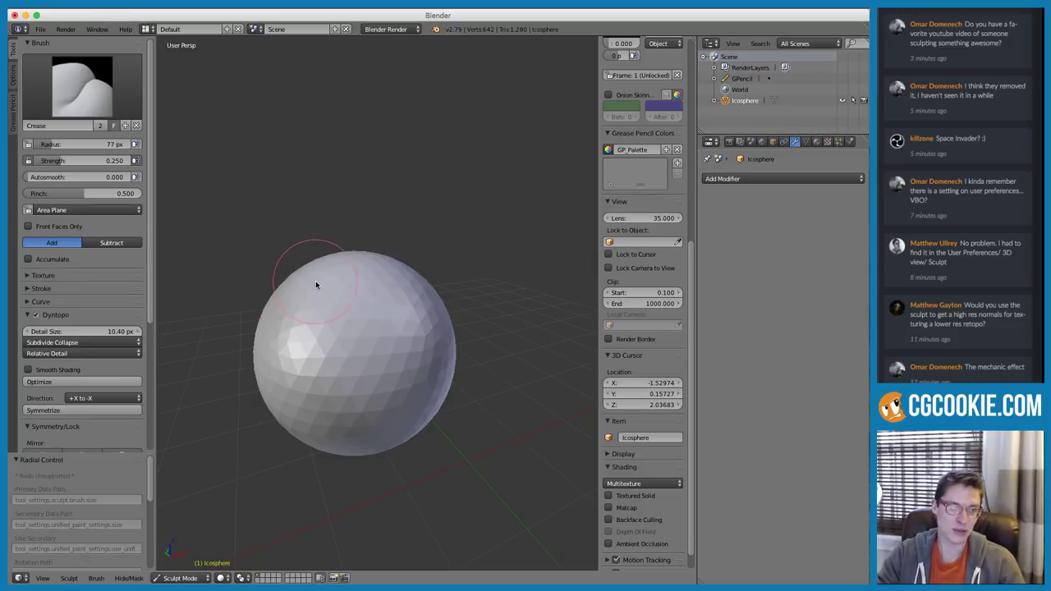
key(f)
click(350, 317)
mouse_move(349, 317)
middle_down()
mouse_move(425, 303)
mouse_move(380, 283)
mouse_move(388, 289)
middle_up()
Try several Crease brush strengths, ending at 0.484
key(shift+f)
click(378, 287)
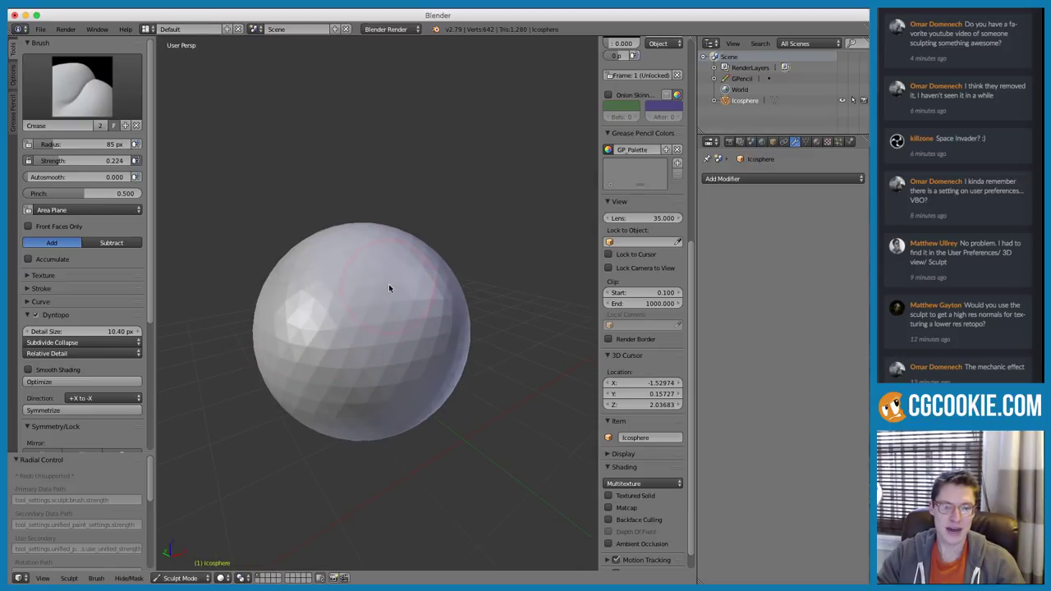
scroll(379, 304, down, 1)
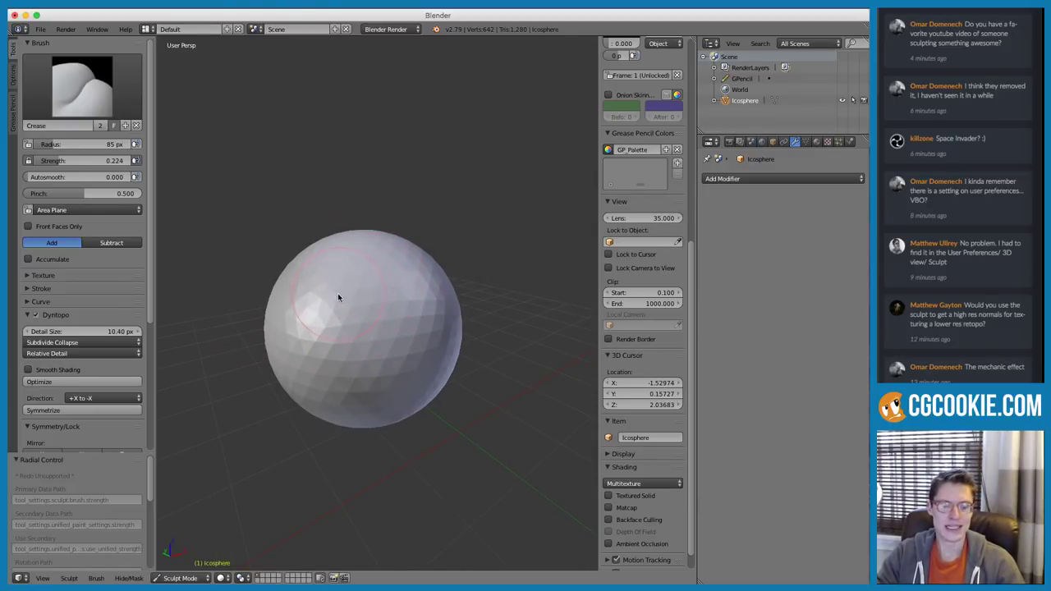
key(shift+f)
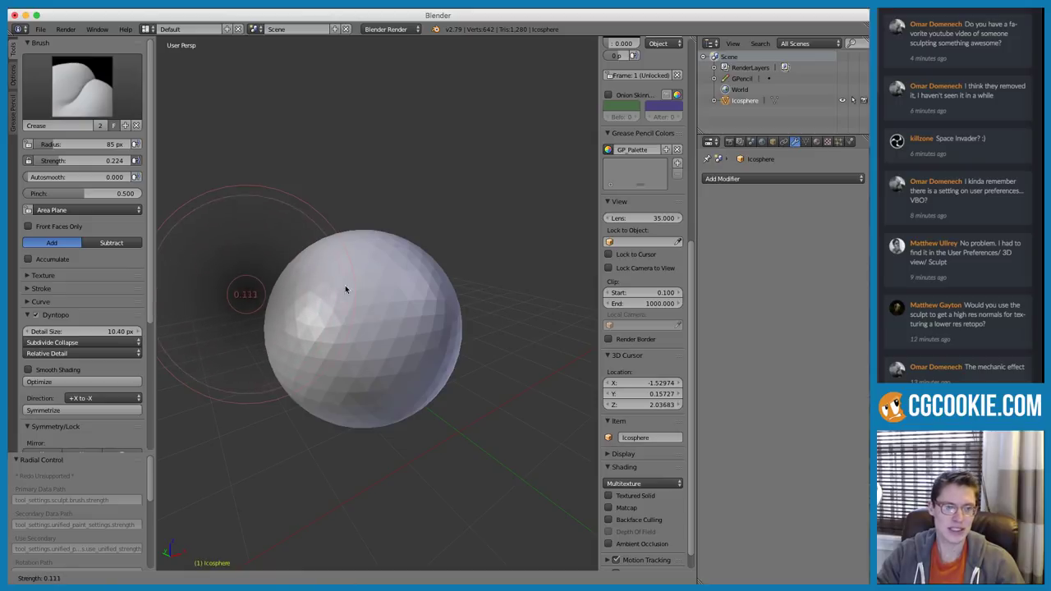
click(314, 301)
key(shift+f)
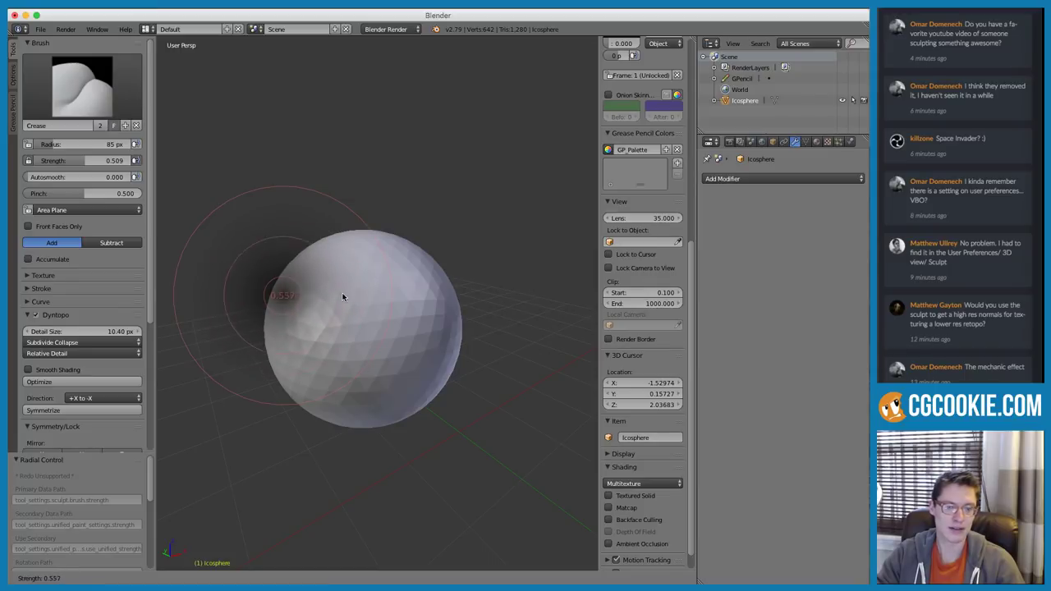
click(345, 299)
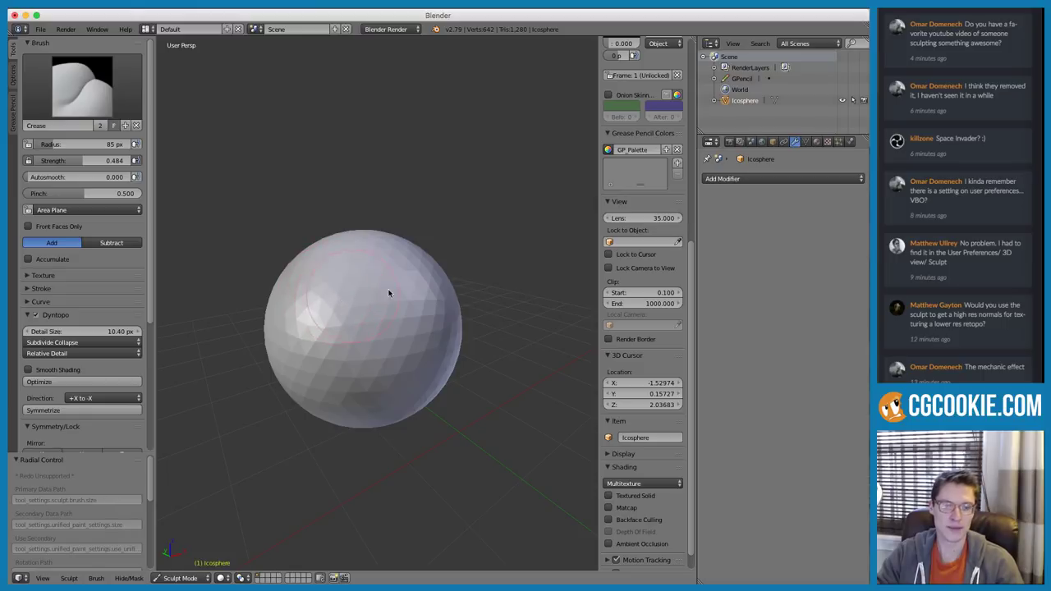
Sculpt a test ridge across the upper part of the icosphere with the Crease brush and undo it
mouse_move(421, 277)
mouse_down()
mouse_move(445, 275)
mouse_move(312, 295)
mouse_up()
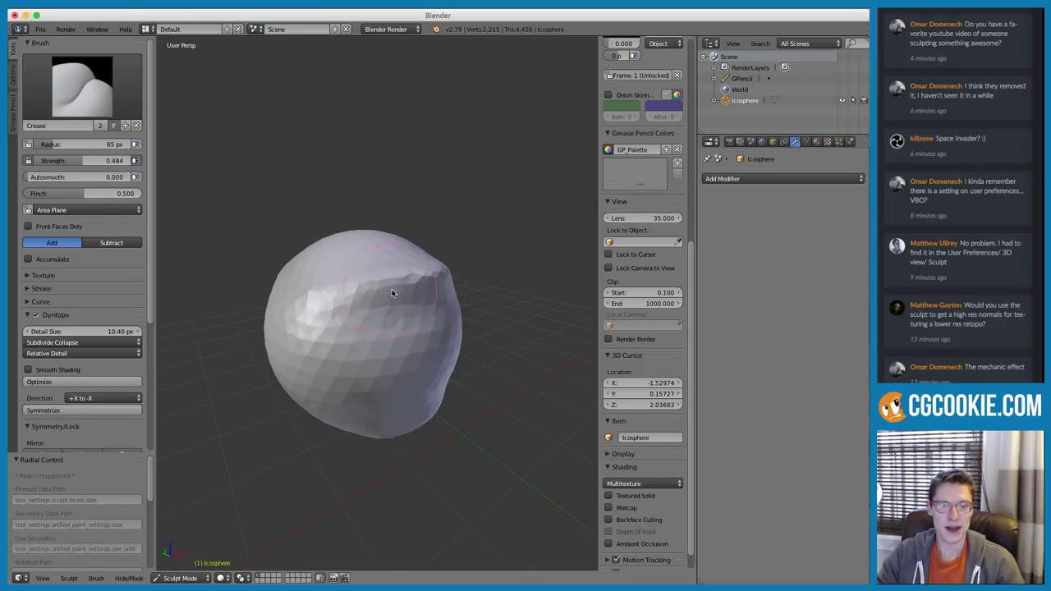
middle_drag(391, 289, 398, 306)
key(ctrl+z)
Set the Crease brush's strength to 0.418 and sculpt the first sharp ridges across the icosphere to start a cube shape
key(f)
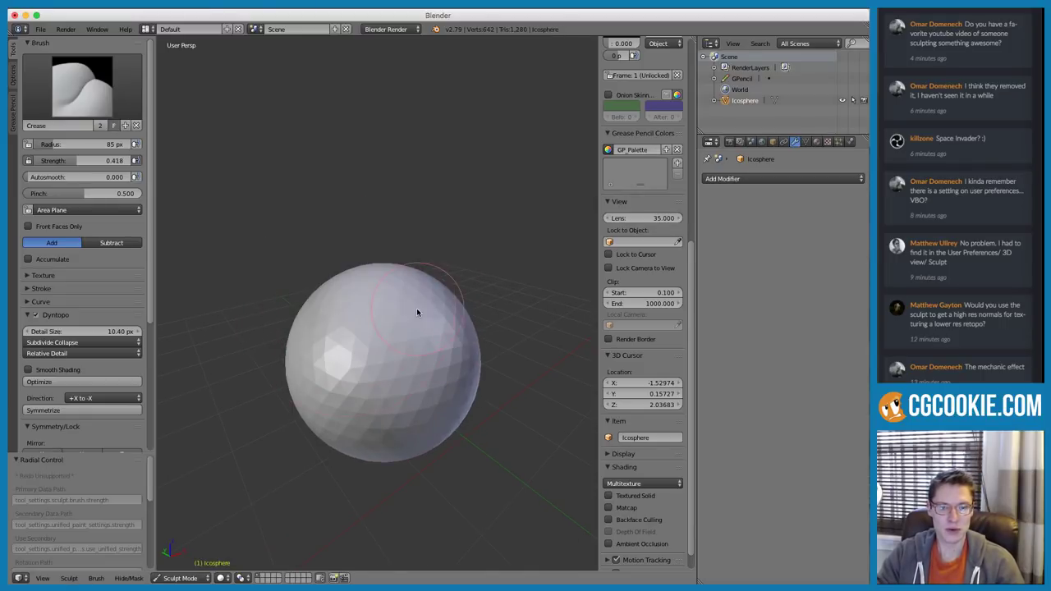
click(467, 302)
mouse_move(460, 318)
mouse_down()
mouse_move(311, 363)
mouse_move(320, 394)
mouse_up()
mouse_move(320, 394)
middle_down()
mouse_move(518, 320)
mouse_move(258, 309)
mouse_move(291, 316)
middle_up()
mouse_move(318, 338)
mouse_down()
mouse_move(446, 345)
mouse_move(436, 337)
mouse_move(444, 361)
mouse_up()
mouse_move(444, 361)
middle_down()
mouse_move(332, 287)
mouse_move(353, 306)
middle_up()
Sculpt further Crease ridges down and around the sides of the sphere to form more of the cube's edges
key(f)
click(334, 307)
drag(333, 307, 344, 408)
middle_drag(367, 320, 333, 331)
mouse_move(302, 342)
mouse_down()
mouse_move(397, 314)
mouse_move(275, 360)
mouse_up()
middle_drag(275, 359, 296, 364)
mouse_move(295, 363)
mouse_down()
mouse_move(343, 385)
mouse_move(334, 413)
mouse_move(365, 409)
mouse_up()
middle_drag(365, 410, 388, 335)
Set the brush radius to 91 px, crease the remaining cube edges and smooth the side face between them
mouse_move(367, 389)
middle_down()
mouse_move(387, 335)
mouse_move(374, 333)
mouse_move(381, 259)
mouse_move(331, 284)
mouse_move(410, 259)
middle_up()
key(f)
click(400, 258)
mouse_move(424, 252)
mouse_down()
mouse_move(348, 269)
mouse_move(447, 238)
mouse_move(334, 275)
mouse_up()
middle_drag(334, 275, 386, 277)
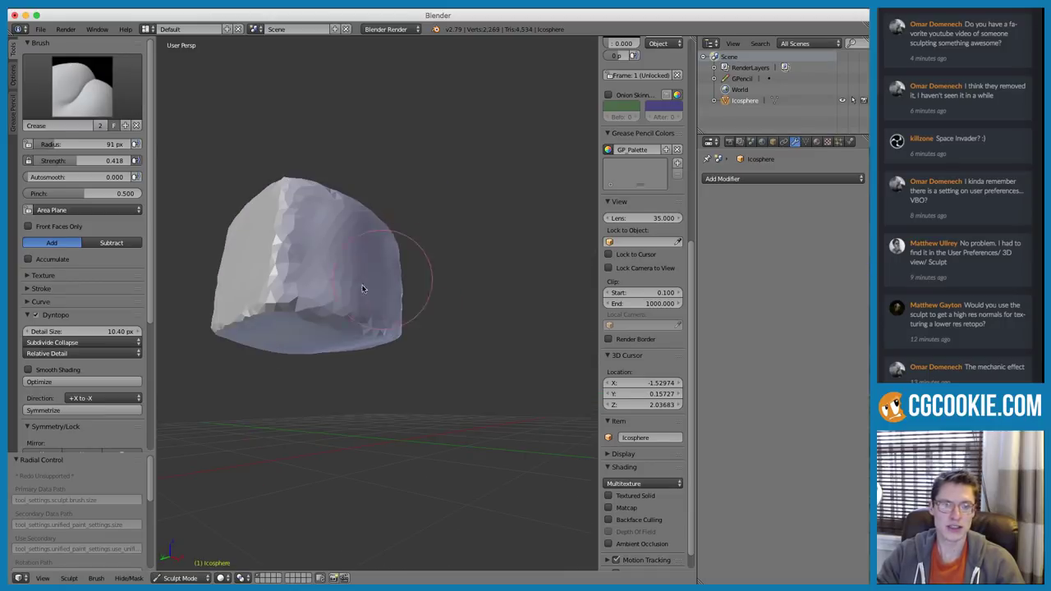
mouse_move(275, 308)
mouse_down()
mouse_move(311, 312)
mouse_move(347, 250)
mouse_up()
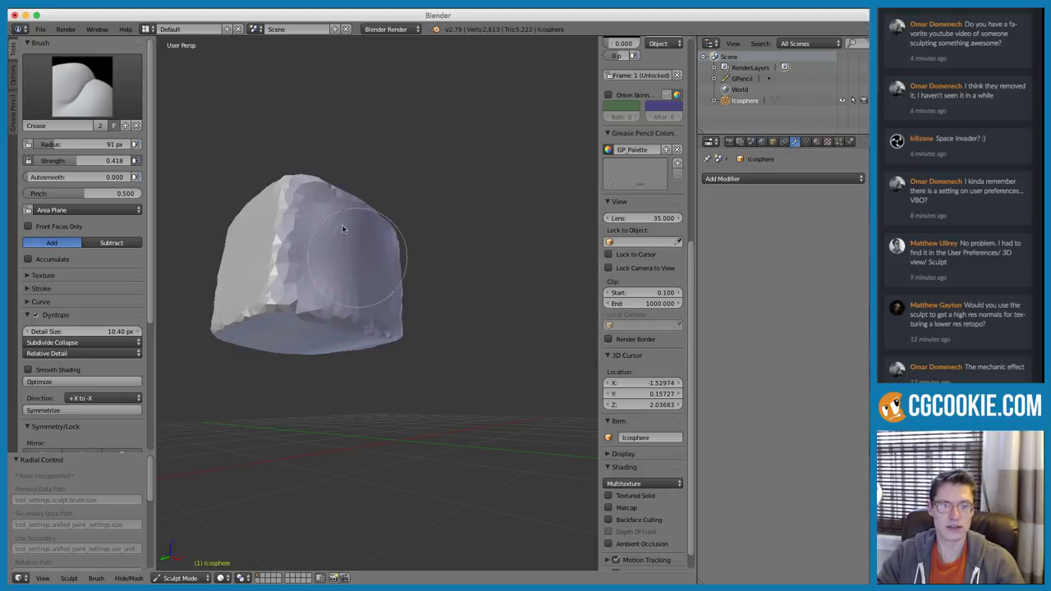
middle_drag(367, 242, 344, 296)
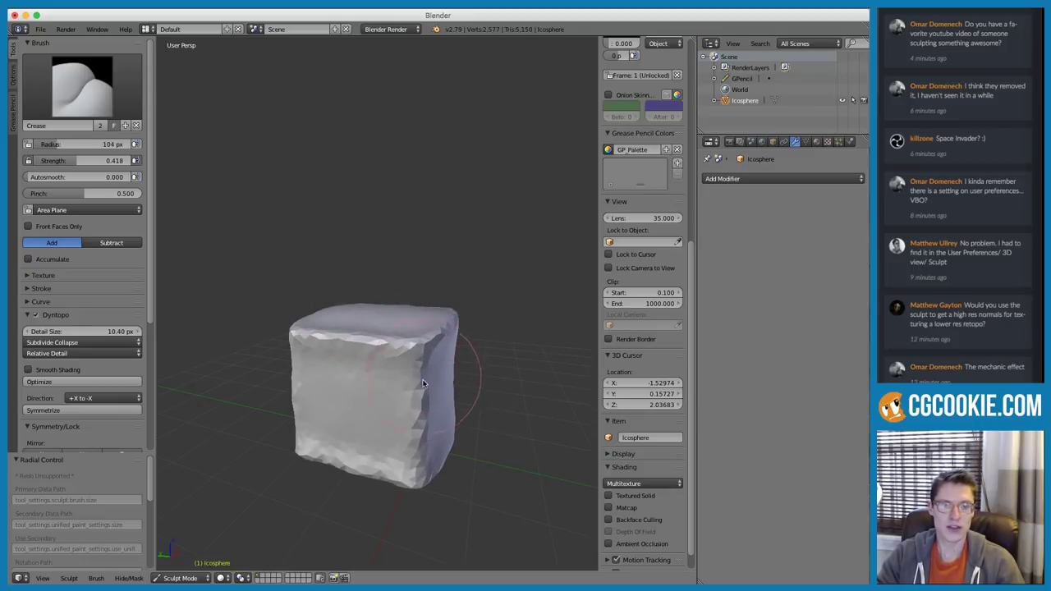
Refine the cube's near vertical edge with the Crease brush at a 33 px radius, then enlarge the radius to 117 px
middle_drag(425, 379, 384, 377)
drag(348, 412, 353, 417)
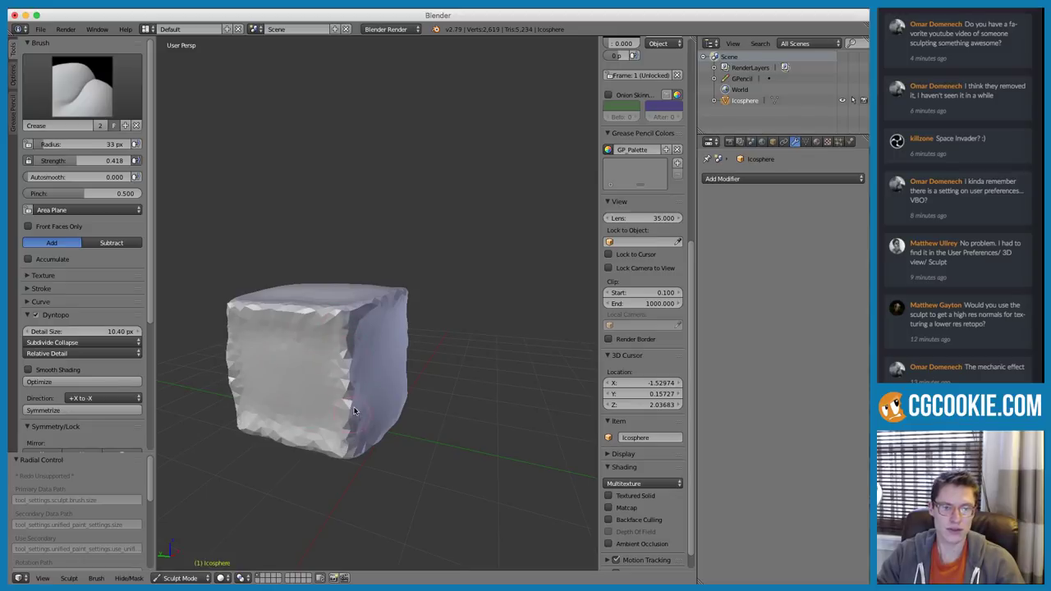
key(f)
click(413, 281)
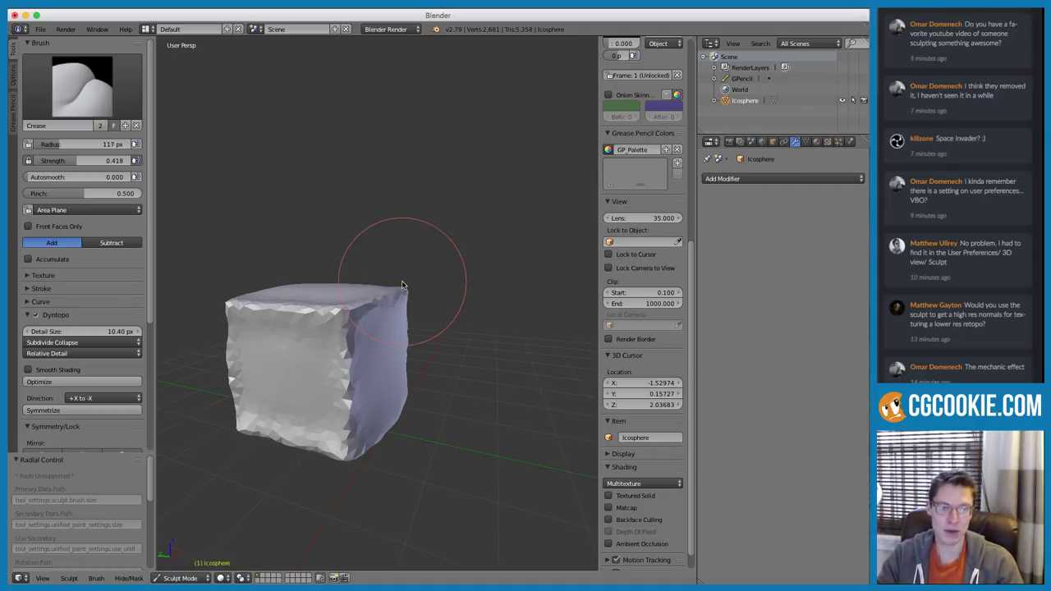
Check the creased cube from several angles and switch to the Grab brush
mouse_move(364, 292)
middle_down()
mouse_move(328, 340)
mouse_move(317, 329)
middle_up()
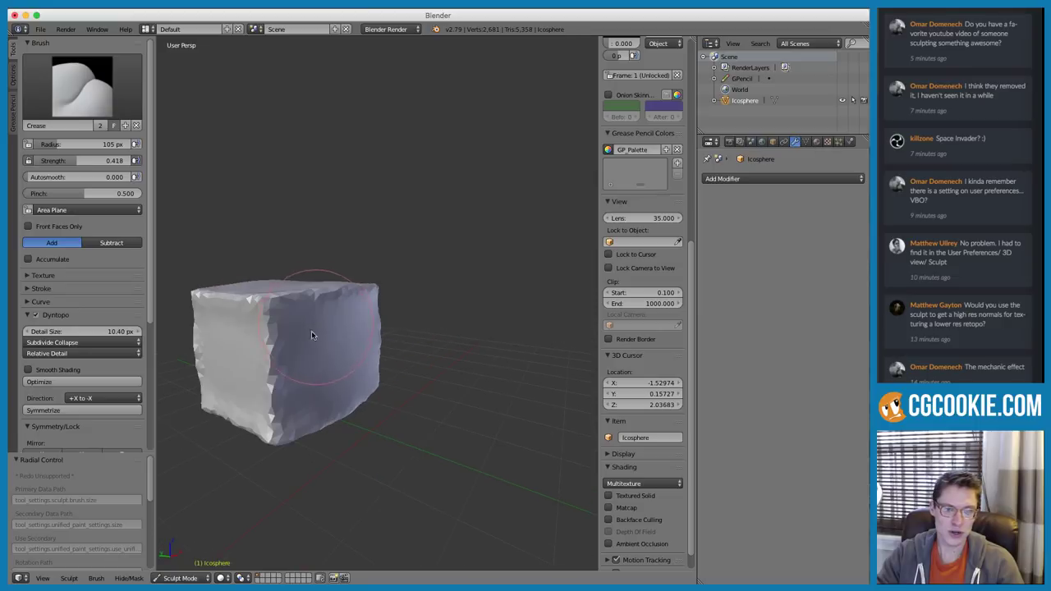
scroll(362, 296, down, 5)
middle_drag(387, 244, 460, 216)
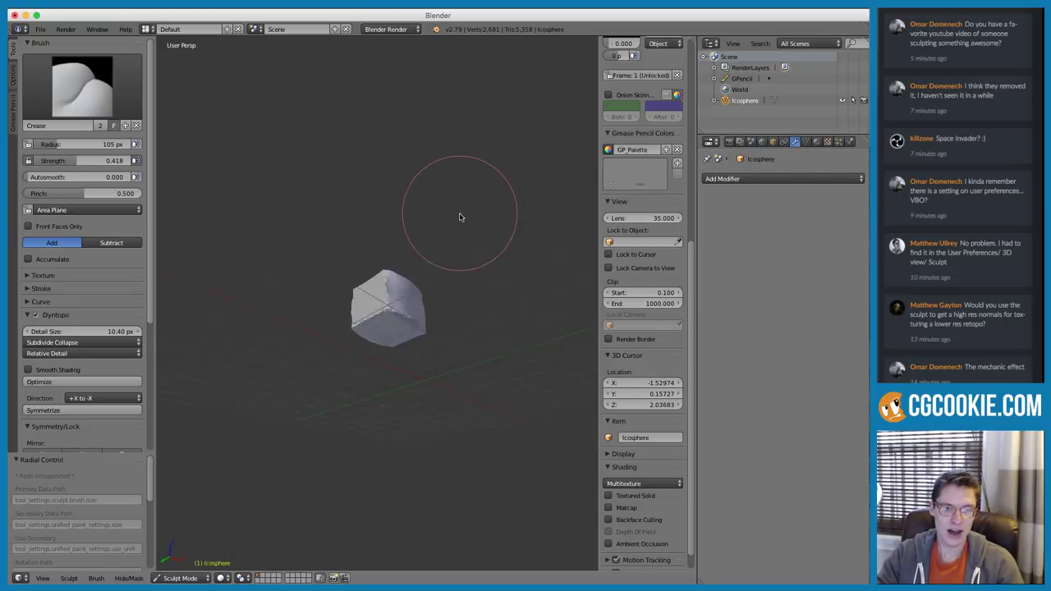
scroll(444, 263, up, 3)
mouse_move(428, 283)
middle_down()
mouse_move(429, 232)
mouse_move(456, 273)
mouse_move(375, 251)
middle_up()
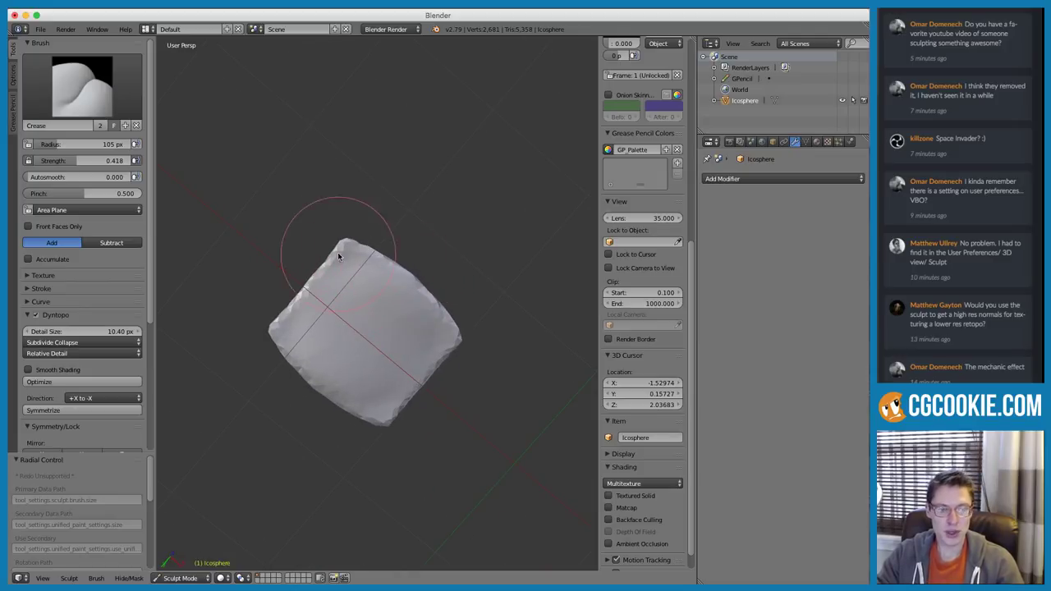
mouse_move(451, 272)
middle_down()
mouse_move(399, 279)
mouse_move(396, 295)
middle_up()
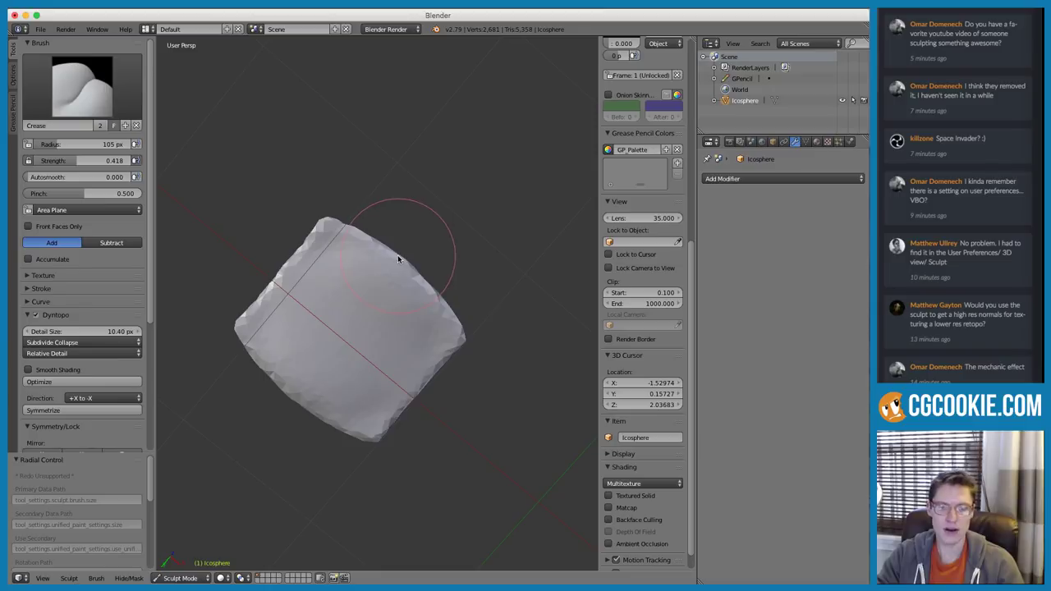
key(g)
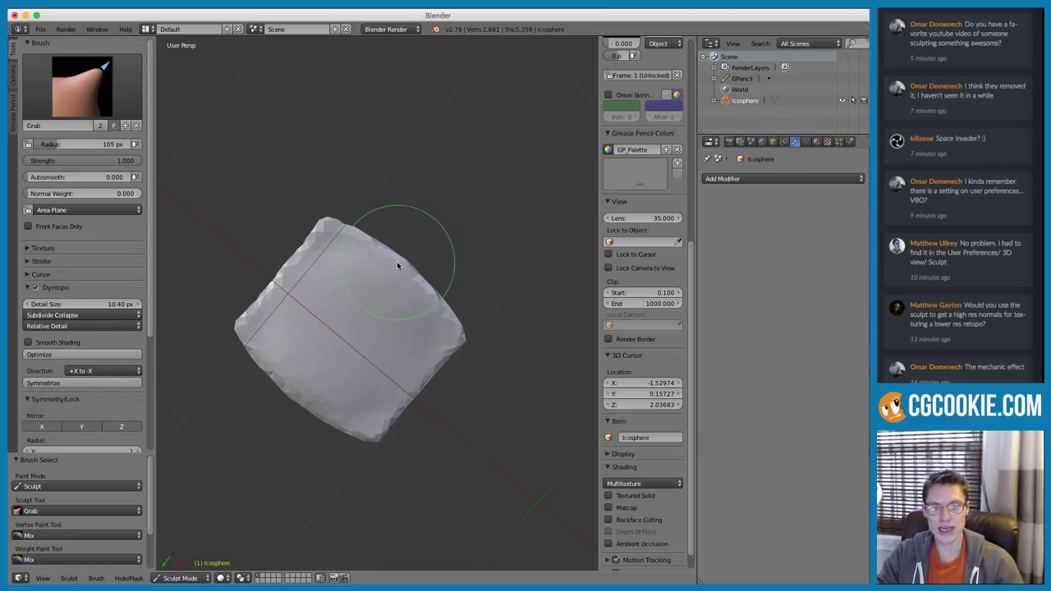
click(82, 86)
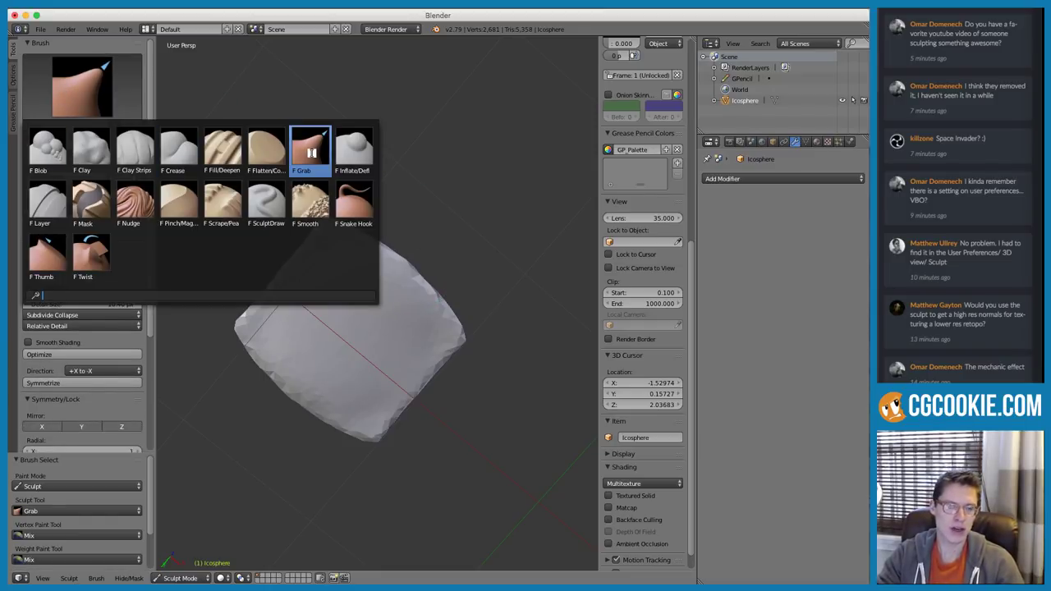
click(312, 149)
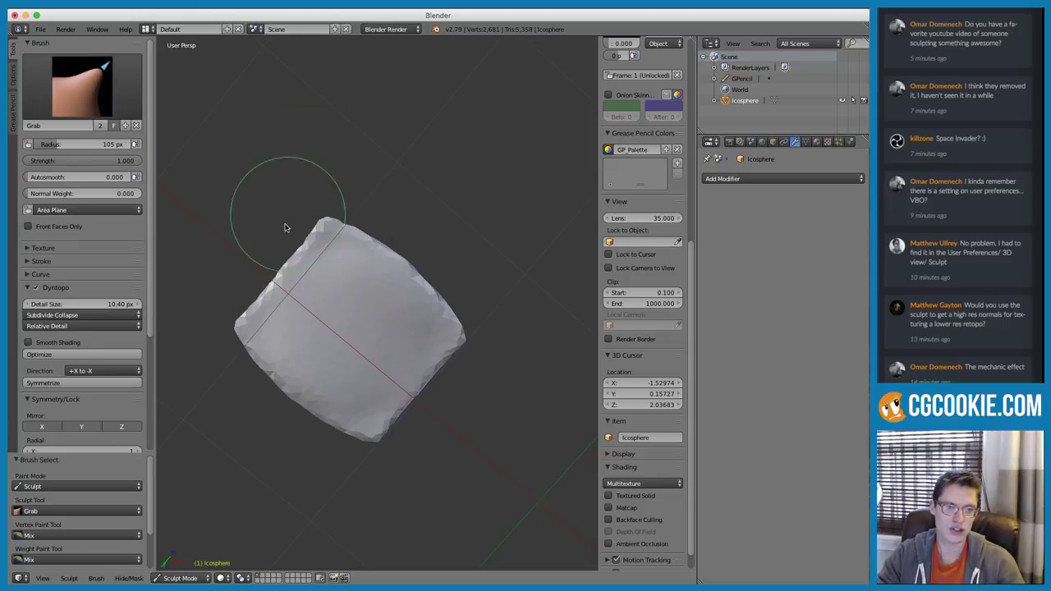
Set the Grab brush's radius to 214 px, try pulling the cube's shape and undo the pull
key(f)
click(462, 250)
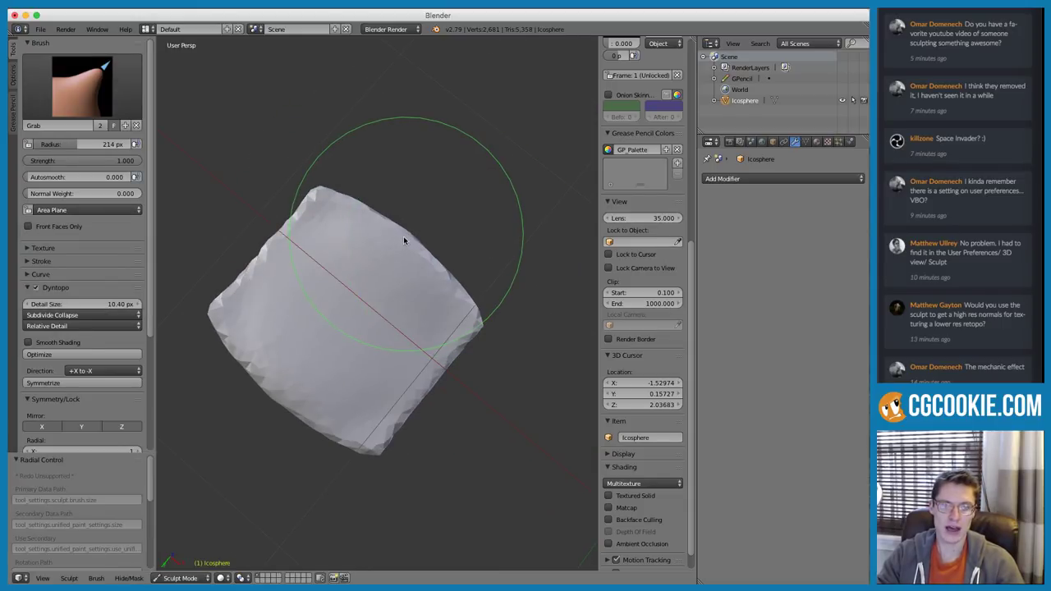
key(ctrl+z)
Set the Grab brush's radius to 143 px and pull on the side of the cube
mouse_move(402, 236)
middle_down()
mouse_move(400, 349)
mouse_move(418, 339)
mouse_move(340, 256)
mouse_move(380, 244)
mouse_move(340, 247)
middle_up()
shift+middle_drag(329, 304, 374, 244)
mouse_move(374, 243)
ctrl+middle_down()
mouse_move(343, 316)
mouse_move(301, 338)
mouse_move(326, 333)
ctrl+middle_up()
key(f)
click(283, 335)
key(f)
click(283, 338)
drag(326, 337, 334, 335)
Smooth the stretched polygons on the pulled side of the cube
mouse_move(334, 333)
middle_down()
mouse_move(482, 324)
mouse_move(327, 329)
mouse_move(424, 279)
mouse_move(385, 277)
mouse_move(356, 305)
mouse_move(362, 255)
middle_up()
scroll(424, 283, up, 4)
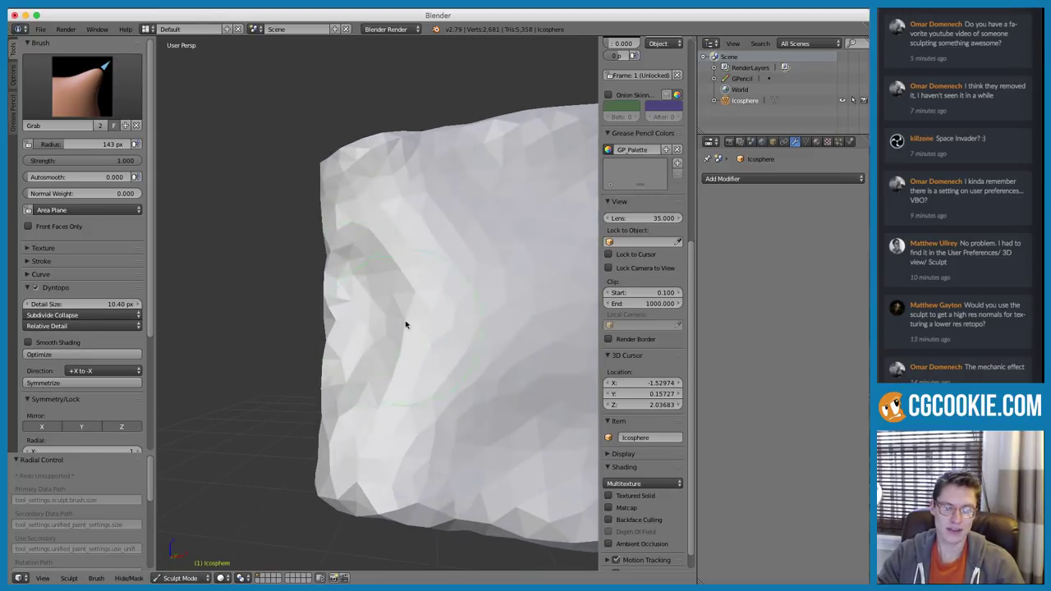
scroll(406, 333, down, 2)
mouse_move(387, 261)
shift+mouse_down()
mouse_move(389, 300)
mouse_move(411, 244)
mouse_move(403, 359)
mouse_move(456, 352)
mouse_move(436, 356)
shift+mouse_up()
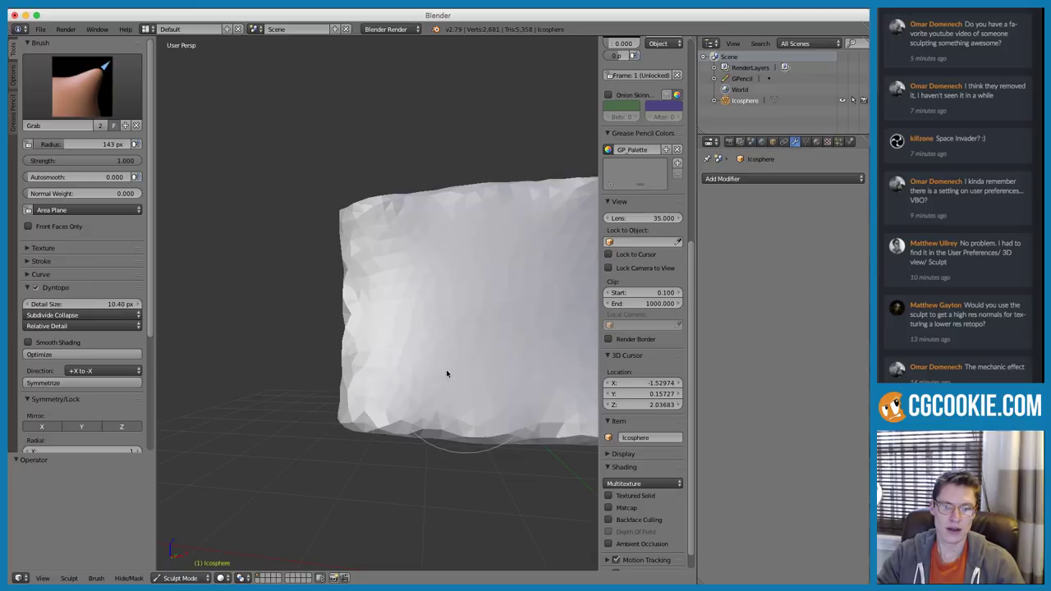
Inspect the cube's faces and edges all around and switch to the Pinch/Magnify brush
mouse_move(418, 254)
middle_down()
mouse_move(488, 258)
mouse_move(449, 274)
mouse_move(445, 304)
mouse_move(476, 321)
mouse_move(438, 270)
mouse_move(382, 287)
middle_up()
scroll(358, 312, up, 2)
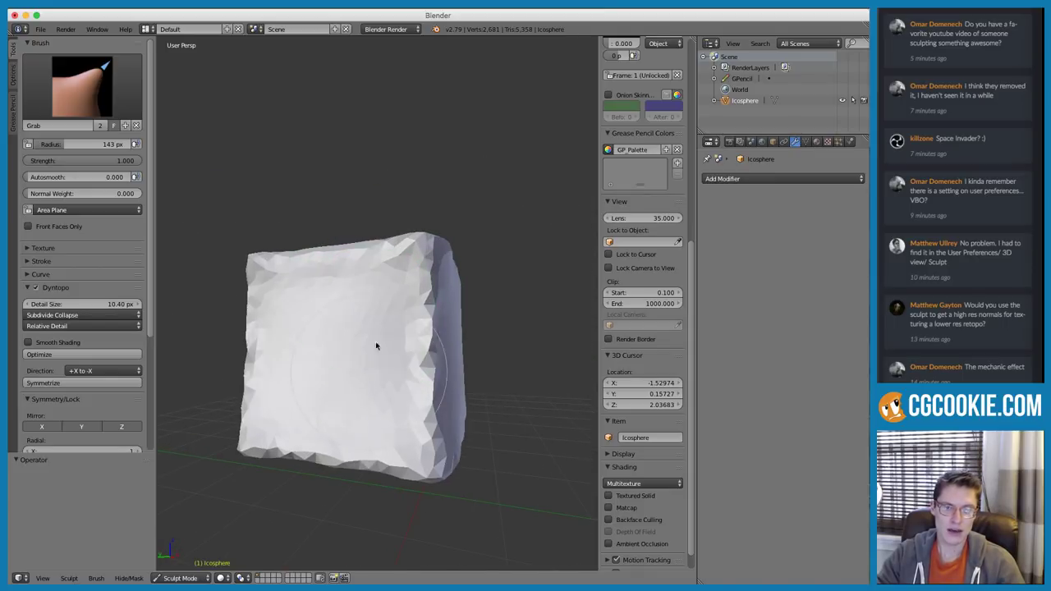
scroll(552, 241, down, 2)
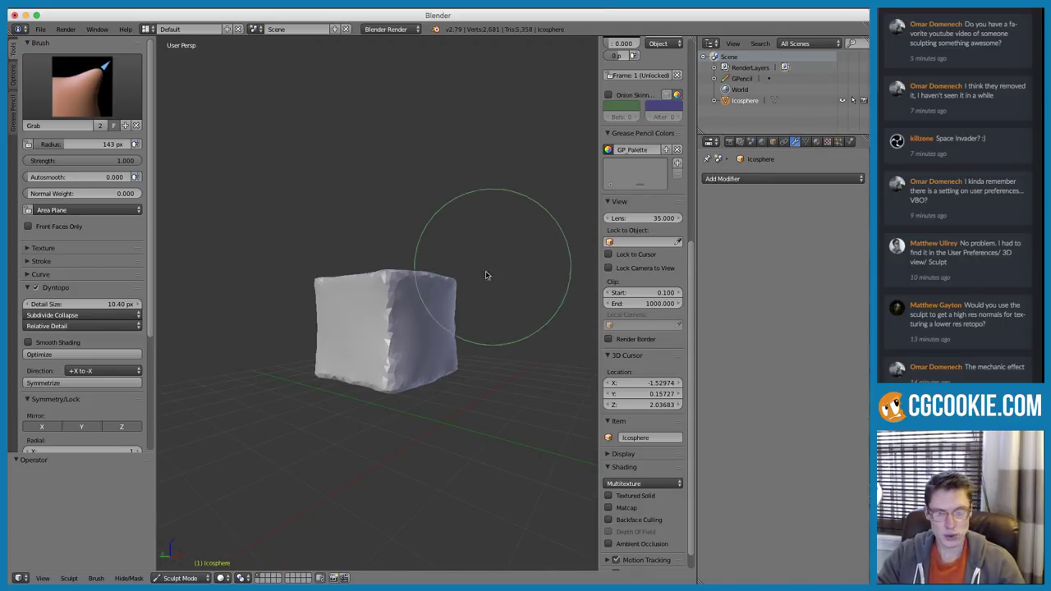
scroll(431, 284, up, 3)
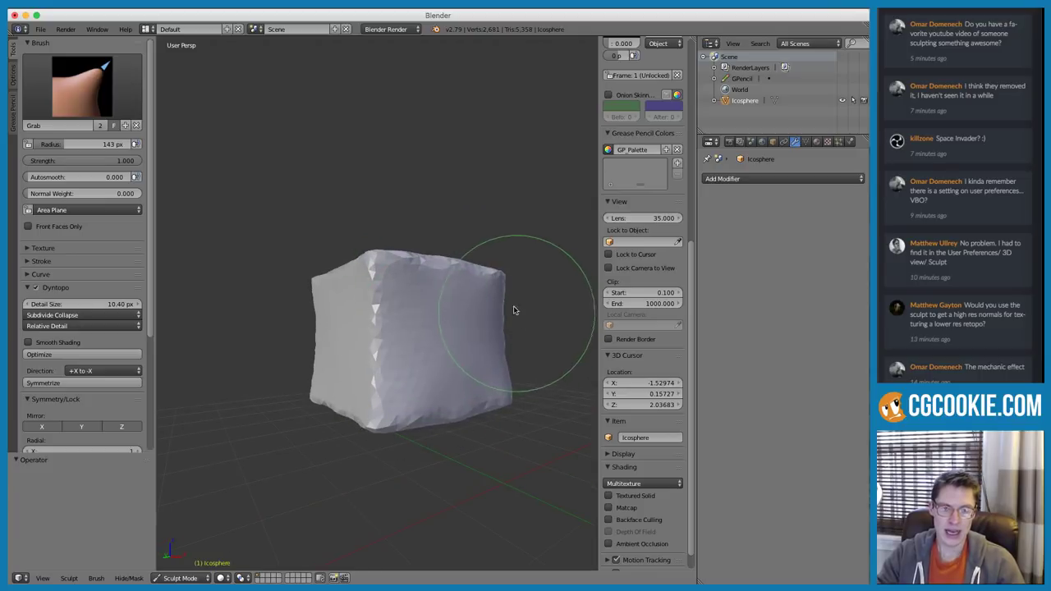
middle_drag(516, 315, 502, 298)
mouse_move(446, 246)
middle_down()
mouse_move(393, 285)
mouse_move(516, 258)
middle_up()
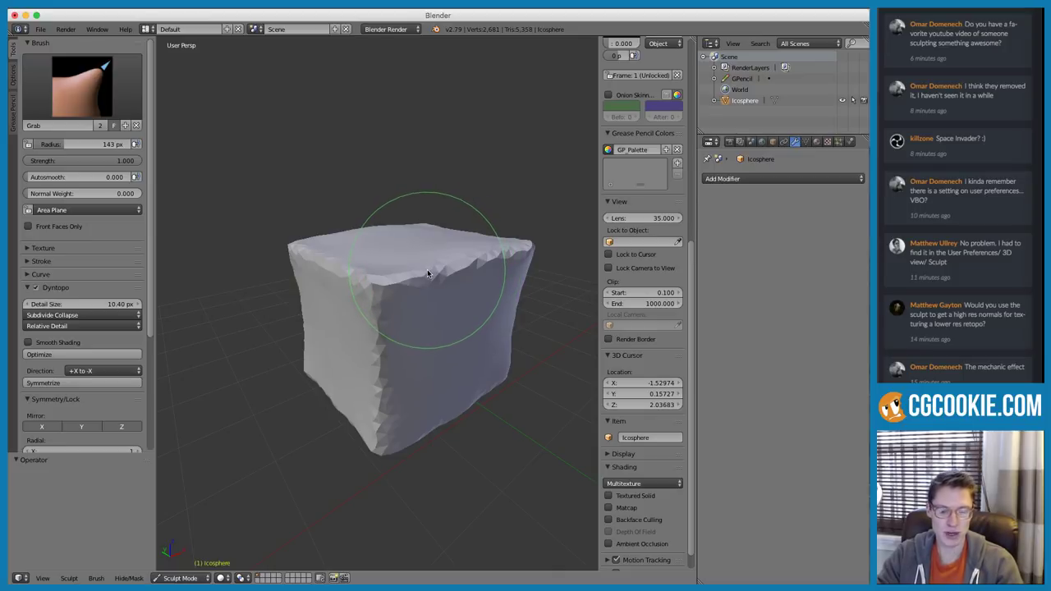
key(p)
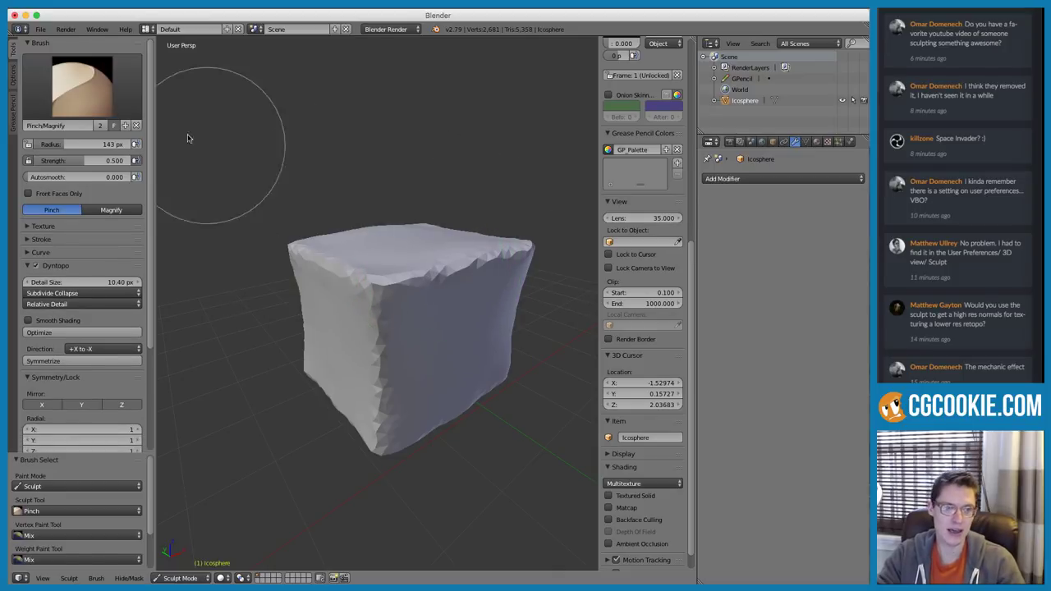
click(82, 86)
click(183, 198)
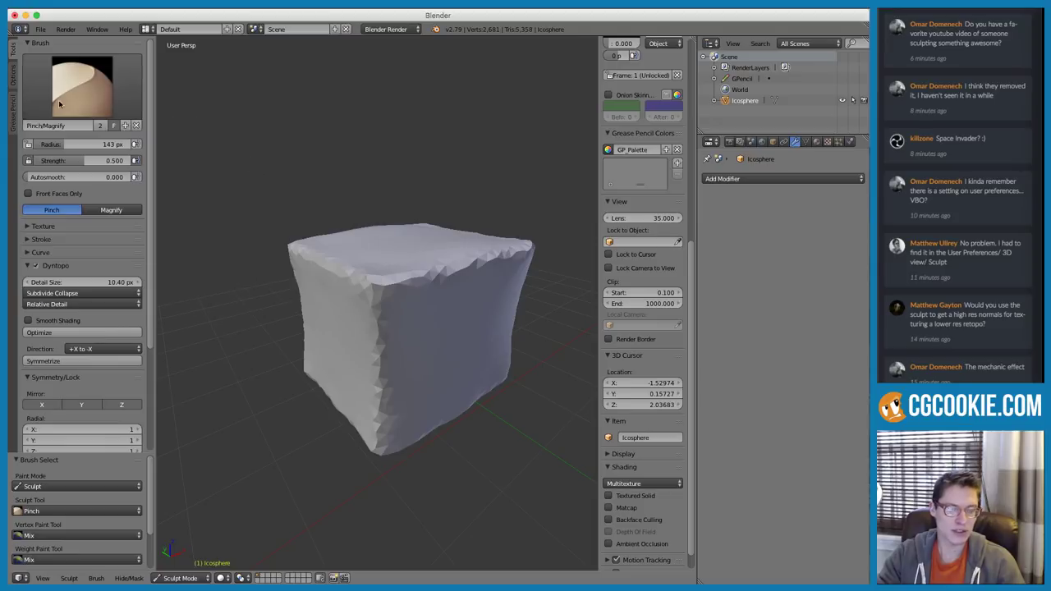
Set the Pinch/Magnify brush's radius to 148 px, test pinching the cube's upper edges and undo the pinch
key(f)
click(392, 288)
ctrl+middle_drag(383, 279, 415, 301)
mouse_move(532, 269)
mouse_down()
mouse_move(347, 331)
mouse_move(502, 270)
mouse_move(402, 305)
mouse_move(295, 323)
mouse_move(511, 263)
mouse_up()
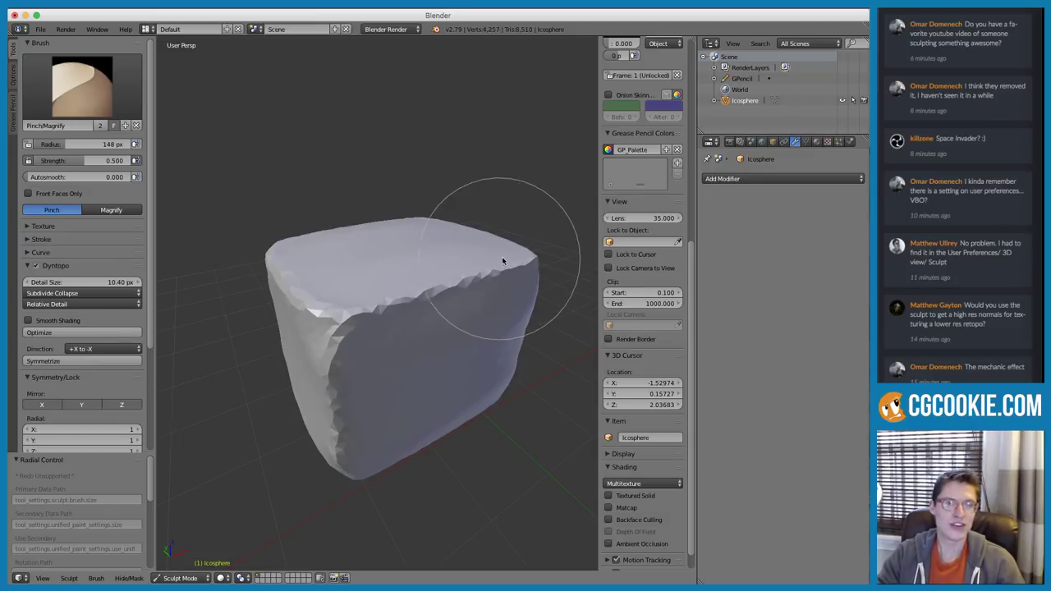
key(ctrl+z)
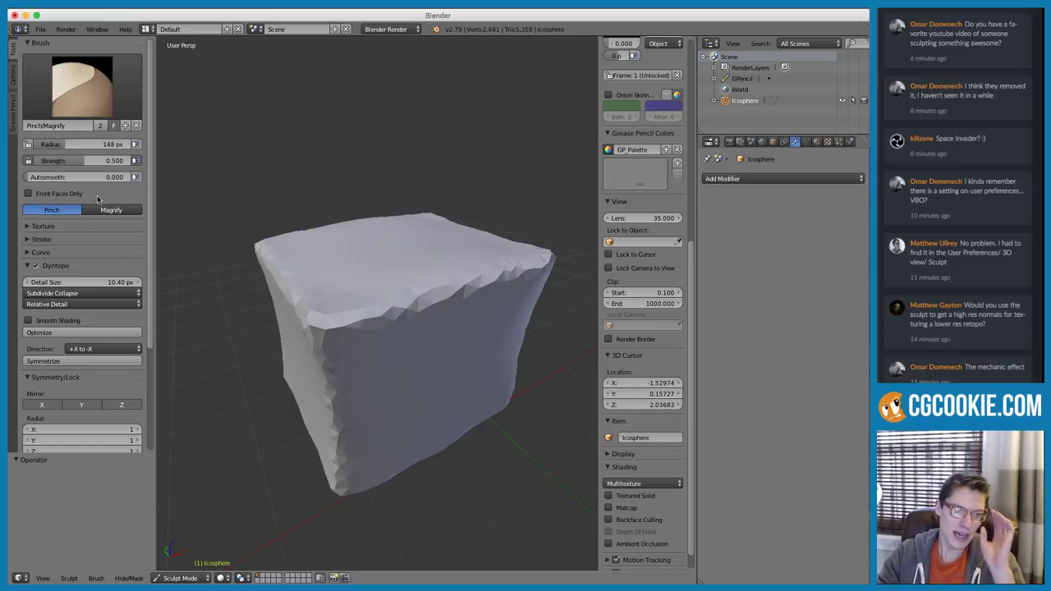
Set the Dyntopo detail refine method to Subdivide Edges and pinch the cube's upper edges with a 135 px Pinch/Magnify brush
click(59, 297)
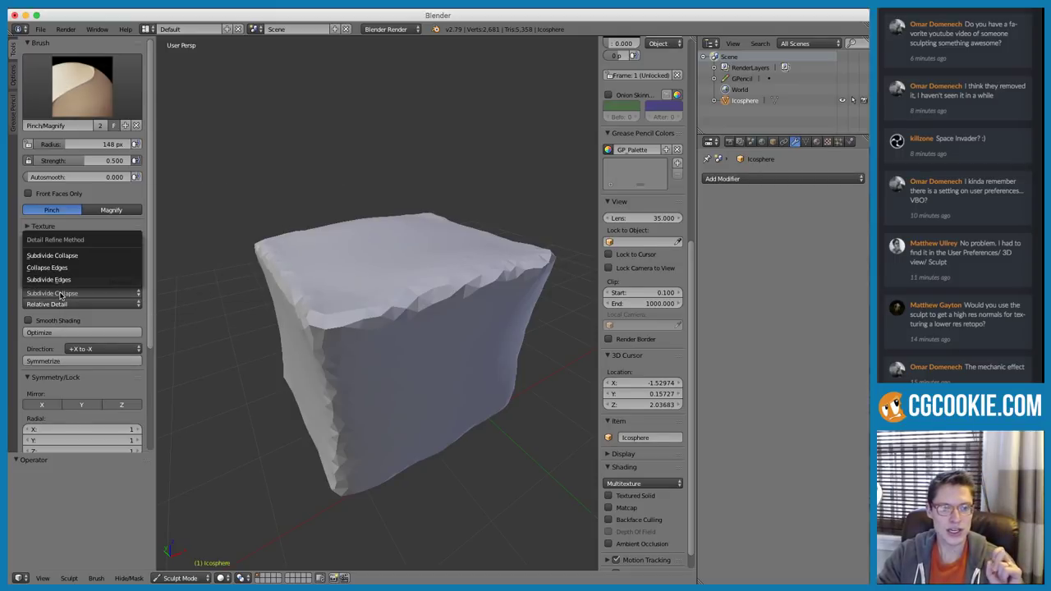
click(59, 281)
key(f)
click(346, 304)
mouse_move(456, 284)
mouse_down()
mouse_move(453, 298)
mouse_move(326, 344)
mouse_move(512, 263)
mouse_move(464, 370)
mouse_move(511, 261)
mouse_move(472, 273)
mouse_up()
middle_drag(472, 273, 422, 317)
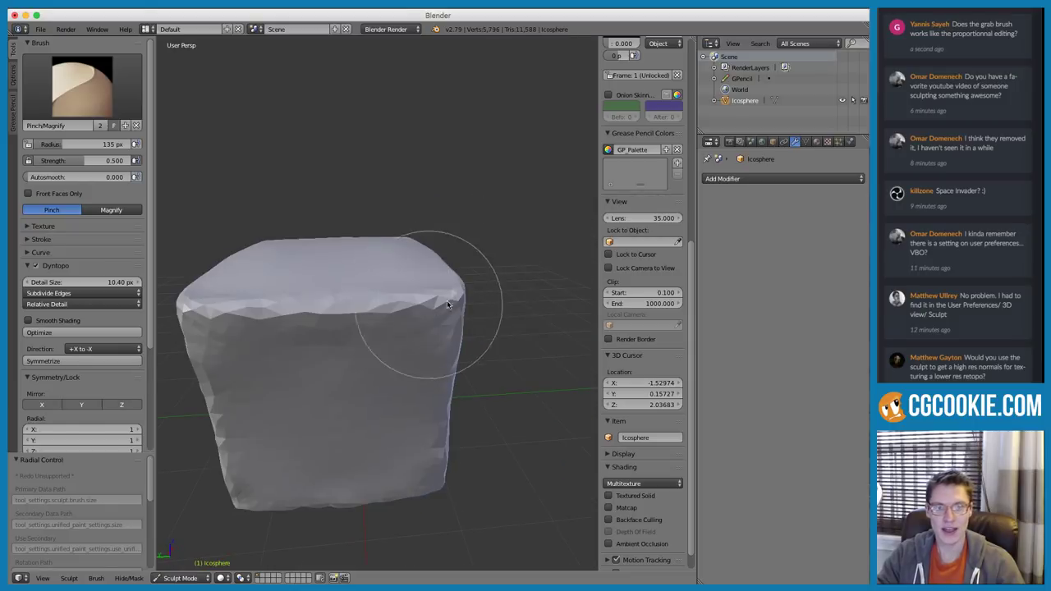
mouse_move(451, 292)
mouse_down()
mouse_move(296, 305)
mouse_move(475, 292)
mouse_up()
middle_drag(475, 292, 351, 267)
Set the Pinch/Magnify brush's radius to 87 px and sharpen the cube's vertical corner edge
key(f)
click(327, 278)
middle_drag(303, 345, 329, 282)
key(f)
click(326, 285)
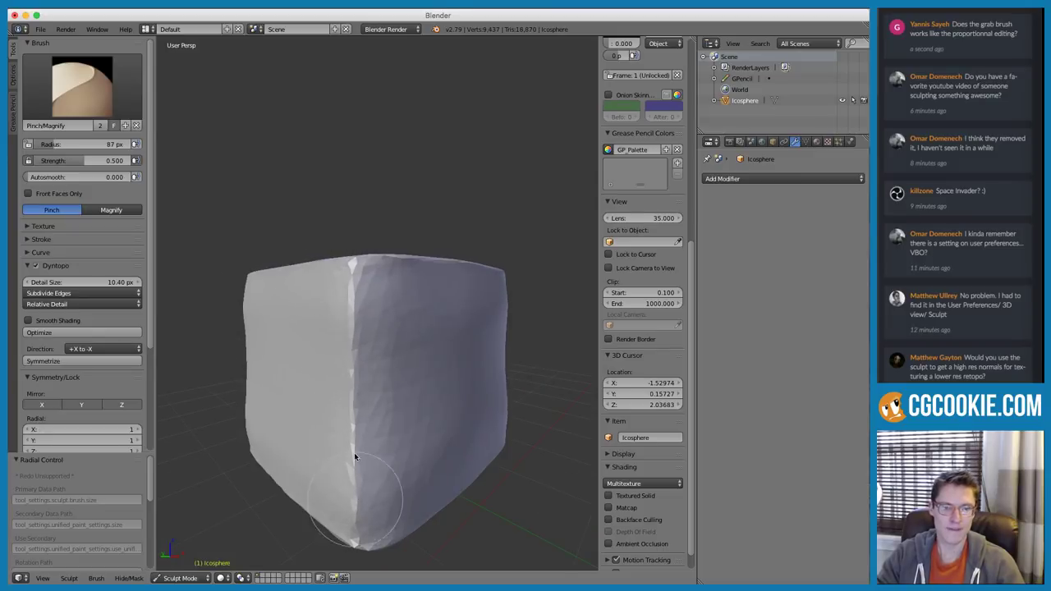
drag(356, 412, 356, 436)
mouse_move(379, 344)
middle_down()
mouse_move(391, 337)
mouse_move(375, 334)
middle_up()
middle_drag(437, 362, 396, 366)
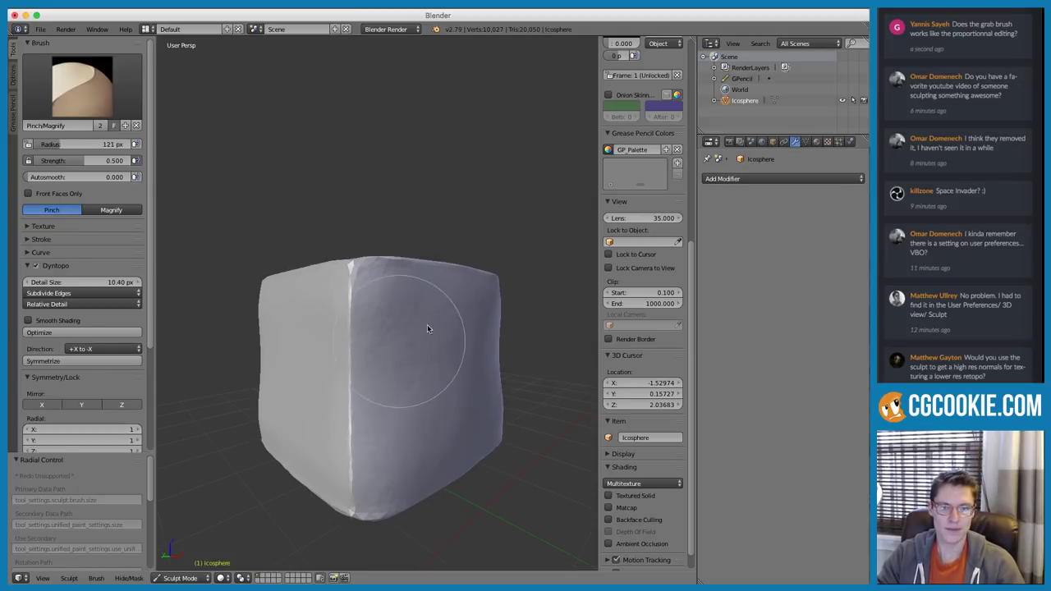
Switch to the Grab brush, set its radius to 212 px and adjust the concave side of the cube
mouse_move(445, 339)
middle_down()
mouse_move(363, 295)
mouse_move(441, 263)
mouse_move(304, 343)
mouse_move(377, 272)
mouse_move(343, 320)
middle_up()
key(g)
key(f)
click(317, 332)
key(f)
click(359, 326)
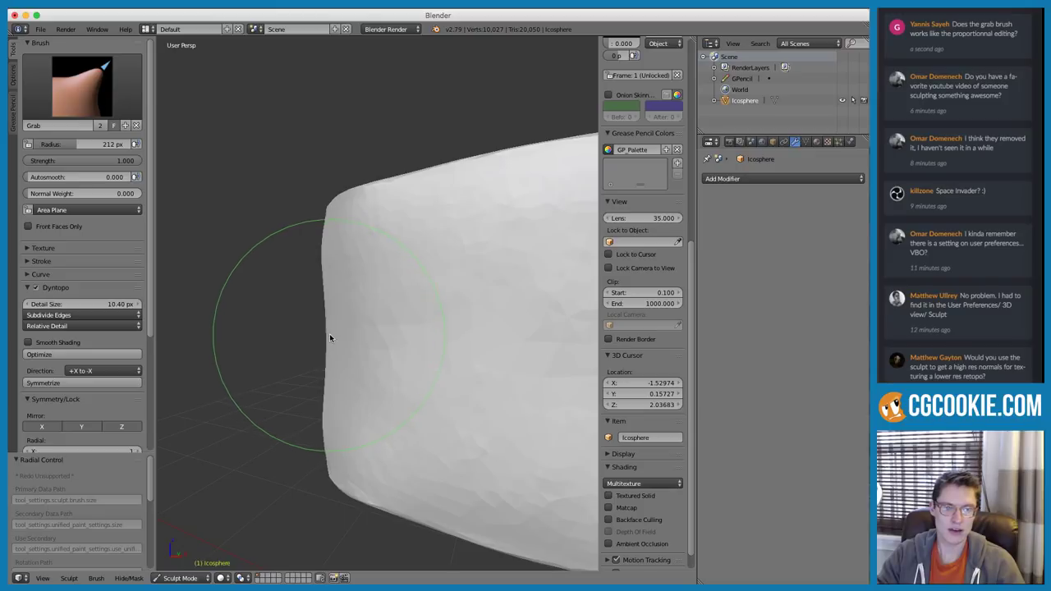
mouse_move(335, 335)
middle_down()
mouse_move(521, 301)
mouse_move(457, 301)
mouse_move(492, 308)
middle_up()
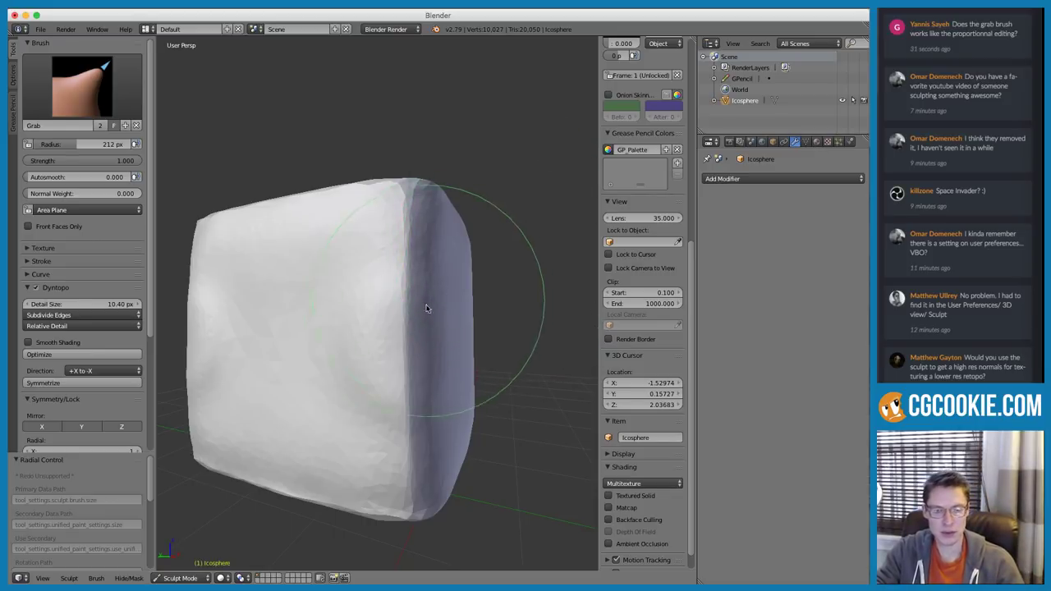
Try pulling the cube's side outward with the Grab brush at a 209 px radius and undo the pull
mouse_move(406, 324)
middle_down()
mouse_move(331, 320)
mouse_move(320, 327)
mouse_move(329, 330)
middle_up()
key(f)
click(338, 331)
key(f)
click(329, 331)
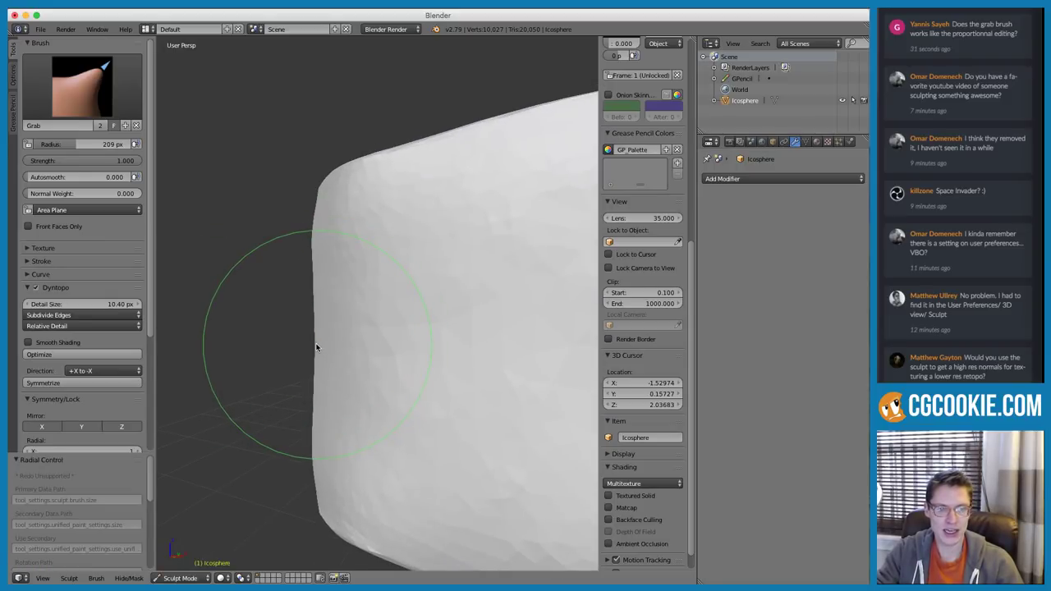
drag(316, 345, 313, 345)
mouse_move(335, 317)
middle_down()
mouse_move(405, 302)
mouse_move(432, 315)
mouse_move(377, 297)
mouse_move(453, 352)
middle_up()
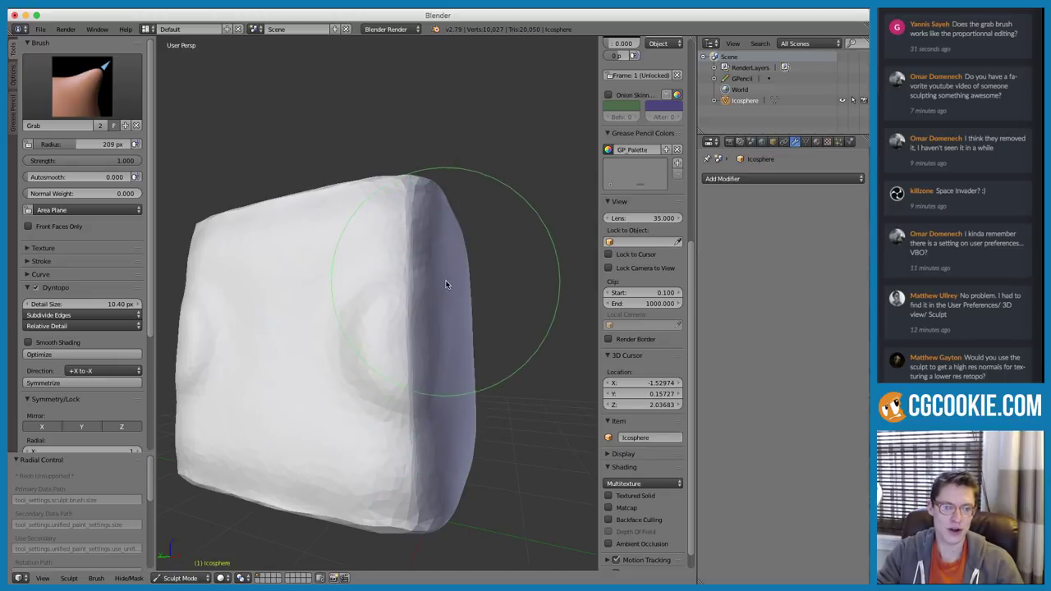
key(ctrl+z)
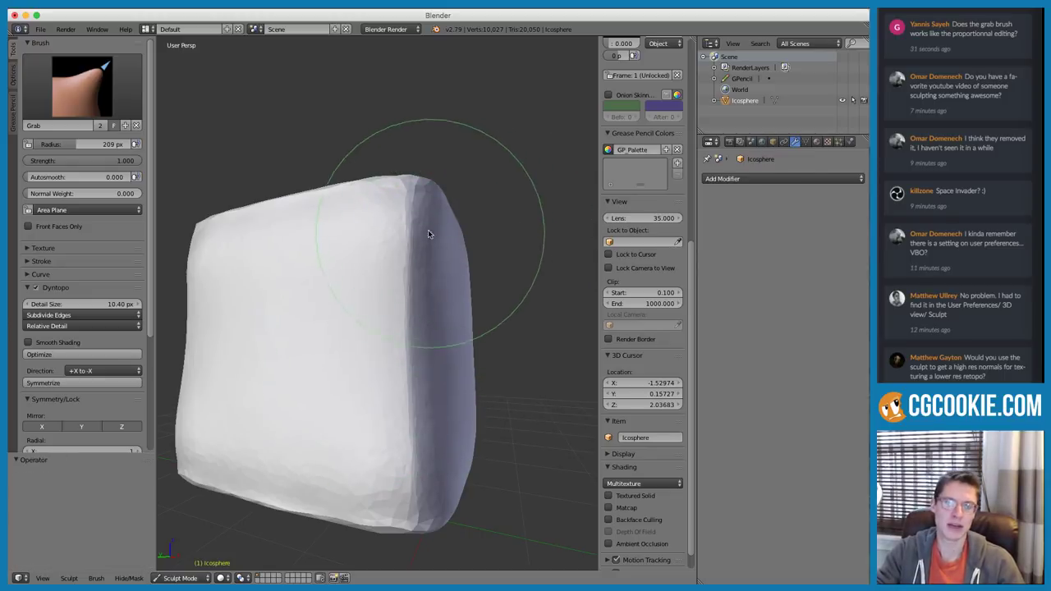
Reshape the Grab brush's falloff curve by moving its upper point to X 0.05822, Y 0.99000
click(26, 288)
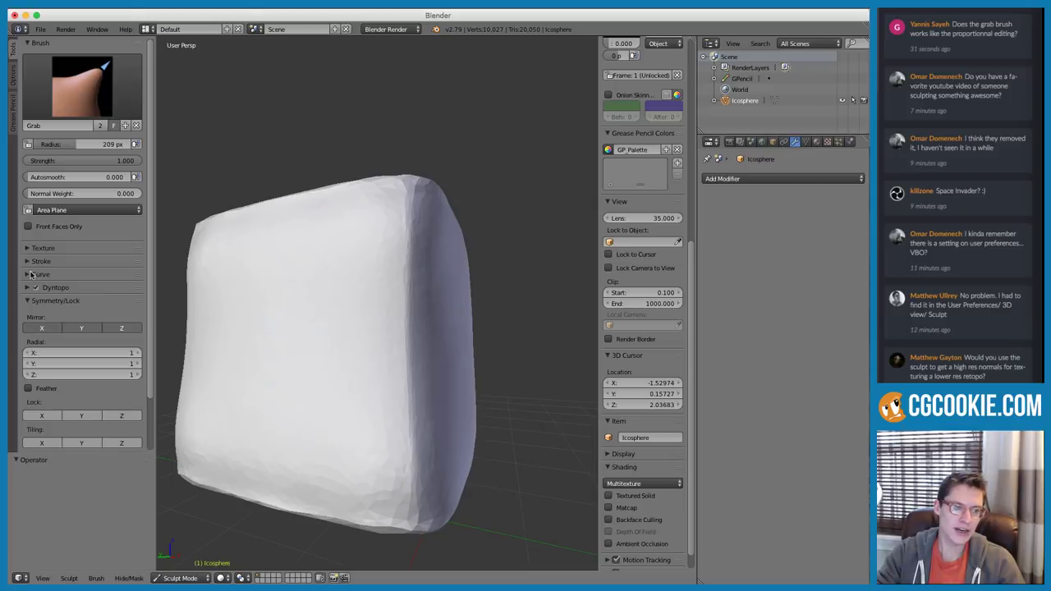
click(27, 275)
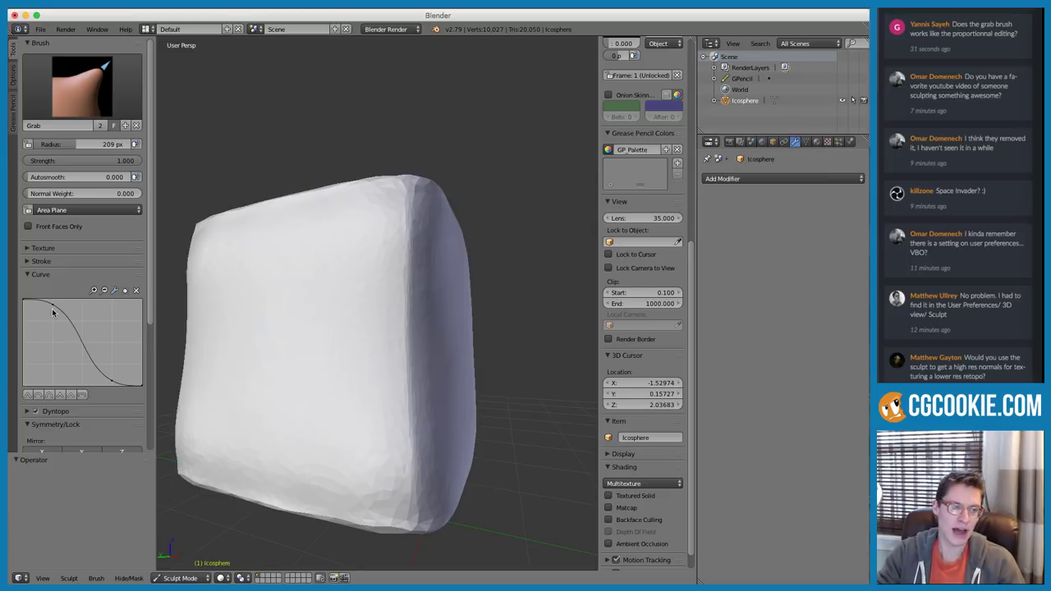
click(52, 308)
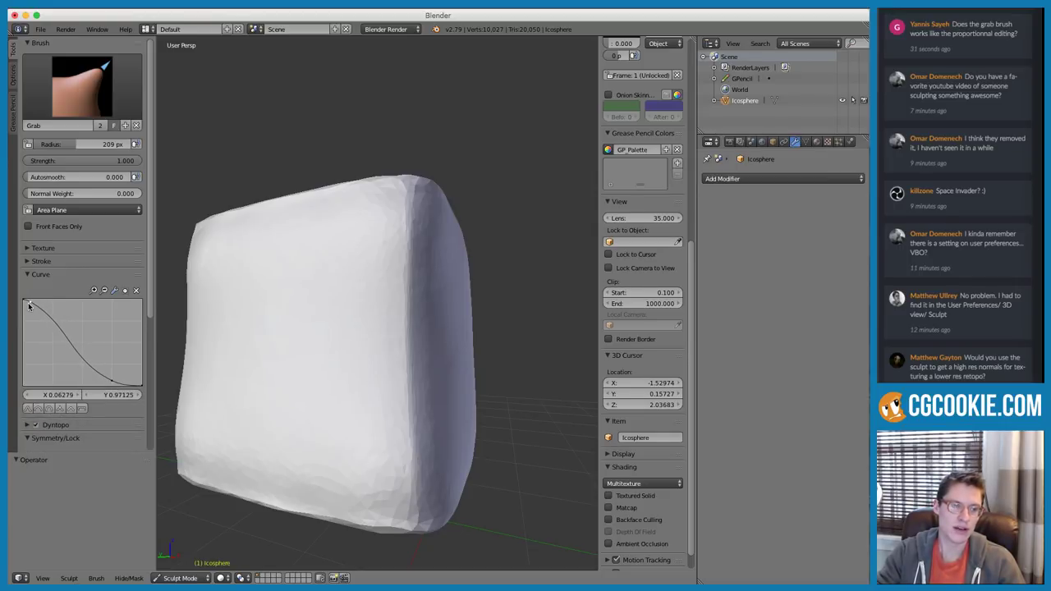
Reshape the silhouette of the cube's side with the Grab brush using the edited falloff curve
middle_drag(274, 275, 171, 270)
key(f)
click(312, 286)
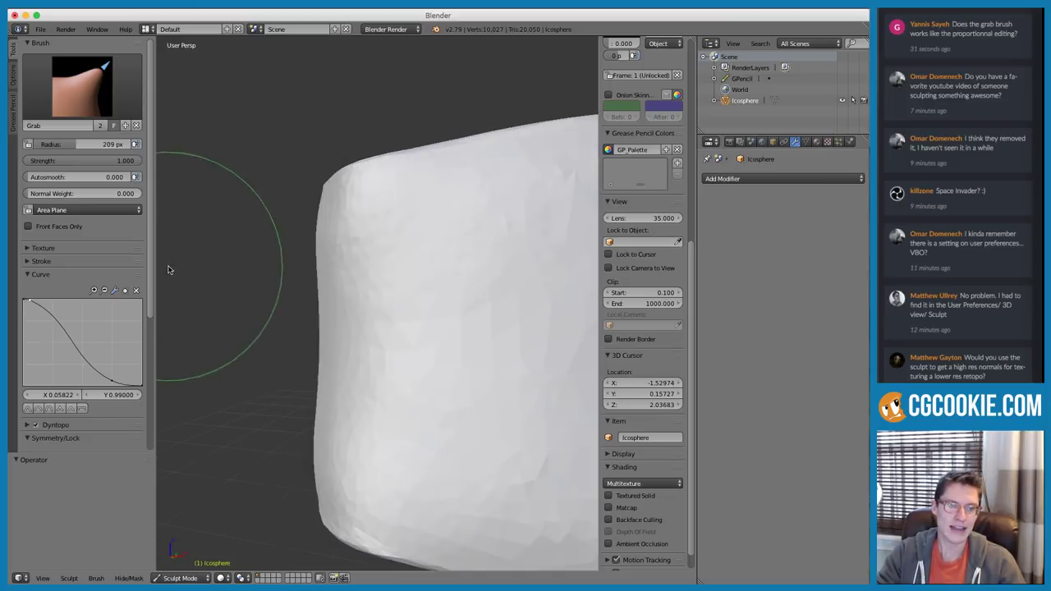
ctrl+middle_drag(312, 286, 323, 332)
key(f)
click(301, 333)
drag(327, 333, 326, 335)
key(f)
click(273, 337)
mouse_move(273, 337)
middle_down()
mouse_move(471, 278)
mouse_move(424, 271)
mouse_move(441, 313)
mouse_move(480, 299)
mouse_move(466, 312)
mouse_move(367, 328)
mouse_move(399, 319)
mouse_move(446, 345)
mouse_move(497, 326)
middle_up()
Set the Grab brush's radius to 155 px and adjust the cube's shape from another side
key(f)
click(450, 270)
key(f)
click(490, 304)
click(391, 315)
key(f)
click(381, 318)
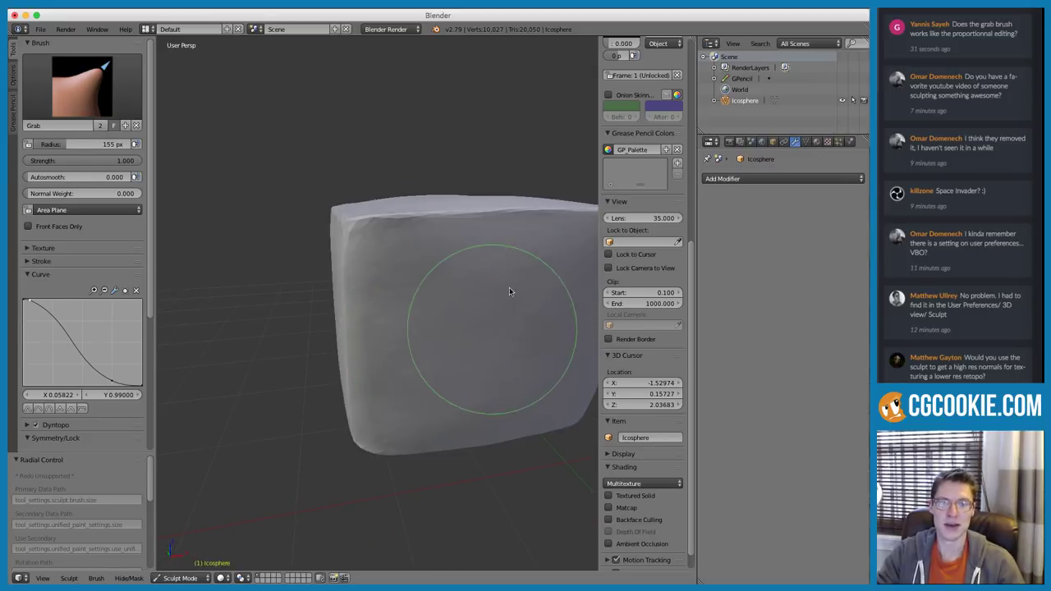
Smooth the cube's side near its edge and return to the Grab brush to check the overall shape
scroll(472, 304, down, 2)
mouse_move(446, 279)
middle_down()
mouse_move(393, 332)
mouse_move(345, 329)
mouse_move(320, 265)
middle_up()
scroll(337, 323, up, 1)
shift+drag(297, 353, 330, 269)
key(g)
mouse_move(460, 260)
middle_down()
mouse_move(465, 248)
mouse_move(516, 234)
mouse_move(520, 249)
mouse_move(440, 287)
mouse_move(449, 318)
mouse_move(402, 314)
middle_up()
scroll(455, 302, down, 2)
scroll(450, 319, up, 2)
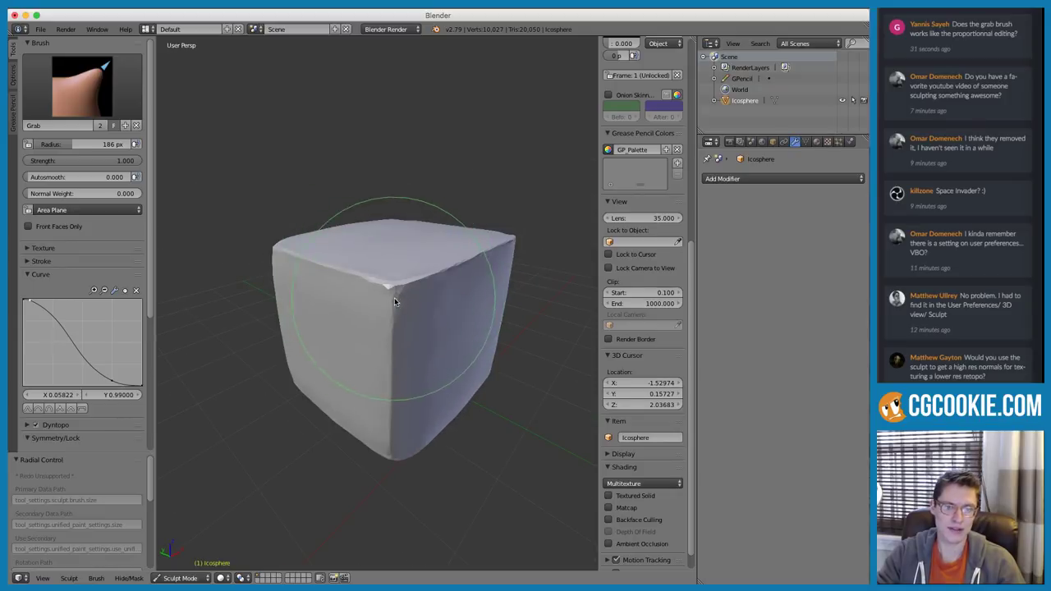
Switch to the Crease brush, set its radius to 185 px and sharpen the cube's upper front corner and edges
key(shift+c)
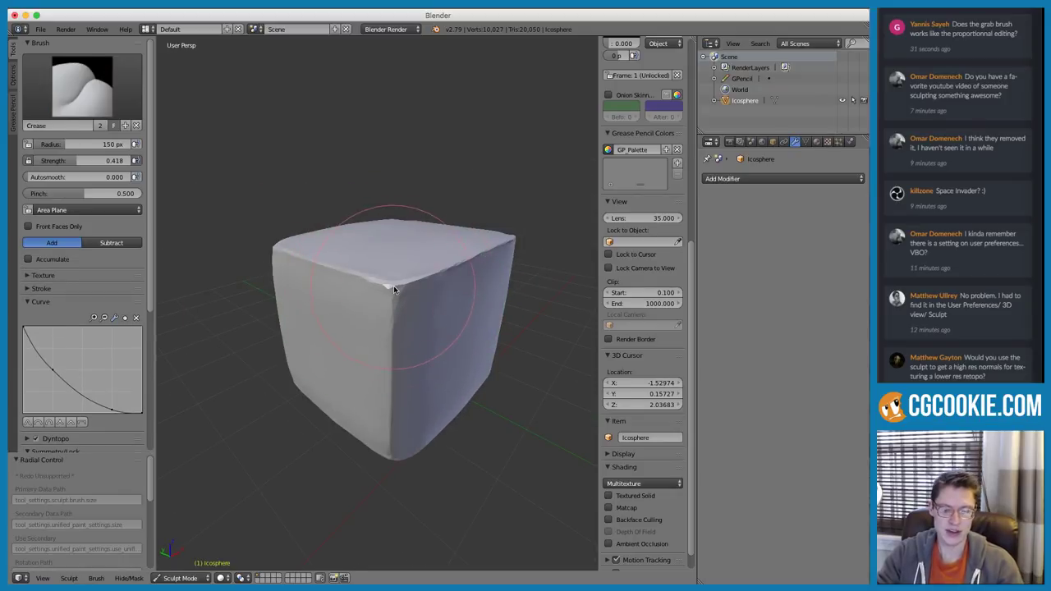
key(p)
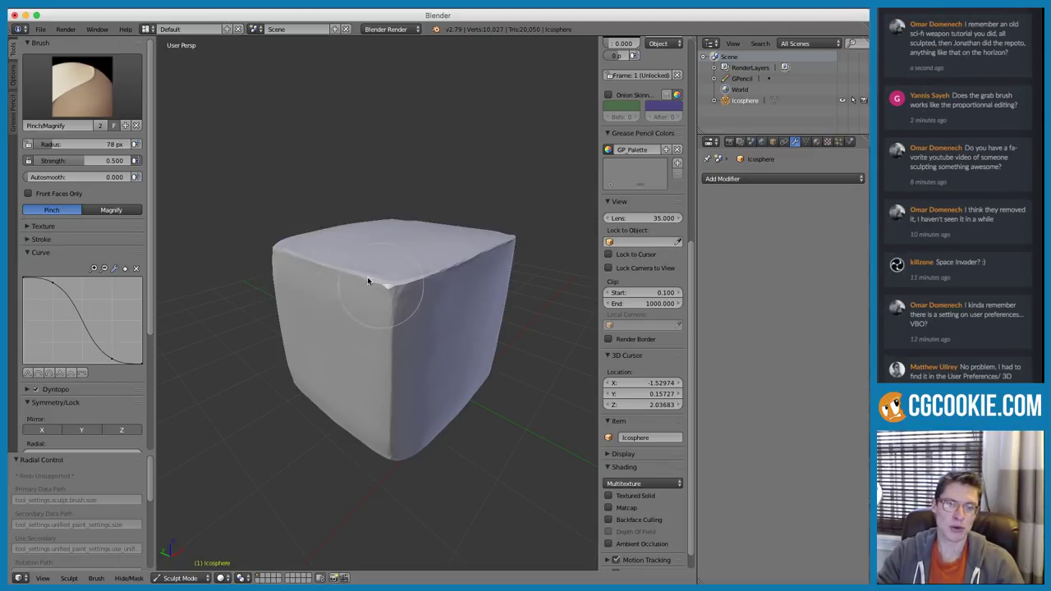
key(shift+c)
middle_drag(405, 227, 424, 280)
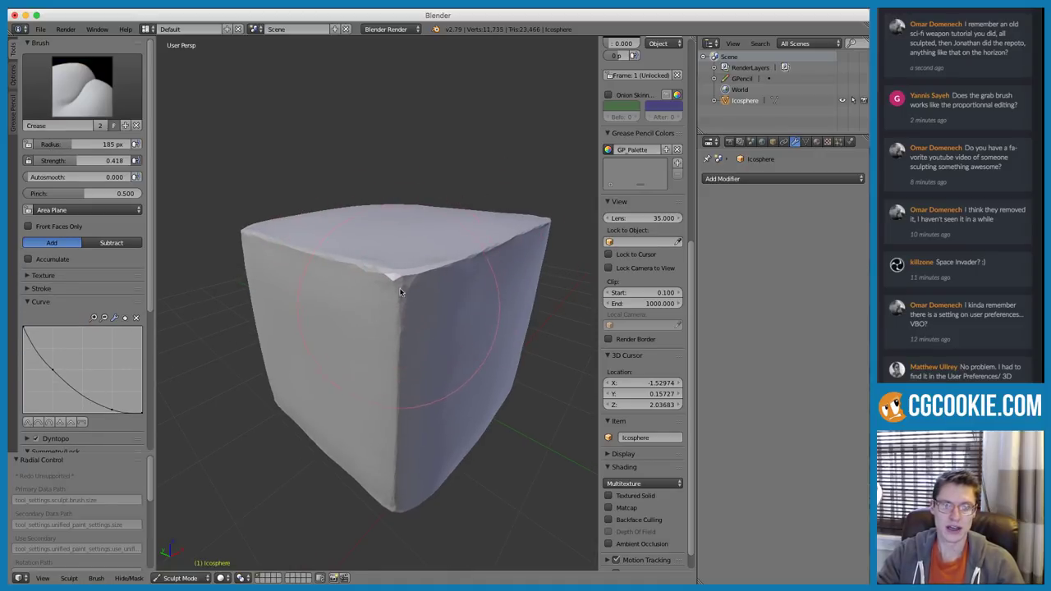
mouse_move(504, 268)
middle_down()
mouse_move(504, 213)
mouse_move(478, 239)
mouse_move(488, 271)
mouse_move(459, 197)
mouse_move(478, 188)
mouse_move(422, 204)
mouse_move(448, 316)
mouse_move(486, 298)
mouse_move(518, 318)
mouse_move(423, 352)
mouse_move(426, 280)
middle_up()
scroll(504, 214, down, 3)
scroll(459, 197, down, 4)
scroll(394, 272, up, 4)
key(f)
click(487, 304)
Switch to the Grab brush, pull the cube's corner outward at a 147 px radius and undo the last pull
scroll(497, 321, up, 3)
key(g)
key(f)
click(396, 307)
scroll(425, 282, up, 1)
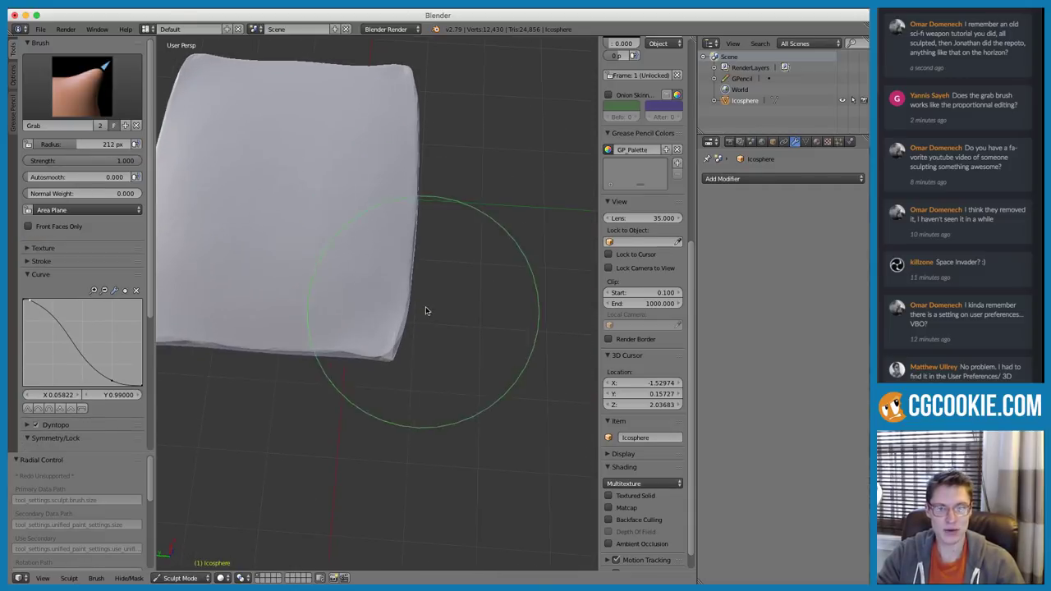
key(f)
click(432, 336)
drag(389, 359, 393, 360)
key(f)
click(355, 364)
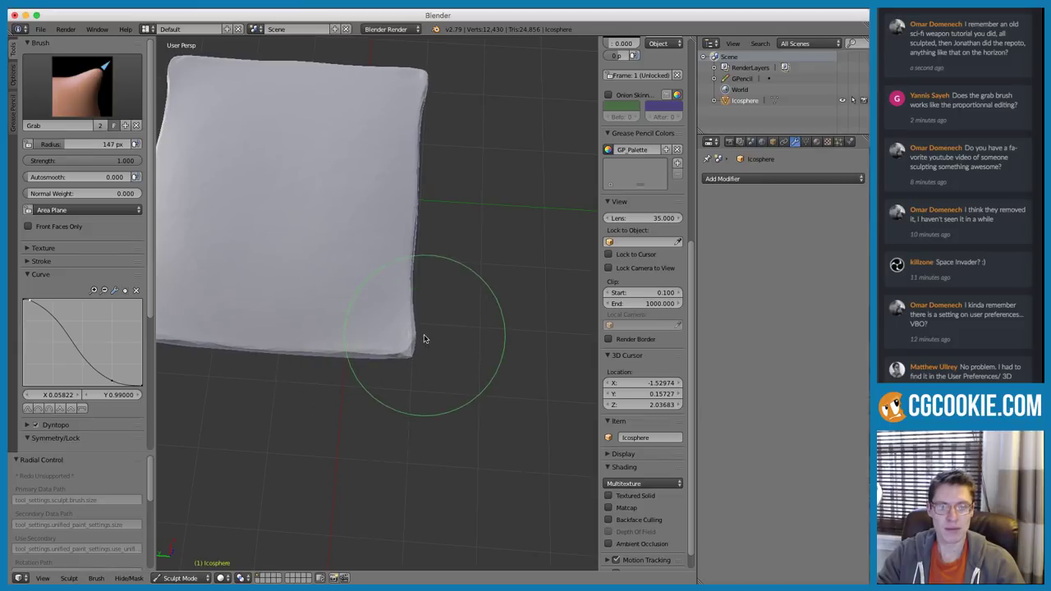
key(ctrl+z)
Set the Grab brush's radius to 248 px and push the bulging side of the cube inward
key(f)
click(450, 326)
drag(411, 329, 406, 329)
key(f)
click(460, 205)
drag(416, 210, 409, 212)
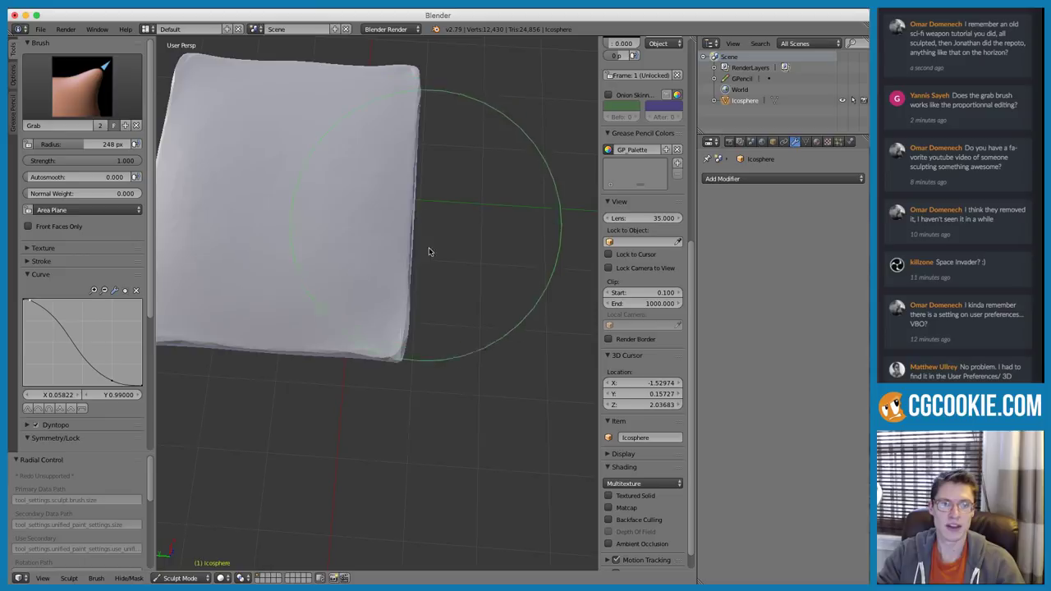
Set the Grab brush's radius to 254 px and pull the middle of the cube's side edge outward
middle_drag(427, 232, 437, 183)
key(f)
click(533, 259)
drag(389, 304, 394, 303)
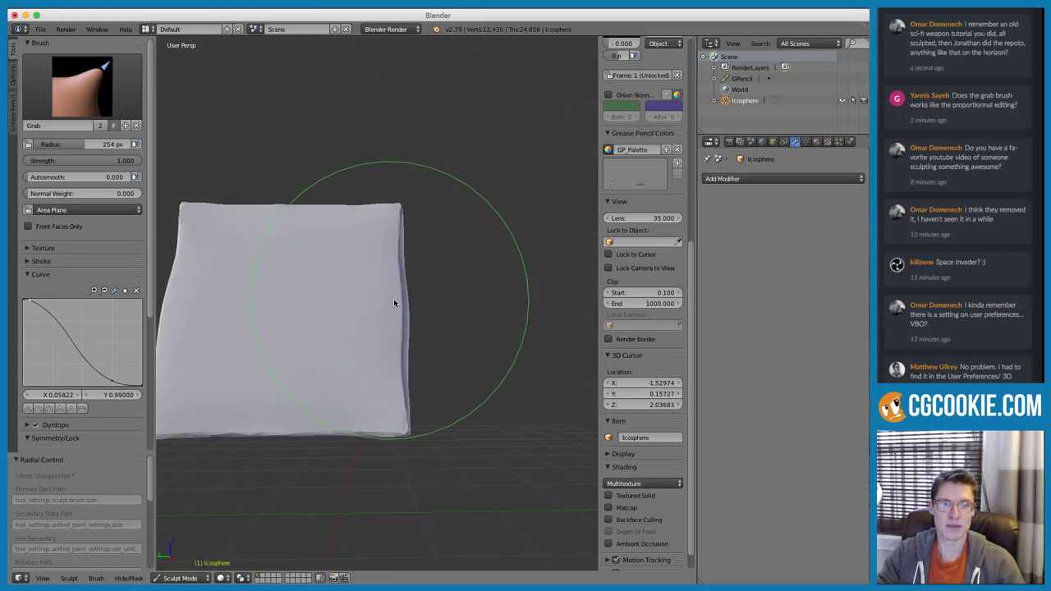
key(f)
click(358, 316)
Straighten the cube's side edge with the Grab brush and set the brush's radius to 179 px
scroll(420, 334, up, 1)
key(f)
click(415, 336)
scroll(416, 339, up, 1)
key(f)
click(480, 336)
drag(398, 359, 406, 354)
key(f)
click(396, 252)
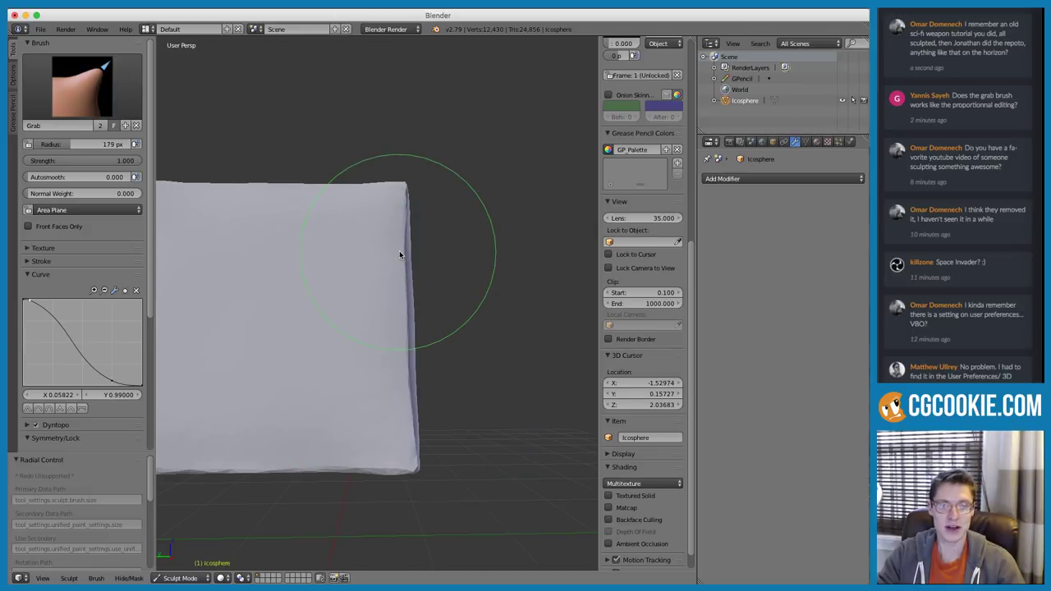
Reduce the Grab brush's radius to 96 px at the cube's upper corner on the adjacent face
middle_drag(493, 274, 393, 270)
key(f)
click(346, 247)
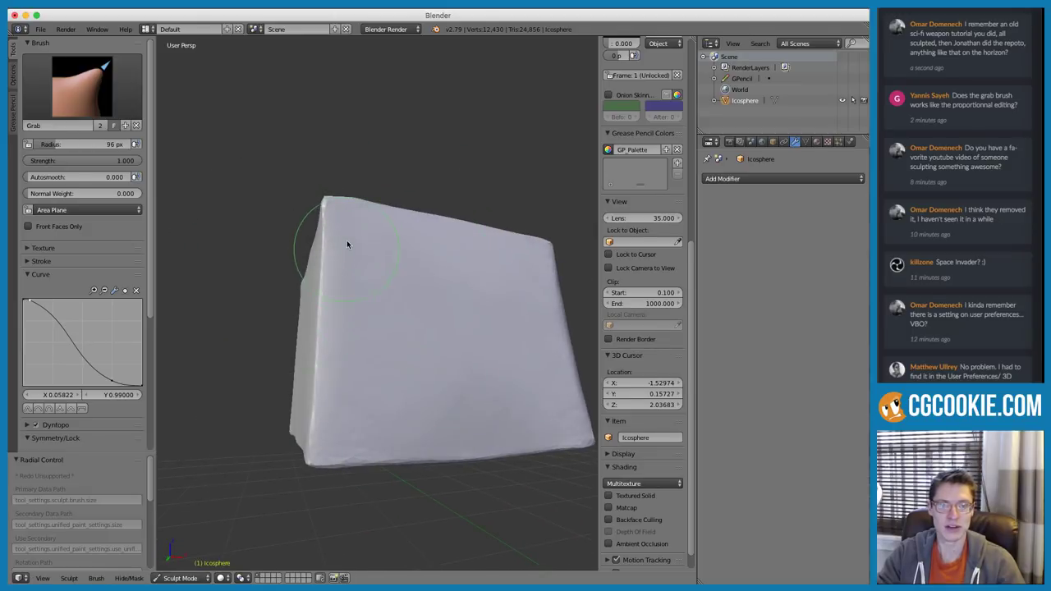
Switch to the Flatten/Contrast brush, set its radius to 172 px and flatten the cube's side face
click(68, 89)
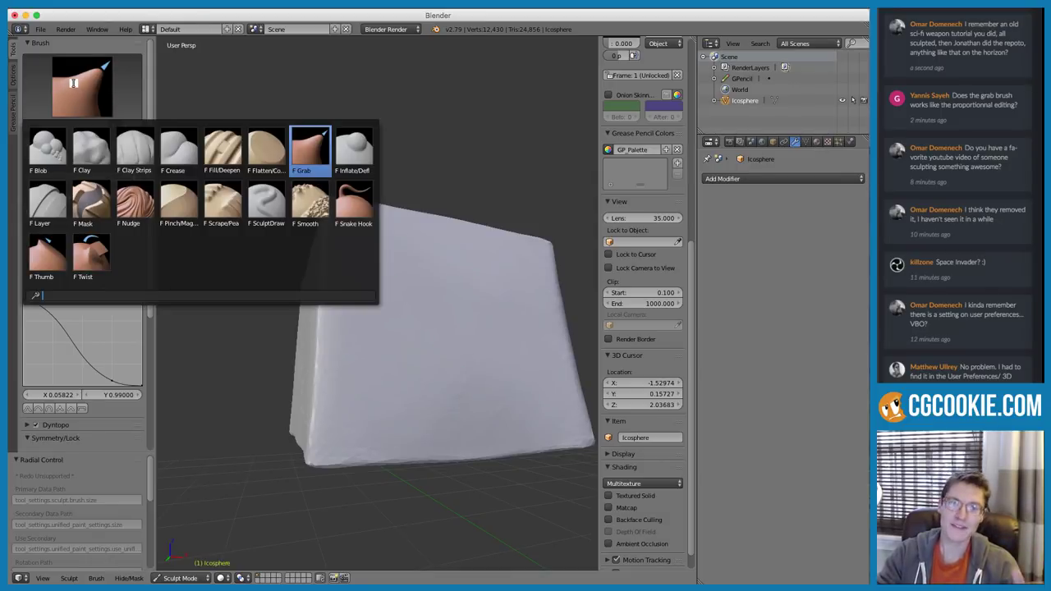
click(266, 149)
middle_drag(462, 342, 454, 339)
key(f)
click(475, 339)
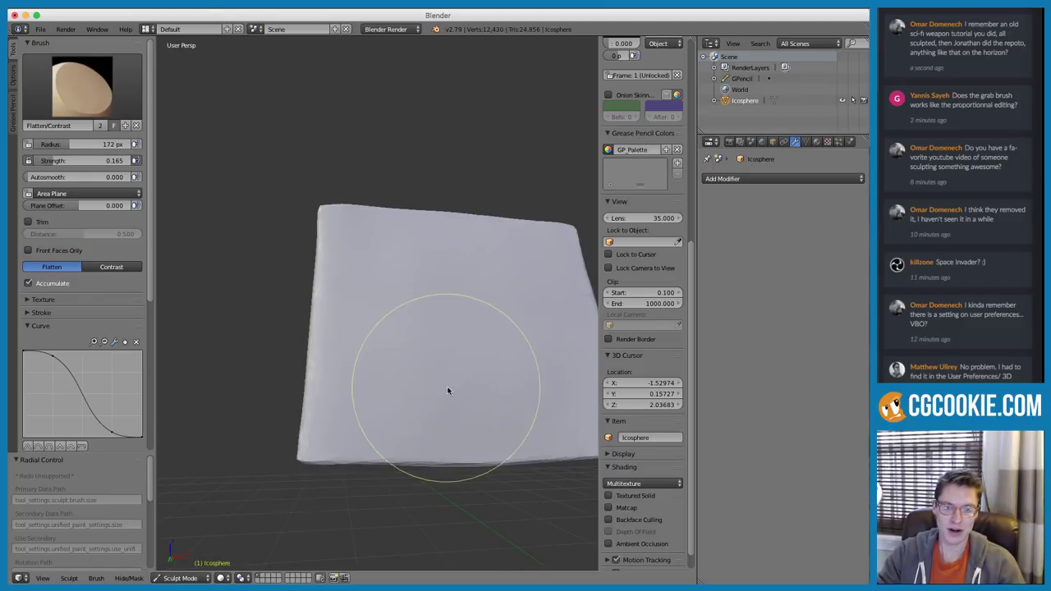
middle_drag(446, 391, 423, 367)
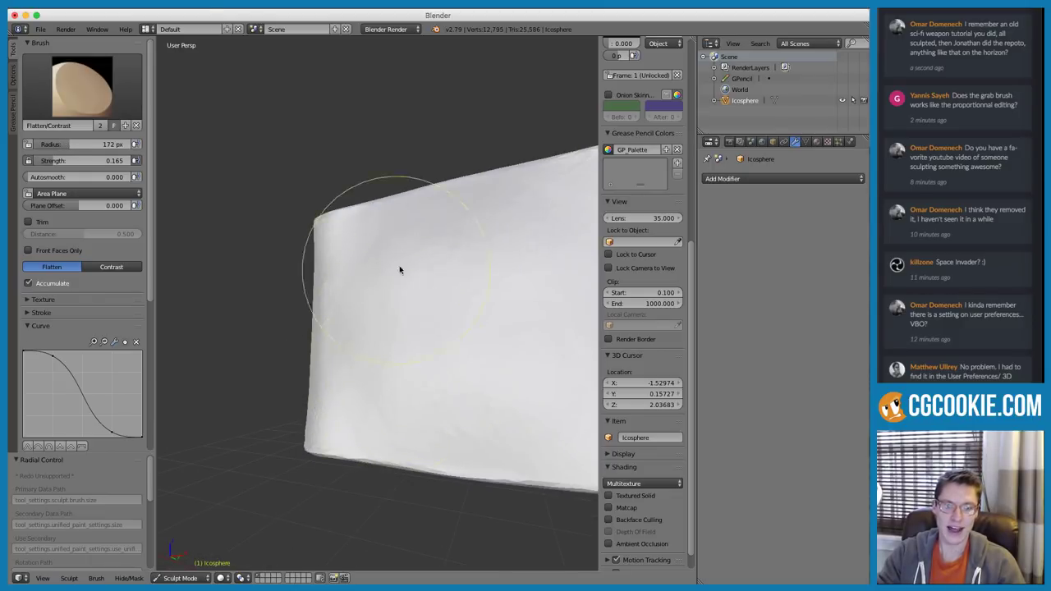
Flatten the remaining side faces of the cube with the Flatten/Contrast brush
drag(451, 257, 404, 302)
mouse_move(388, 399)
middle_down()
mouse_move(441, 344)
mouse_move(361, 325)
mouse_move(415, 326)
middle_up()
mouse_move(414, 294)
mouse_down()
mouse_move(443, 254)
mouse_move(376, 265)
mouse_move(387, 395)
mouse_move(363, 303)
mouse_move(411, 366)
mouse_move(400, 302)
mouse_up()
mouse_move(381, 371)
middle_down()
mouse_move(435, 359)
mouse_move(471, 277)
mouse_move(482, 287)
mouse_move(471, 298)
mouse_move(342, 298)
mouse_move(375, 371)
mouse_move(358, 339)
middle_up()
mouse_move(357, 339)
mouse_down()
mouse_move(335, 436)
mouse_move(364, 356)
mouse_move(391, 372)
mouse_up()
mouse_move(392, 372)
middle_down()
mouse_move(390, 315)
mouse_move(485, 281)
middle_up()
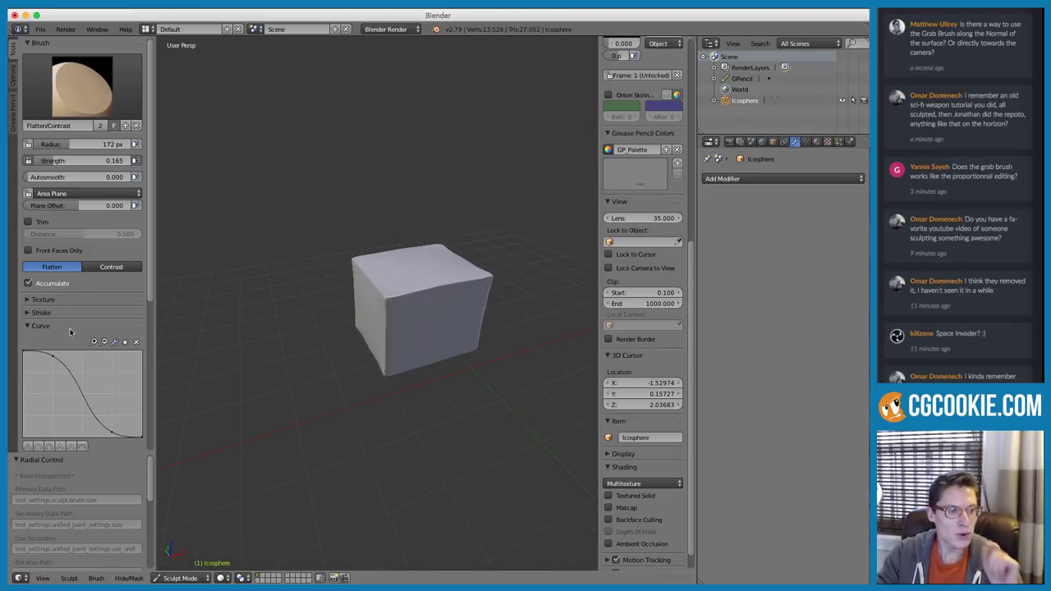
Switch to Chrome, load cgcookie.com in a new tab and open the site's Blender 3D section
click(1034, 150)
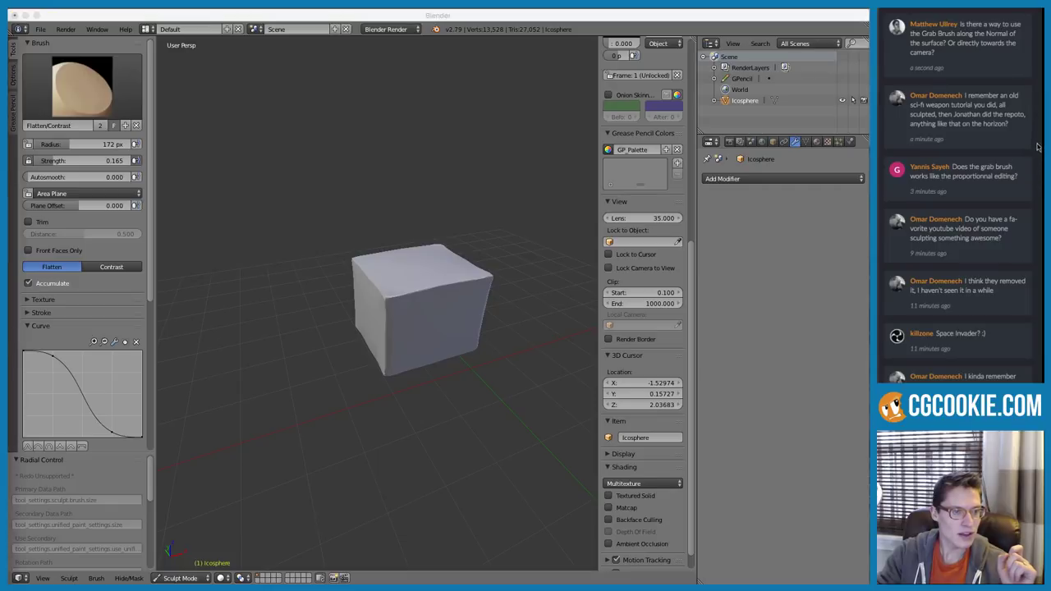
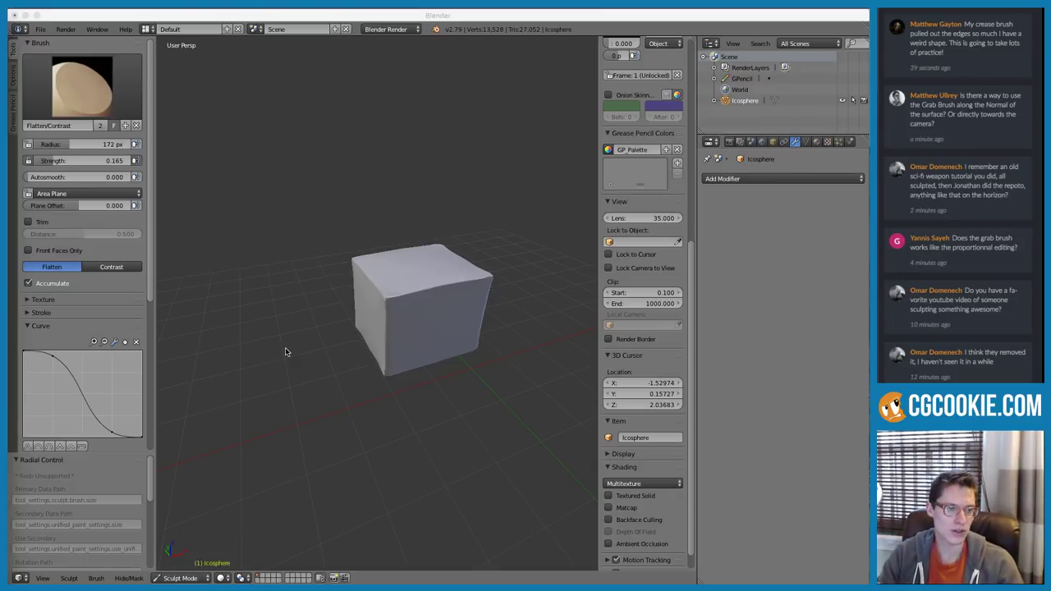
key(super+Tab)
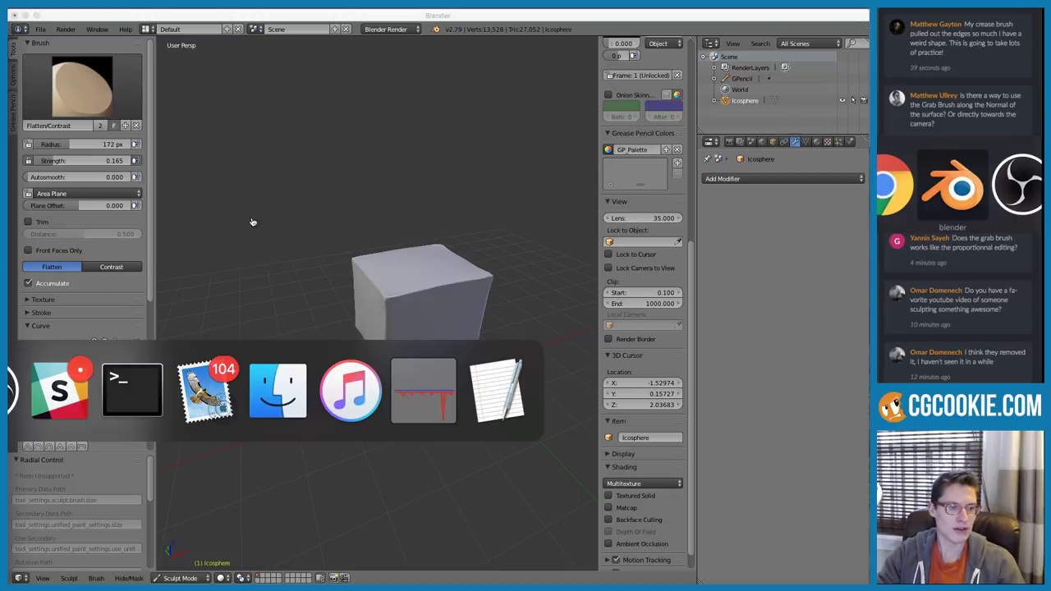
click(903, 177)
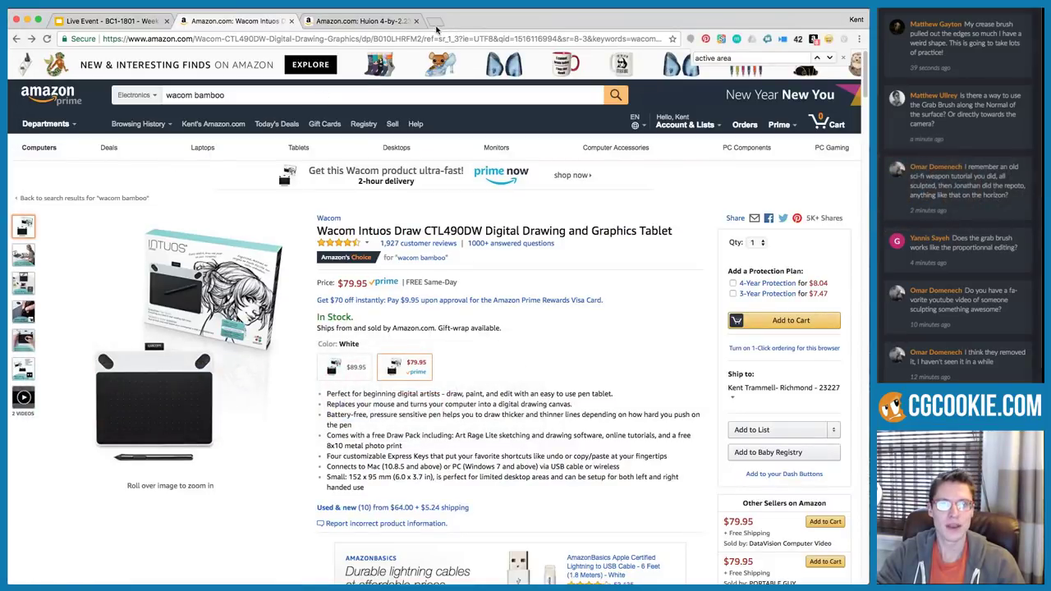
click(434, 21)
text(cgcookie.com)
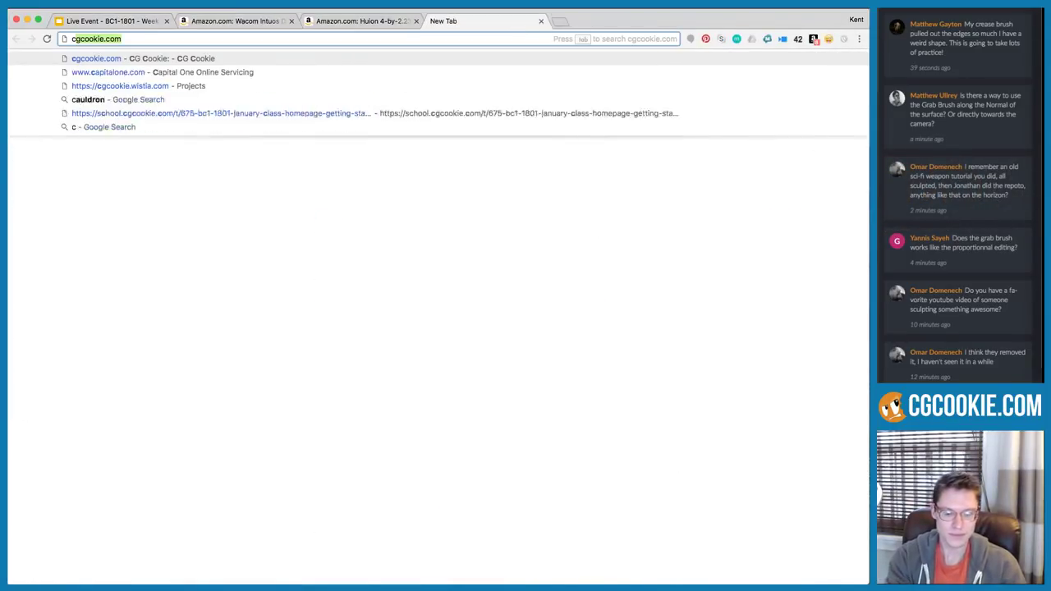
key(Return)
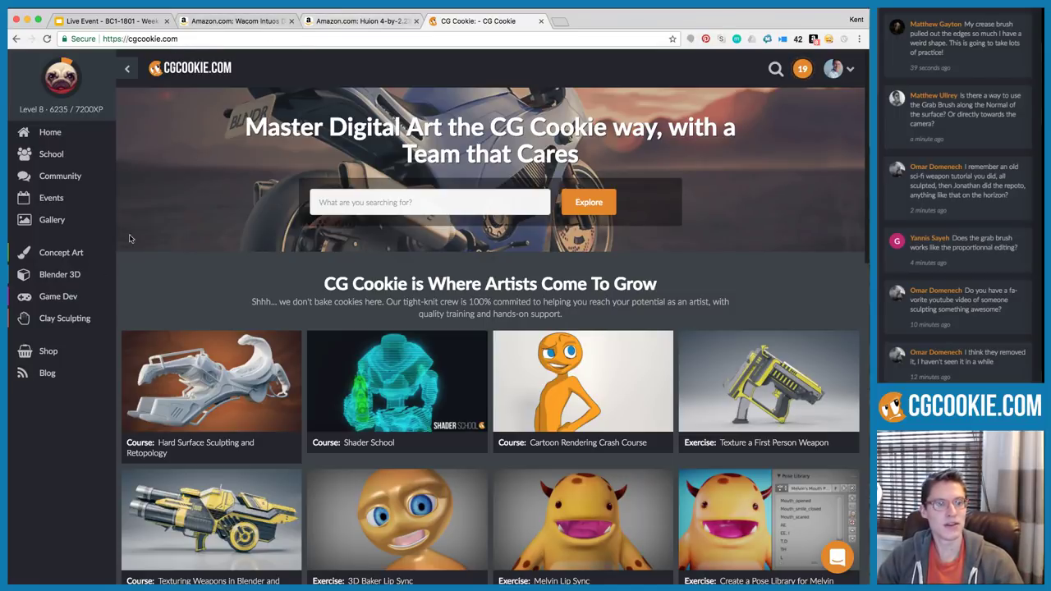
click(74, 277)
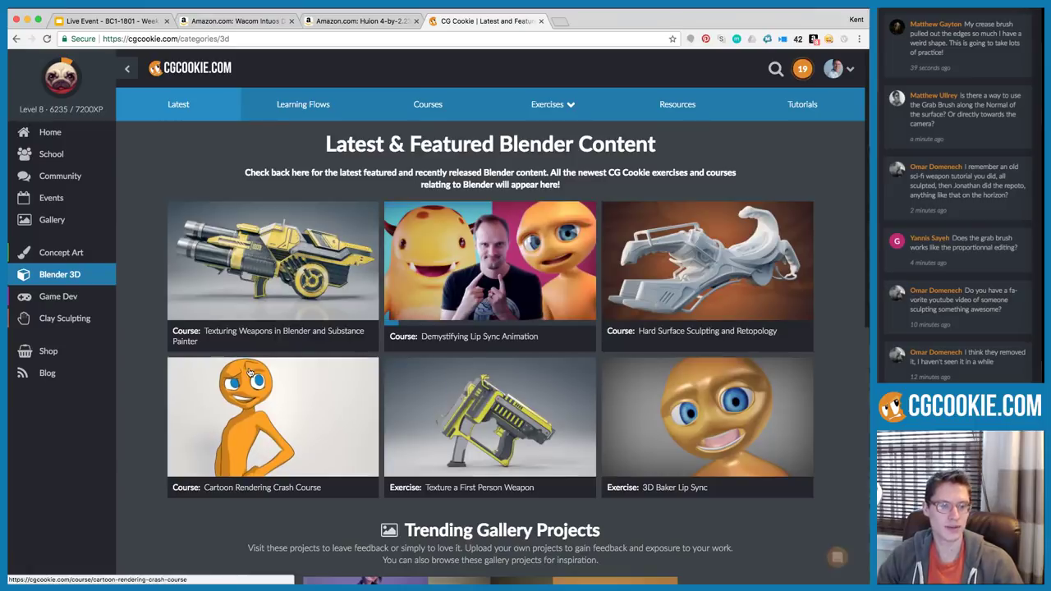
Open the Hard Surface Sculpting and Retopology course page and look over its summary and images
click(661, 287)
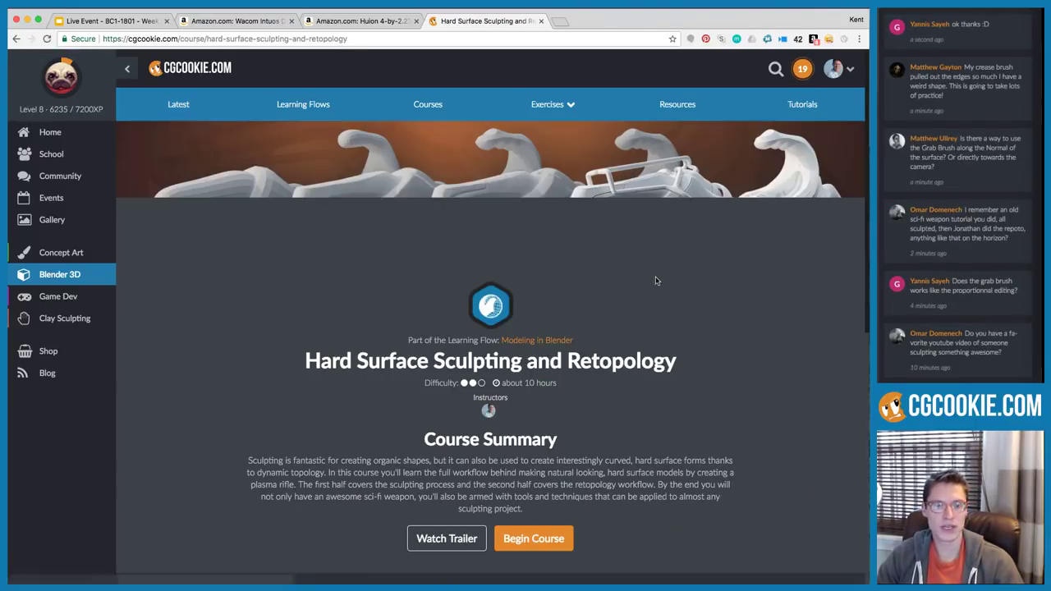
scroll(604, 262, down, 4)
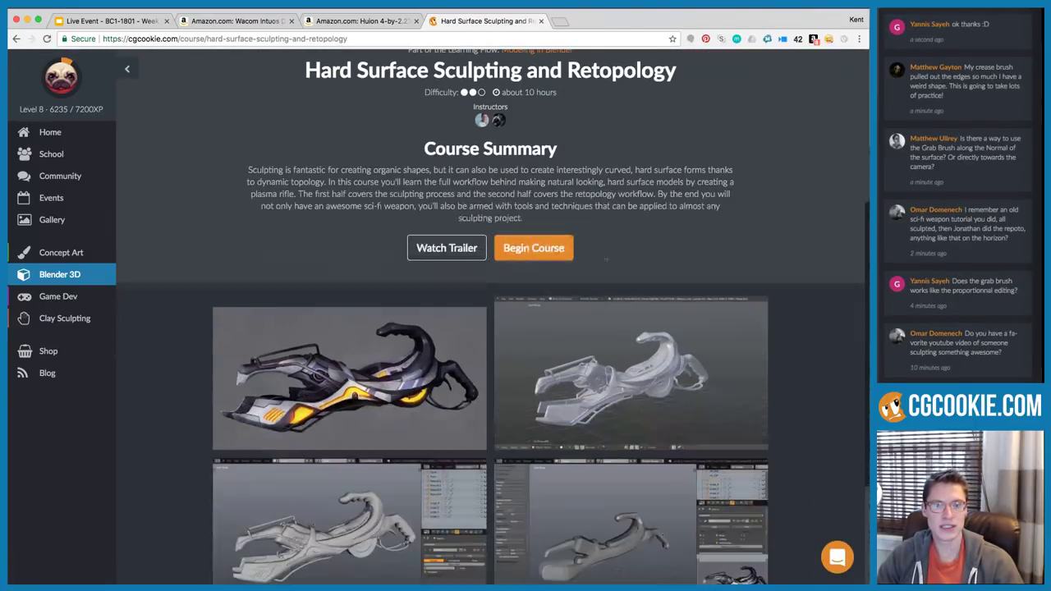
scroll(605, 266, up, 5)
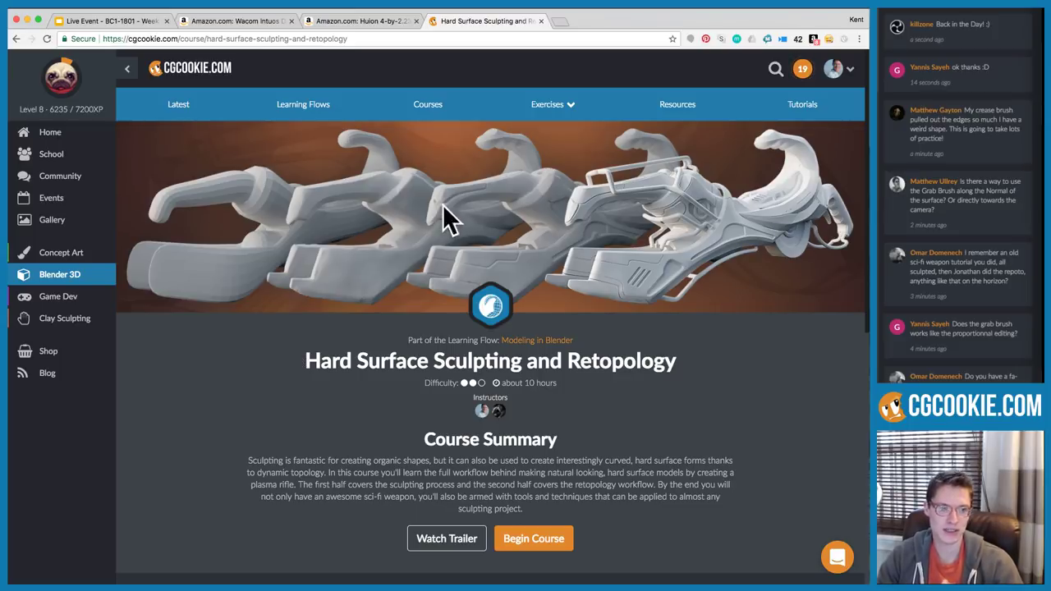
click(994, 69)
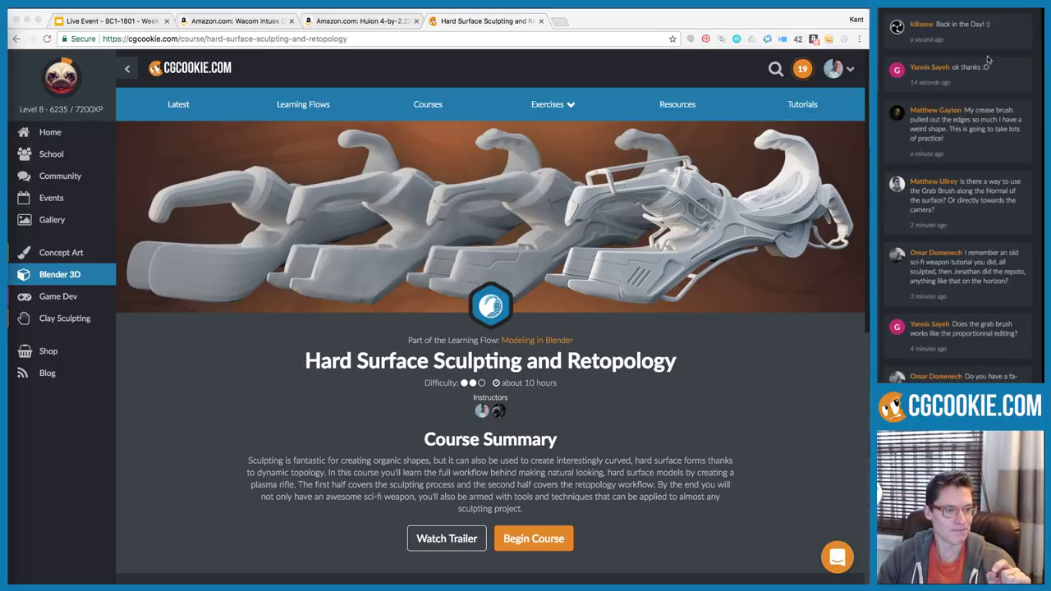
Switch back to Blender and reduce the Flatten/Contrast brush's radius to 153 px
key(super+Tab)
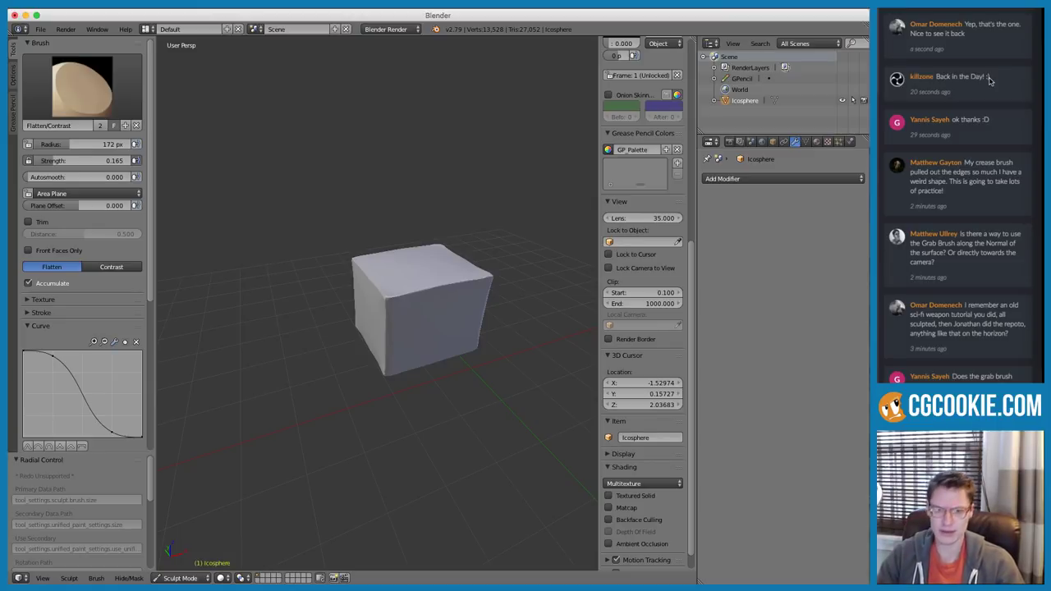
middle_drag(445, 258, 403, 268)
scroll(403, 268, up, 2)
key(f)
click(373, 287)
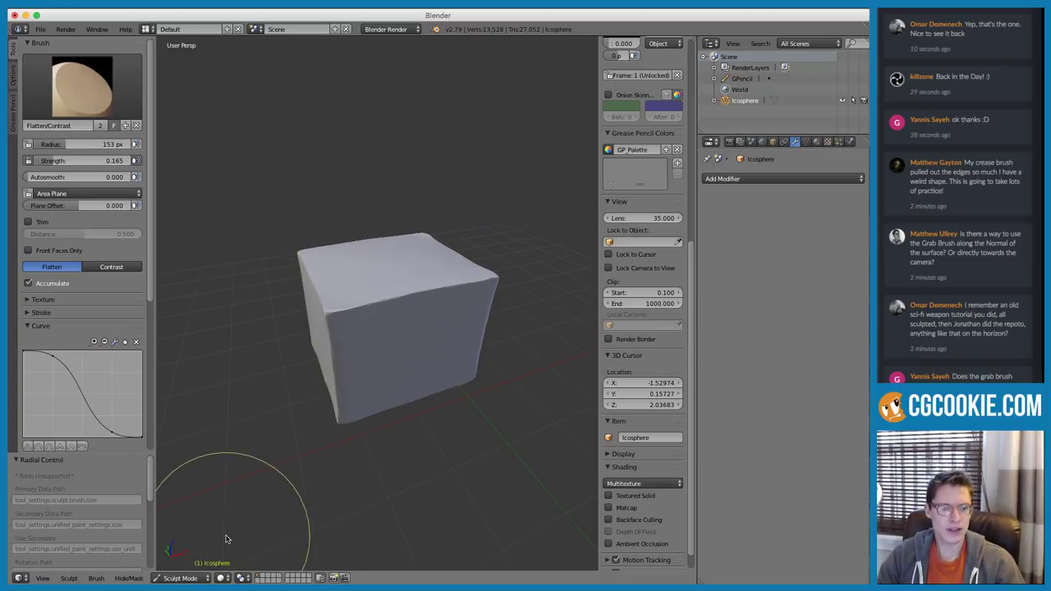
click(183, 578)
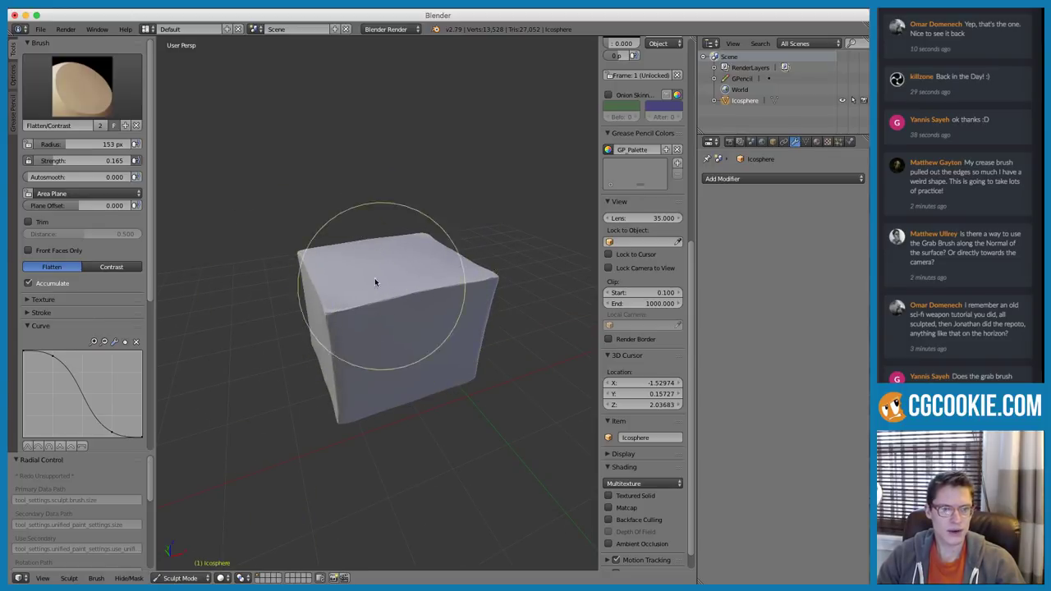
Switch to the Grab brush and reduce its radius to 91 px
key(g)
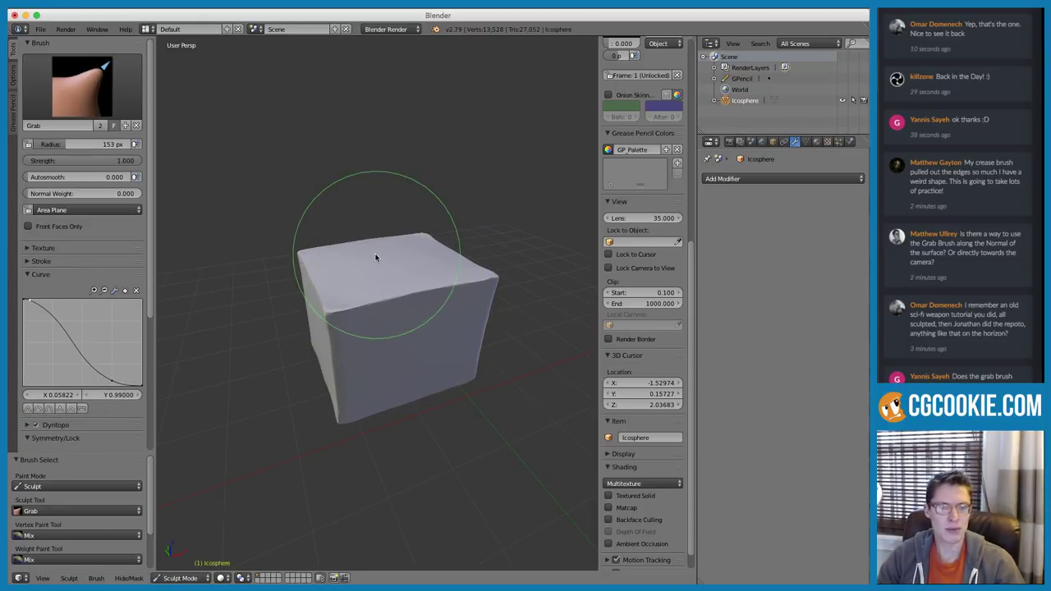
key(f)
click(331, 252)
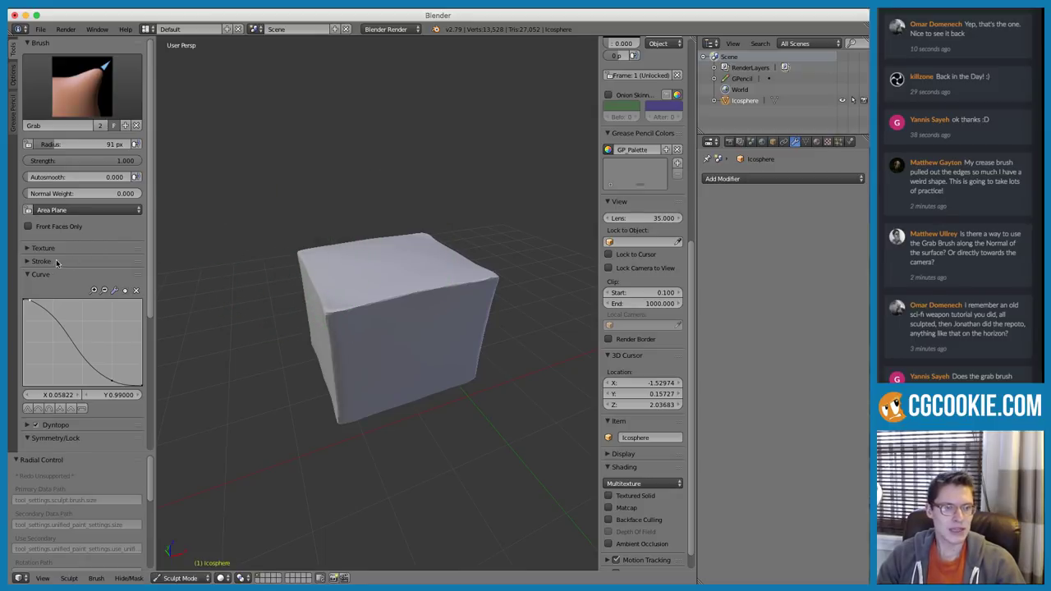
Set the Grab brush's stroke method to Anchored and try it on the cube's faces
click(62, 262)
click(47, 289)
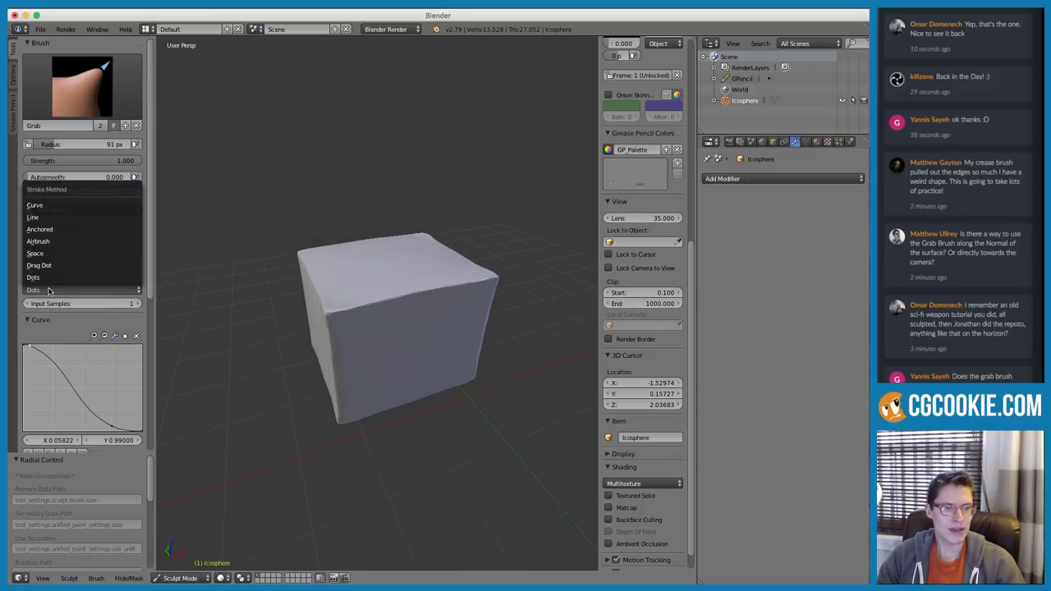
click(52, 232)
mouse_move(336, 251)
middle_down()
mouse_move(296, 292)
mouse_move(317, 310)
mouse_move(277, 364)
mouse_move(357, 296)
middle_up()
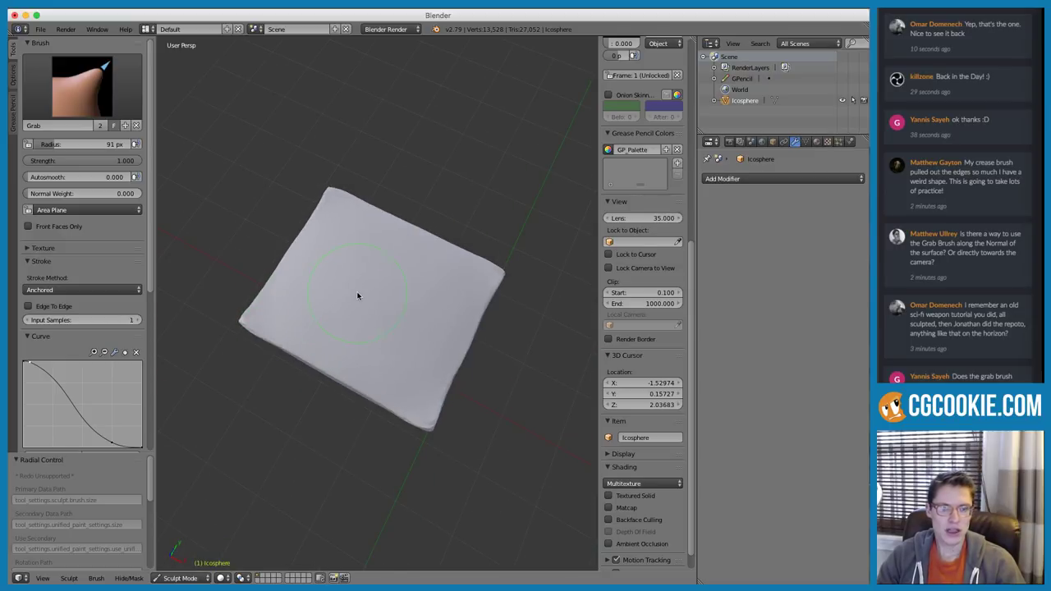
drag(258, 261, 348, 281)
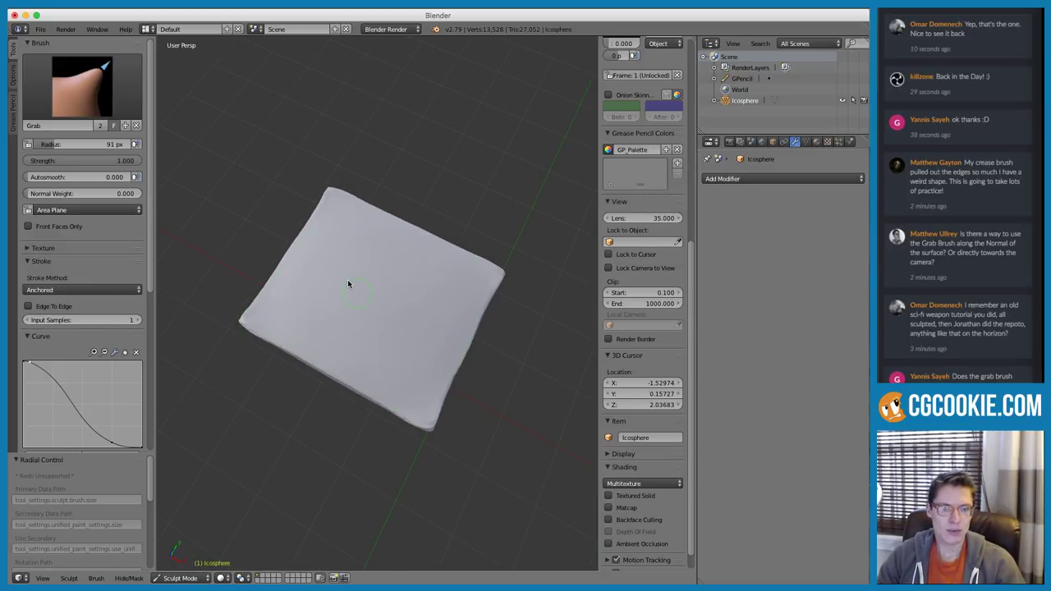
middle_drag(361, 271, 351, 292)
mouse_move(329, 342)
mouse_down()
mouse_move(286, 393)
mouse_move(329, 345)
mouse_up()
key(f)
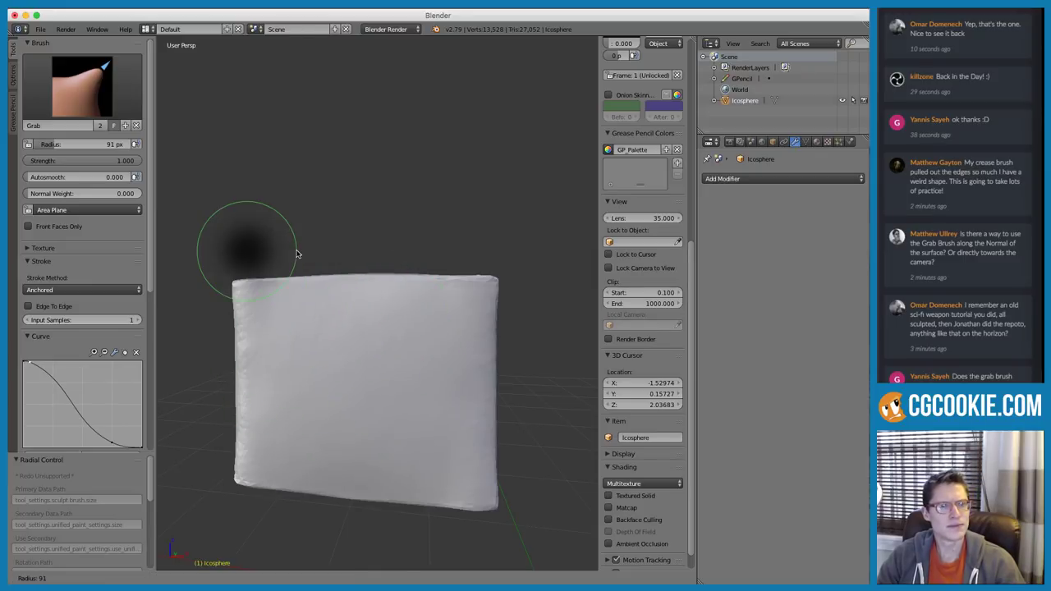
key(shift+f)
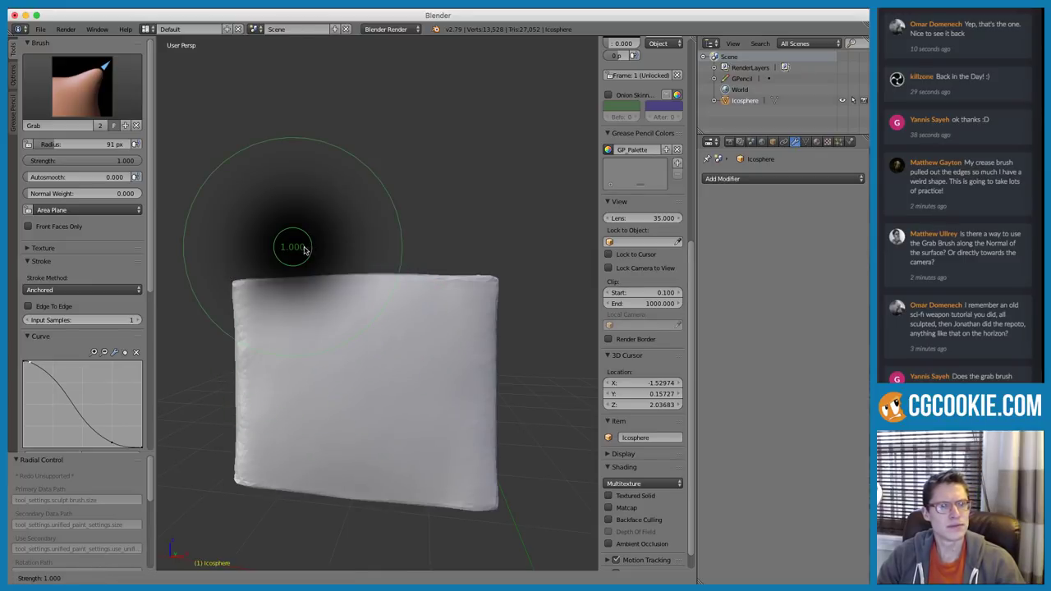
click(308, 250)
scroll(315, 284, down, 2)
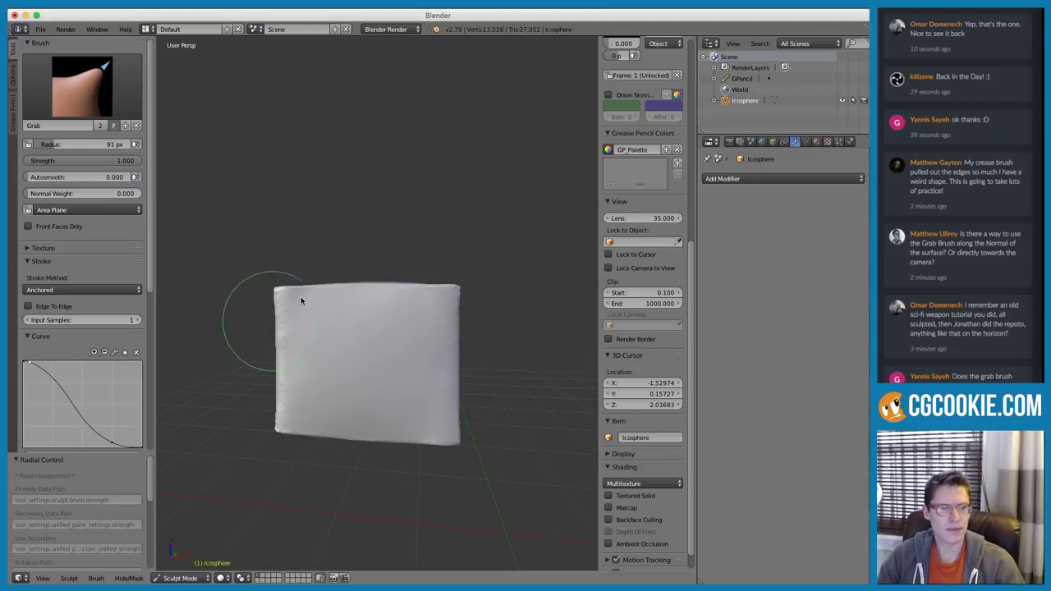
scroll(319, 234, up, 1)
middle_drag(319, 235, 284, 300)
middle_drag(348, 279, 378, 283)
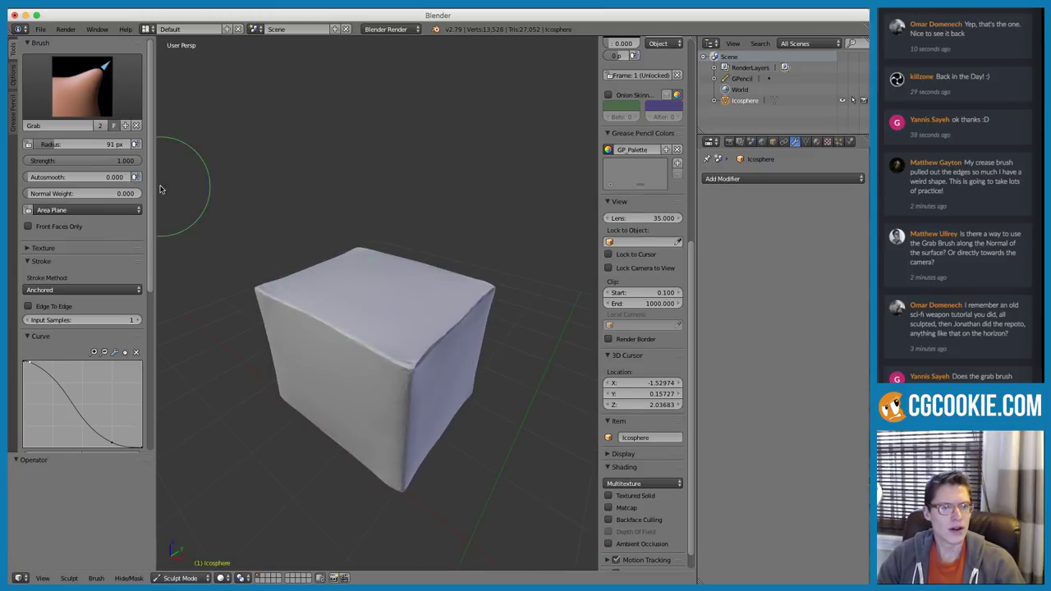
Set the Grab brush's Normal Weight to 1 and its stroke method to Space
click(60, 194)
text(1)
key(Return)
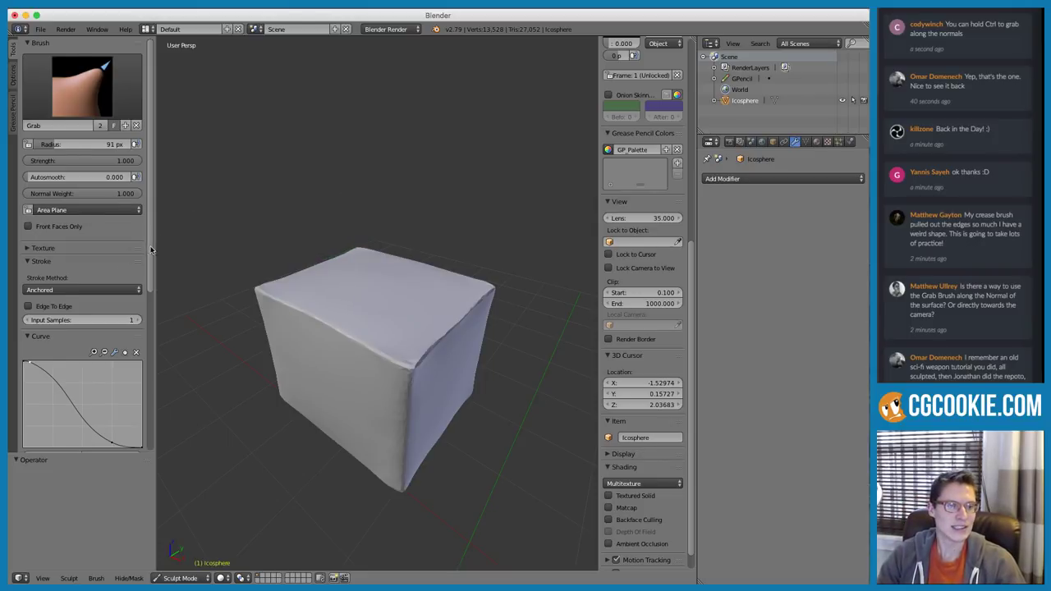
scroll(65, 271, down, 2)
click(54, 278)
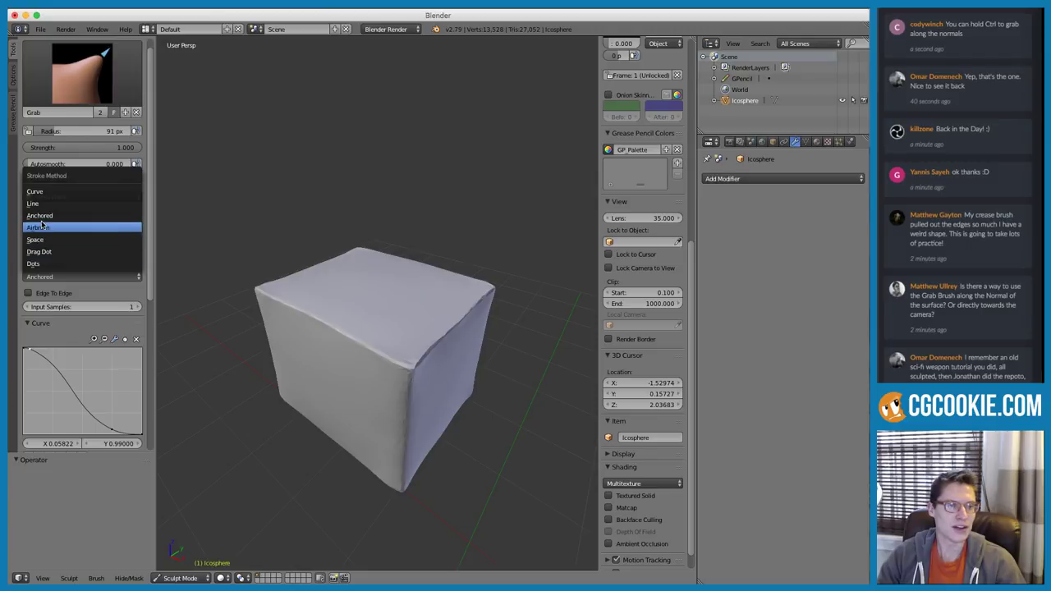
click(53, 239)
Enlarge the Grab brush to 126 px, try pulling the cube's surface along its normal and undo the pull
middle_drag(336, 302, 361, 281)
key(f)
click(371, 289)
key(bracketright)
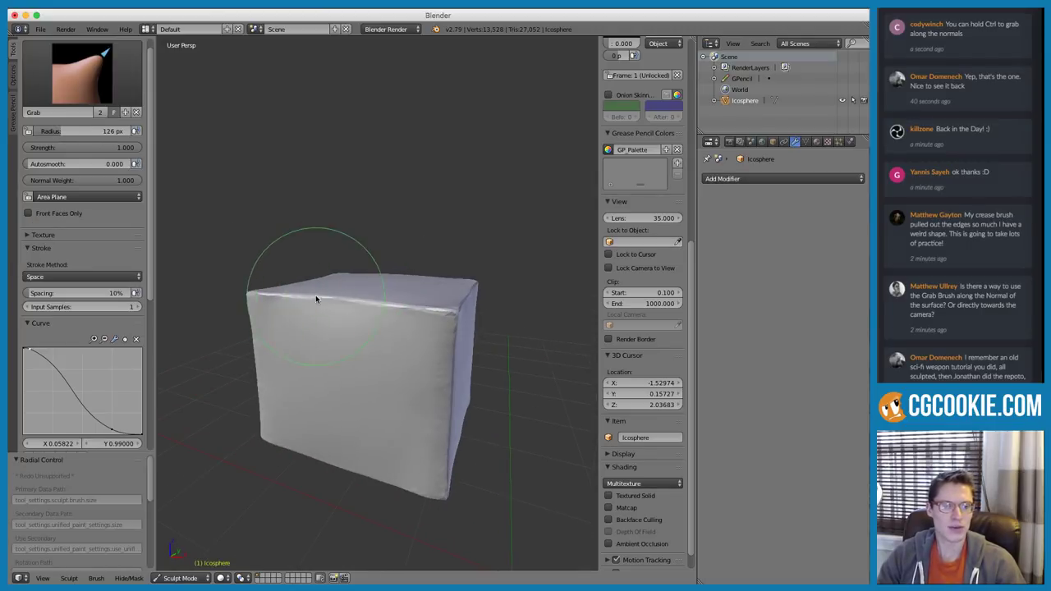
ctrl+drag(282, 311, 251, 338)
key(ctrl+z)
Set the Grab brush's Normal Weight to 0, try a grab stroke on the cube and undo it
middle_drag(303, 312, 294, 337)
drag(135, 179, 28, 180)
mouse_move(342, 280)
mouse_down()
mouse_move(259, 300)
mouse_move(409, 283)
mouse_move(420, 307)
mouse_move(415, 232)
mouse_up()
key(ctrl+z)
Reduce the Grab brush to 93 px, try pulling the cube's upper corner and undo the pull
key(f)
click(337, 338)
mouse_move(336, 338)
middle_down()
mouse_move(313, 297)
mouse_move(278, 360)
mouse_move(216, 331)
mouse_move(304, 317)
middle_up()
scroll(278, 359, up, 3)
key(f)
click(292, 324)
mouse_move(292, 325)
mouse_down()
mouse_move(199, 433)
mouse_move(236, 420)
mouse_move(303, 353)
mouse_up()
key(ctrl+z)
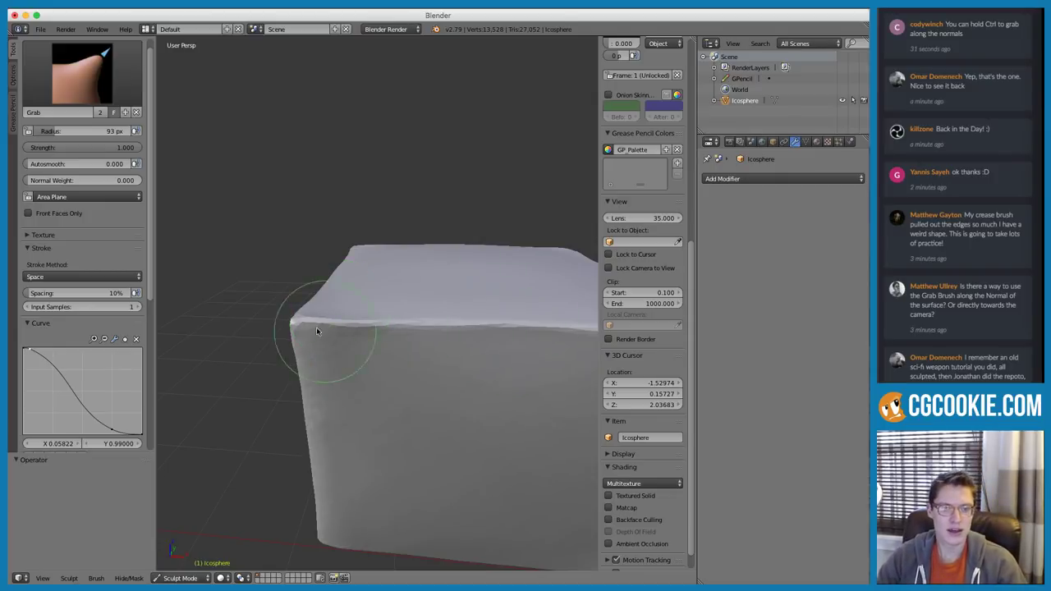
Pull the cube's upper corner outward with the Grab brush and undo the pulls
mouse_move(289, 329)
mouse_down()
mouse_move(202, 351)
mouse_move(212, 318)
mouse_move(363, 318)
mouse_move(354, 320)
mouse_move(399, 298)
mouse_move(327, 253)
mouse_move(330, 240)
mouse_move(351, 315)
mouse_move(300, 297)
mouse_move(271, 302)
mouse_move(406, 338)
mouse_up()
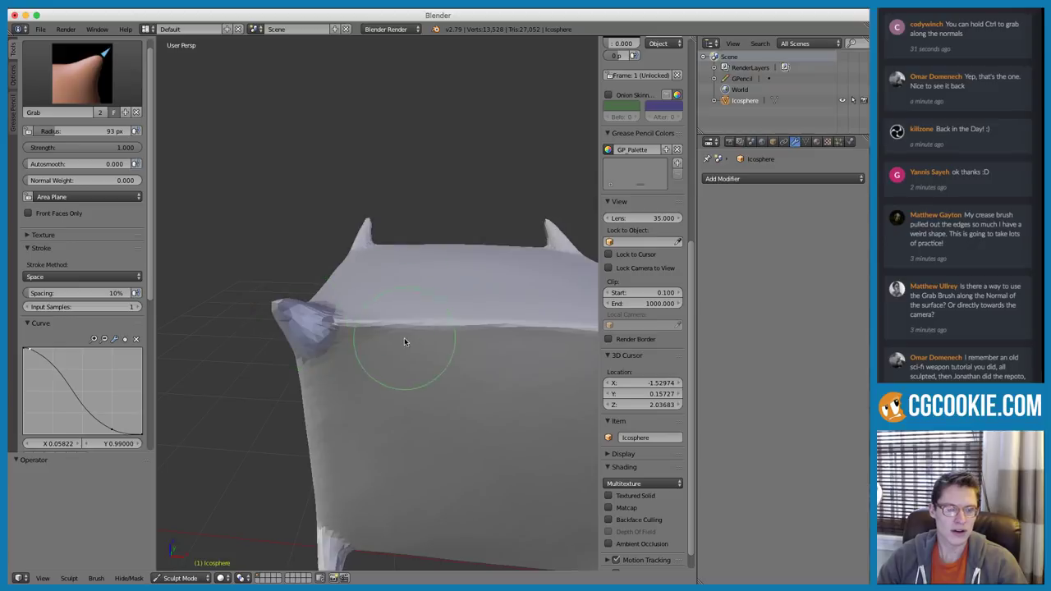
mouse_move(417, 378)
middle_down()
mouse_move(385, 352)
mouse_move(440, 344)
mouse_move(392, 399)
middle_up()
key(ctrl+z)
key(ctrl+z)
key(ctrl+z)
Set the Grab brush's radius to 116 px, try a normal-direction grab on the cube and undo it
key(f)
click(393, 331)
mouse_move(393, 331)
ctrl+mouse_down()
mouse_move(371, 344)
mouse_move(403, 318)
mouse_move(390, 345)
ctrl+mouse_up()
key(ctrl+z)
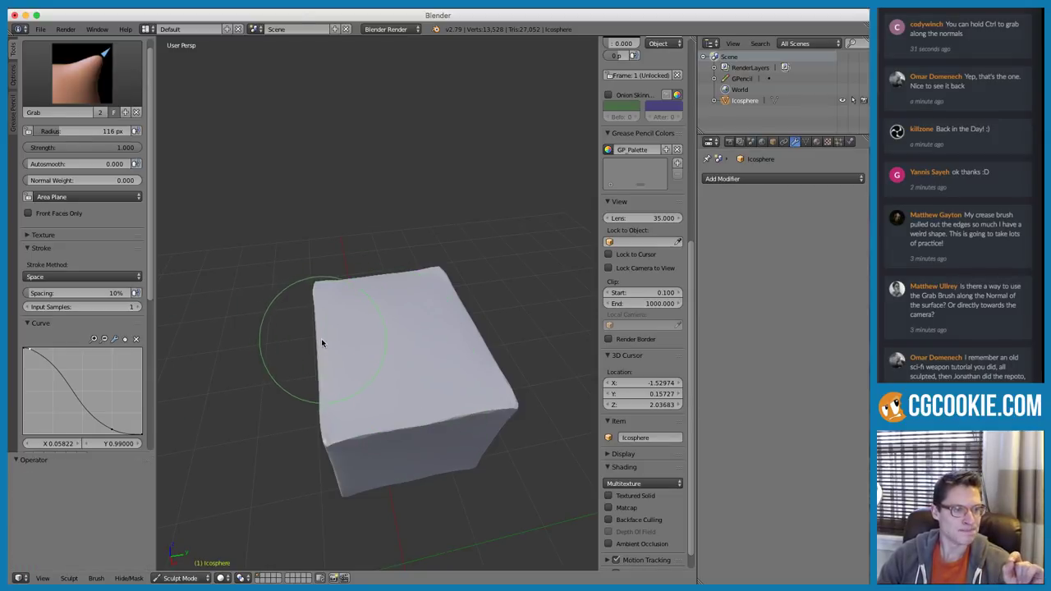
Switch to Object Mode and move the cube about -2.443 units along the X axis
mouse_move(437, 413)
middle_down()
mouse_move(490, 399)
mouse_move(419, 362)
mouse_move(402, 378)
middle_up()
click(182, 578)
click(184, 564)
middle_drag(501, 351, 468, 363)
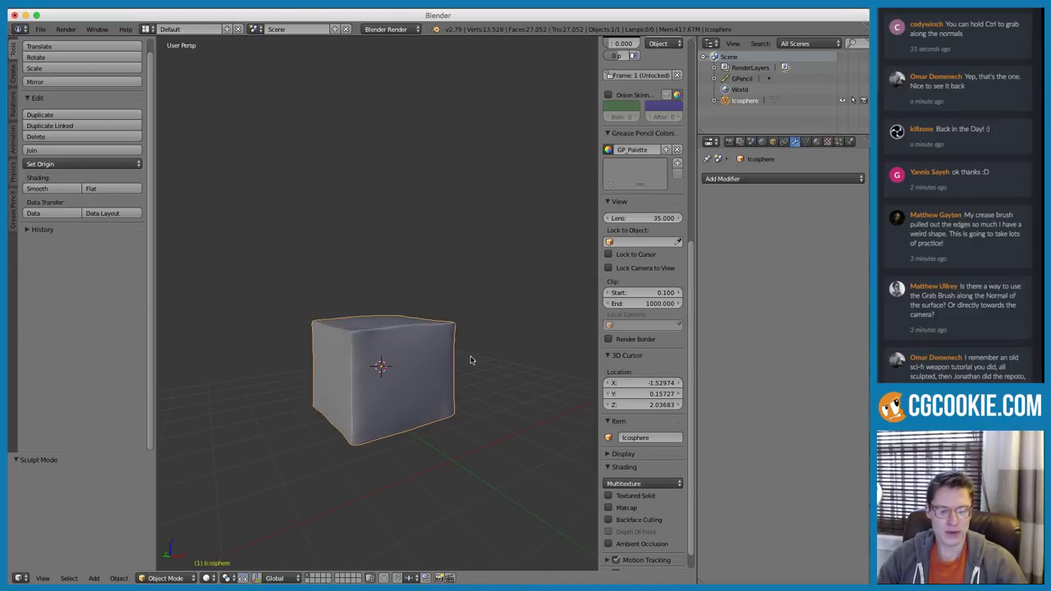
key(g)
key(x)
click(361, 368)
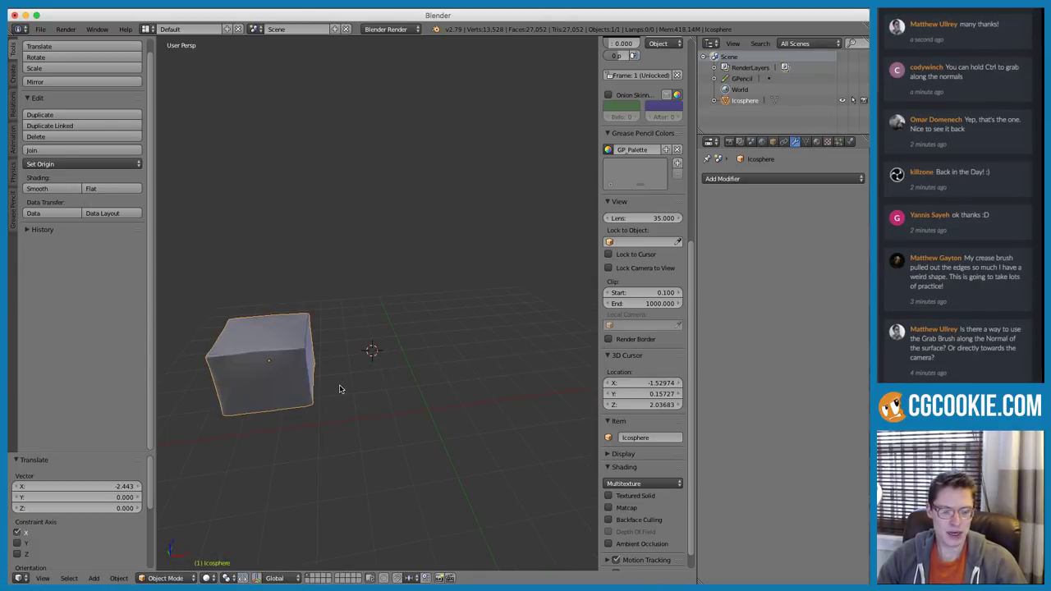
Duplicate the cube and place the copy about 3.665 units along the X axis
key(shift+d)
key(x)
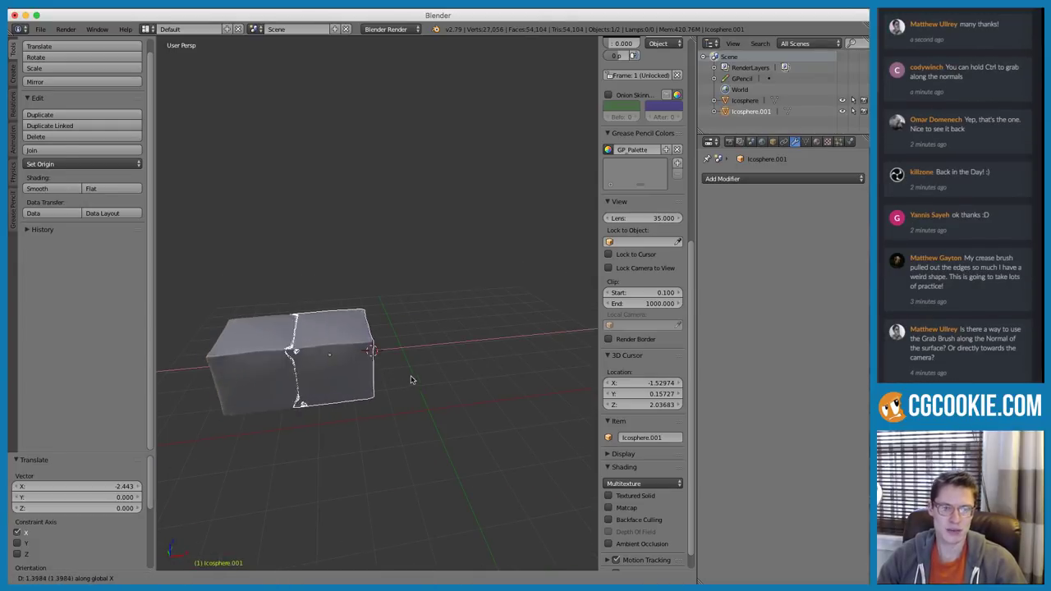
click(481, 366)
scroll(476, 368, up, 3)
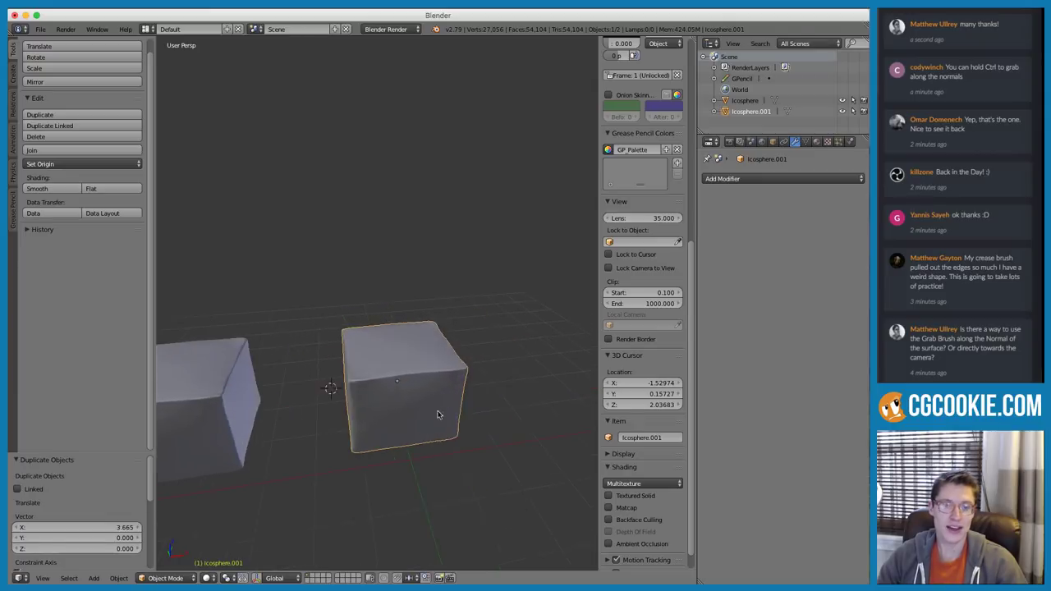
Enter Sculpt Mode on the duplicate cube, collapse the Stroke, Curve and Symmetry/Lock settings and expand the Dyntopo settings
click(170, 578)
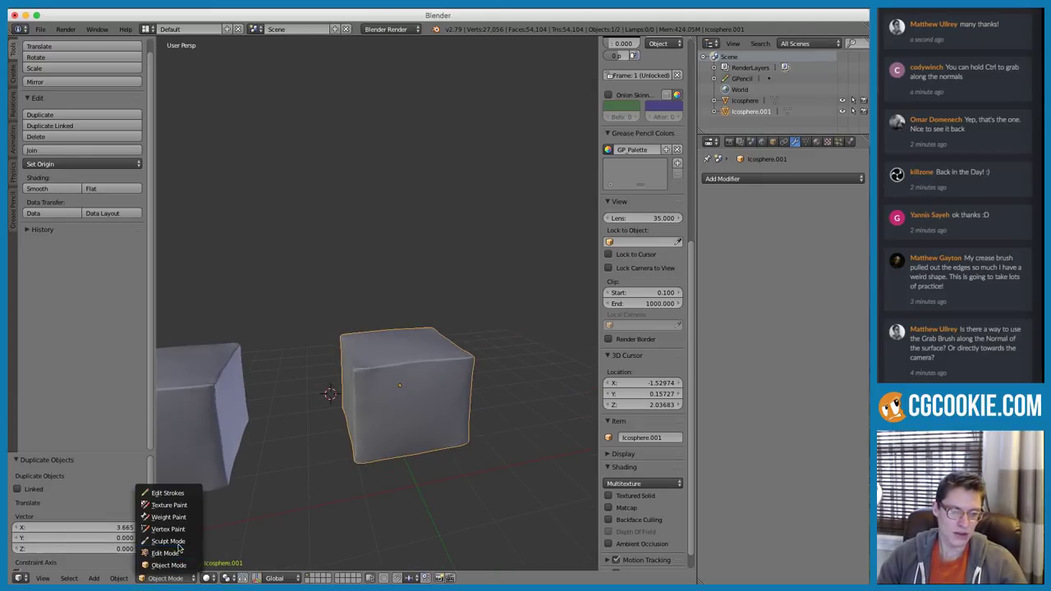
click(177, 534)
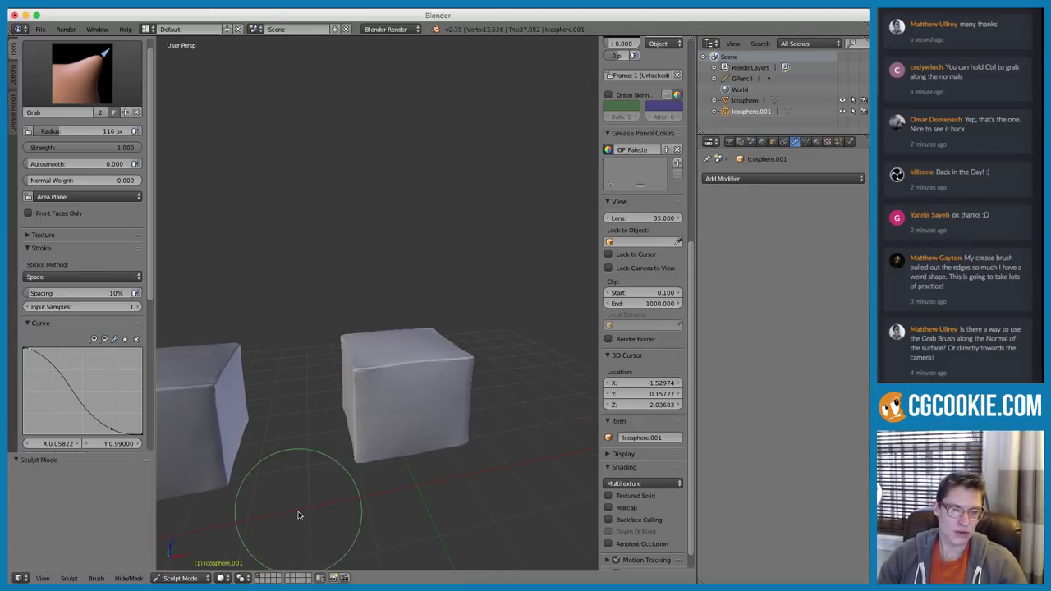
click(55, 248)
click(26, 261)
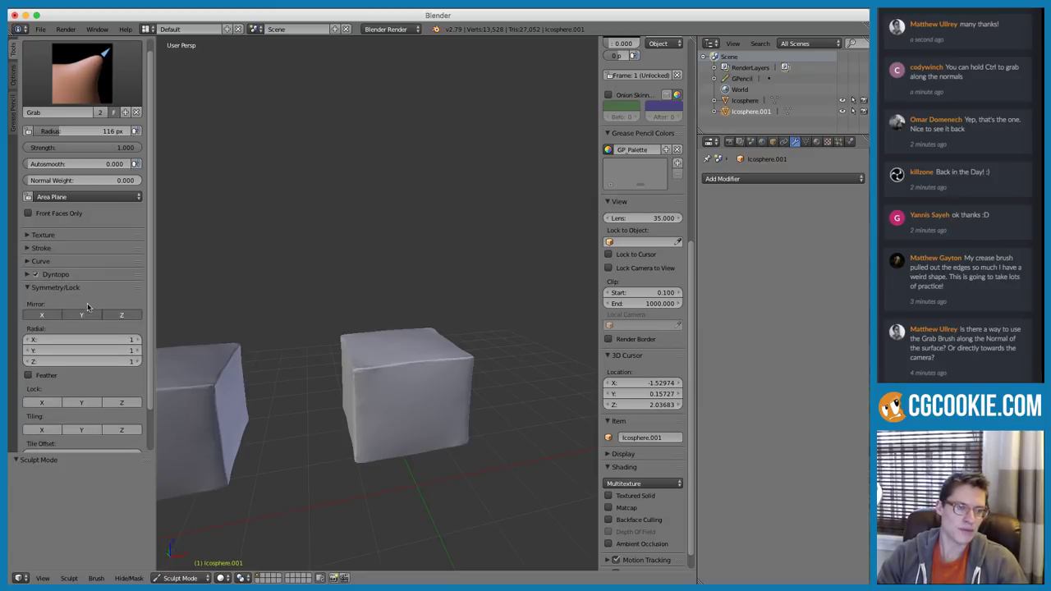
scroll(90, 287, down, 2)
click(27, 257)
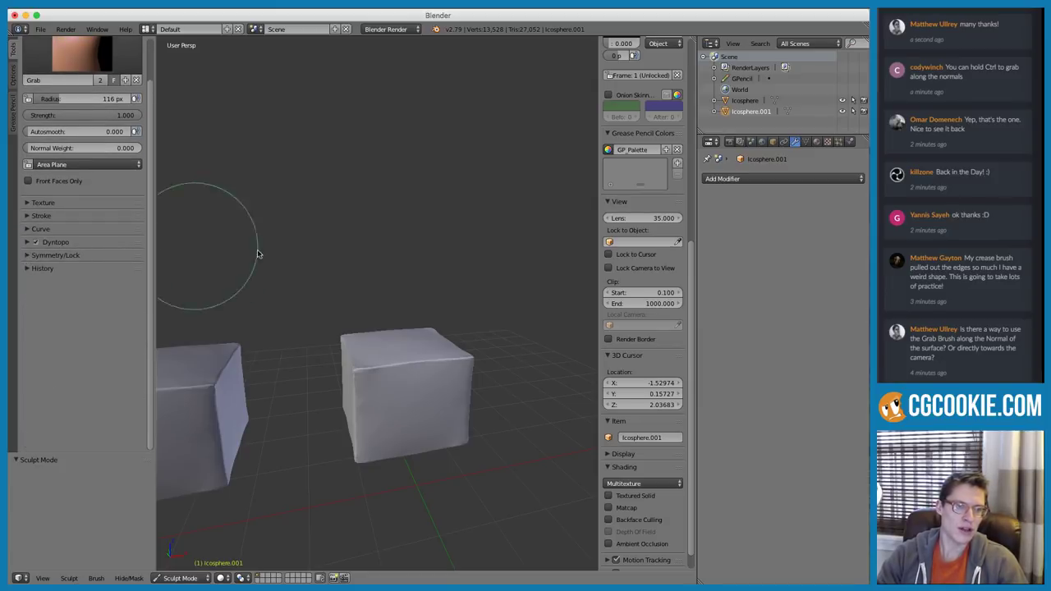
click(27, 242)
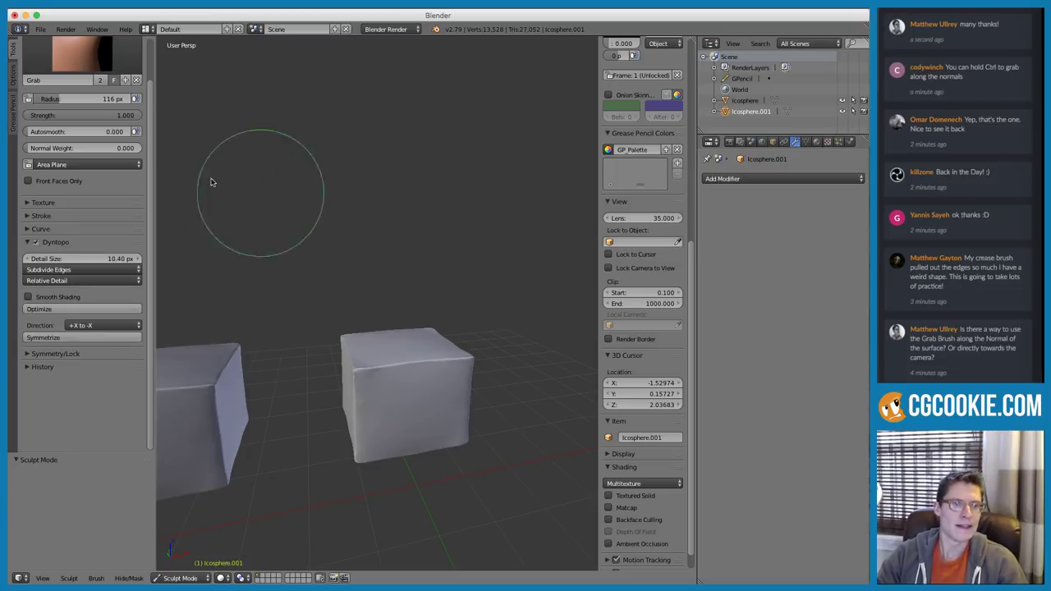
Switch to the Flatten/Contrast brush and set its radius to 126 px
scroll(82, 164, up, 3)
click(76, 83)
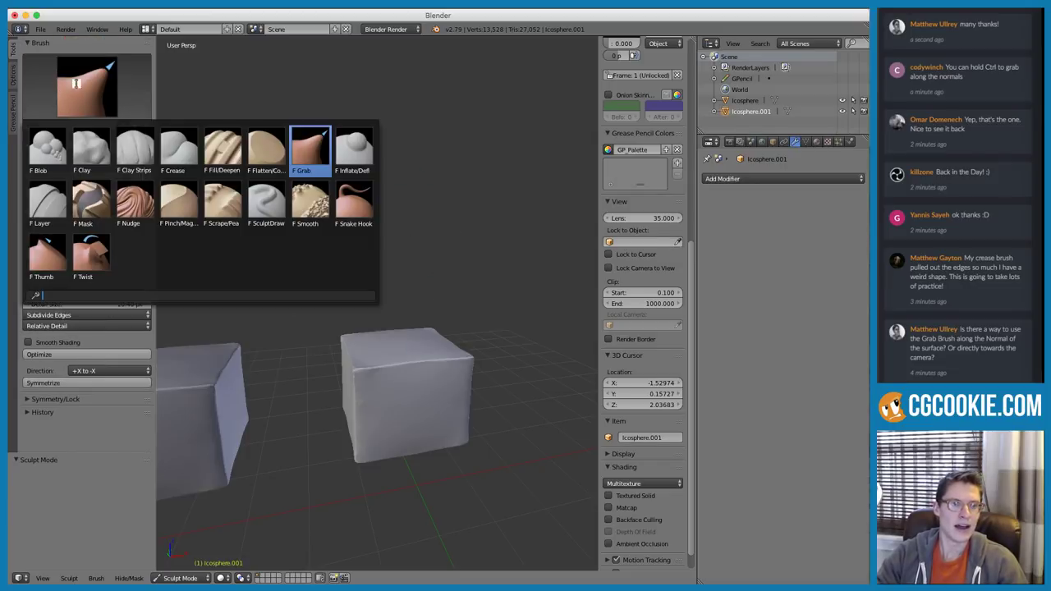
click(266, 148)
key(f)
click(390, 400)
mouse_move(391, 402)
middle_down()
mouse_move(392, 415)
mouse_move(456, 365)
mouse_move(423, 380)
mouse_move(427, 371)
middle_up()
scroll(427, 382, up, 1)
key(f)
click(447, 390)
Smooth the duplicate cube's edges and corners into a rounded form
mouse_move(342, 394)
shift+mouse_down()
mouse_move(354, 401)
mouse_move(387, 368)
mouse_move(352, 417)
mouse_move(320, 372)
mouse_move(422, 355)
mouse_move(397, 371)
mouse_move(368, 355)
shift+mouse_up()
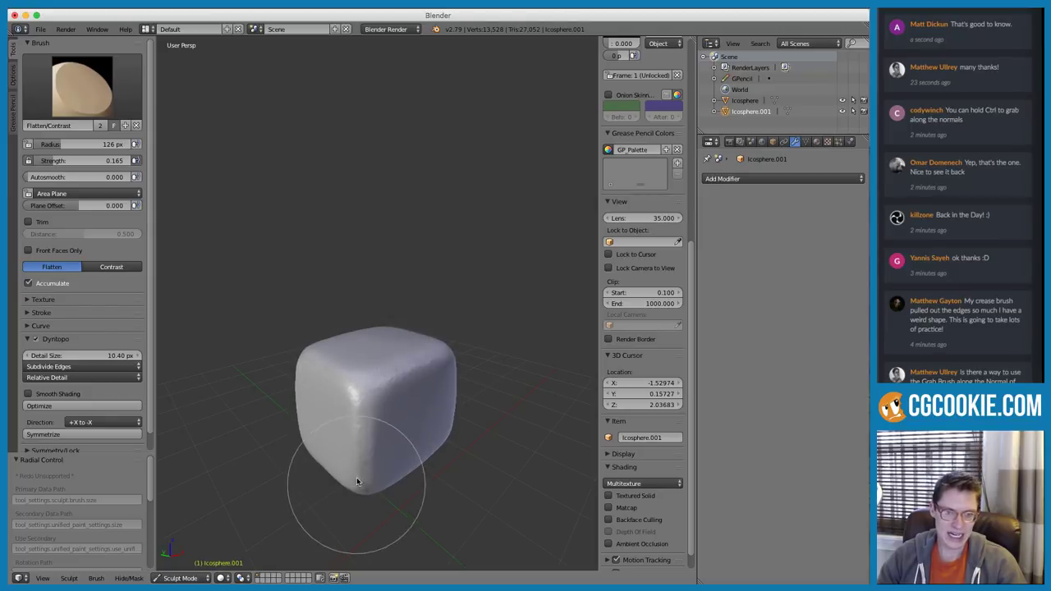
mouse_move(356, 398)
mouse_down()
mouse_move(352, 371)
mouse_move(335, 366)
mouse_move(371, 412)
mouse_move(364, 495)
mouse_up()
mouse_move(466, 424)
middle_down()
mouse_move(423, 412)
mouse_move(445, 399)
mouse_move(376, 413)
mouse_move(417, 355)
middle_up()
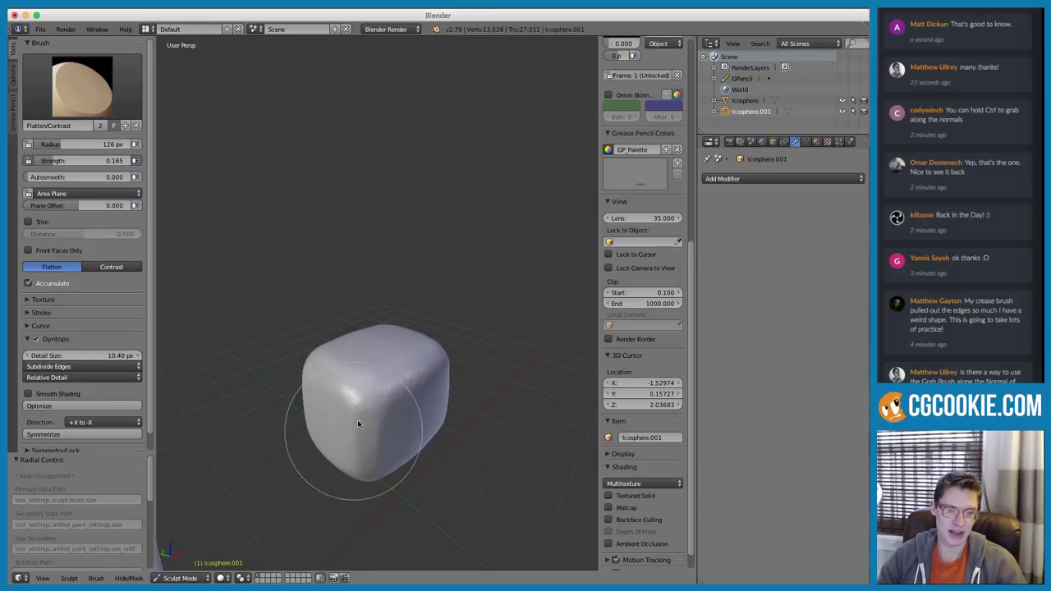
Set the Flatten/Contrast brush to radius 127 px and strength 0.499 and round the duplicate cube's edges further
mouse_move(366, 444)
middle_down()
mouse_move(434, 418)
mouse_move(368, 368)
mouse_move(401, 386)
mouse_move(375, 416)
mouse_move(386, 409)
middle_up()
key(f)
click(420, 392)
key(shift+f)
click(367, 400)
mouse_move(344, 375)
mouse_down()
mouse_move(335, 407)
mouse_move(356, 413)
mouse_up()
key(shift+f)
click(348, 405)
middle_drag(348, 405, 435, 379)
Enlarge the Flatten/Contrast brush radius to 251 px and keep evening out the duplicate's rounded surface
key(f)
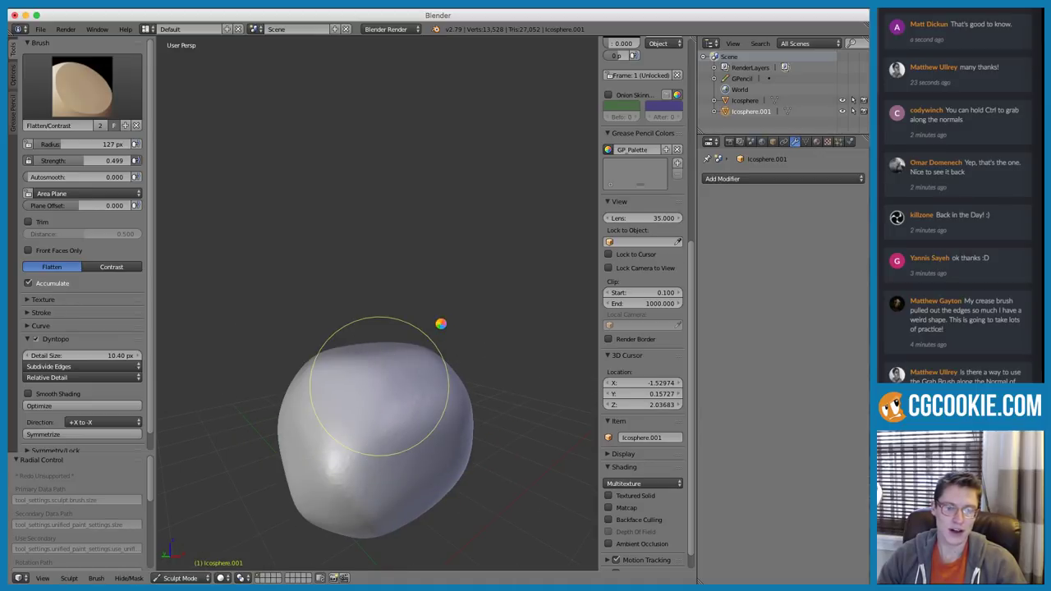
mouse_move(413, 368)
middle_down()
mouse_move(434, 357)
mouse_move(414, 369)
mouse_move(401, 422)
mouse_move(418, 394)
mouse_move(409, 402)
mouse_move(403, 389)
mouse_move(417, 417)
mouse_move(446, 389)
mouse_move(424, 361)
mouse_move(441, 352)
mouse_move(413, 305)
mouse_move(422, 303)
mouse_move(424, 359)
mouse_move(206, 383)
middle_up()
click(89, 367)
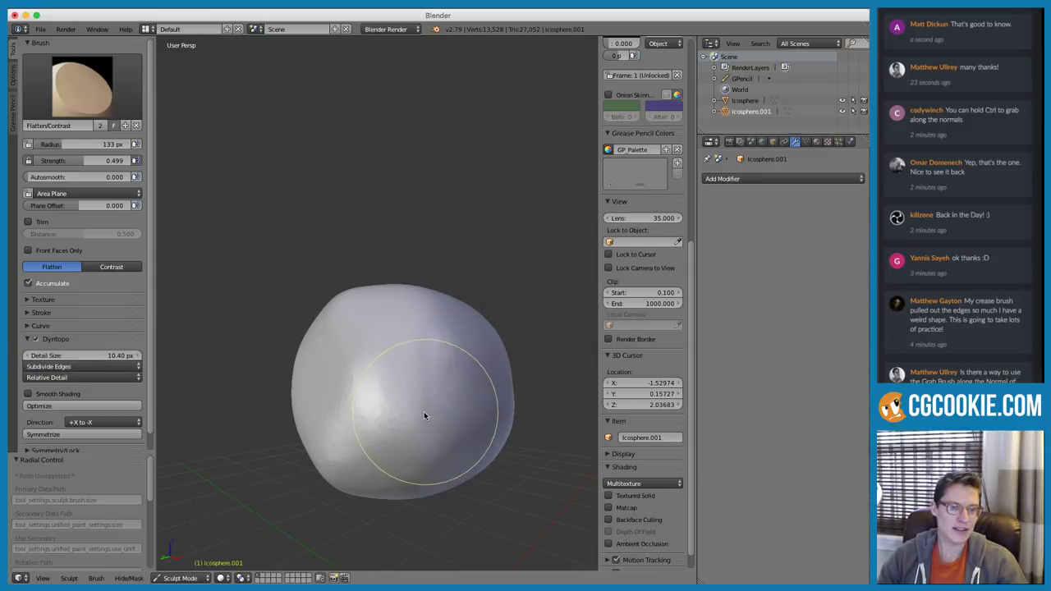
middle_drag(417, 422, 450, 372)
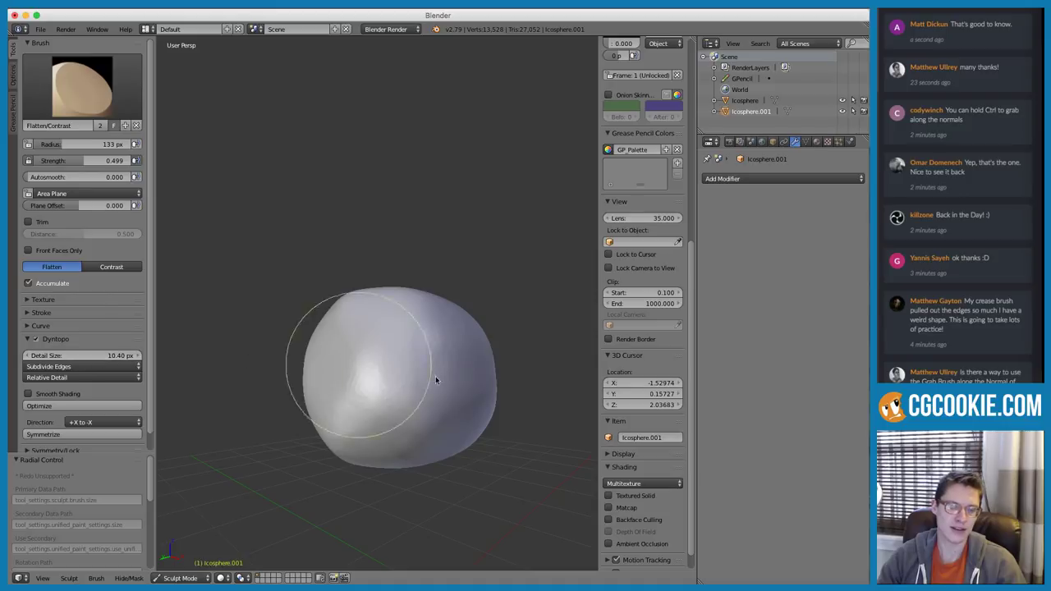
scroll(423, 391, up, 1)
key(f)
click(490, 385)
mouse_move(372, 407)
middle_down()
mouse_move(383, 415)
mouse_move(359, 420)
mouse_move(440, 390)
mouse_move(413, 422)
mouse_move(413, 411)
middle_up()
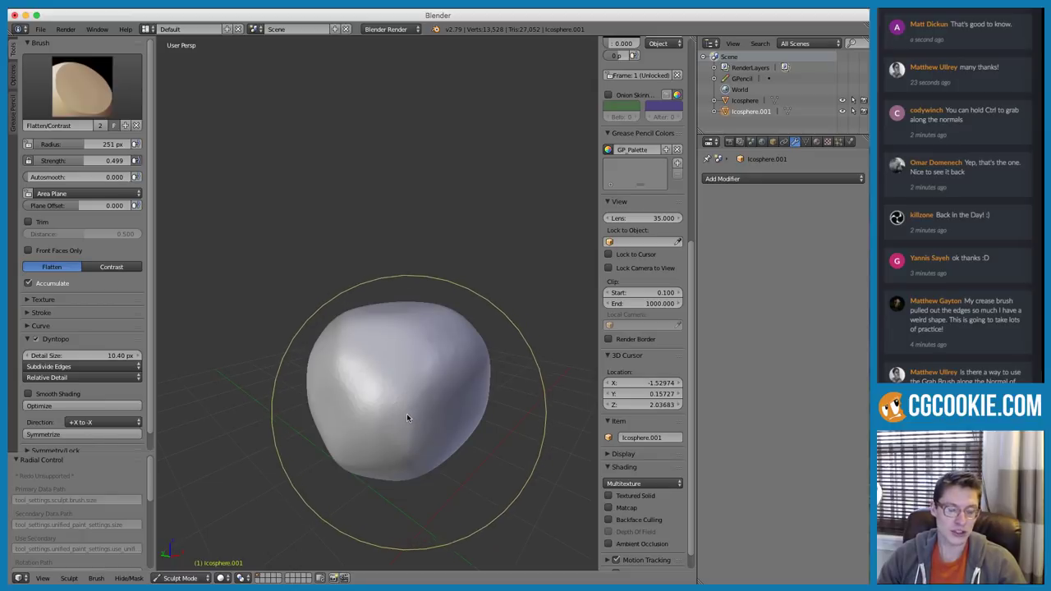
Change the Dyntopo detail refine method to Subdivide Collapse and set the brush radius to 207 px
click(41, 366)
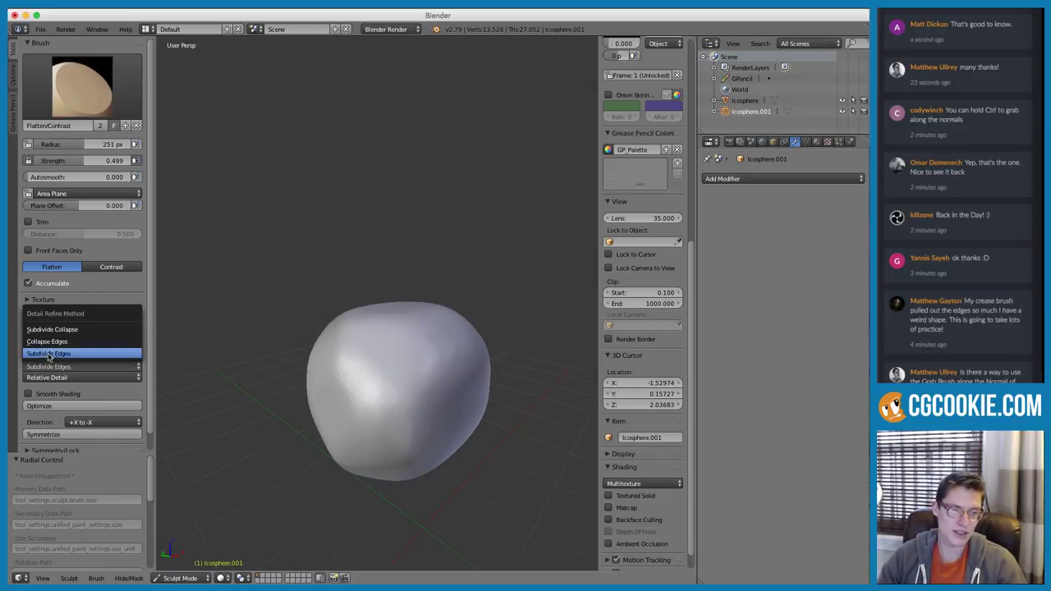
click(88, 335)
key(f)
click(368, 396)
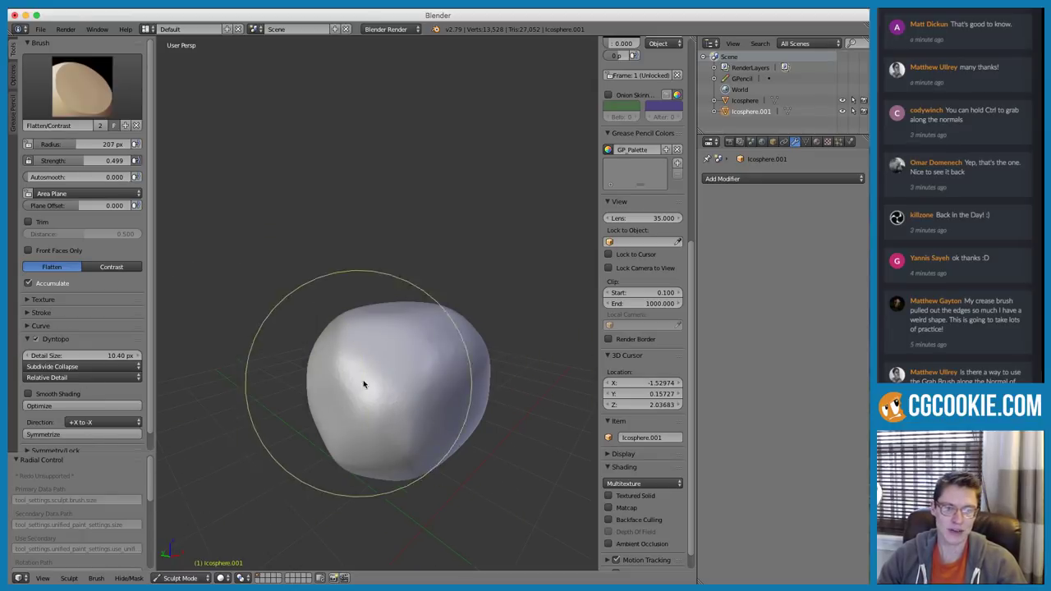
scroll(358, 387, up, 1)
Lower the brush strength to 0.405, work over the duplicate's front surface, and set the radius to 211 px
key(shift+f)
click(352, 389)
mouse_move(375, 375)
mouse_down()
mouse_move(385, 417)
mouse_move(427, 443)
mouse_move(468, 372)
mouse_up()
key(f)
click(409, 382)
mouse_move(410, 422)
middle_down()
mouse_move(445, 423)
mouse_move(400, 399)
middle_up()
key(f)
click(470, 397)
scroll(400, 399, down, 1)
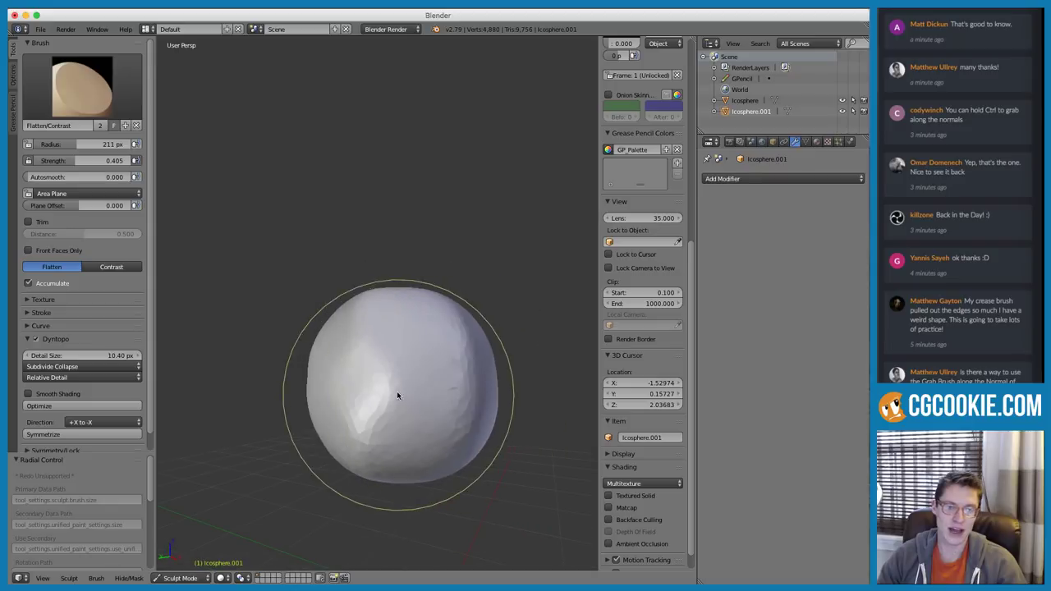
Sculpt down the duplicate's remaining edges around its sides and set the brush radius to 100 px
middle_drag(396, 336, 401, 375)
mouse_move(369, 353)
mouse_down()
mouse_move(457, 356)
mouse_move(464, 399)
mouse_up()
middle_drag(480, 354, 411, 381)
key(f)
click(379, 375)
mouse_move(390, 355)
mouse_down()
mouse_move(364, 376)
mouse_move(361, 426)
mouse_up()
middle_drag(360, 430, 359, 366)
key(f)
click(330, 366)
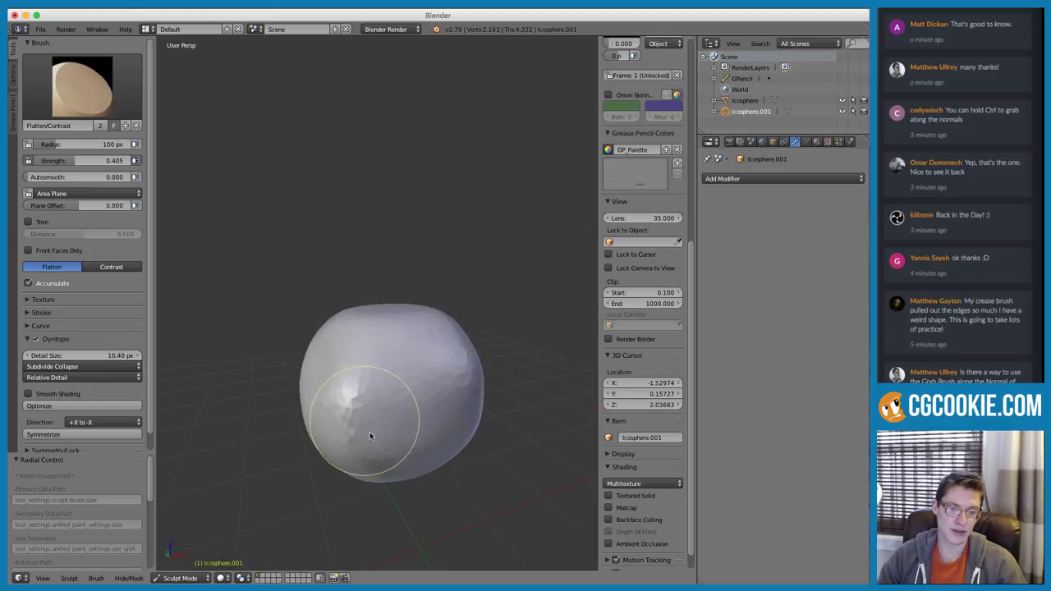
Round off the duplicate's remaining corners into a ball shape, enlarging the brush radius to 178 px
drag(372, 415, 364, 367)
key(f)
click(411, 377)
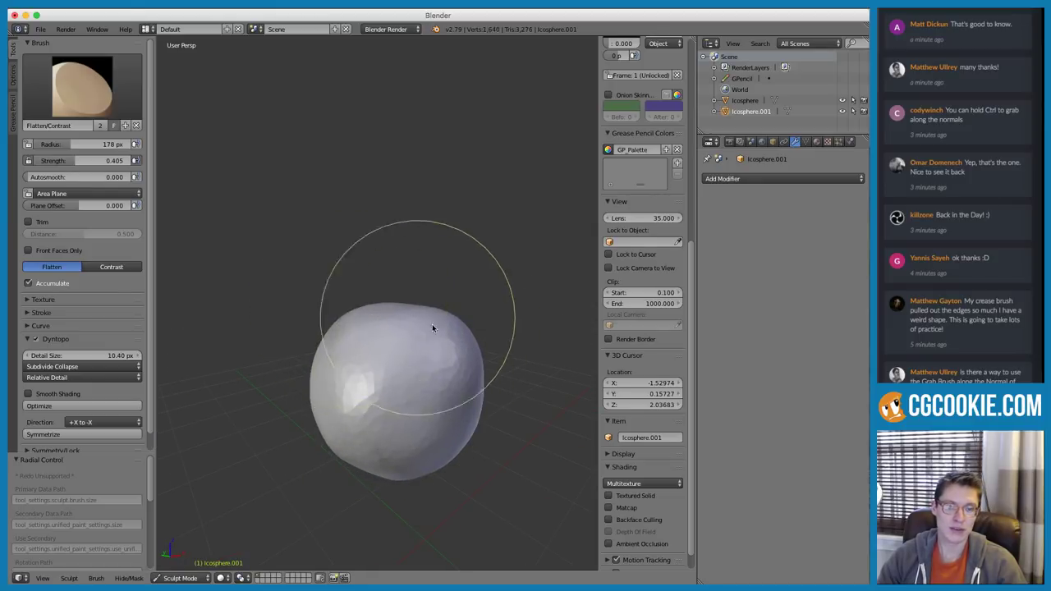
middle_drag(410, 320, 439, 349)
mouse_move(461, 376)
mouse_down()
mouse_move(469, 365)
mouse_move(433, 316)
mouse_up()
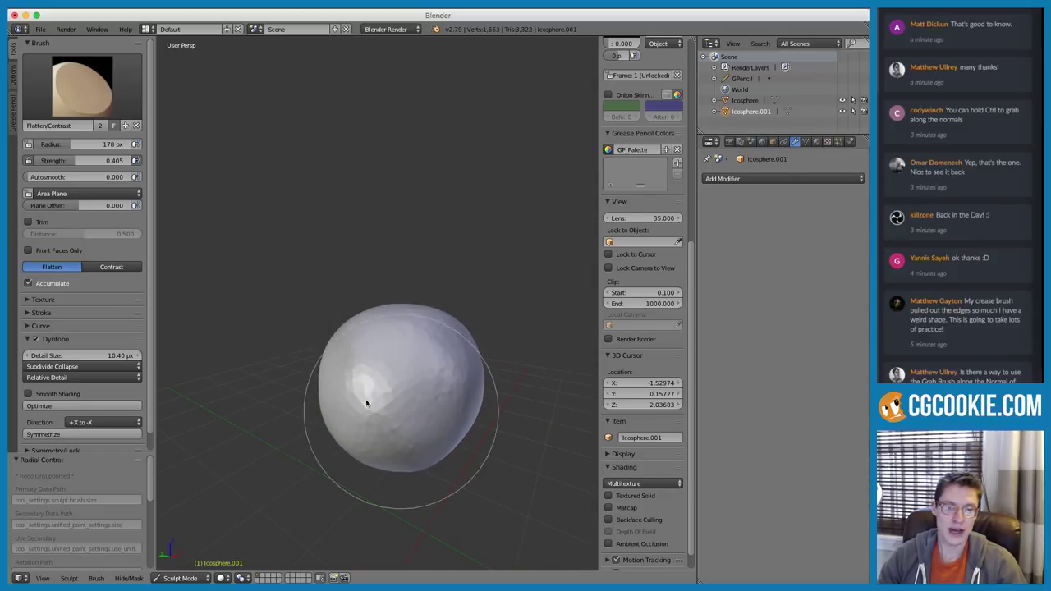
mouse_move(443, 378)
middle_down()
mouse_move(397, 362)
mouse_move(373, 417)
mouse_move(306, 406)
mouse_move(351, 441)
mouse_move(342, 439)
mouse_move(351, 373)
mouse_move(307, 399)
mouse_move(307, 375)
mouse_move(362, 439)
mouse_move(427, 405)
mouse_move(384, 428)
mouse_move(296, 439)
mouse_move(366, 375)
mouse_move(326, 418)
mouse_move(340, 369)
mouse_move(390, 399)
middle_up()
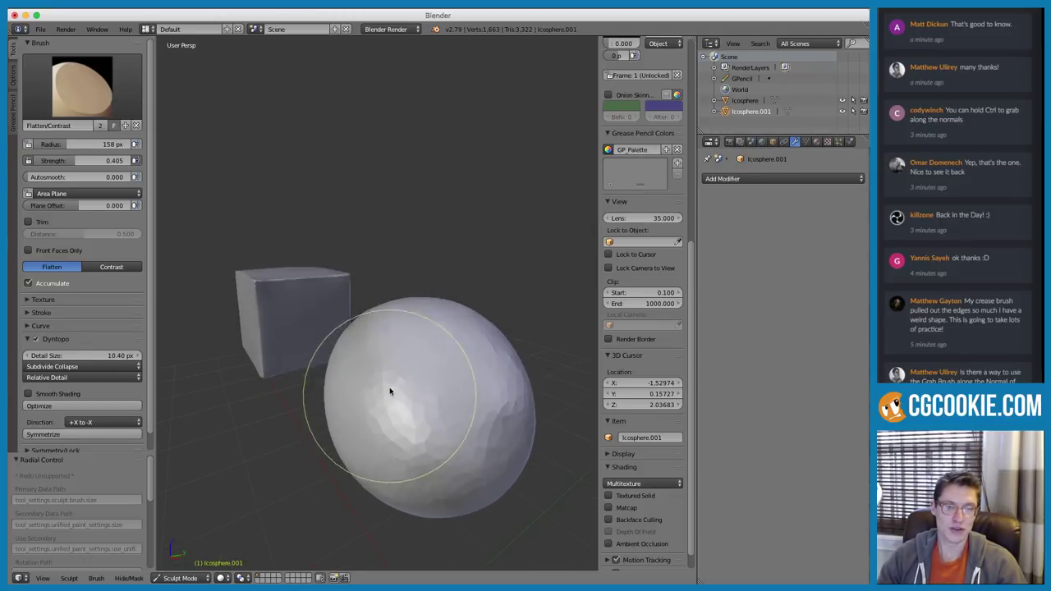
Switch to the Grab brush with a 339 px radius, working on the ball from above
mouse_move(440, 337)
middle_down()
mouse_move(468, 370)
mouse_move(419, 348)
mouse_move(510, 365)
mouse_move(427, 305)
mouse_move(452, 344)
mouse_move(478, 352)
middle_up()
key(f)
click(485, 305)
scroll(477, 355, down, 4)
mouse_move(446, 317)
middle_down()
mouse_move(473, 448)
mouse_move(444, 384)
mouse_move(441, 396)
mouse_move(415, 383)
mouse_move(399, 347)
middle_up()
key(g)
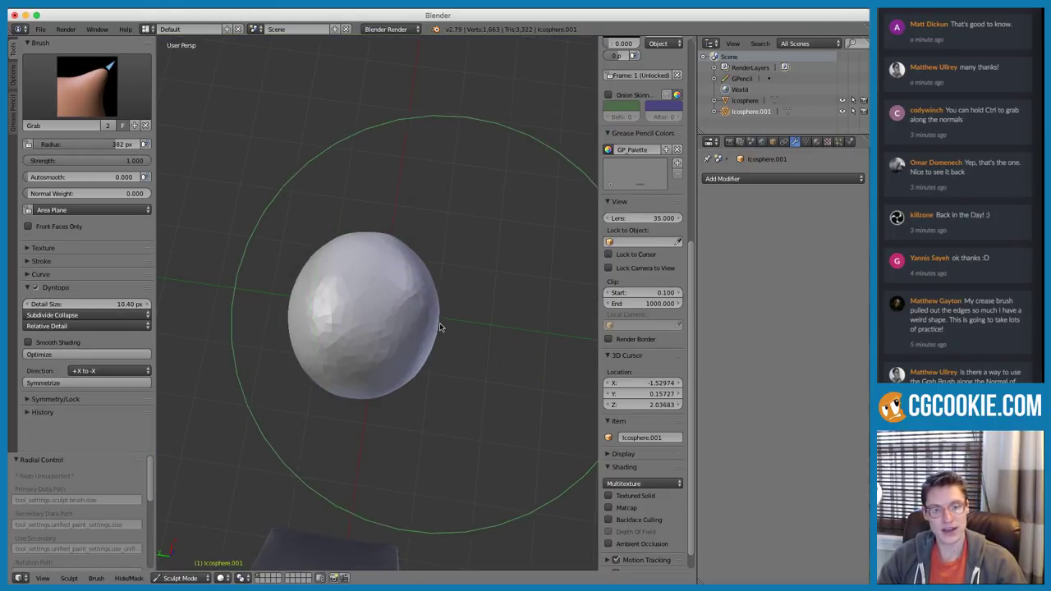
key(f)
click(439, 333)
Pull the ball's sides outward with Grab until its outline is round, comparing versions with undo and redo
drag(439, 329, 446, 329)
key(ctrl+z)
key(ctrl+z)
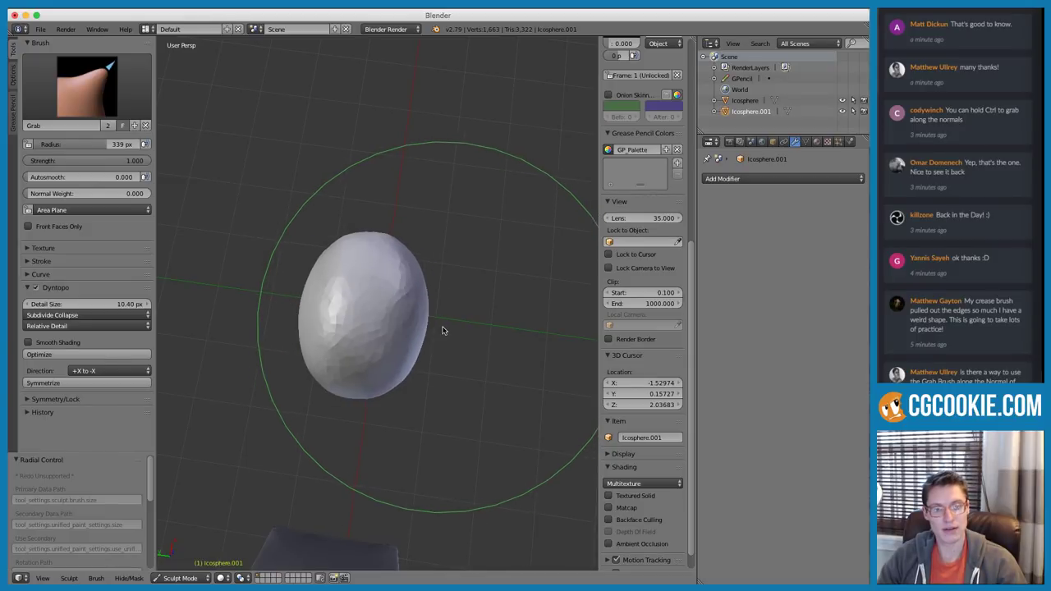
key(ctrl+shift+z)
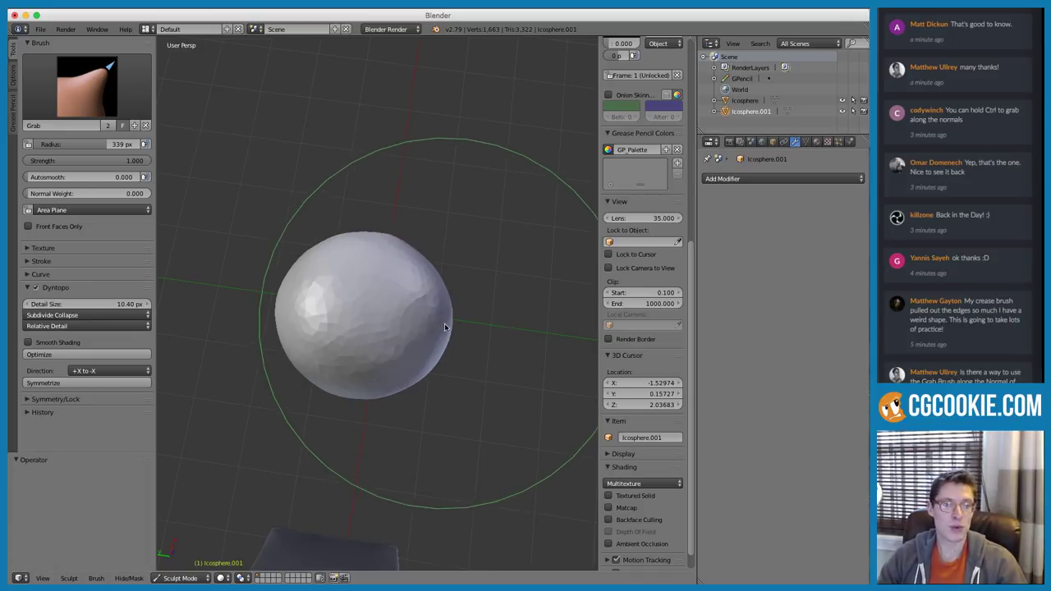
drag(426, 335, 454, 333)
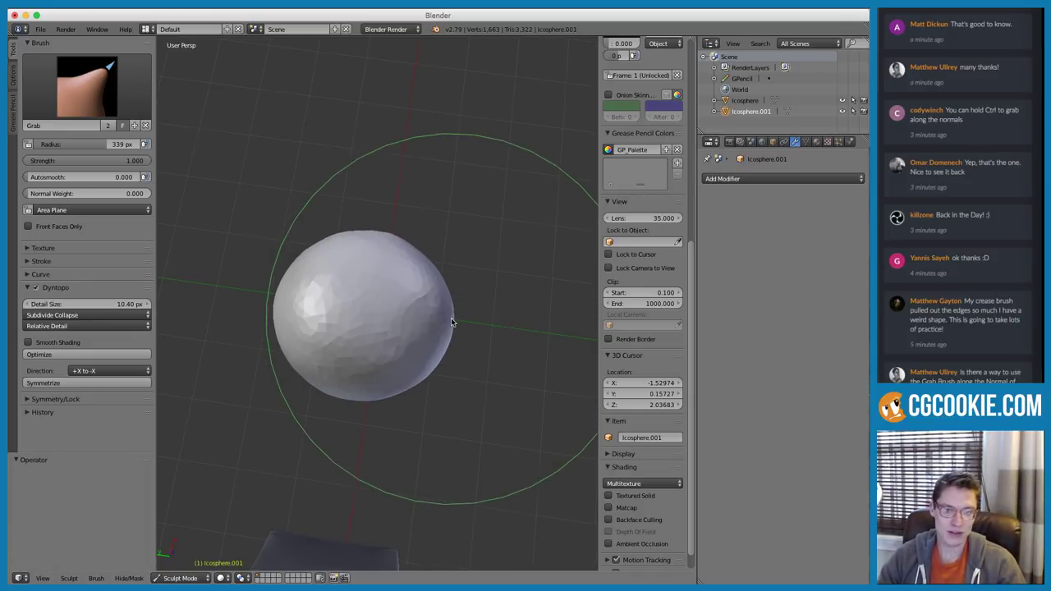
key(ctrl+z)
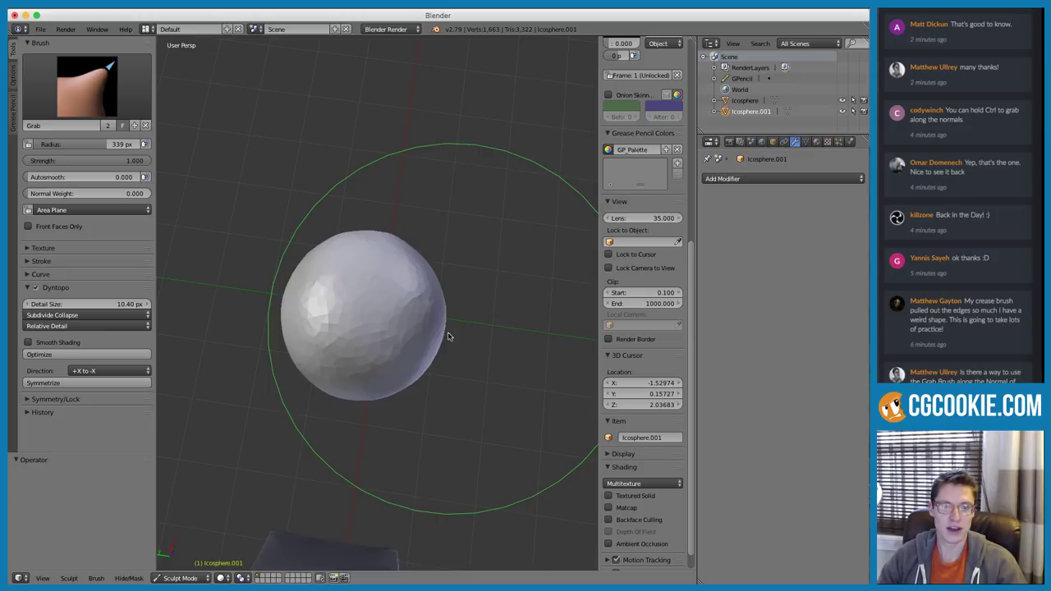
key(ctrl+shift+z)
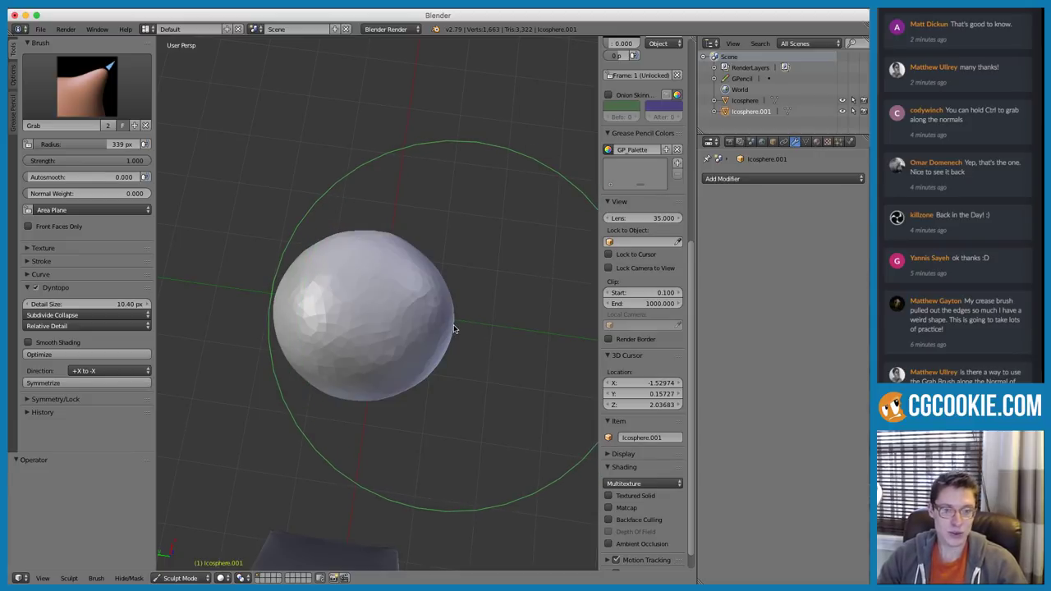
drag(454, 328, 454, 328)
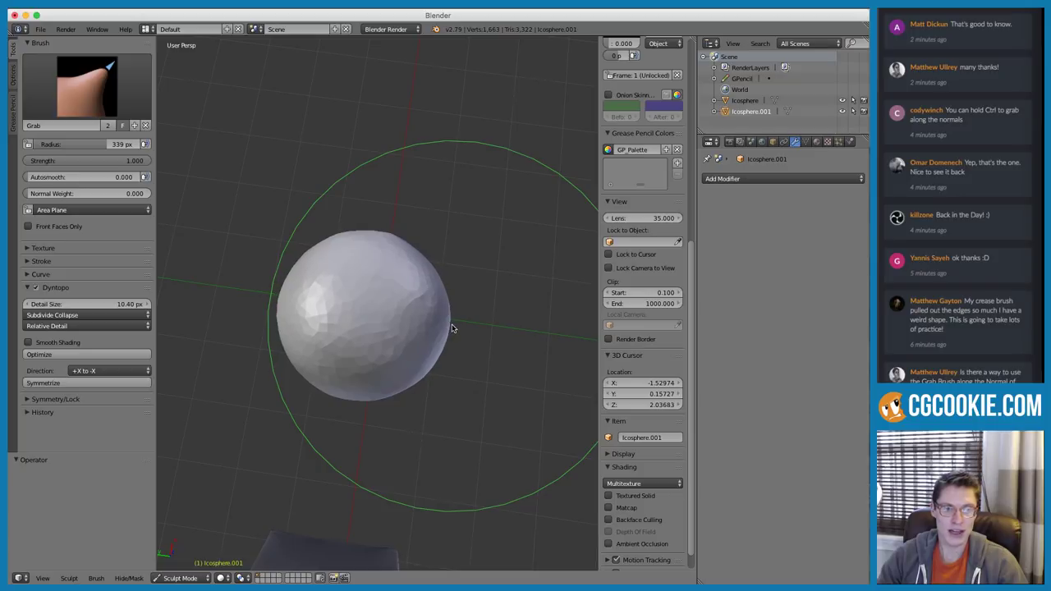
Reduce the Grab brush radius to 139 px while checking the ball's shape from the side
mouse_move(452, 326)
middle_down()
mouse_move(501, 373)
mouse_move(443, 300)
mouse_move(405, 274)
middle_up()
key(f)
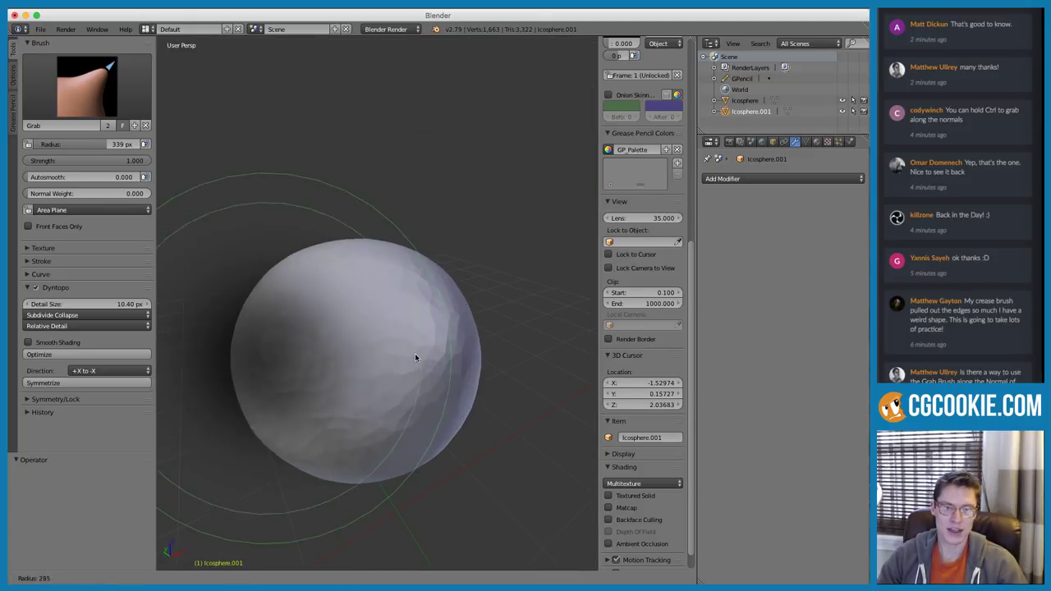
click(416, 358)
middle_drag(416, 358, 471, 343)
key(f)
click(420, 339)
key(f)
click(418, 327)
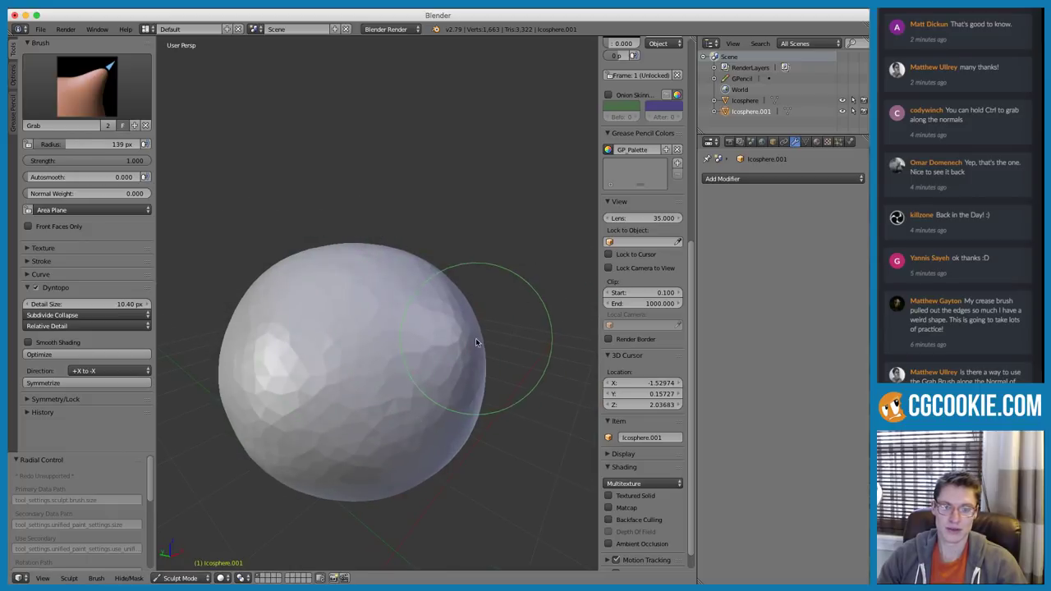
Set the Grab brush radius to 209 px and undo the last sculpt change on the ball
mouse_move(489, 343)
middle_down()
mouse_move(450, 328)
mouse_move(462, 277)
mouse_move(454, 323)
mouse_move(449, 277)
middle_up()
scroll(462, 277, down, 3)
key(f)
click(436, 264)
mouse_move(376, 258)
ctrl+middle_down()
mouse_move(424, 306)
mouse_move(430, 263)
mouse_move(382, 267)
mouse_move(392, 313)
ctrl+middle_up()
key(f)
click(375, 271)
key(ctrl+z)
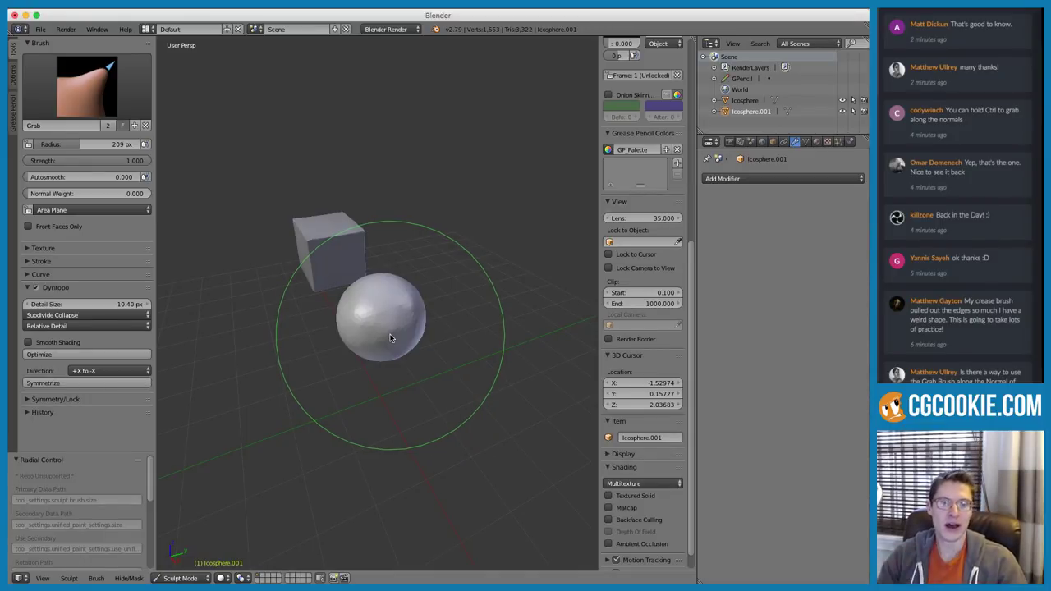
scroll(372, 328, up, 1)
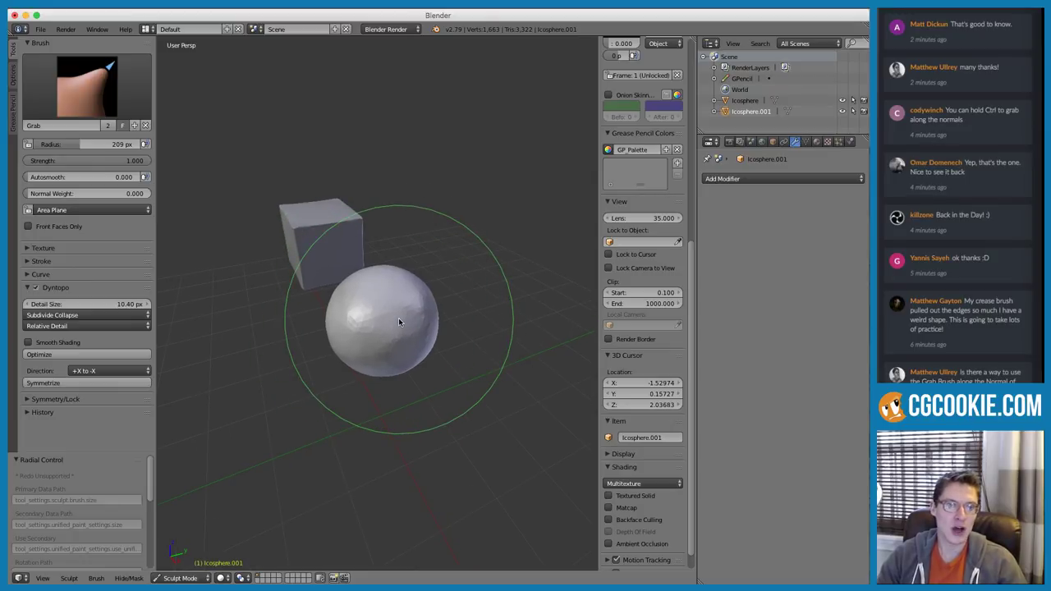
Open the System section of User Preferences and move its window below the sculpted objects
key(ctrl+alt+u)
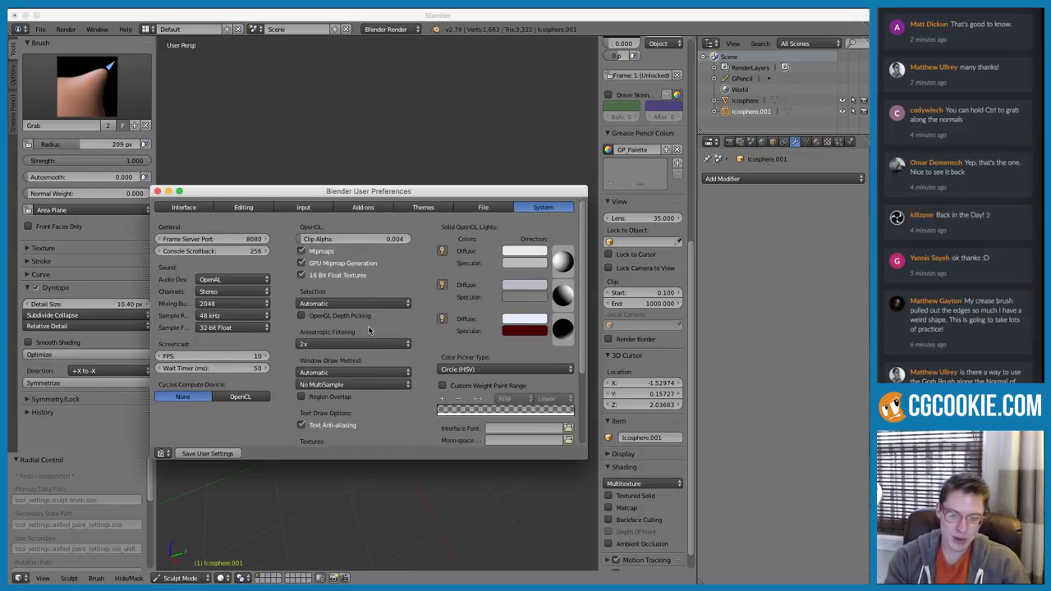
drag(359, 193, 347, 433)
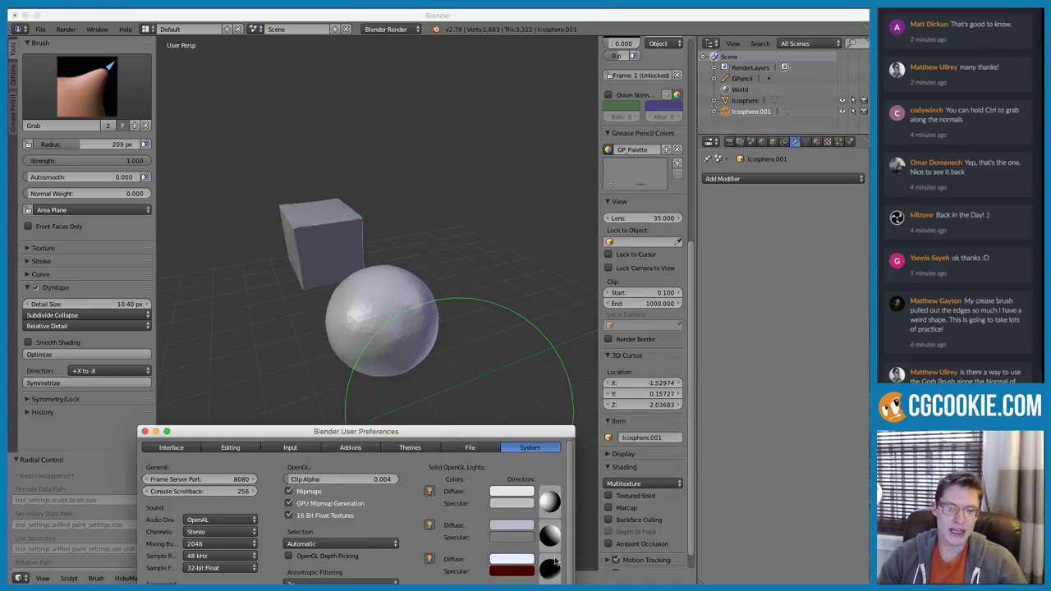
middle_drag(429, 317, 437, 288)
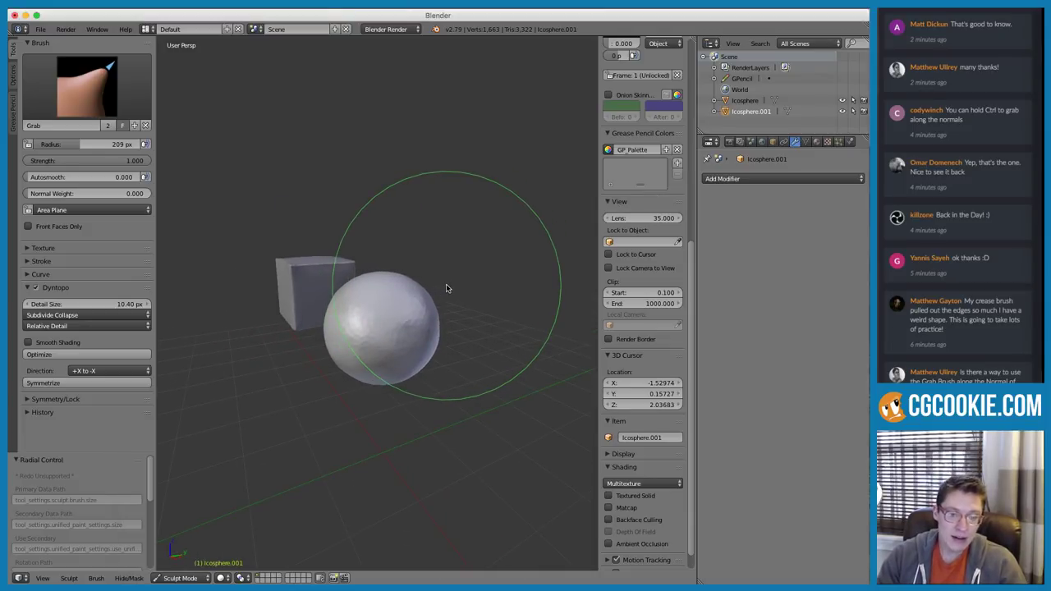
key(ctrl+alt+u)
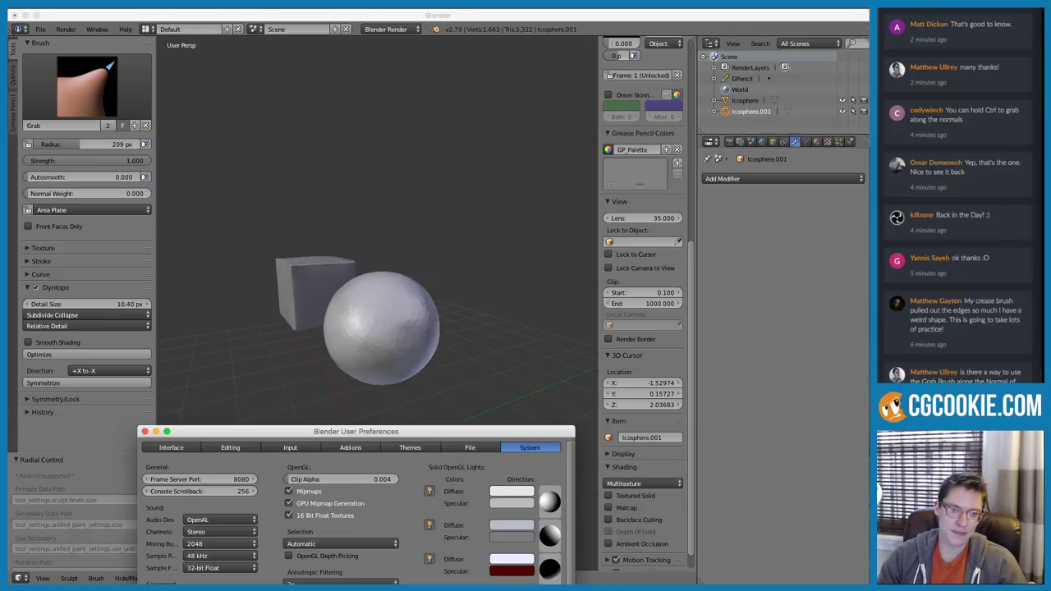
drag(344, 432, 356, 423)
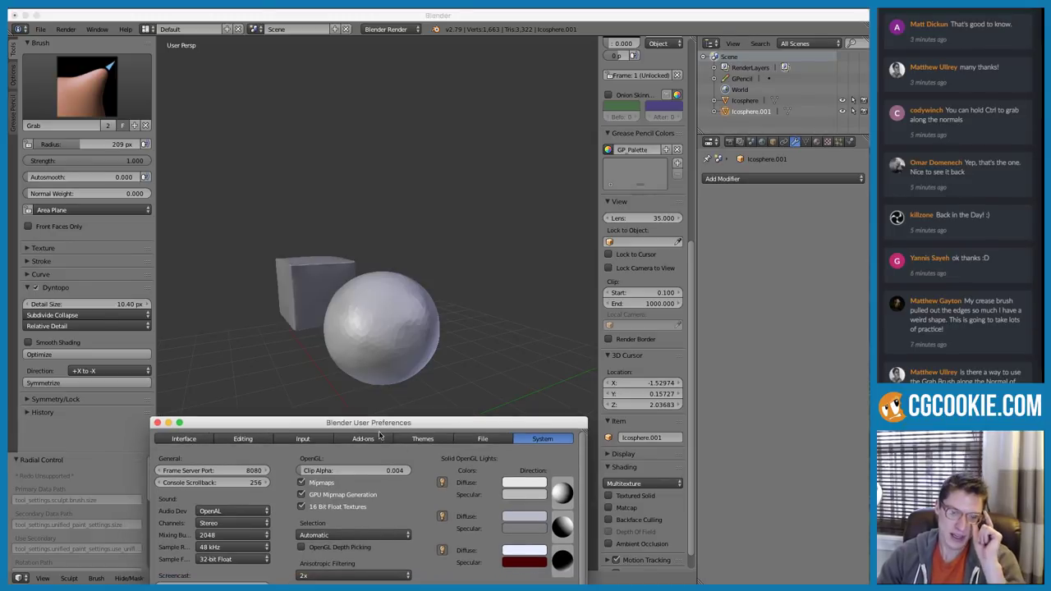
Disable the second and third solid OpenGL lights, aim the first light more frontally, and close User Preferences
click(443, 551)
click(442, 517)
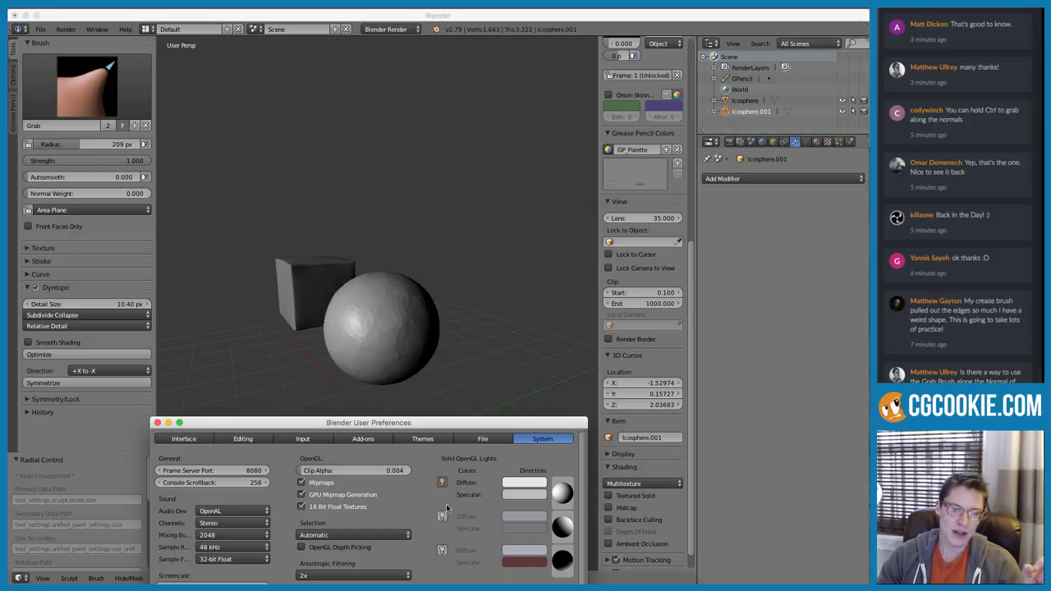
drag(562, 491, 578, 502)
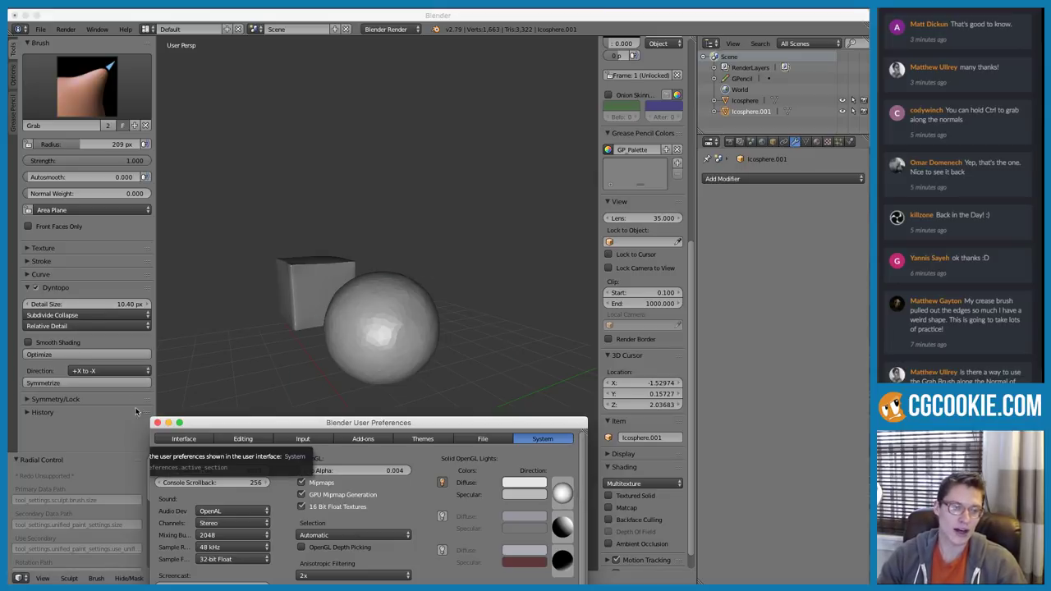
click(158, 422)
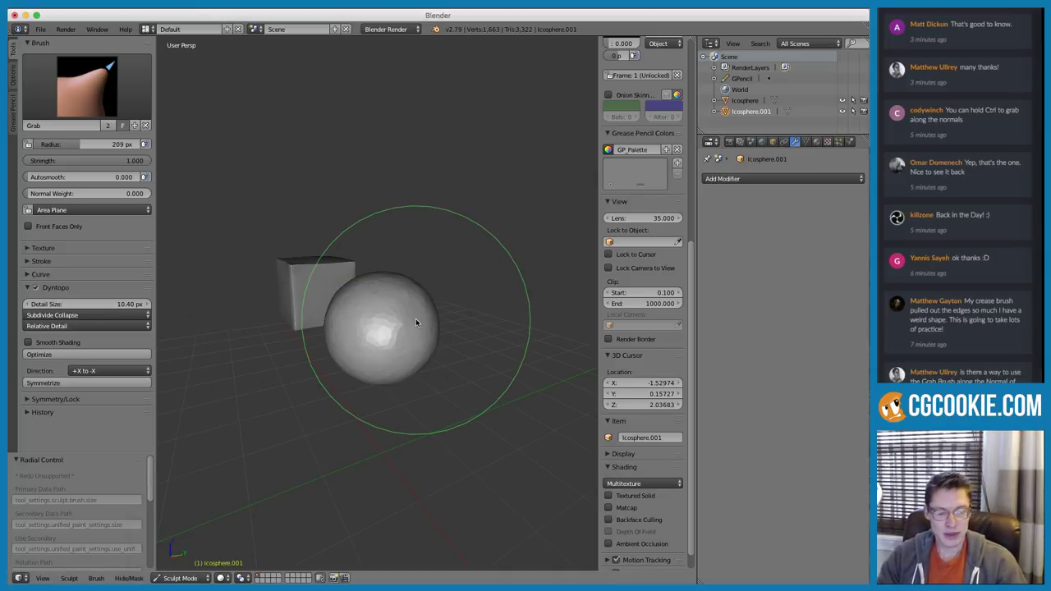
Examine the cube and ball shading under the single light and set the Grab brush radius to 178 px
mouse_move(385, 316)
middle_down()
mouse_move(378, 348)
mouse_move(370, 328)
mouse_move(416, 344)
mouse_move(403, 309)
mouse_move(341, 323)
mouse_move(440, 323)
mouse_move(427, 307)
mouse_move(370, 334)
middle_up()
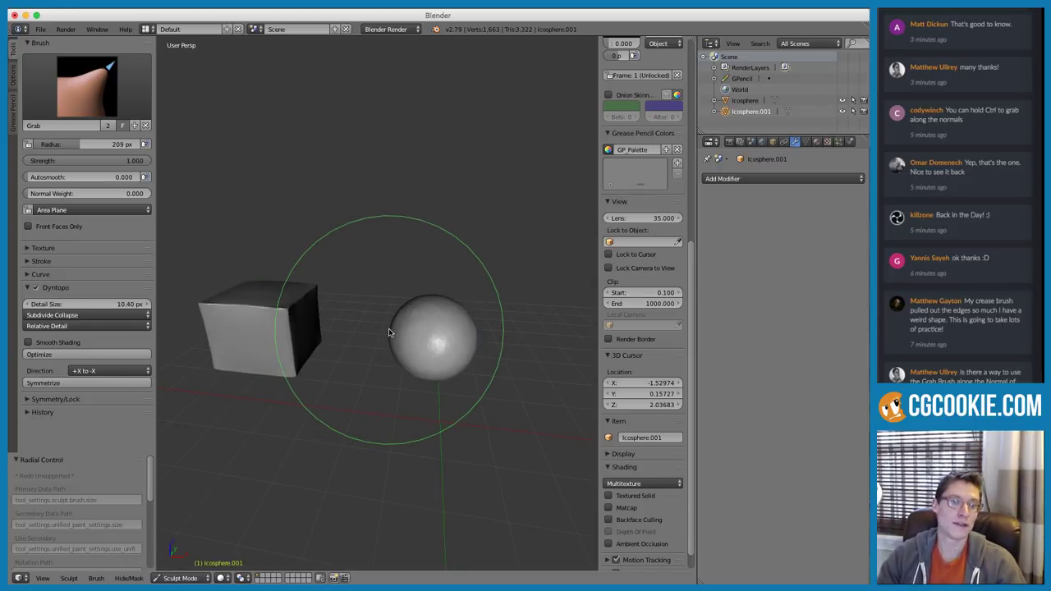
middle_drag(389, 333, 415, 312)
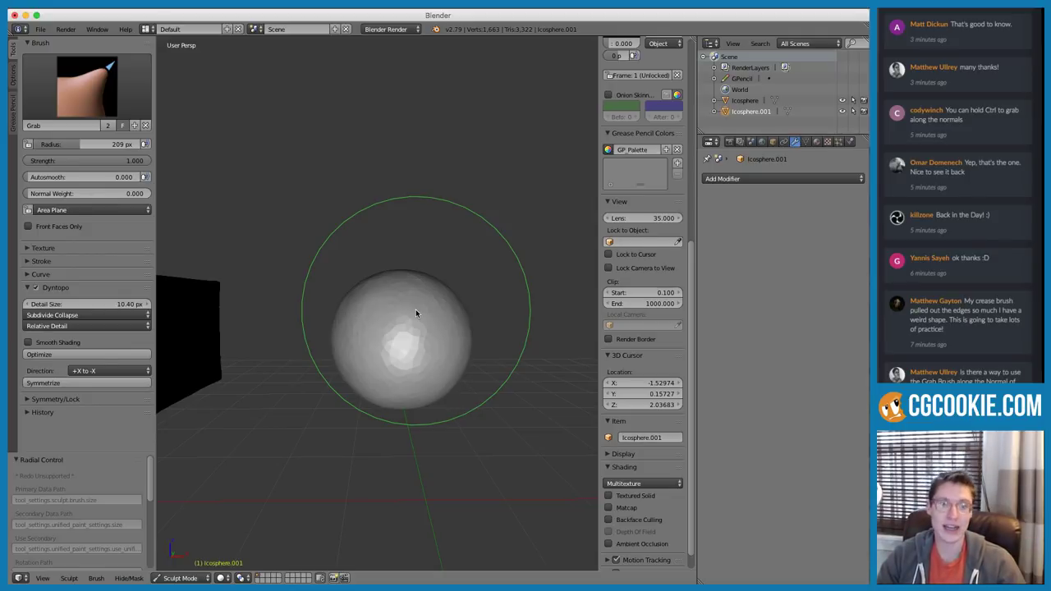
key(f)
mouse_move(432, 337)
ctrl+middle_down()
mouse_move(432, 366)
mouse_move(405, 331)
mouse_move(432, 340)
mouse_move(408, 362)
mouse_move(412, 317)
mouse_move(445, 340)
ctrl+middle_up()
click(391, 352)
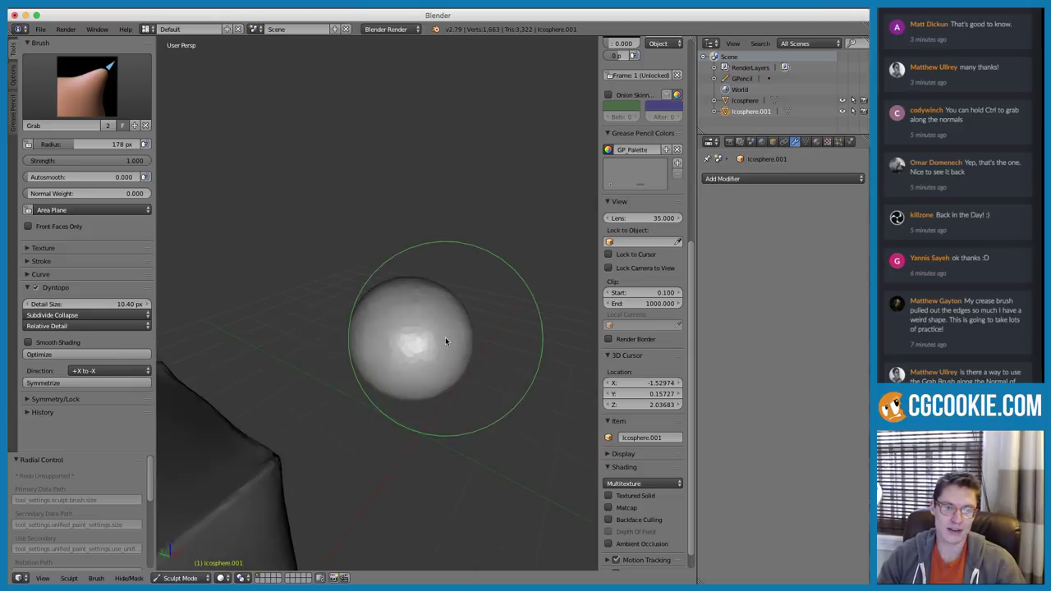
scroll(445, 342, down, 2)
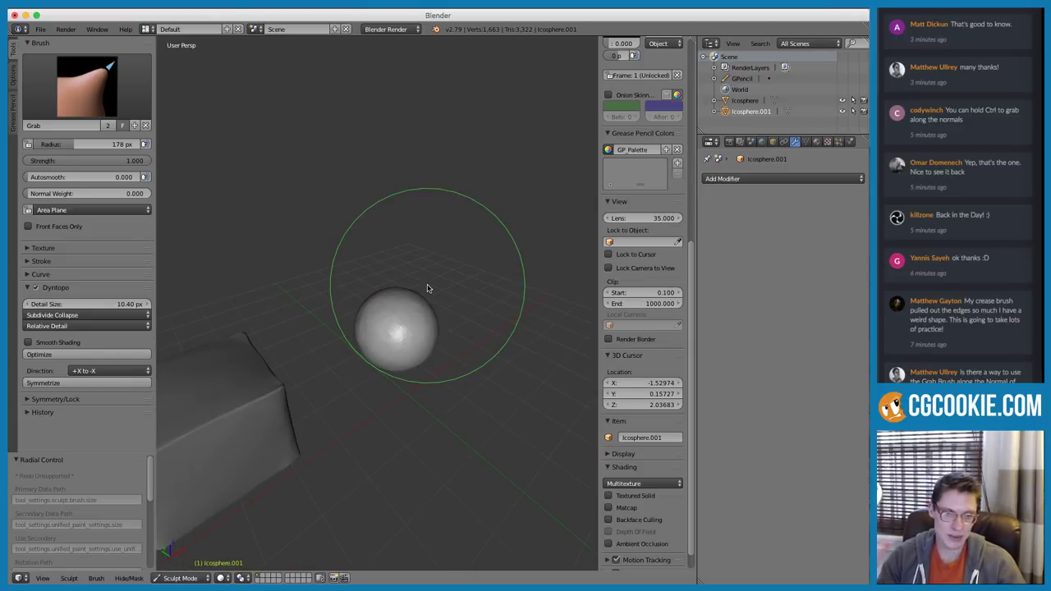
scroll(429, 303, up, 3)
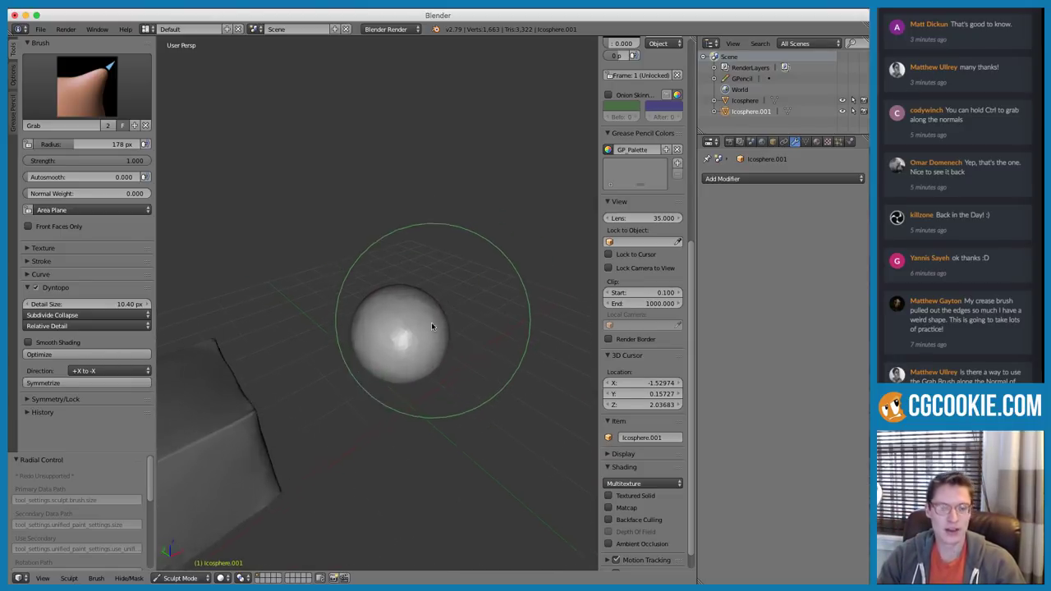
Set the Grab brush radius to 102 px and undo the last sculpt change on the ball
mouse_move(430, 361)
middle_down()
mouse_move(411, 324)
mouse_move(451, 343)
mouse_move(382, 304)
mouse_move(449, 332)
mouse_move(430, 328)
mouse_move(372, 355)
mouse_move(304, 341)
middle_up()
key(f)
click(275, 335)
scroll(277, 328, up, 1)
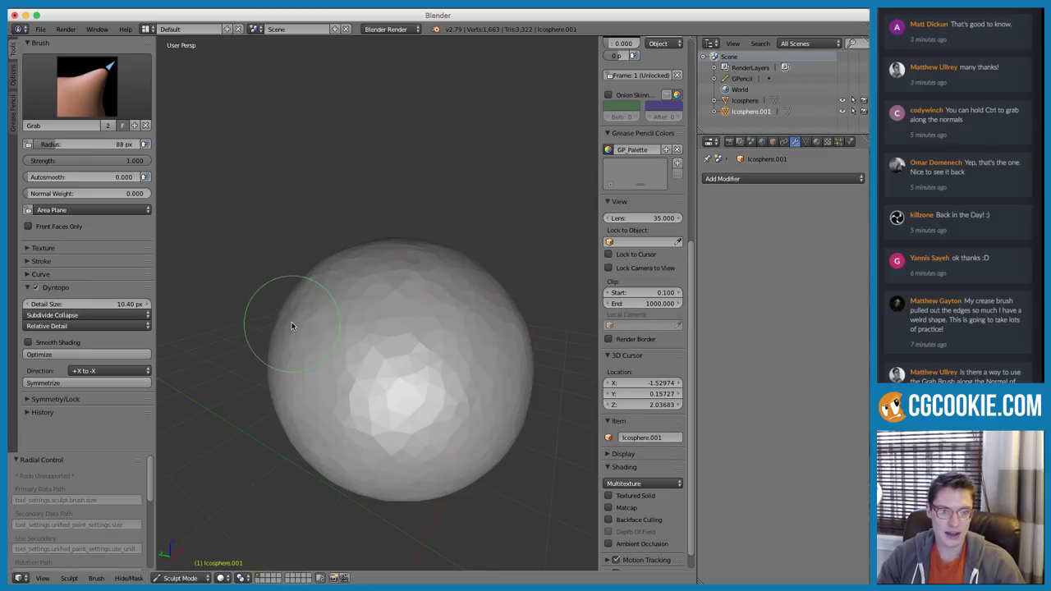
key(f)
click(422, 276)
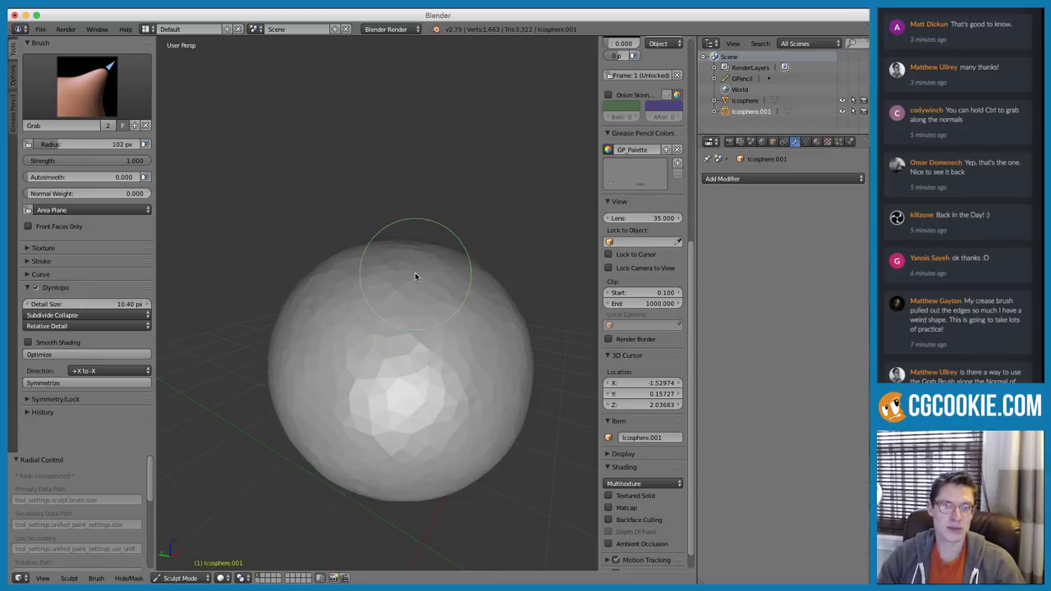
key(ctrl+z)
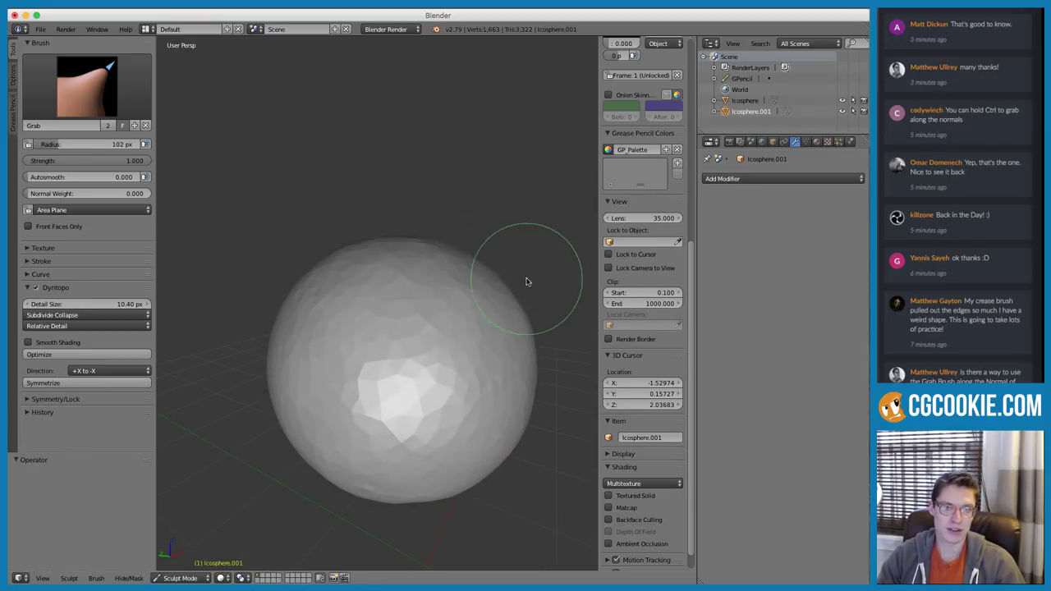
Set the Grab brush strength to 0.321 and undo the last sculpt change on the ball
middle_drag(526, 279, 518, 236)
scroll(518, 236, down, 1)
key(shift+f)
click(398, 400)
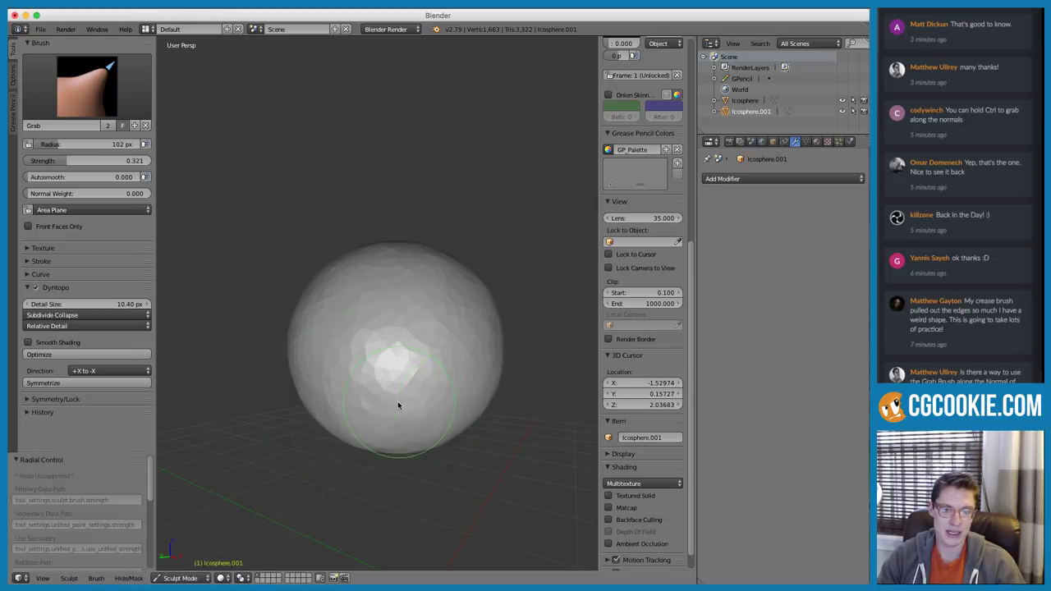
scroll(386, 471, up, 1)
key(ctrl+z)
middle_drag(386, 467, 472, 455)
Set the Grab brush radius to 92 px and its strength to 0.139
key(f)
click(403, 478)
key(f)
click(467, 450)
scroll(478, 394, down, 4)
middle_drag(476, 364, 333, 343)
scroll(332, 343, up, 6)
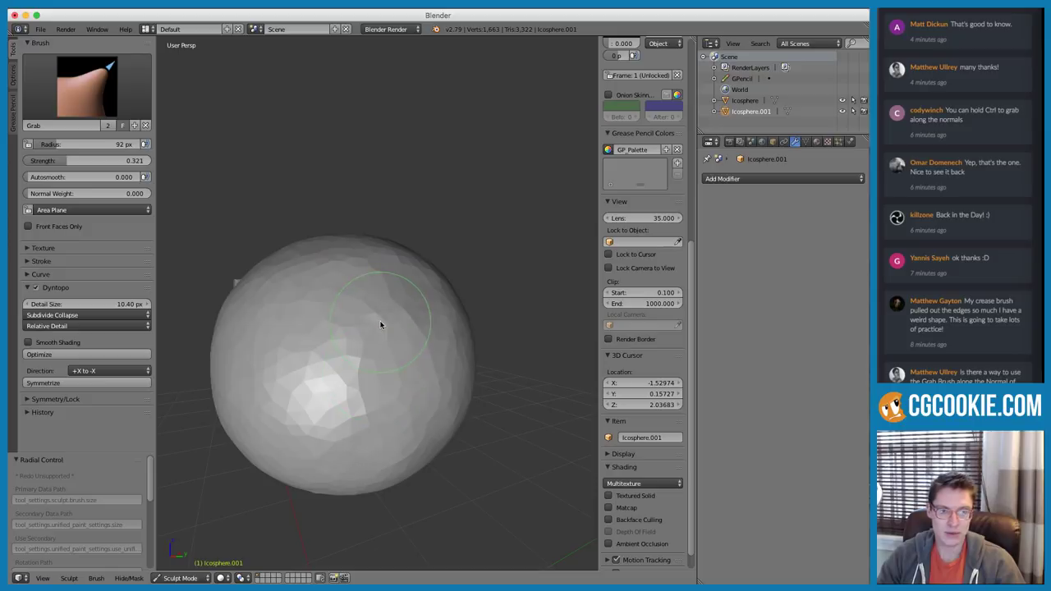
scroll(345, 367, down, 3)
key(shift+f)
click(393, 282)
scroll(363, 345, up, 3)
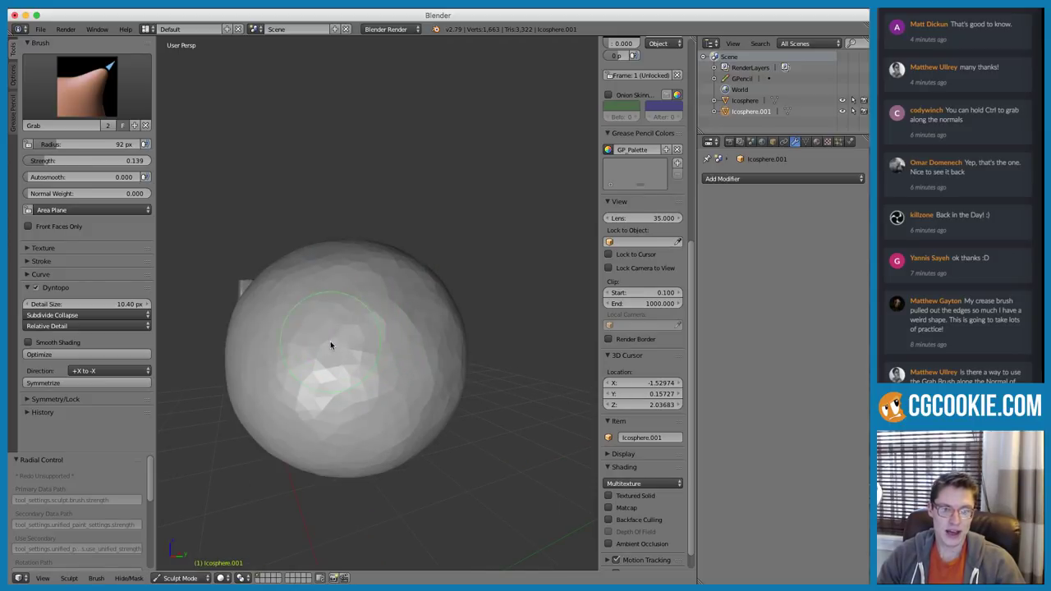
Set the Grab brush radius to 134 px and its strength to 0.801
scroll(415, 378, down, 3)
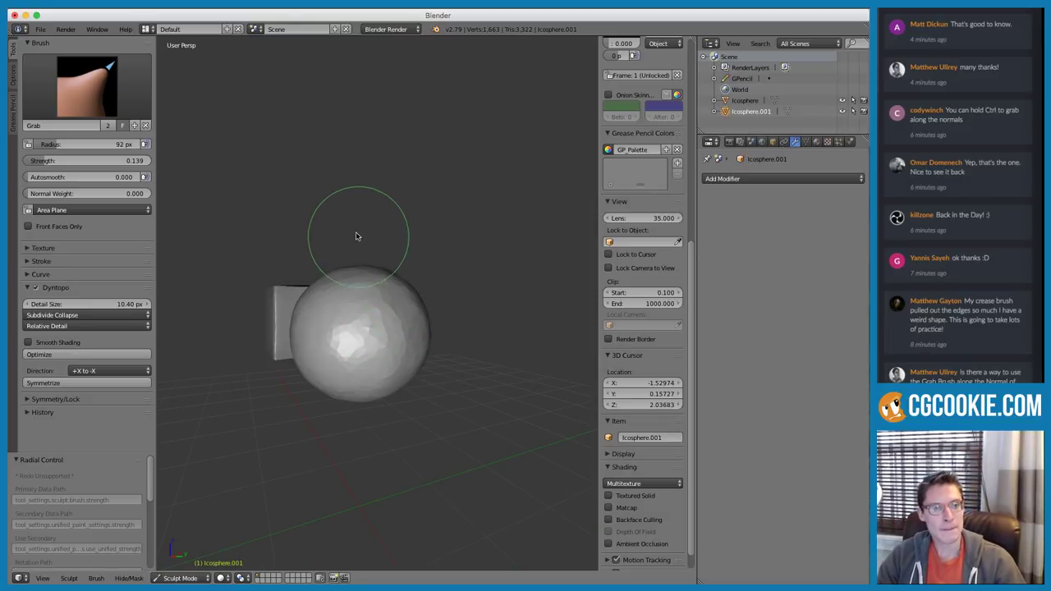
scroll(364, 273, up, 3)
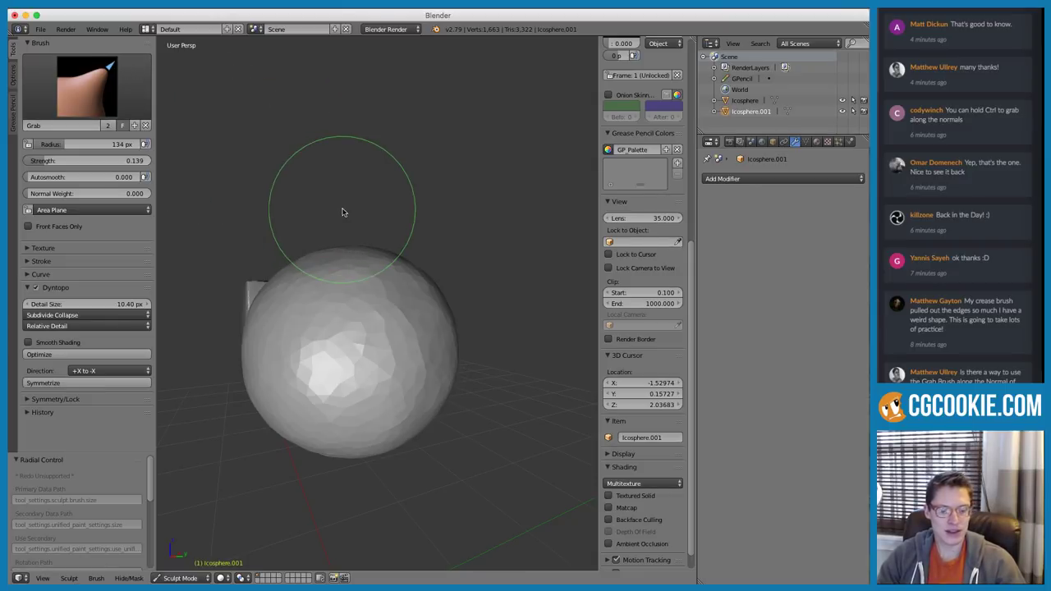
key(shift+f)
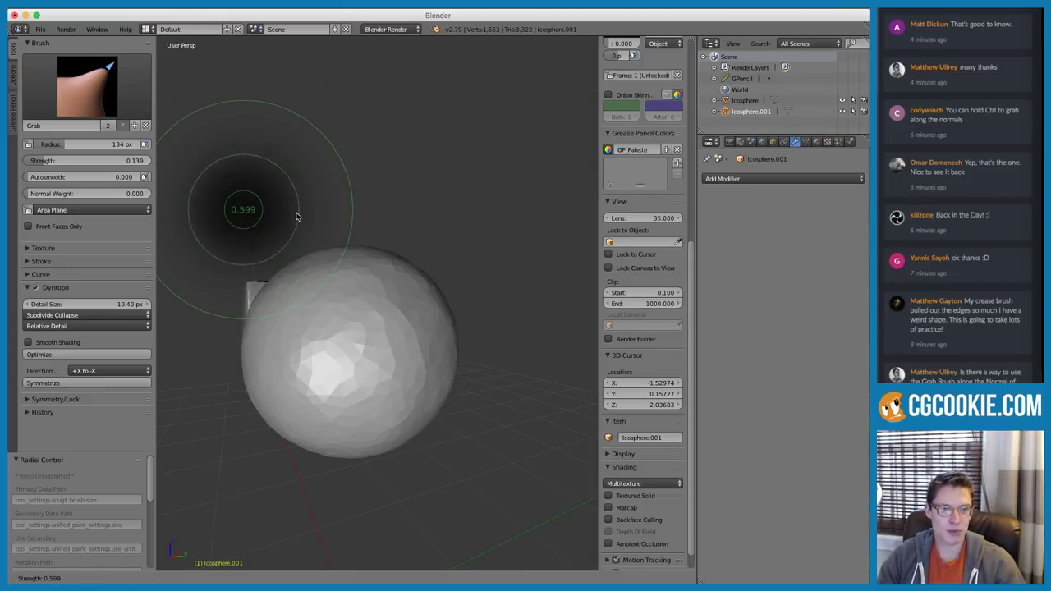
click(280, 218)
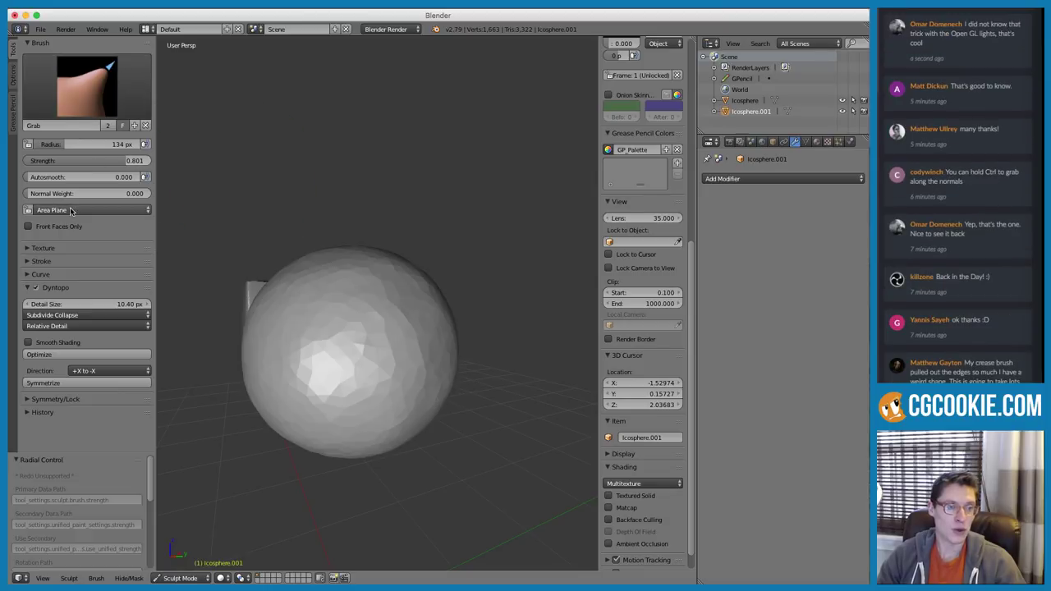
Review the unified size and strength options and compare the Crease brush's settings with those of Grab
click(12, 74)
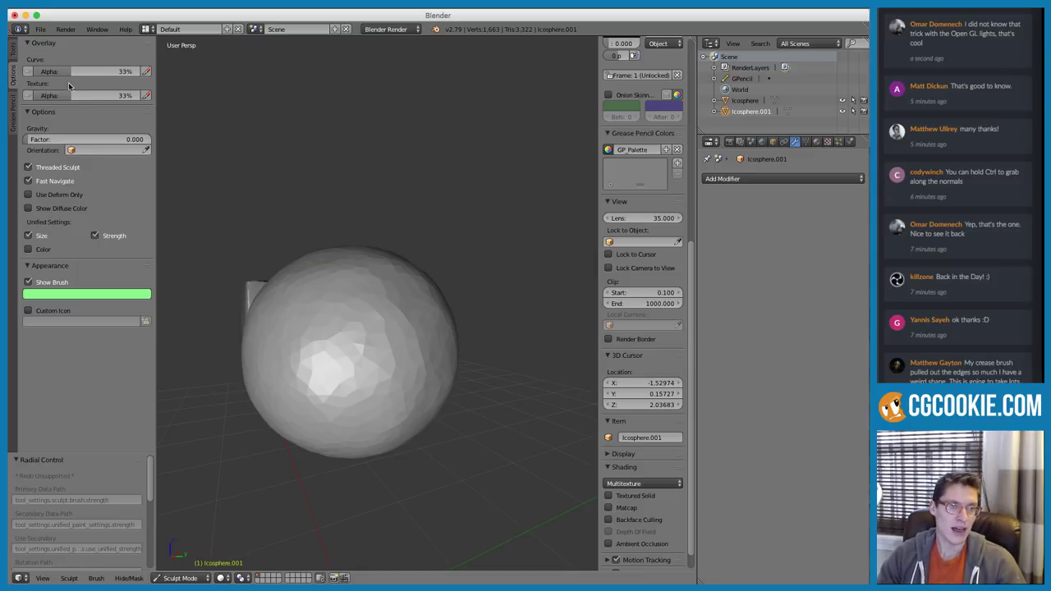
click(13, 49)
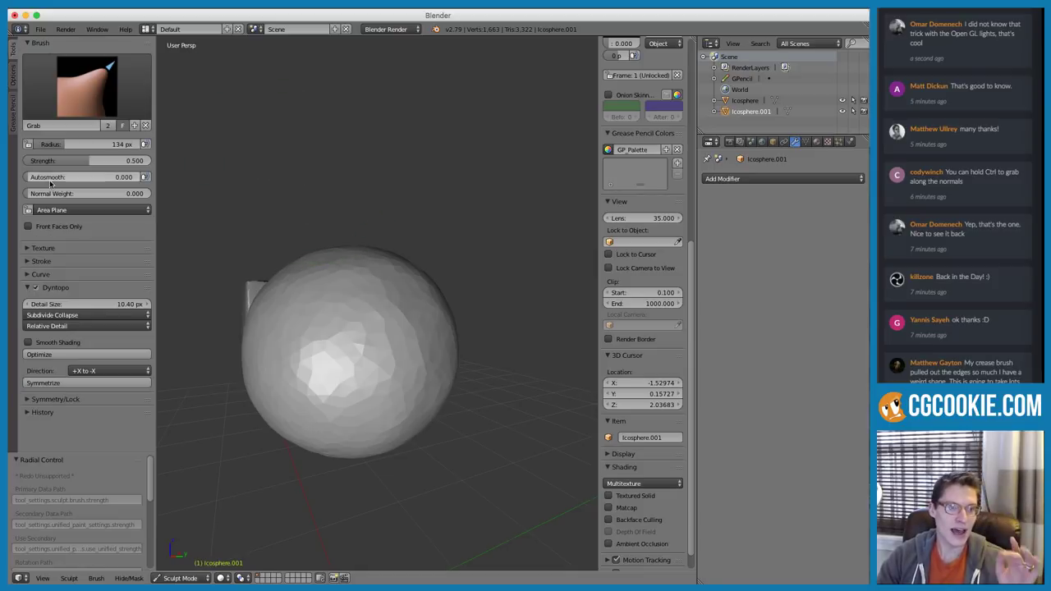
click(86, 86)
click(181, 156)
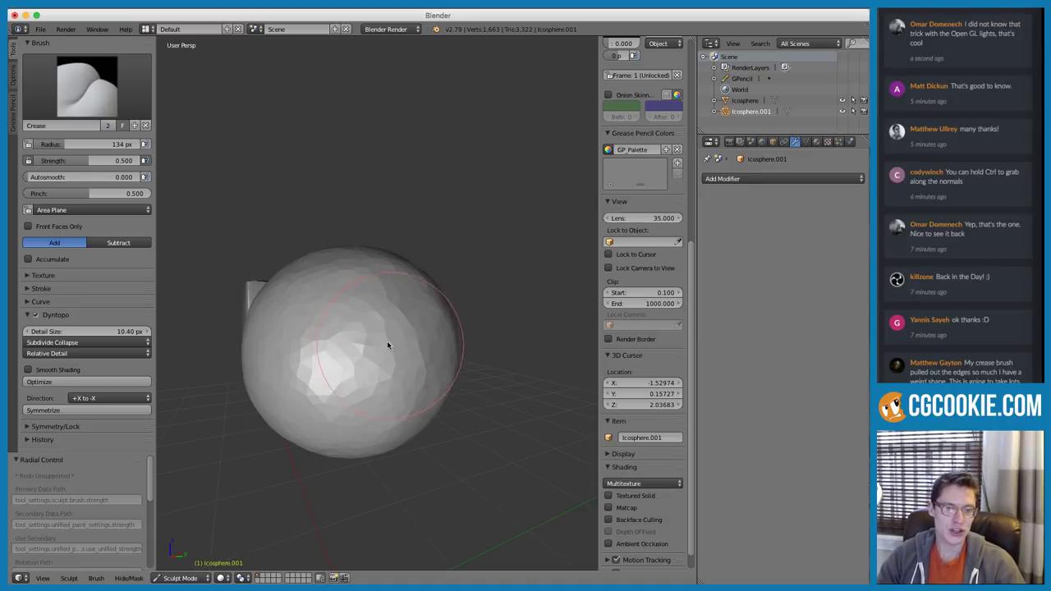
click(86, 86)
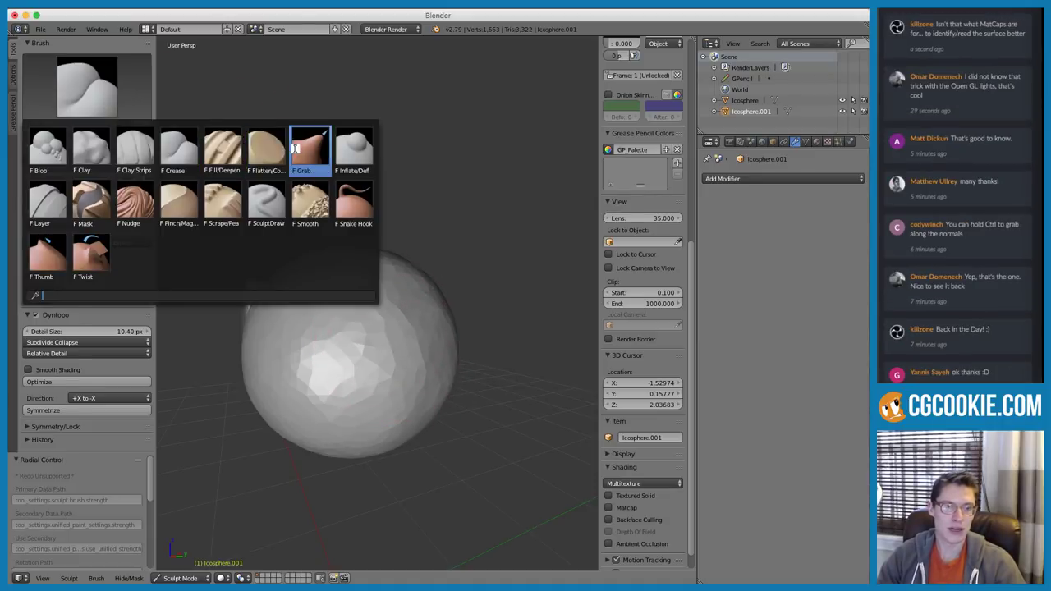
click(305, 152)
Try Grab brush strengths of 0.057 and 0.091, and set the strength to 0.965
key(shift+f)
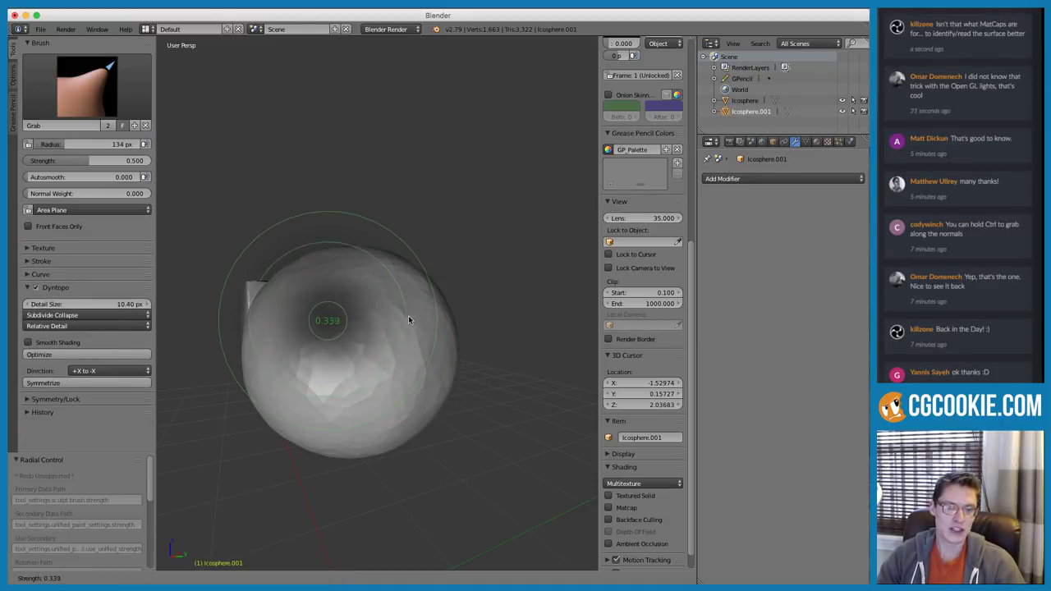
click(431, 311)
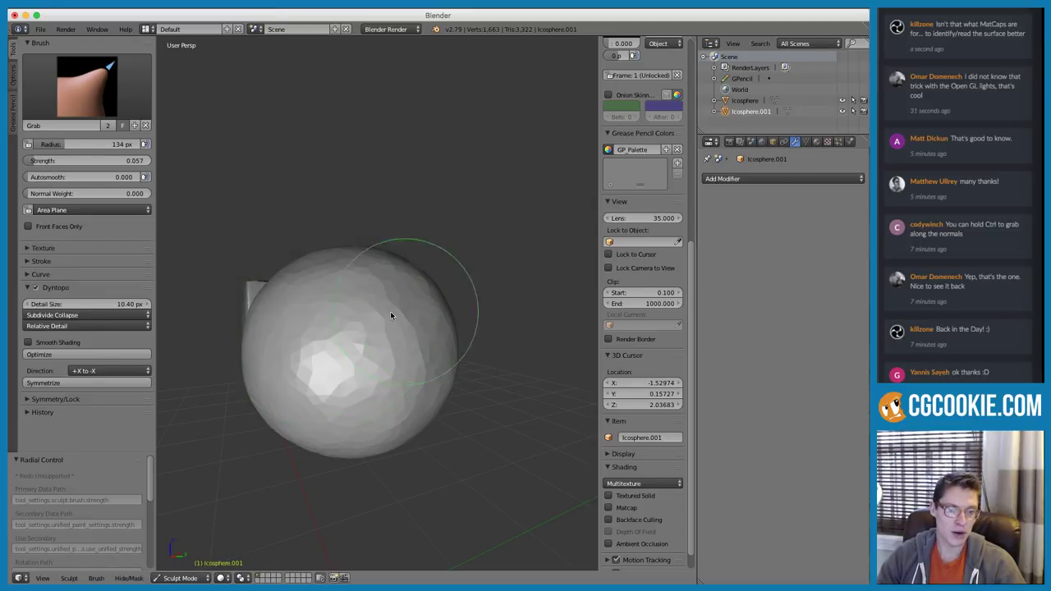
key(shift+f)
click(326, 347)
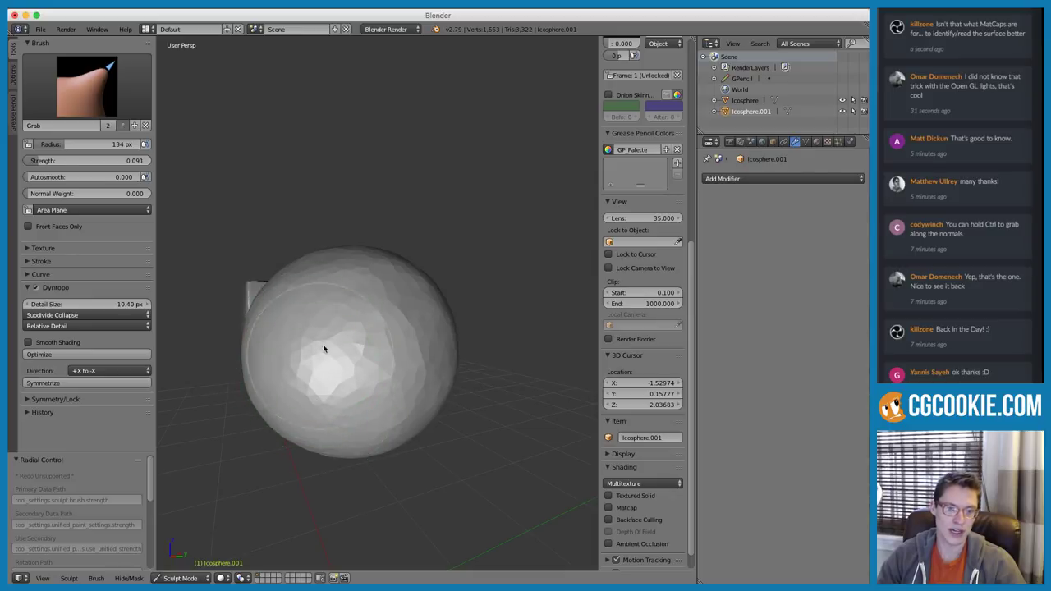
key(shift+f)
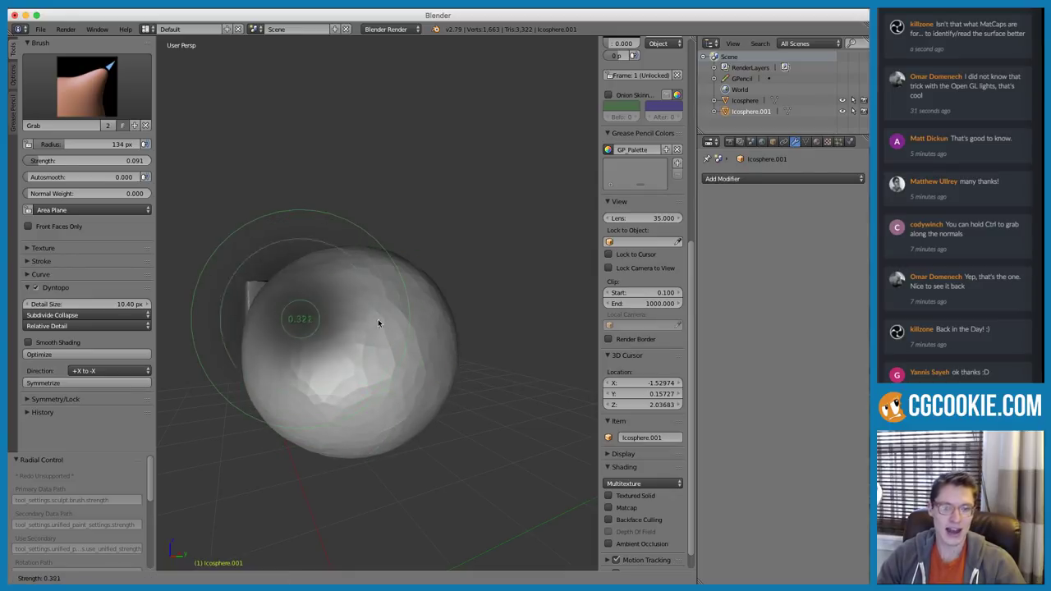
click(321, 326)
Try a Grab stroke pushing in the ball's upper side and undo the last sculpt changes
mouse_move(394, 263)
mouse_down()
mouse_move(372, 272)
mouse_move(370, 316)
mouse_up()
key(ctrl+z)
key(ctrl+z)
key(ctrl+z)
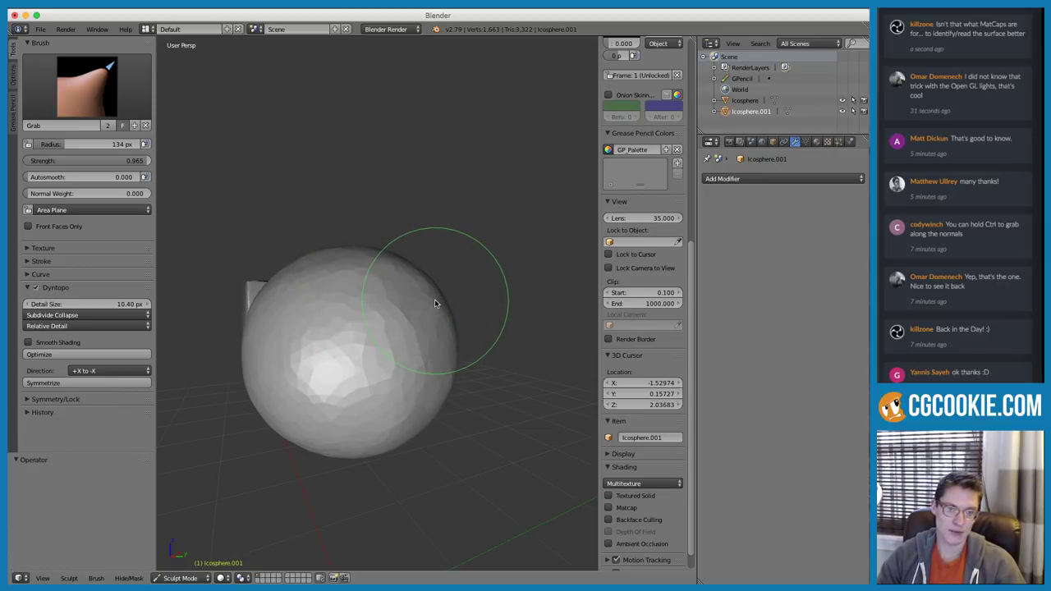
Check the unified brush settings again and set the Grab brush radius to 171 px
click(13, 76)
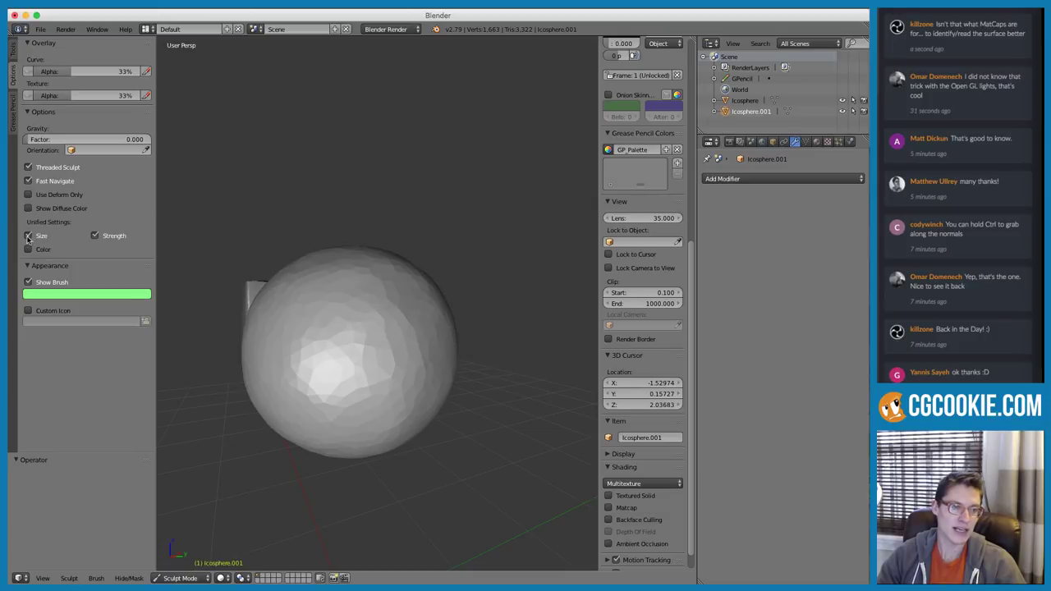
click(12, 51)
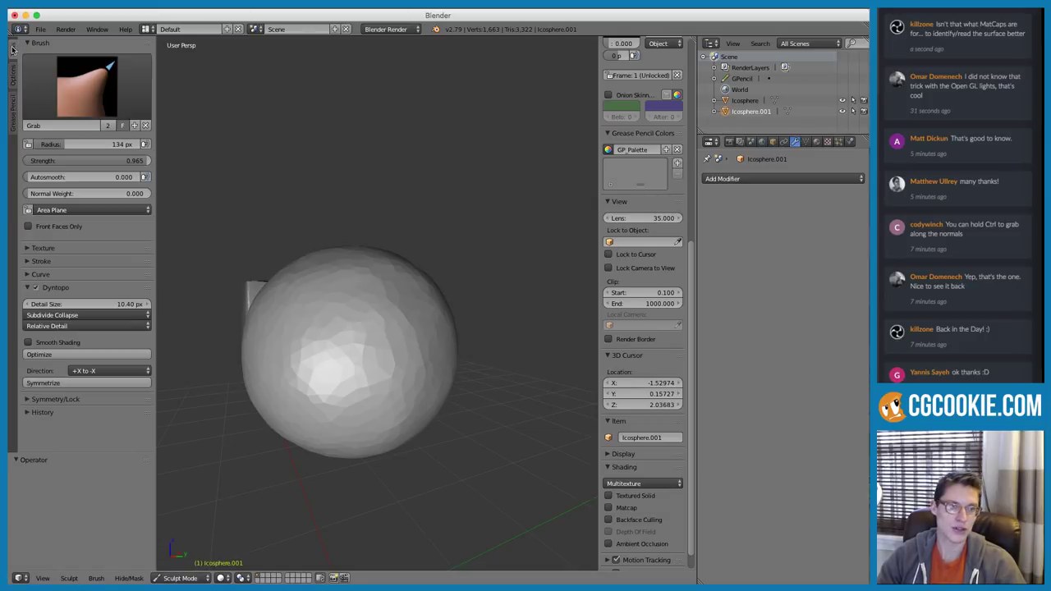
scroll(414, 293, down, 2)
middle_drag(415, 293, 441, 263)
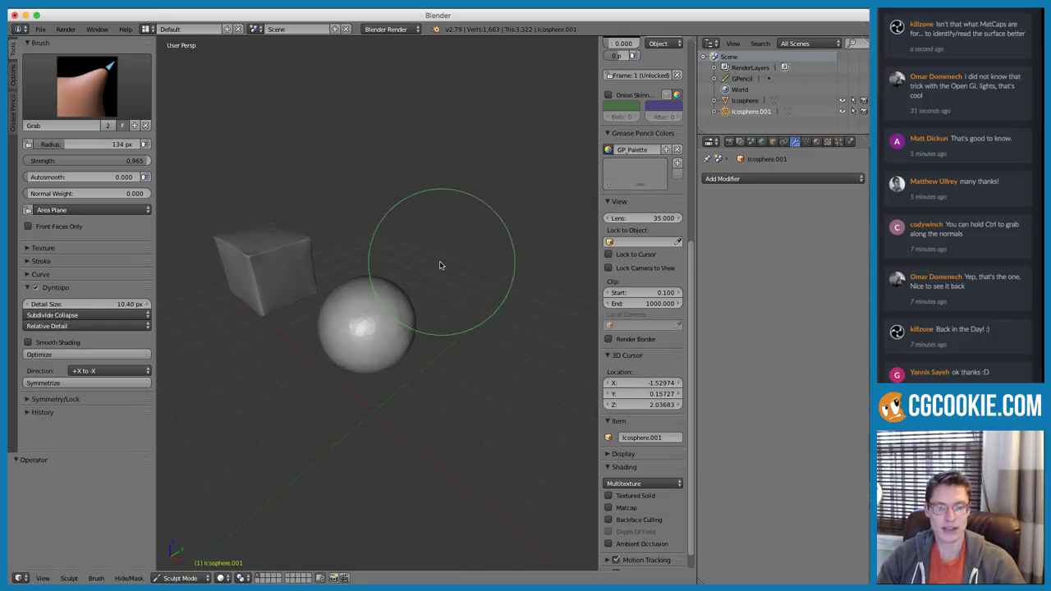
scroll(374, 275, up, 2)
middle_drag(359, 287, 381, 313)
key(f)
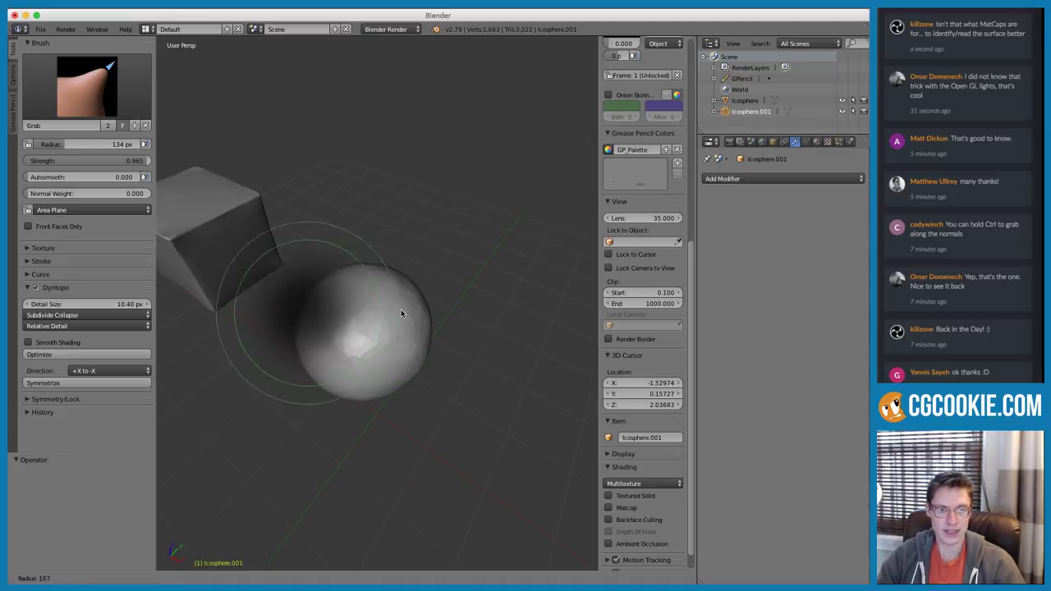
click(410, 323)
scroll(410, 304, down, 1)
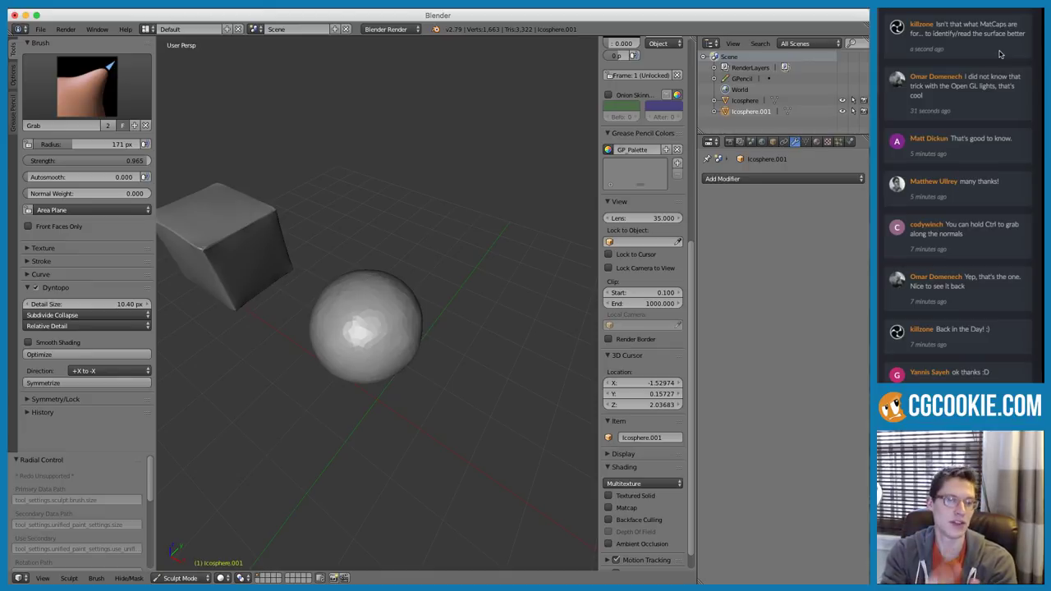
Enable Matcap shading for the viewport to compare it with the single-light display of the ball
middle_drag(383, 251, 406, 286)
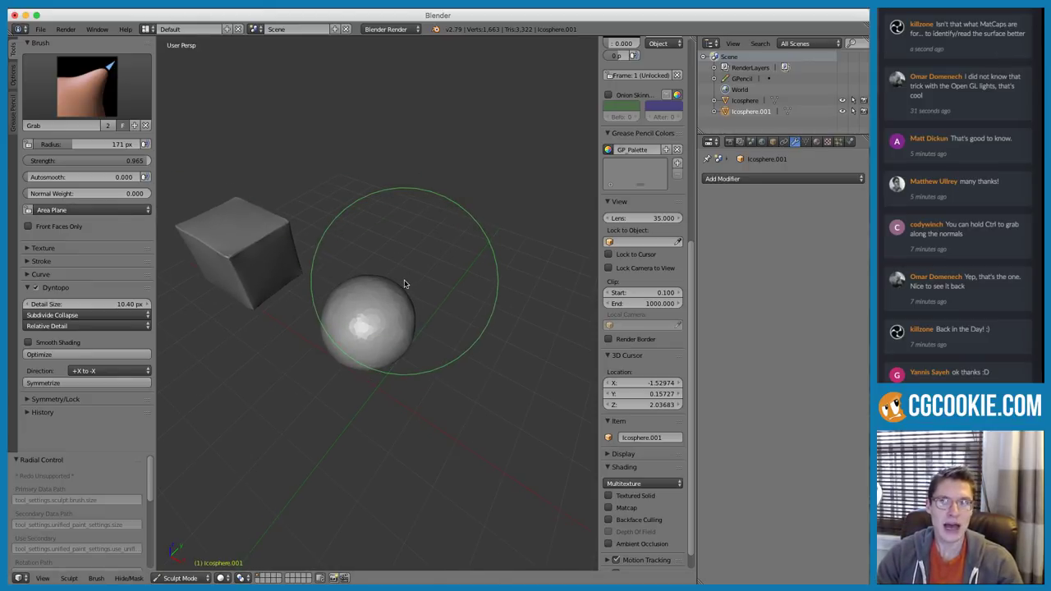
mouse_move(383, 340)
middle_down()
mouse_move(391, 277)
mouse_move(383, 340)
mouse_move(354, 307)
middle_up()
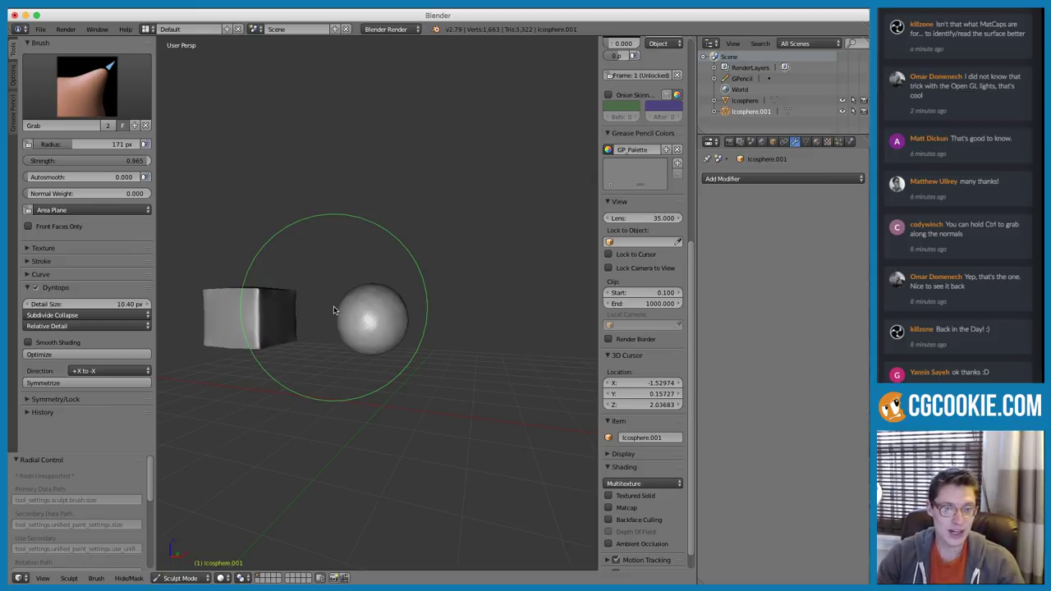
ctrl+middle_drag(425, 287, 430, 373)
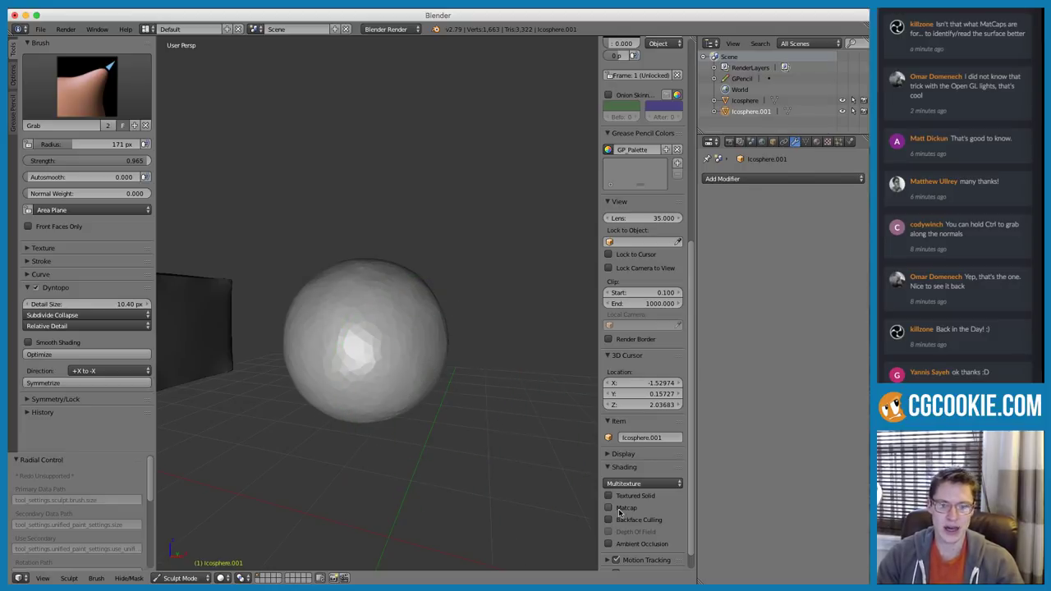
scroll(691, 470, down, 1)
key(n)
key(n)
click(608, 445)
click(607, 445)
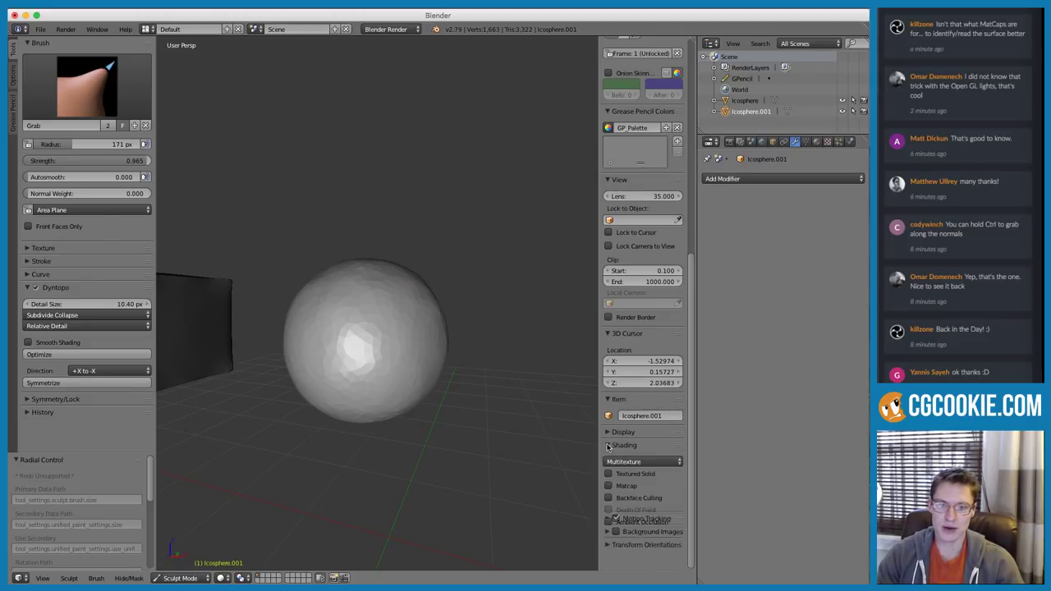
click(609, 486)
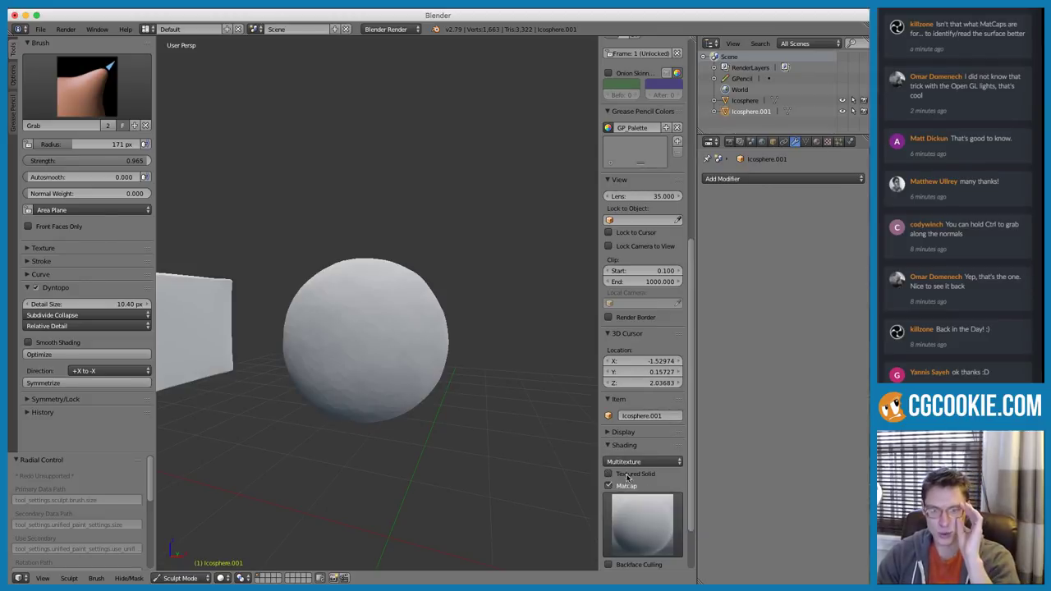
Choose the glossy red matcap and inspect the cube and ball with it
click(640, 514)
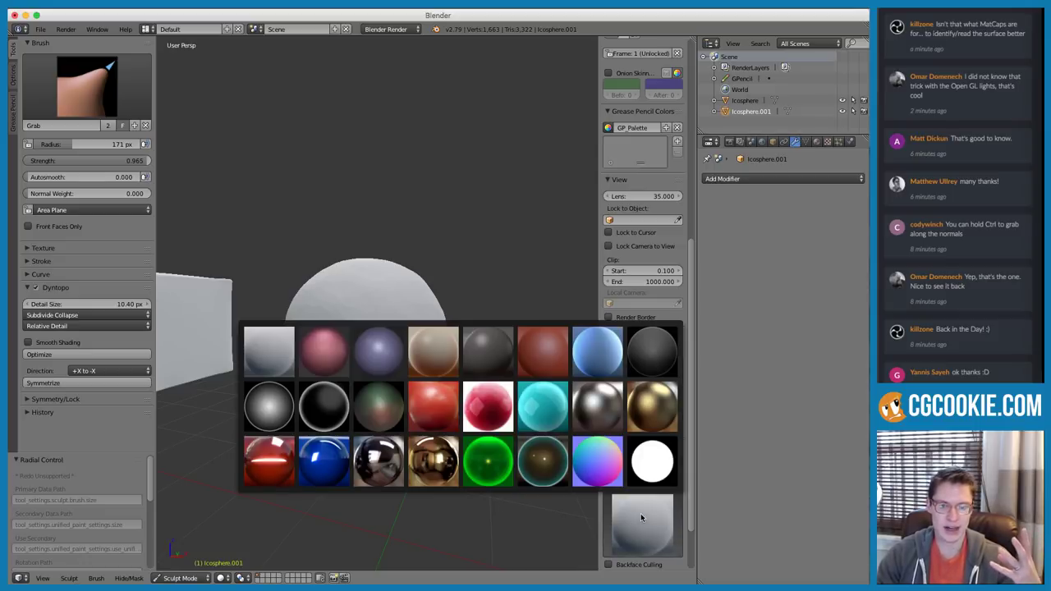
click(437, 409)
mouse_move(421, 361)
middle_down()
mouse_move(448, 350)
mouse_move(444, 290)
mouse_move(394, 302)
mouse_move(369, 293)
mouse_move(334, 356)
mouse_move(424, 347)
middle_up()
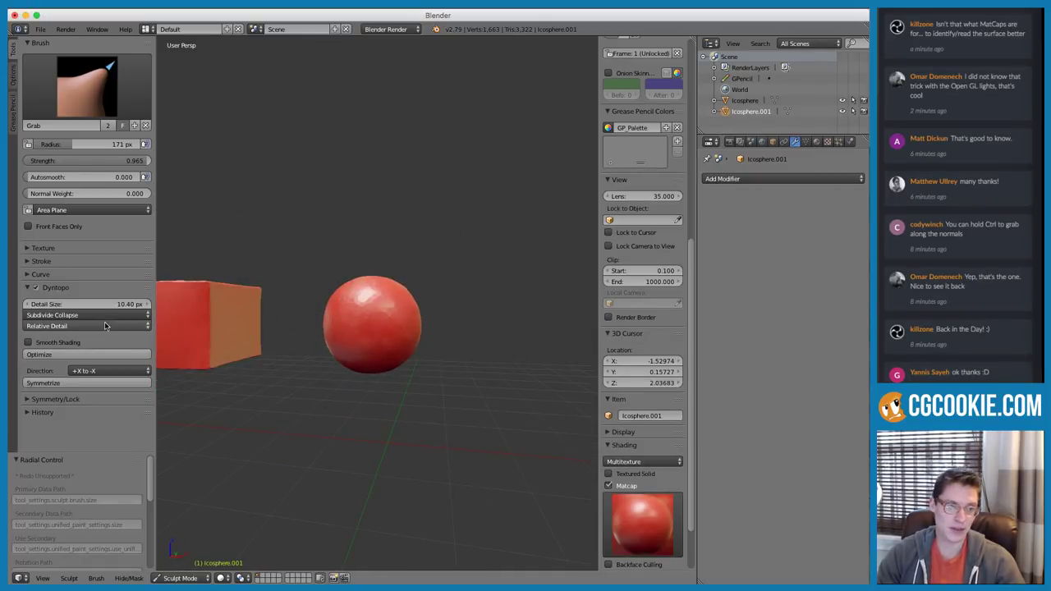
middle_drag(345, 325, 347, 289)
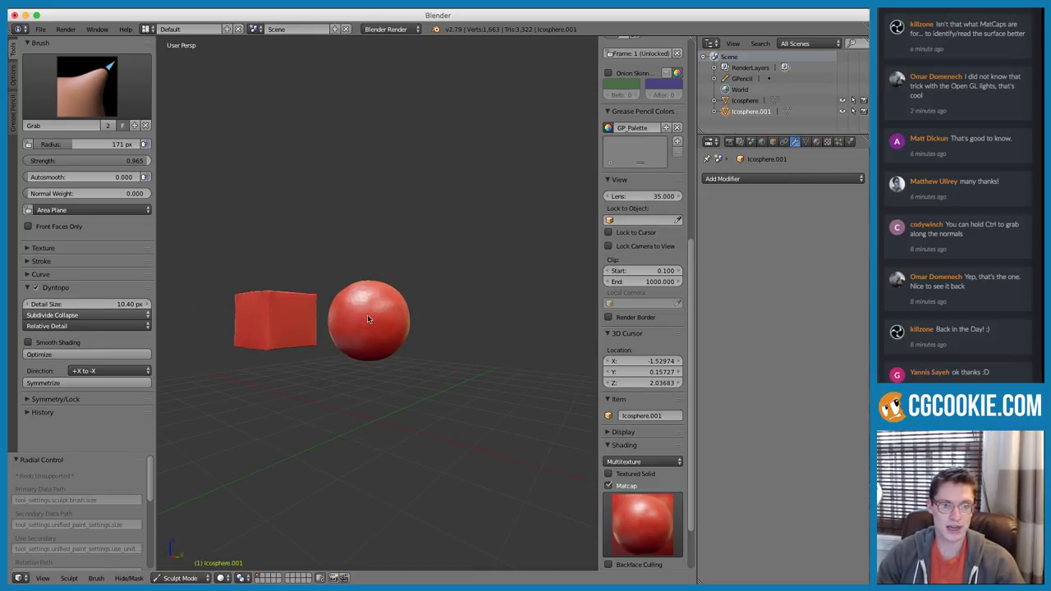
Switch the ball to Object Mode and back to Sculpt Mode
ctrl+middle_drag(379, 294, 374, 386)
click(179, 578)
click(185, 568)
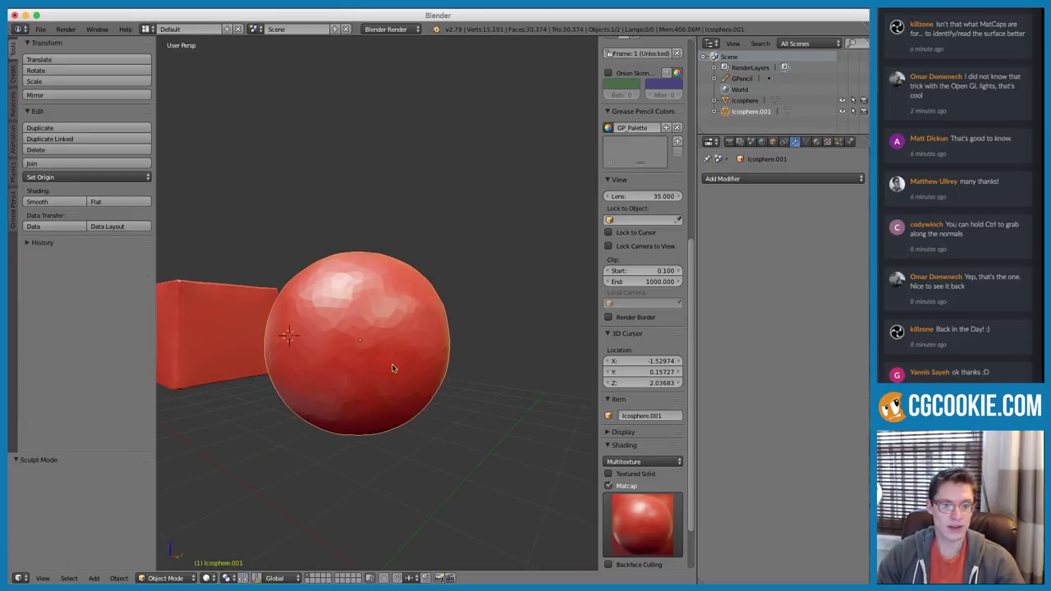
click(180, 578)
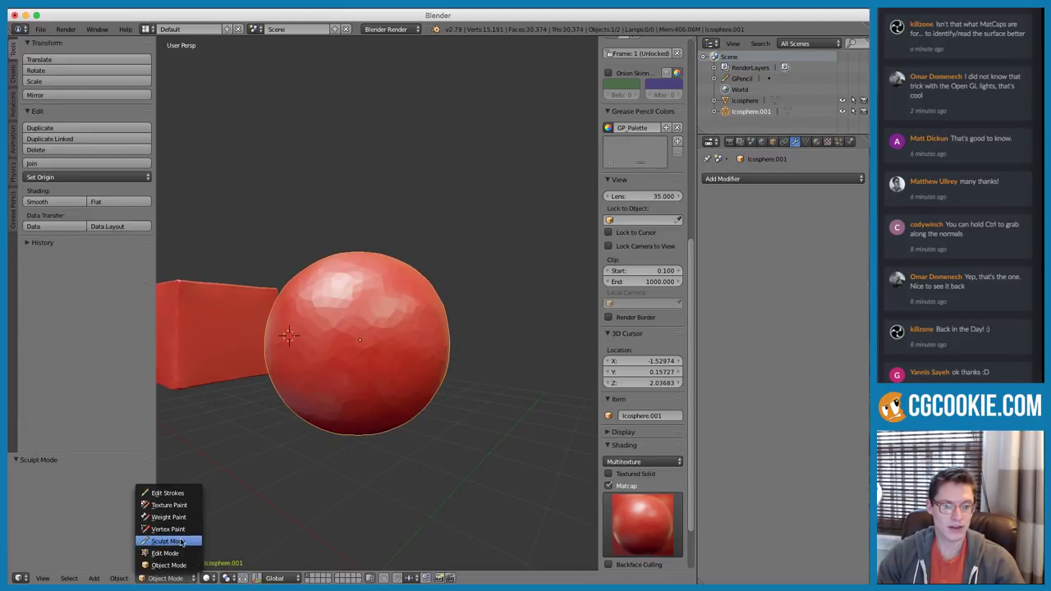
click(174, 545)
Enable Dyntopo smooth shading on the ball and view its matcap reflections from another angle
click(27, 341)
middle_drag(340, 291, 367, 287)
mouse_move(367, 288)
ctrl+middle_down()
mouse_move(375, 256)
mouse_move(442, 244)
mouse_move(434, 230)
ctrl+middle_up()
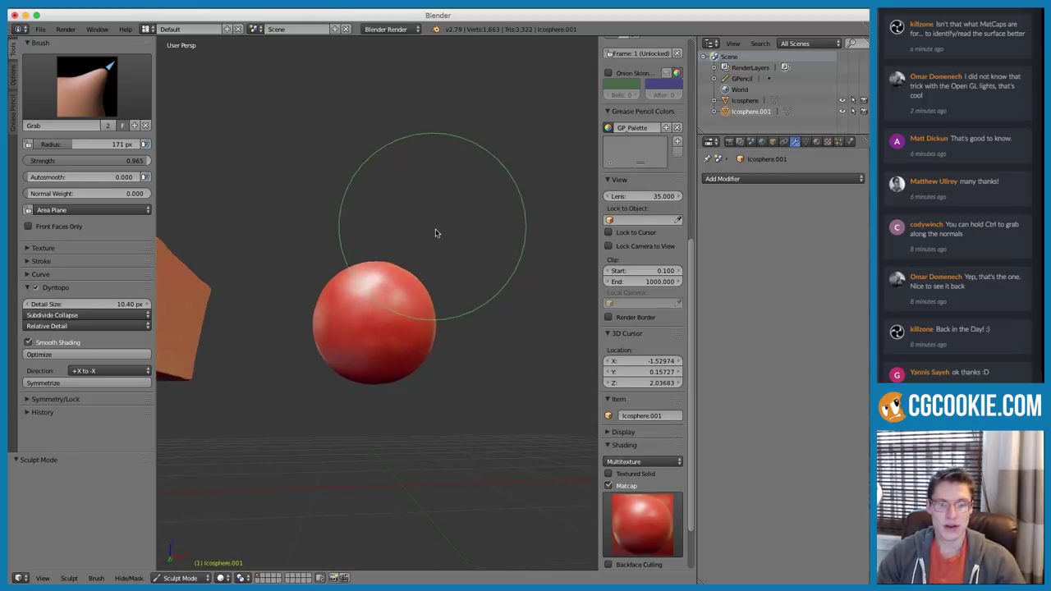
Try the rainbow-coloured matcap, and replace it with the greyscale radial matcap with a thin rim to inspect the ball
click(644, 513)
click(620, 456)
middle_drag(460, 348, 415, 369)
click(650, 505)
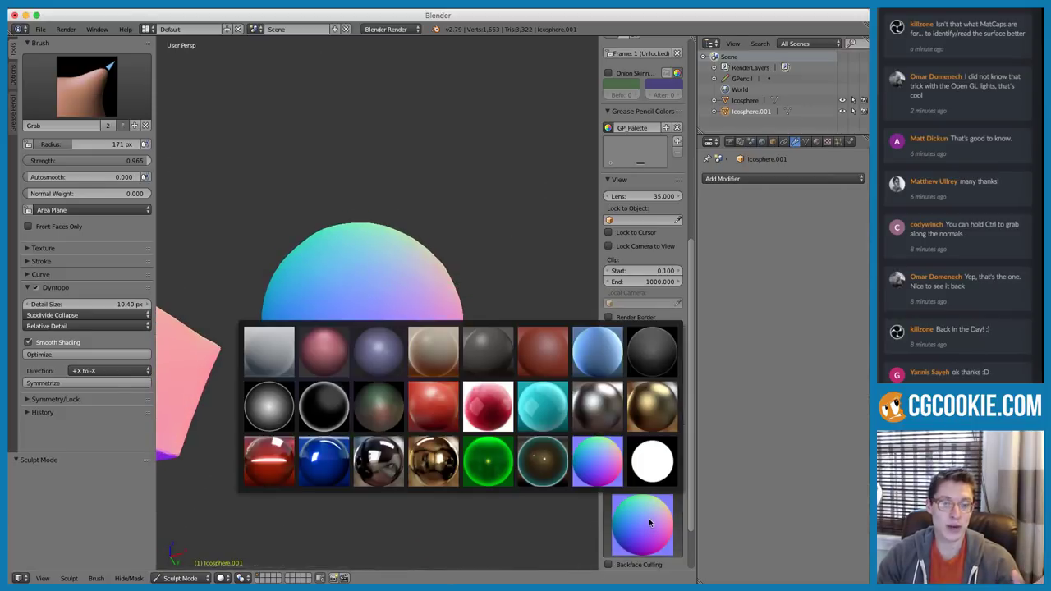
click(269, 406)
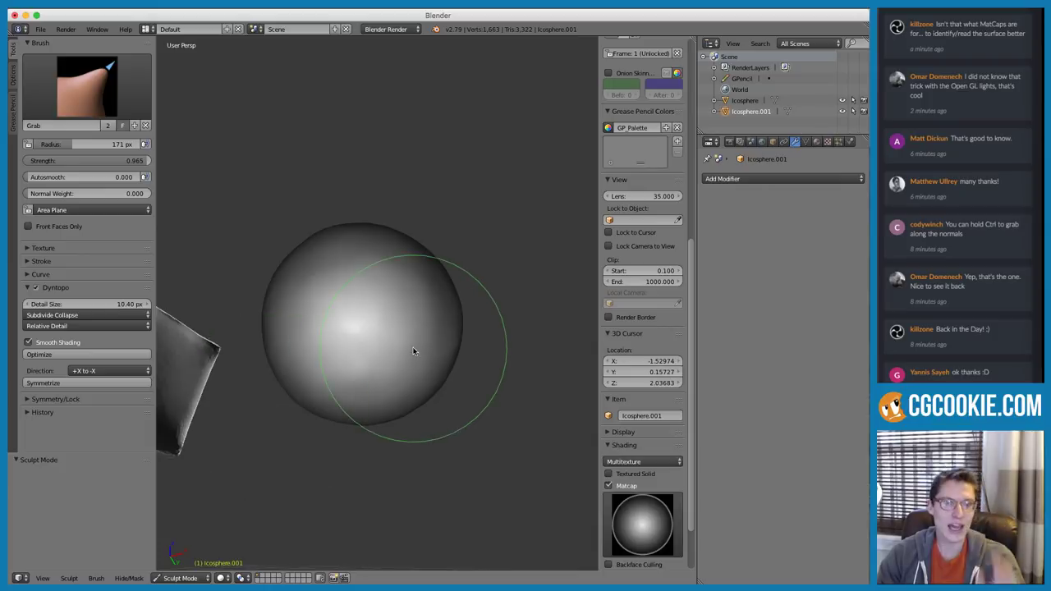
mouse_move(479, 373)
middle_down()
mouse_move(444, 378)
mouse_move(443, 304)
mouse_move(401, 358)
mouse_move(399, 386)
mouse_move(314, 304)
mouse_move(357, 335)
middle_up()
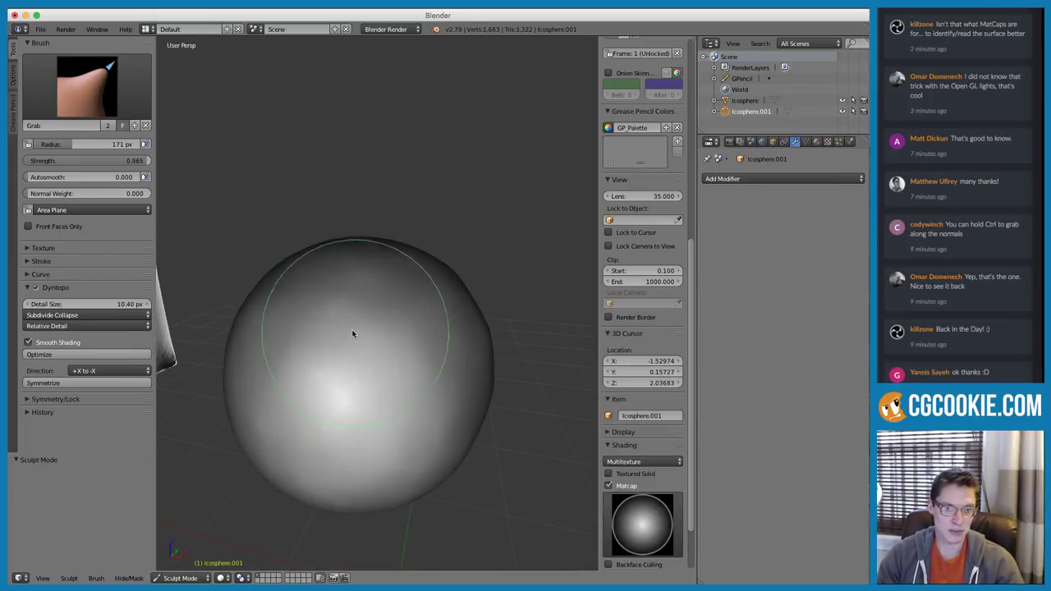
Set the Grab brush radius to 111 px and its strength to 0.351
key(f)
click(338, 296)
key(ctrl+z)
middle_drag(418, 359, 348, 329)
key(shift+f)
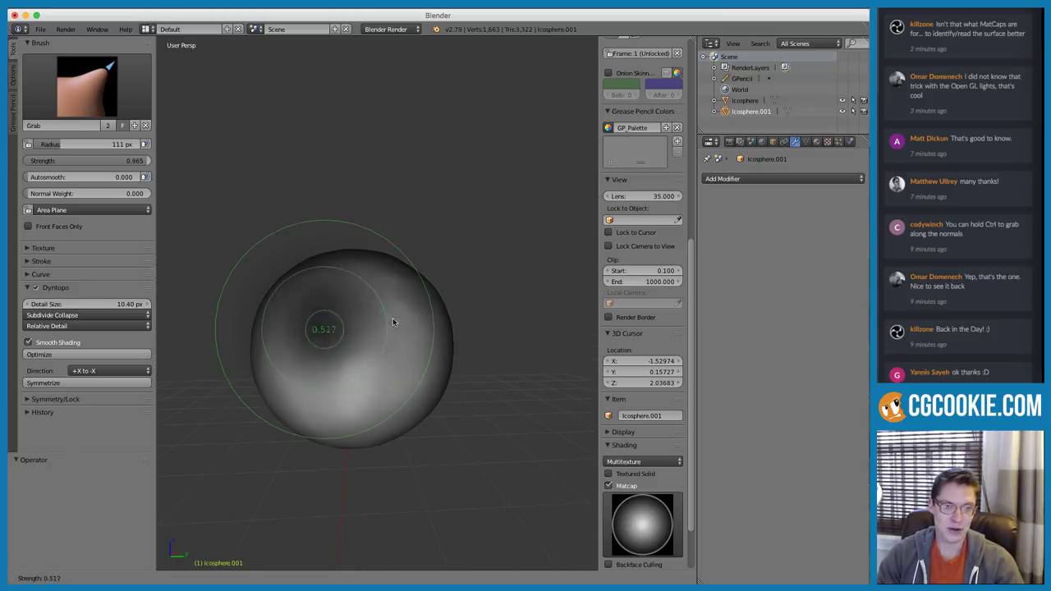
click(350, 326)
mouse_move(406, 361)
middle_down()
mouse_move(446, 347)
mouse_move(411, 325)
middle_up()
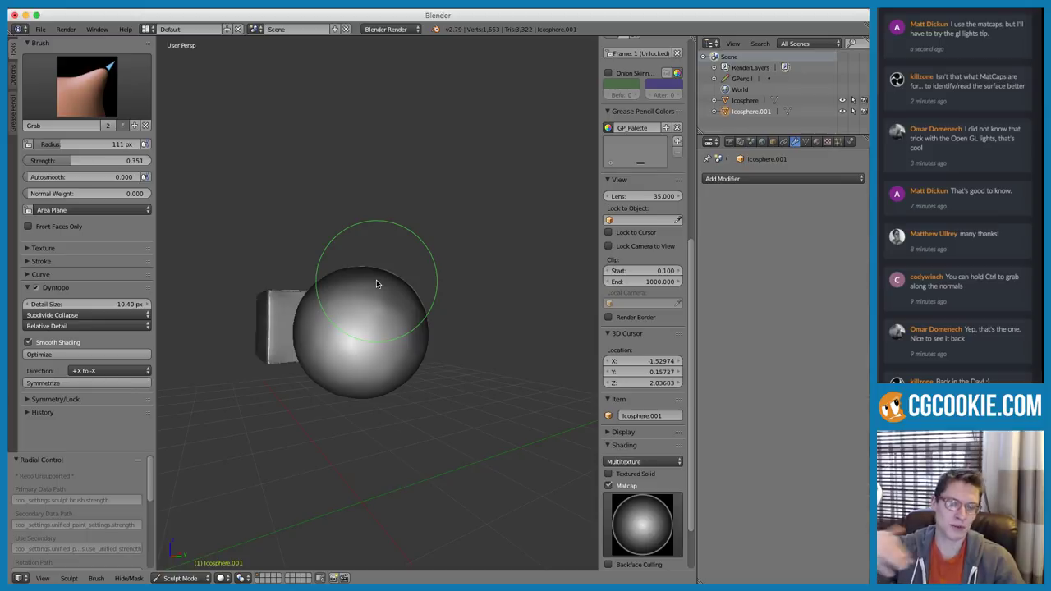
Switch to the reflective dark red matcap with bright highlights and inspect the cube and ball
click(627, 507)
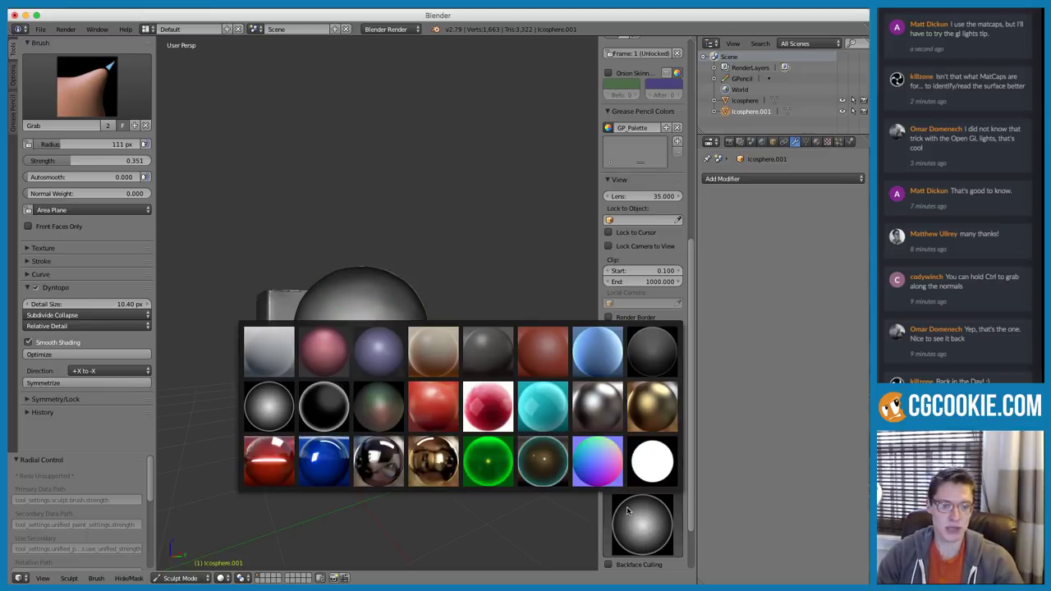
click(280, 461)
middle_drag(392, 335, 408, 364)
Switch to the beige clay matcap and inspect the ball's surface up close
click(642, 526)
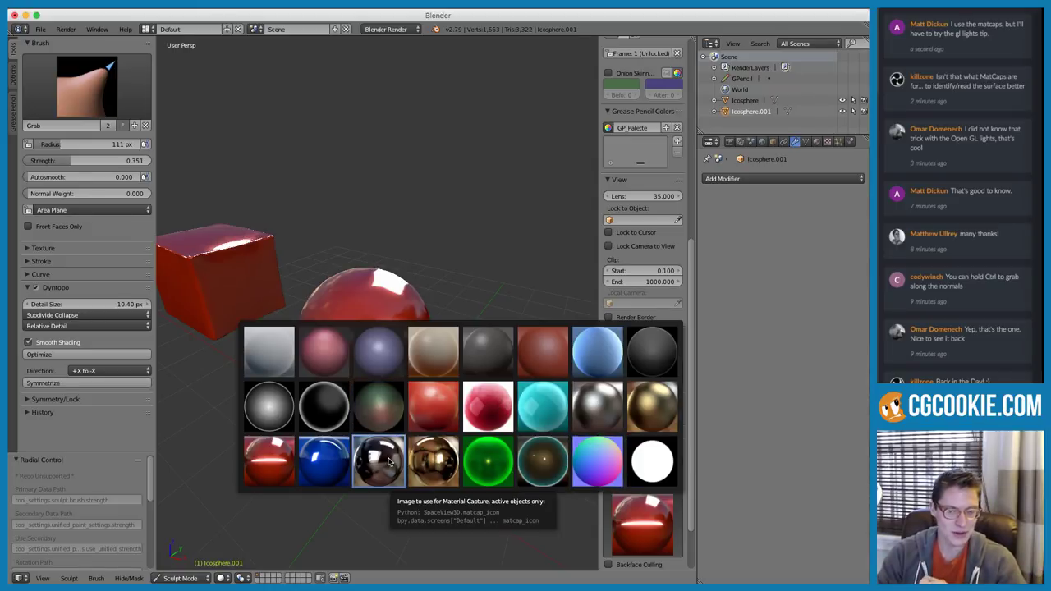
click(431, 354)
middle_drag(460, 312, 419, 270)
scroll(418, 329, up, 3)
mouse_move(418, 327)
middle_down()
mouse_move(432, 309)
mouse_move(407, 312)
middle_up()
Choose the dark grey clay matcap and view the ball with it from another angle
click(635, 523)
click(487, 350)
middle_drag(488, 351, 502, 329)
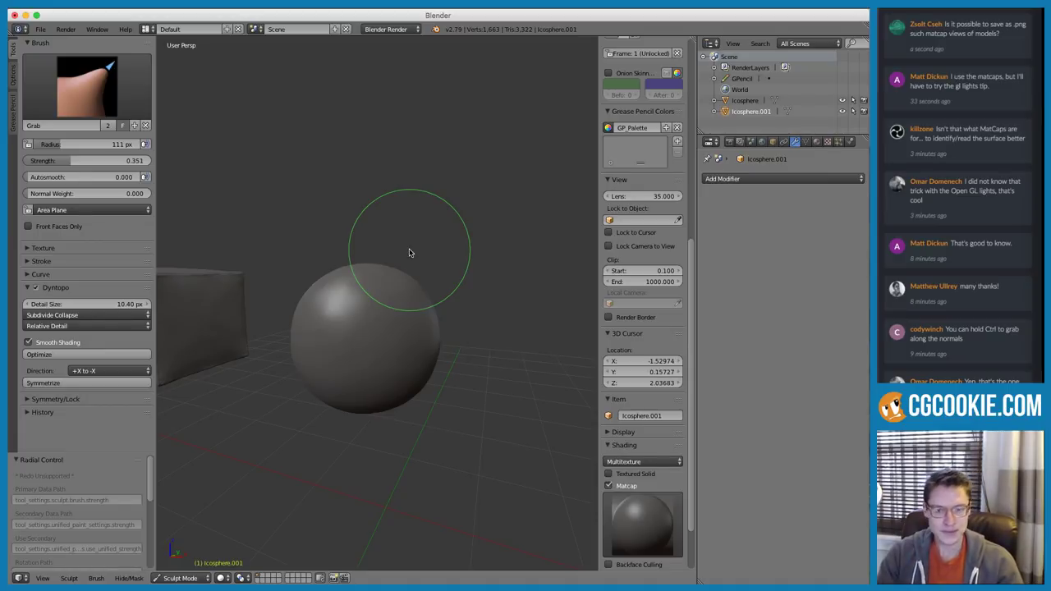
Turn off Matcap shading in the viewport and switch the ball to Object Mode
click(612, 485)
click(612, 485)
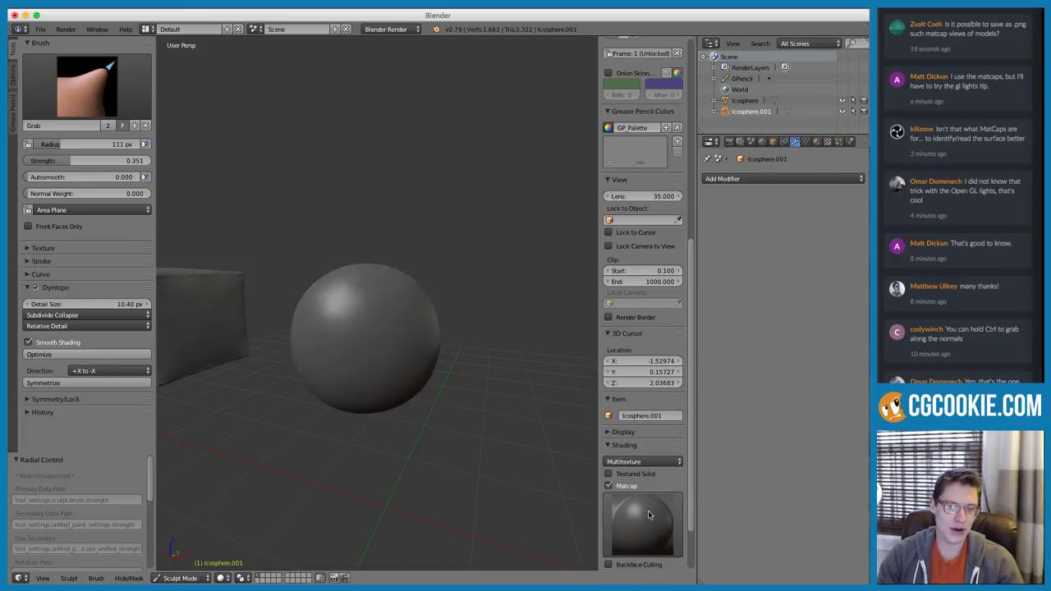
click(608, 485)
click(177, 577)
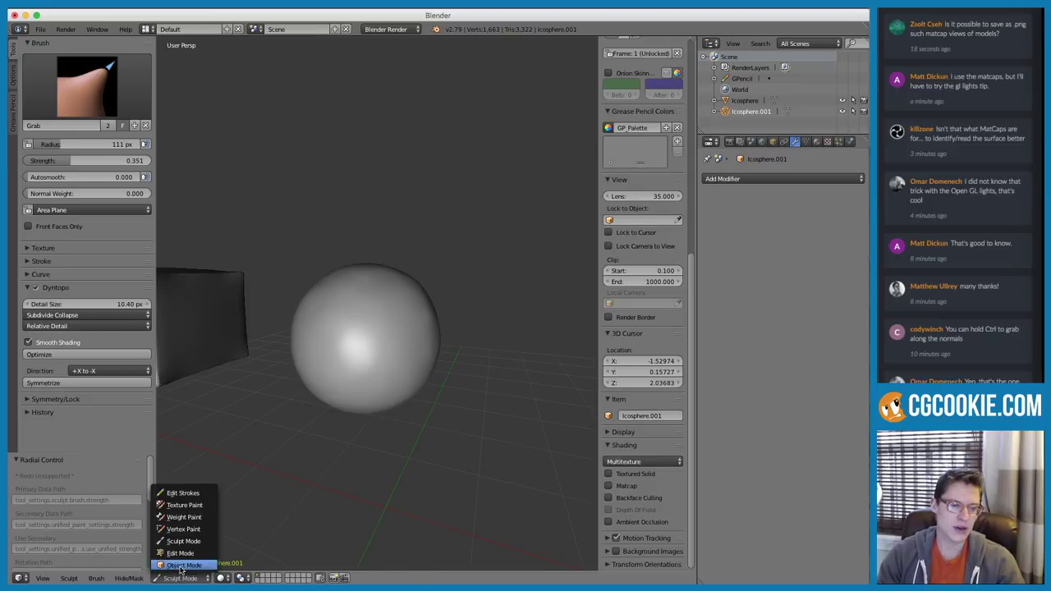
click(187, 563)
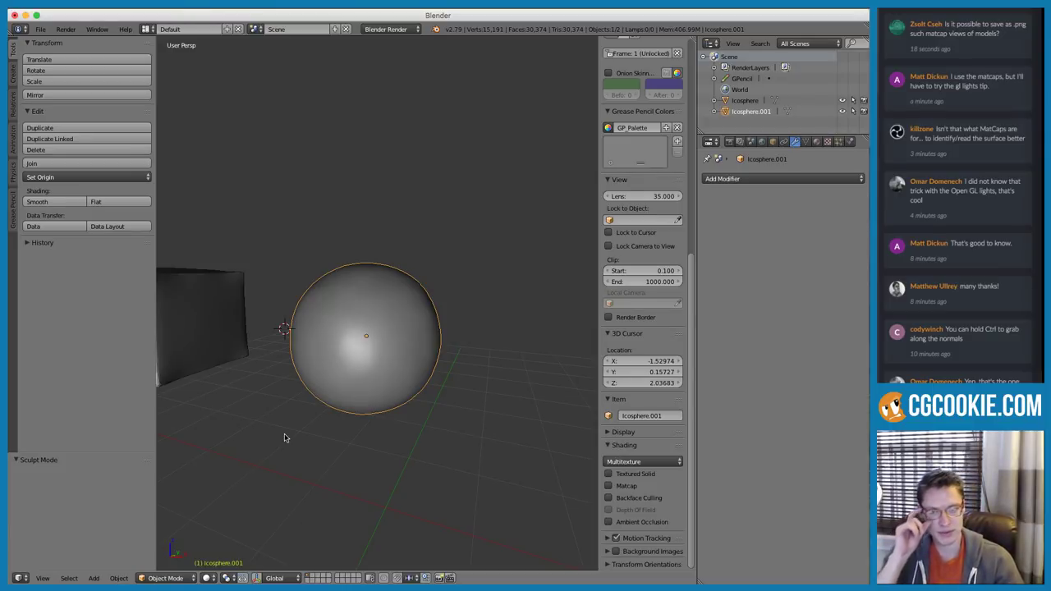
Move the ball away from the cube by about 4.034 along the global X axis
key(a)
scroll(452, 280, down, 3)
middle_drag(484, 263, 382, 321)
right_click(408, 314)
key(g)
key(x)
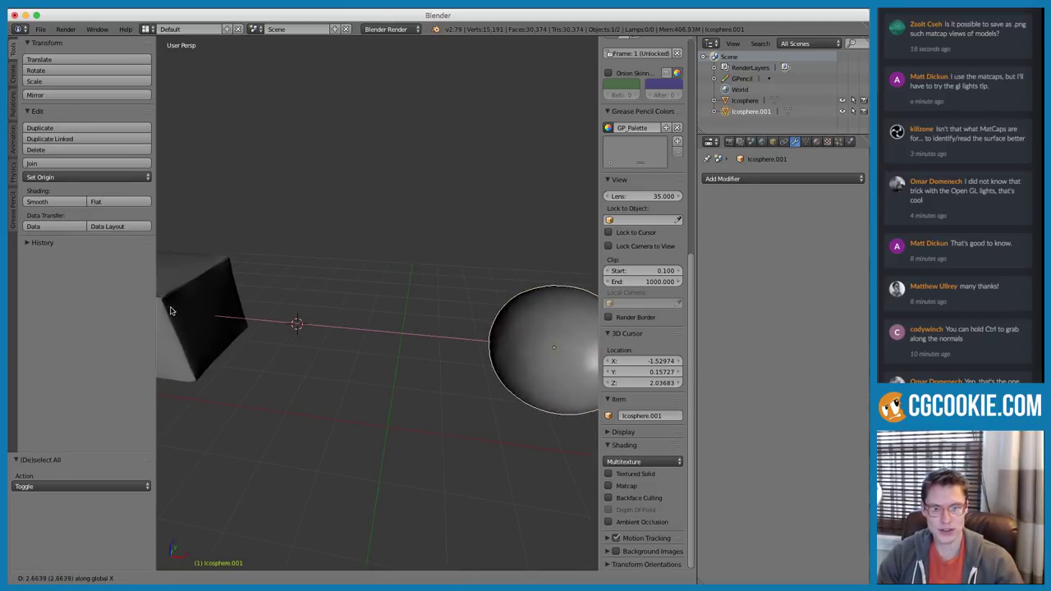
click(260, 305)
middle_drag(377, 306, 425, 272)
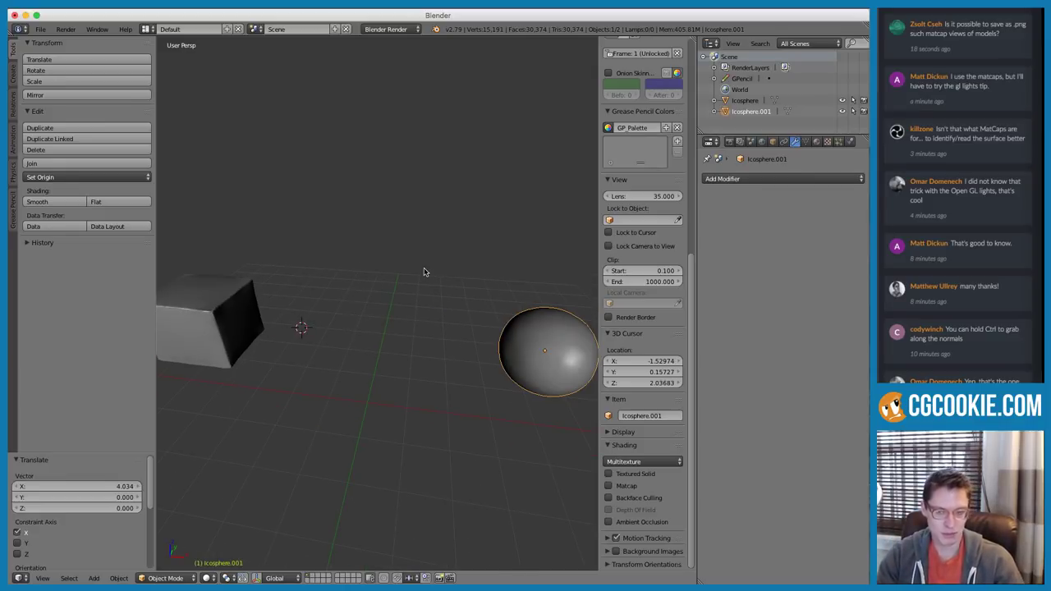
middle_drag(395, 320, 417, 272)
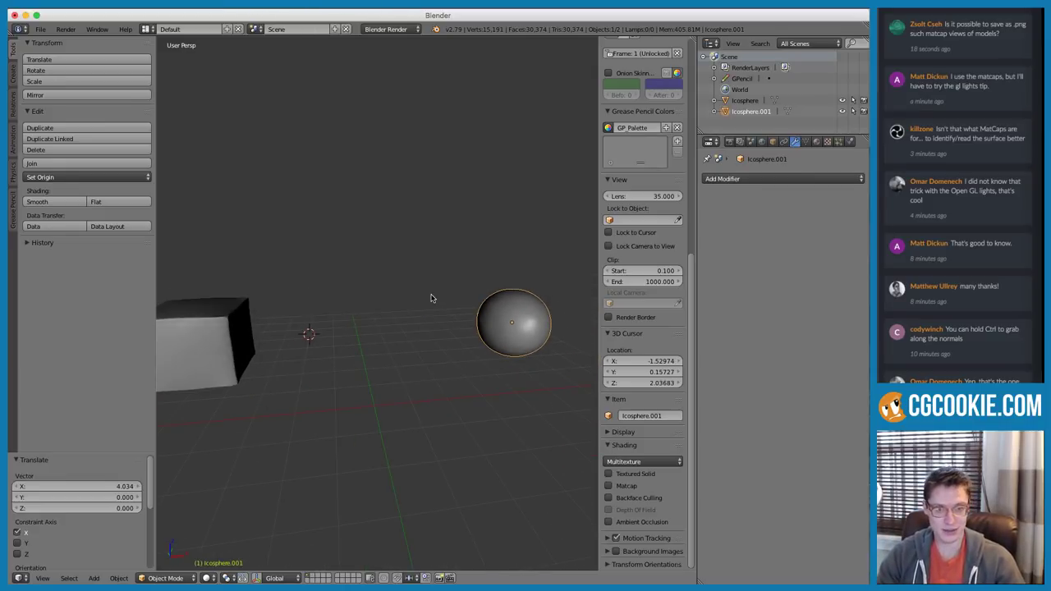
Duplicate the ball and place the copy about -3.979 along the X axis, between the original and the cube
key(shift+d)
key(x)
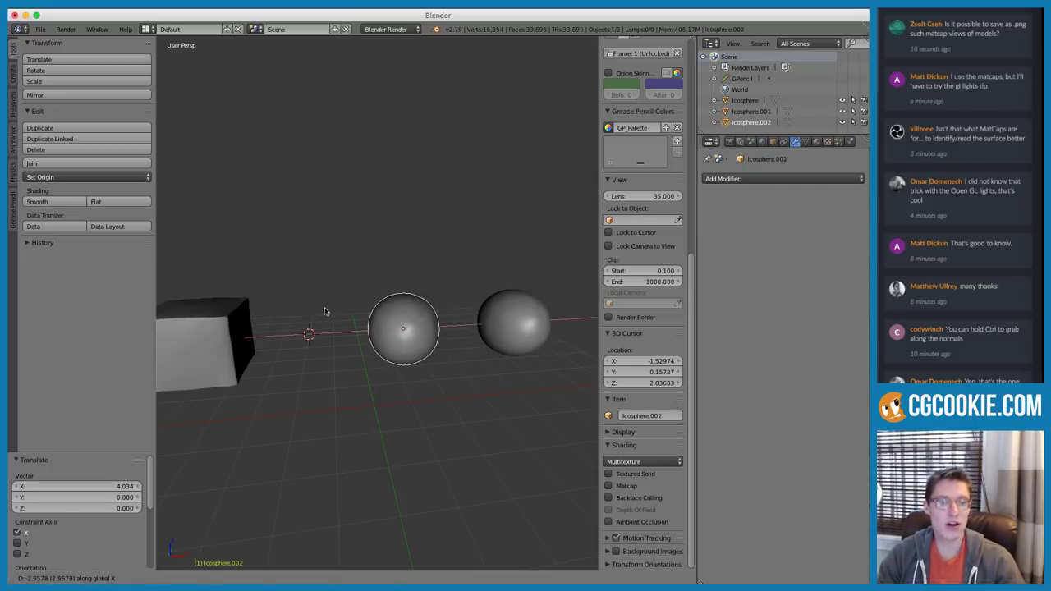
click(286, 316)
scroll(343, 333, up, 2)
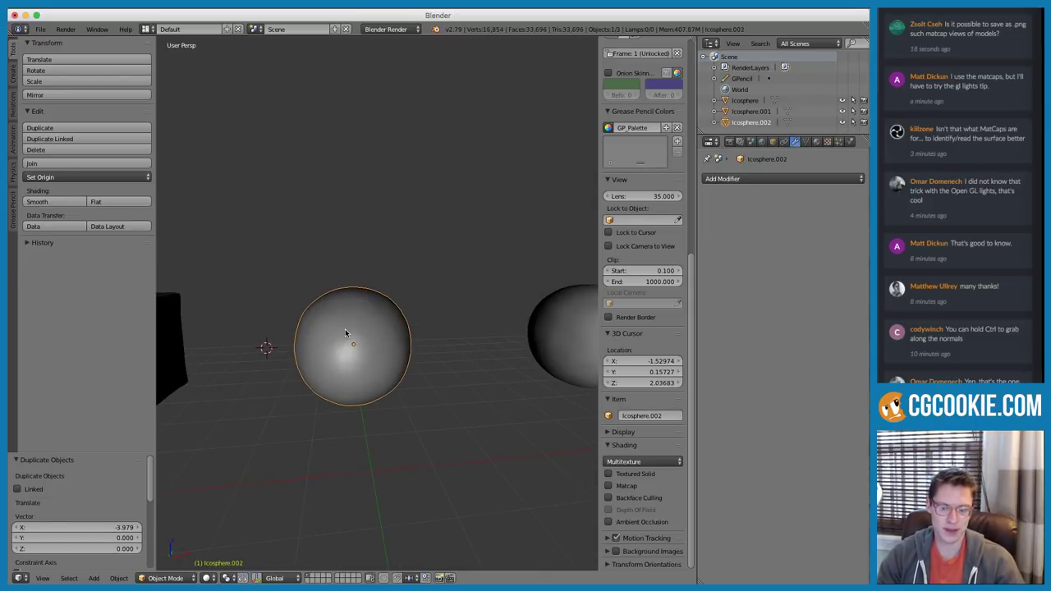
scroll(385, 331, up, 2)
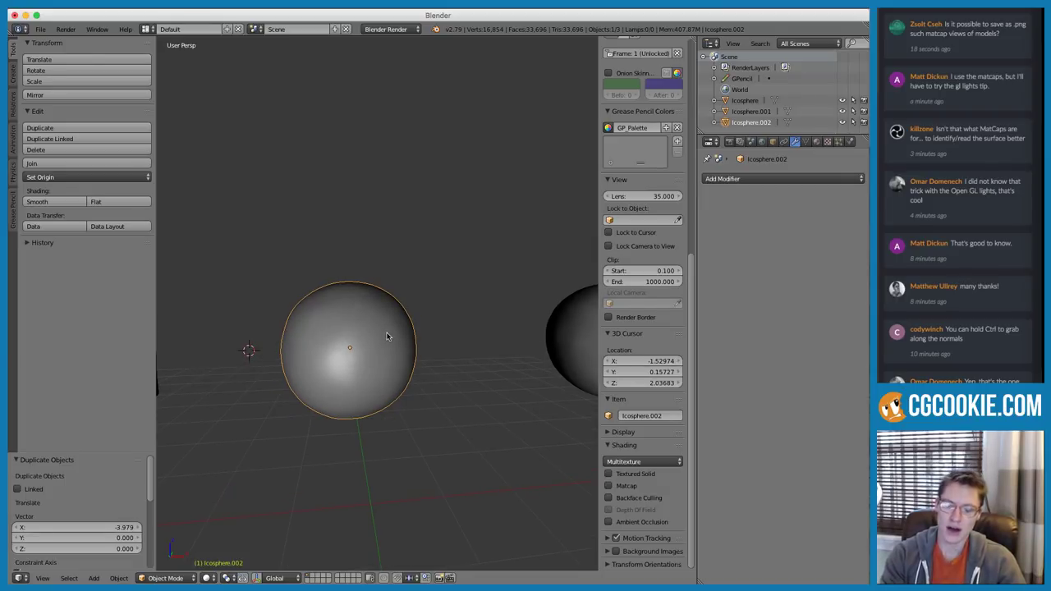
Isolate the duplicated ball in local view and frame it from an angle
key(KP_Divide)
scroll(402, 288, down, 2)
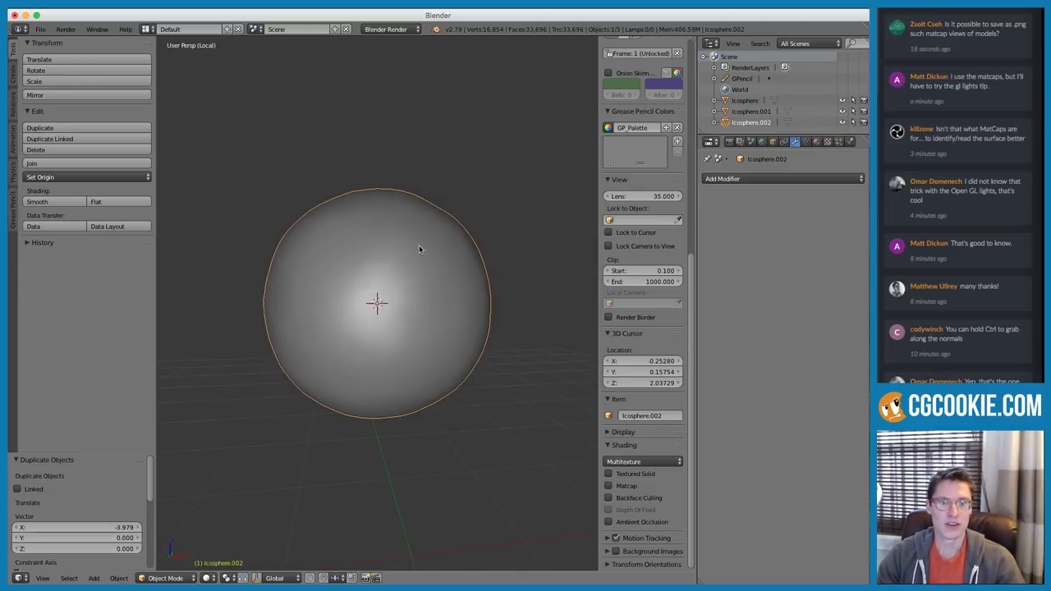
mouse_move(316, 308)
middle_down()
mouse_move(478, 324)
mouse_move(382, 257)
middle_up()
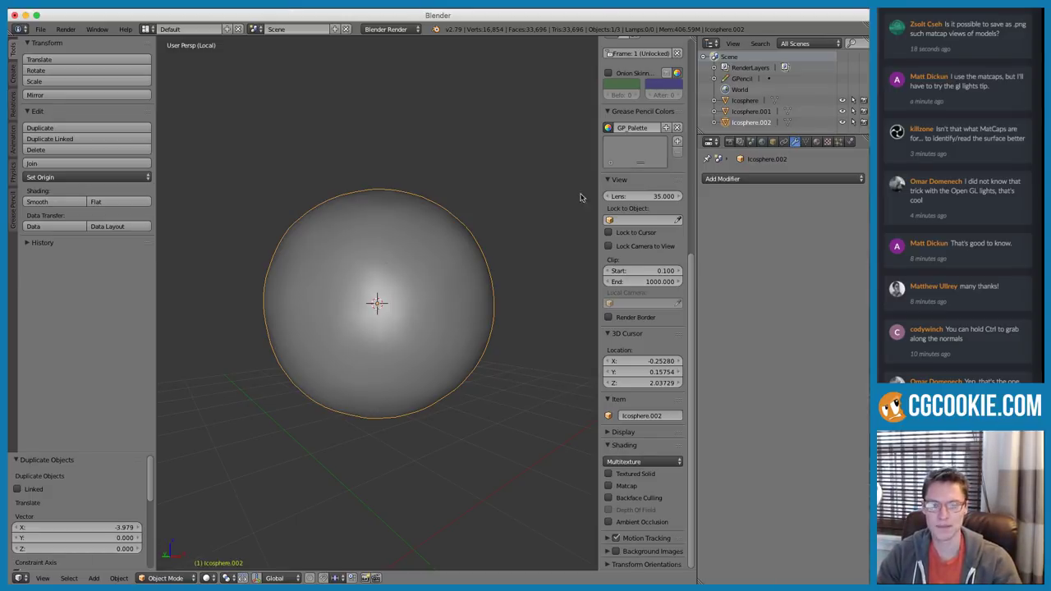
scroll(451, 261, down, 1)
scroll(452, 261, down, 1)
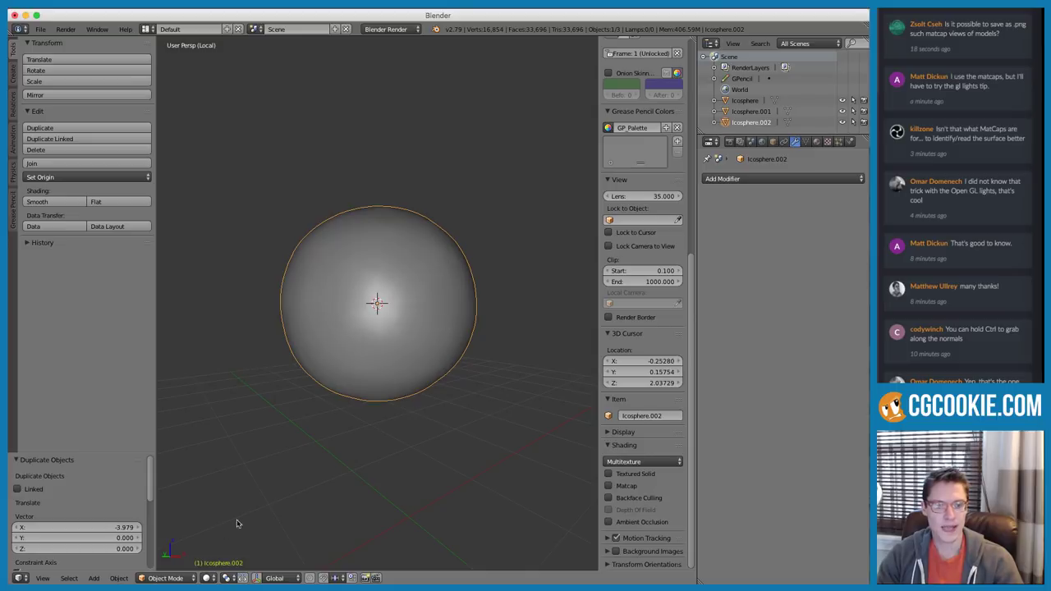
Put the duplicated ball in Sculpt Mode and disable Dyntopo smooth shading
click(165, 578)
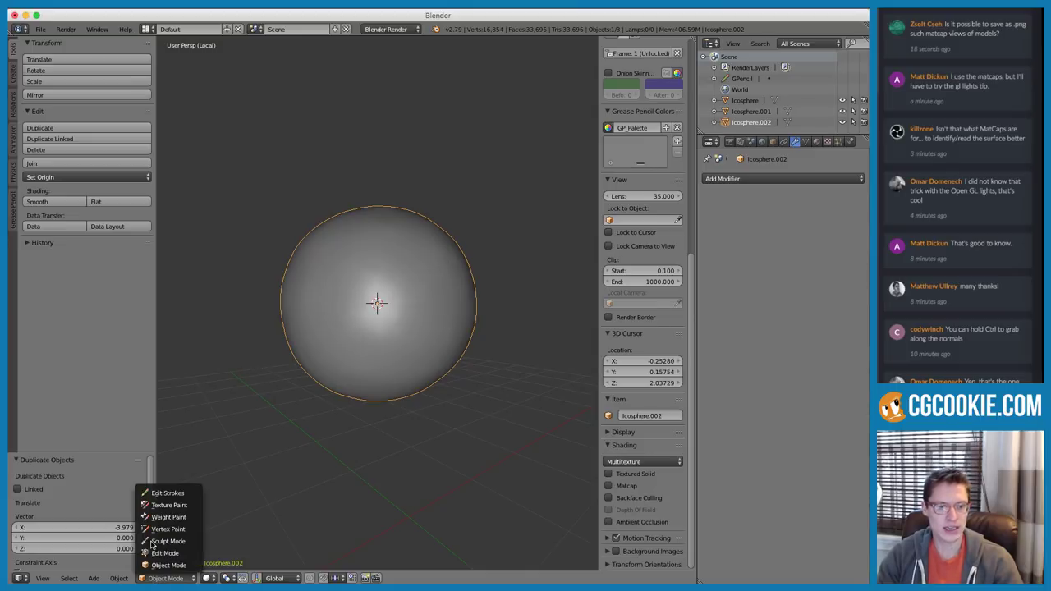
click(164, 541)
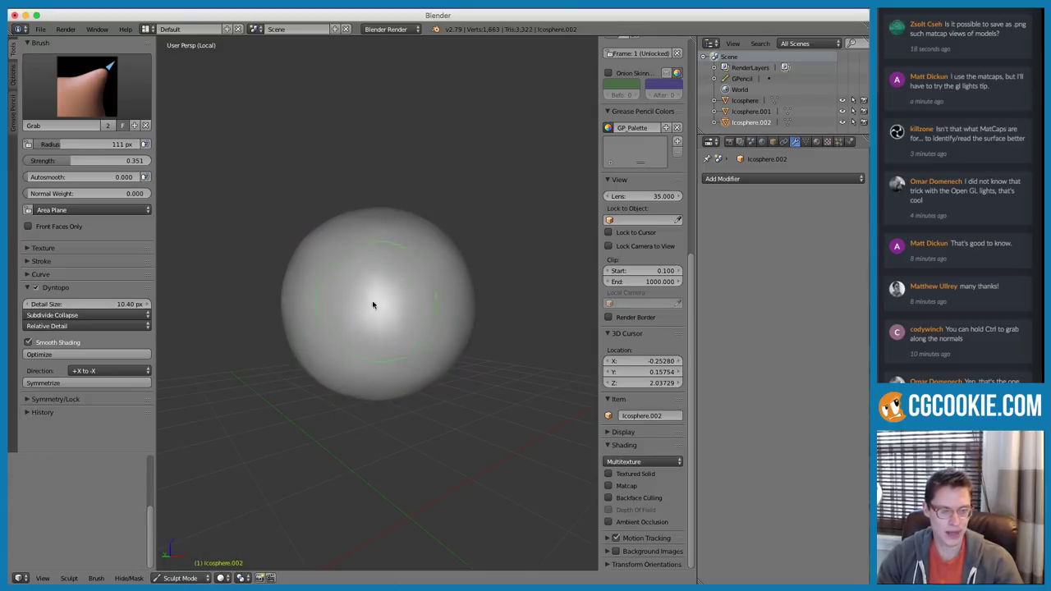
click(29, 342)
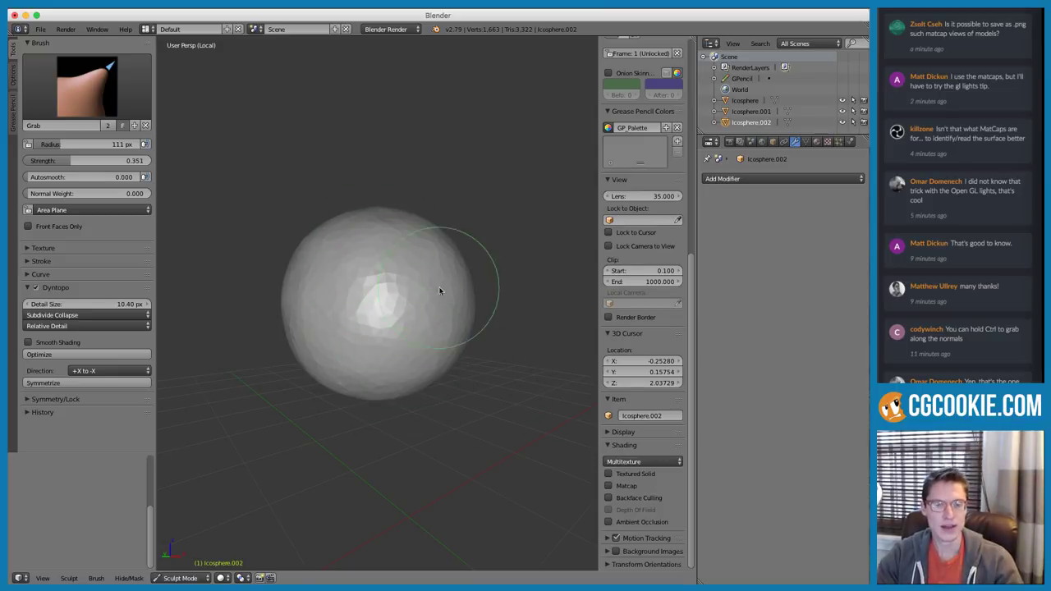
View the faceted ball from the bottom in orthographic projection and enlarge the Grab brush radius to 188 px
scroll(451, 328, down, 4)
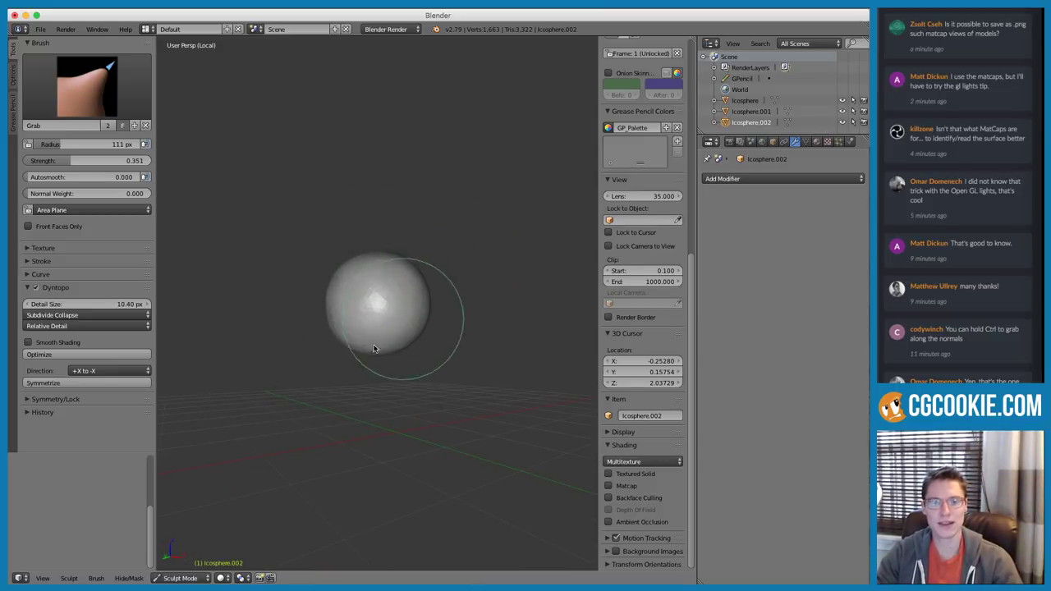
scroll(397, 333, up, 2)
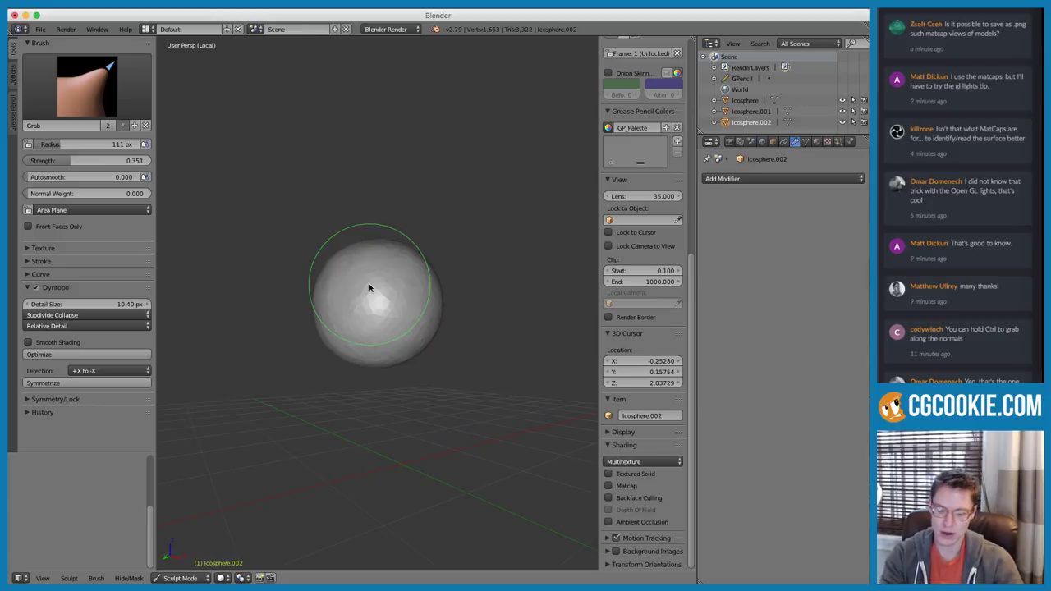
key(ctrl+KP_7)
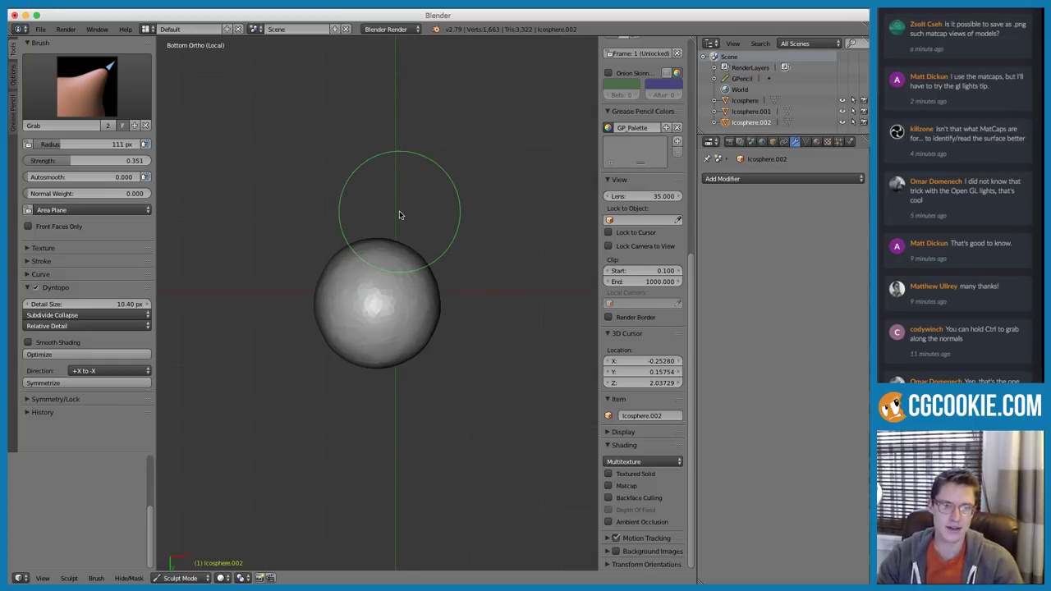
key(KP_5)
key(f)
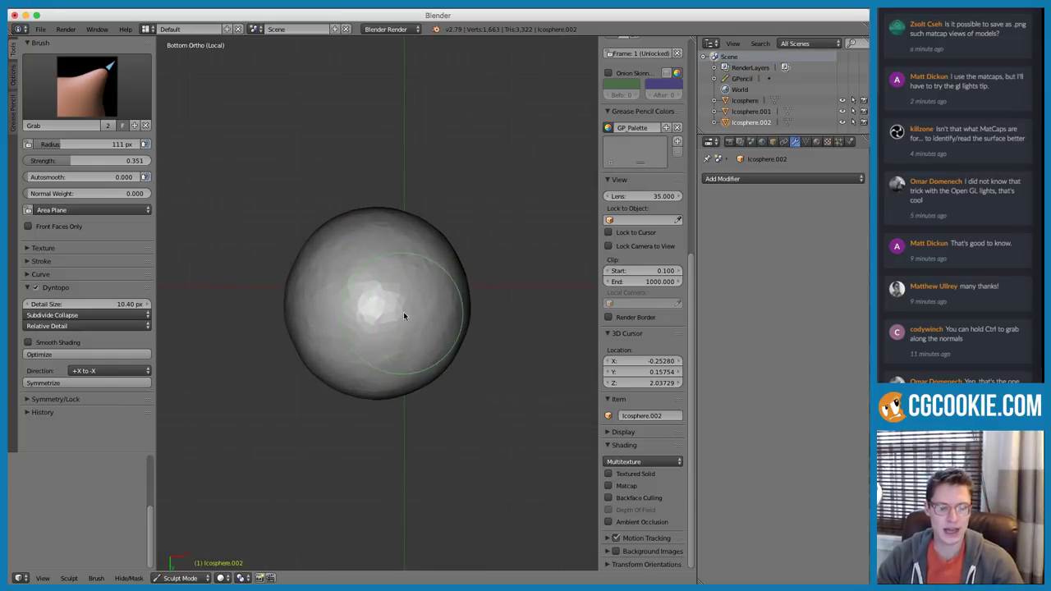
click(404, 317)
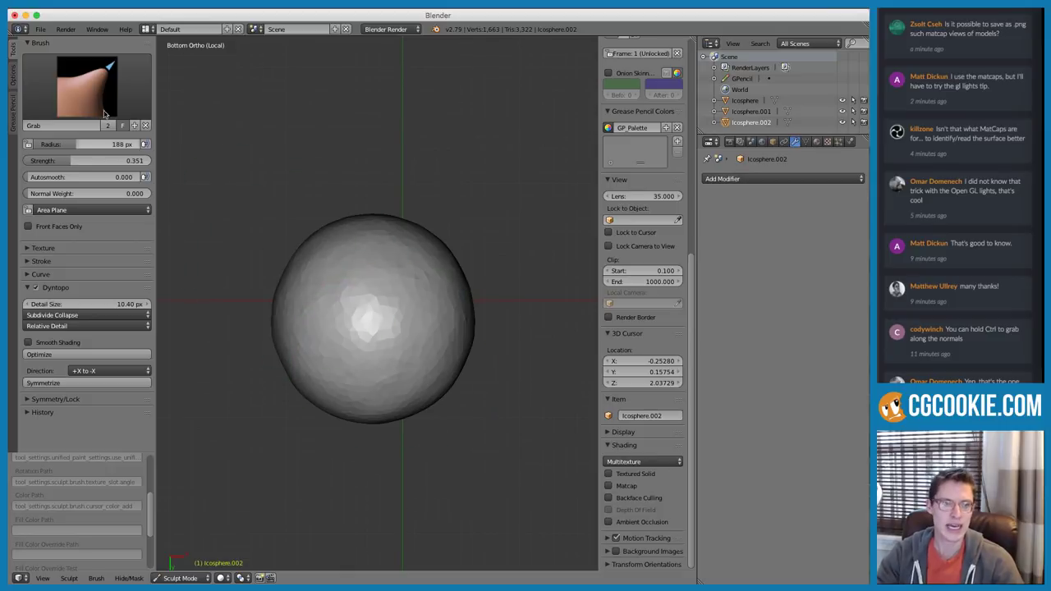
Choose the Flatten/Contrast brush and enlarge its radius to 237 px so it encircles the ball
click(27, 44)
click(27, 44)
click(86, 86)
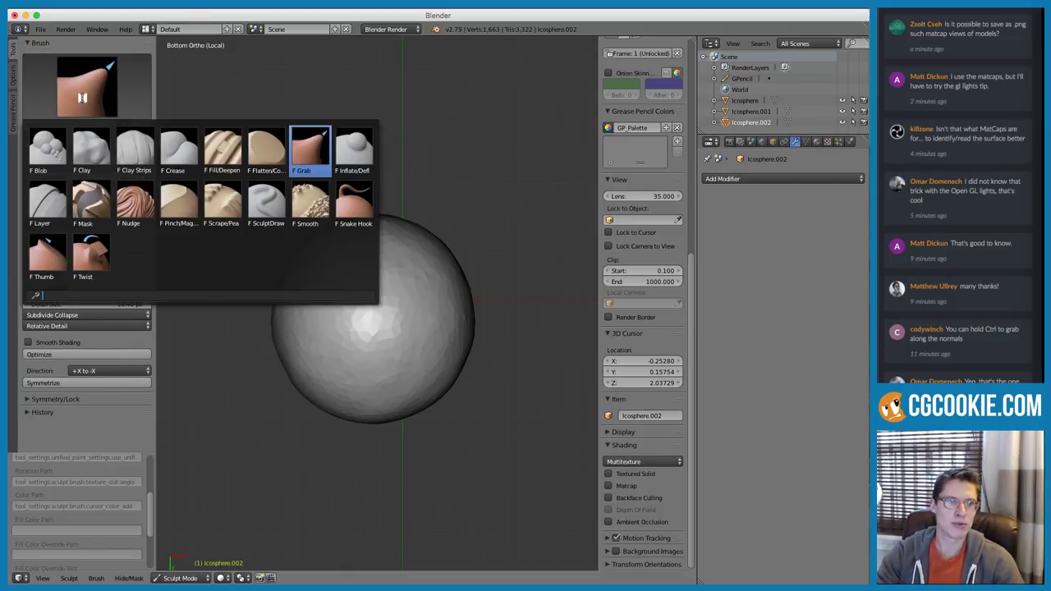
click(266, 154)
key(f)
click(365, 371)
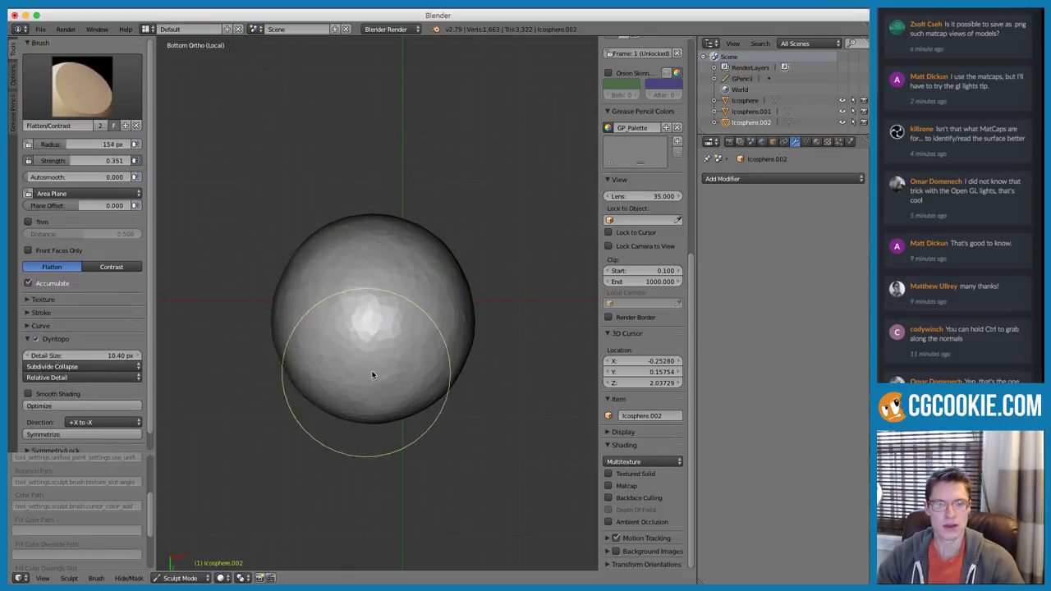
key(f)
click(407, 321)
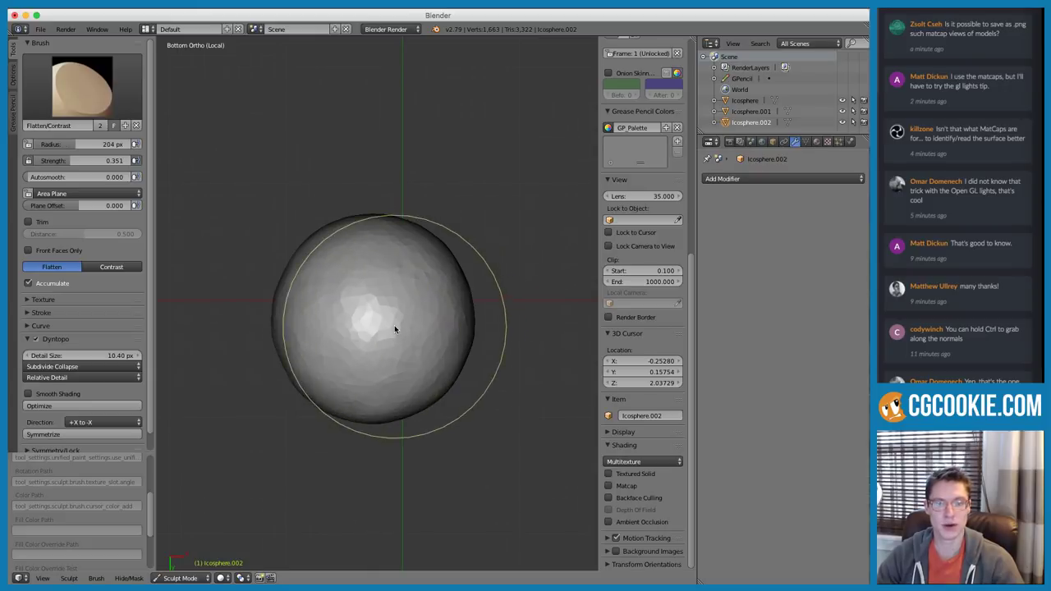
key(f)
click(381, 313)
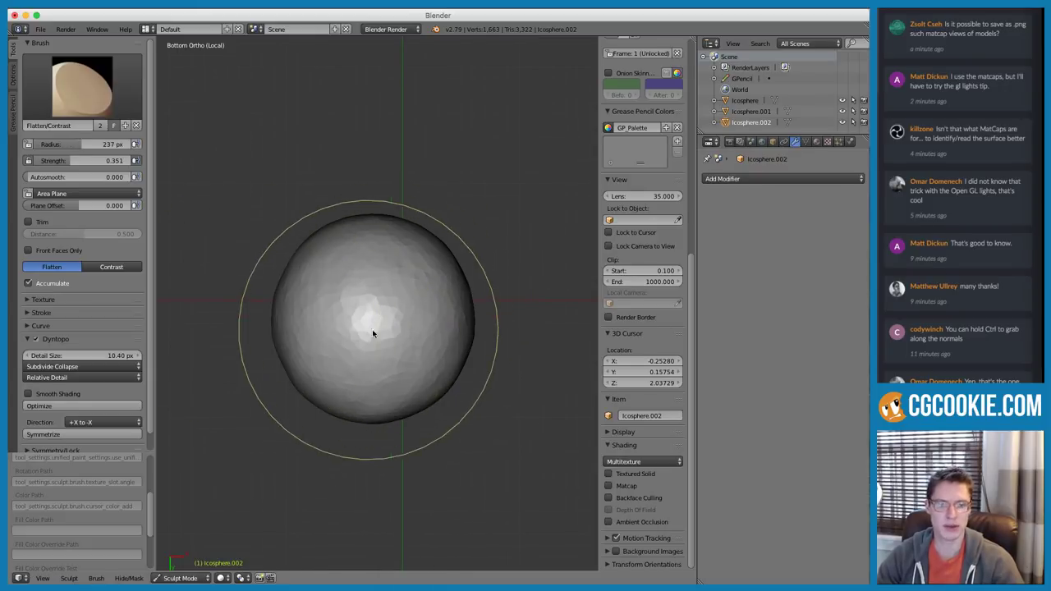
drag(377, 327, 388, 308)
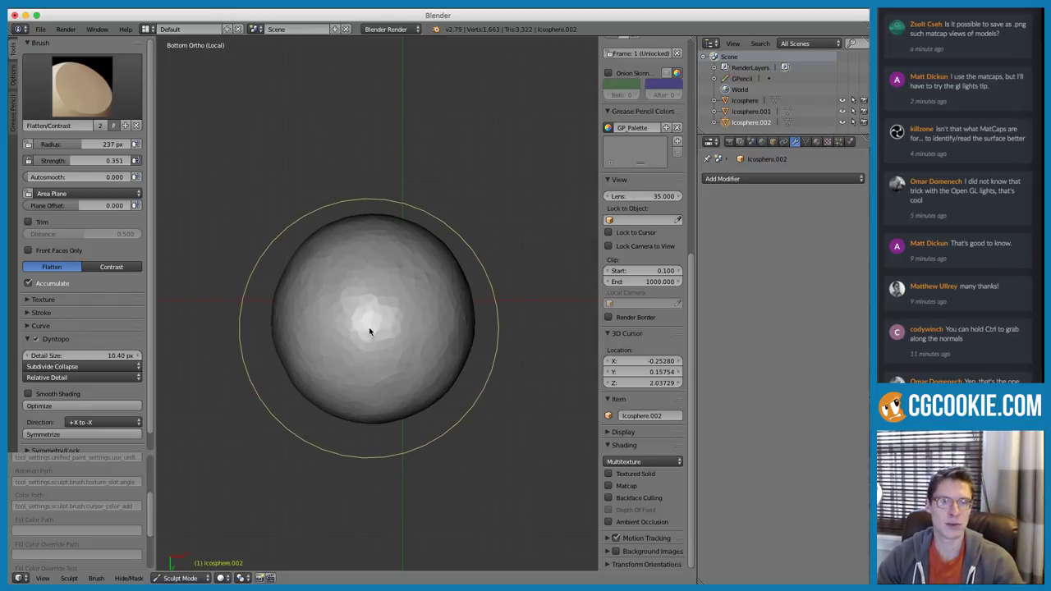
Set the Flatten/Contrast brush strength to 0.291 and its radius to 236 px
key(f)
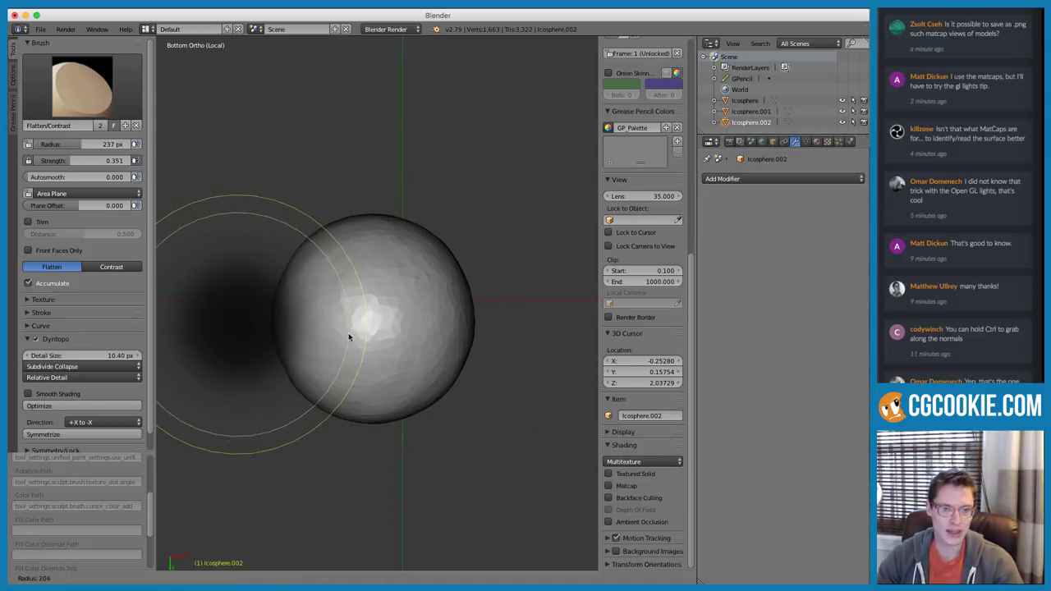
click(352, 334)
key(shift+f)
click(411, 327)
key(f)
click(408, 319)
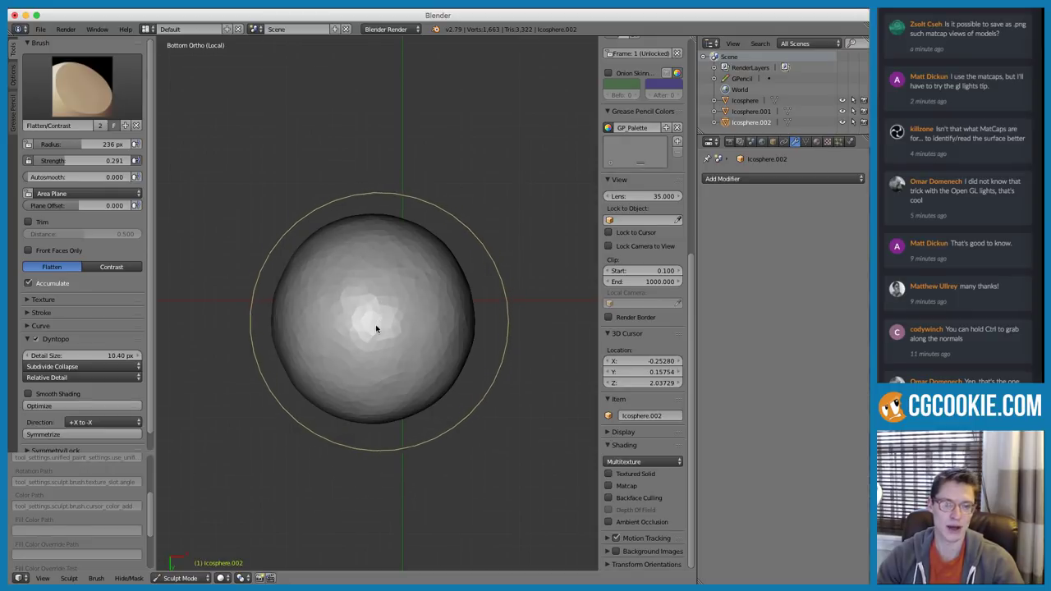
Flatten the ball's underside lightly and raise the Flatten/Contrast brush strength to 0.867
drag(378, 317, 364, 329)
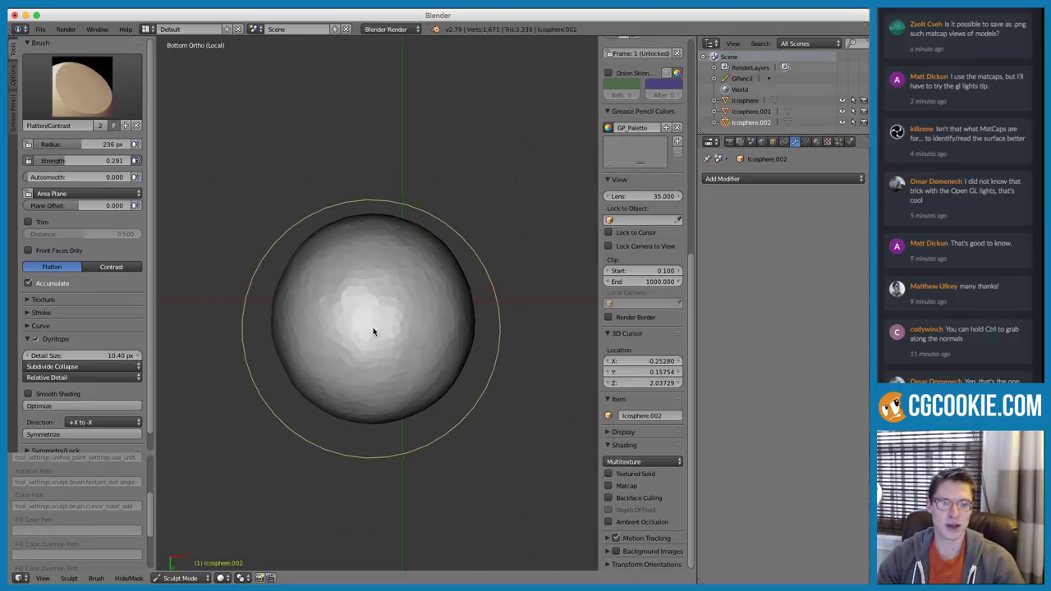
key(shift+f)
click(320, 340)
Try flattening the ball's underside at the higher strength, undo the strokes, and return to the bottom orthographic view
mouse_move(364, 323)
mouse_down()
mouse_move(347, 342)
mouse_move(363, 319)
mouse_move(369, 353)
mouse_move(401, 317)
mouse_move(455, 345)
mouse_up()
mouse_move(446, 345)
middle_down()
mouse_move(433, 406)
mouse_move(408, 354)
mouse_move(413, 389)
mouse_move(441, 364)
mouse_move(422, 347)
mouse_move(417, 379)
mouse_move(399, 331)
mouse_move(408, 345)
mouse_move(391, 370)
mouse_move(379, 361)
middle_up()
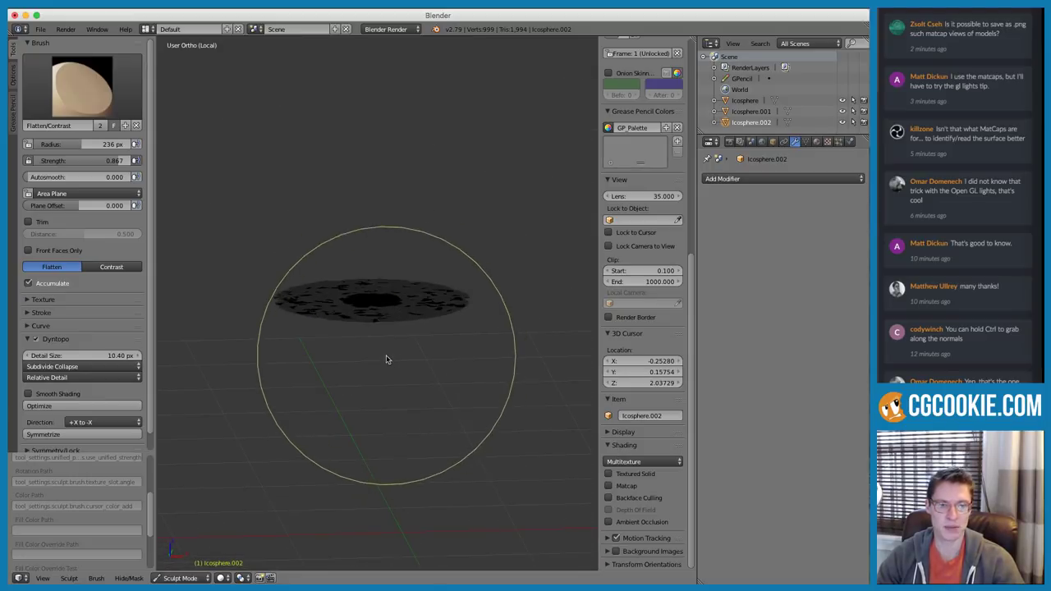
key(ctrl+z)
key(ctrl+z)
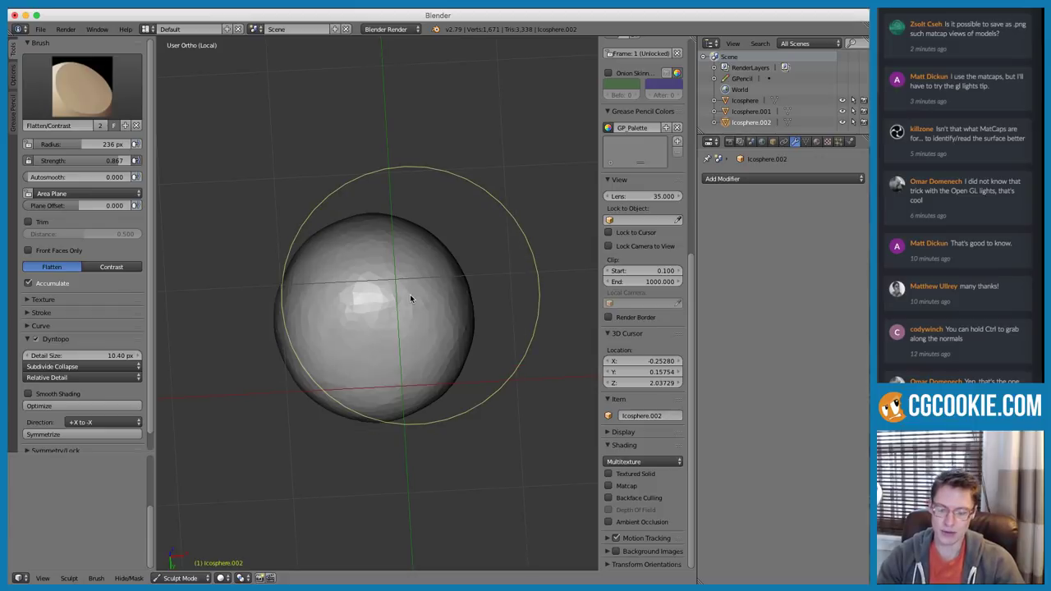
key(ctrl+KP_7)
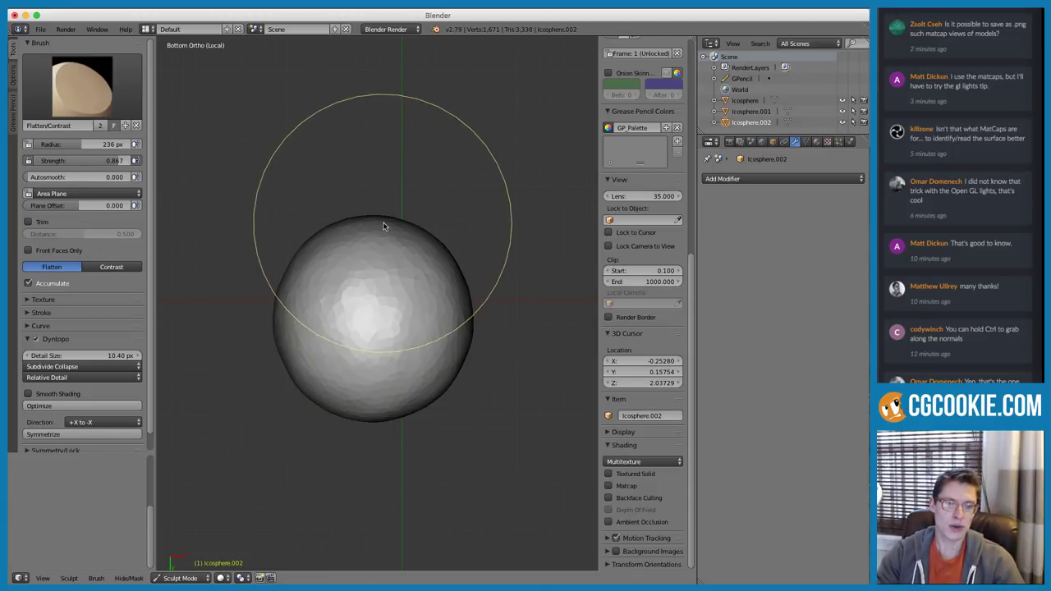
Enlarge the Flatten/Contrast brush radius to 288 px and try flattening the ball's underside with it
key(f)
click(404, 286)
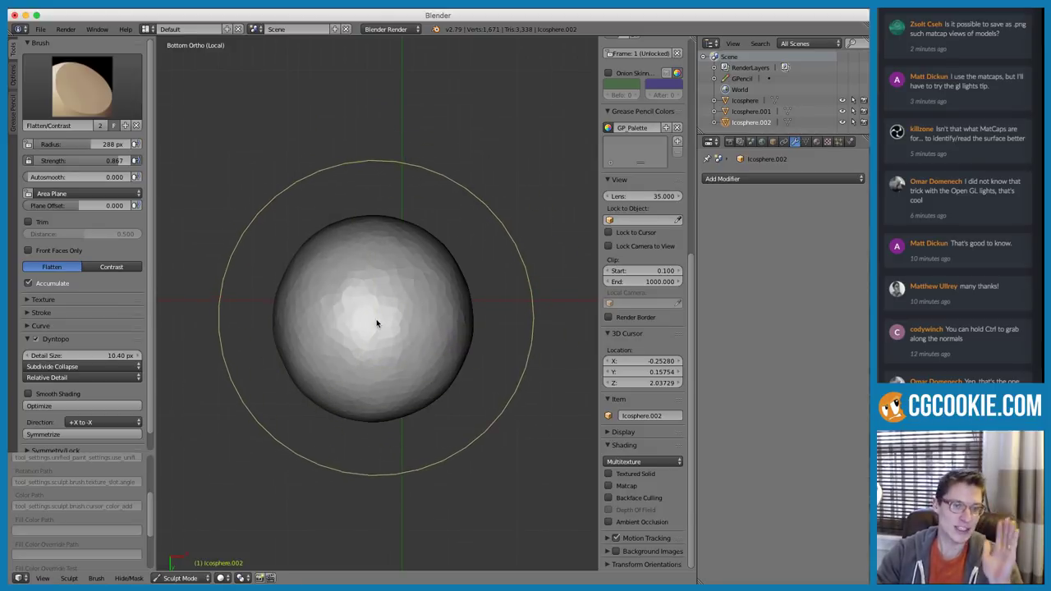
mouse_move(375, 328)
mouse_down()
mouse_move(356, 321)
mouse_move(381, 367)
mouse_move(407, 318)
mouse_up()
middle_drag(374, 271, 389, 326)
Undo the flatten stroke, return to the bottom orthographic view, and enable Front Faces Only for the brush
key(ctrl+z)
middle_drag(366, 268, 382, 284)
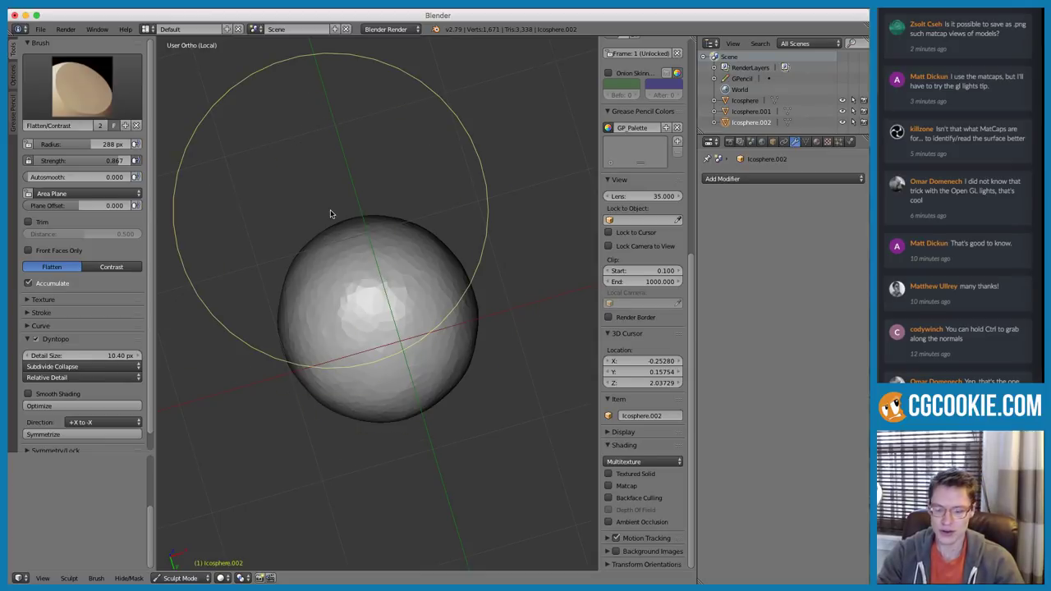
key(ctrl+KP_1)
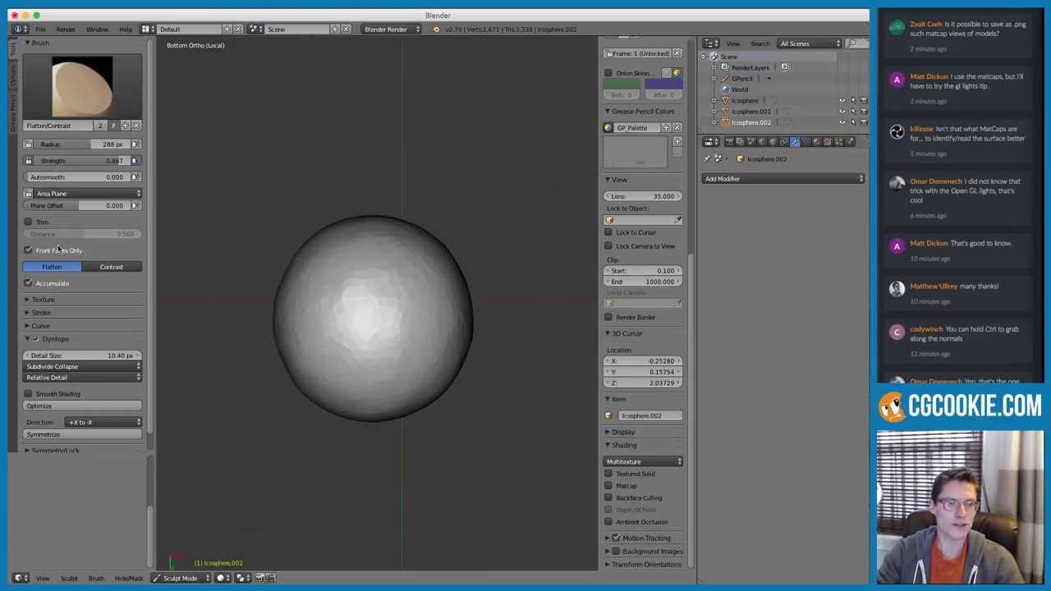
Reduce the brush radius to 225 px and try flattening the underside limited to front faces
key(f)
click(314, 344)
mouse_move(377, 345)
mouse_down()
mouse_move(394, 329)
mouse_move(363, 354)
mouse_move(381, 317)
mouse_move(359, 369)
mouse_move(415, 326)
mouse_move(342, 305)
mouse_move(340, 315)
mouse_up()
mouse_move(444, 238)
middle_down()
mouse_move(448, 326)
mouse_move(467, 355)
middle_up()
middle_drag(428, 264, 431, 224)
Undo the front-faces flatten stroke, restore the bottom orthographic view, and turn off Accumulate for the brush
key(ctrl+z)
middle_drag(434, 291, 448, 235)
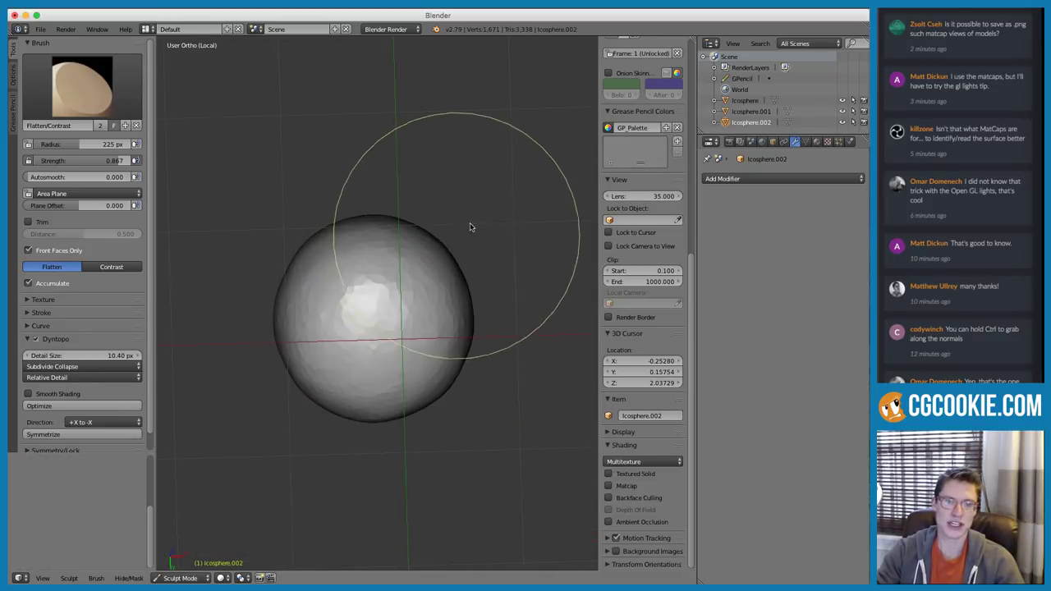
key(KP_7)
key(ctrl+KP_7)
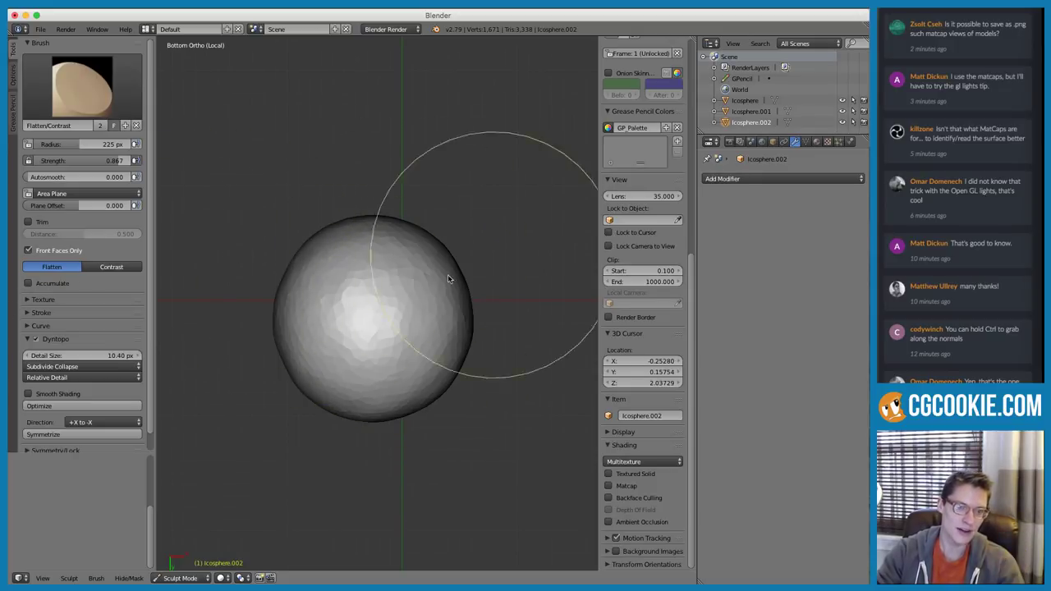
Try flattening the ball's underside without Accumulate, reducing the brush radius to 202 px, and check the shape from the side
mouse_move(370, 334)
mouse_down()
mouse_move(382, 321)
mouse_move(406, 326)
mouse_move(353, 354)
mouse_move(380, 312)
mouse_move(364, 359)
mouse_move(382, 294)
mouse_move(327, 340)
mouse_move(382, 353)
mouse_move(350, 364)
mouse_up()
mouse_move(350, 364)
middle_down()
mouse_move(495, 228)
mouse_move(487, 338)
mouse_move(369, 326)
mouse_move(368, 295)
middle_up()
key(bracketleft)
mouse_move(368, 296)
mouse_down()
mouse_move(396, 302)
mouse_move(356, 307)
mouse_up()
middle_drag(356, 308, 494, 263)
middle_drag(361, 335, 457, 218)
middle_drag(410, 321, 400, 346)
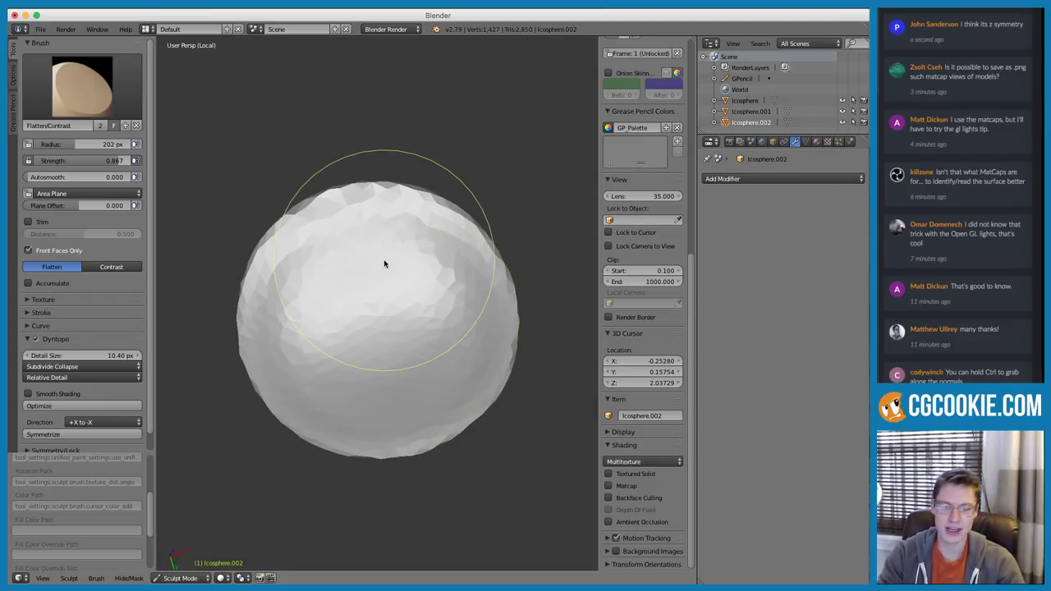
middle_drag(424, 368, 392, 301)
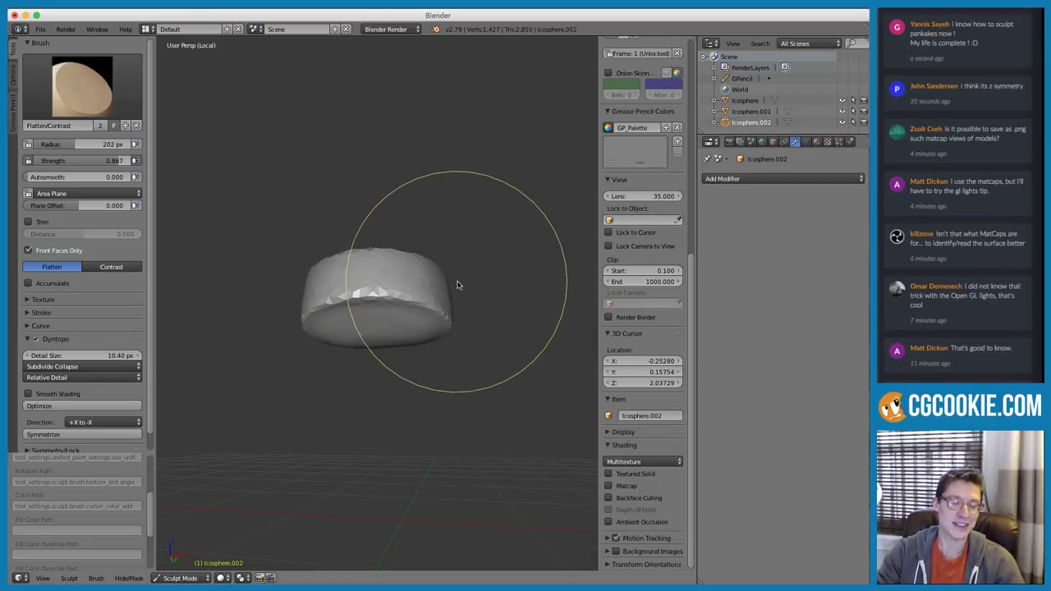
Undo the flatten strokes on the ball and turn off Z-axis mirror symmetry for sculpting
key(ctrl+z)
key(ctrl+z)
key(ctrl+z)
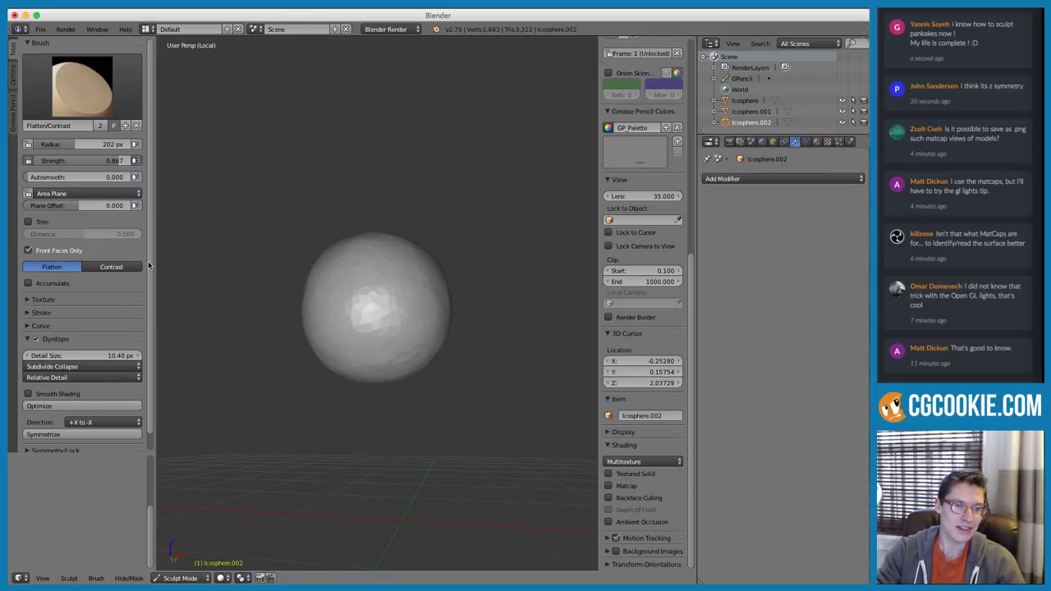
scroll(149, 279, down, 1)
click(26, 321)
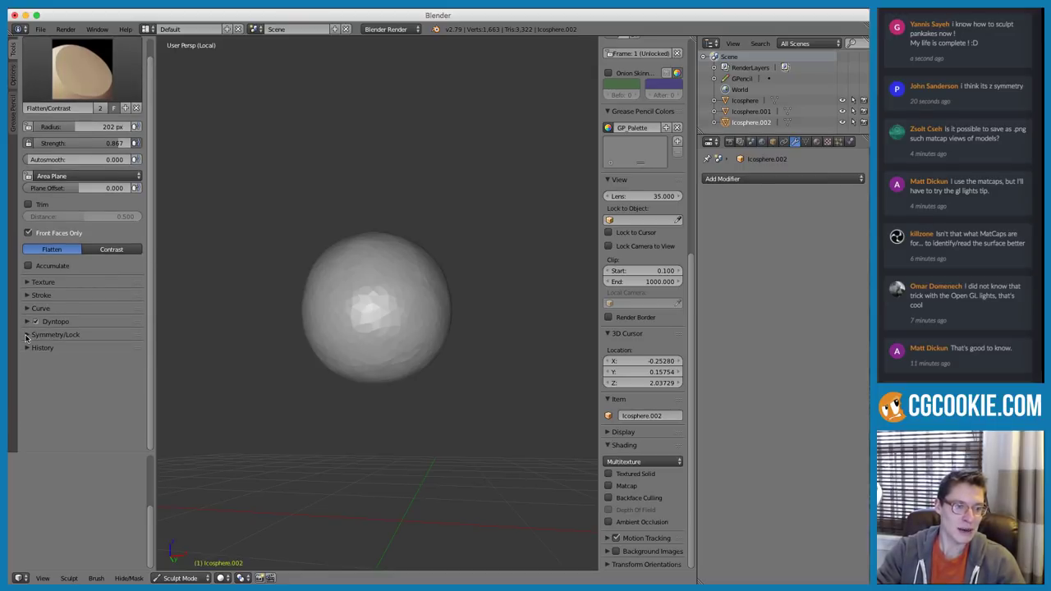
click(26, 335)
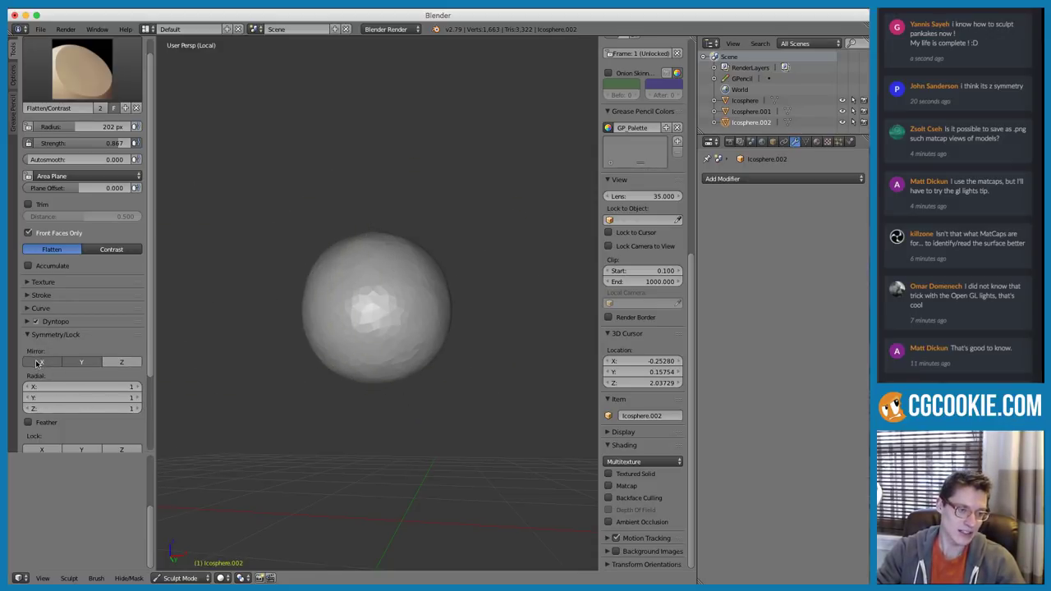
Flatten the ball's underside from the bottom orthographic view with the 202 px Flatten/Contrast brush
key(ctrl+KP_7)
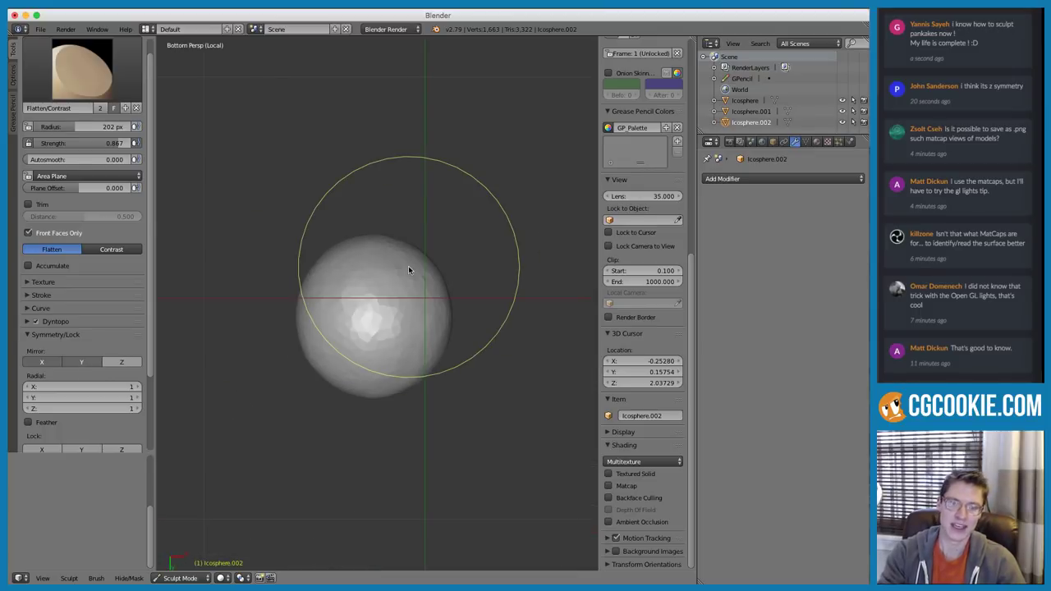
key(KP_5)
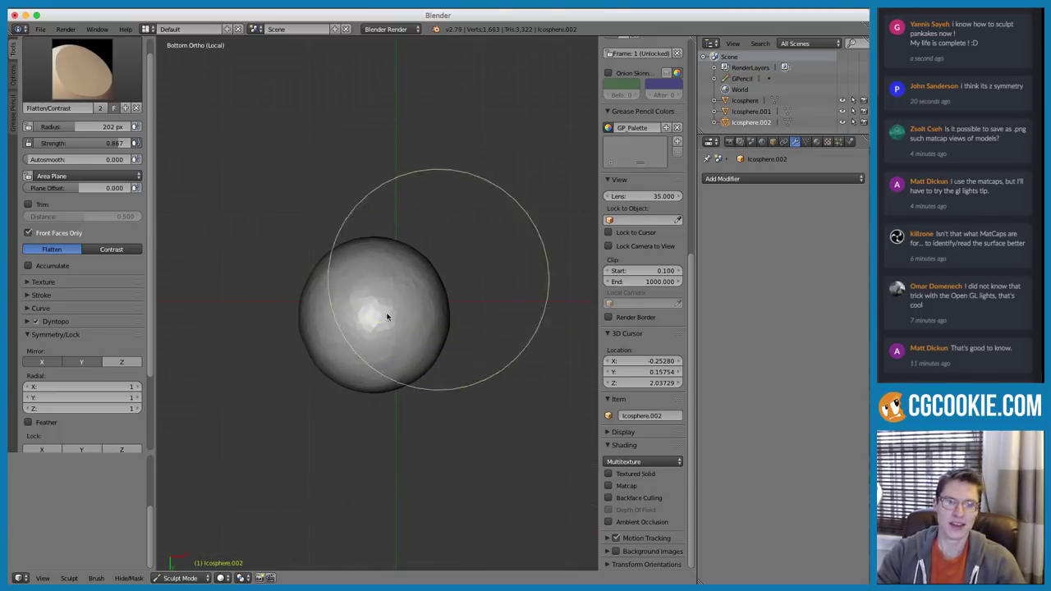
scroll(380, 340, up, 1)
mouse_move(380, 340)
mouse_down()
mouse_move(376, 326)
mouse_move(394, 320)
mouse_move(346, 332)
mouse_move(356, 301)
mouse_move(364, 323)
mouse_move(373, 312)
mouse_move(388, 322)
mouse_move(369, 312)
mouse_up()
mouse_move(500, 276)
middle_down()
mouse_move(504, 382)
mouse_move(516, 403)
mouse_move(500, 321)
mouse_move(503, 346)
mouse_move(423, 263)
mouse_move(378, 288)
mouse_move(373, 309)
middle_up()
Set the Flatten/Contrast brush radius to 155 px and flatten the underside further
key(f)
click(338, 294)
key(f)
click(394, 307)
mouse_move(373, 310)
mouse_down()
mouse_move(345, 296)
mouse_move(370, 329)
mouse_move(332, 297)
mouse_up()
middle_drag(417, 271, 458, 320)
middle_drag(461, 279, 416, 328)
Flatten the sides all around the ball with the 155 px brush in perspective view, tapering it upward toward a cone
key(5)
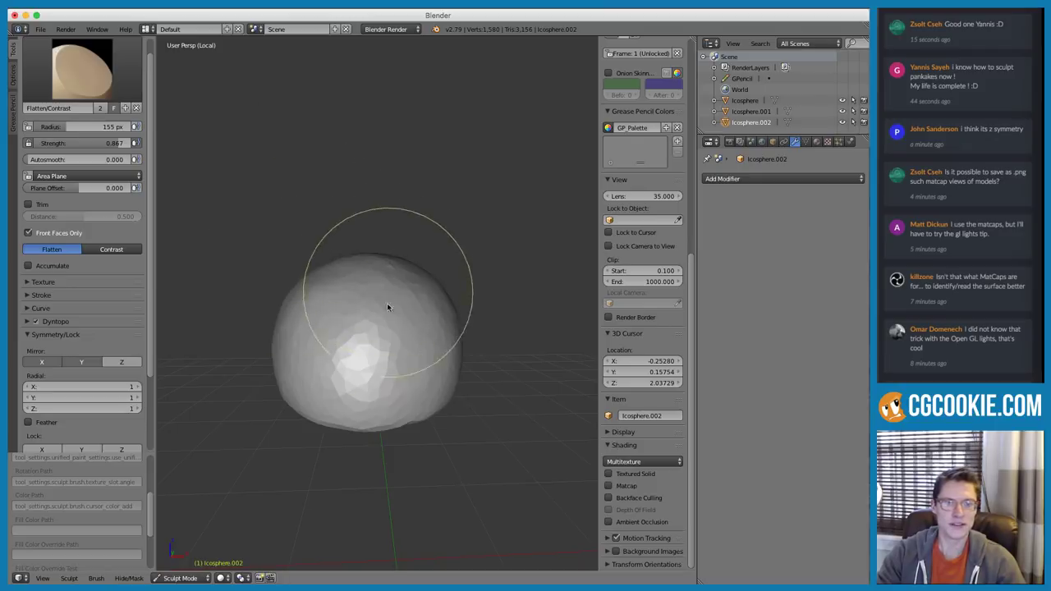
drag(389, 335, 347, 333)
middle_drag(347, 333, 390, 326)
mouse_move(390, 326)
mouse_down()
mouse_move(297, 327)
mouse_move(388, 317)
mouse_up()
middle_drag(389, 316, 422, 332)
mouse_move(422, 332)
mouse_down()
mouse_move(338, 317)
mouse_move(395, 304)
mouse_move(386, 358)
mouse_move(406, 348)
mouse_up()
mouse_move(407, 352)
middle_down()
mouse_move(347, 367)
mouse_move(434, 339)
mouse_move(285, 333)
middle_up()
drag(285, 333, 427, 345)
mouse_move(428, 344)
middle_down()
mouse_move(340, 336)
mouse_move(432, 328)
mouse_move(455, 314)
middle_up()
mouse_move(455, 315)
mouse_down()
mouse_move(401, 338)
mouse_move(405, 357)
mouse_move(447, 317)
mouse_up()
middle_drag(448, 318, 366, 324)
mouse_move(366, 323)
mouse_down()
mouse_move(279, 329)
mouse_move(342, 340)
mouse_move(414, 315)
mouse_move(369, 307)
mouse_move(403, 317)
mouse_move(335, 307)
mouse_move(365, 329)
mouse_move(338, 342)
mouse_move(458, 337)
mouse_move(429, 331)
mouse_up()
middle_drag(430, 331, 408, 335)
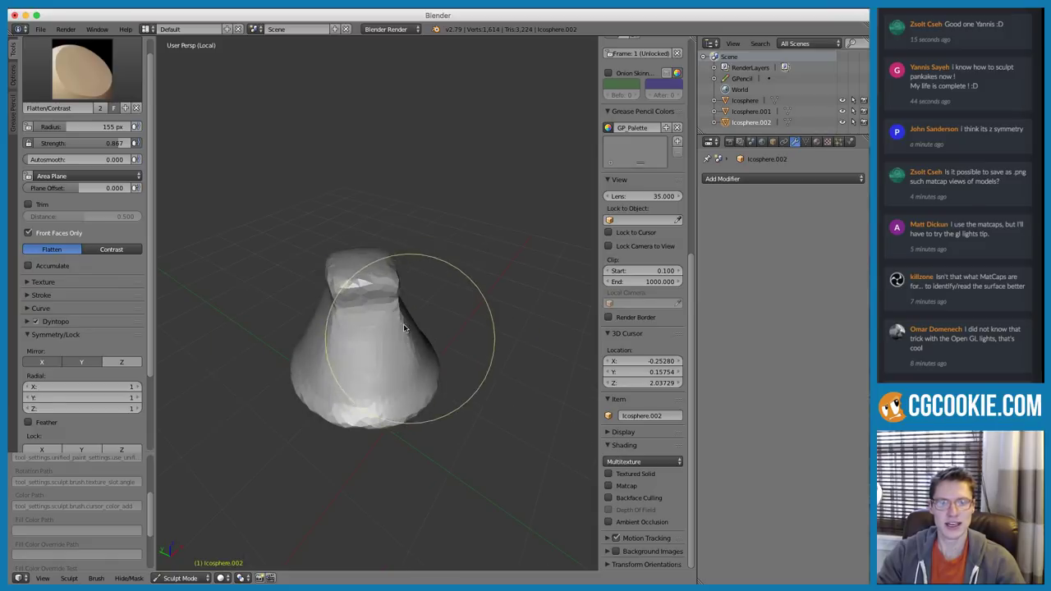
Choose the Pinch/Magnify brush, set its radius to 171 px, and pinch the upper part into a cone tip
key(p)
mouse_move(349, 247)
middle_down()
mouse_move(336, 299)
mouse_move(330, 295)
mouse_move(343, 325)
middle_up()
key(f)
click(394, 290)
mouse_move(402, 293)
middle_down()
mouse_move(378, 322)
mouse_move(413, 305)
middle_up()
key(f)
click(302, 318)
mouse_move(422, 323)
mouse_down()
mouse_move(437, 333)
mouse_move(428, 324)
mouse_up()
middle_drag(427, 326, 393, 280)
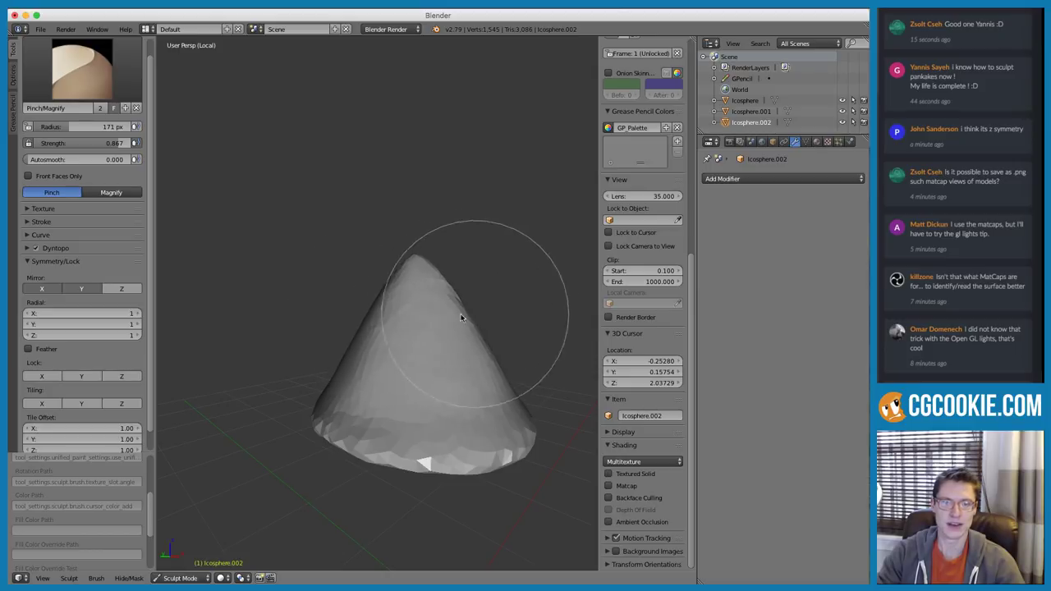
Adjust the Pinch/Magnify brush radius to 106 px, then 153 px, for working on the cone's tip
middle_drag(378, 344, 491, 340)
mouse_move(441, 300)
middle_down()
mouse_move(509, 298)
mouse_move(403, 293)
mouse_move(403, 356)
mouse_move(392, 350)
mouse_move(430, 344)
mouse_move(497, 304)
mouse_move(412, 273)
mouse_move(471, 277)
middle_up()
key(f)
click(391, 282)
scroll(403, 289, up, 4)
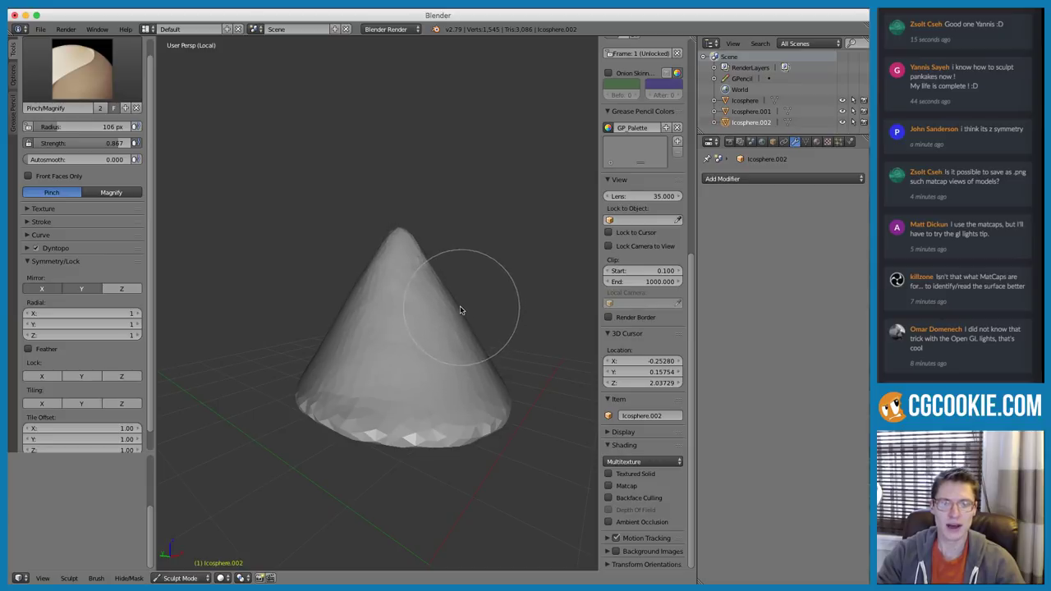
key(f)
click(539, 298)
mouse_move(539, 298)
middle_down()
mouse_move(490, 263)
mouse_move(440, 342)
mouse_move(457, 320)
mouse_move(420, 302)
middle_up()
key(f)
click(355, 305)
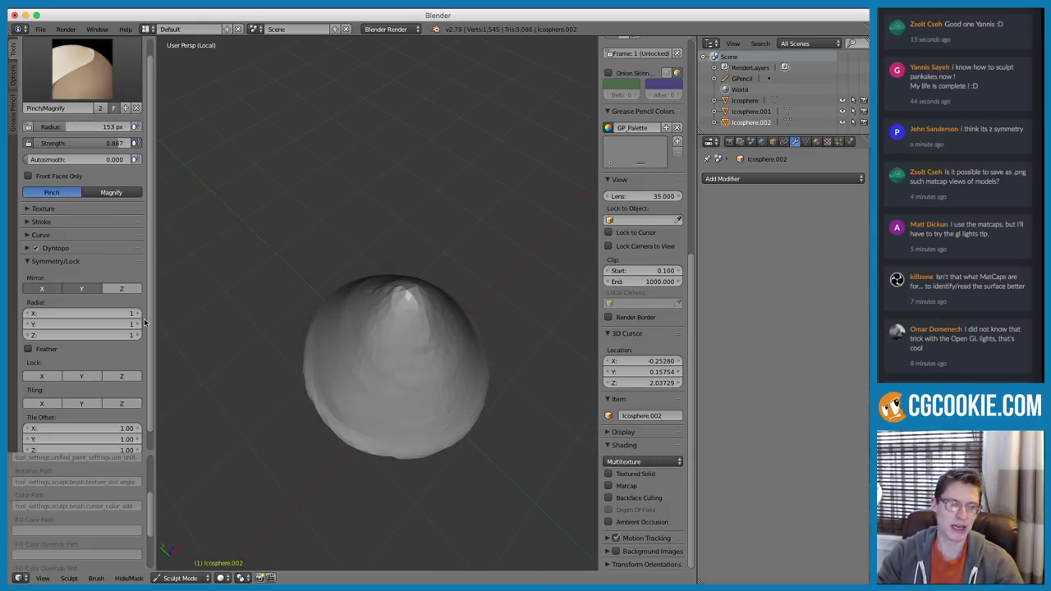
Set the Dyntopo detail refine method to Subdivide Edges
ctrl+click(38, 253)
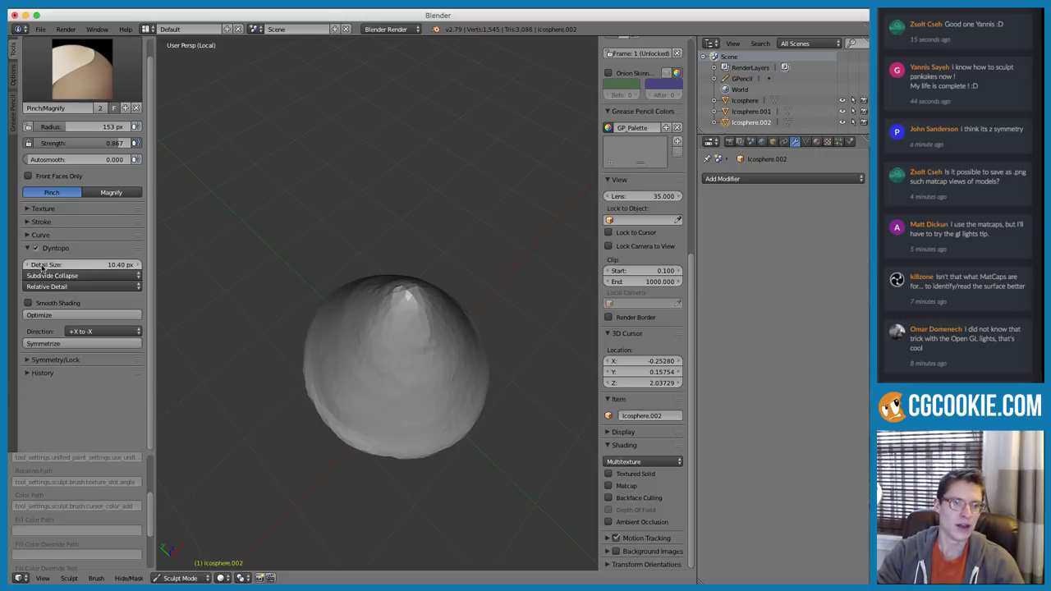
click(82, 278)
click(65, 262)
Pinch the cone's tip into a sharper point and set the brush radius to 123 px
middle_drag(352, 277, 382, 377)
key(f)
click(414, 345)
mouse_move(404, 345)
mouse_down()
mouse_move(395, 337)
mouse_move(434, 326)
mouse_up()
key(f)
click(373, 339)
mouse_move(434, 326)
middle_down()
mouse_move(434, 267)
mouse_move(405, 220)
middle_up()
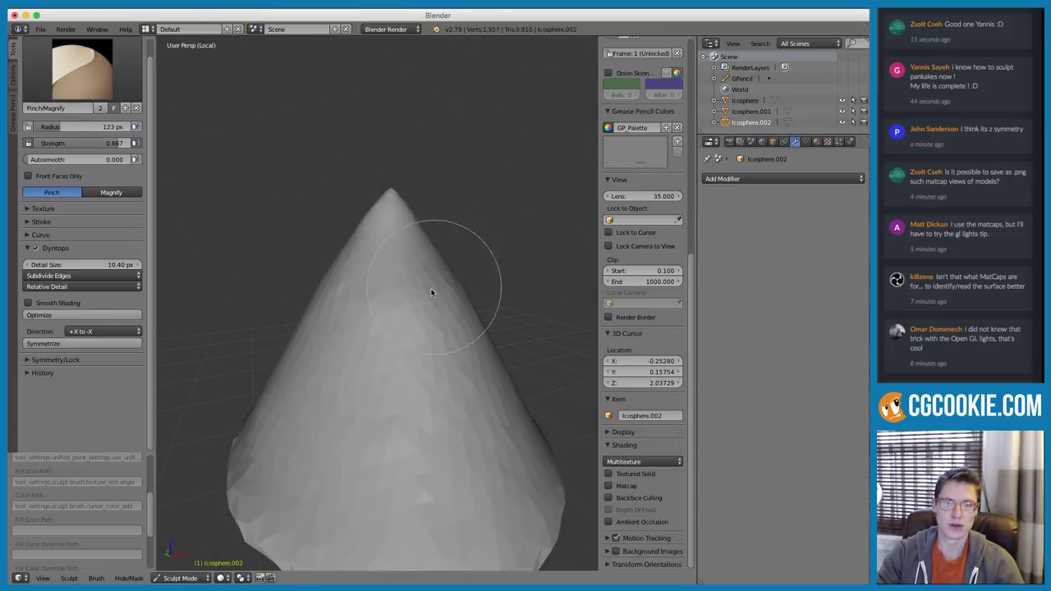
Enlarge the brush radius to 185 px and switch to the Grab brush
key(f)
click(498, 289)
scroll(457, 296, down, 1)
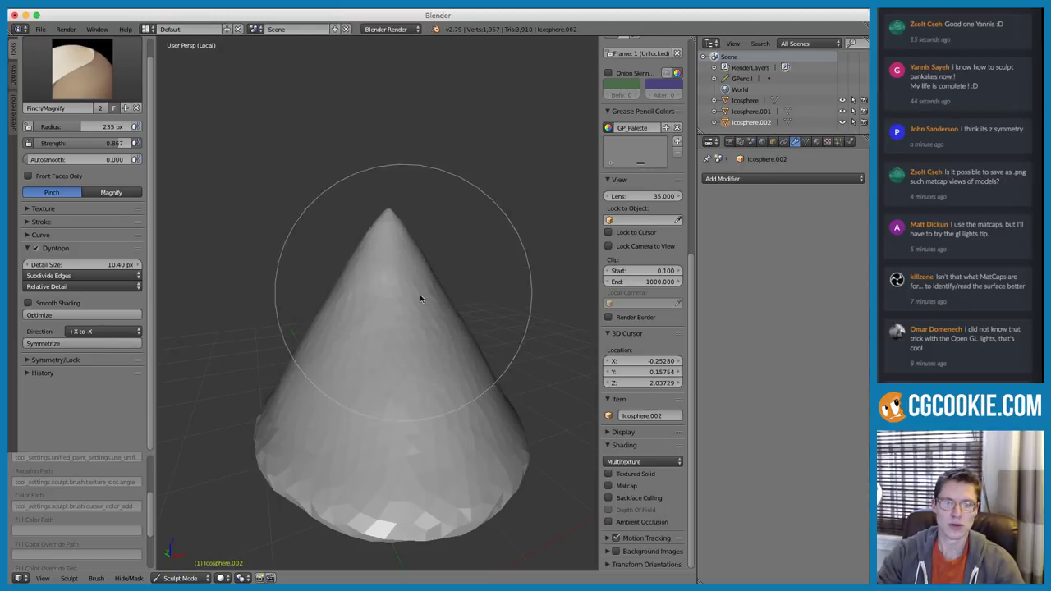
middle_drag(423, 342, 463, 326)
key(f)
click(374, 280)
key(g)
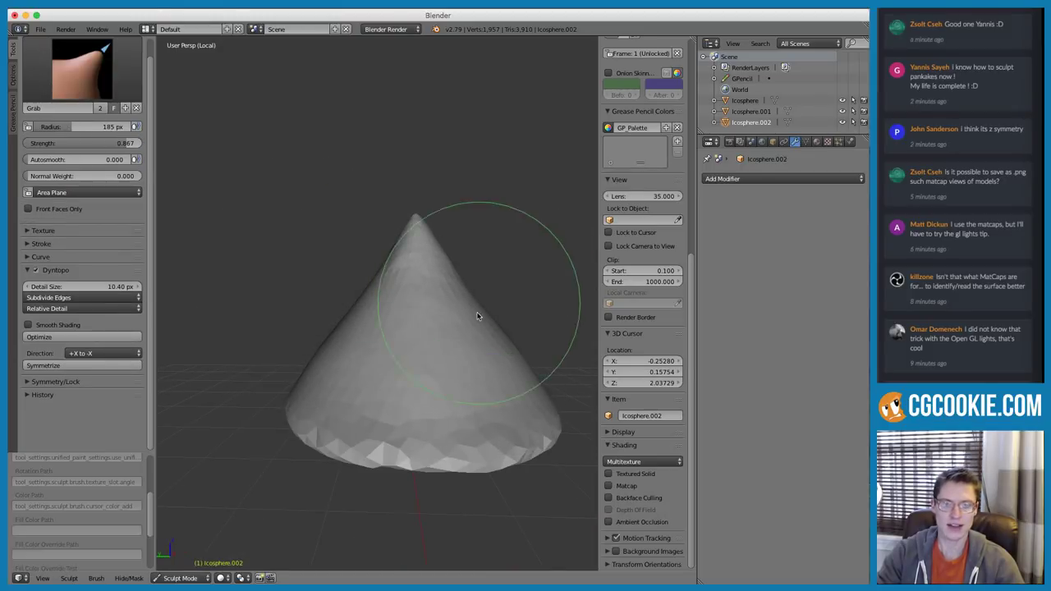
Adjust the outline of the cone's base from the top orthographic view with a 229 px Grab brush, reducing the radius to 145 px
mouse_move(448, 331)
middle_down()
mouse_move(463, 315)
mouse_move(493, 364)
mouse_move(536, 329)
middle_up()
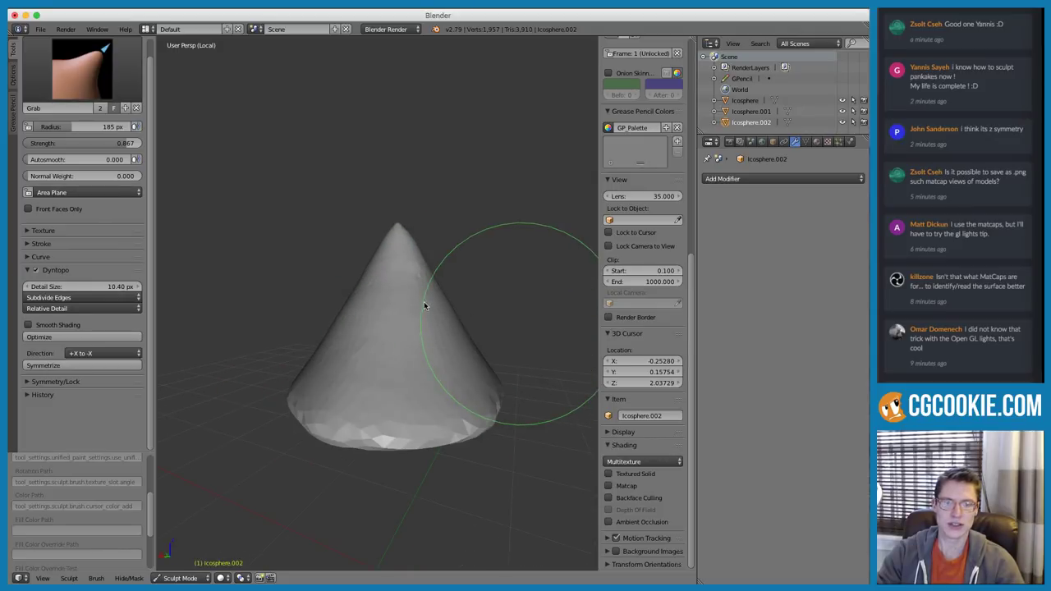
mouse_move(448, 305)
middle_down()
mouse_move(438, 326)
mouse_move(384, 288)
middle_up()
key(KP_7)
key(KP_5)
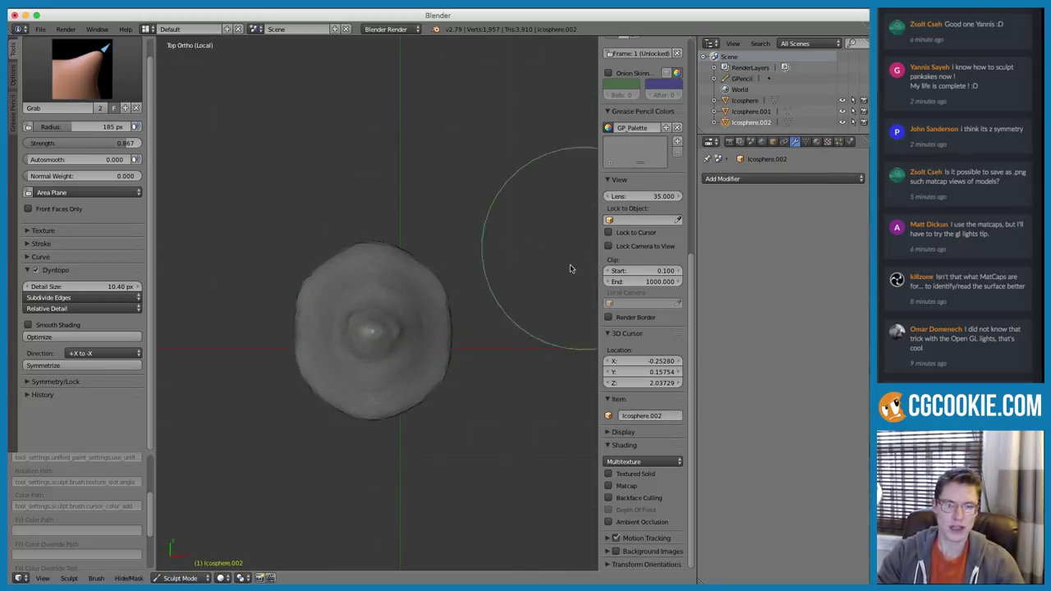
scroll(380, 298, up, 2)
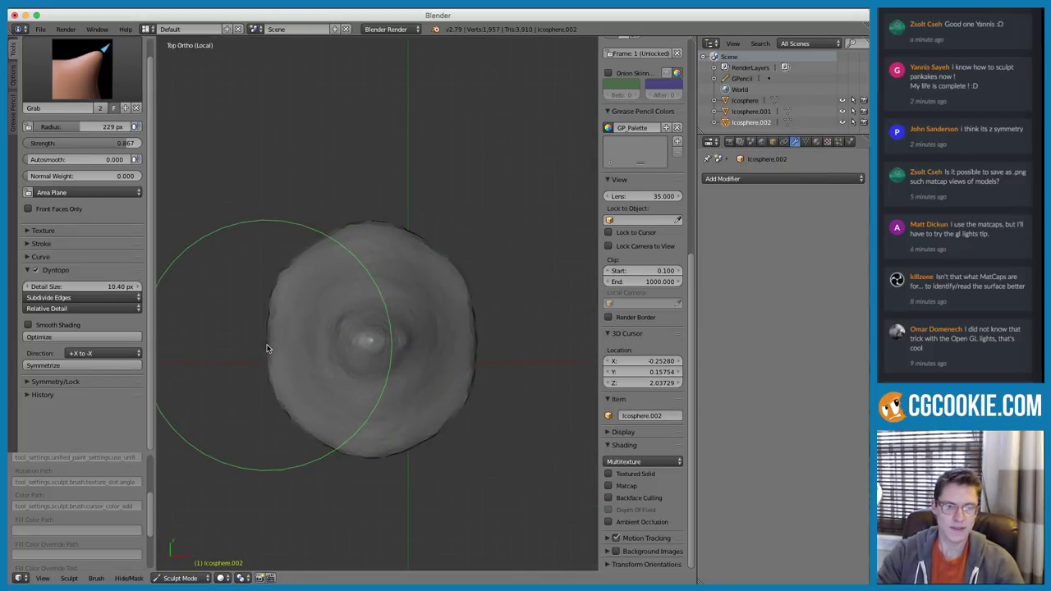
drag(264, 344, 260, 345)
key(f)
click(224, 302)
key(f)
click(387, 221)
Choose the Pinch/Magnify brush and pinch the cone's bottom rim into a crisp edge in perspective view
mouse_move(370, 222)
middle_down()
mouse_move(494, 262)
mouse_move(495, 170)
middle_up()
key(KP_5)
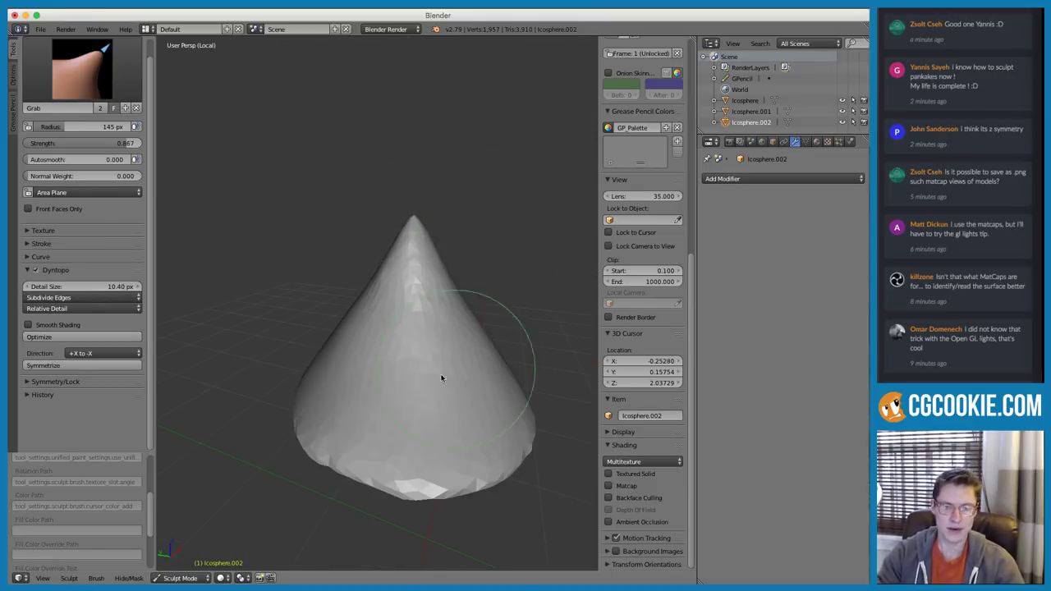
key(p)
key(f)
click(363, 326)
mouse_move(363, 326)
middle_down()
mouse_move(435, 352)
mouse_move(422, 351)
mouse_move(431, 367)
middle_up()
key(f)
click(377, 367)
mouse_move(431, 367)
mouse_down()
mouse_move(422, 375)
mouse_move(321, 363)
mouse_move(435, 370)
mouse_move(376, 368)
mouse_move(411, 370)
mouse_move(397, 370)
mouse_up()
middle_drag(397, 370, 440, 344)
Set the brush radius to 152 px, smooth the cone's lower side, and check its underside
key(f)
click(476, 333)
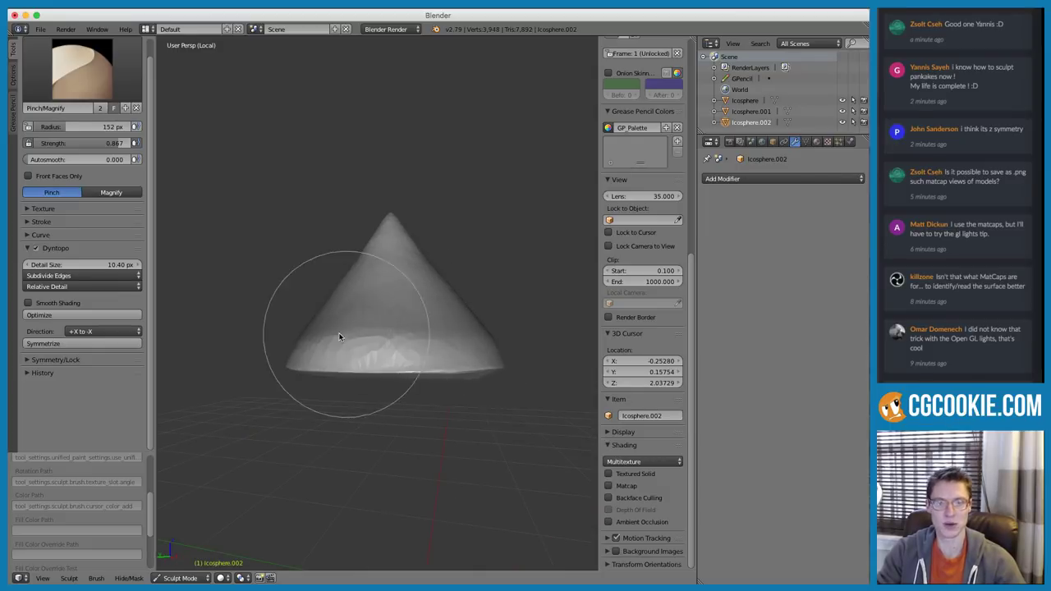
mouse_move(359, 332)
shift+mouse_down()
mouse_move(306, 333)
mouse_move(458, 337)
shift+mouse_up()
mouse_move(472, 334)
middle_down()
mouse_move(349, 366)
mouse_move(415, 315)
mouse_move(432, 258)
mouse_move(391, 237)
mouse_move(364, 249)
middle_up()
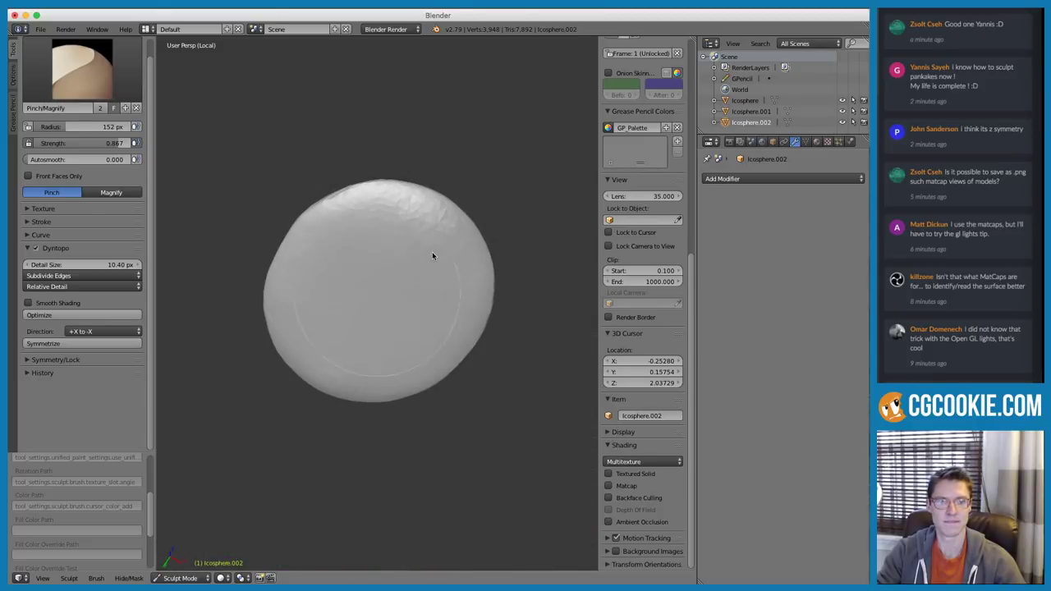
mouse_move(433, 338)
middle_down()
mouse_move(464, 262)
mouse_move(501, 227)
mouse_move(408, 272)
mouse_move(400, 351)
mouse_move(460, 235)
middle_up()
Exit local view and frame the cone together with the cube and the sphere
scroll(460, 235, down, 5)
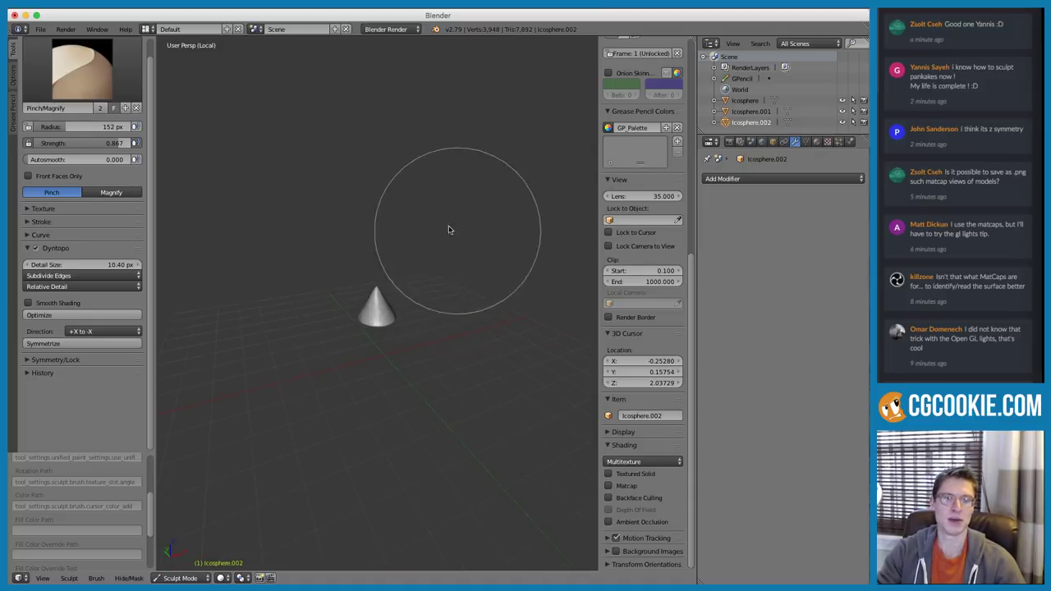
key(KP_Divide)
mouse_move(473, 382)
ctrl+middle_down()
mouse_move(449, 232)
mouse_move(411, 282)
mouse_move(468, 352)
mouse_move(438, 345)
mouse_move(453, 328)
ctrl+middle_up()
scroll(443, 316, down, 2)
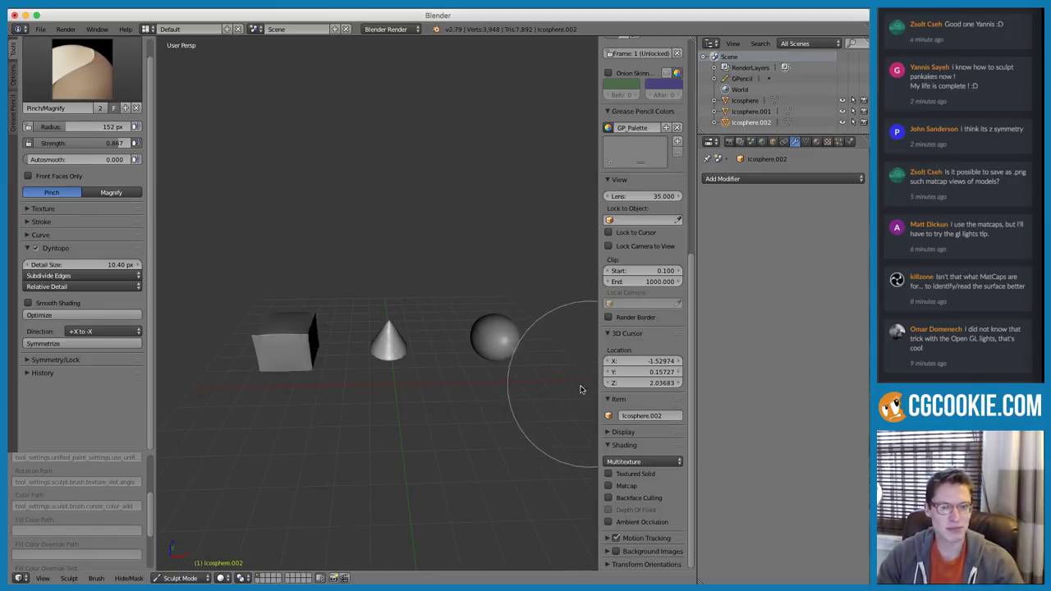
scroll(376, 378, up, 2)
mouse_move(376, 377)
middle_down()
mouse_move(460, 356)
mouse_move(443, 415)
middle_up()
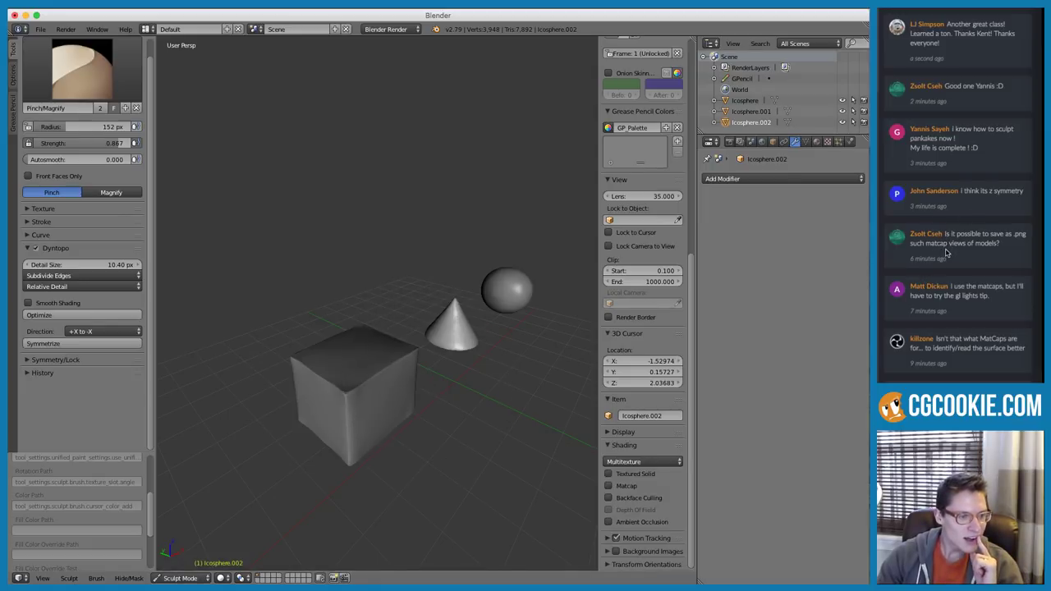
click(979, 168)
mouse_move(979, 148)
mouse_down()
mouse_move(957, 129)
mouse_move(954, 138)
mouse_up()
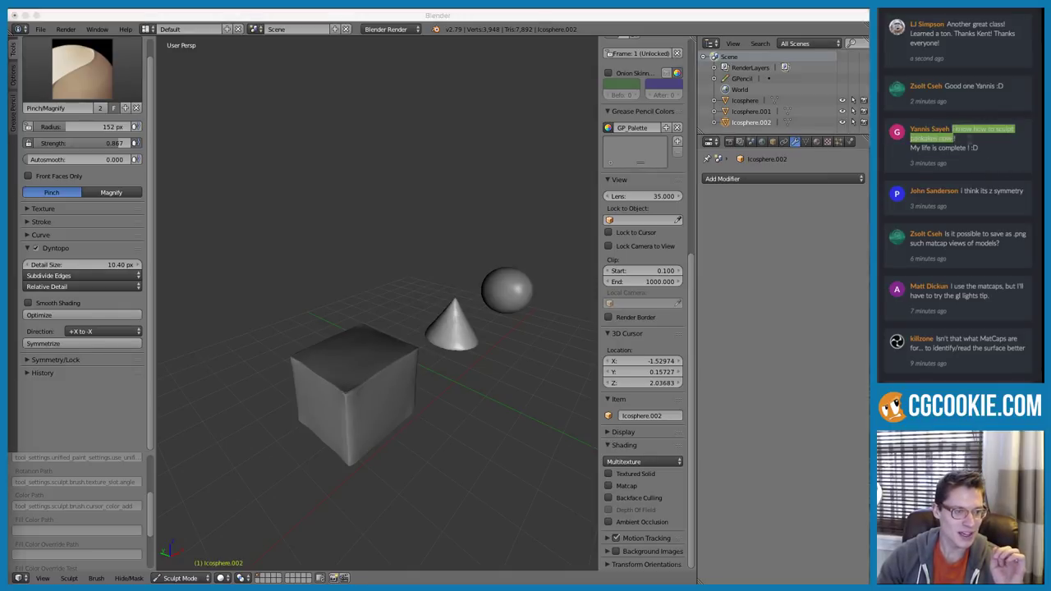
click(1011, 155)
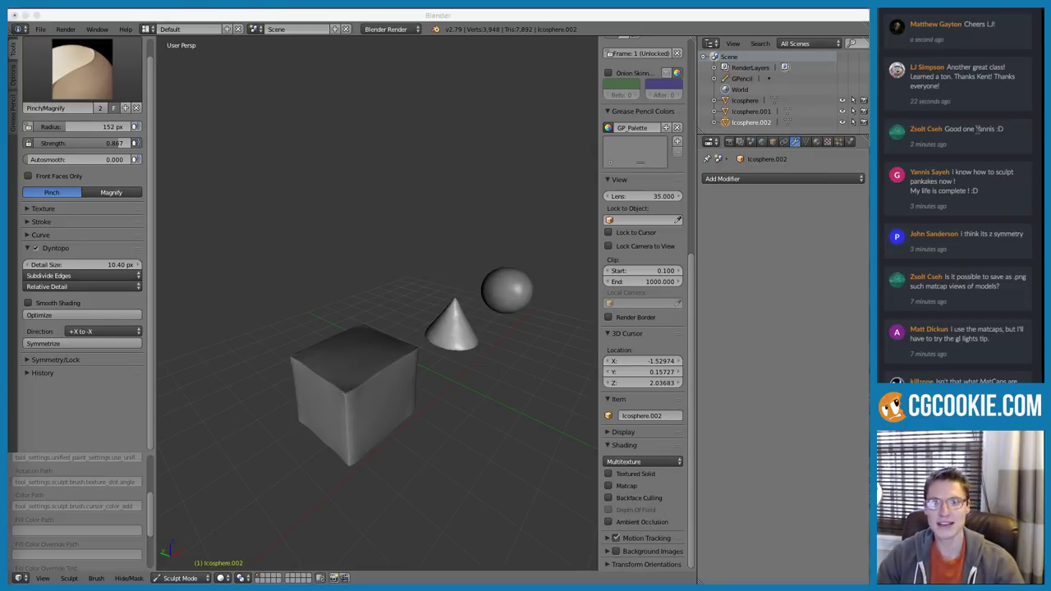
click(422, 192)
mouse_move(443, 263)
middle_down()
mouse_move(458, 225)
mouse_move(448, 237)
middle_up()
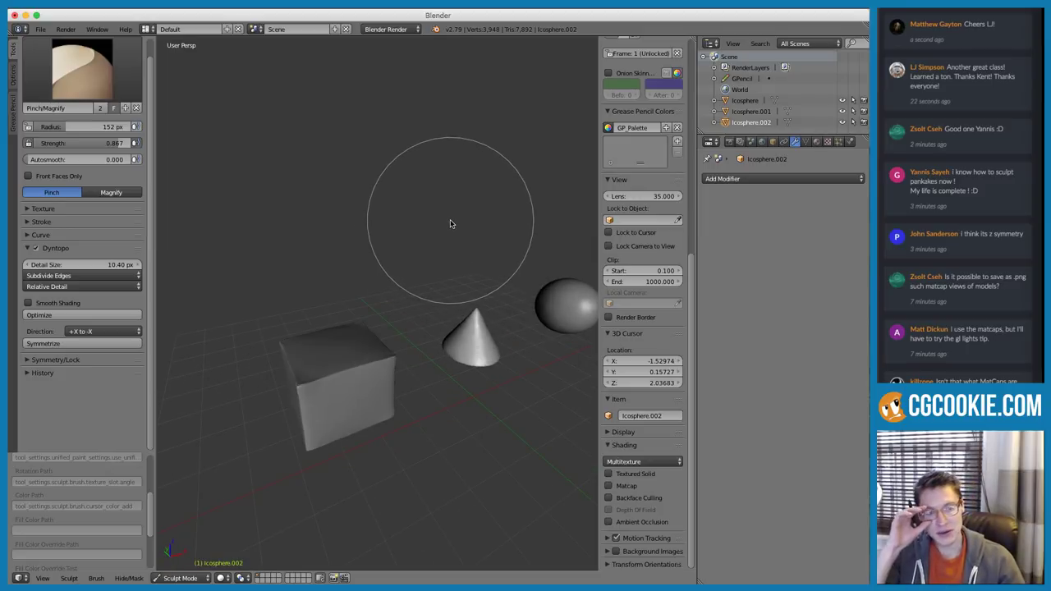